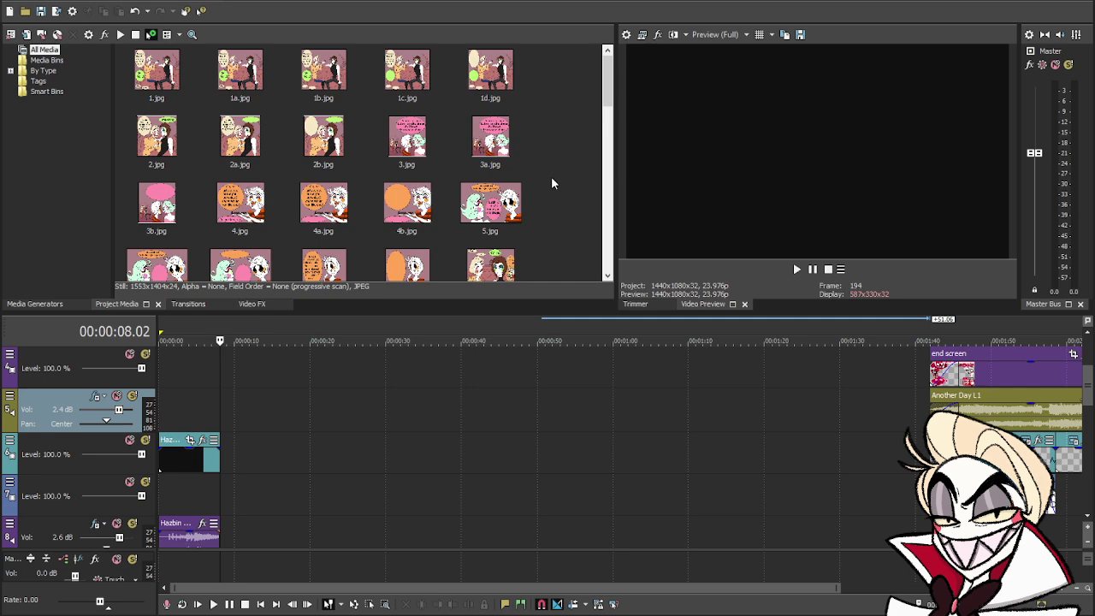
- Filter the project media by type to show only the stills and browse through them
scroll(551, 176, down, 10)
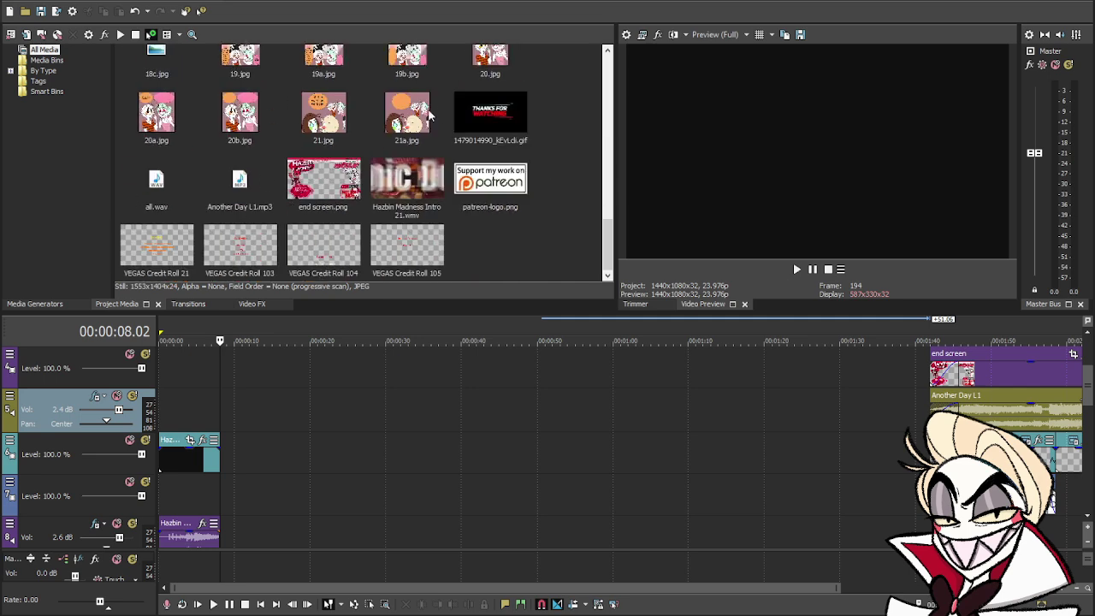
scroll(555, 199, up, 3)
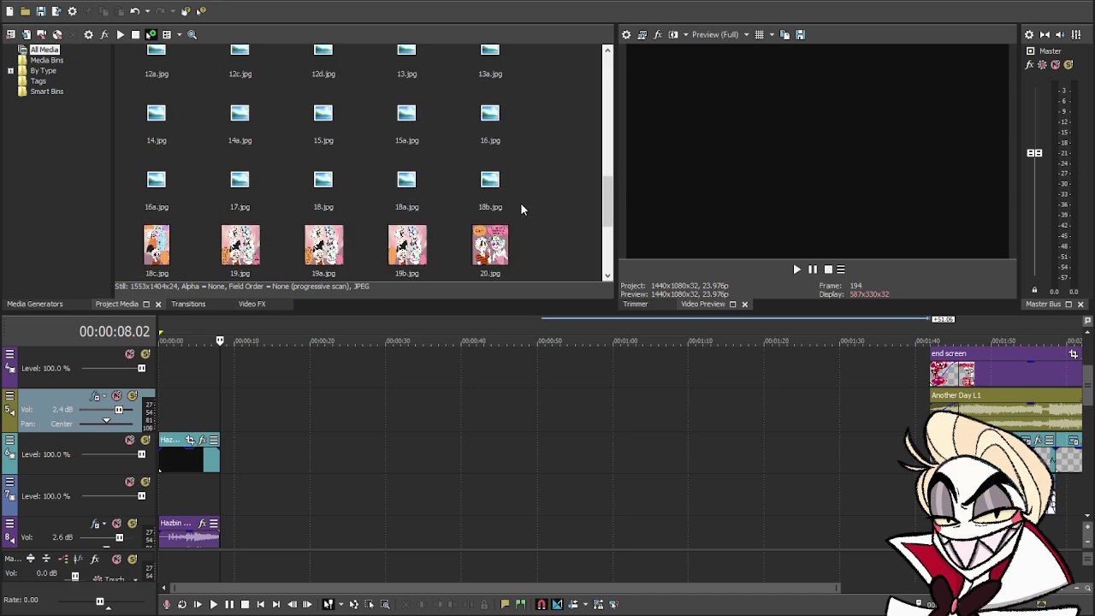
scroll(180, 219, down, 3)
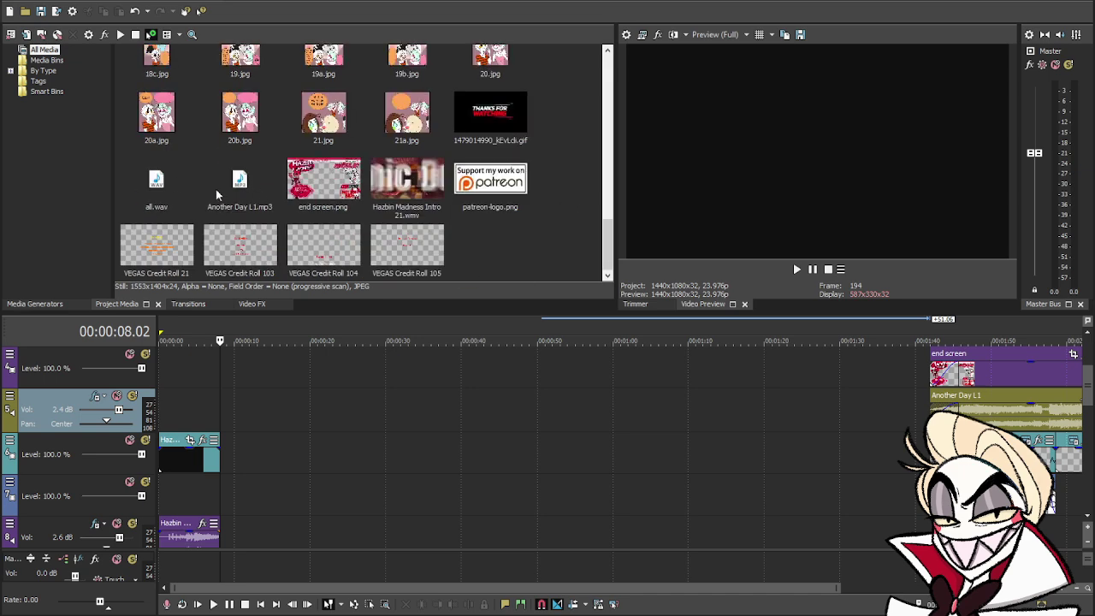
scroll(173, 183, up, 5)
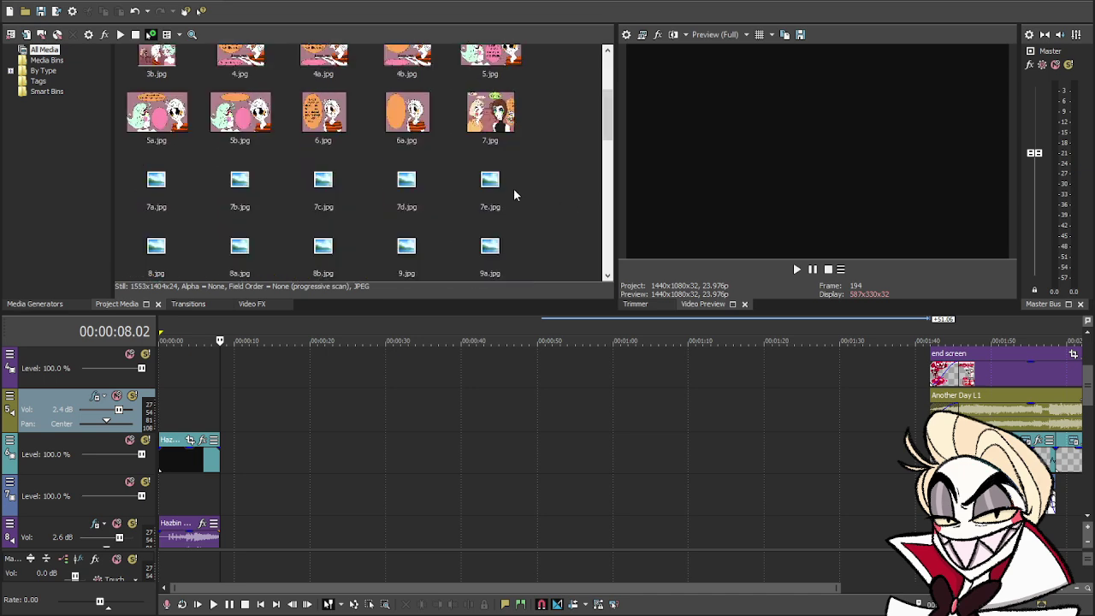
click(11, 73)
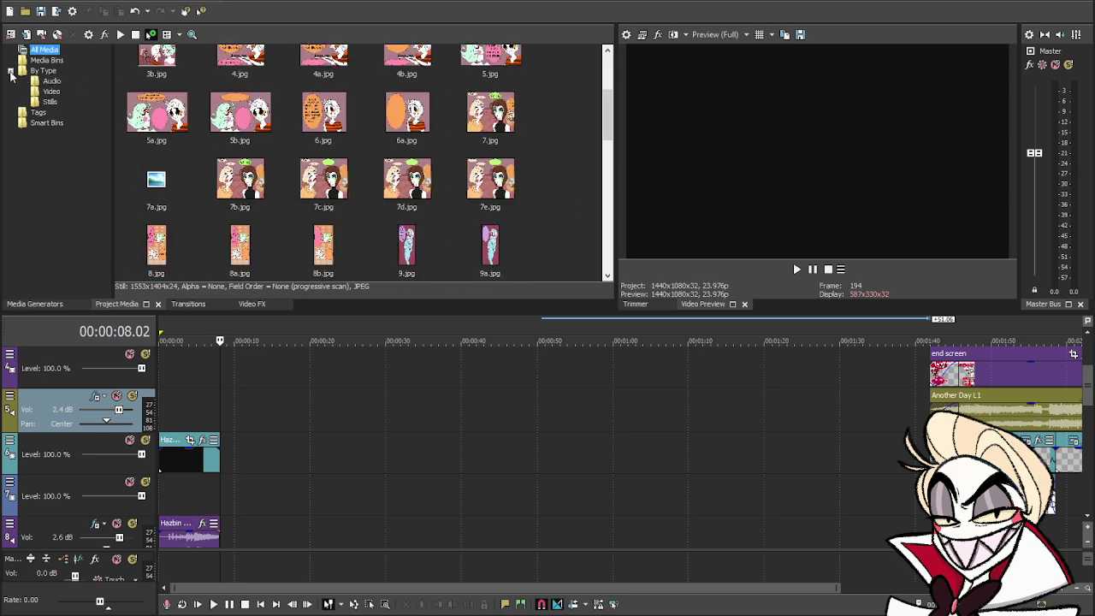
click(50, 104)
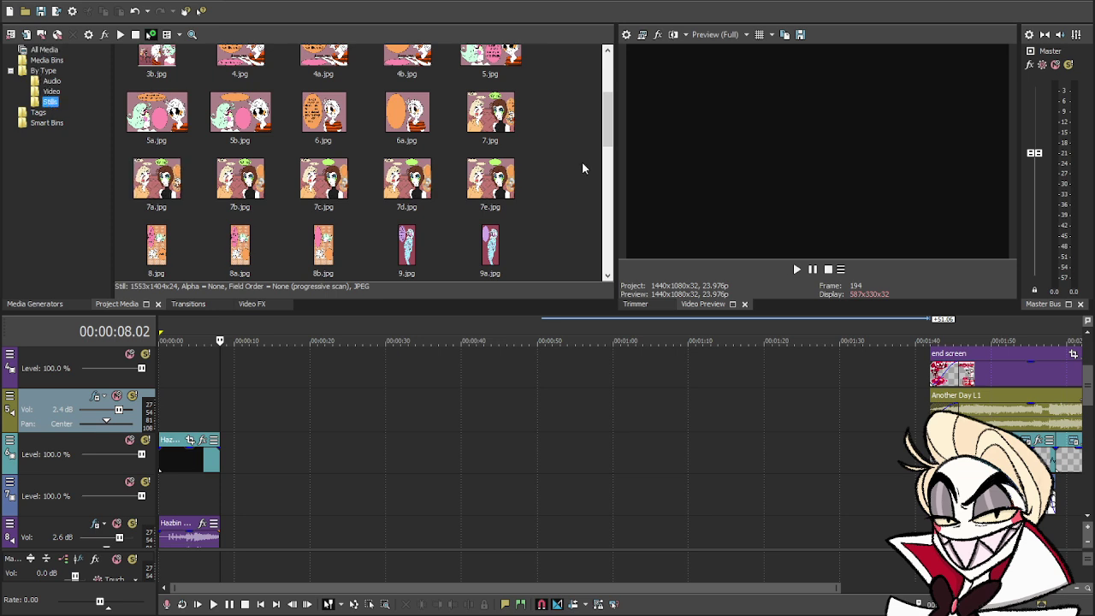
scroll(580, 159, down, 5)
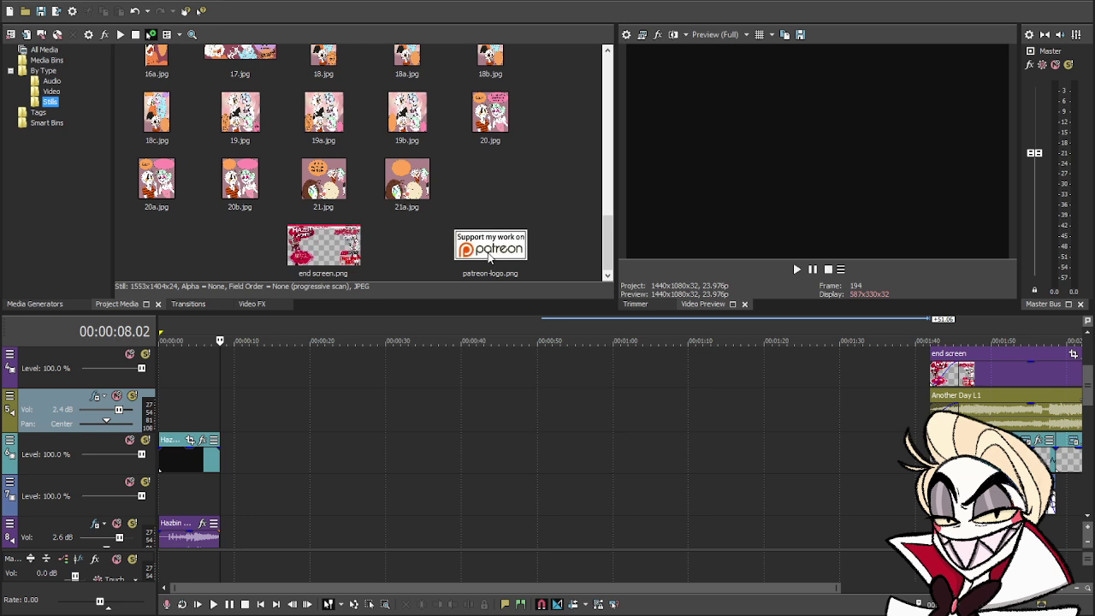
- Play the Hazbin Madness intro from 00:00:00.00 to review its opening seconds
click(183, 419)
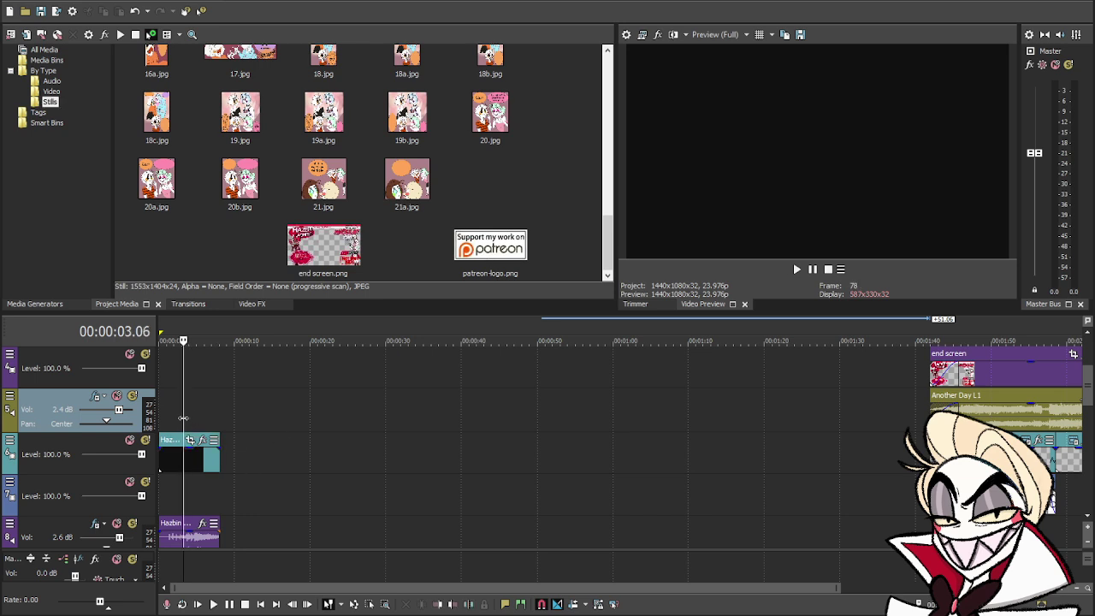
click(161, 421)
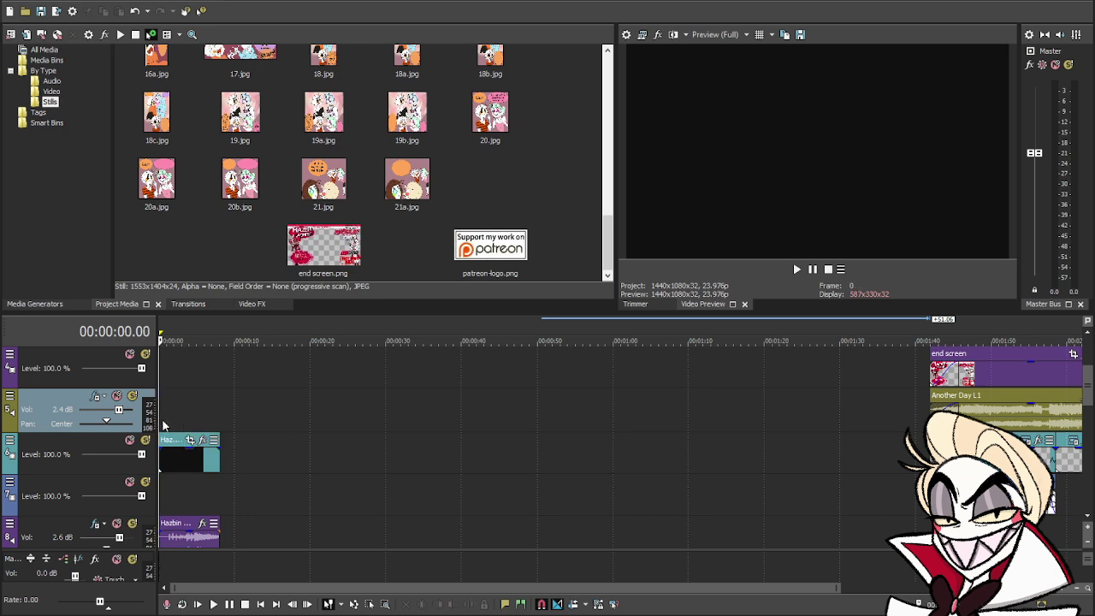
key(space)
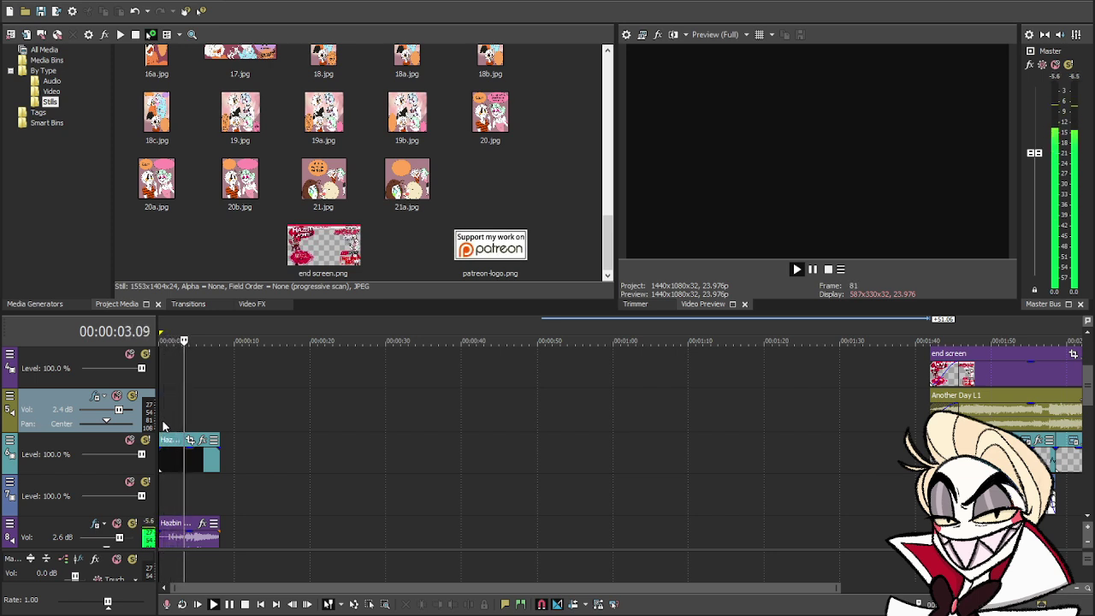
key(space)
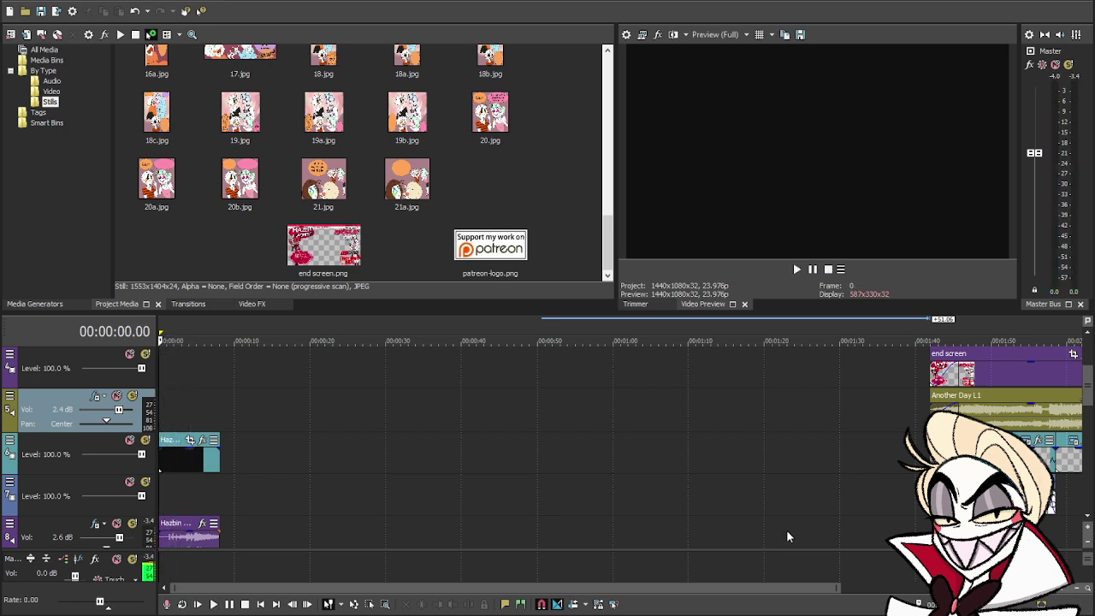
- Inspect the end screen section at 00:01:46.20 and return the cursor to the intro's end at 00:00:08.02
key(End)
click(77, 496)
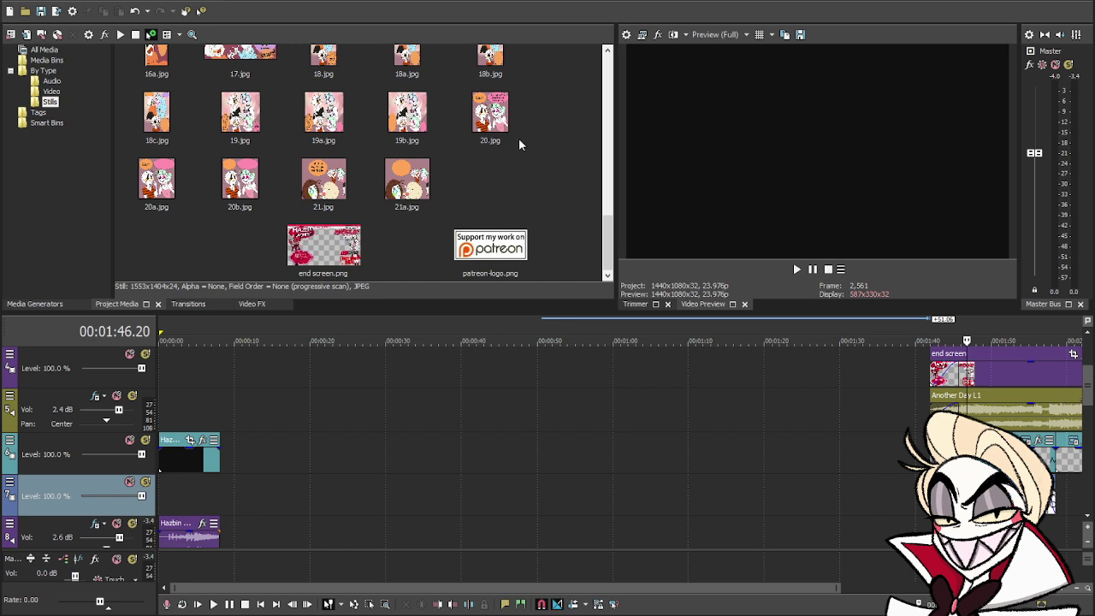
click(220, 416)
scroll(265, 388, down, 3)
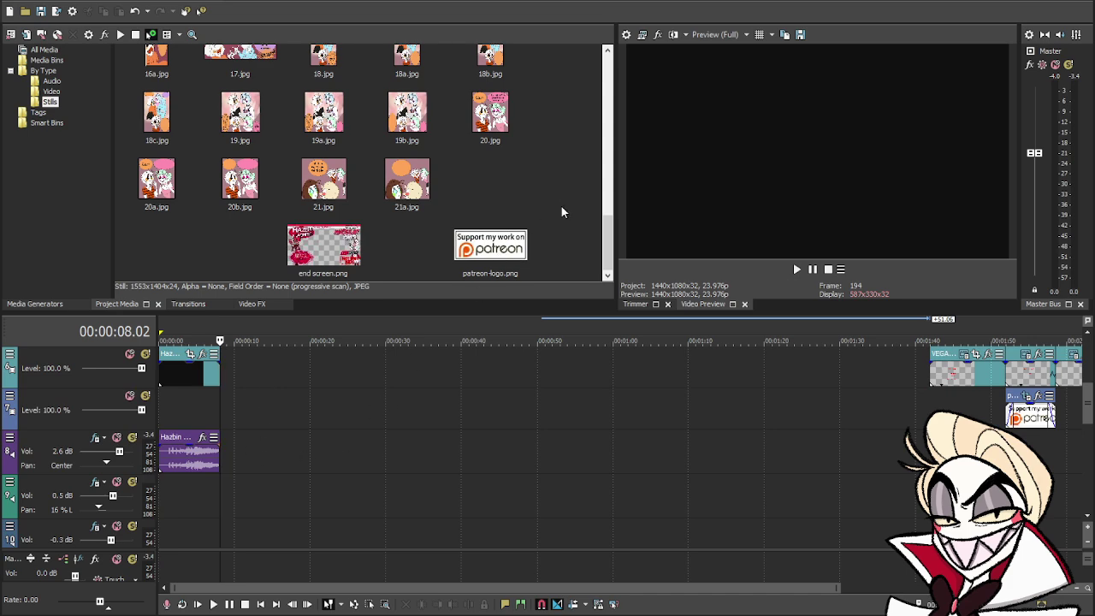
- Preview the first group of stills, from 1.jpg through 1a, 1b, 1c and 1d
scroll(562, 205, up, 10)
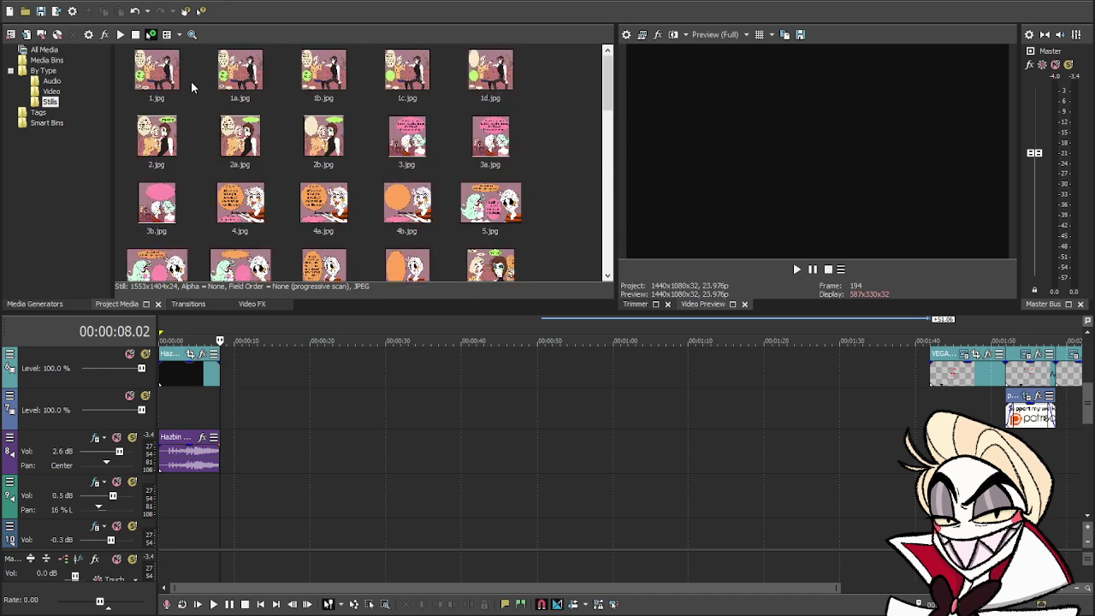
click(158, 79)
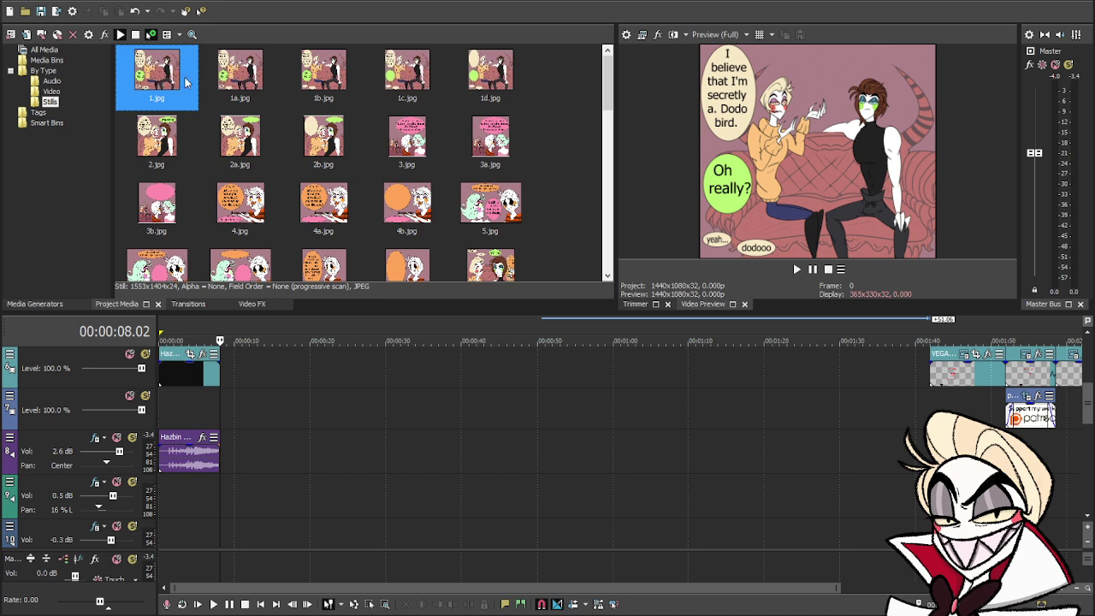
click(249, 87)
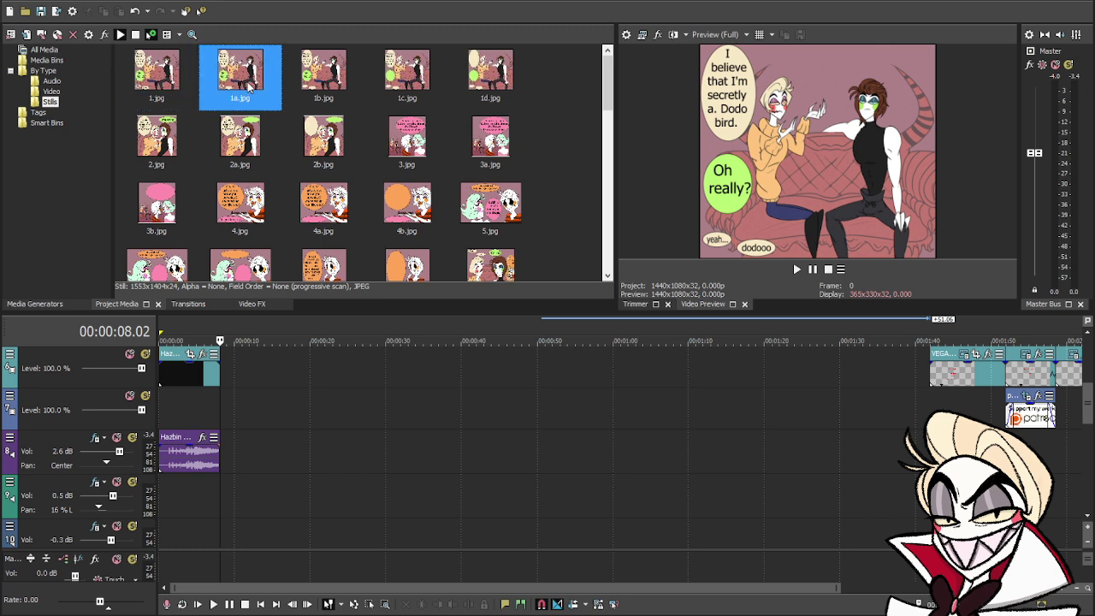
click(325, 84)
click(413, 83)
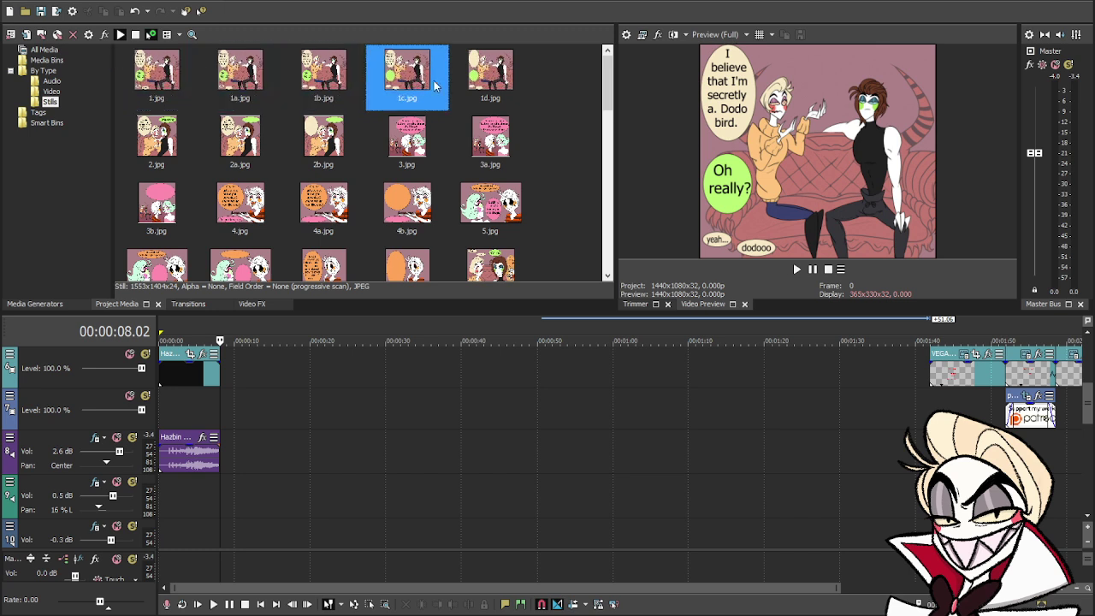
click(491, 86)
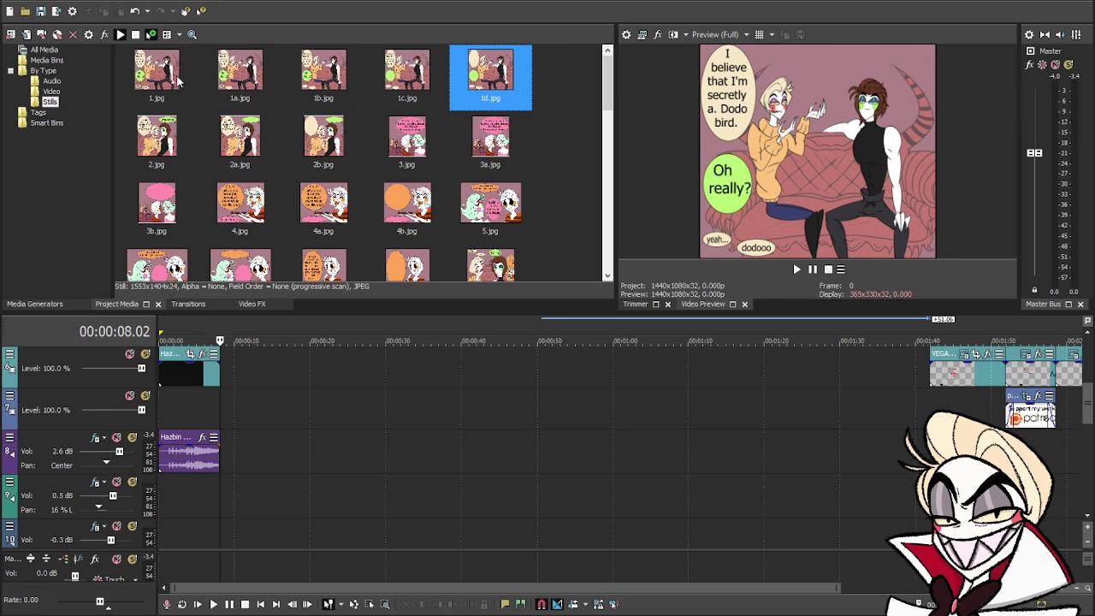
- Place 1.jpg directly after the intro on track 6, fade it in over about 2 seconds and shorten it to about 3 seconds
drag(154, 79, 231, 377)
scroll(699, 411, up, 5)
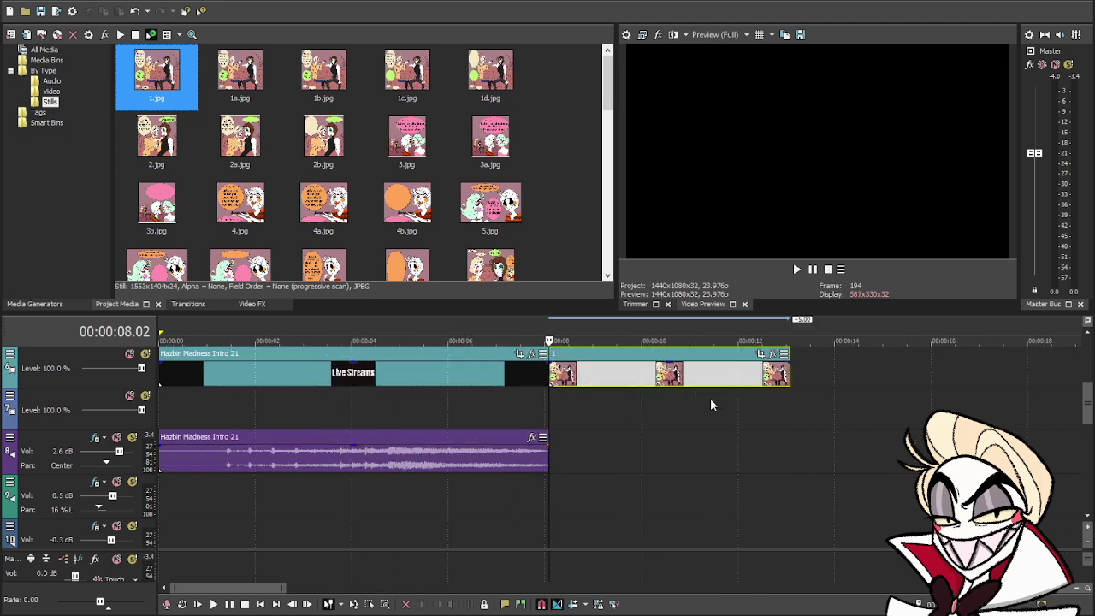
drag(550, 354, 657, 386)
click(667, 384)
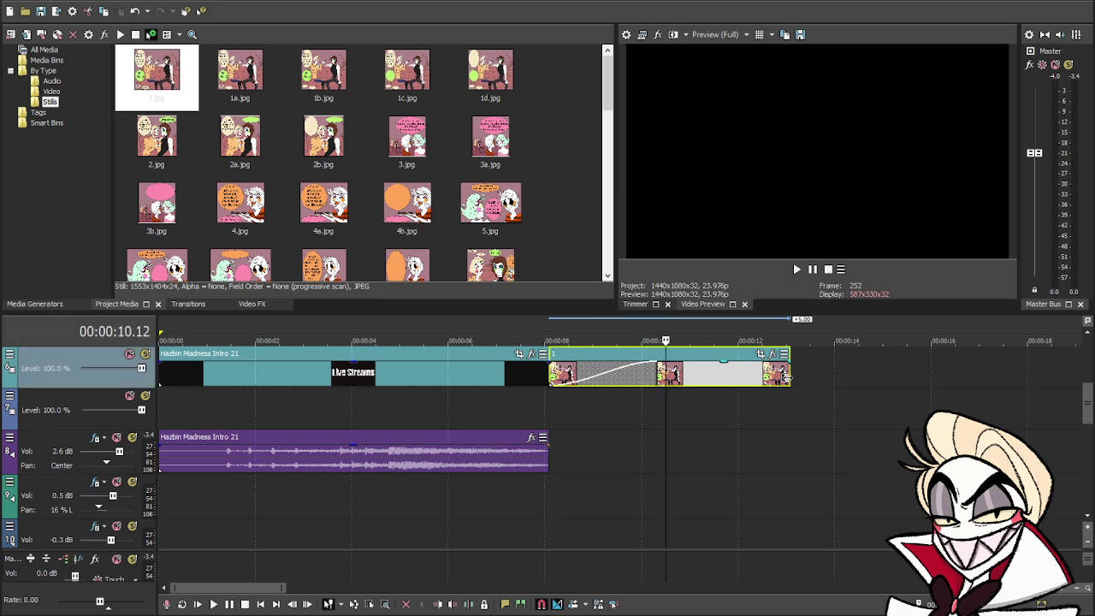
drag(788, 376, 694, 379)
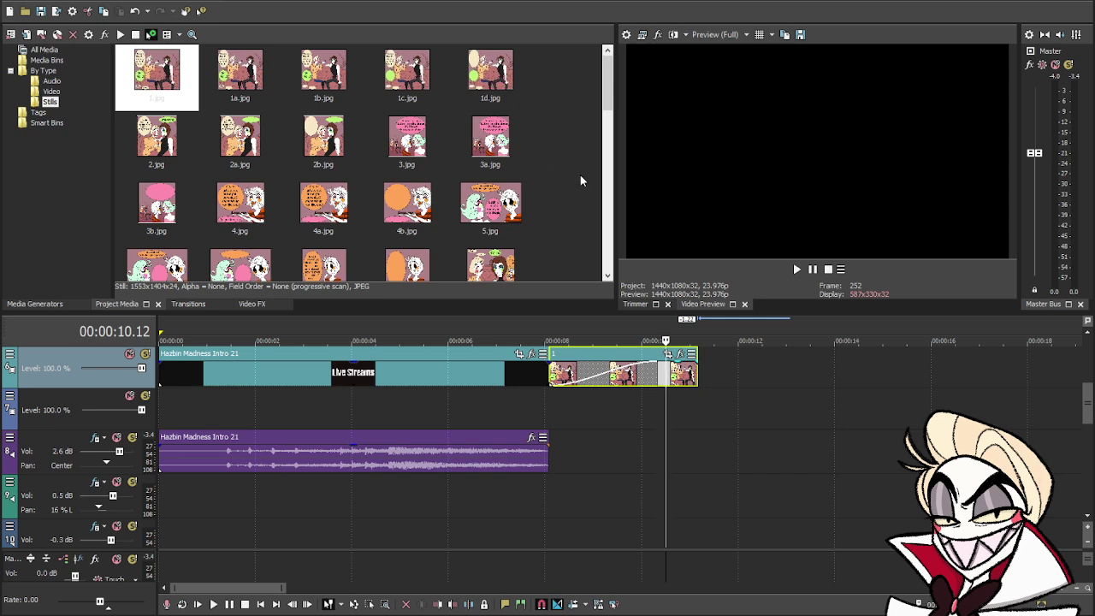
- Play the faded-in still from 00:00:08.02 and delete the 1.jpg clip from track 6
click(550, 399)
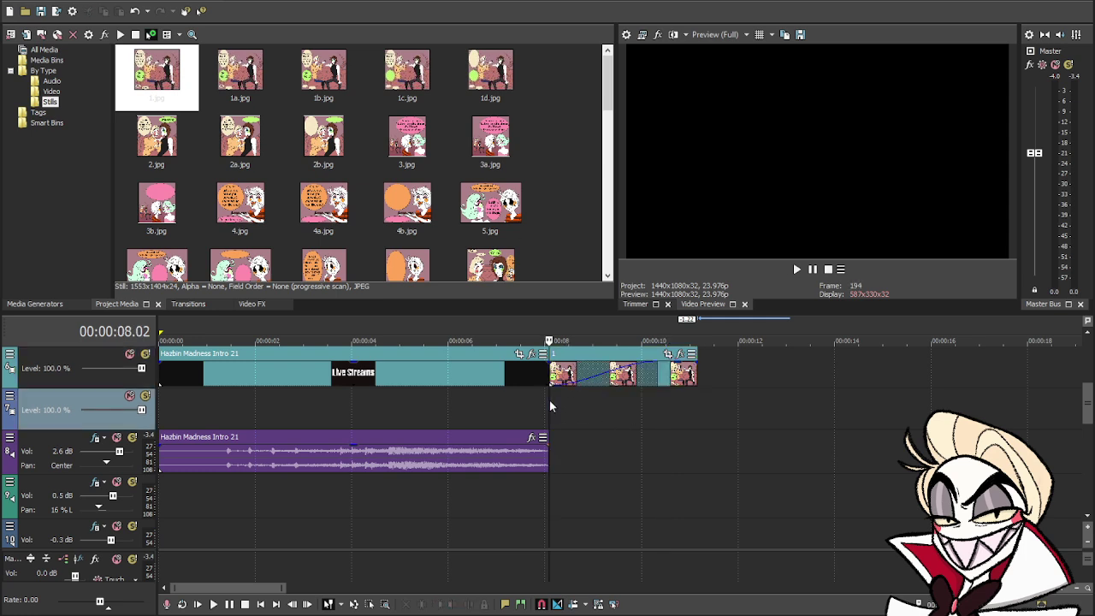
key(space)
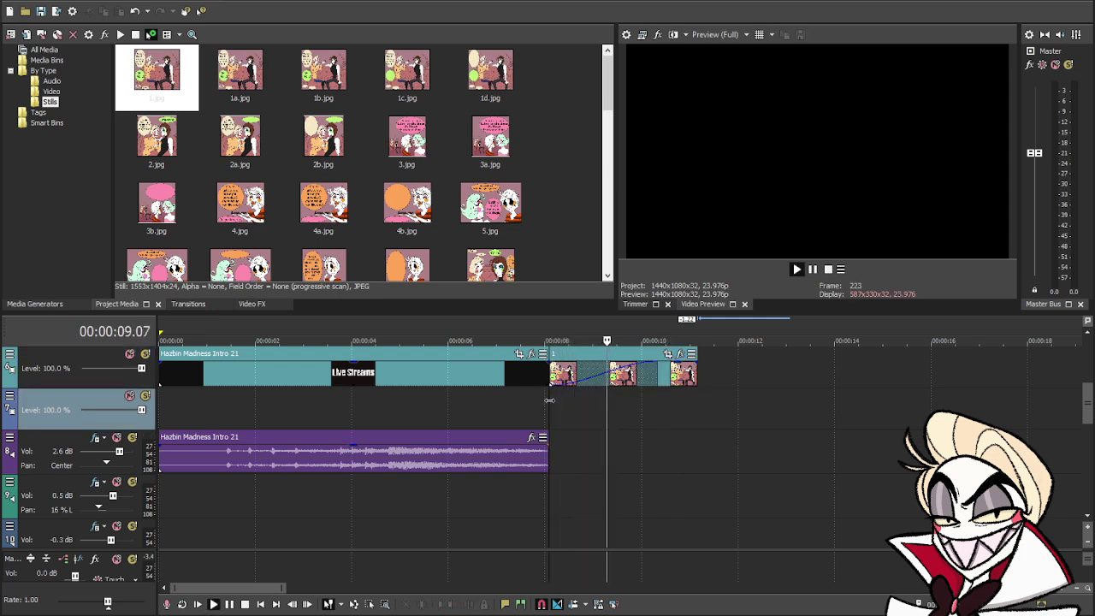
key(space)
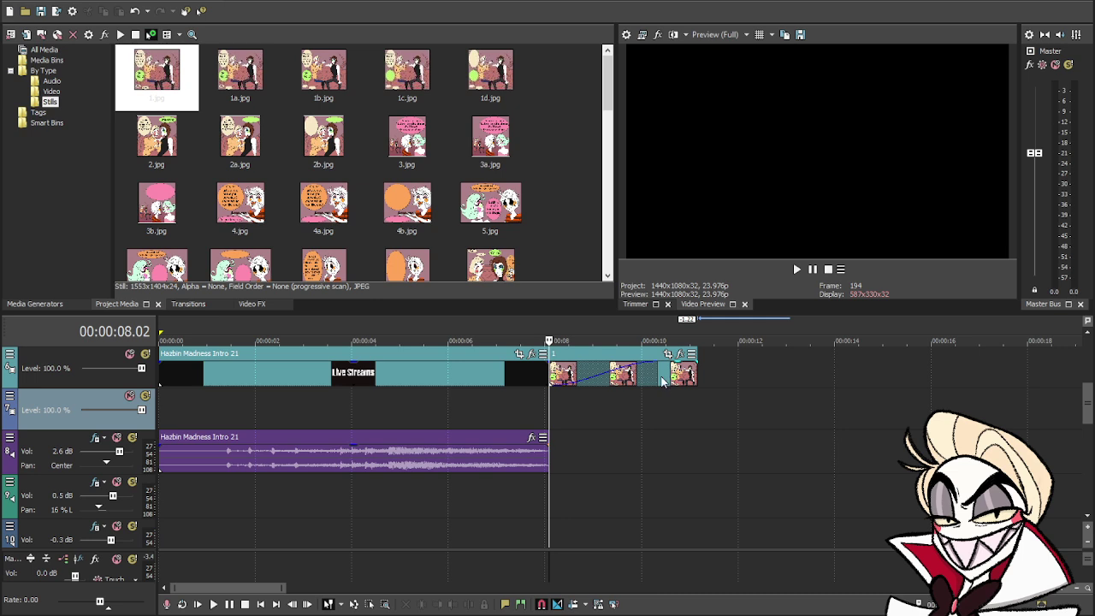
click(662, 383)
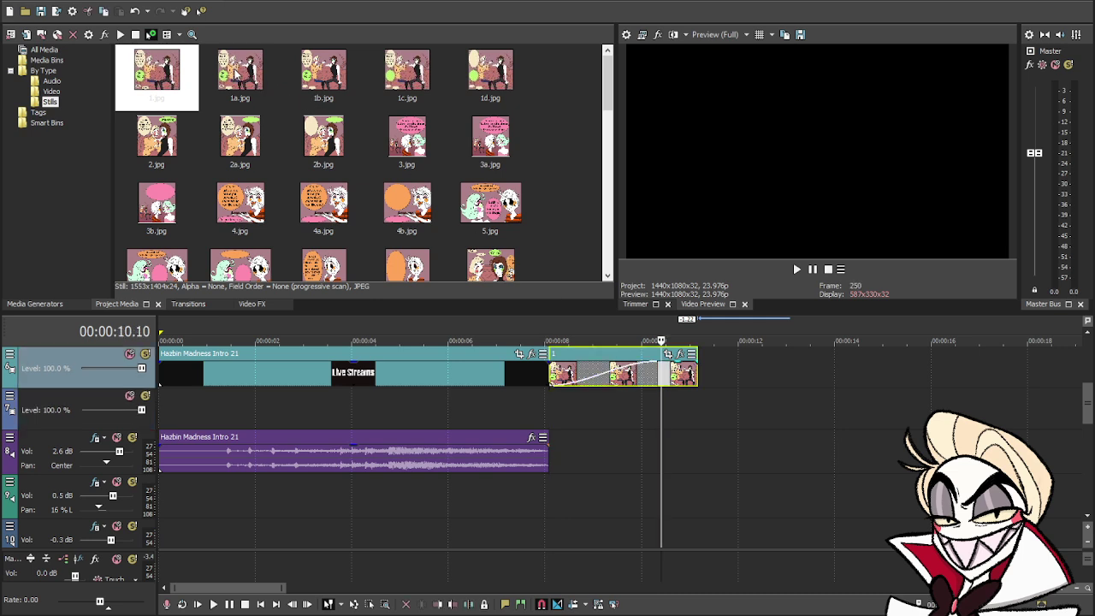
click(237, 75)
click(637, 387)
key(Delete)
- Place 1d.jpg directly after the intro on track 6, shorten it to about 2 seconds and fade it in over about 1.5 seconds
drag(484, 76, 563, 377)
drag(785, 375, 649, 376)
drag(554, 363, 620, 376)
- Add 1c.jpg to track 6 at 00:00:09.19 so it overlaps the end of the 1d clip
click(634, 391)
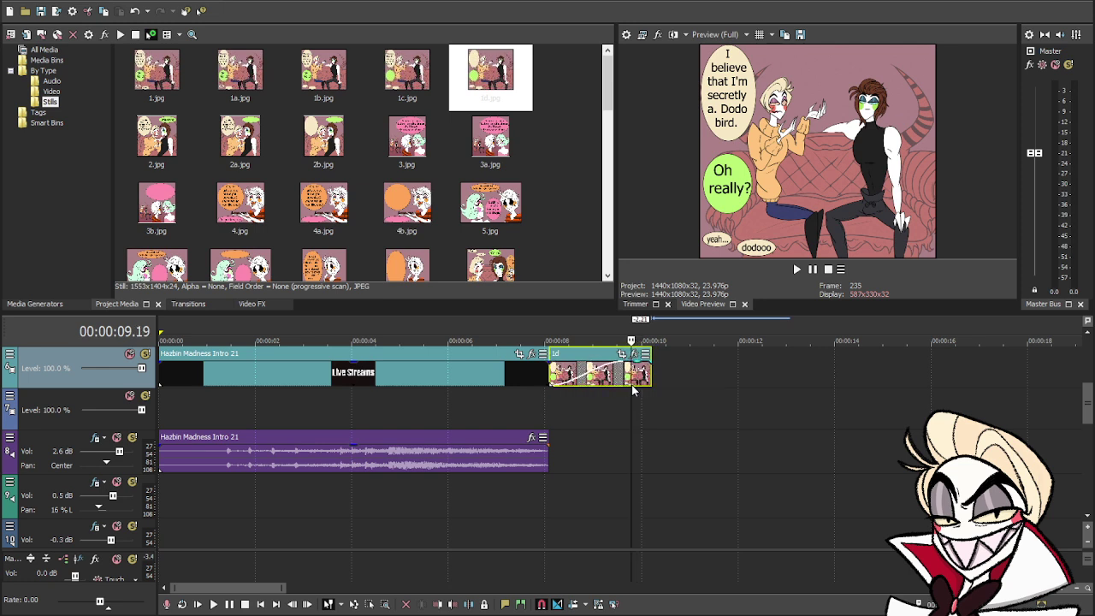
drag(407, 69, 644, 374)
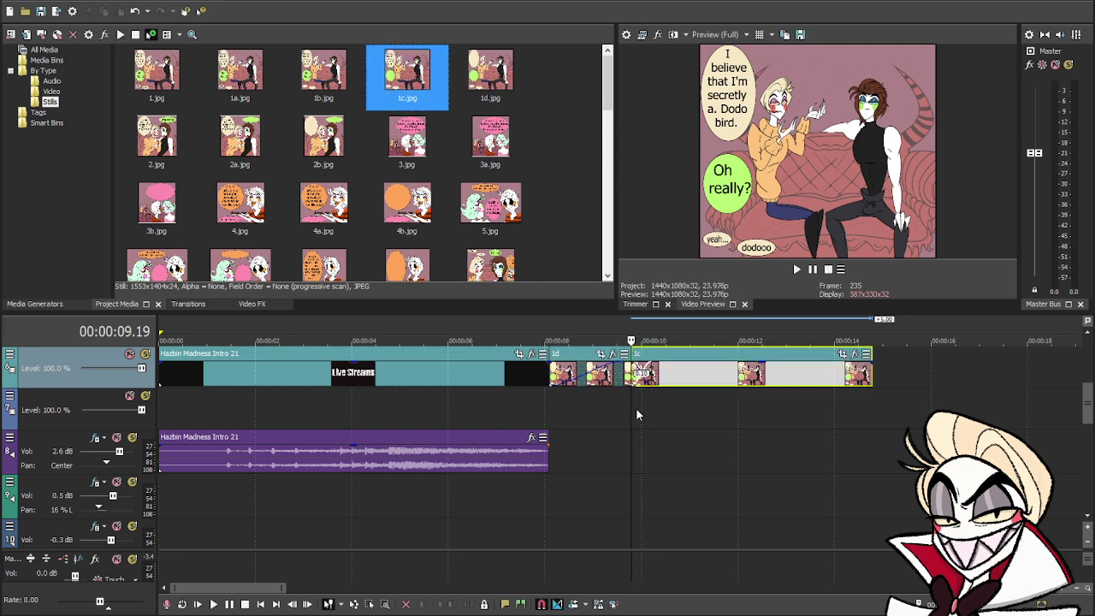
click(559, 137)
- Place all.wav on track 10 with its speech starting at about 00:00:09.19, and play it from there to check the timing
click(48, 82)
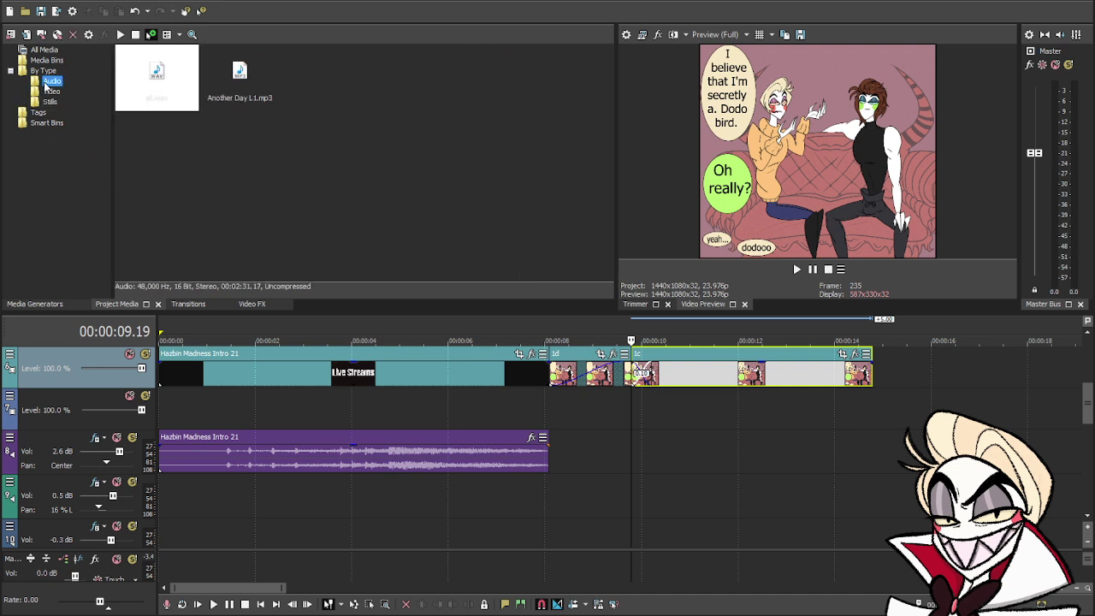
drag(169, 79, 589, 533)
drag(640, 490, 648, 491)
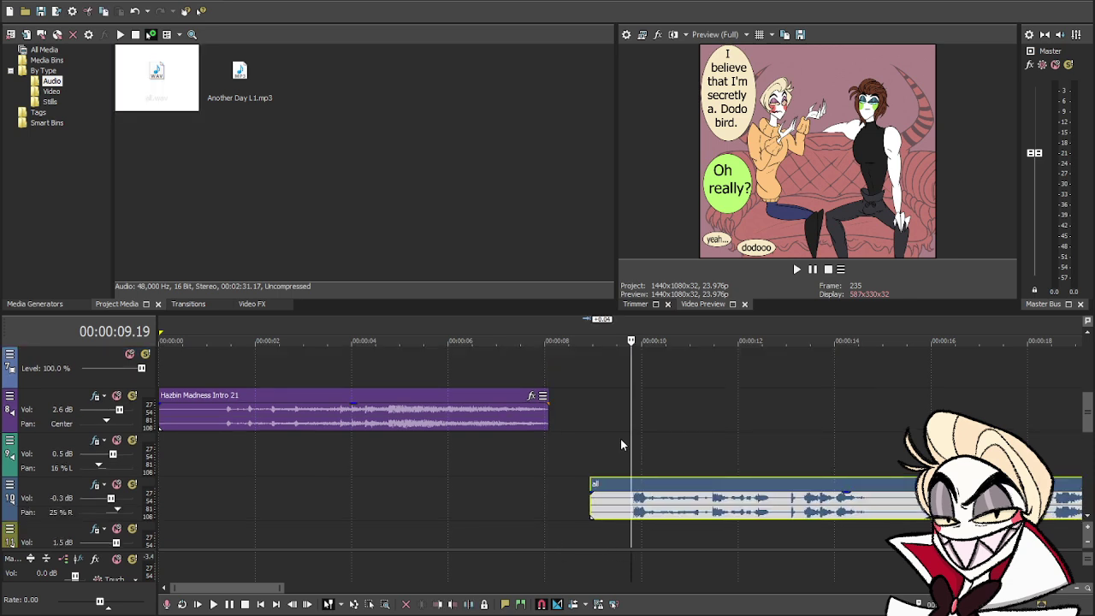
key(space)
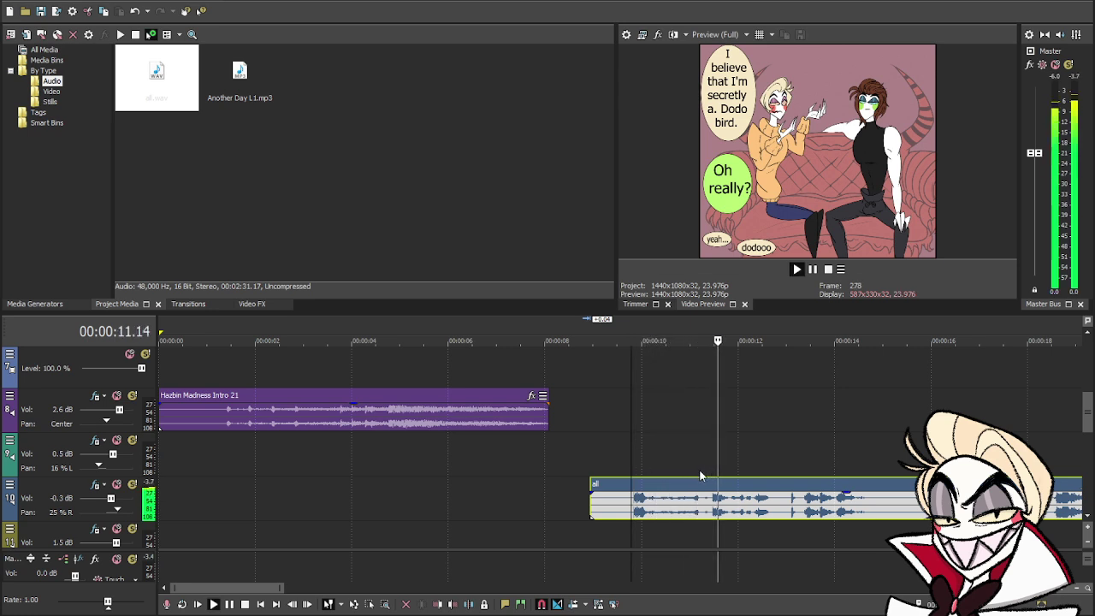
key(space)
- Split the all.wav clip at 00:00:14.23 and move its first part from track 10 to track 11
click(882, 493)
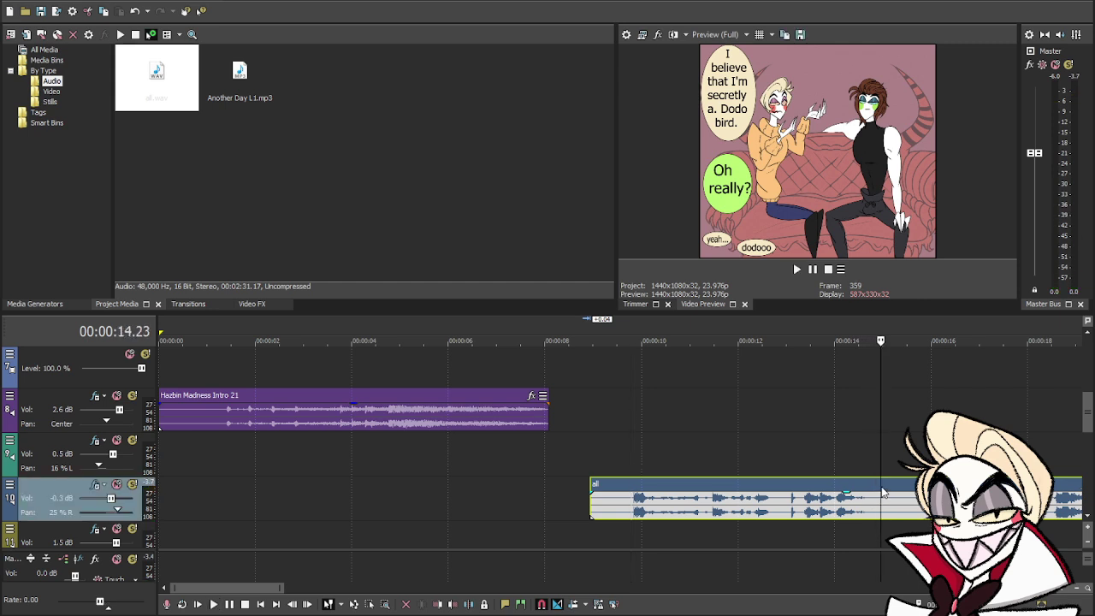
key(s)
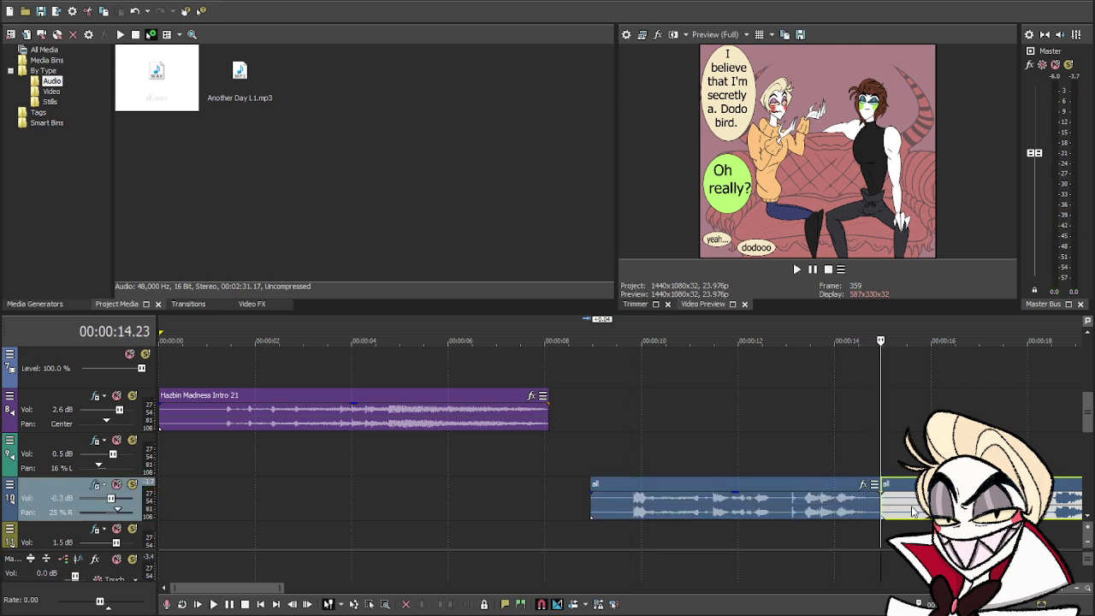
scroll(914, 512, down, 2)
drag(818, 426, 819, 459)
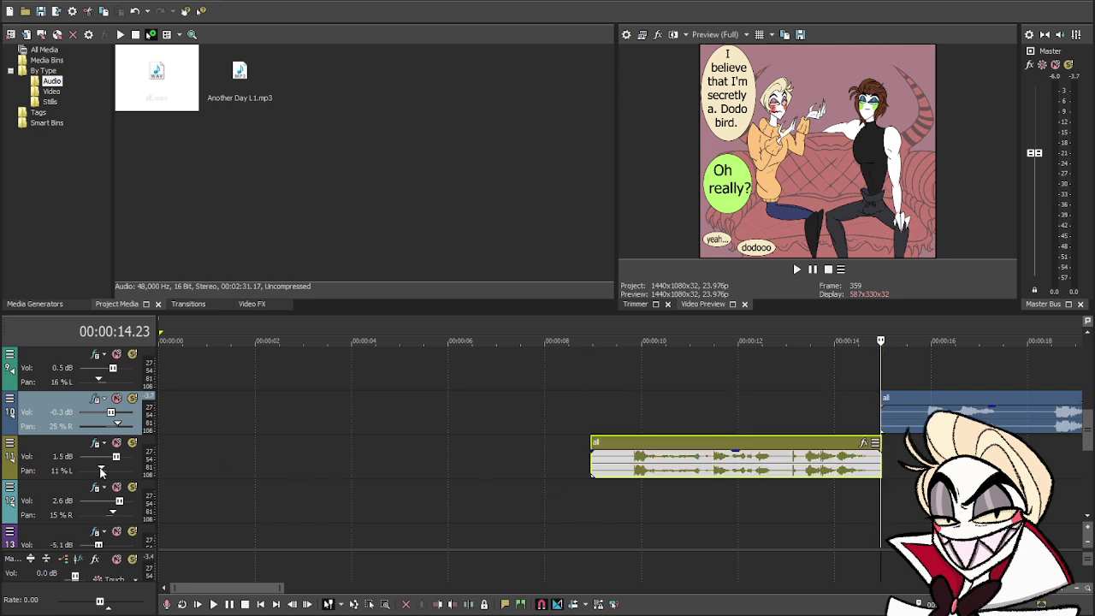
- Pan track 11 to 18 % L and shift the remaining all.wav clip on track 10 earlier by 0.21, overlapping the first part
drag(101, 469, 95, 470)
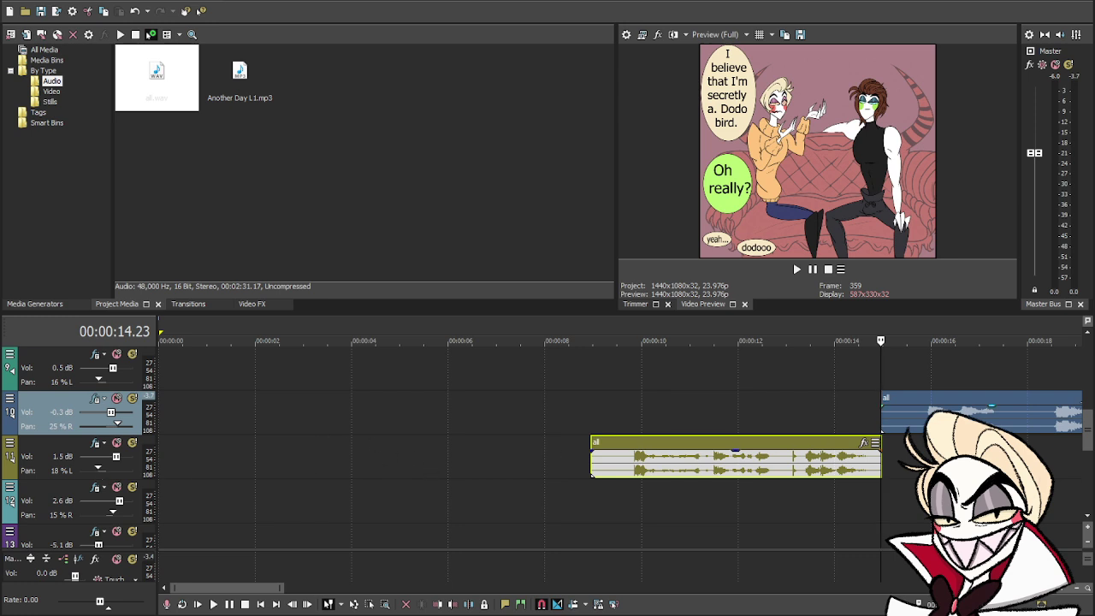
drag(965, 420, 922, 419)
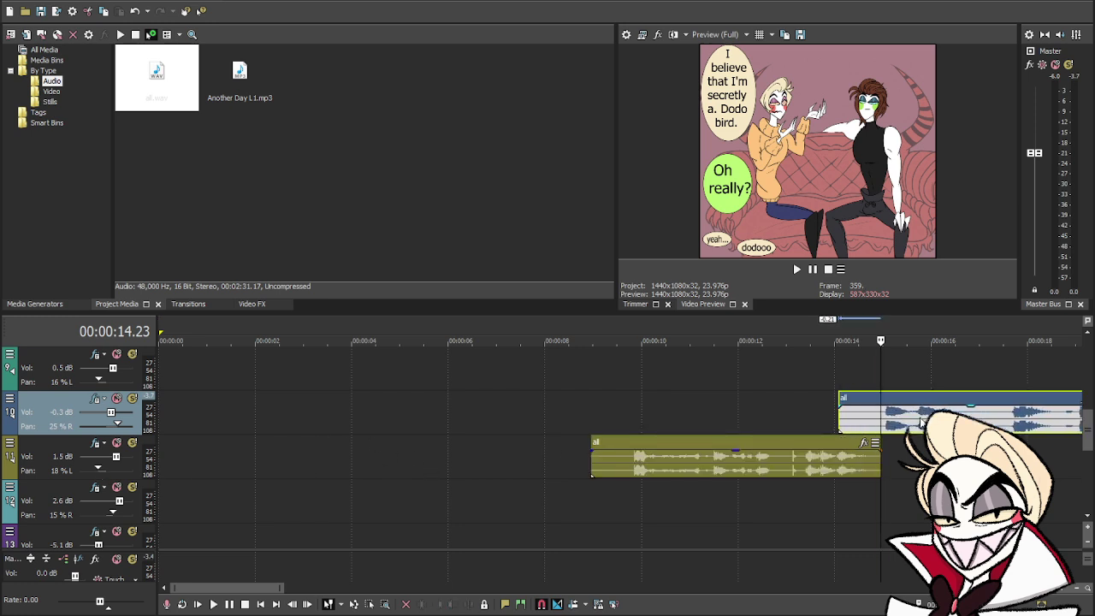
- Extend the end of the 1c clip on track 6 by 0.17
scroll(898, 481, up, 5)
scroll(898, 481, down, 4)
scroll(898, 475, up, 2)
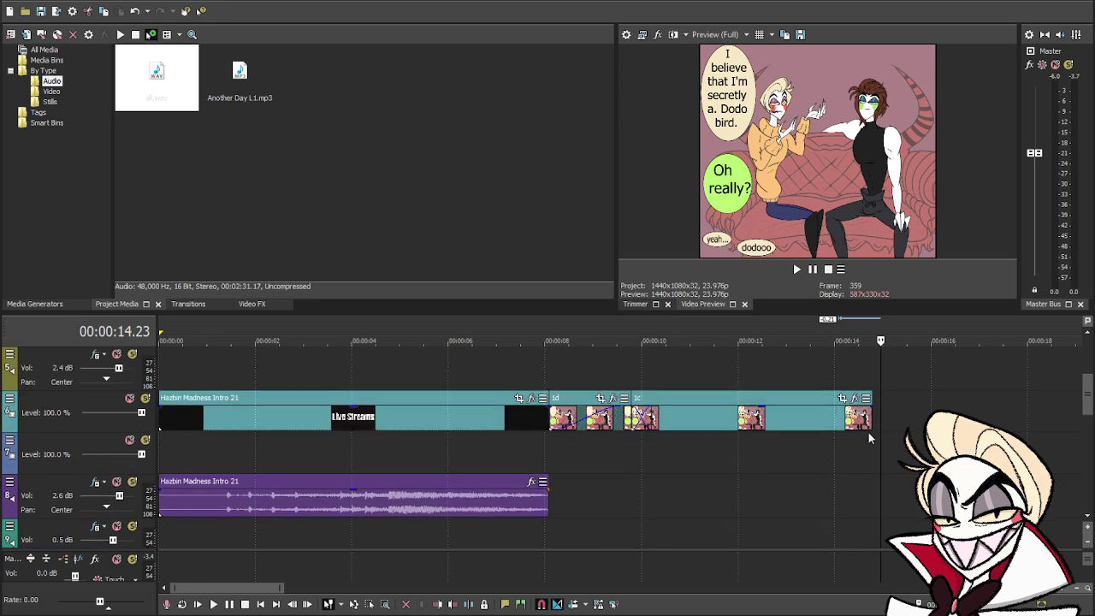
scroll(869, 432, down, 2)
scroll(869, 403, up, 1)
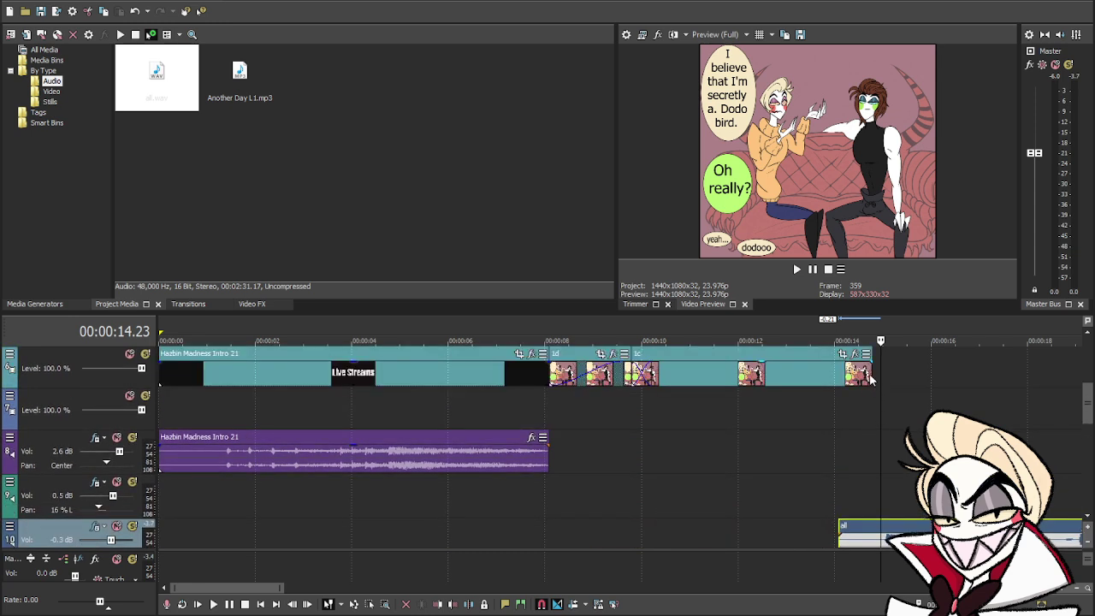
drag(872, 379, 904, 377)
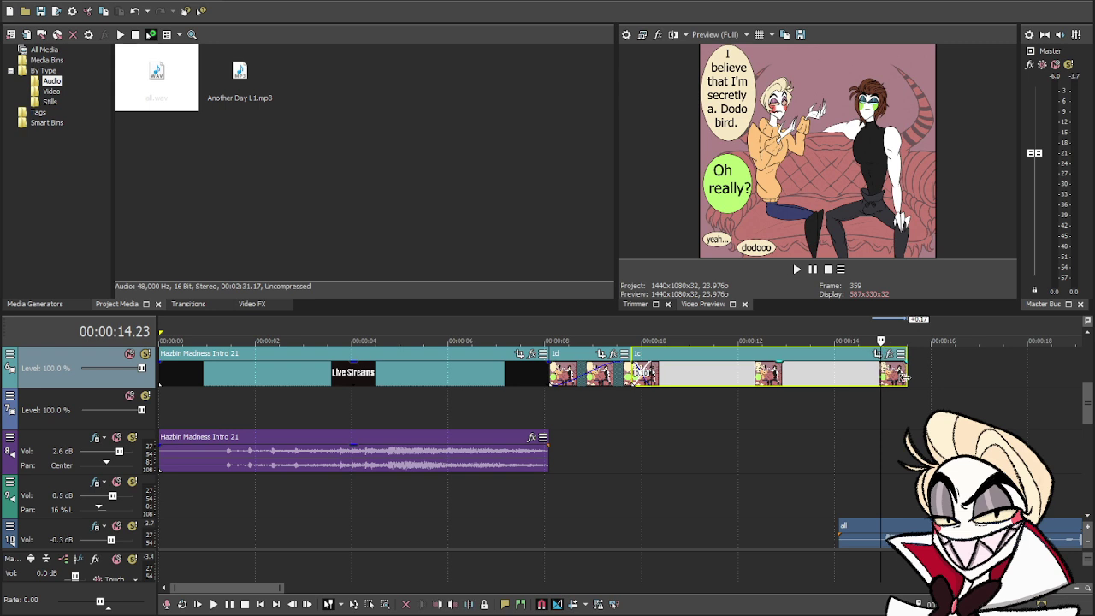
- Add the still 1b.jpg to track 6 at 00:00:14.23 so it overlaps the end of the 1c clip
click(231, 158)
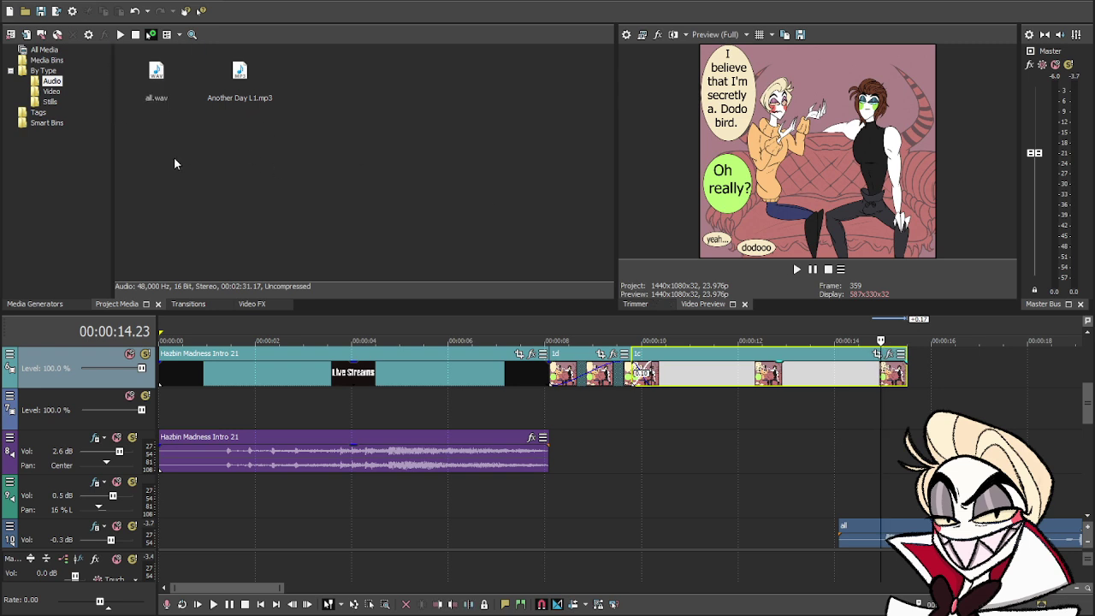
click(49, 102)
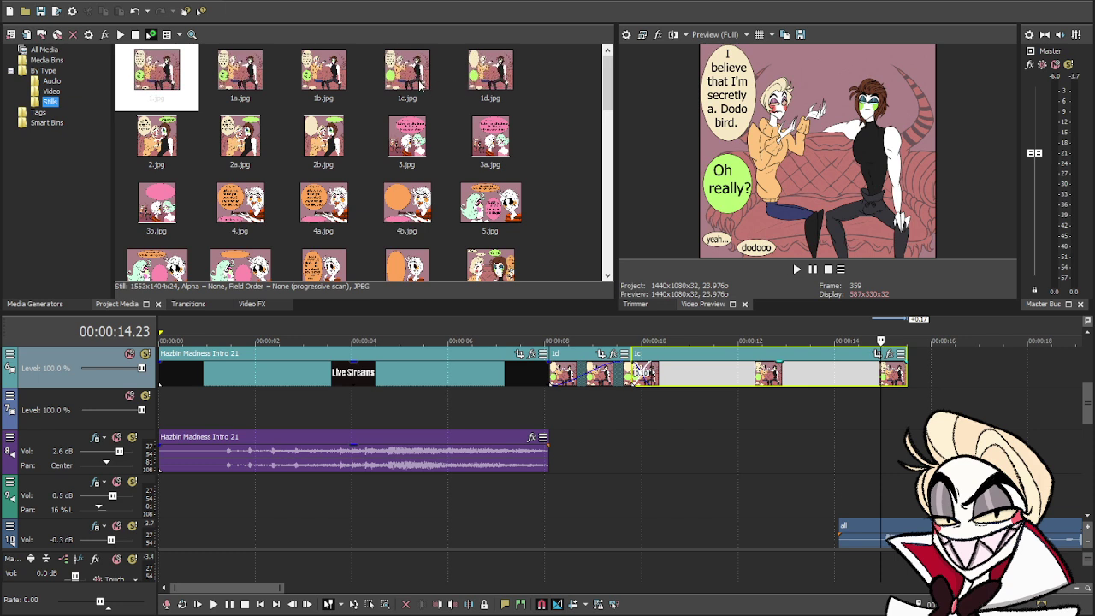
drag(324, 75, 886, 373)
- Play the voice audio from 00:00:13.23, split the track 10 clip at 00:00:17.09 and move its second part to track 11, starting at about 00:00:16
click(832, 424)
key(space)
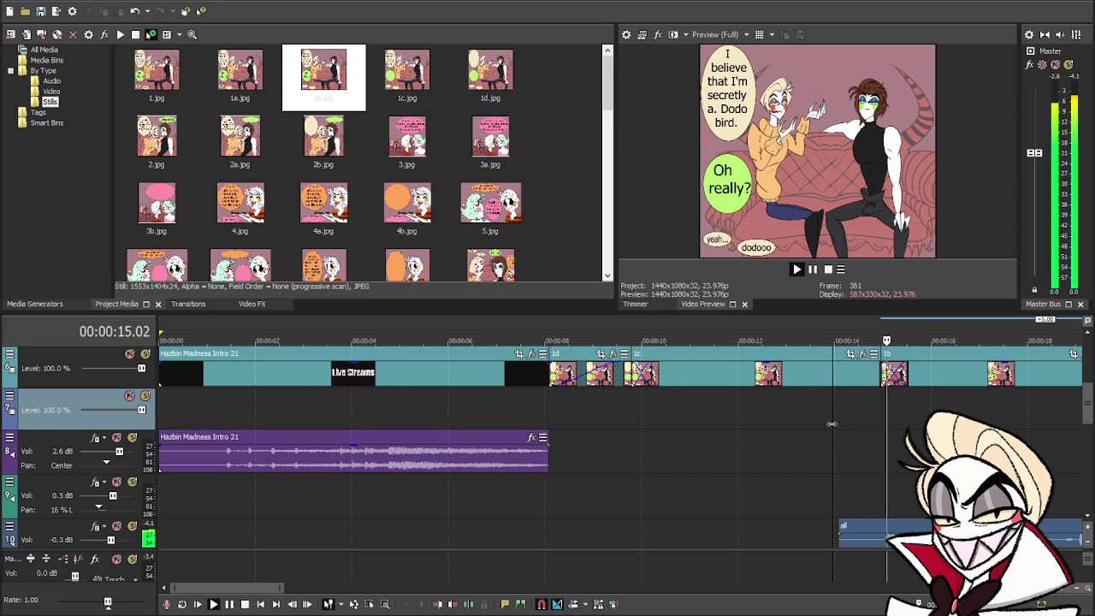
scroll(832, 424, down, 4)
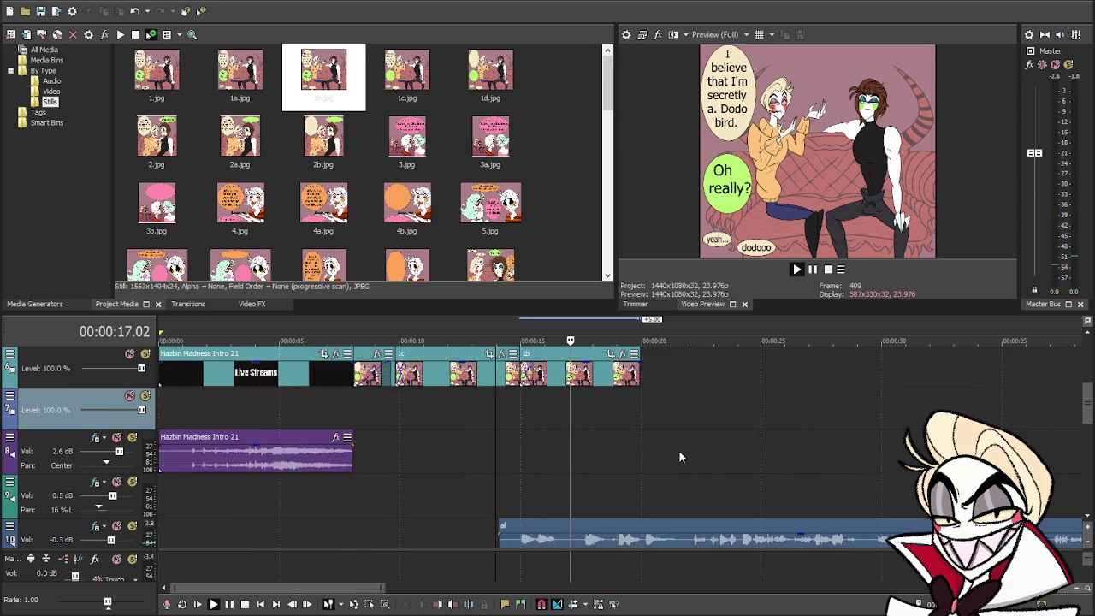
key(space)
click(580, 528)
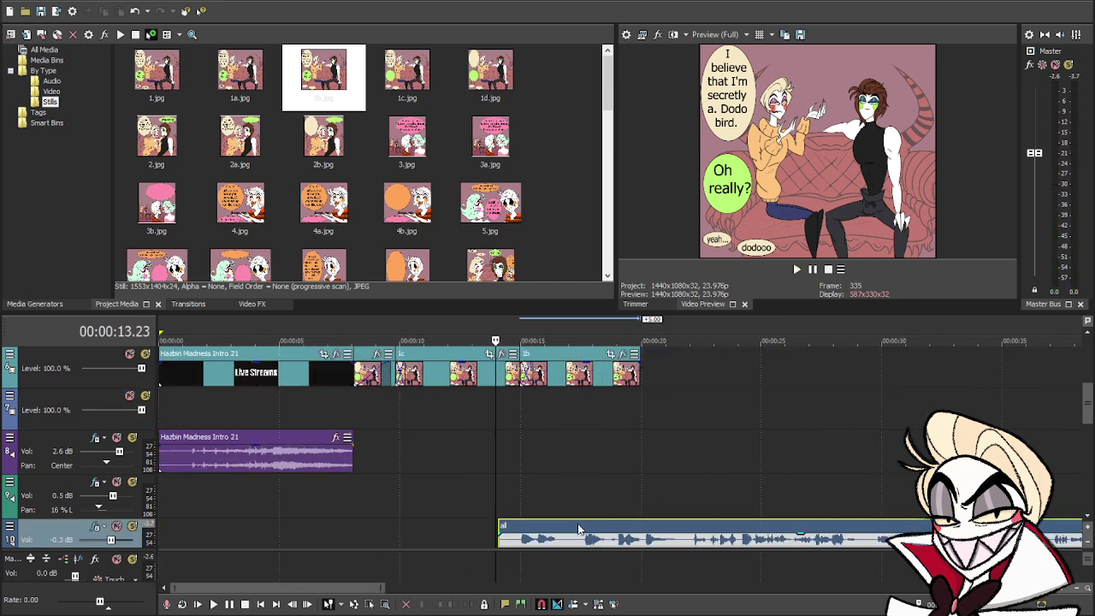
scroll(616, 471, down, 3)
key(s)
drag(622, 463, 602, 464)
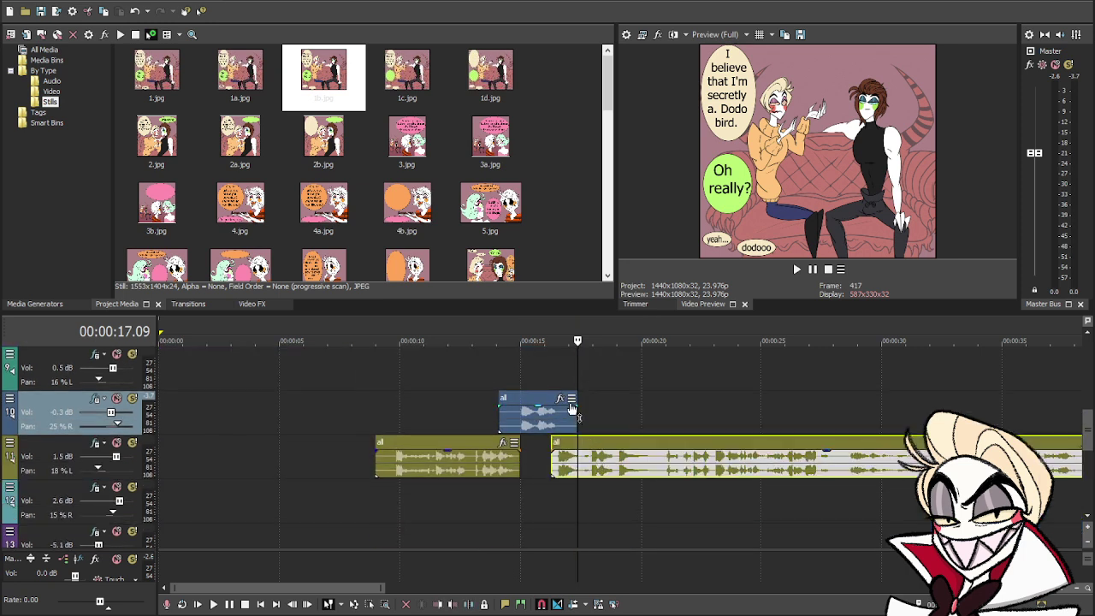
- Shift the short all clip on track 10 earlier by 0.04 and play from 00:00:13.06 to check the dialogue timing
click(542, 455)
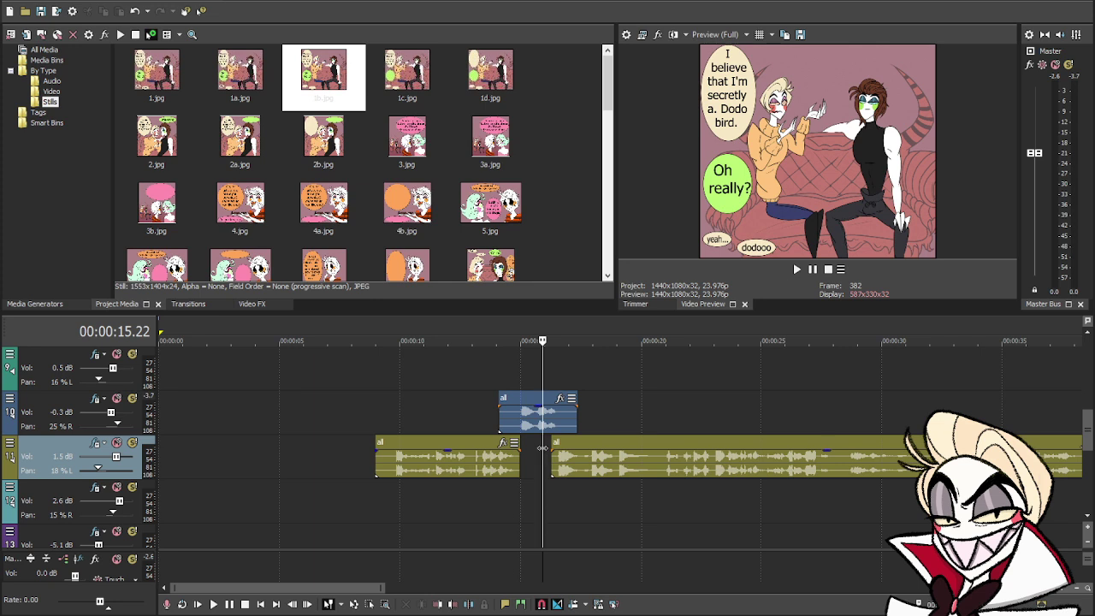
click(479, 385)
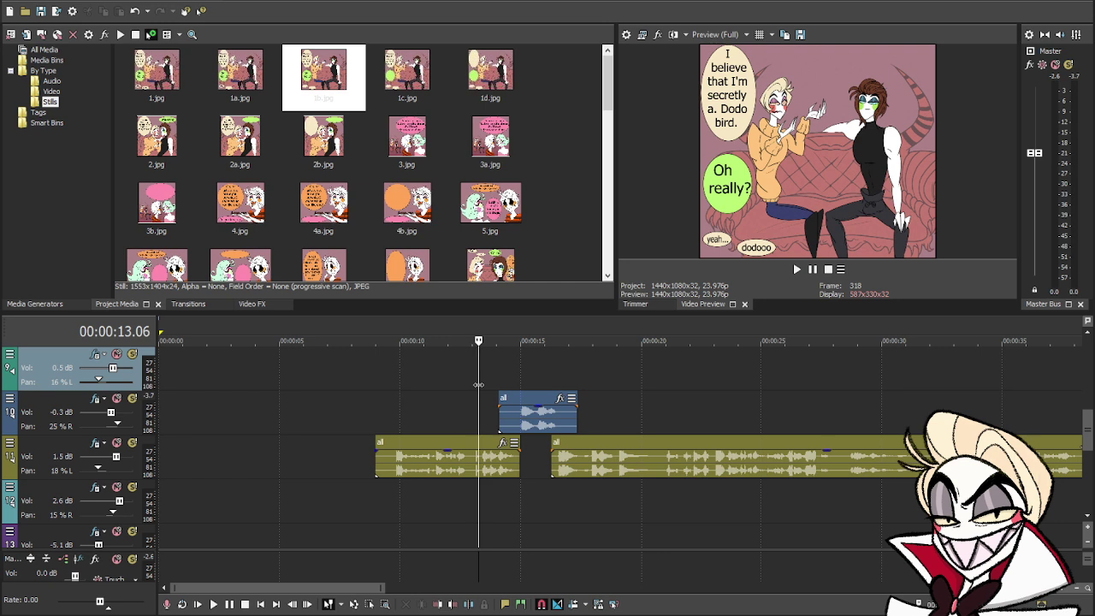
click(536, 428)
drag(534, 426, 534, 426)
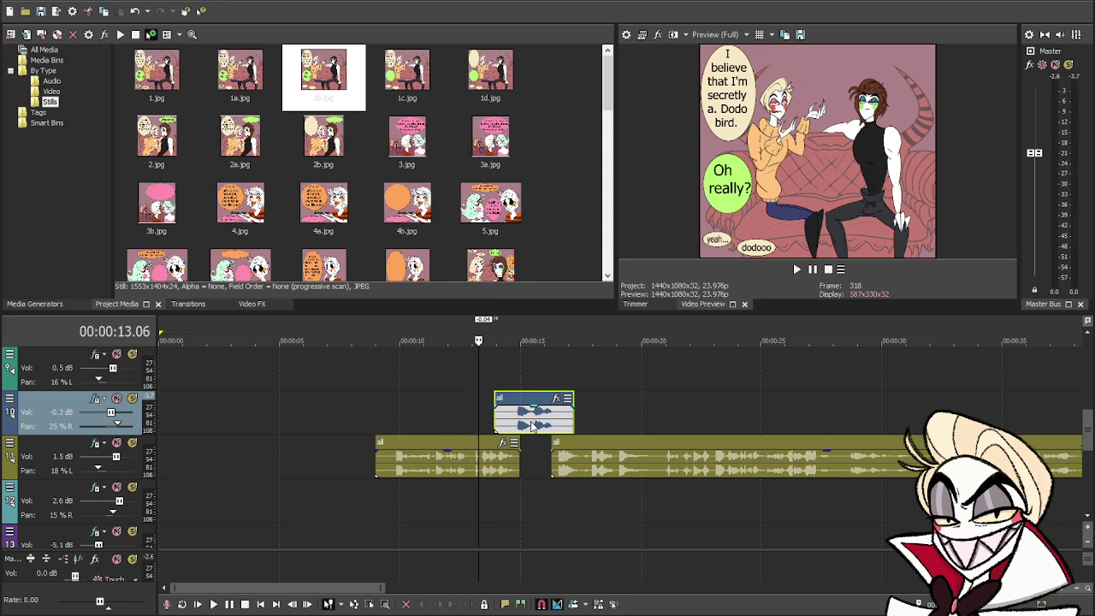
key(space)
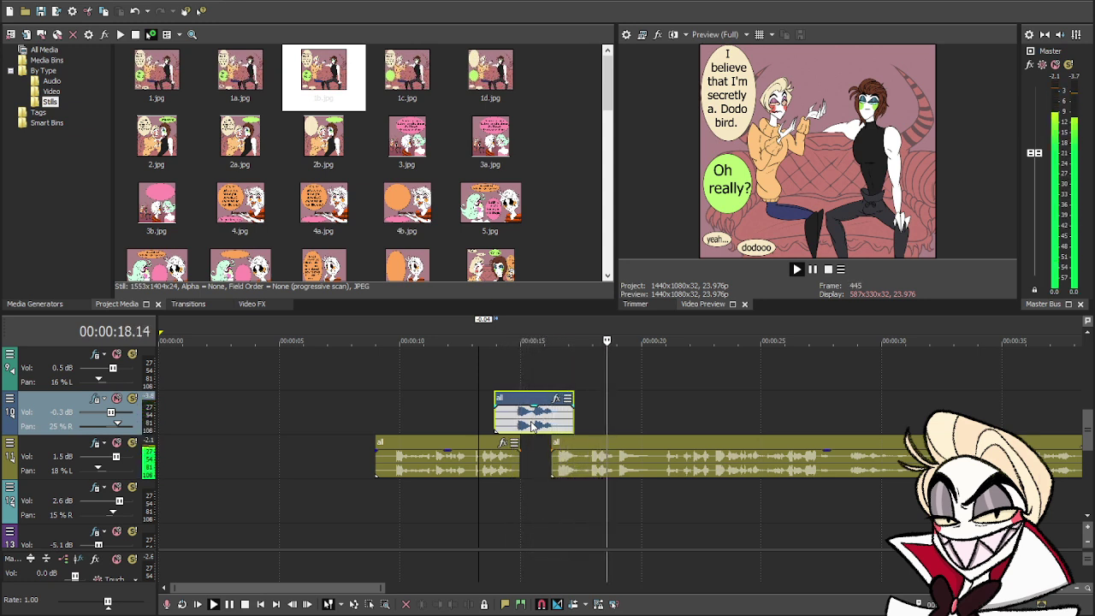
key(space)
click(660, 470)
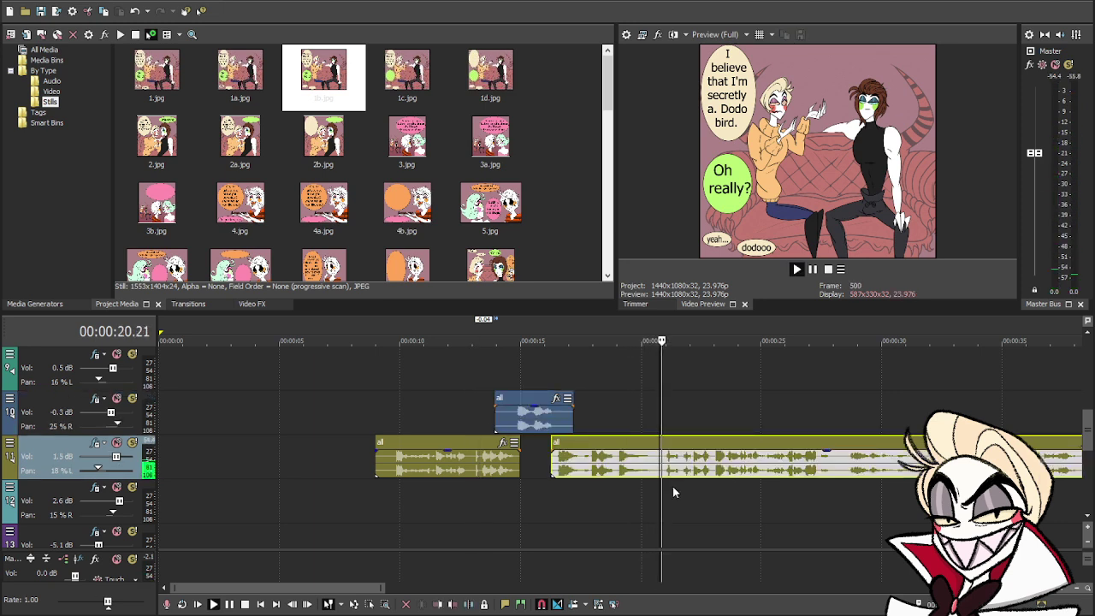
key(space)
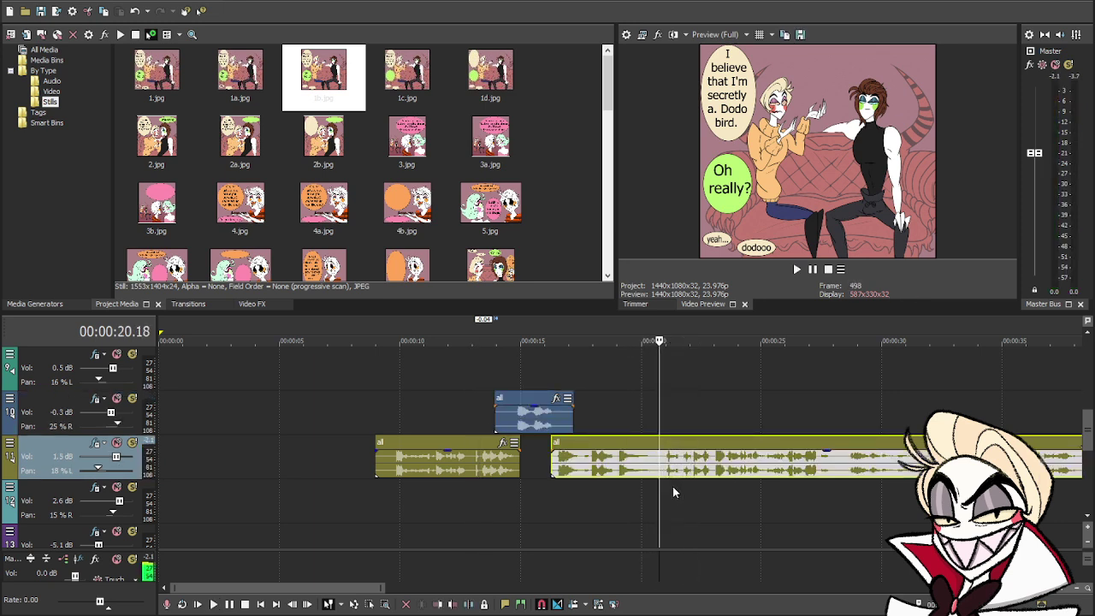
- Trim the end of the 1b clip on track 6 back to about 00:00:17
scroll(681, 478, up, 3)
drag(637, 380, 575, 389)
scroll(578, 389, down, 1)
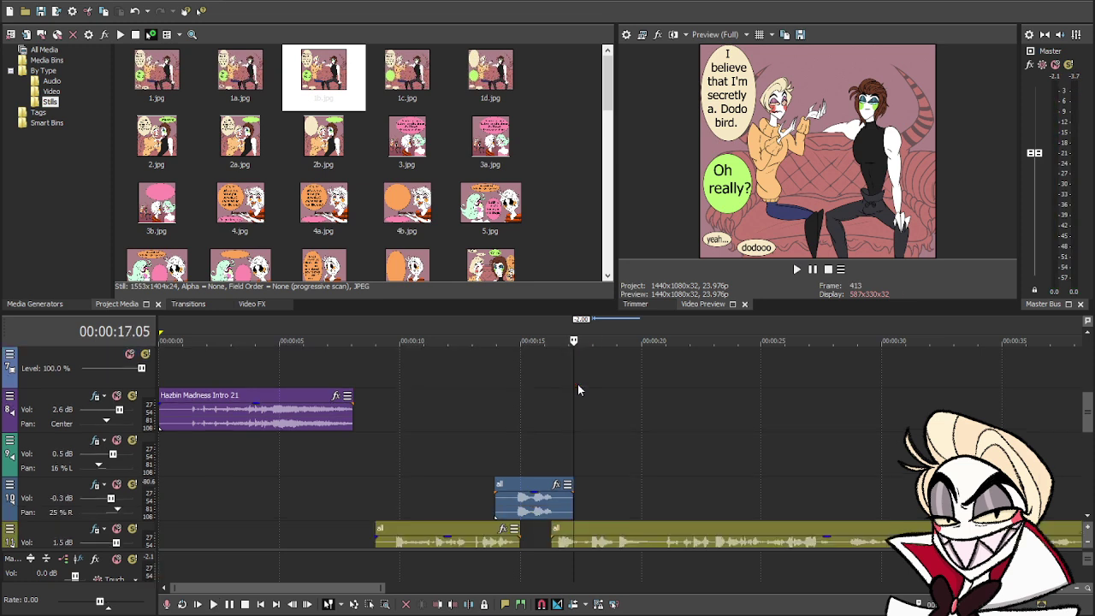
scroll(558, 421, up, 2)
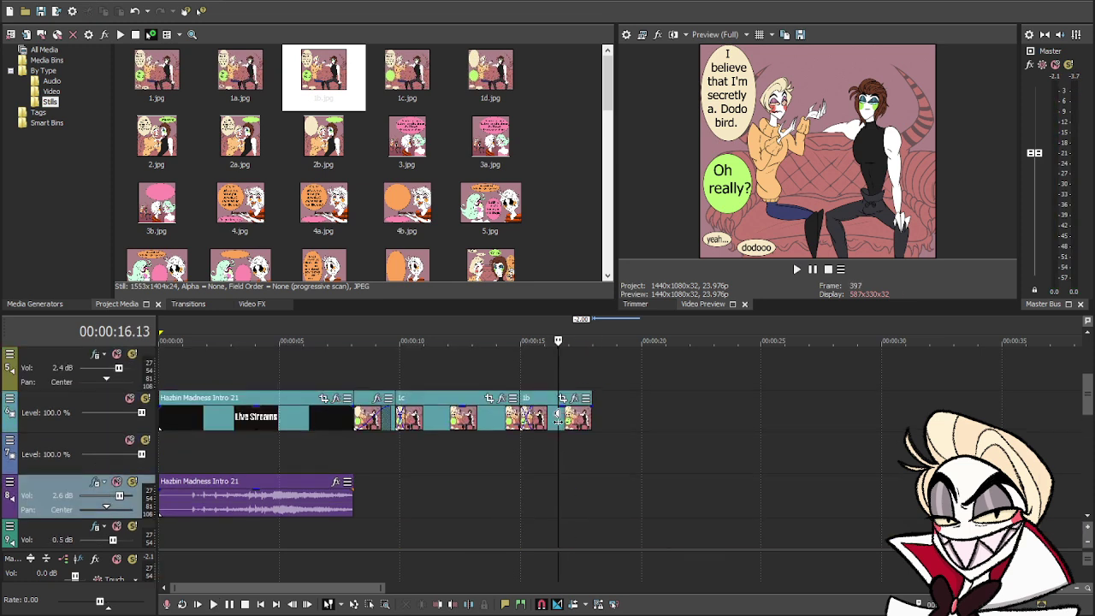
drag(589, 419, 567, 419)
- Add 1a.jpg to track 6 at 00:00:16.13, overlapping the end of 1b, and shorten it by 3.01
drag(240, 70, 564, 428)
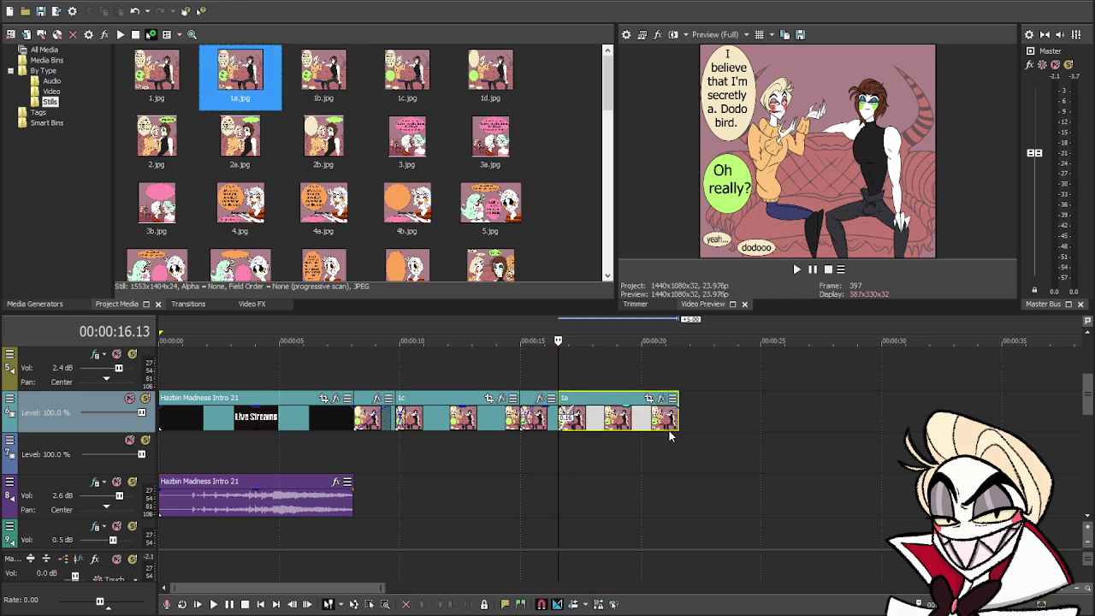
drag(674, 419, 588, 429)
- Find the next line in the voice waveform and add 1.jpg to track 6 at 00:00:18.04
scroll(601, 430, down, 3)
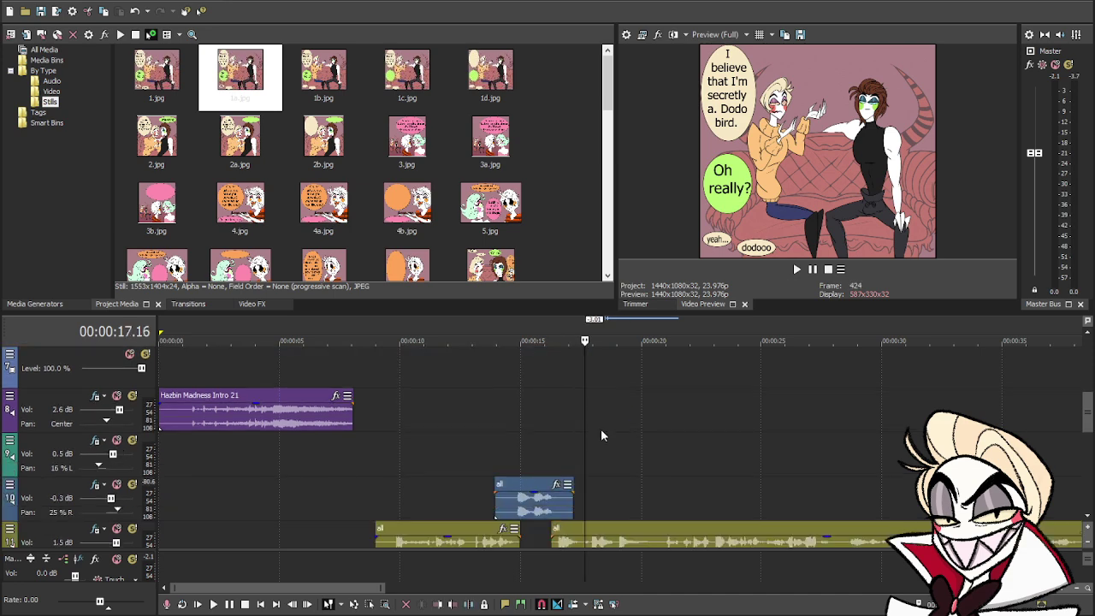
click(598, 481)
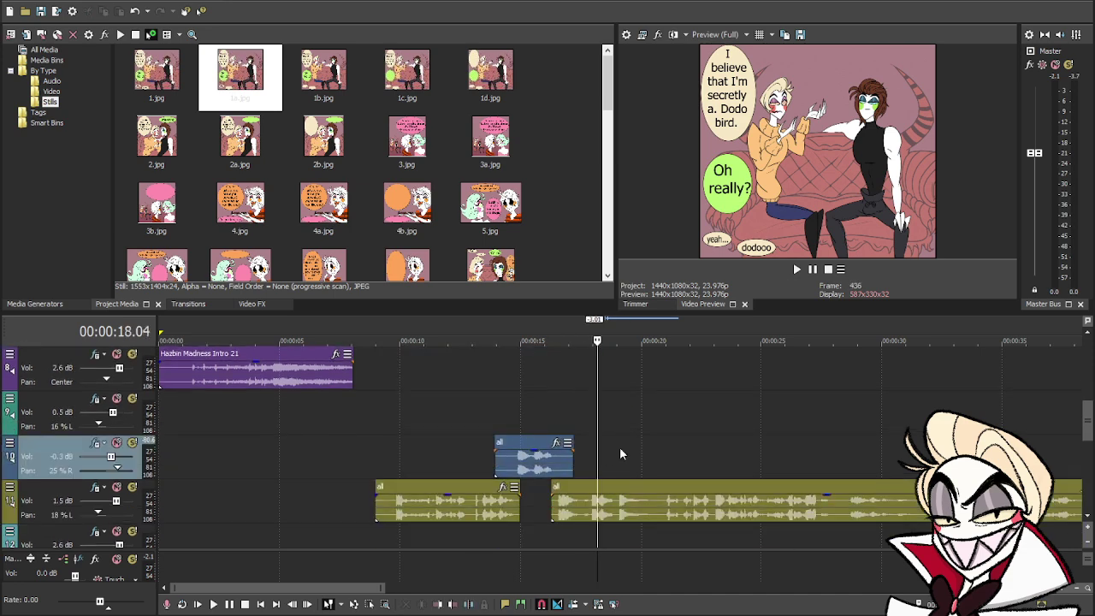
scroll(616, 453, up, 3)
click(603, 501)
mouse_move(605, 500)
mouse_down()
mouse_move(631, 502)
mouse_move(611, 514)
mouse_move(605, 504)
mouse_up()
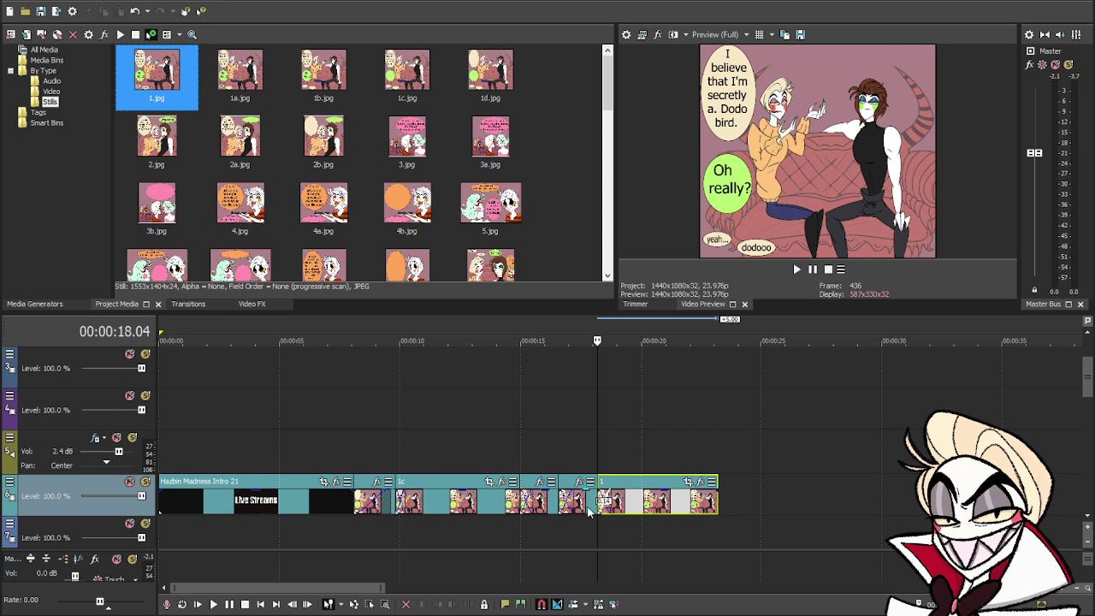
- Play to the end of the spoken line and trim the 1.jpg clip to end at 00:00:20.20
key(space)
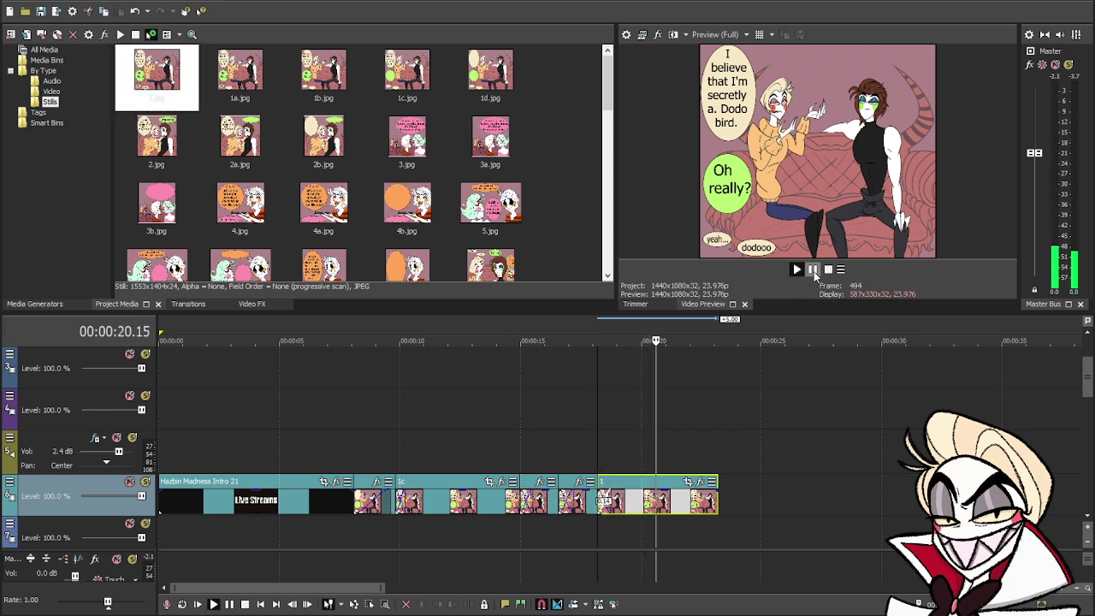
key(Return)
scroll(737, 503, down, 2)
drag(719, 419, 658, 431)
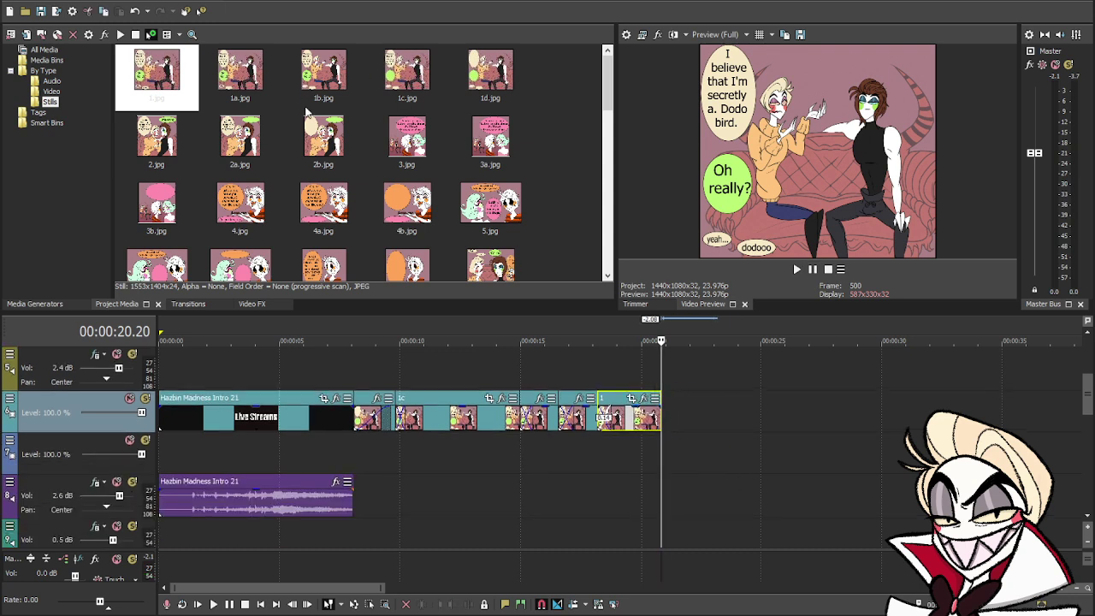
- Add 2b.jpg to track 6 at 00:00:20.20, shorten it by 4.03, and play up to the next spoken line
drag(321, 145, 676, 421)
drag(781, 419, 682, 428)
key(space)
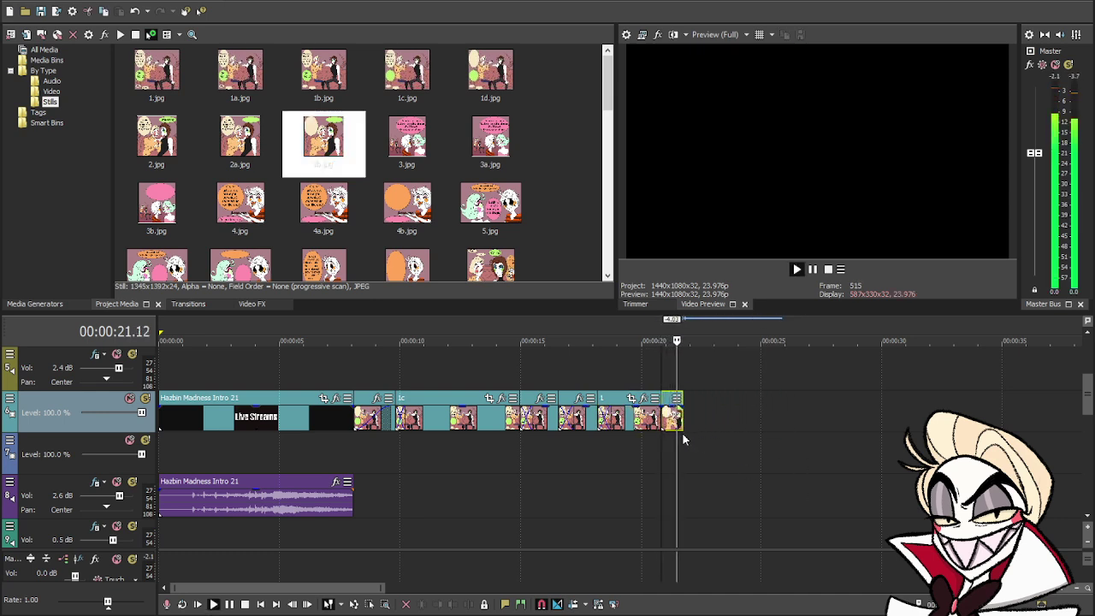
key(Return)
- Add 2a.jpg to track 6 at 00:00:21.03, overlapping 2b, and extend its end to 00:00:27.17 after playing the dialogue
drag(239, 141, 678, 438)
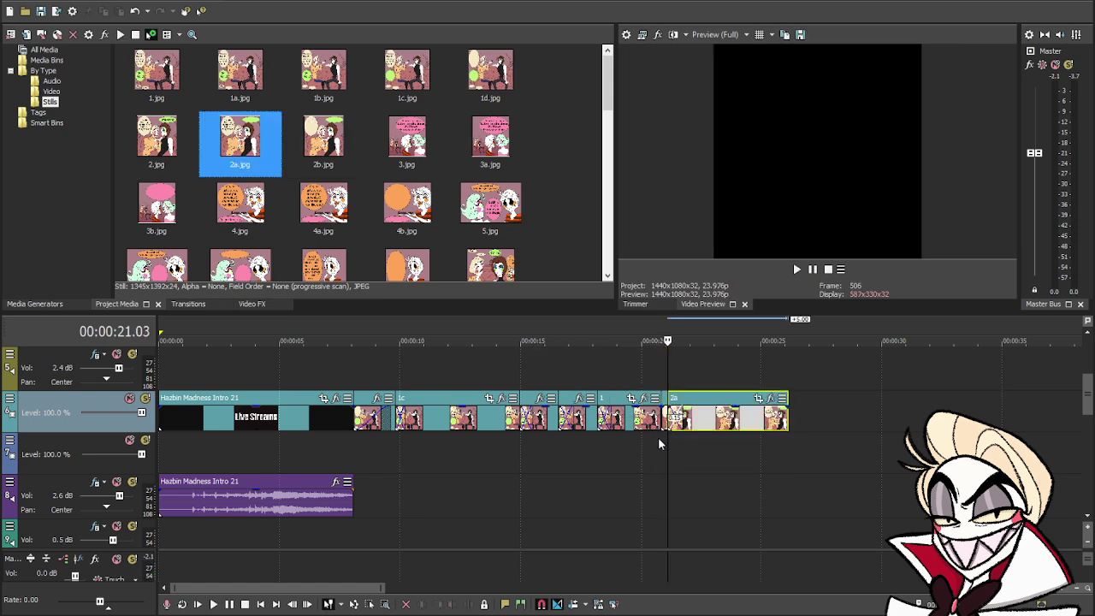
click(661, 438)
key(space)
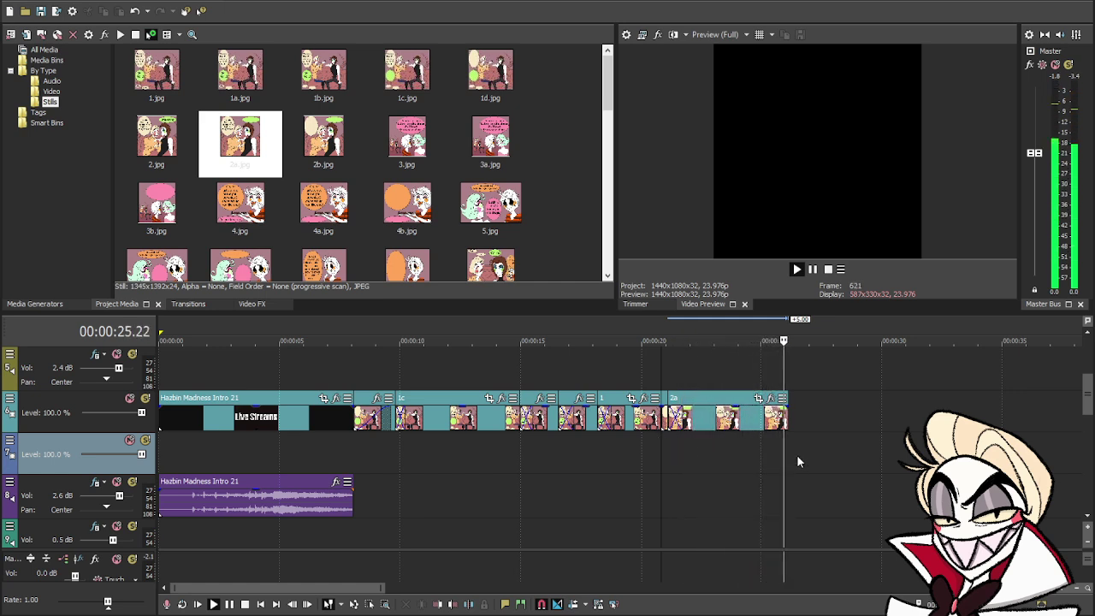
key(space)
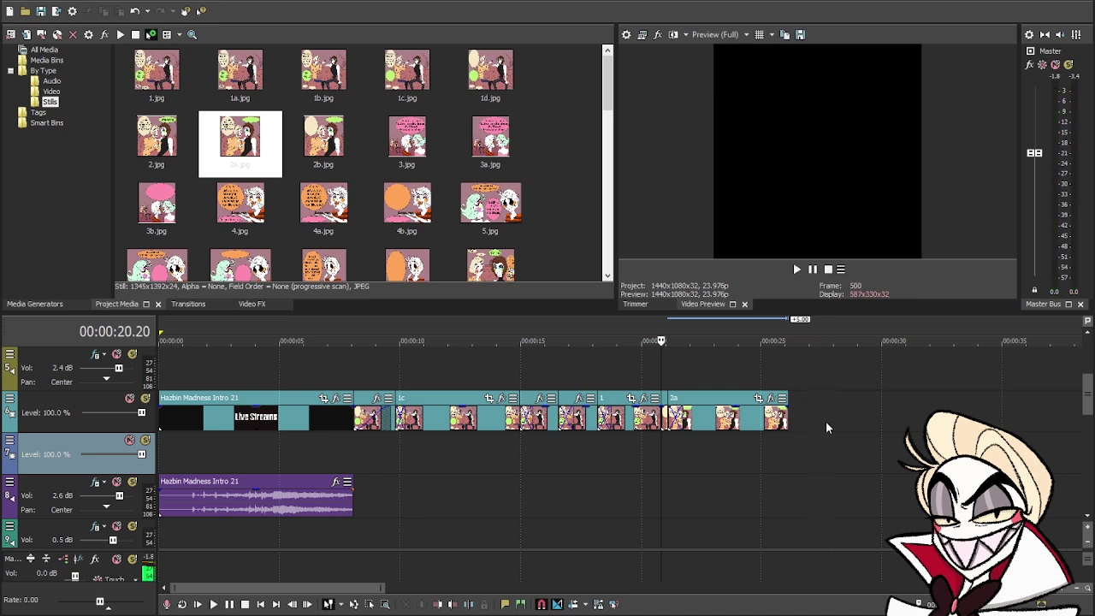
click(826, 424)
drag(787, 421, 826, 434)
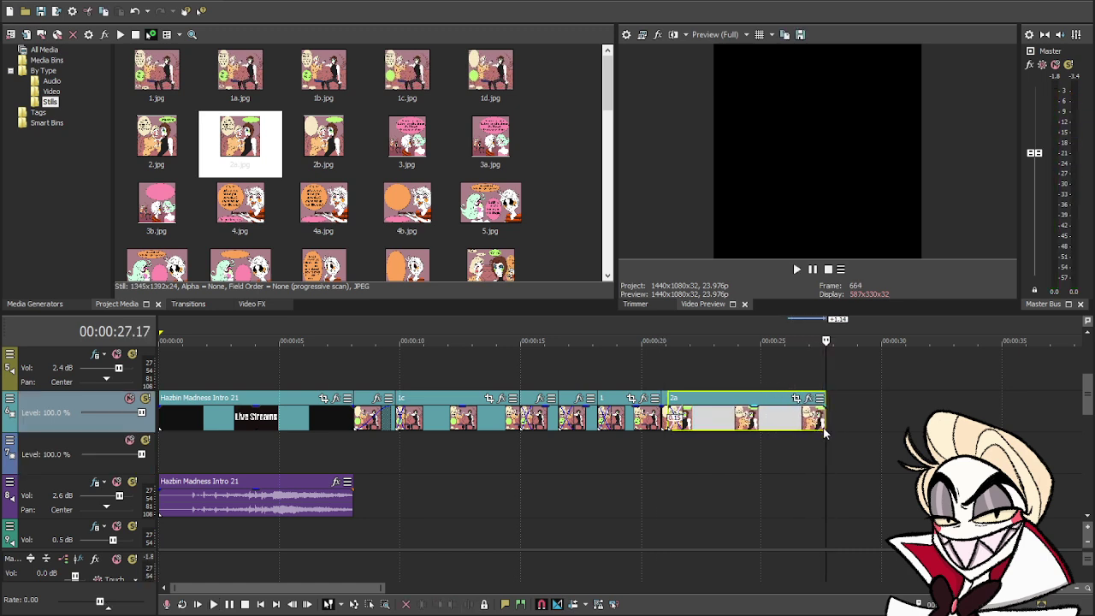
- Play the dialogue under the 2a clip and add 2.jpg to track 6 at 00:00:27.02, overlapping the end of 2a
click(765, 451)
key(space)
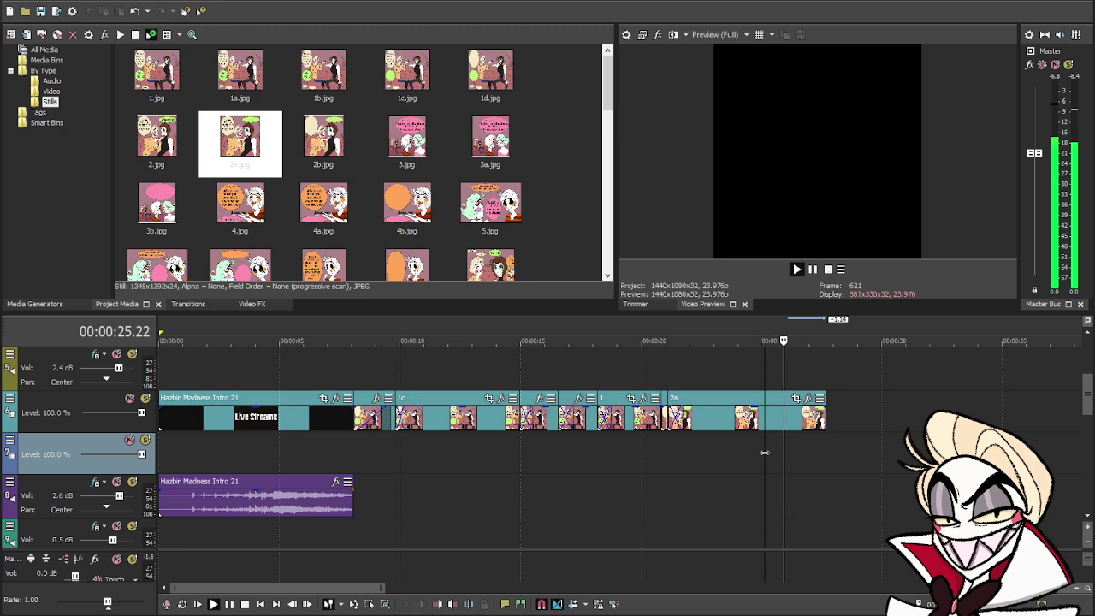
click(811, 417)
drag(156, 139, 815, 421)
- Play the track 11 voice clip between about 00:00:24 and 00:00:26 and examine its waveform closely around 00:00:26.05
scroll(789, 496, down, 5)
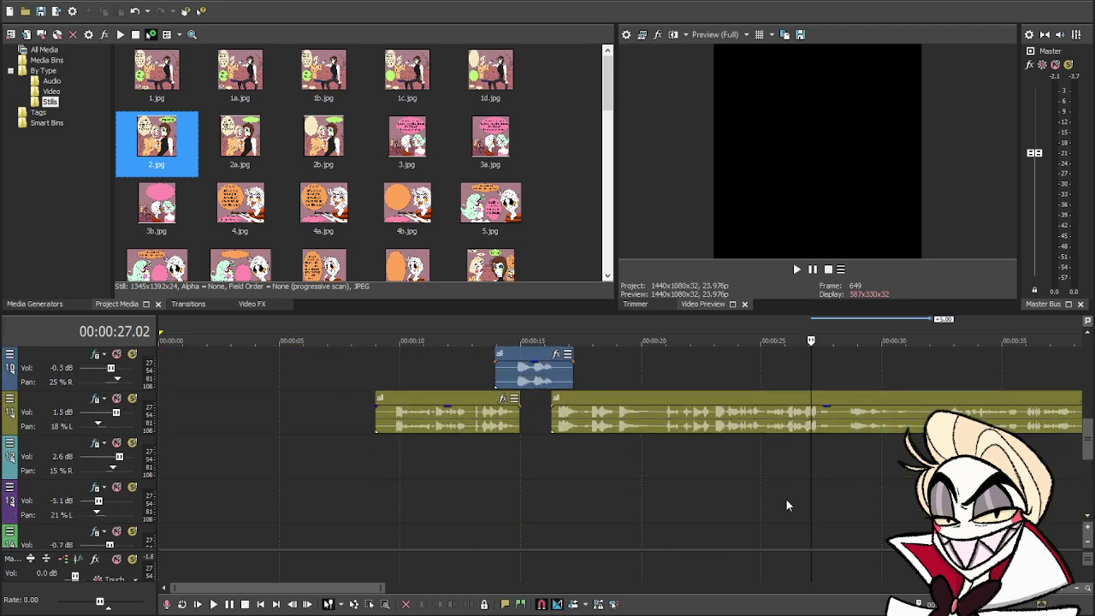
click(764, 423)
scroll(795, 481, up, 5)
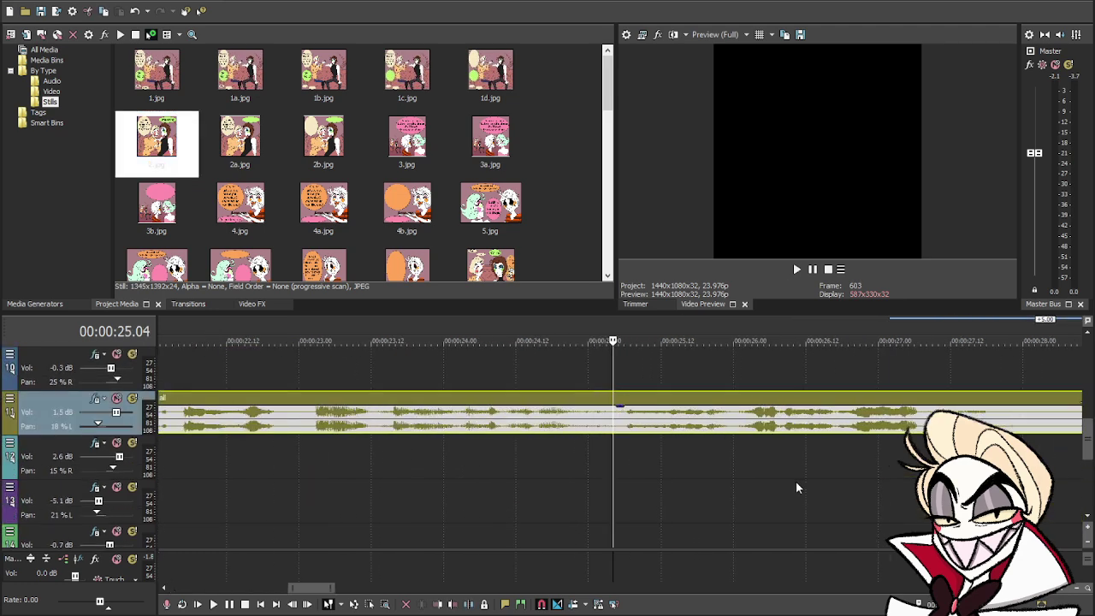
click(499, 428)
key(space)
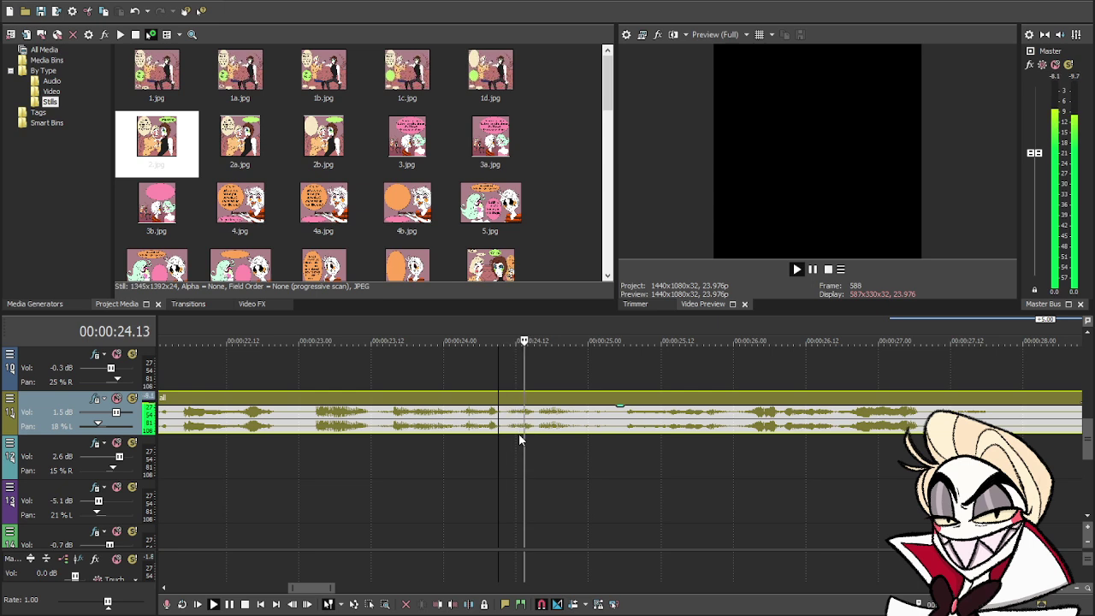
key(space)
click(741, 437)
key(space)
key(space)
key(space)
key(space)
scroll(755, 444, up, 4)
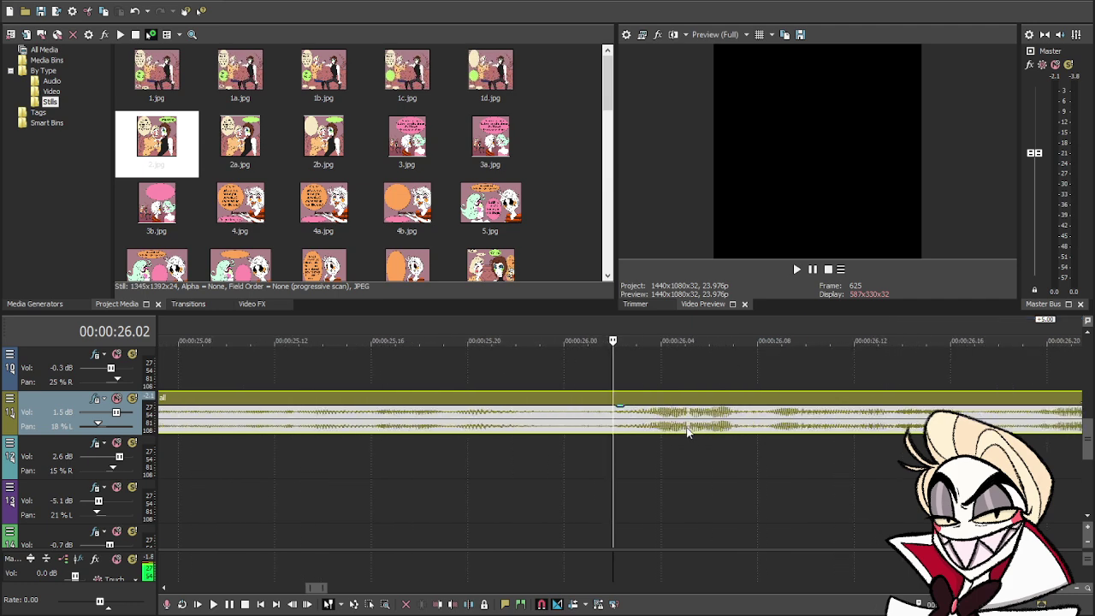
scroll(693, 435, up, 4)
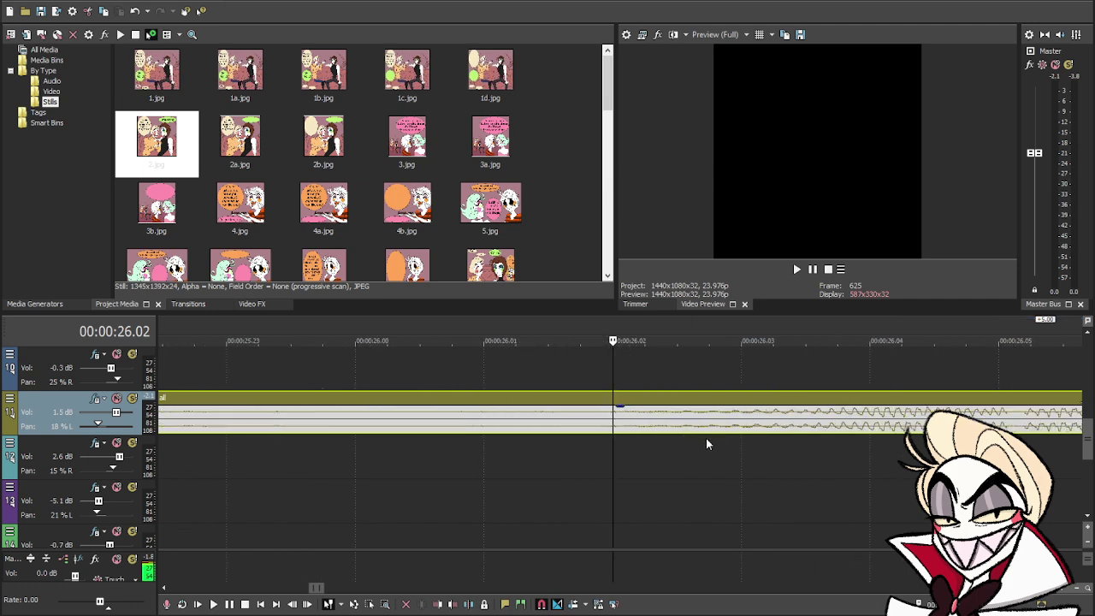
click(811, 432)
scroll(819, 447, up, 3)
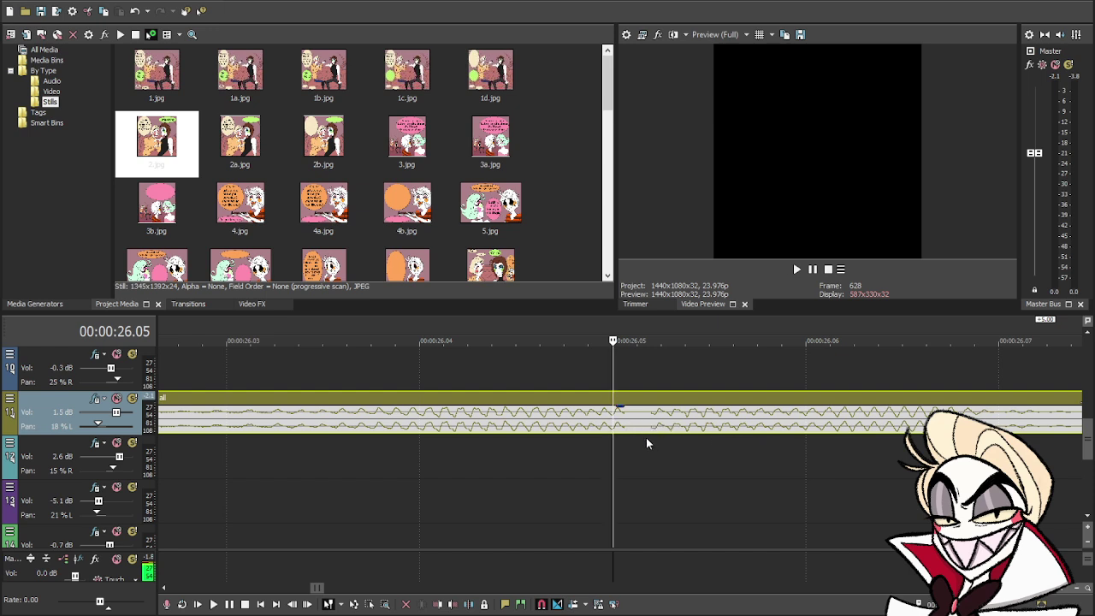
- Split the track 11 voice clip at 00:00:26.05 and remove the automatic fades on both sides of the cut
key(s)
mouse_move(617, 424)
mouse_down()
mouse_move(653, 422)
mouse_move(617, 422)
mouse_up()
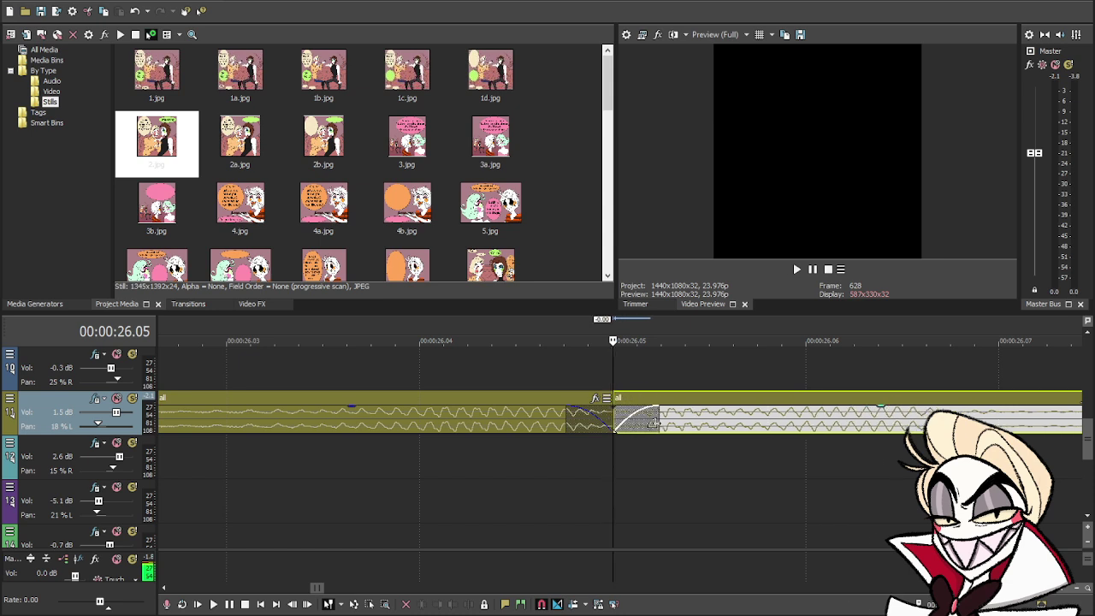
click(587, 421)
drag(587, 421, 613, 424)
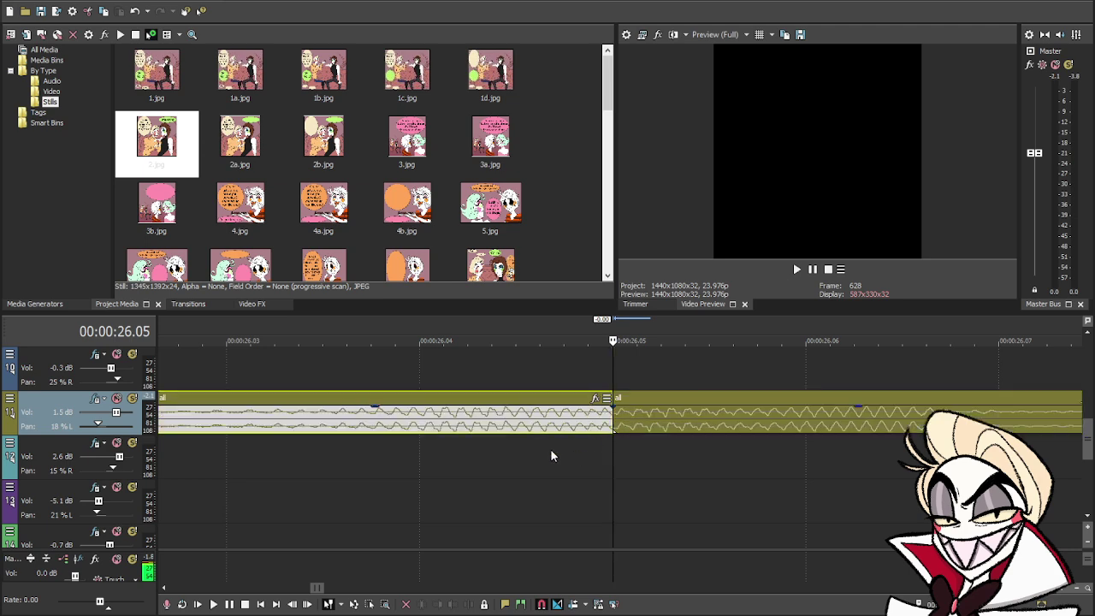
click(507, 439)
scroll(507, 439, down, 5)
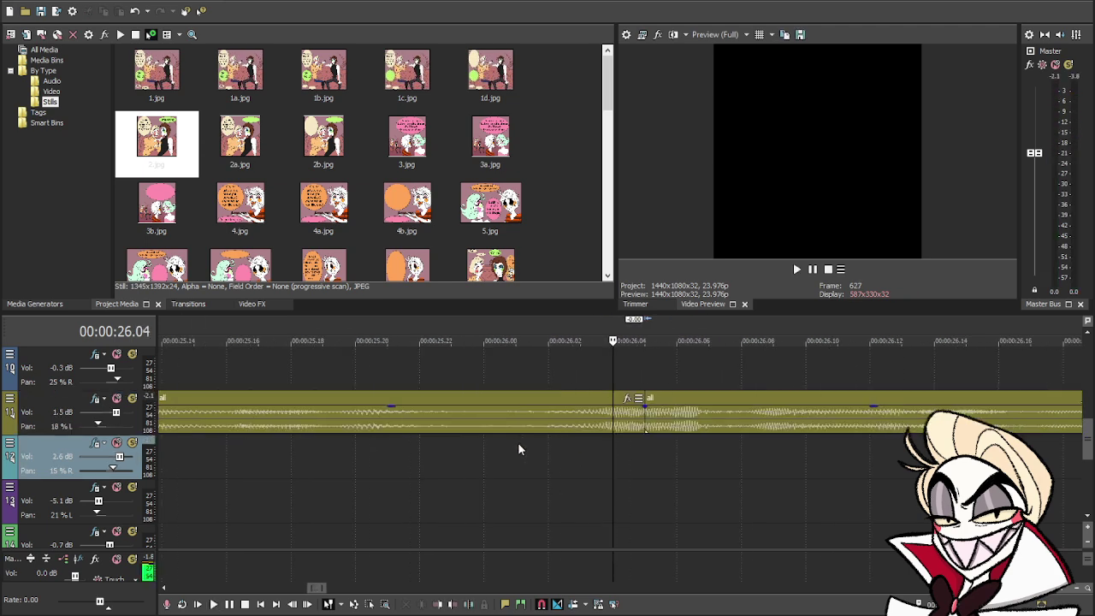
- Play the track 11 audio around the cut at 00:00:26.05 and examine the join closely
key(space)
key(space)
scroll(638, 446, up, 3)
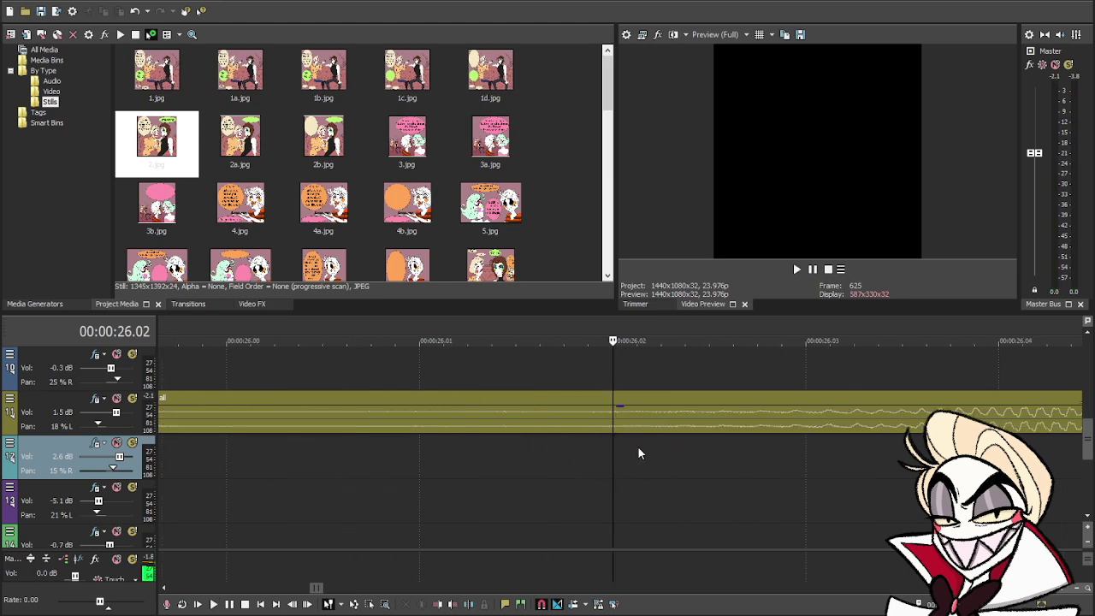
scroll(710, 456, down, 2)
click(836, 424)
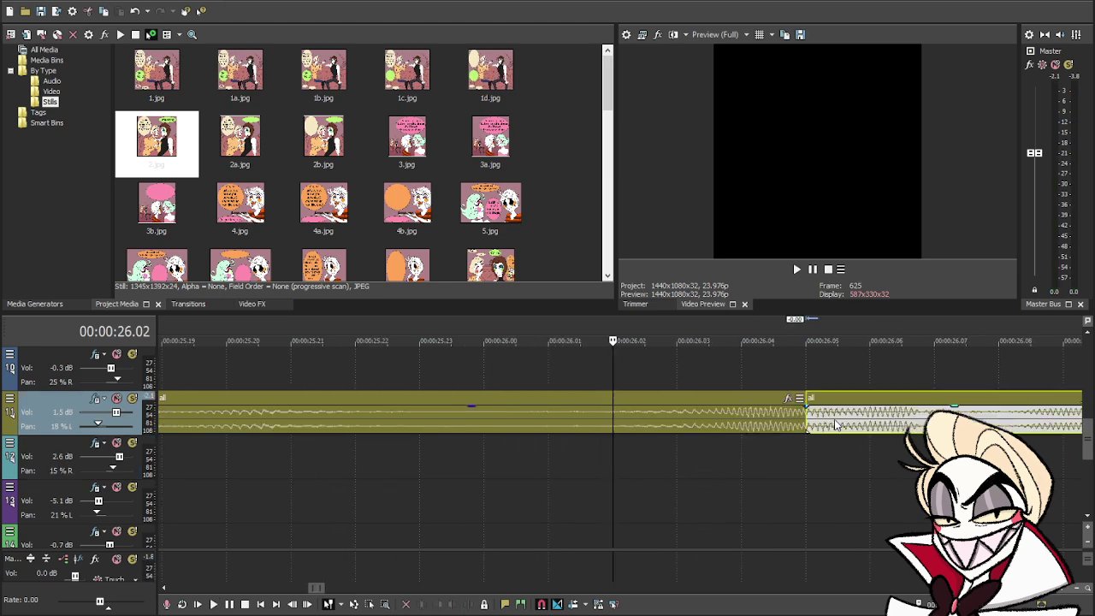
click(806, 439)
scroll(822, 451, up, 6)
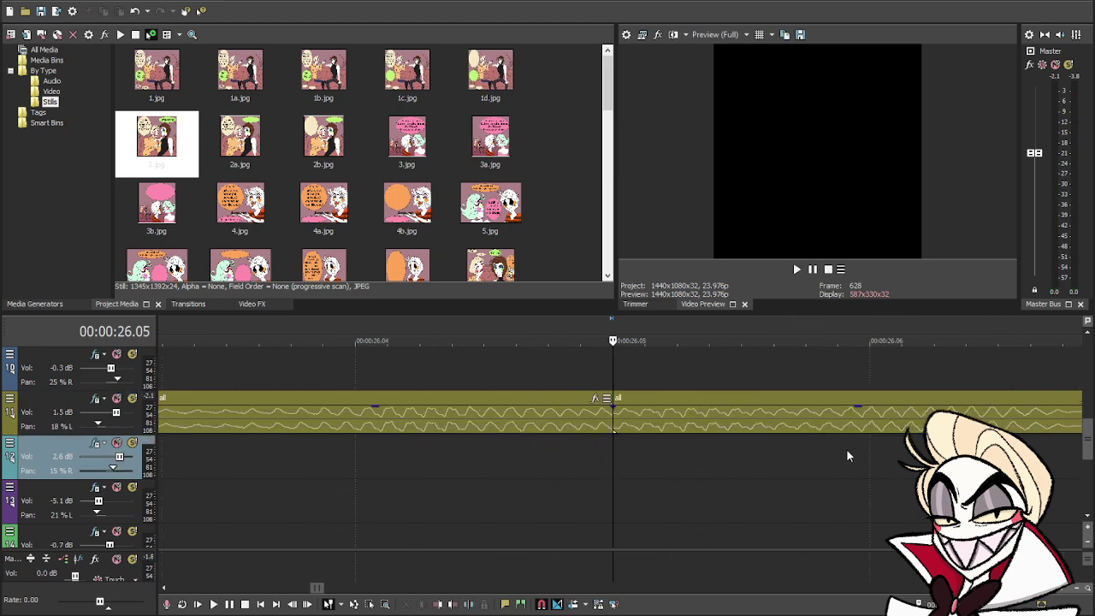
- Trim a sliver from the start of the second track 11 piece, butt it against the cut at 00:00:26.05, and remove the fades
drag(614, 416, 616, 419)
mouse_move(871, 428)
mouse_down()
mouse_move(601, 420)
mouse_move(639, 420)
mouse_up()
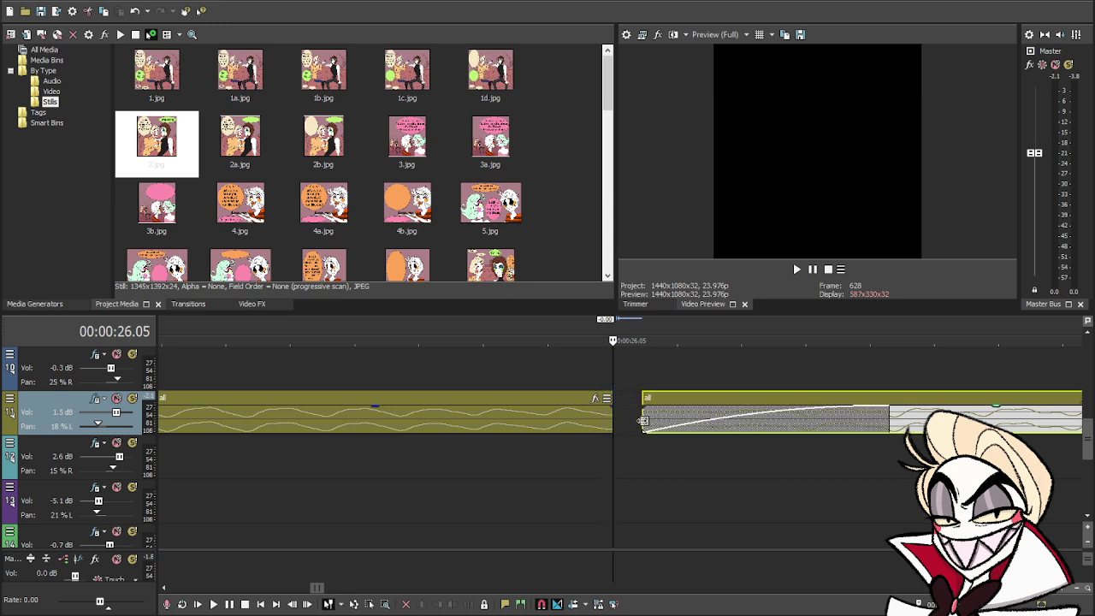
drag(888, 419, 610, 421)
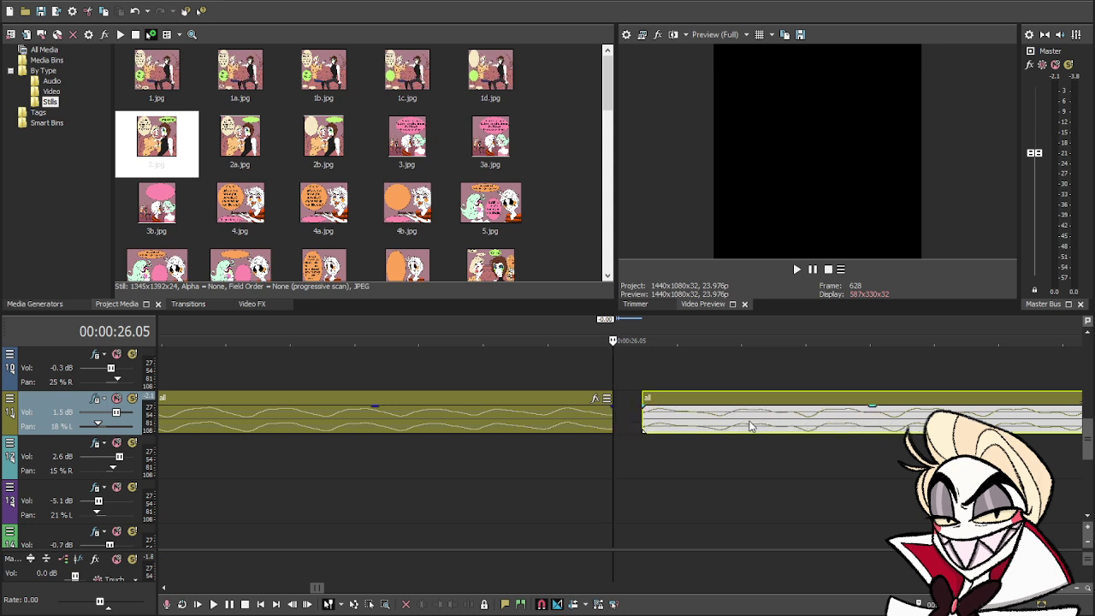
drag(767, 407, 734, 403)
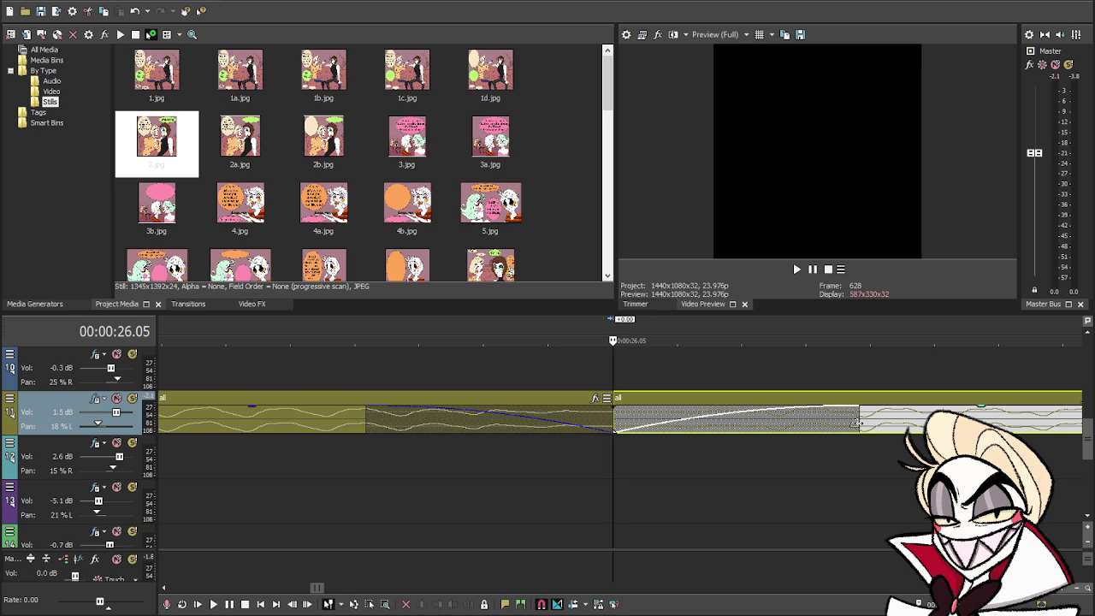
drag(855, 423, 612, 423)
drag(370, 426, 613, 425)
- Play the track 11 dialogue across the repaired join and on to about 00:00:29.16
click(272, 445)
key(space)
key(space)
scroll(391, 456, up, 3)
click(364, 452)
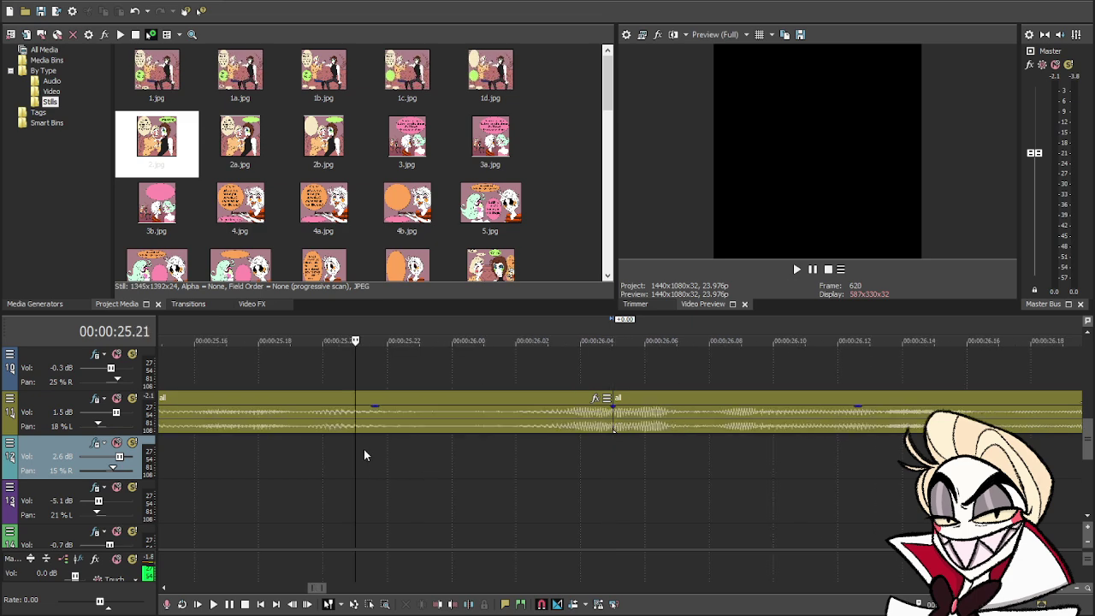
key(space)
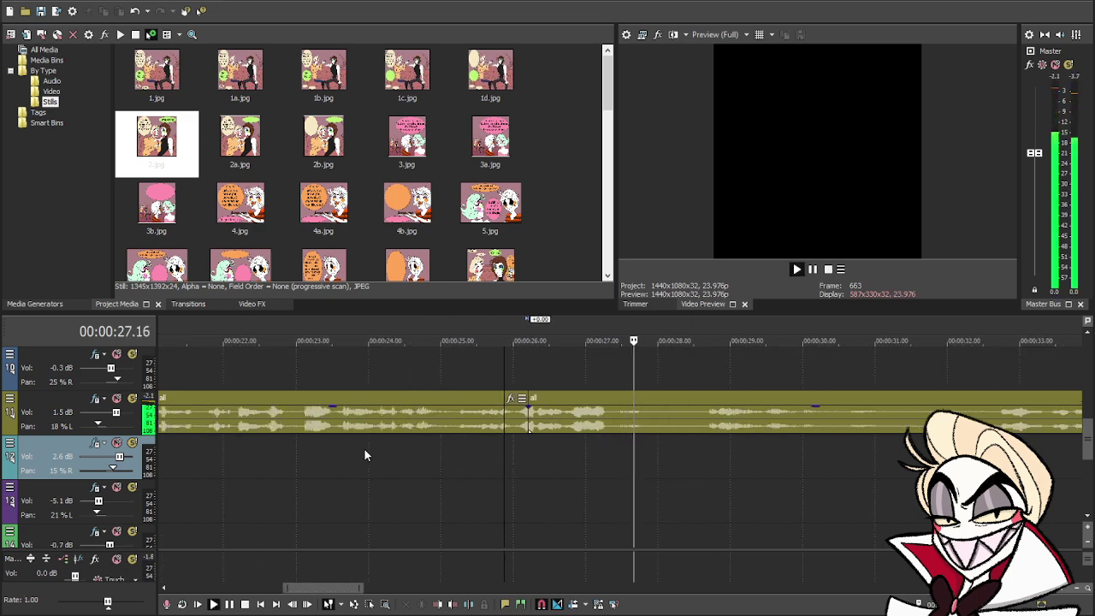
scroll(364, 449, down, 3)
scroll(364, 446, down, 3)
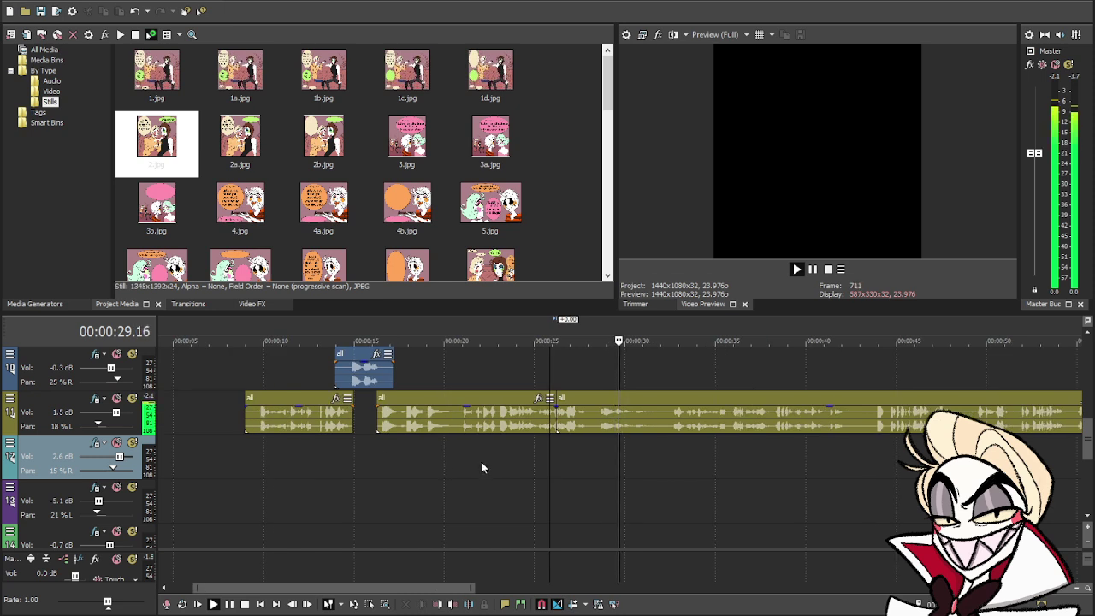
key(space)
- Split the track 11 clip at 00:00:28.00 and 00:00:32.02, and move the middle piece onto track 10, overlapping the preceding line
click(588, 427)
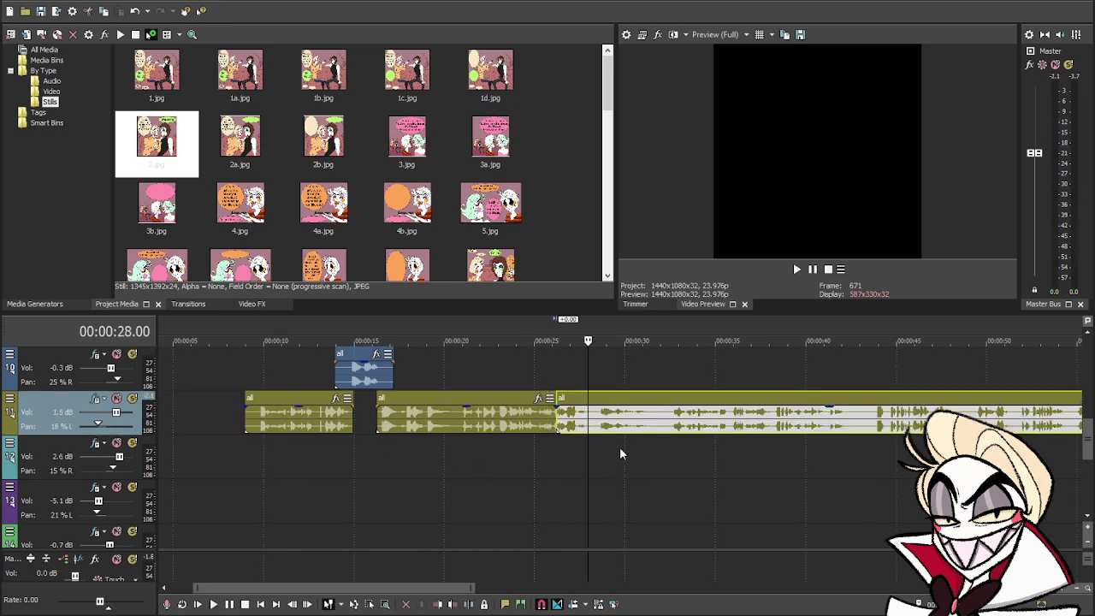
key(s)
click(663, 428)
key(s)
drag(584, 348, 623, 377)
scroll(623, 377, up, 4)
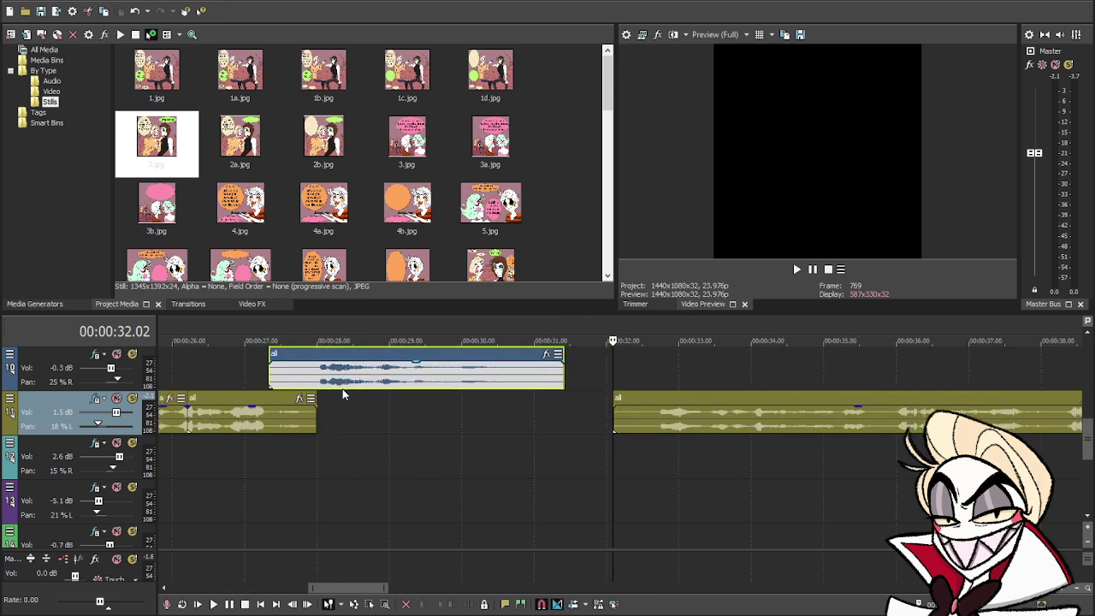
- Shift the second track 10 clip earlier by 0.02 and a further 0.11, playing the dialogue to check its overlap with track 11
drag(382, 380, 375, 380)
click(187, 366)
key(space)
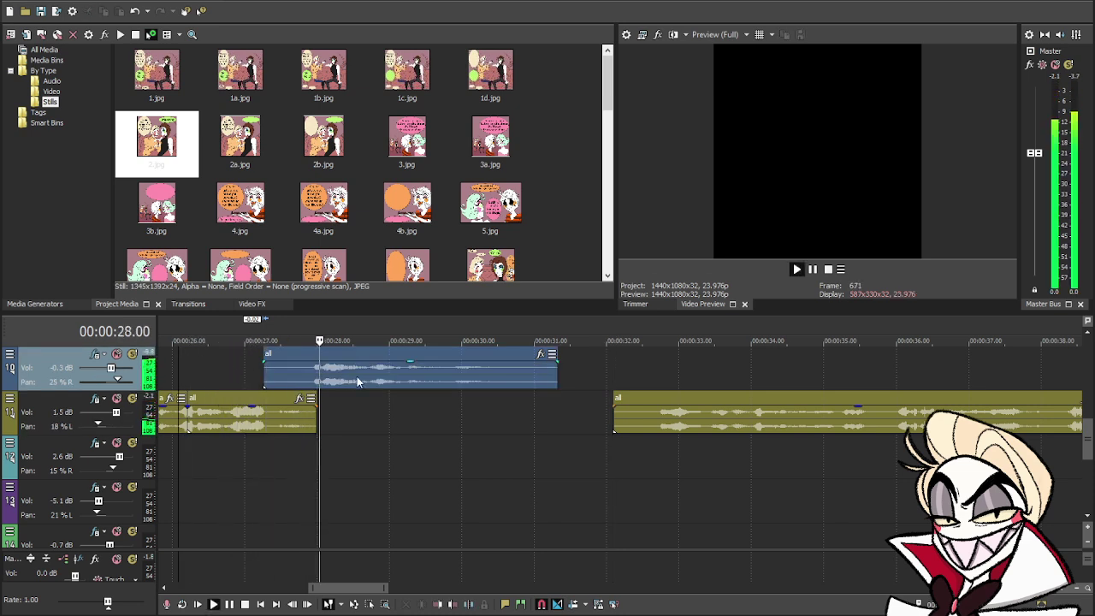
key(space)
drag(402, 384, 372, 388)
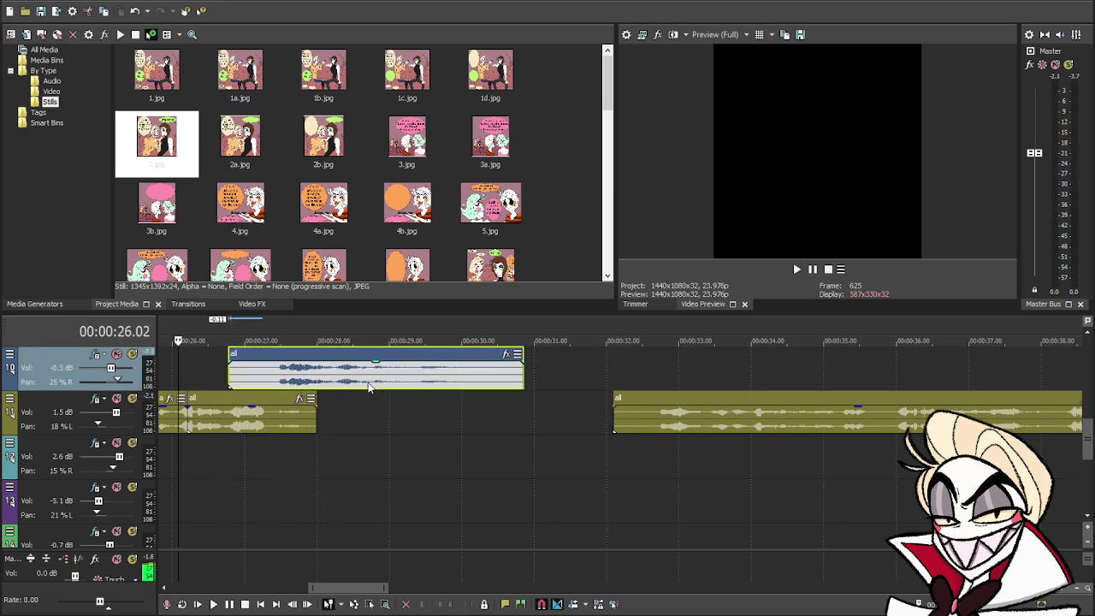
key(space)
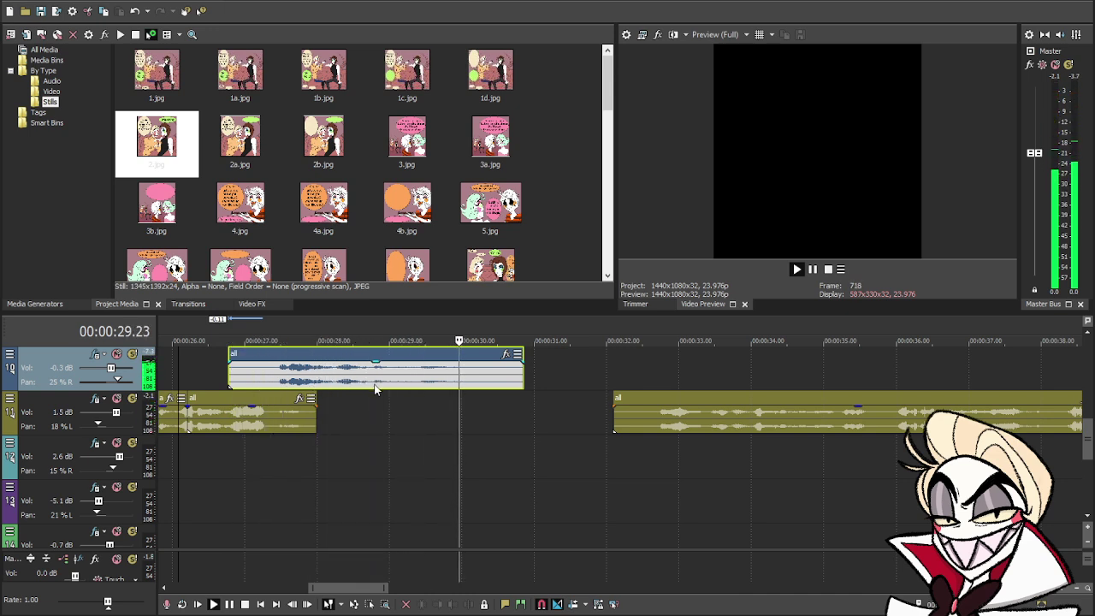
key(space)
- Play the dialogue under still 2, trim its end on track 6 to 00:00:30.22, and add 3b.jpg directly after it
click(300, 381)
scroll(331, 402, up, 5)
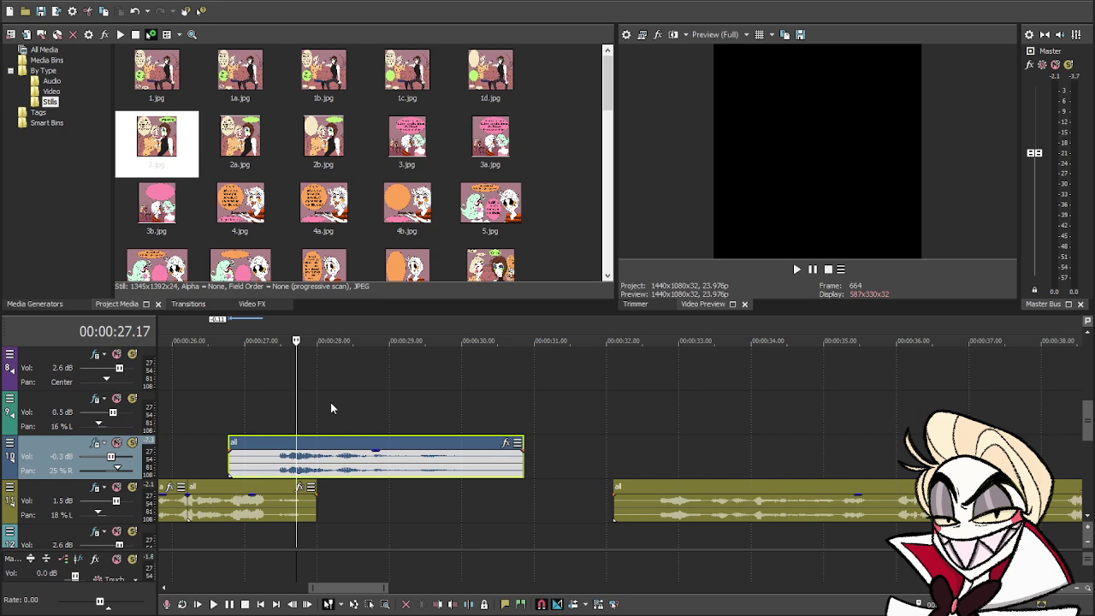
scroll(331, 402, down, 3)
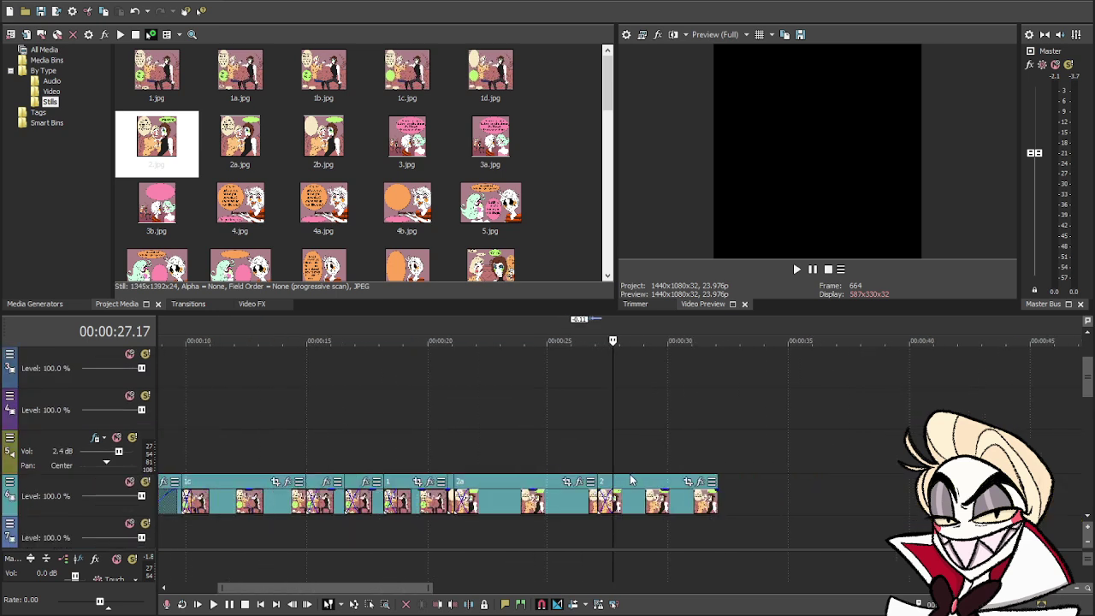
click(601, 530)
key(space)
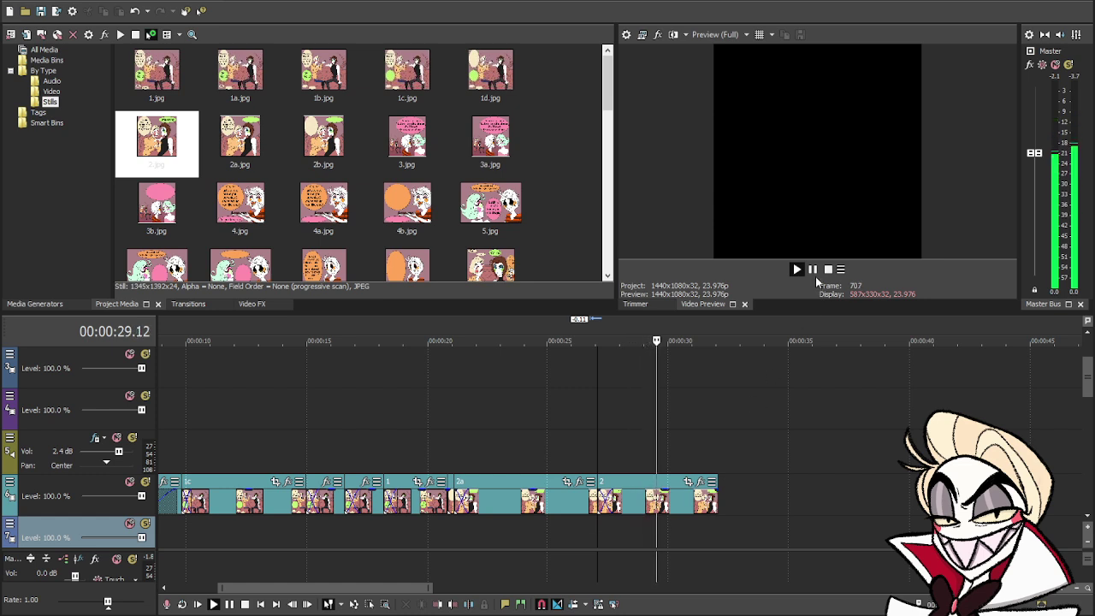
key(space)
drag(718, 508, 692, 508)
drag(156, 205, 700, 503)
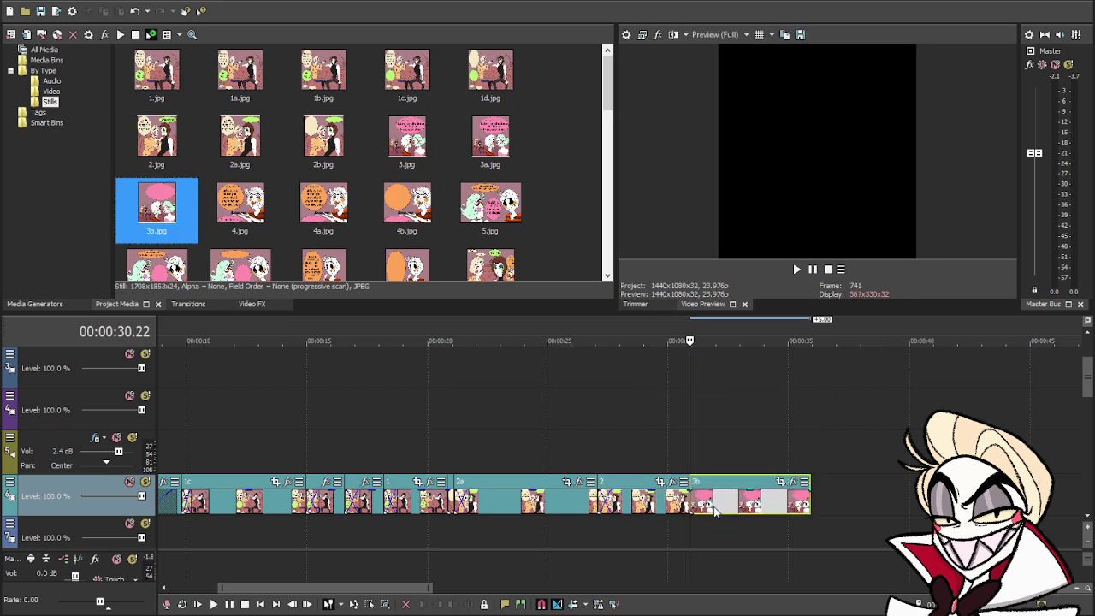
- Trim 0.09 from the start of the remaining track 11 clip and move it to track 12 at 00:00:30.22
scroll(785, 513, down, 5)
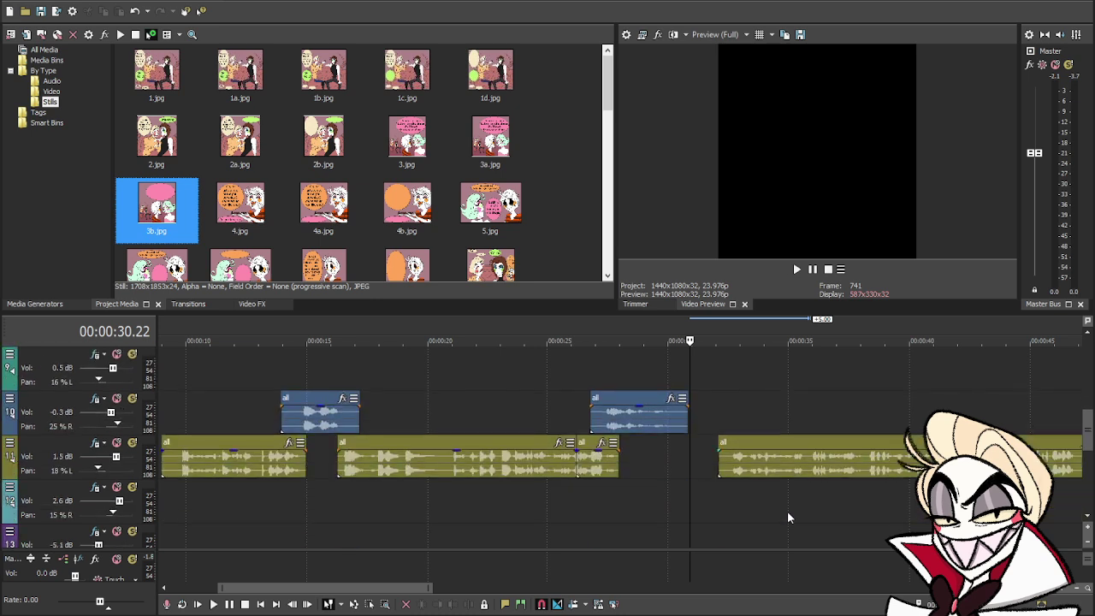
drag(717, 464, 723, 465)
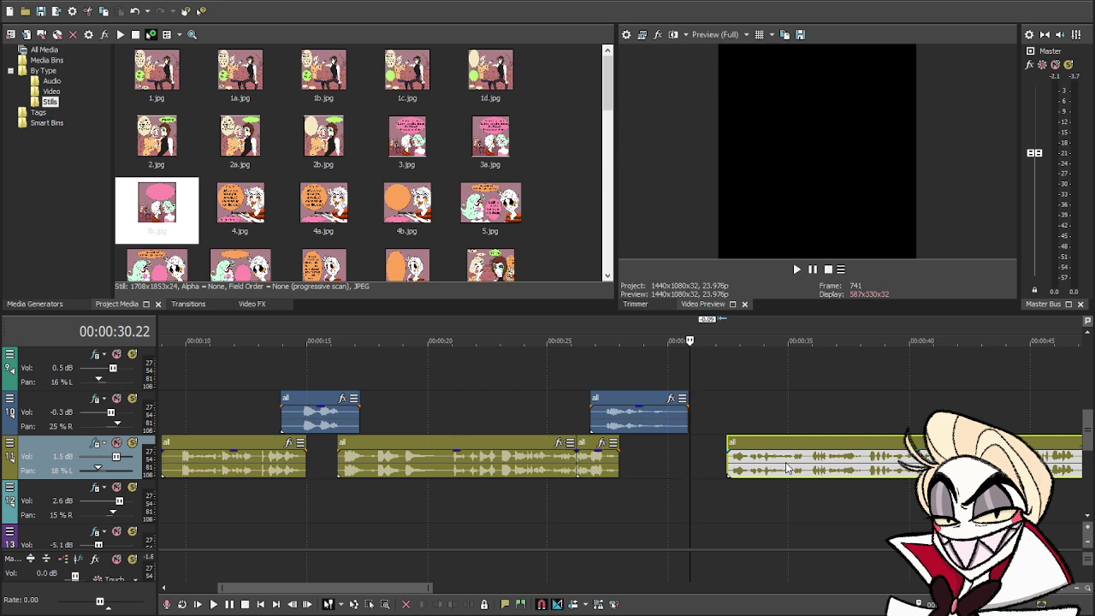
drag(787, 468, 749, 477)
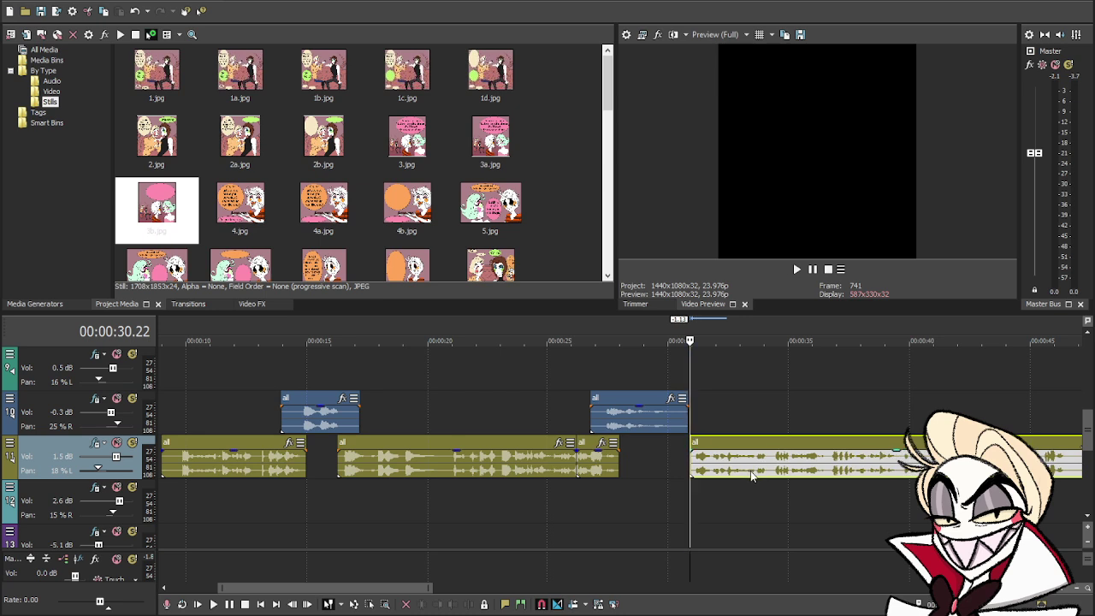
scroll(750, 471, down, 1)
drag(754, 428, 747, 473)
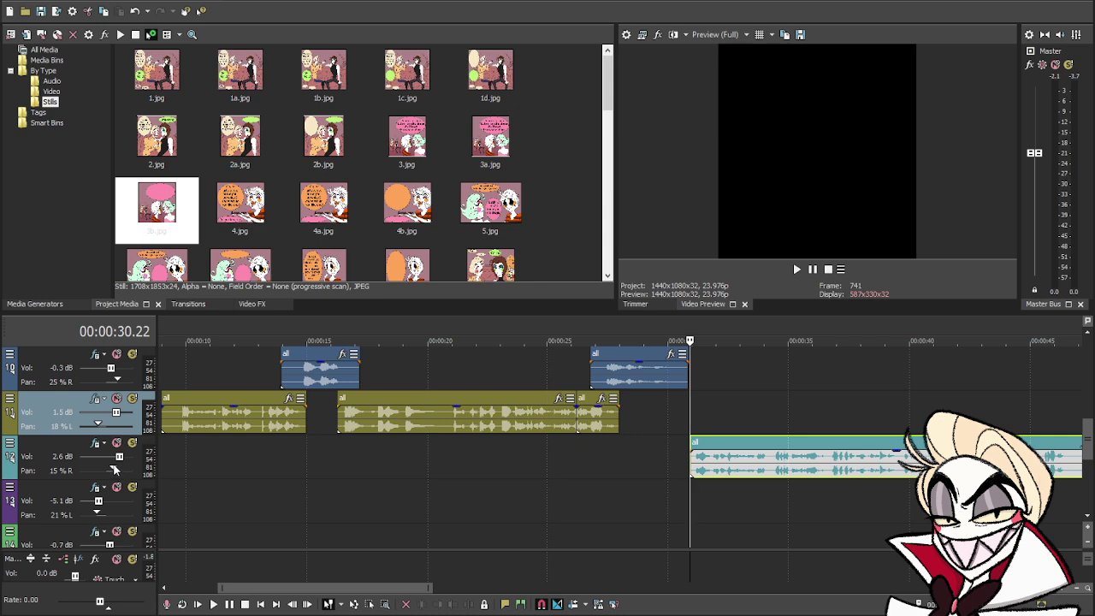
- Play the start of the track 12 line and shorten 3b on track 6 by 4.04, ending it at 00:00:31.18
click(117, 470)
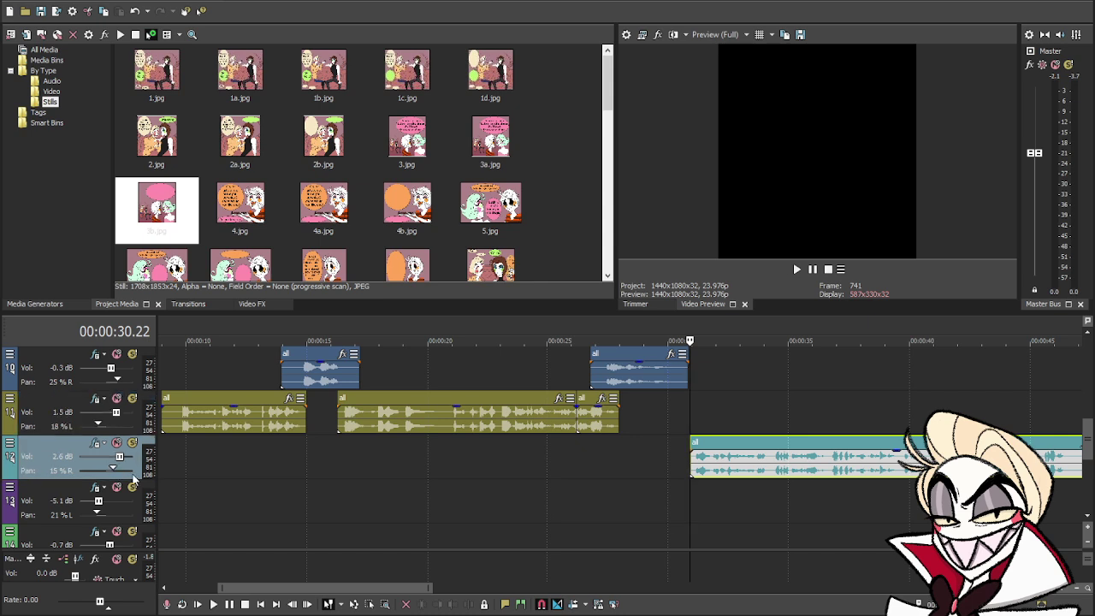
key(space)
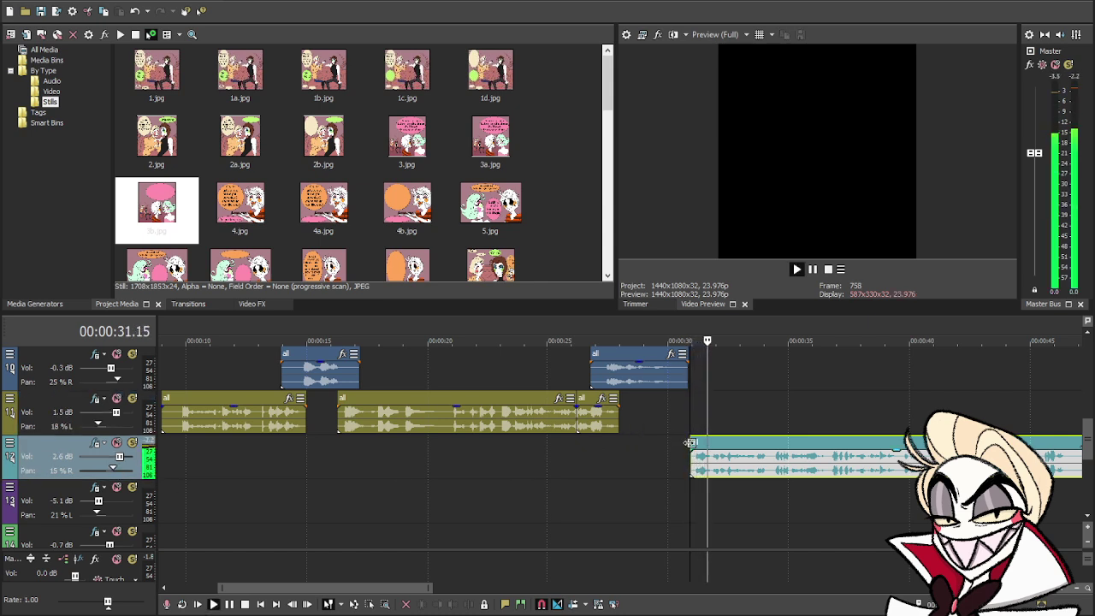
key(space)
click(711, 417)
scroll(717, 433, up, 5)
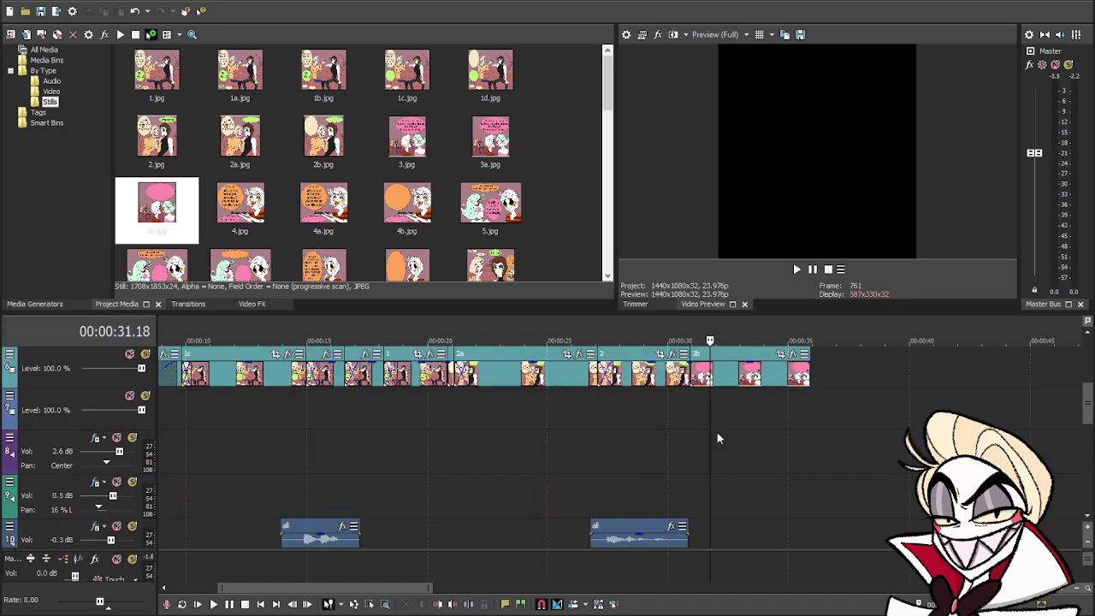
drag(816, 378, 711, 378)
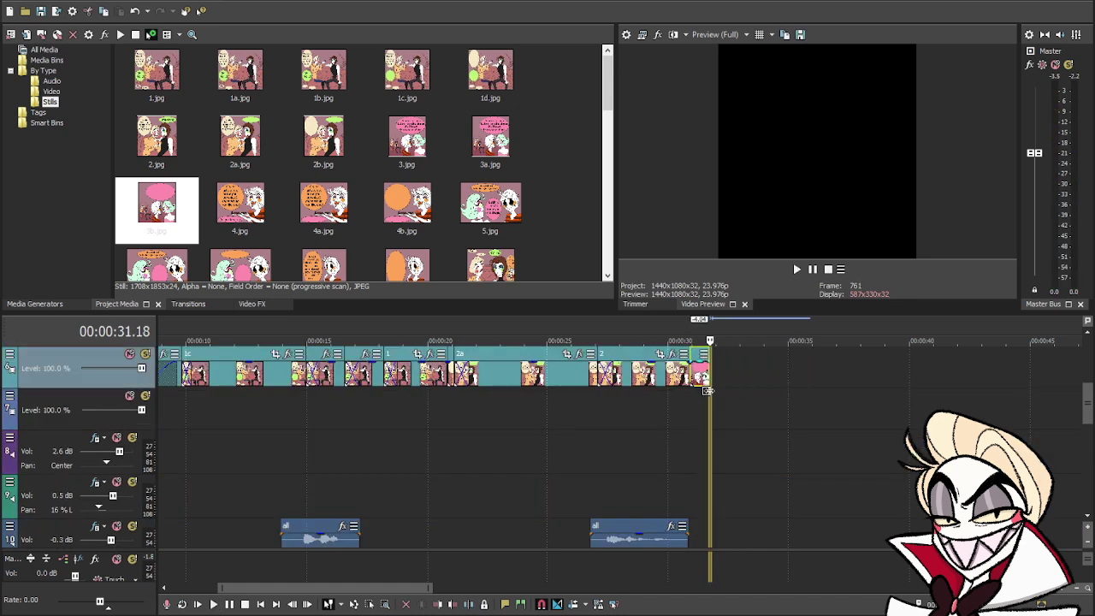
- Add 3a.jpg to track 6 at about 00:00:31.06, overlapping 3b, and extend its end to 00:00:39.19 after playing the dialogue
drag(483, 137, 707, 370)
click(689, 389)
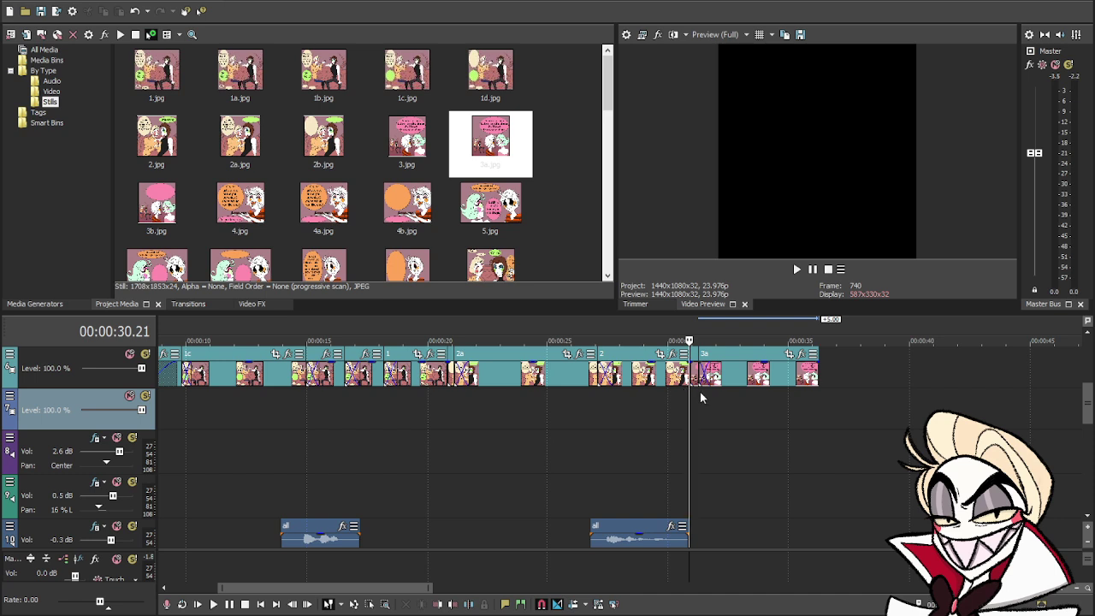
key(space)
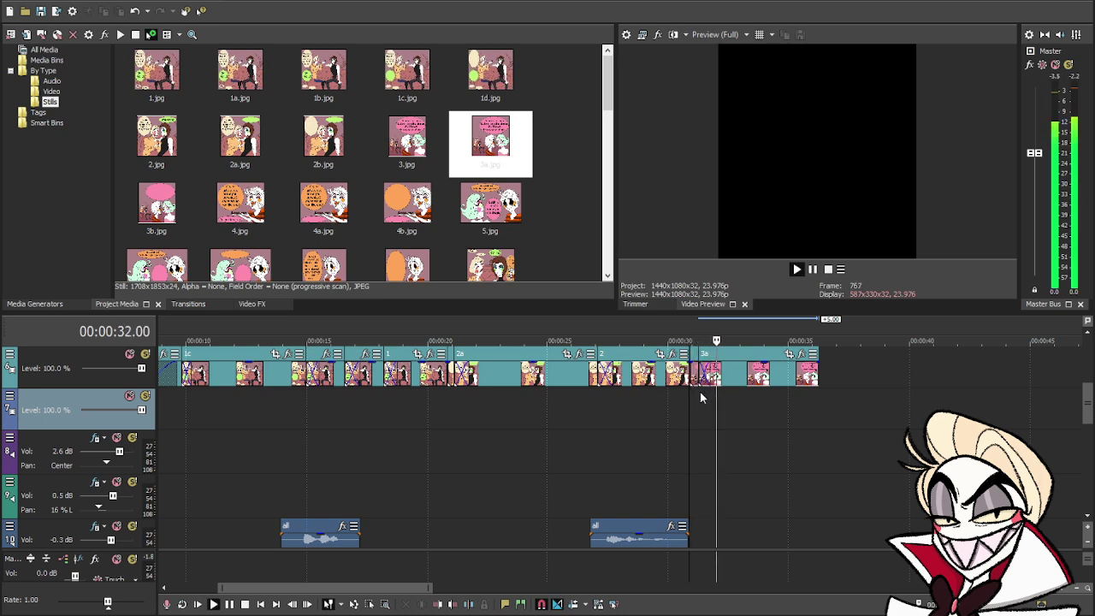
click(813, 270)
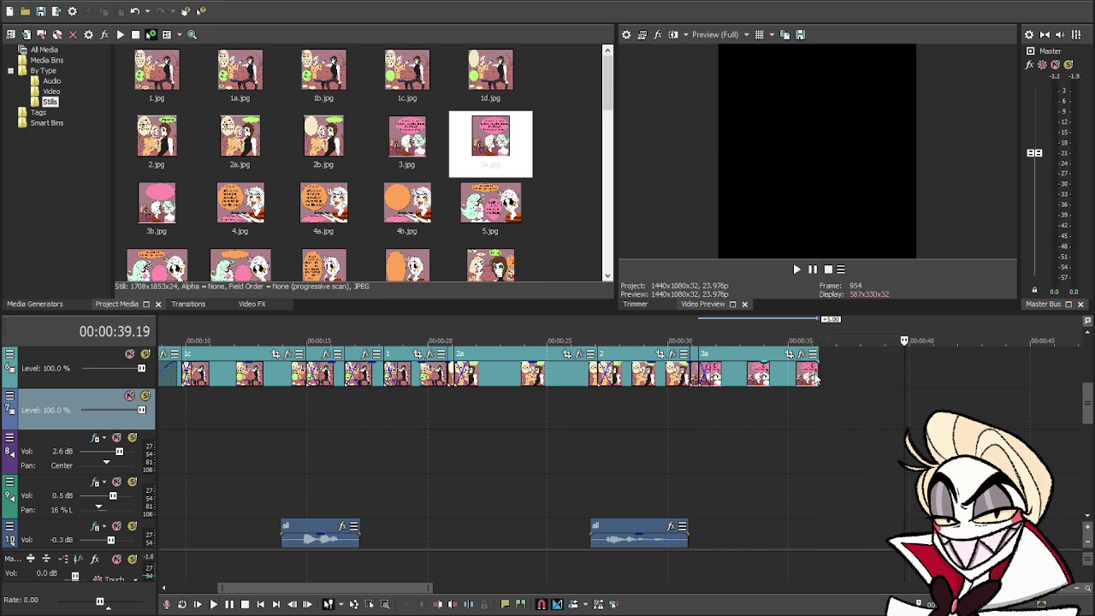
drag(818, 377, 904, 381)
- Play the track 12 clip near the end of 3a and split it at 00:00:39.12 and 00:00:40.20
scroll(902, 430, down, 8)
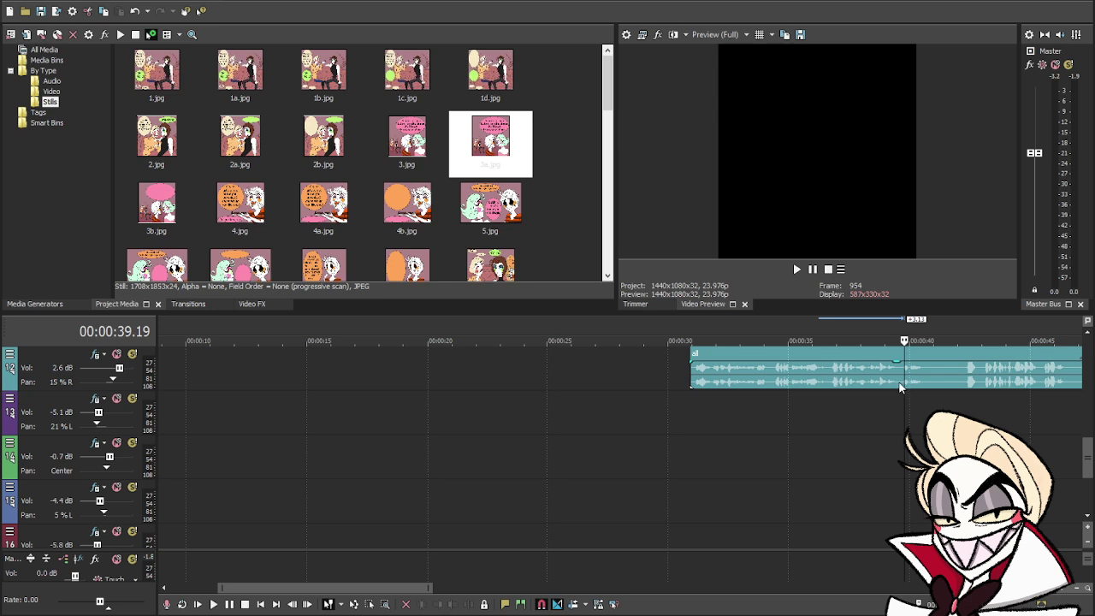
click(901, 383)
key(space)
key(space)
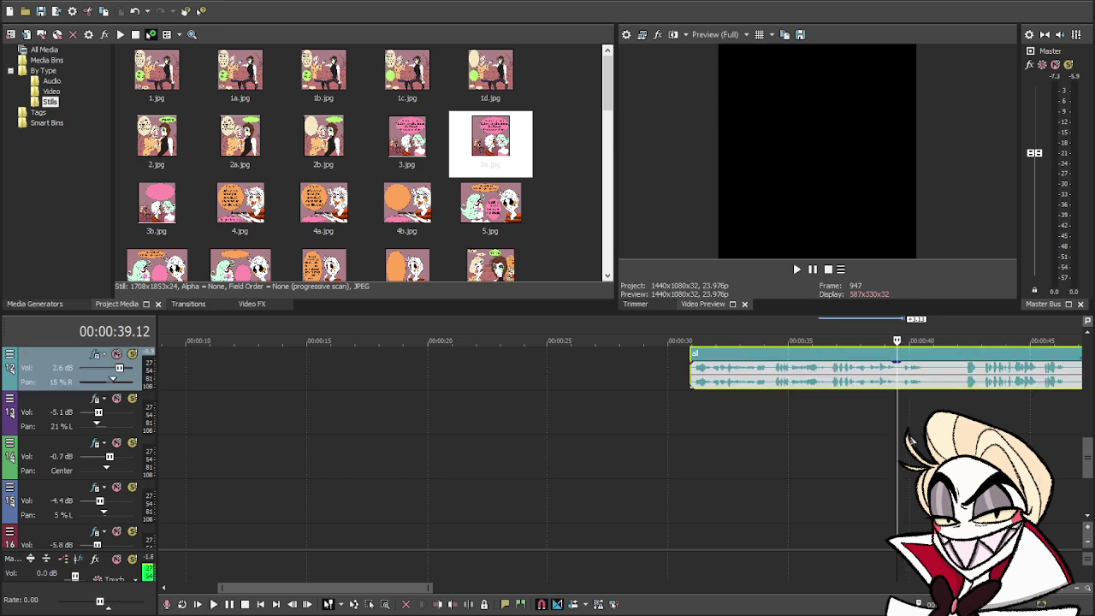
key(s)
click(929, 432)
key(s)
scroll(928, 458, up, 2)
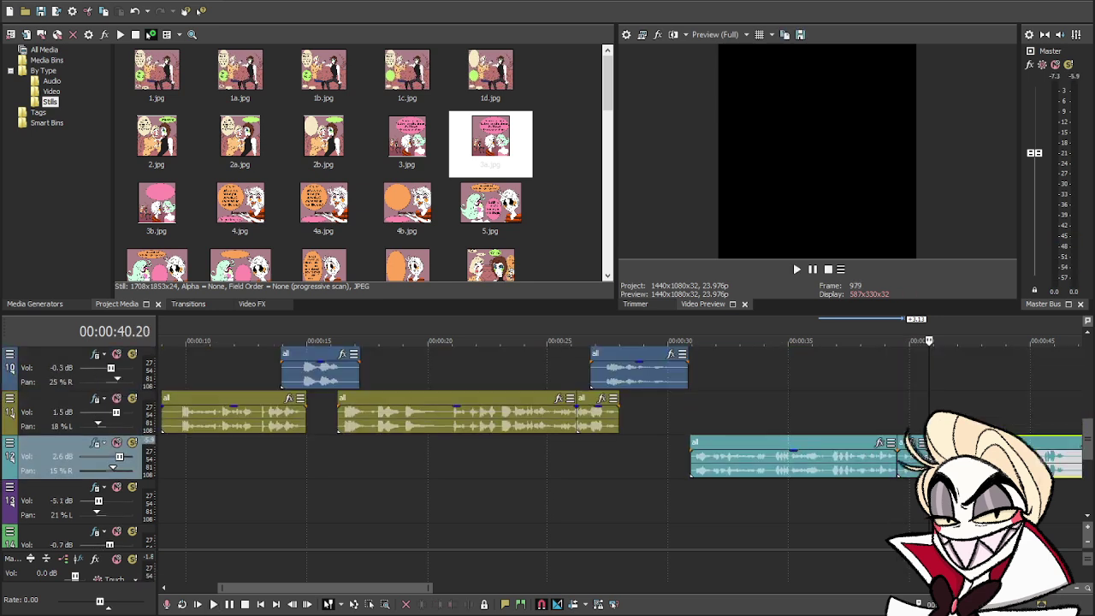
- Move the short clip split from the track 12 dialogue up to track 11, shifting its start about 0.14 earlier
drag(909, 473, 901, 429)
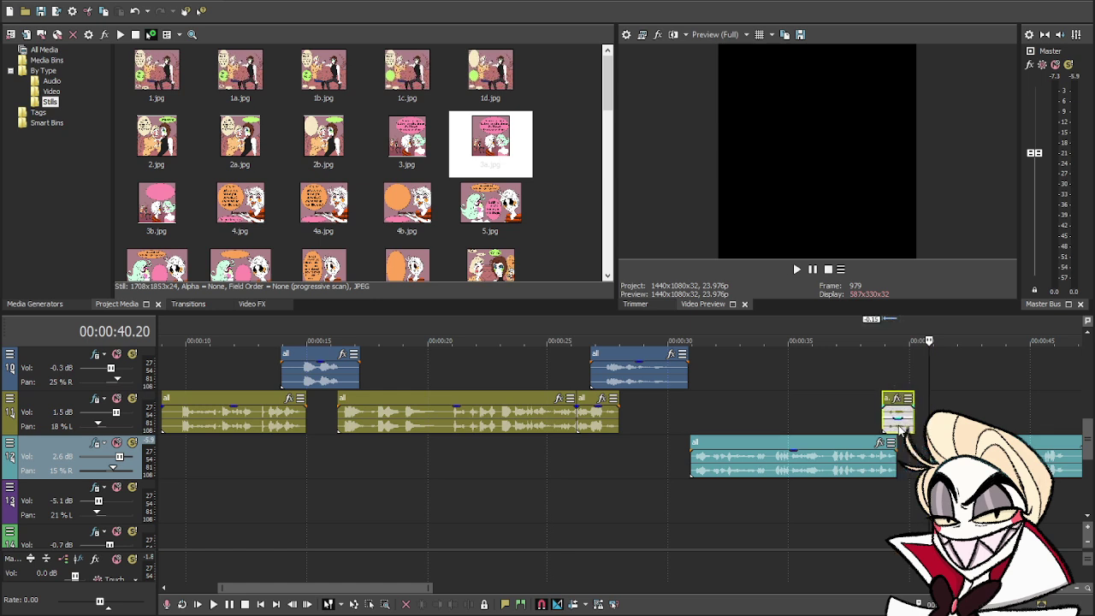
click(896, 441)
scroll(896, 453, up, 4)
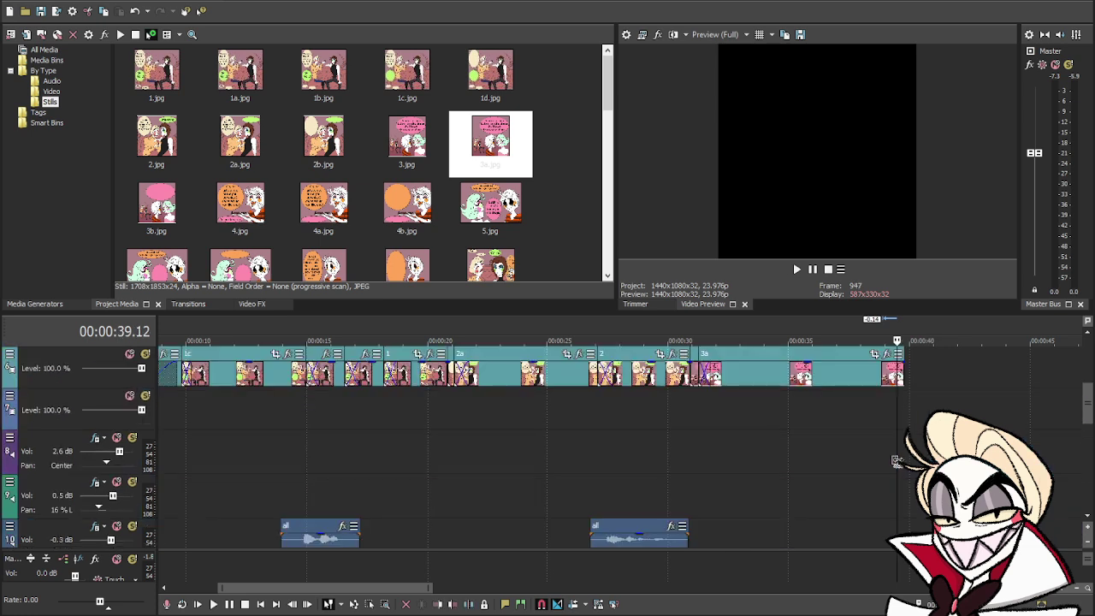
- Add 3.jpg to track 6 at 00:00:39.12, overlapping the end of 3a, and play the transition
drag(900, 379, 901, 406)
click(889, 400)
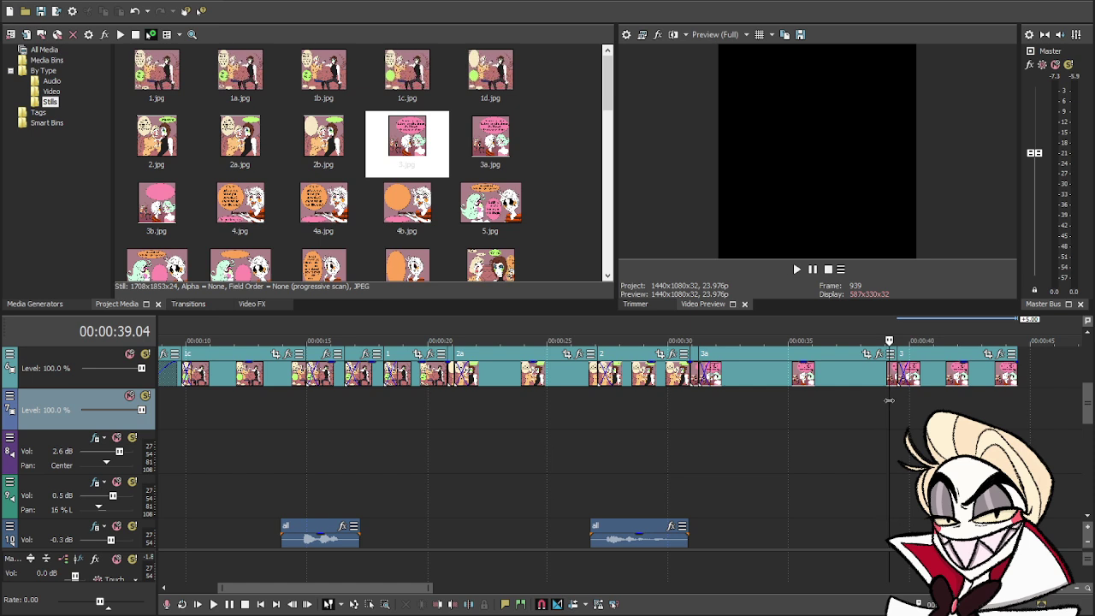
key(space)
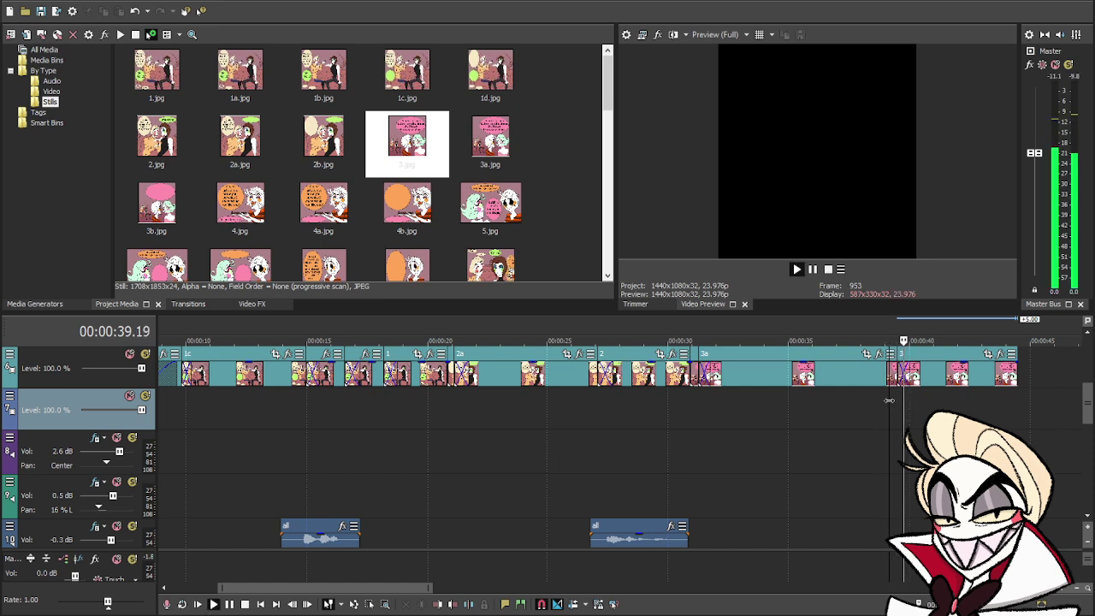
key(space)
- Trim the end of 3 to 00:00:40.13 and add 4b.jpg directly after it on track 6, ending at 00:00:41.05
click(923, 386)
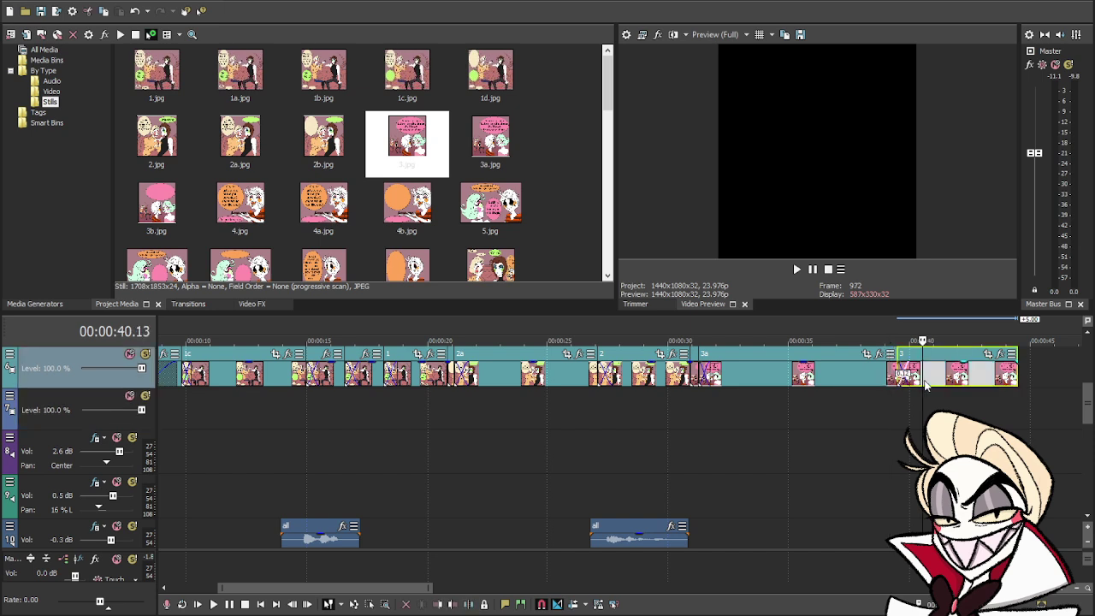
drag(1018, 380, 923, 380)
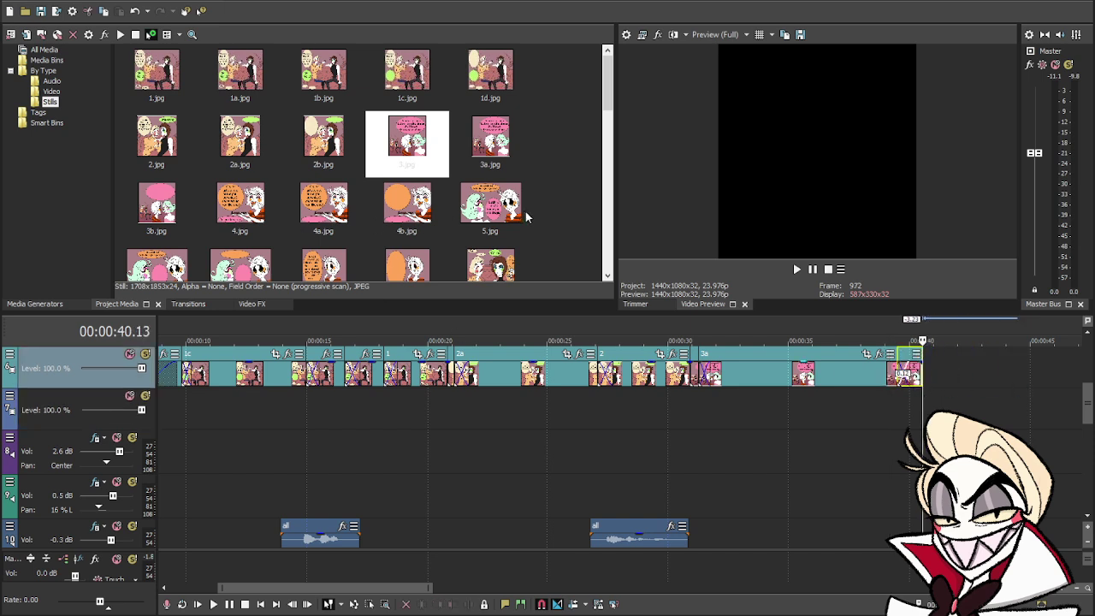
drag(410, 218, 939, 377)
drag(1043, 377, 931, 389)
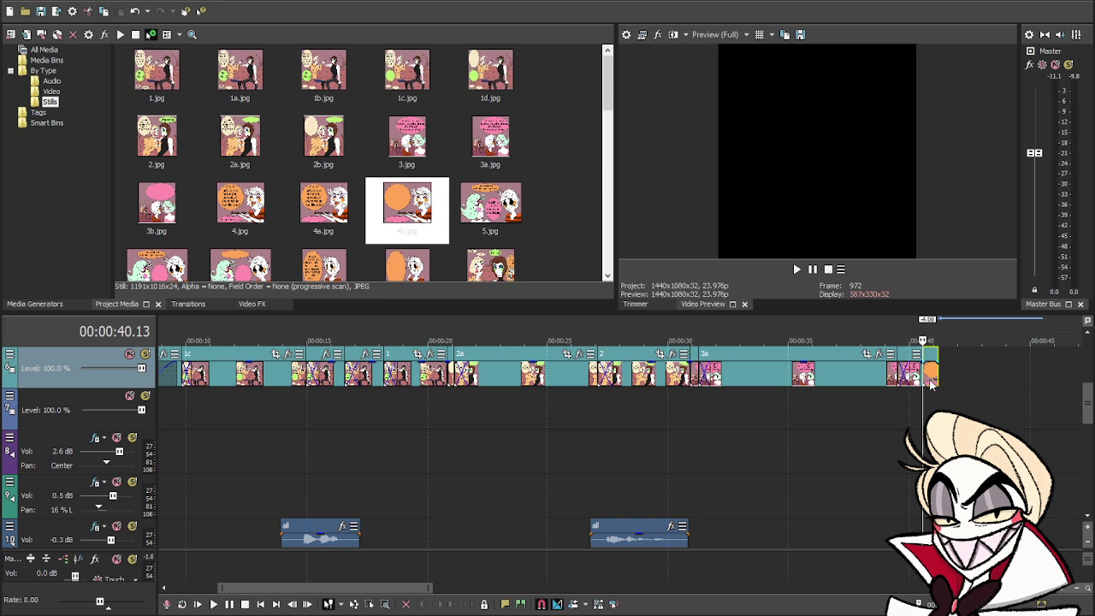
- Trim 1.08 from the start of the remaining track 12 clip, move it to start at 00:00:40.13 and play the join
scroll(931, 386, down, 5)
drag(925, 416, 962, 417)
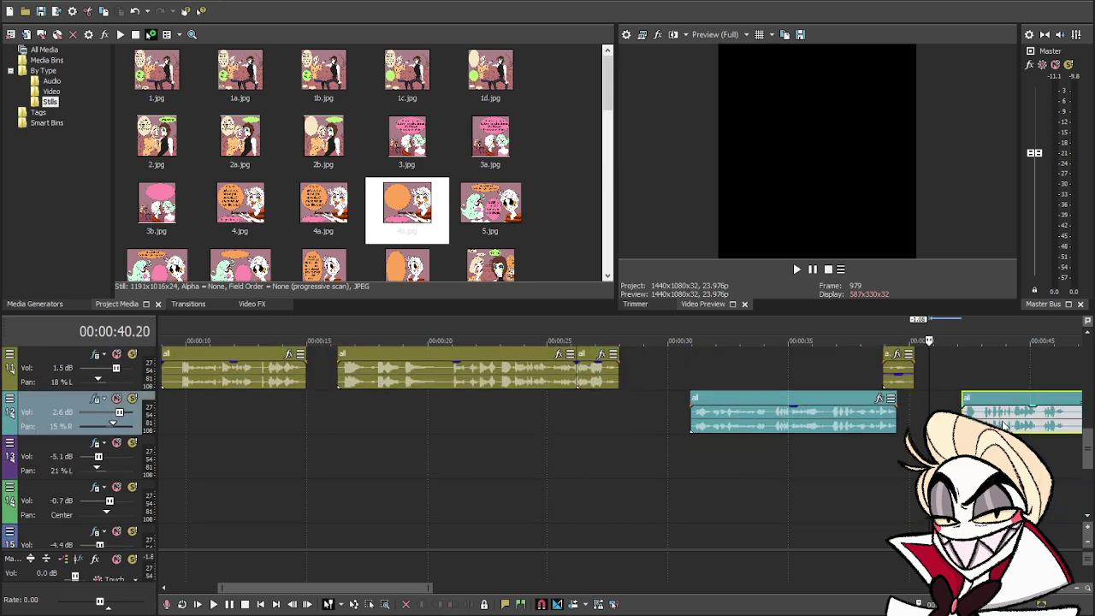
drag(961, 417, 923, 417)
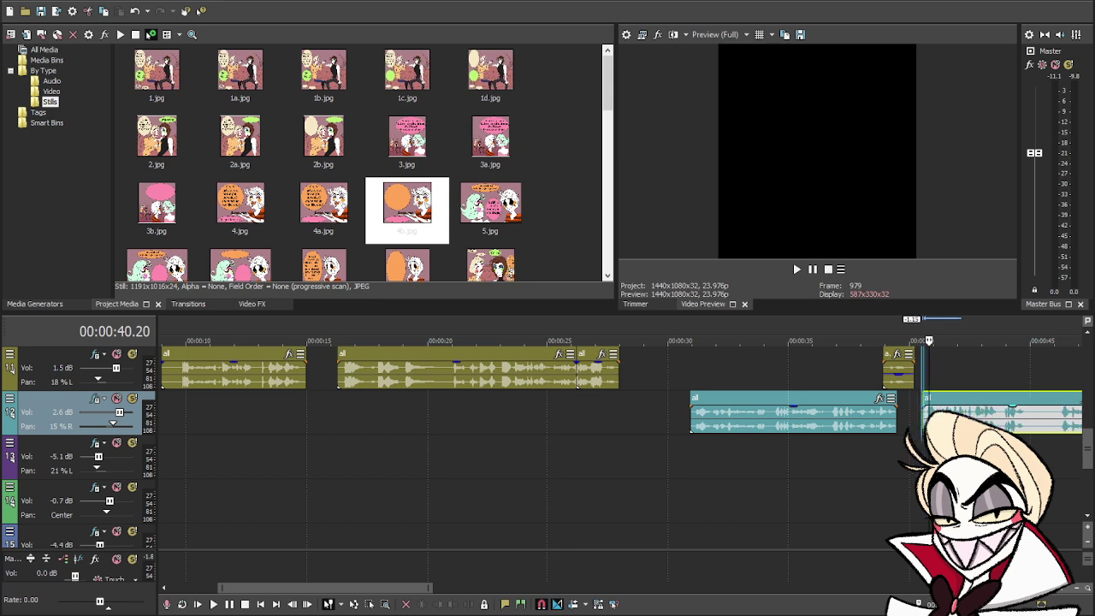
click(917, 413)
key(space)
key(space)
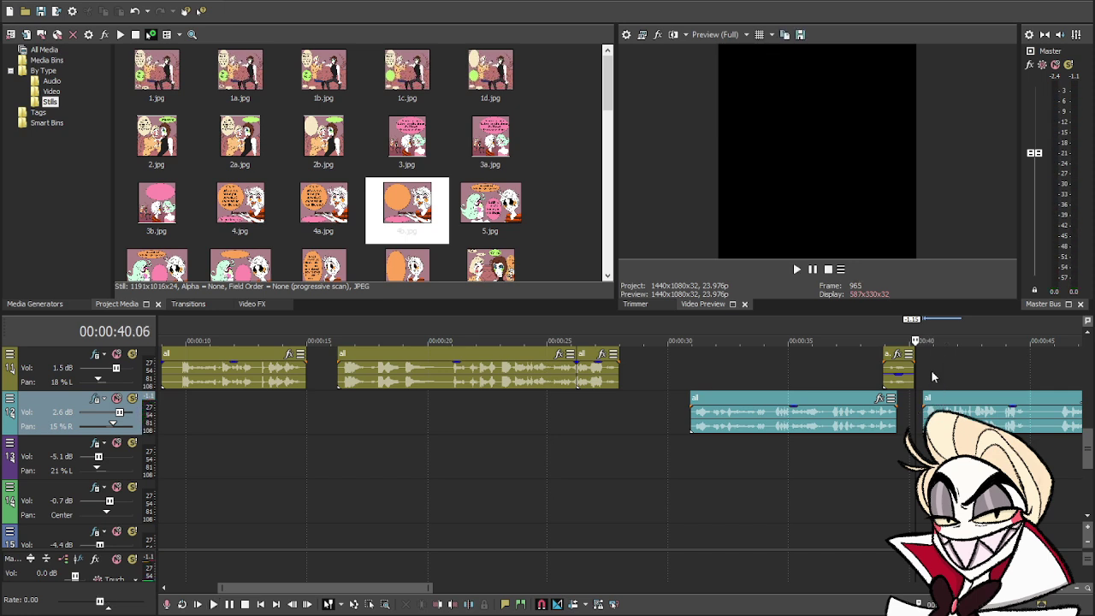
- Add 4a.jpg to track 6 at about 00:00:40.20, overlapping 4b, and play the dialogue under it
click(938, 378)
scroll(938, 378, up, 5)
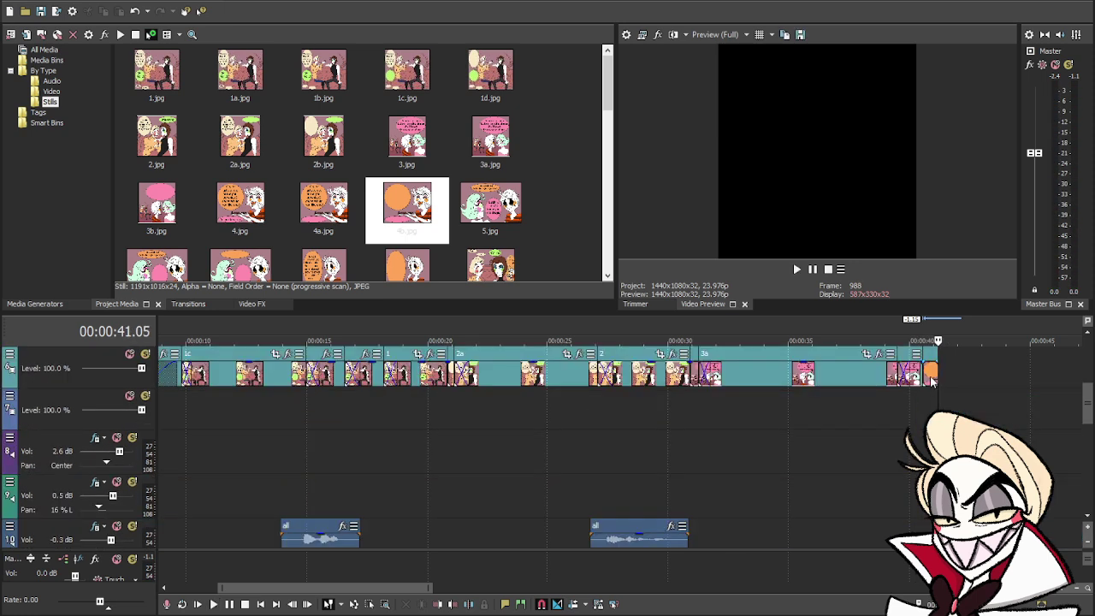
click(930, 381)
drag(314, 210, 935, 376)
click(922, 409)
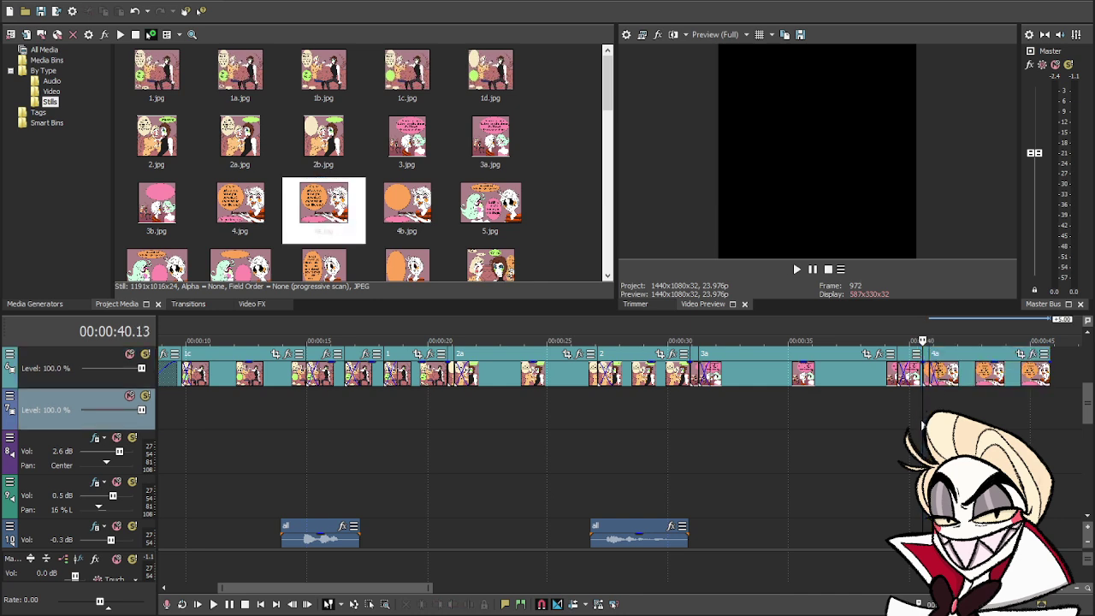
key(space)
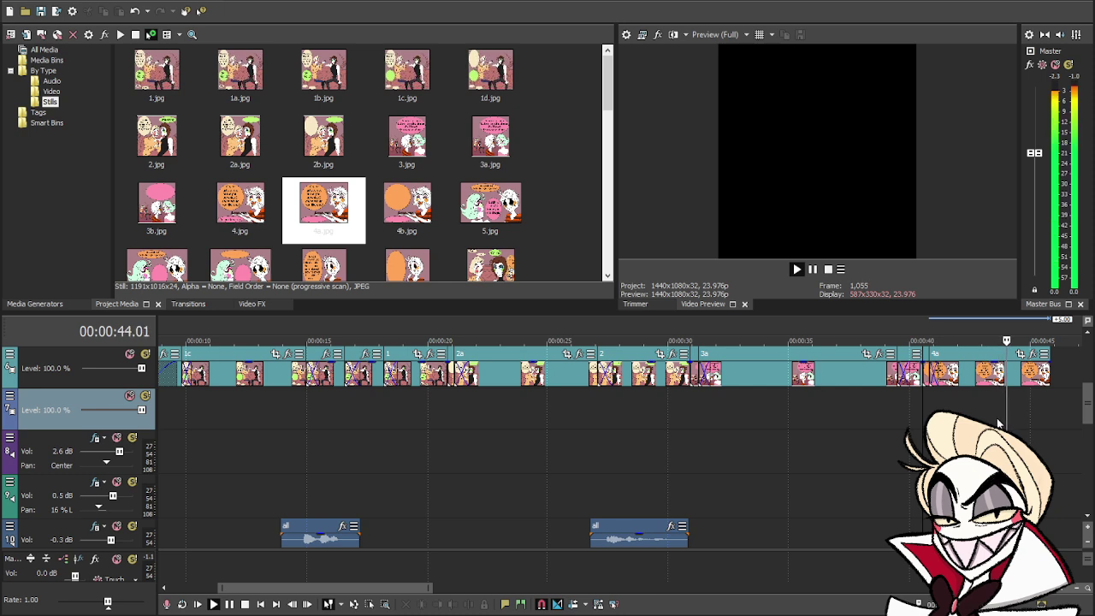
key(Return)
- Trim the end of 4a to 00:00:45.05 and add 4.jpg to track 6 at 00:00:44.18, overlapping it
drag(1050, 374, 1031, 385)
drag(273, 211, 1031, 395)
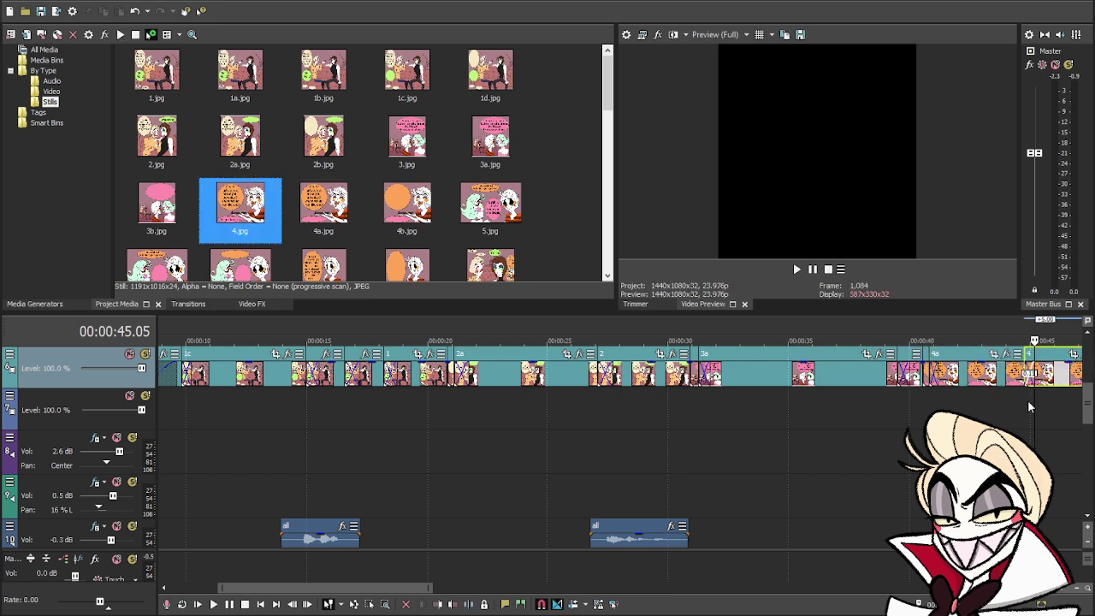
click(1023, 394)
- Split the long track 12 dialogue clip at 00:00:46.07, just before the next line begins
scroll(1024, 396, down, 5)
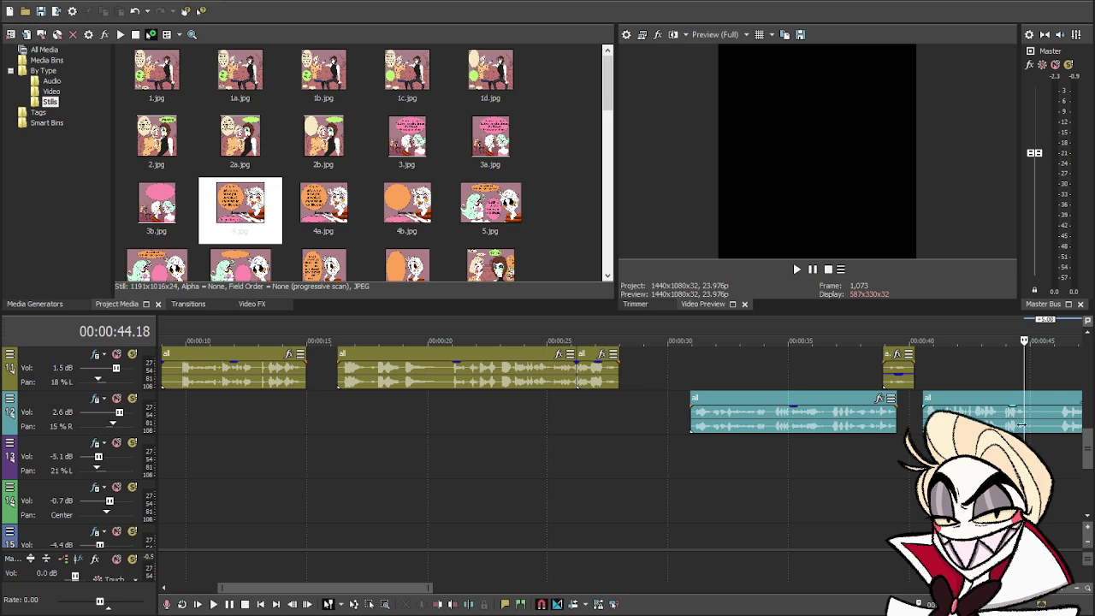
scroll(1036, 433, up, 5)
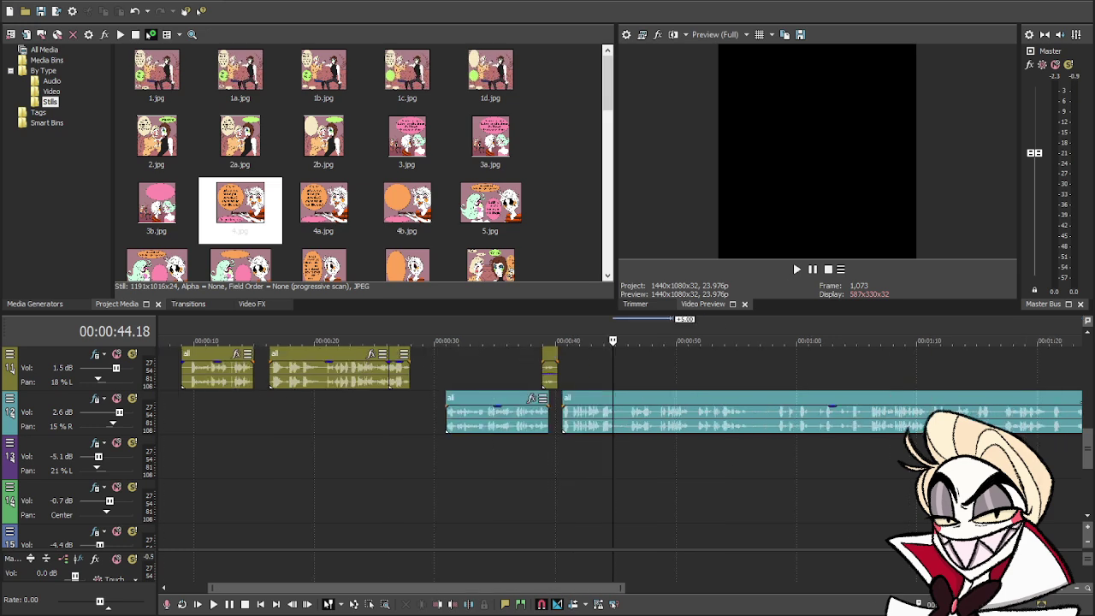
click(723, 425)
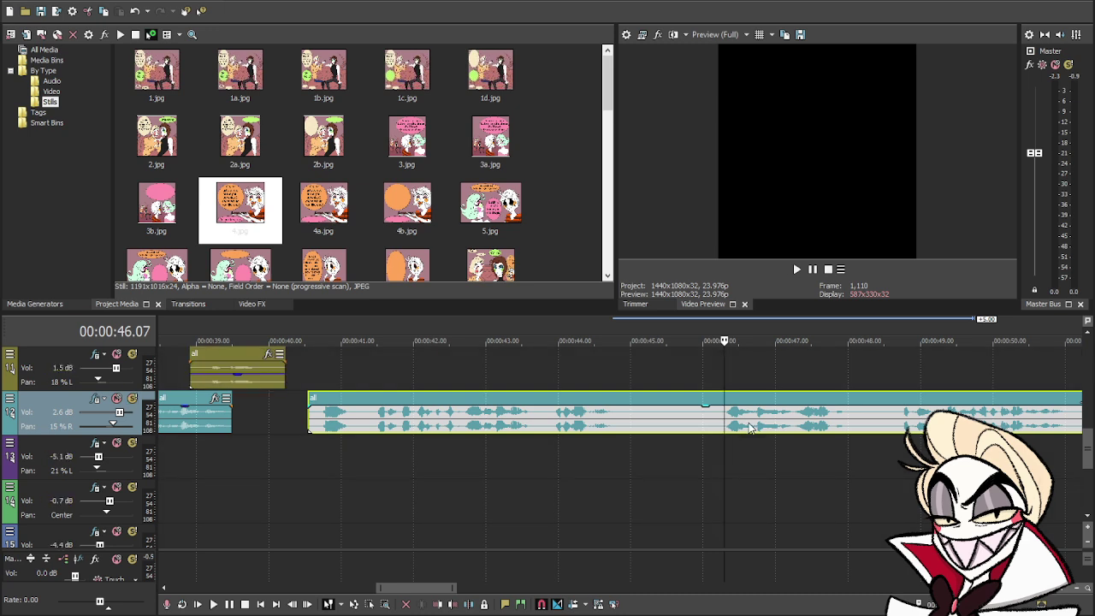
key(s)
- Move the part after the split up to track 11, aligning its start with the 4.jpg transition at 00:00:44.18
drag(727, 374, 629, 385)
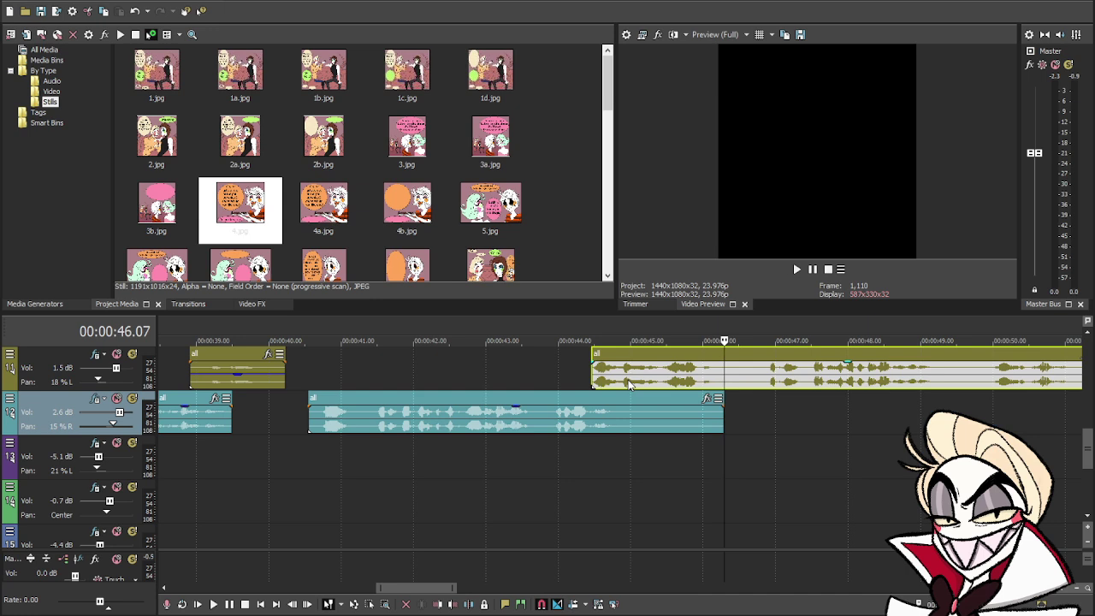
drag(630, 384, 640, 386)
scroll(611, 384, up, 5)
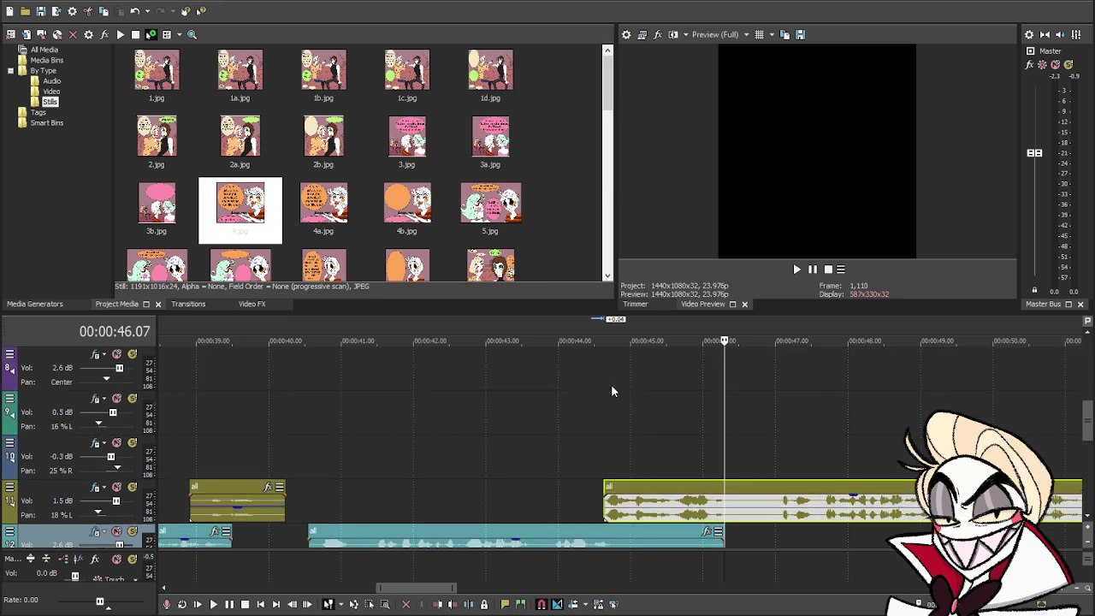
click(613, 392)
scroll(624, 421, down, 5)
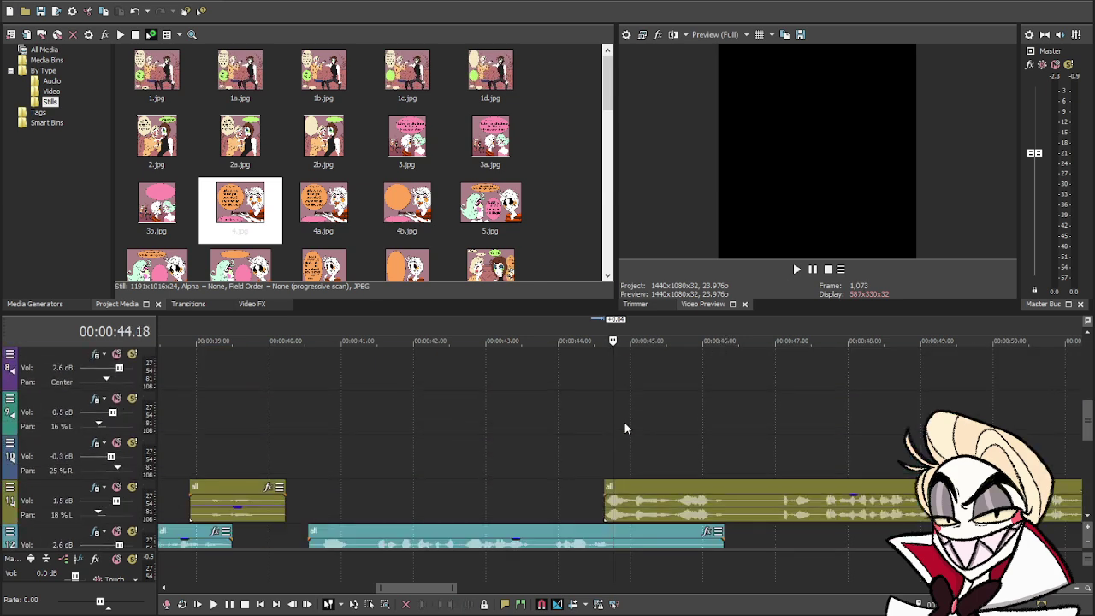
drag(630, 453, 640, 452)
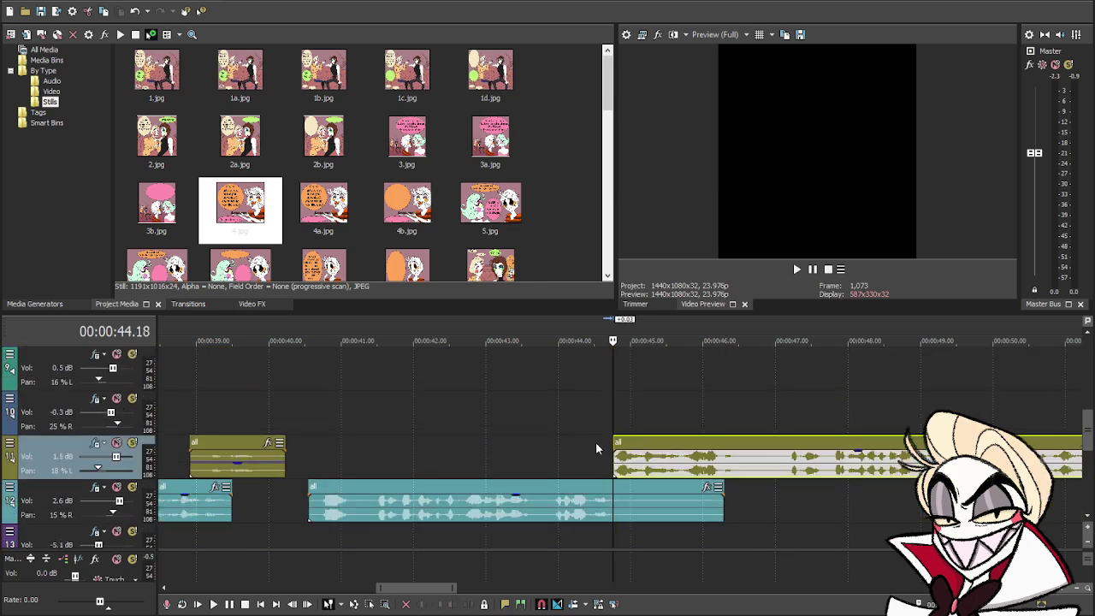
- Play the overlapping dialogue from 00:00:40.11 and split the long track 11 clip at 00:00:47.03
click(301, 458)
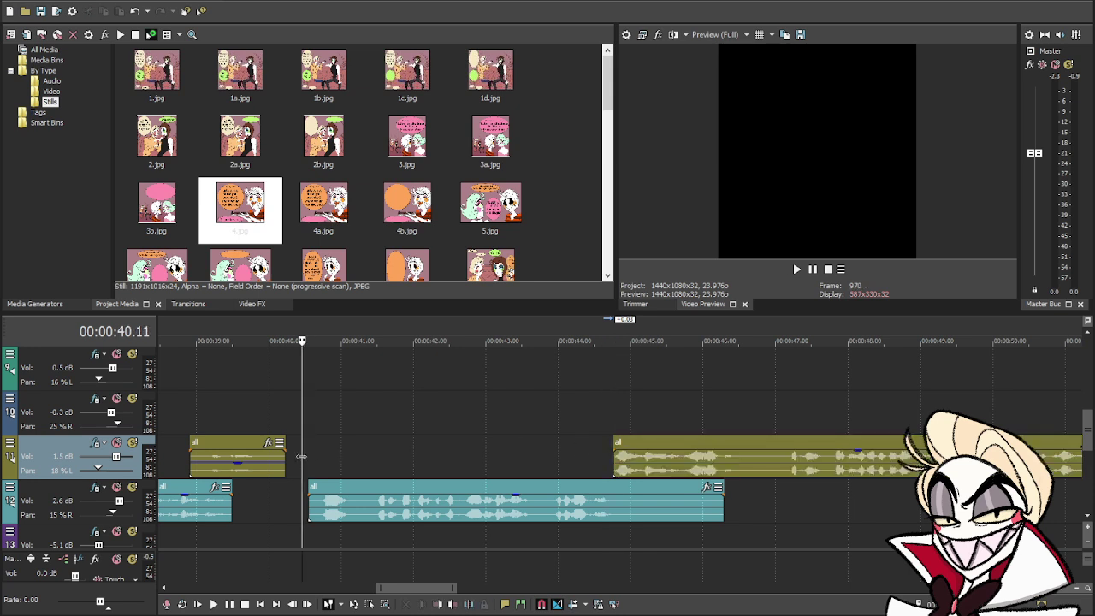
key(space)
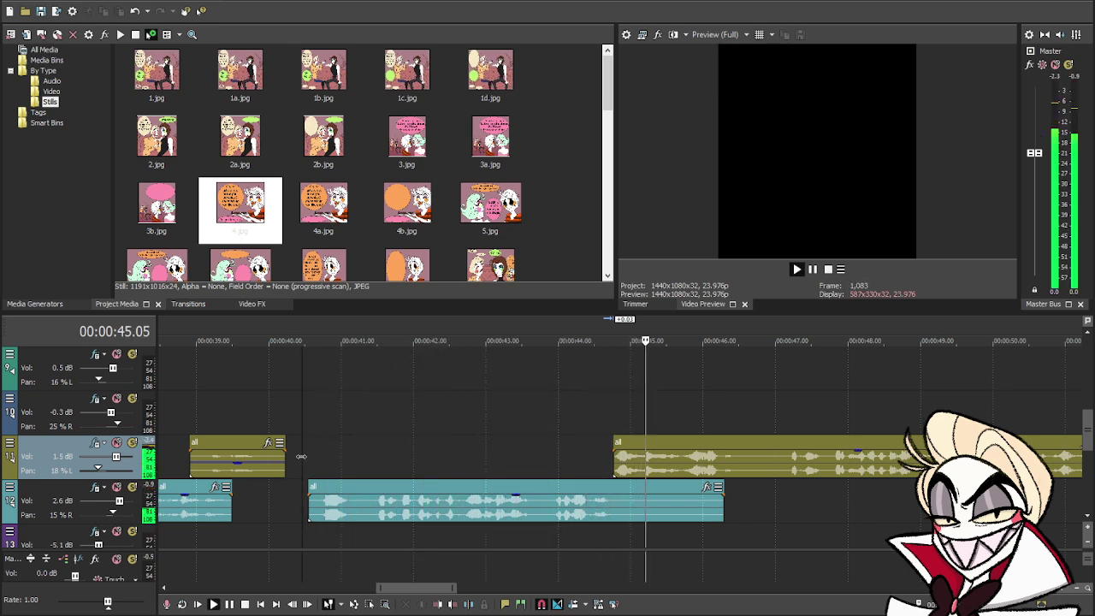
key(space)
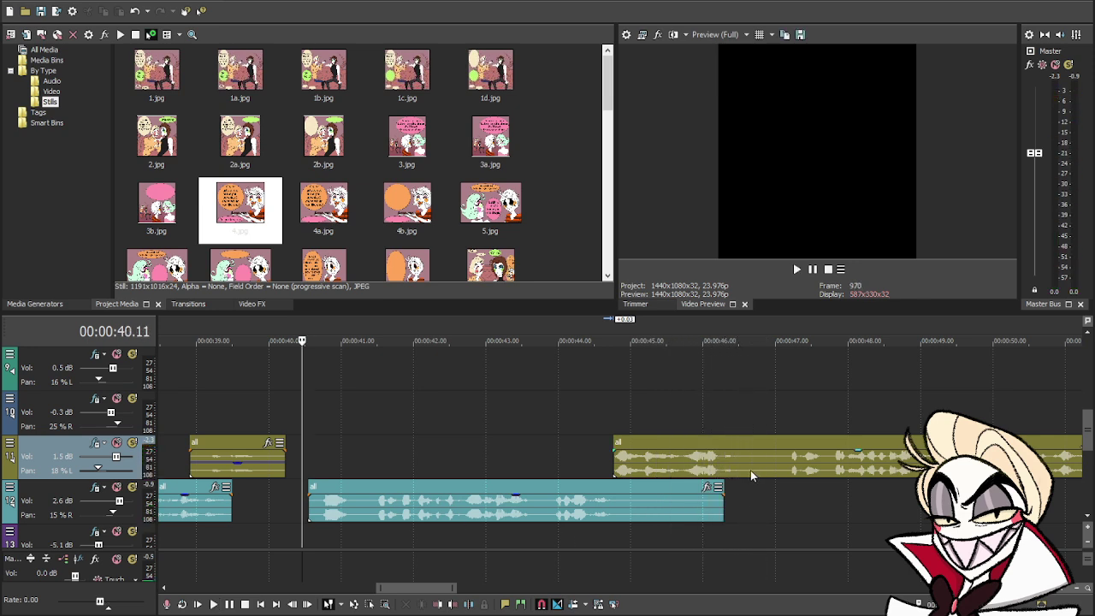
click(786, 472)
key(s)
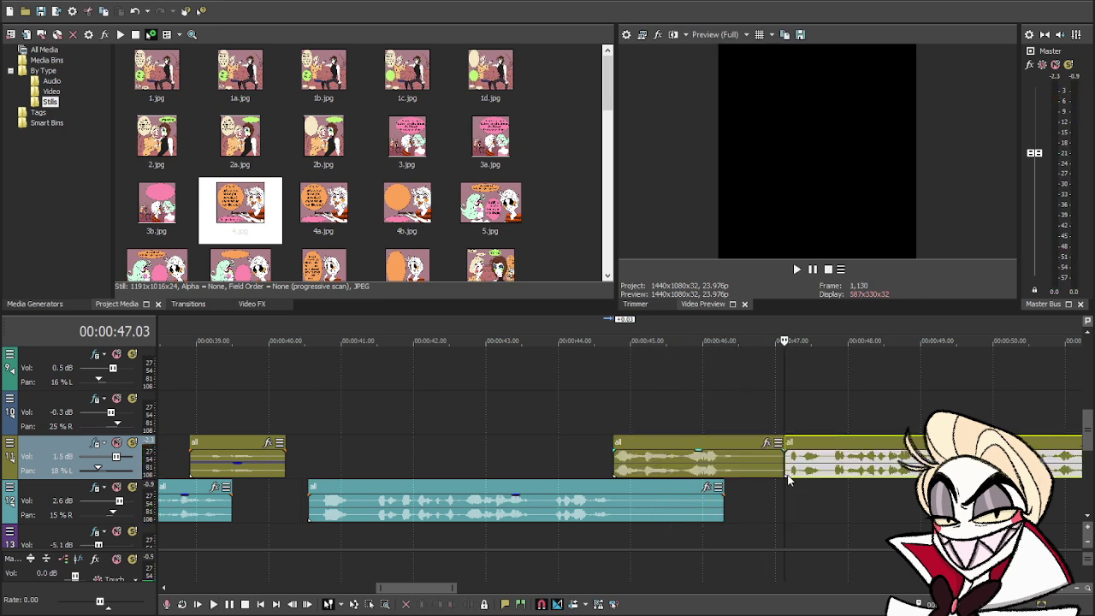
- Move the remaining track 11 part to track 12 at about 00:00:46.16, play it and split it at 00:00:49.05
drag(813, 471, 780, 513)
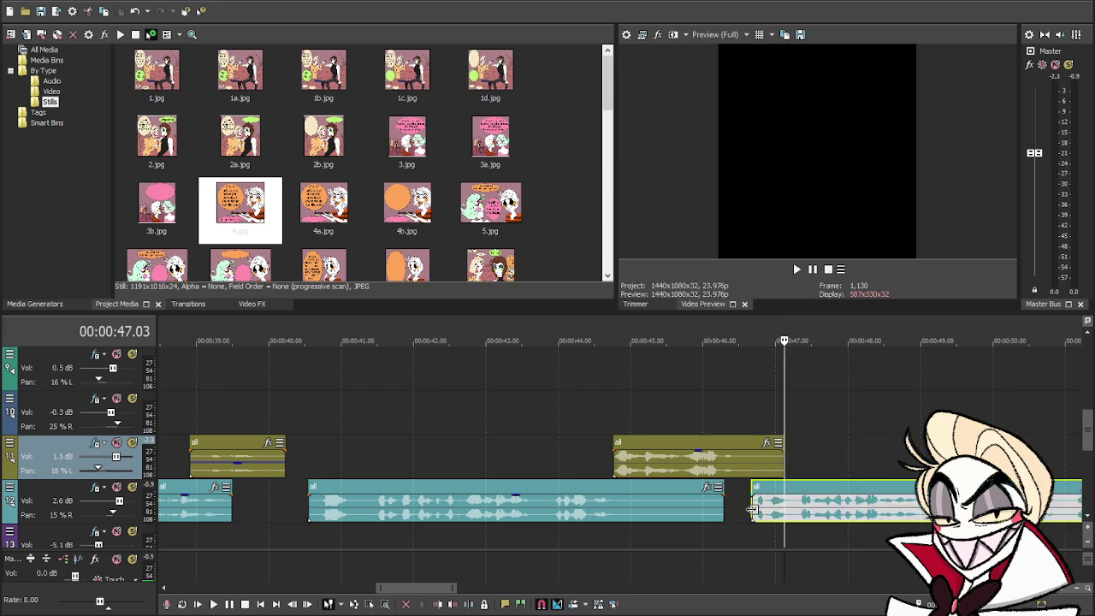
key(space)
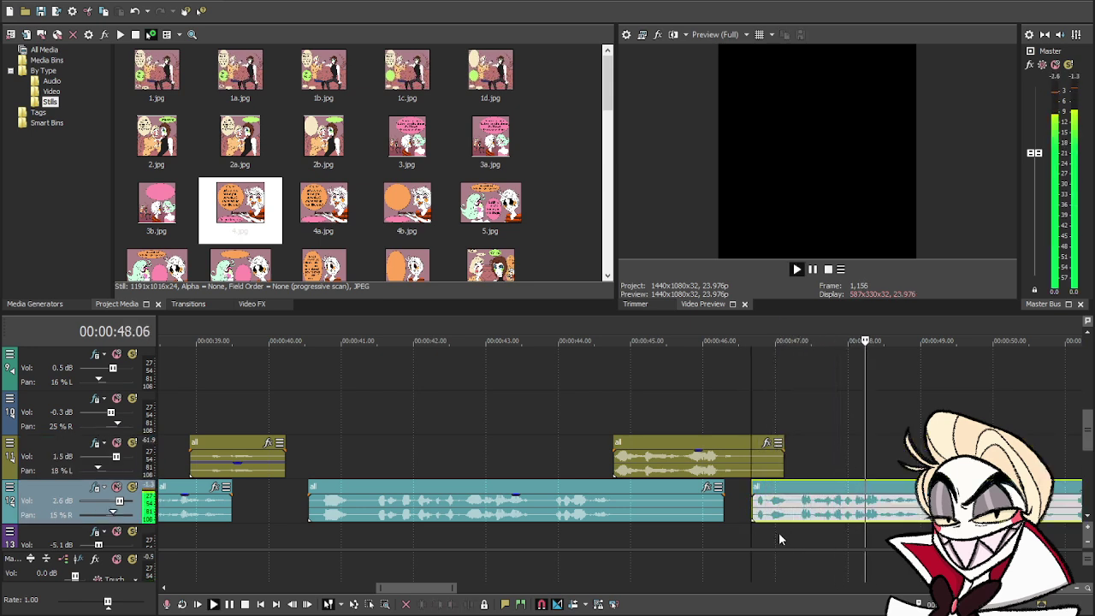
key(space)
click(132, 487)
click(132, 487)
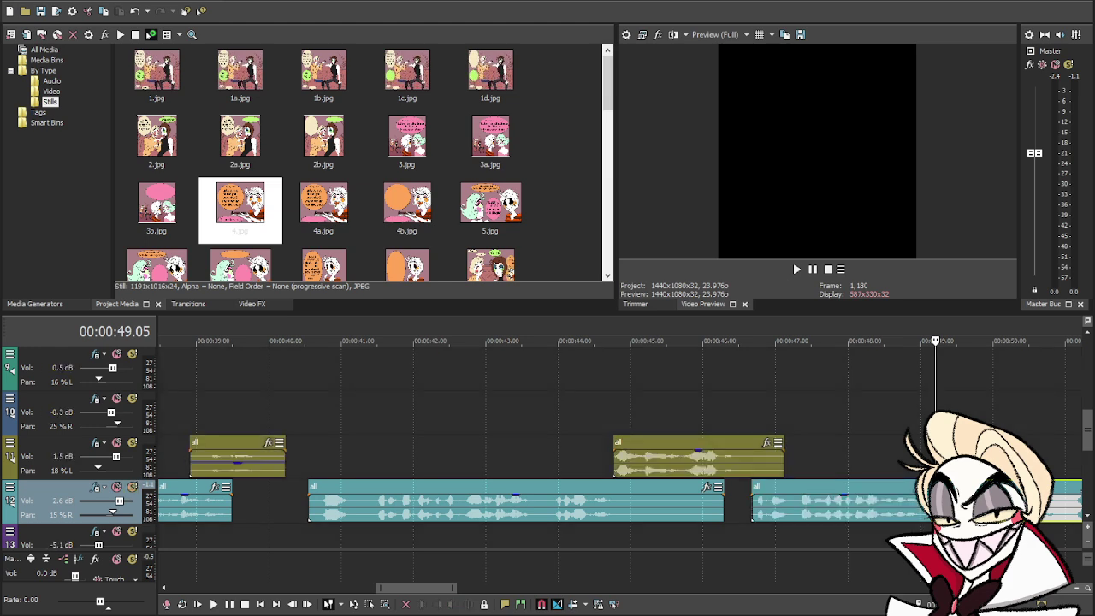
- Shorten 4 on track 6 by 3.04 so that it ends at 00:00:46.14
click(745, 416)
scroll(757, 445, up, 3)
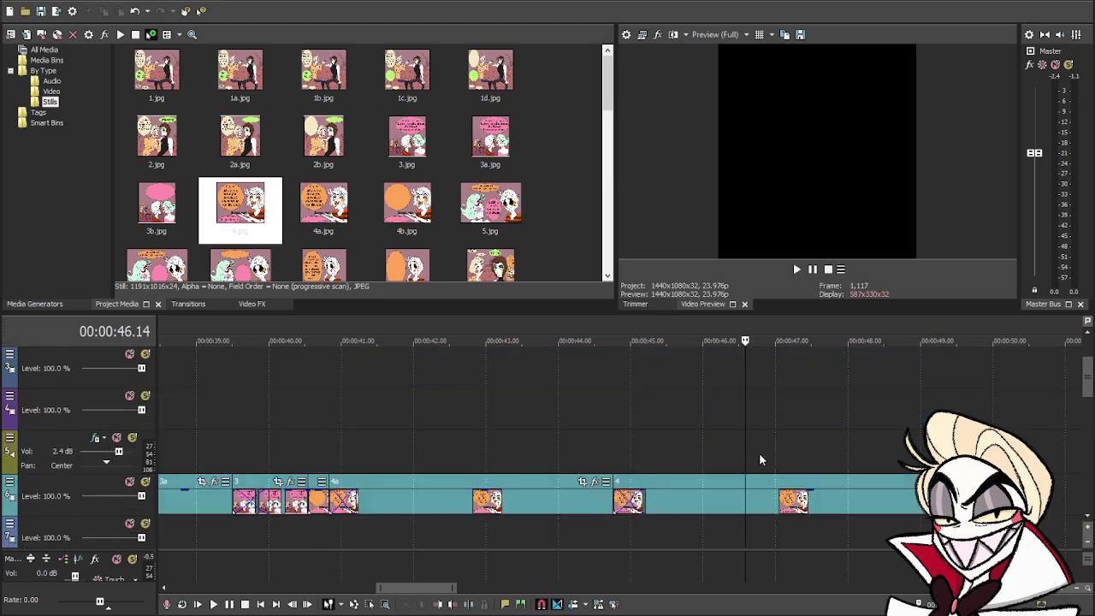
drag(954, 506, 745, 508)
- Add 5b.jpg to track 6 directly after 4 at 00:00:46.14 and shorten it by 4.11
scroll(610, 127, down, 3)
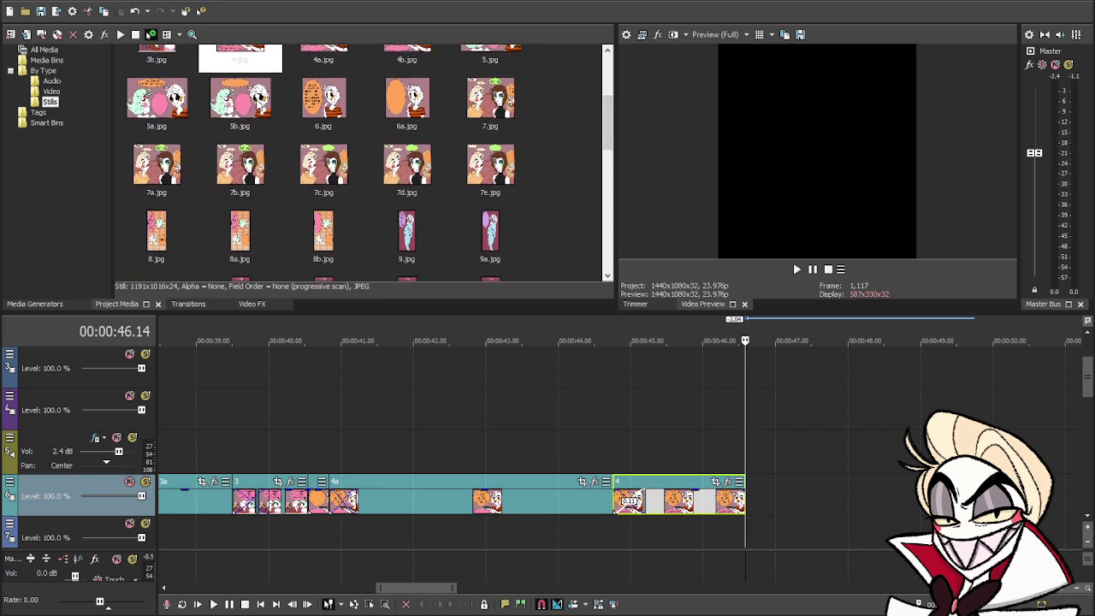
drag(241, 103, 622, 511)
scroll(749, 490, down, 3)
click(622, 511)
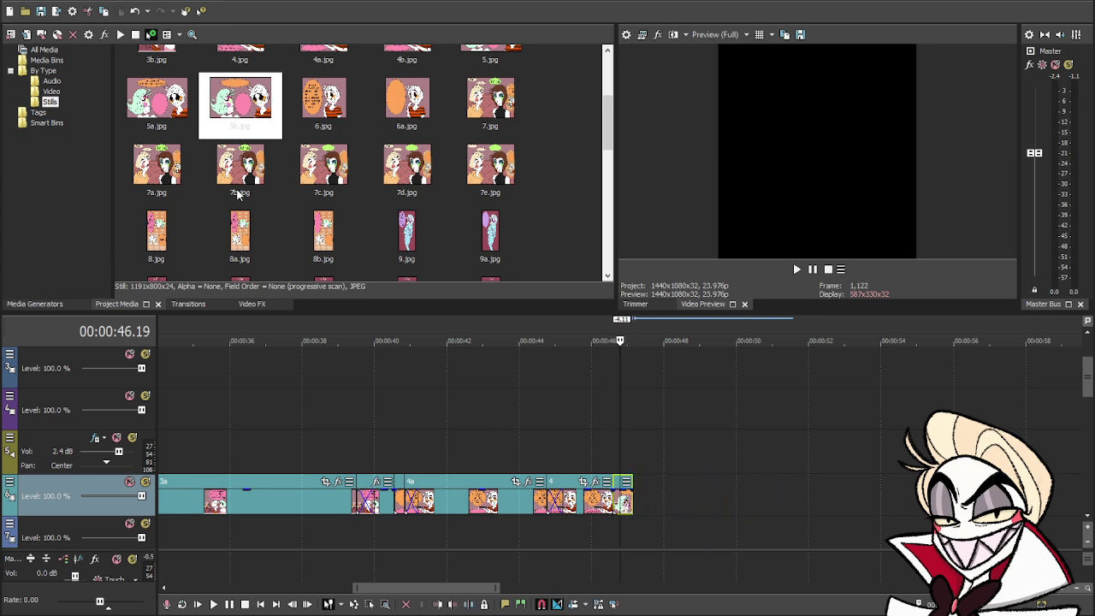
- Add 5a.jpg to track 6 at 00:00:46.19, overlapping 5b, and play the dialogue from just before it
drag(158, 105, 623, 513)
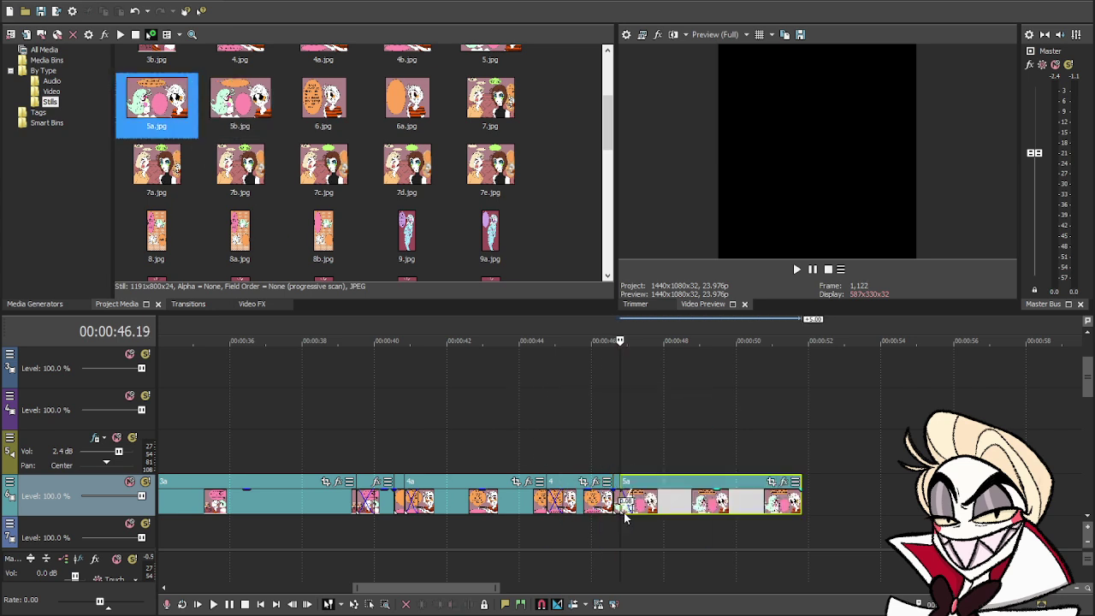
scroll(665, 500, down, 3)
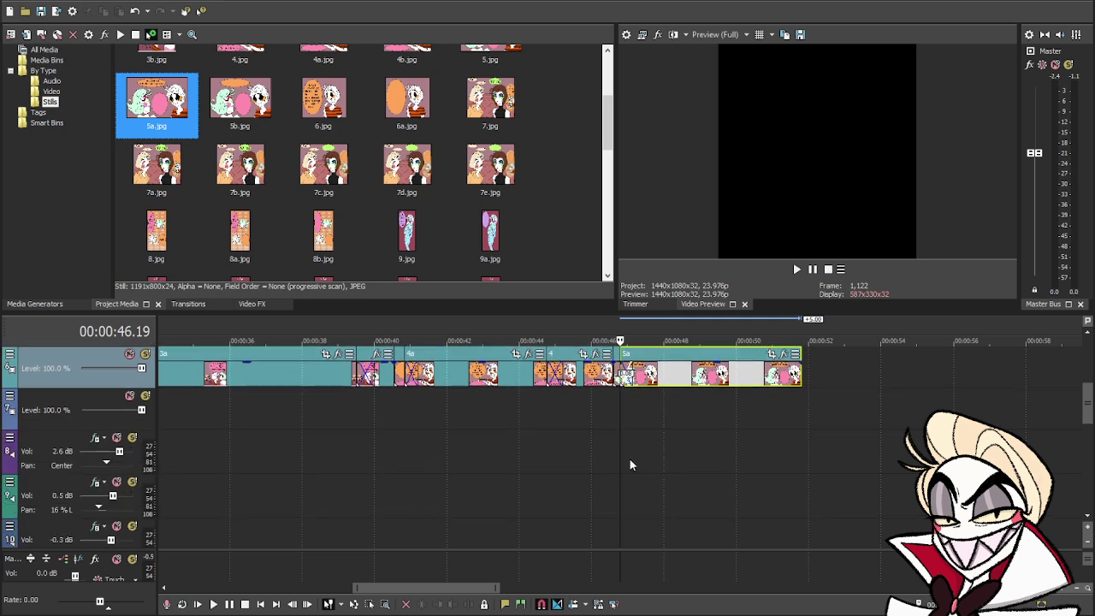
click(611, 397)
key(space)
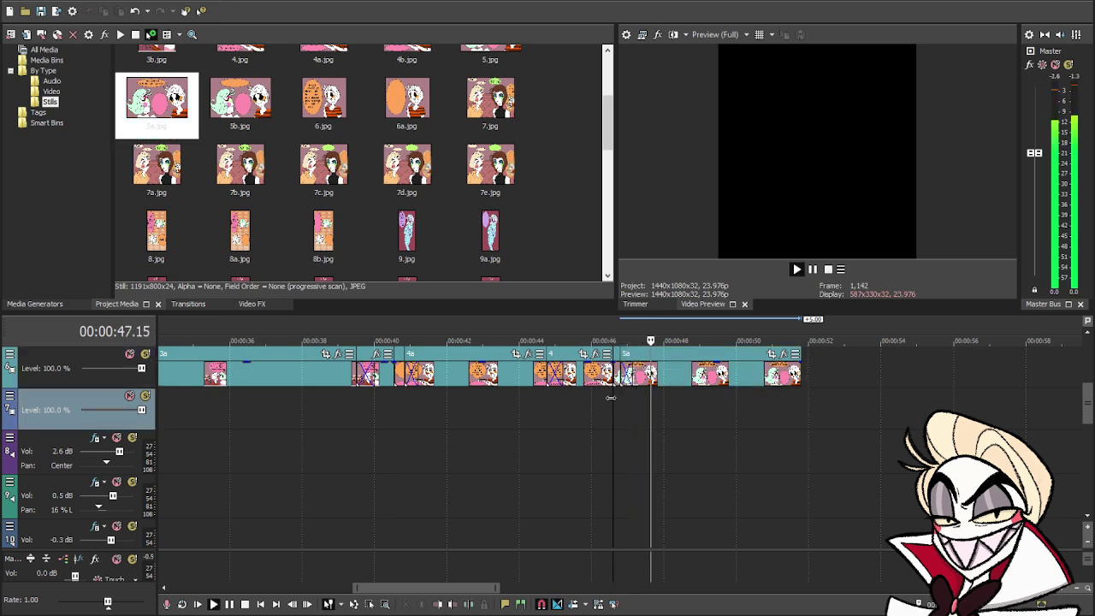
key(space)
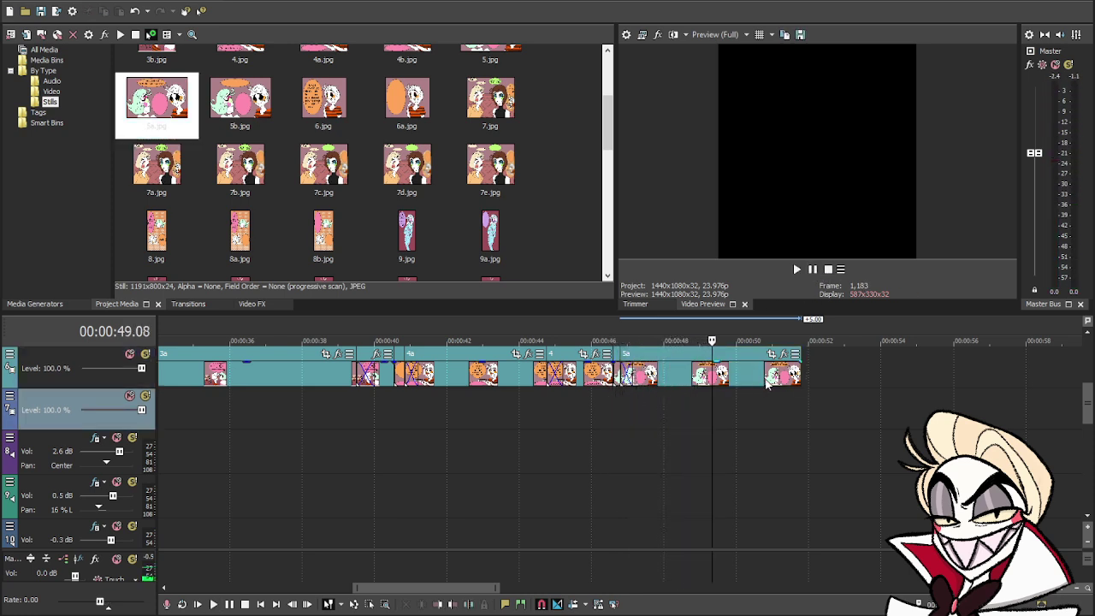
- Shorten 5a on track 6 by 2.11 to end at 00:00:49.08 and add 5.jpg at 00:00:49.00, overlapping its end
drag(798, 375, 712, 375)
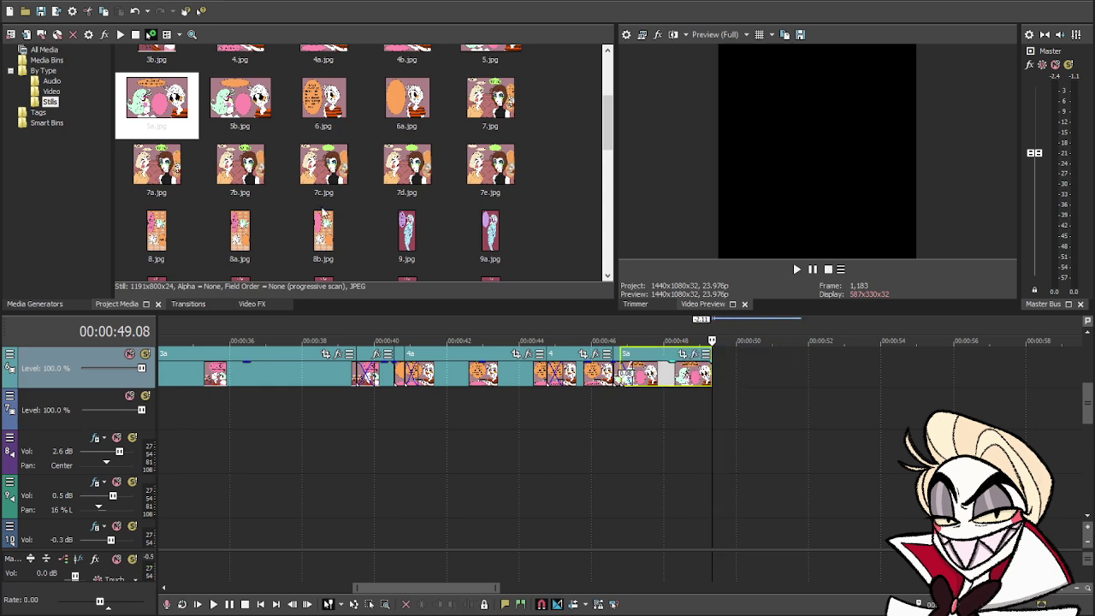
scroll(567, 186, up, 2)
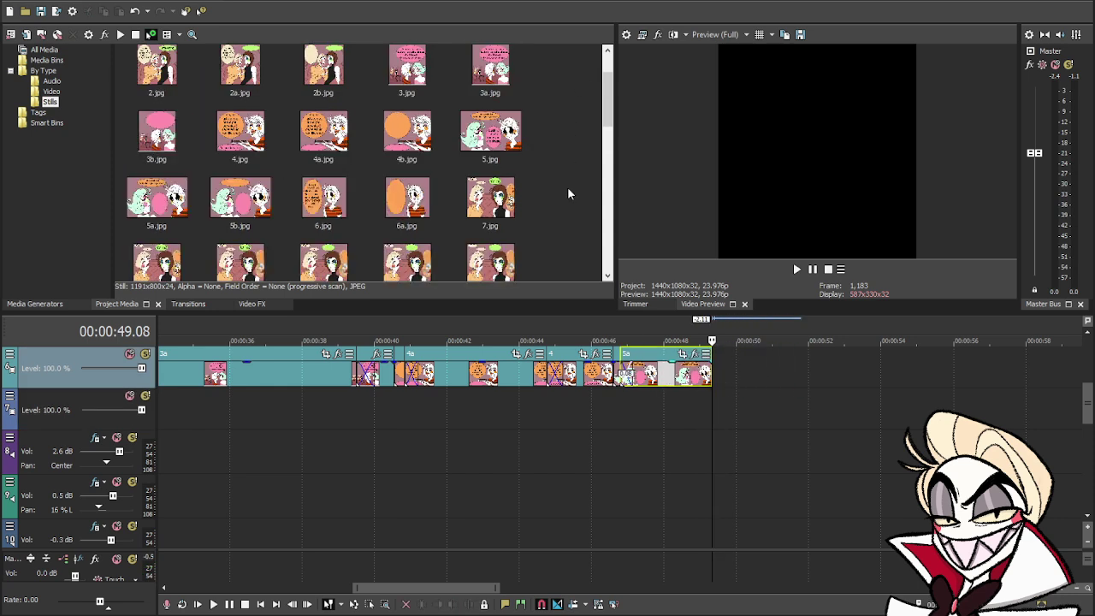
drag(509, 130, 707, 381)
- Move the remaining track 12 part to track 11, play it, and shift its start to about 00:00:48.08
scroll(730, 429, down, 5)
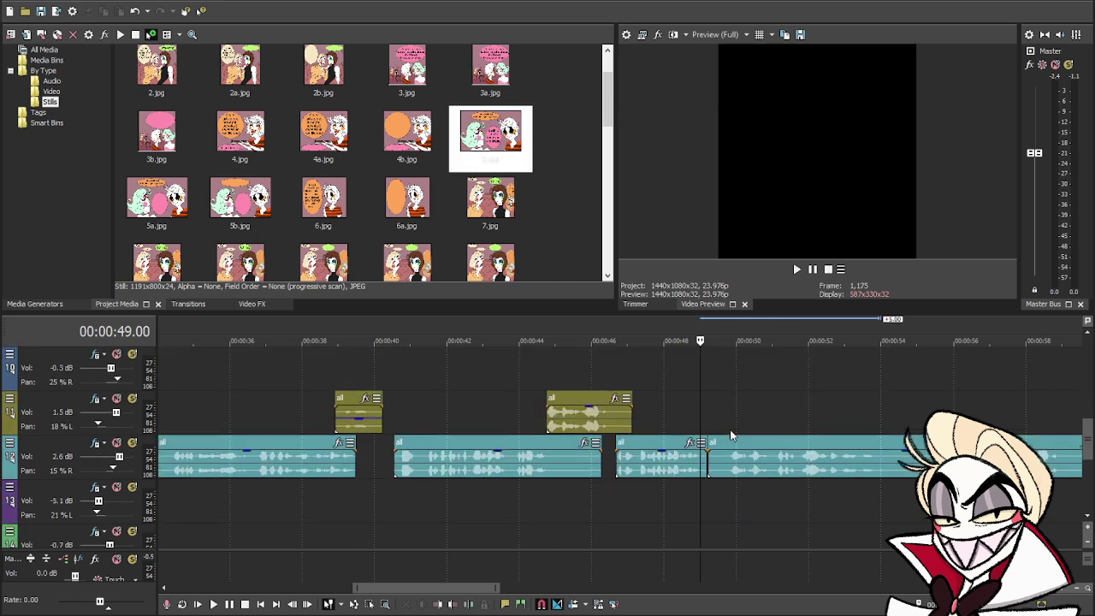
drag(749, 475, 713, 425)
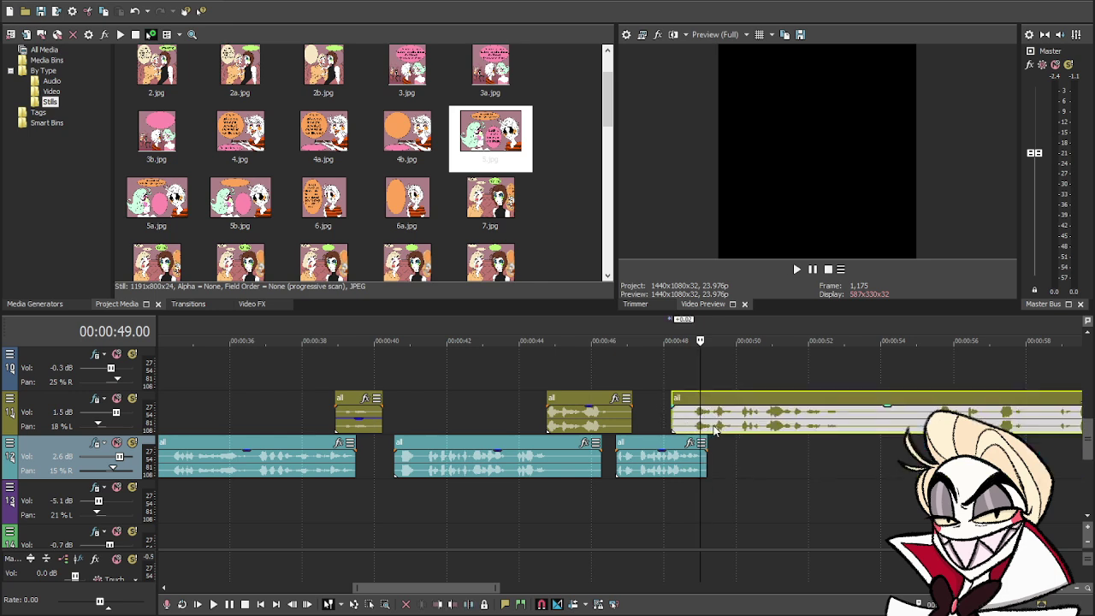
click(672, 418)
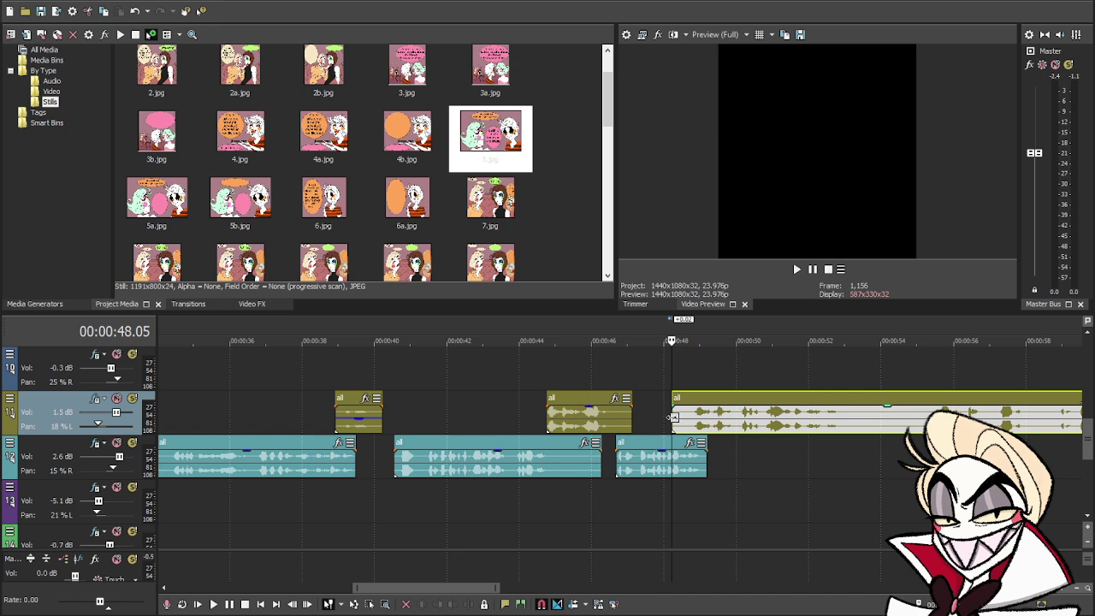
key(space)
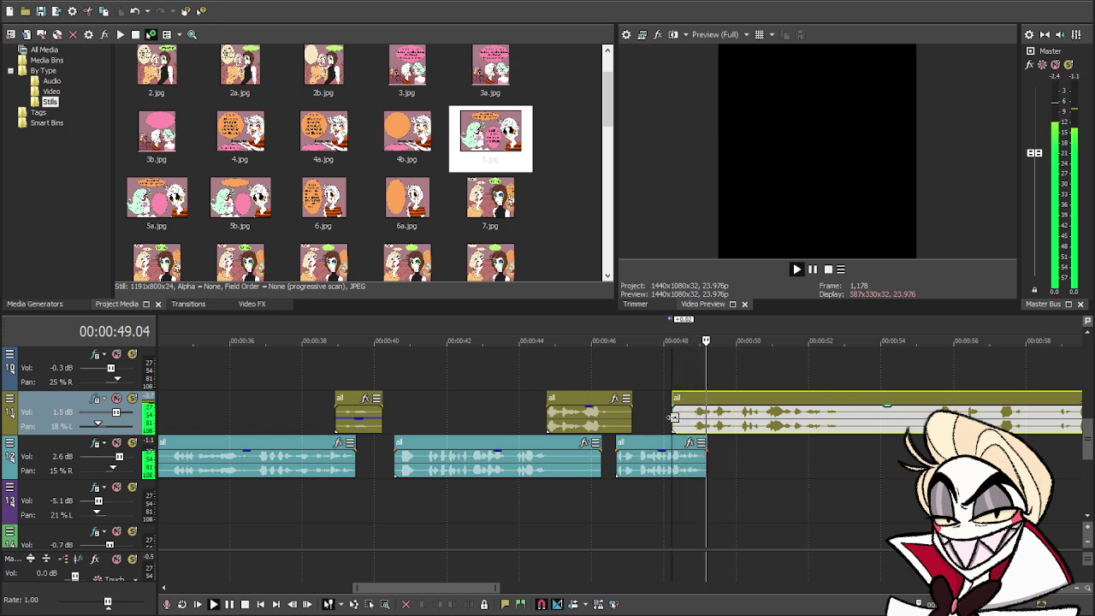
key(space)
click(845, 427)
drag(805, 428, 809, 428)
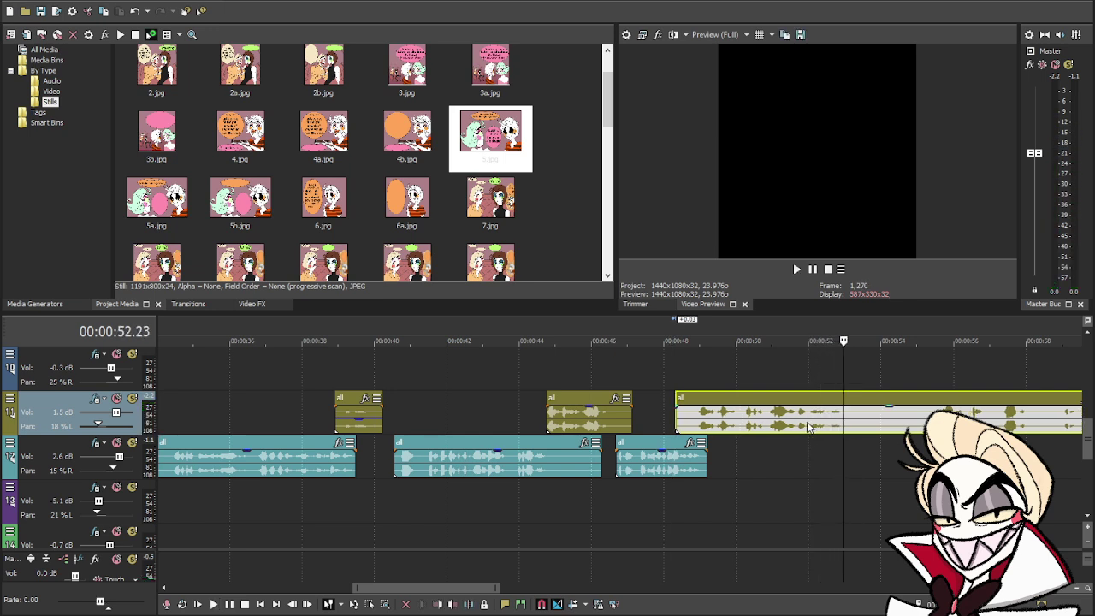
- Play the moved track 11 part, split it at 00:00:53.07 and move the remainder to track 12 at about 00:00:53.14
click(686, 415)
key(space)
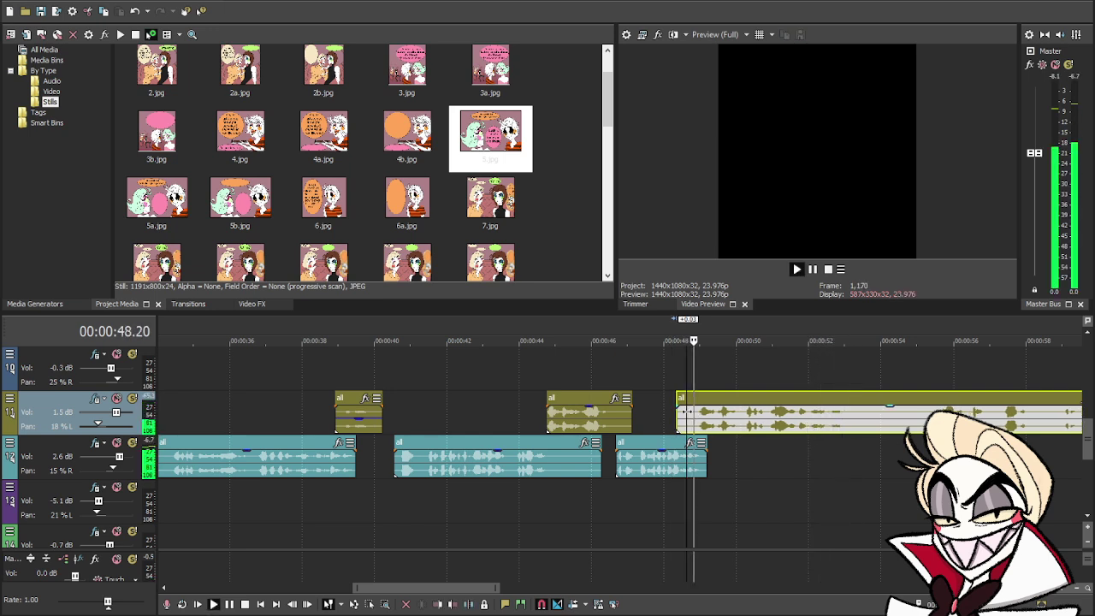
click(813, 271)
key(Right)
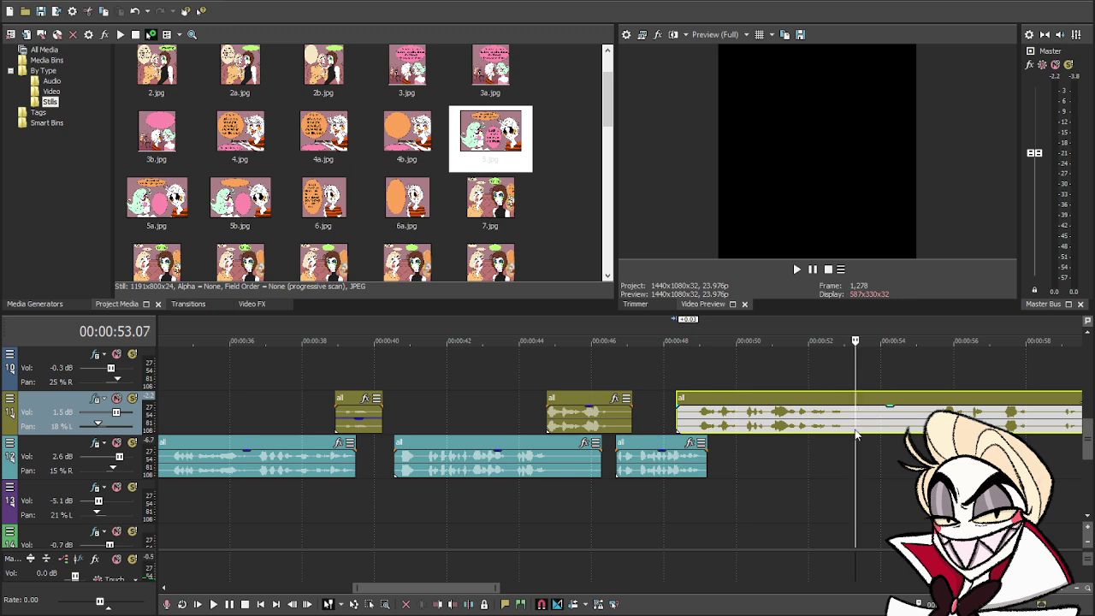
key(s)
drag(860, 417, 881, 480)
- Shorten 5 on track 6 by 0.10 and add a strongly shortened 6a.jpg directly after it
scroll(886, 496, up, 4)
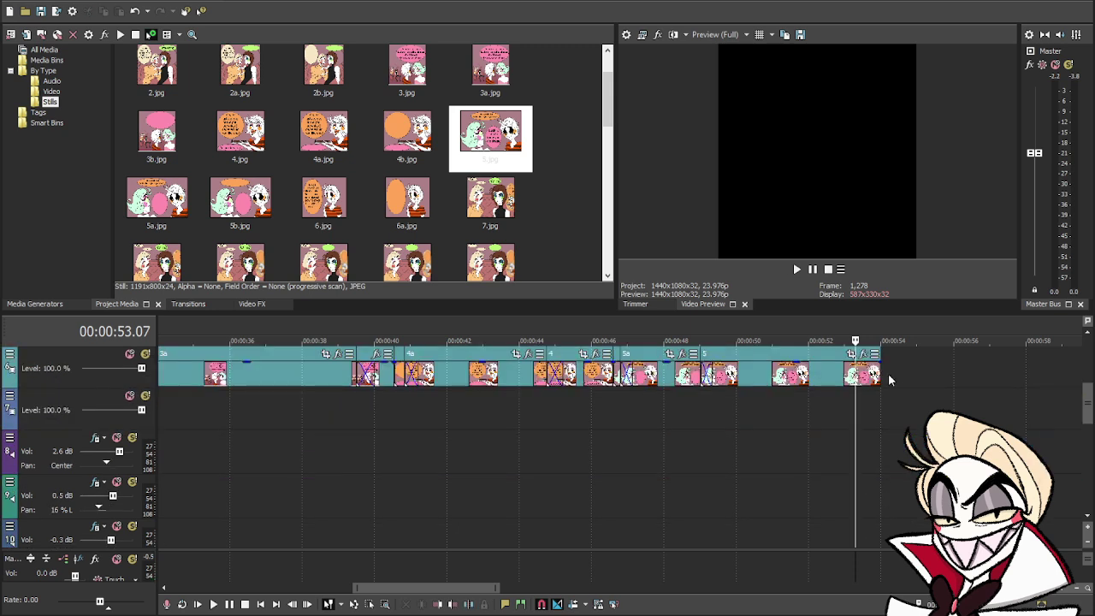
mouse_move(882, 374)
mouse_down()
mouse_move(863, 373)
mouse_move(863, 385)
mouse_up()
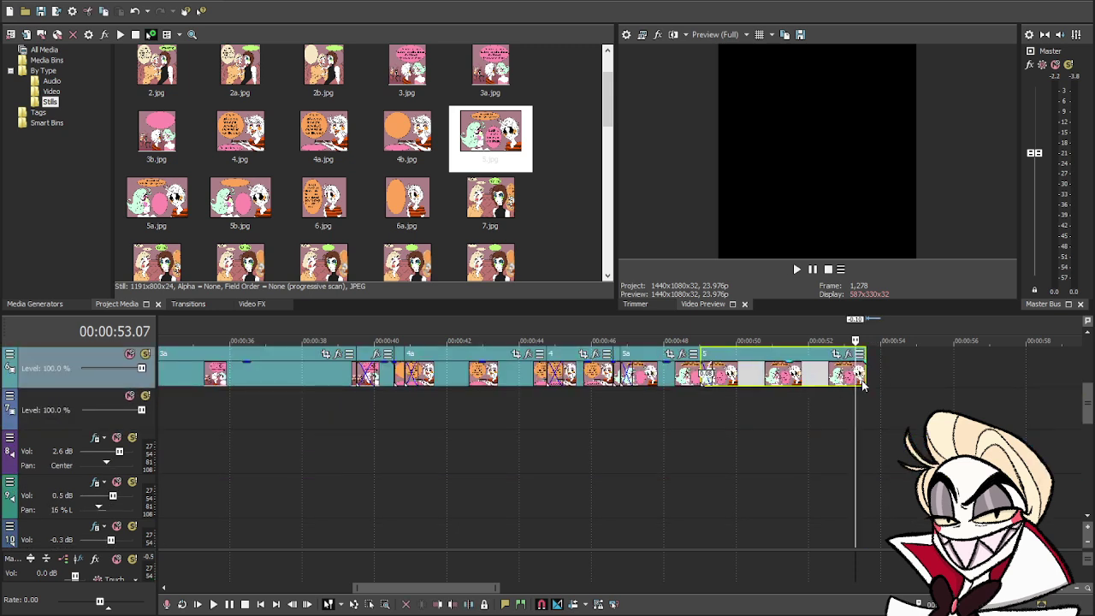
drag(407, 204, 875, 383)
drag(1046, 377, 886, 393)
- Add 6.jpg to track 6 at about 00:00:53.19, overlapping 6a, and play the dialogue from 00:00:53.07
drag(346, 218, 879, 383)
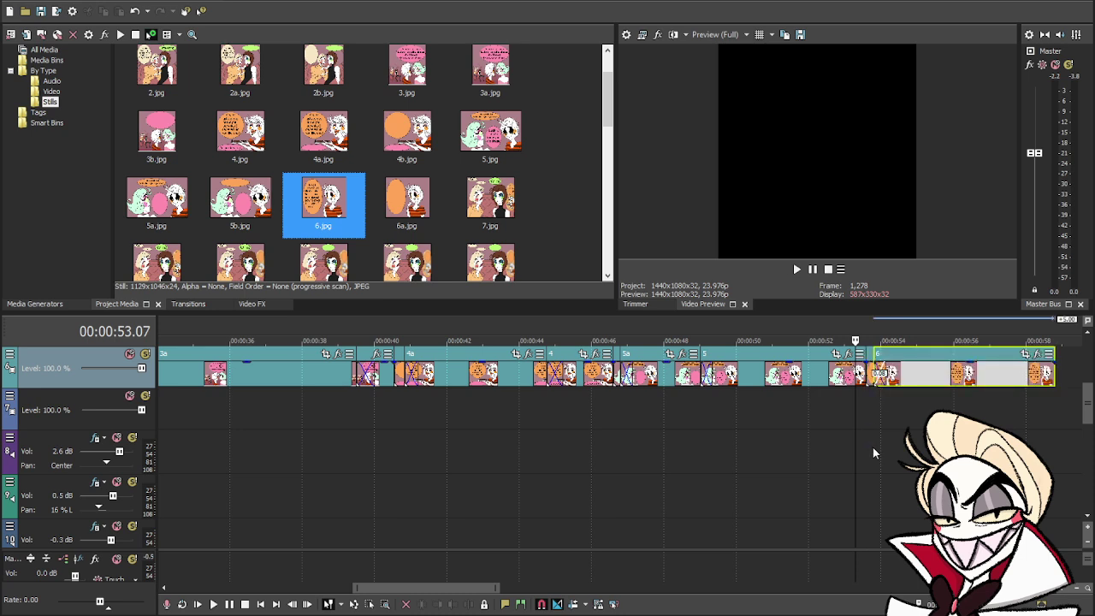
click(856, 417)
key(space)
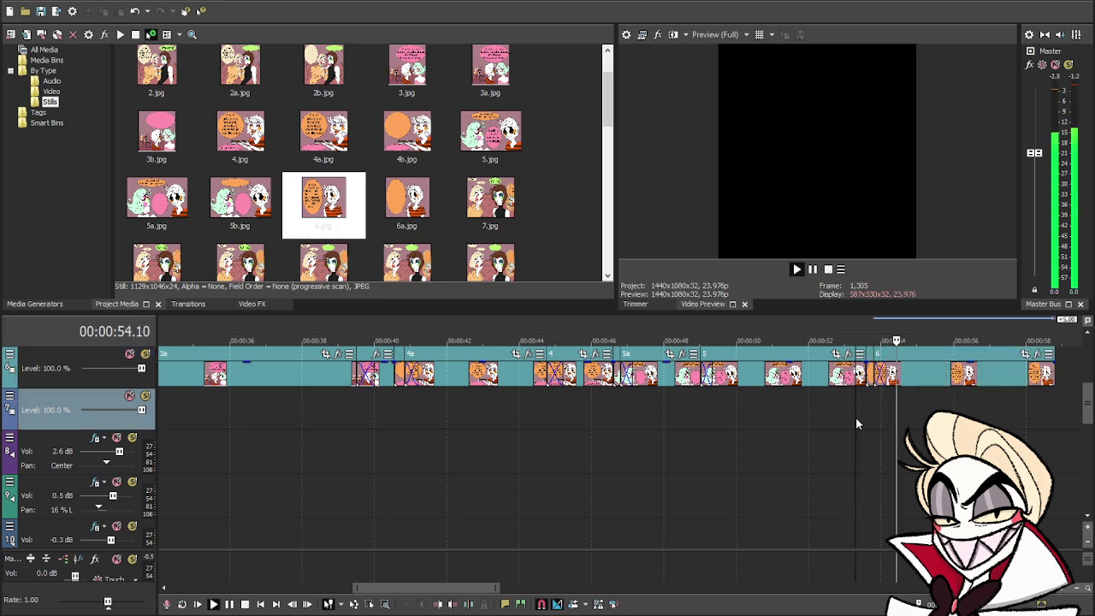
key(space)
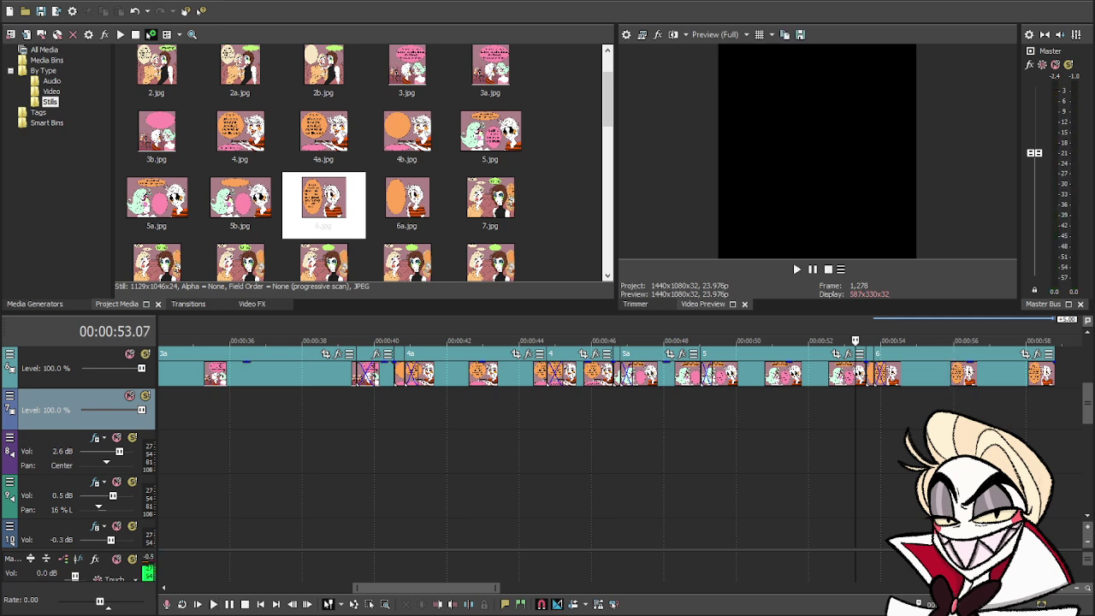
- Play the last part on track 12 to find the end of its first line and split it at 00:00:54.14
scroll(599, 445, down, 4)
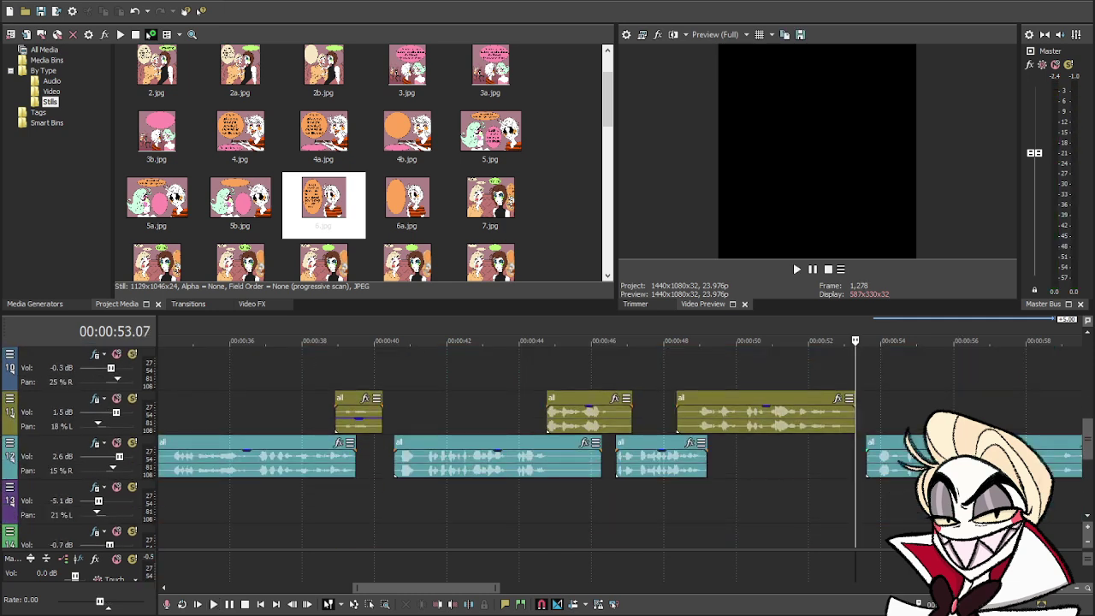
key(Down)
key(Down)
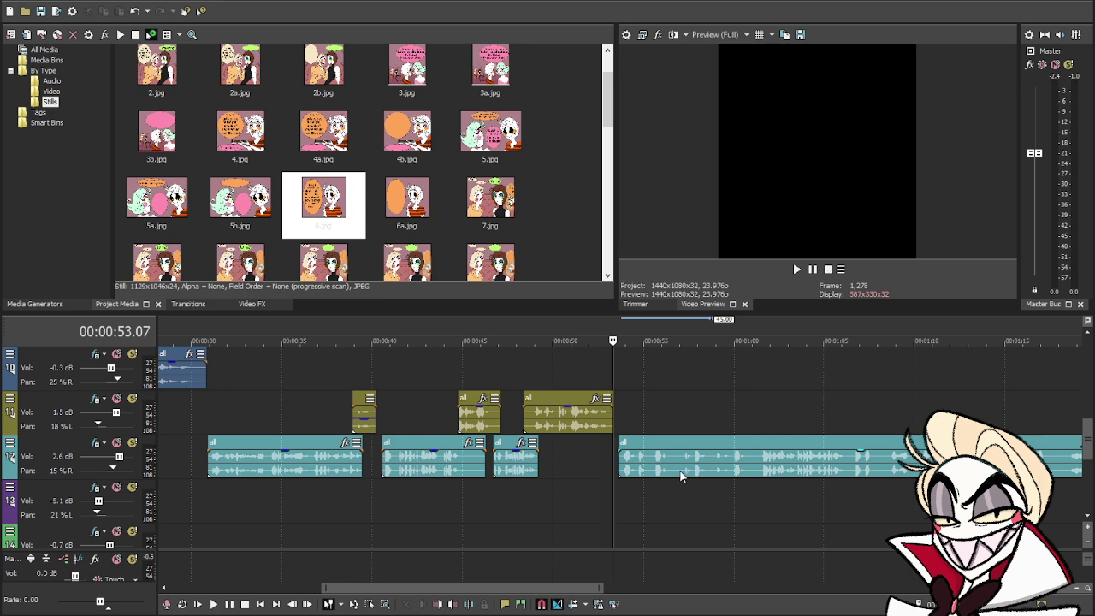
click(682, 475)
key(space)
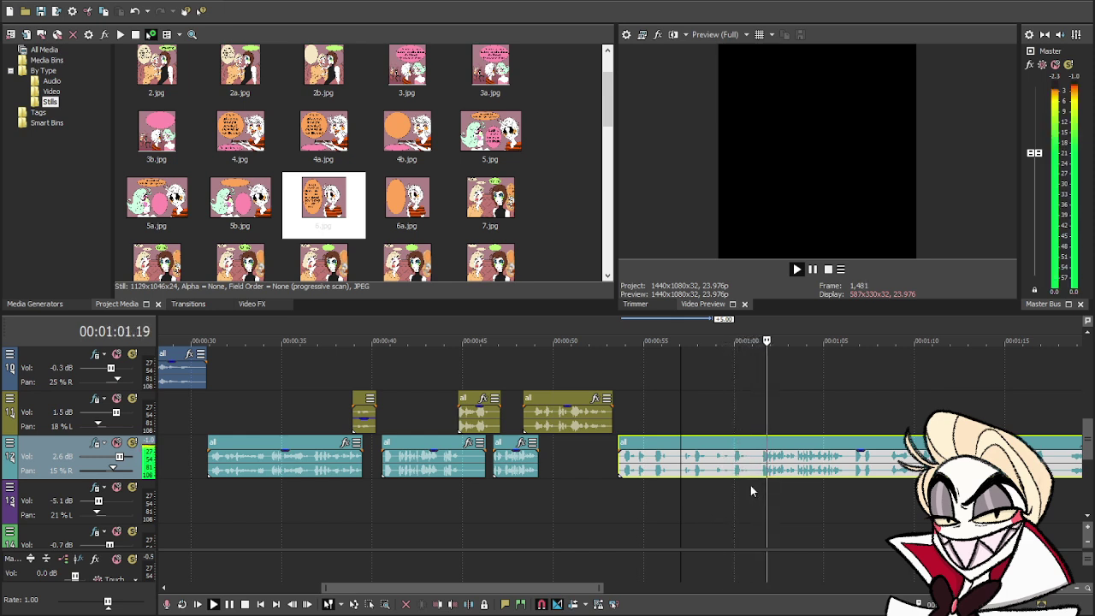
key(space)
click(621, 472)
key(space)
key(space)
click(637, 480)
key(s)
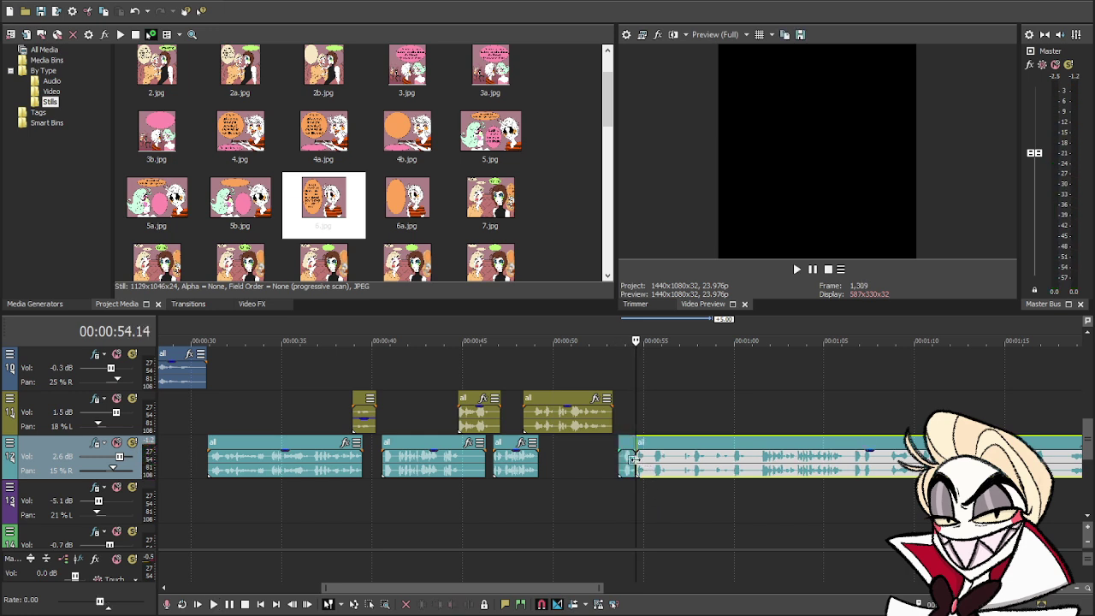
- Trim the unwanted beginning off the part after the split, move it back 6.16 against the cut and replay the line
click(632, 460)
drag(637, 462, 671, 471)
click(614, 417)
key(space)
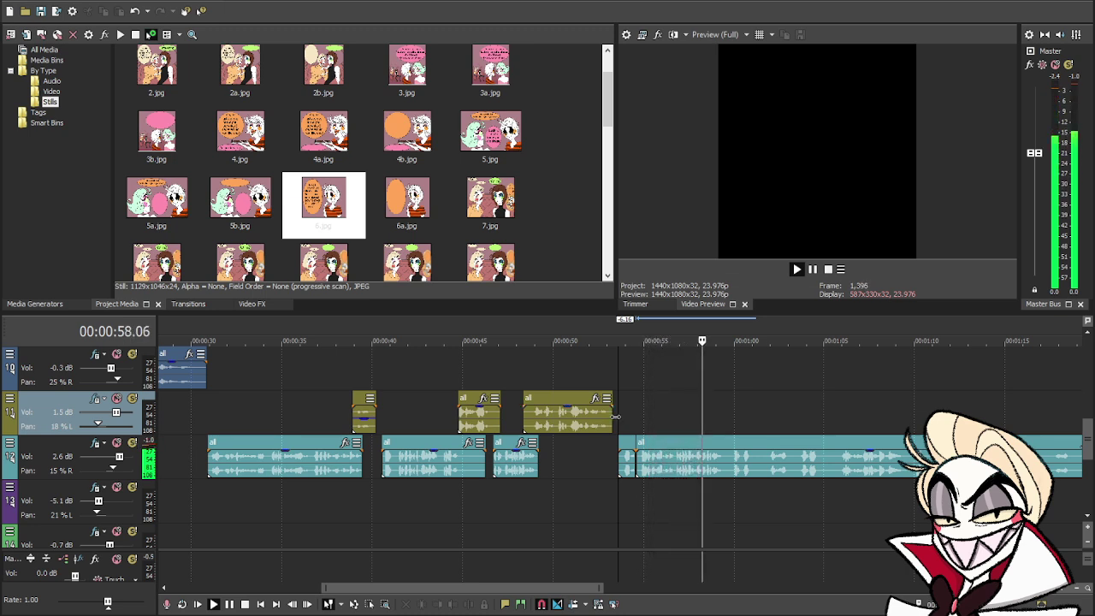
- Split the remaining track 12 part at 00:00:59.17 and again at 00:01:01.08, playing the section in between
click(813, 269)
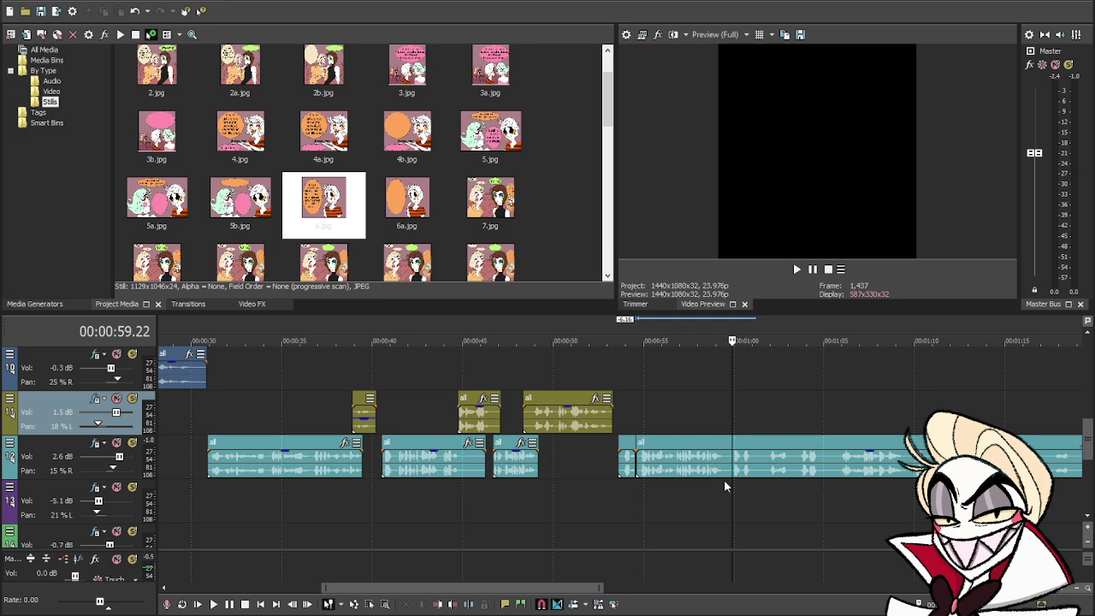
click(729, 476)
key(s)
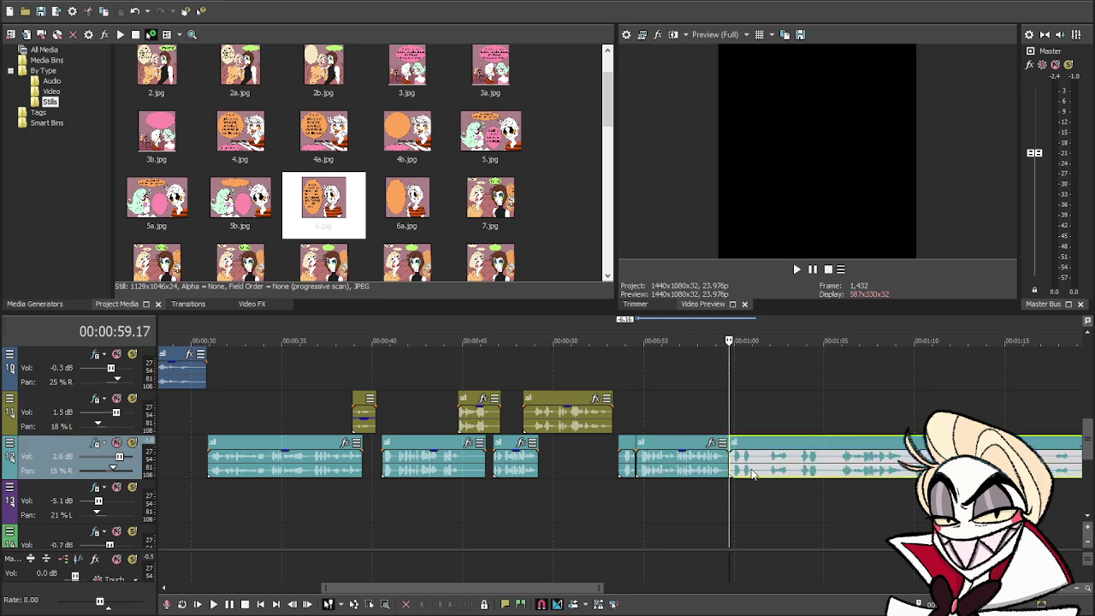
key(space)
key(space)
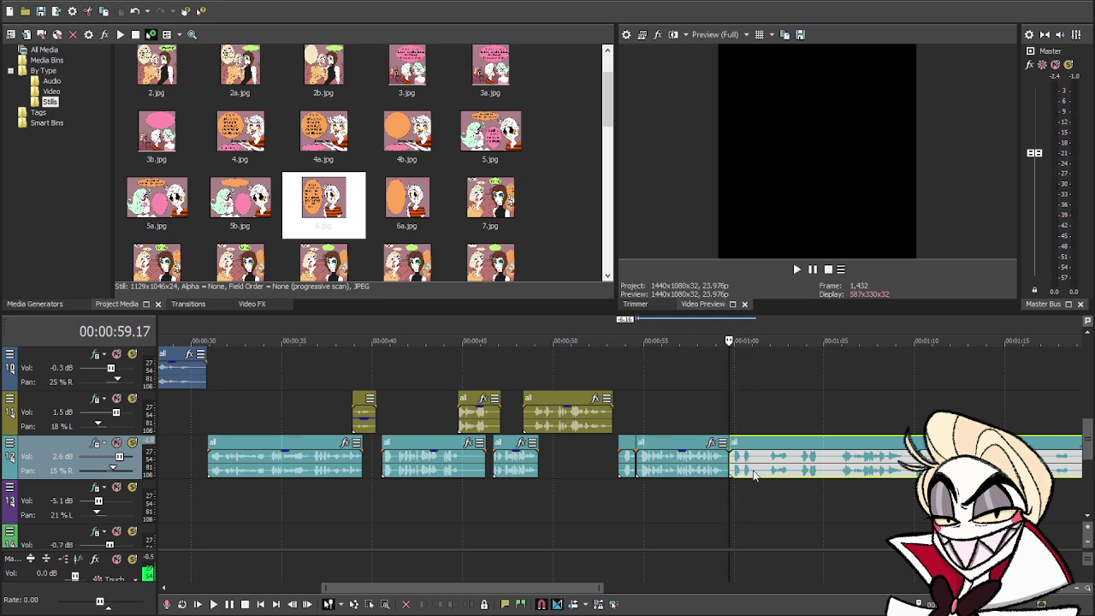
click(758, 471)
key(s)
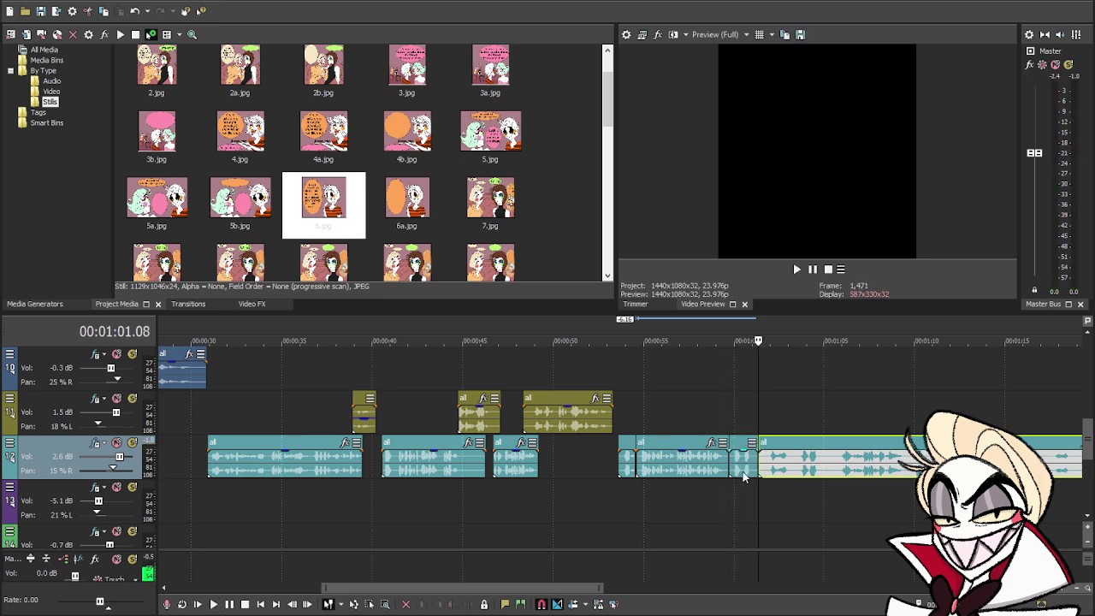
- Move the piece between the two splits from track 12 up to track 9, keeping its start at 00:00:59.17
click(744, 477)
drag(744, 478, 747, 385)
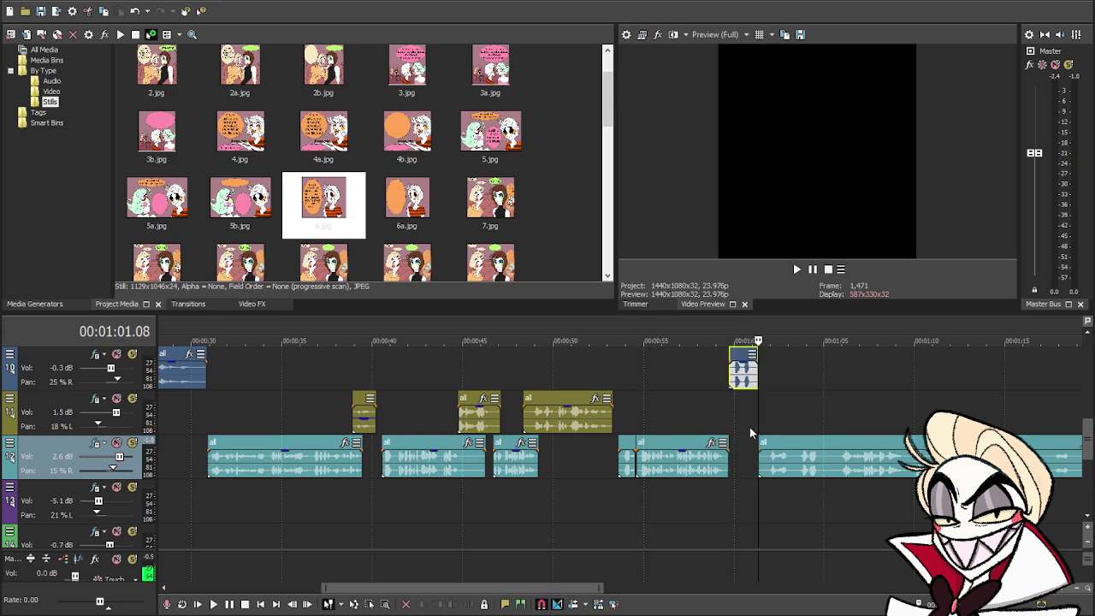
scroll(750, 429, up, 2)
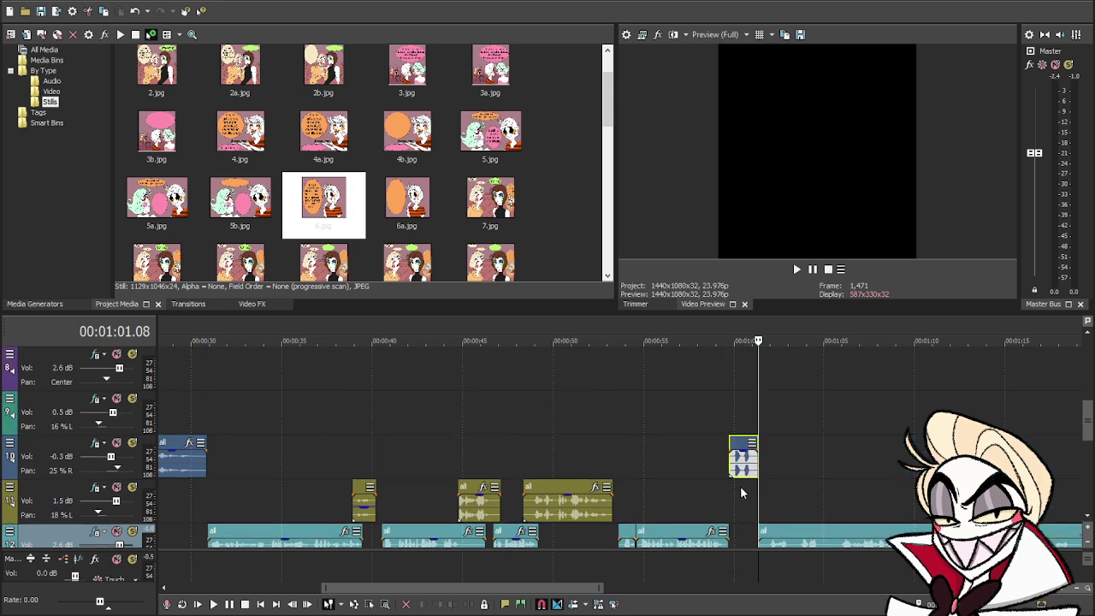
drag(742, 472, 744, 421)
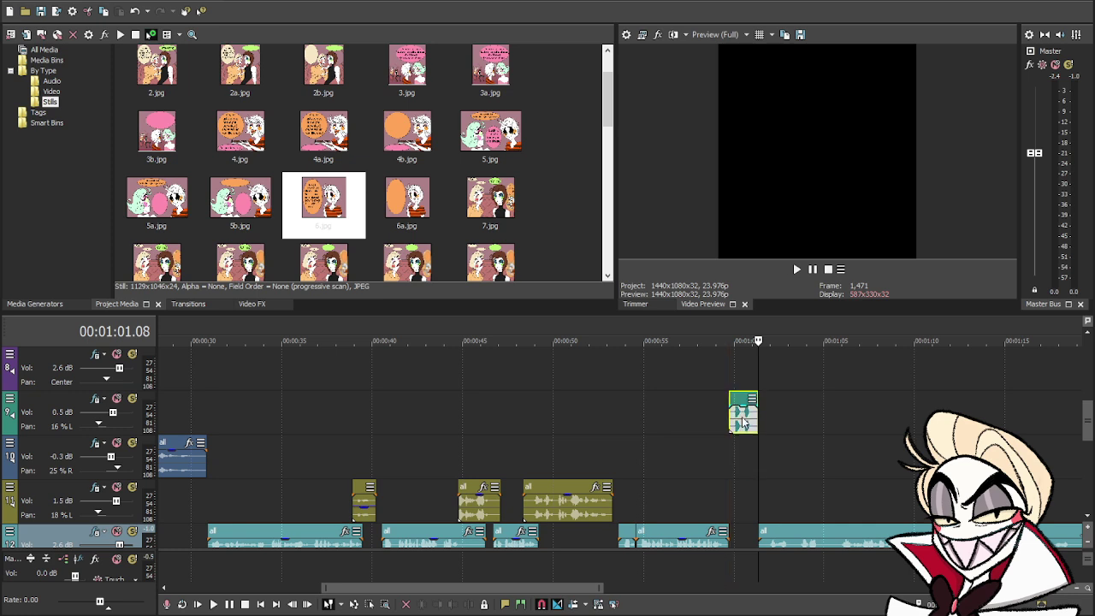
- Extend 6 on track 6 by 0.22 so that it ends at 00:00:59.17, where the track 9 piece starts
scroll(684, 453, up, 3)
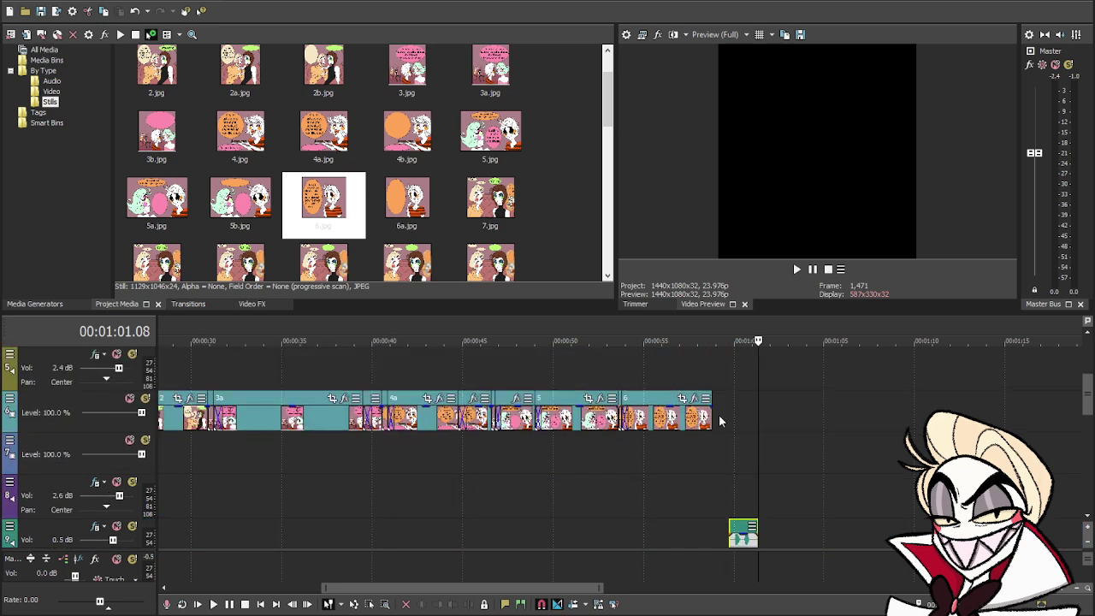
click(711, 420)
drag(711, 419, 724, 421)
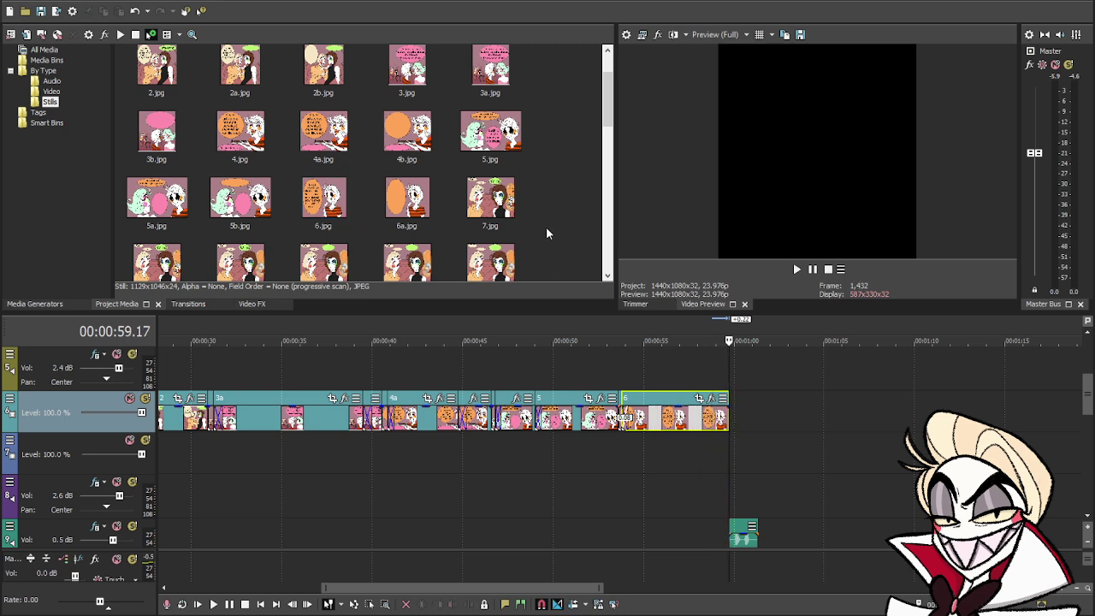
- Add 7e.jpg to track 6 directly after 6 at 00:00:59.17 and shorten it by 4.02
click(530, 266)
scroll(539, 256, down, 3)
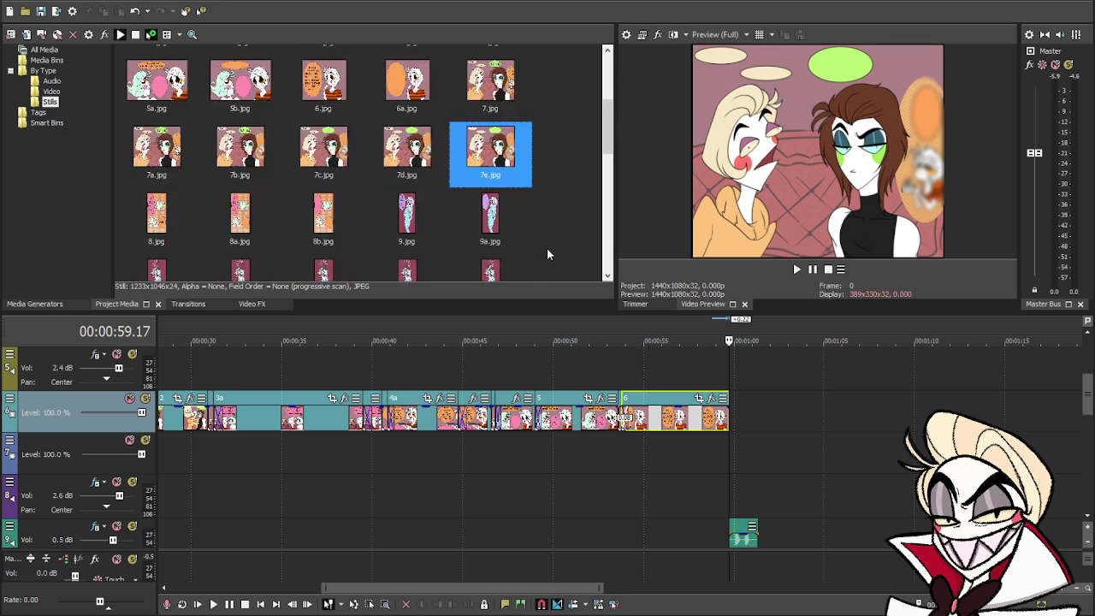
drag(518, 186, 739, 429)
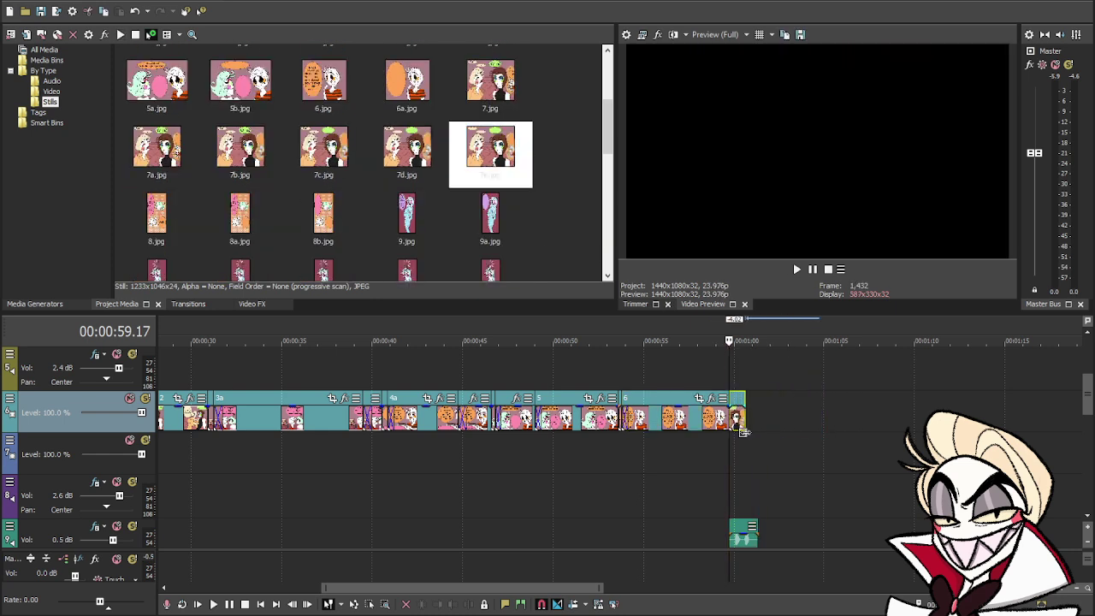
- Add 7d.jpg to track 6 at 00:01:00.01, overlapping 7e, and trim the ends of both stills, 7d to about 00:01:00.19
click(737, 430)
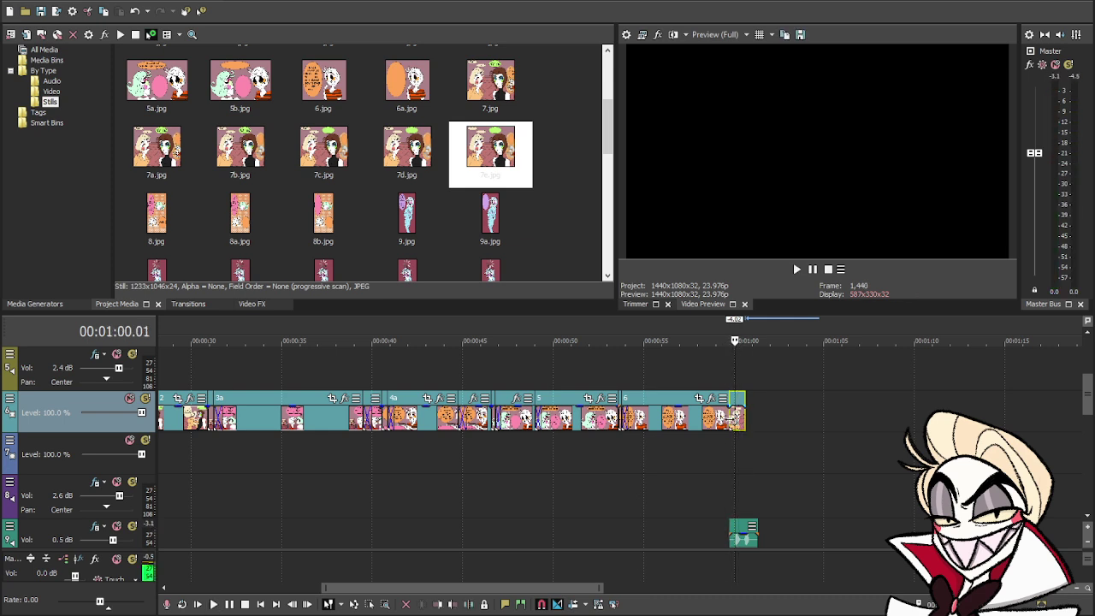
drag(402, 150, 740, 438)
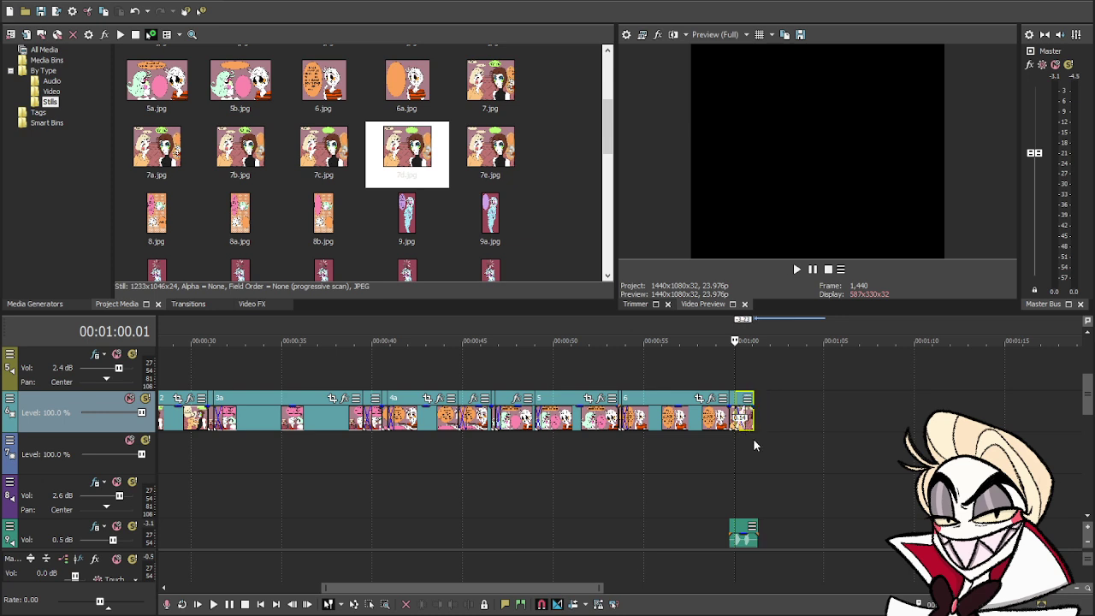
scroll(748, 524, up, 5)
drag(688, 422, 643, 419)
drag(764, 421, 723, 425)
- Add 7c.jpg to track 6 at about 00:01:00.13, overlapping 7d, play the dialogue from 00:00:59.17 and select 7c
drag(323, 149, 696, 428)
click(563, 446)
key(space)
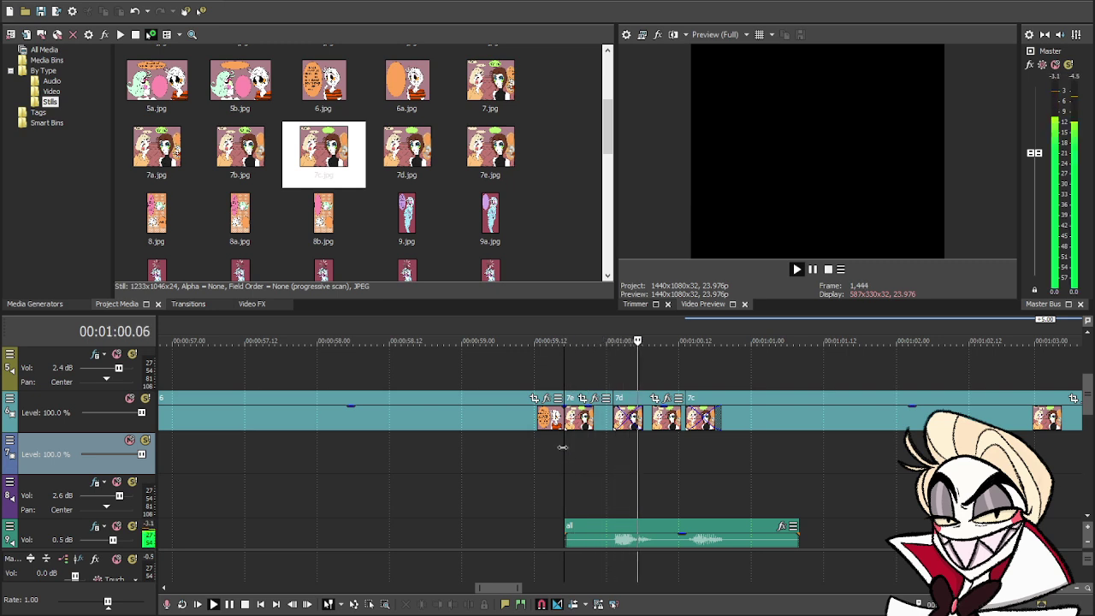
key(space)
click(747, 428)
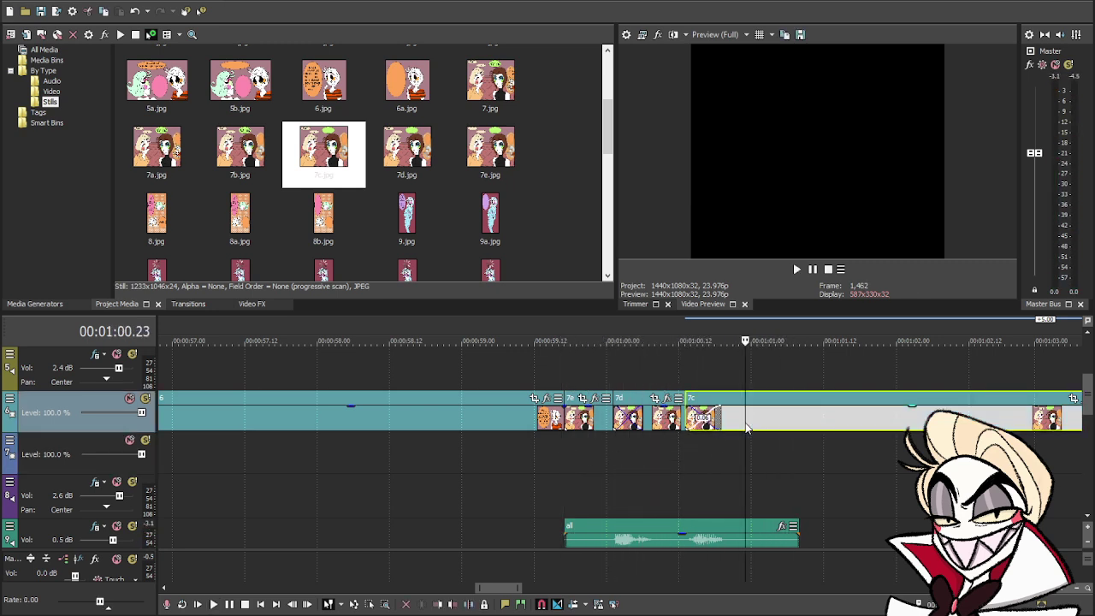
scroll(789, 467, down, 4)
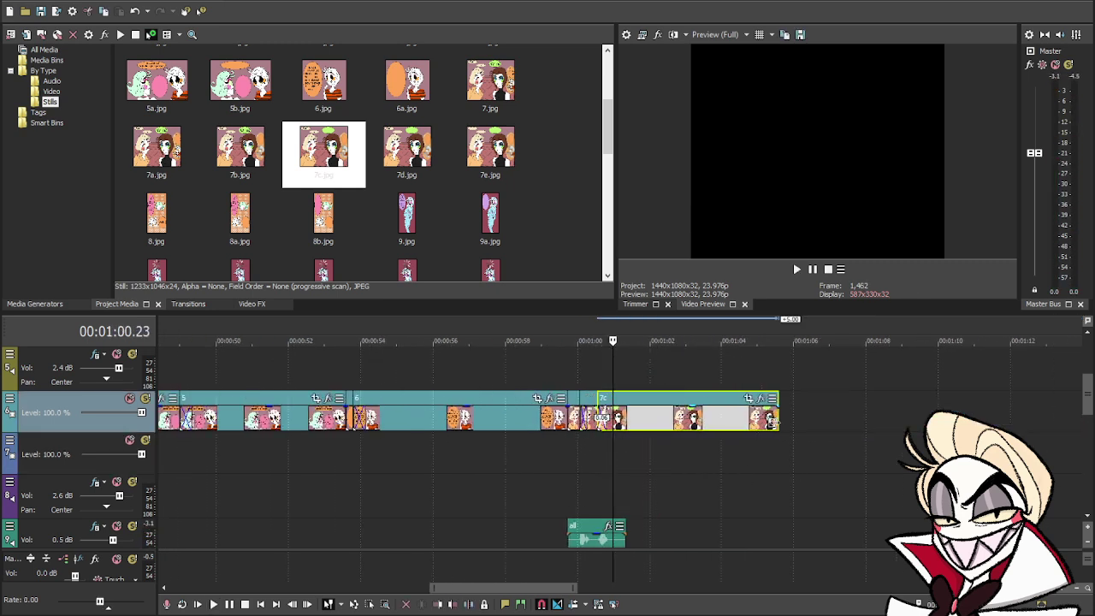
- Shorten 7c on track 6 by 4.09 and add 7b.jpg at 00:01:00.23, overlapping the end of 7c
drag(771, 419, 616, 442)
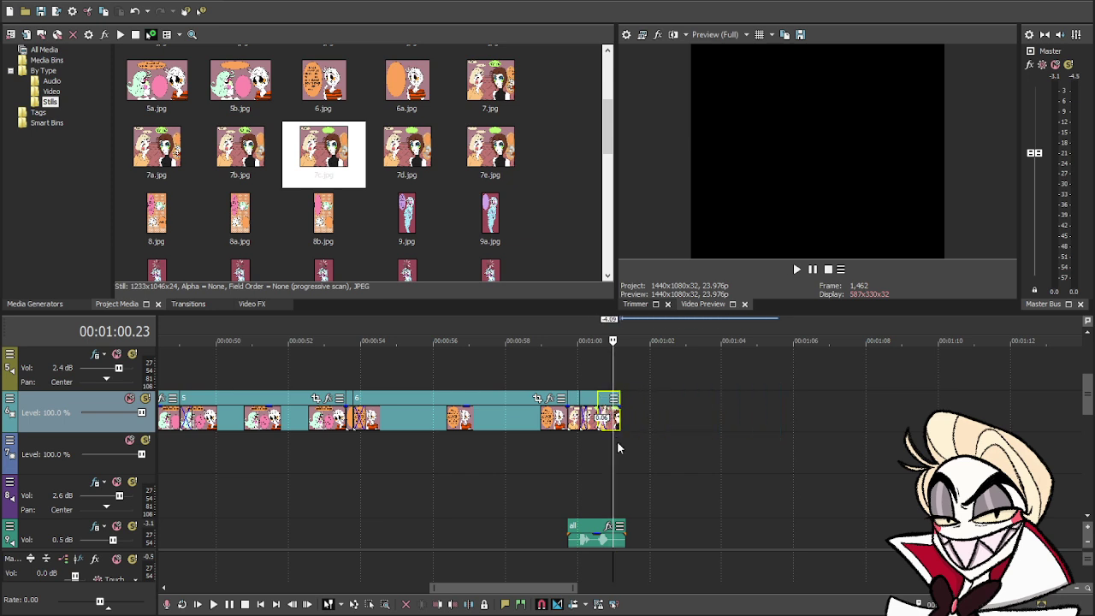
drag(240, 151, 618, 432)
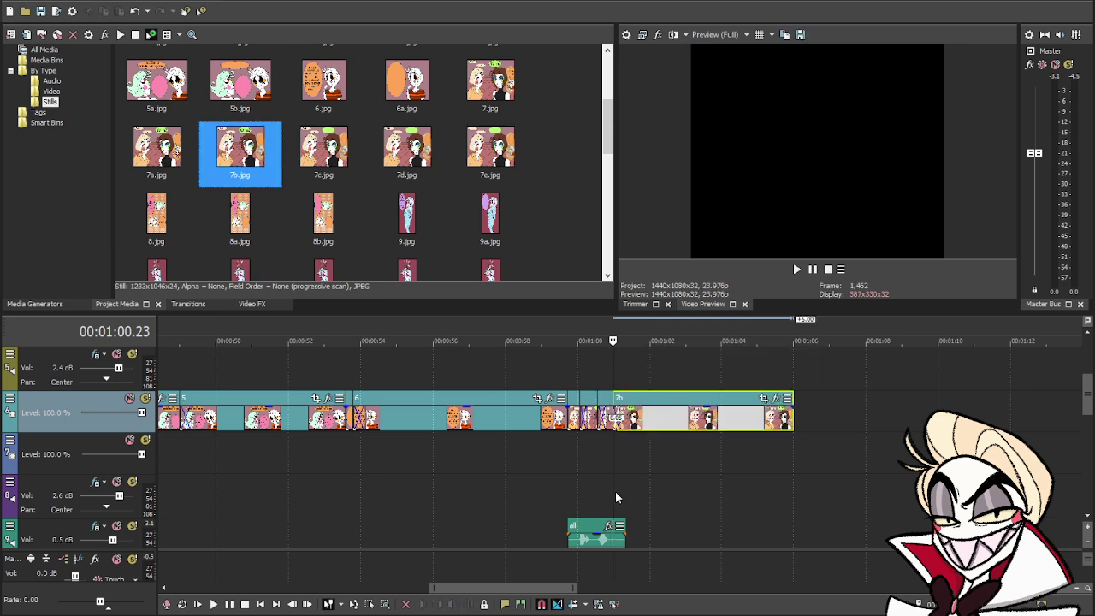
- Move the remaining voice audio from track 12 up to track 10, starting at 00:01:00.23, and play it
scroll(605, 494, down, 5)
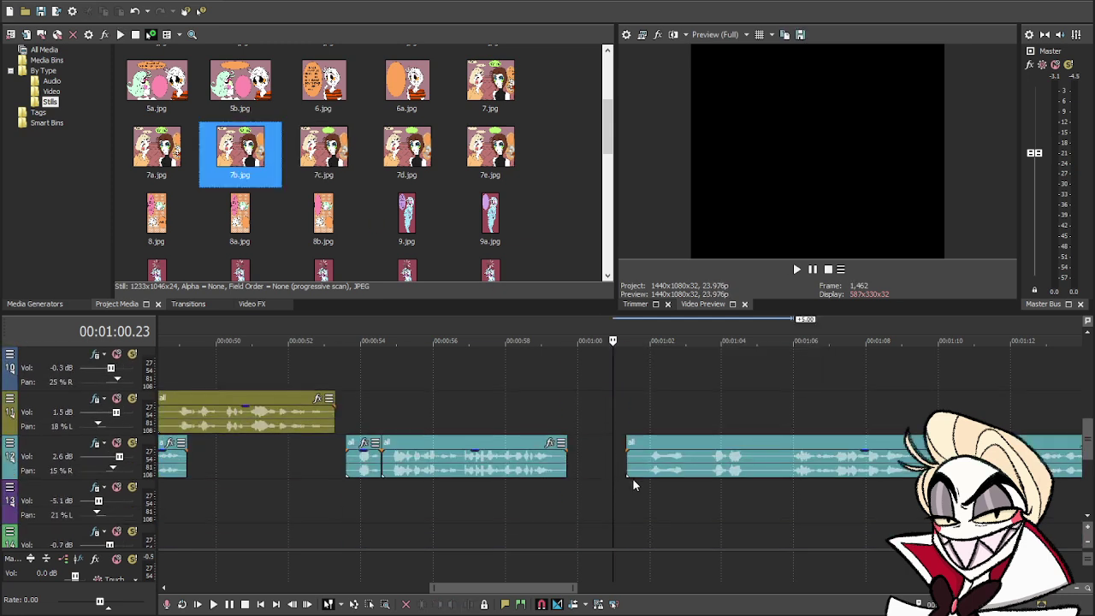
drag(628, 465, 643, 358)
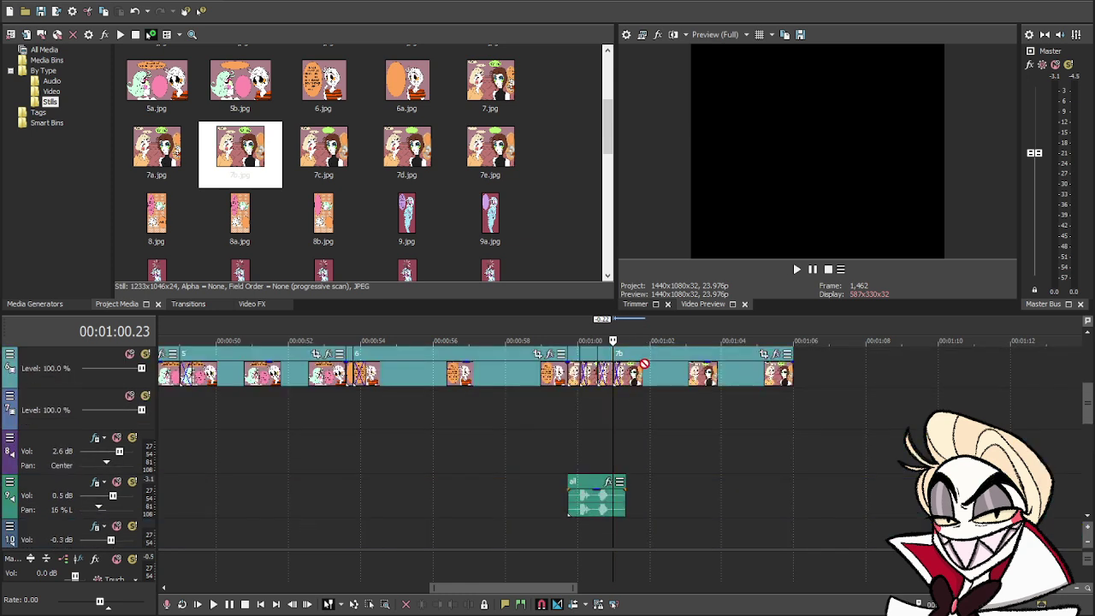
drag(650, 426, 640, 473)
key(space)
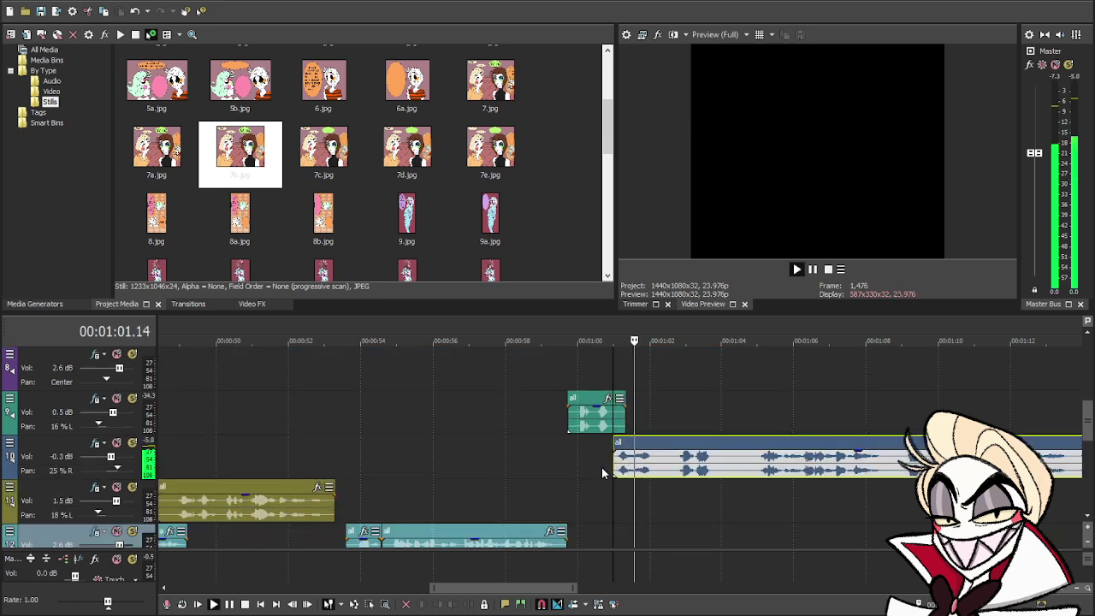
- Split the track 10 audio at 00:01:02.04 and move the remainder to track 12, starting where the track 9 piece ends
key(Return)
click(668, 475)
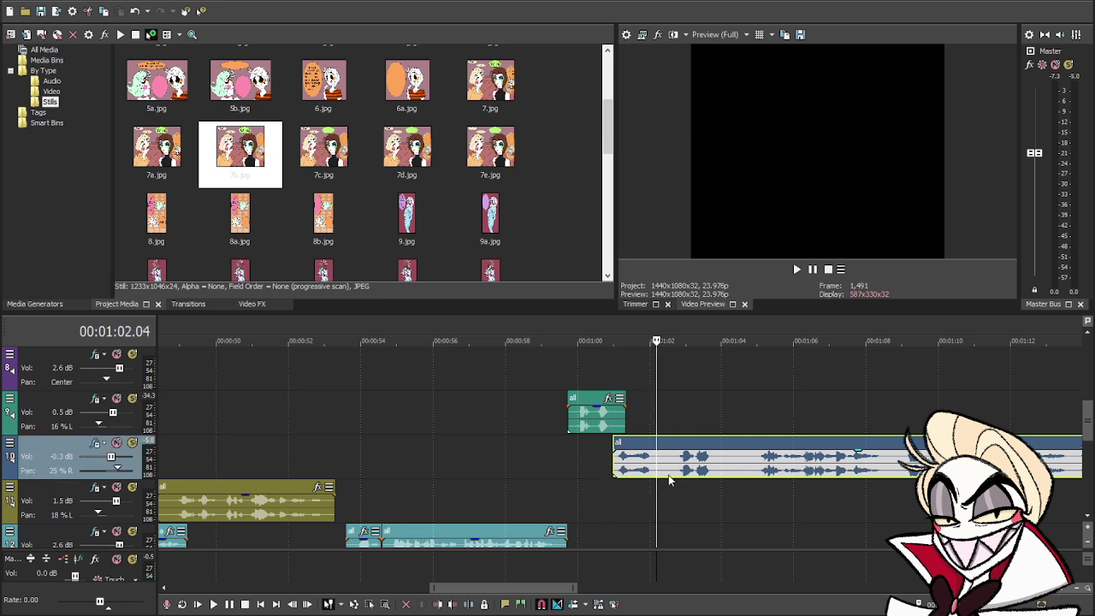
key(s)
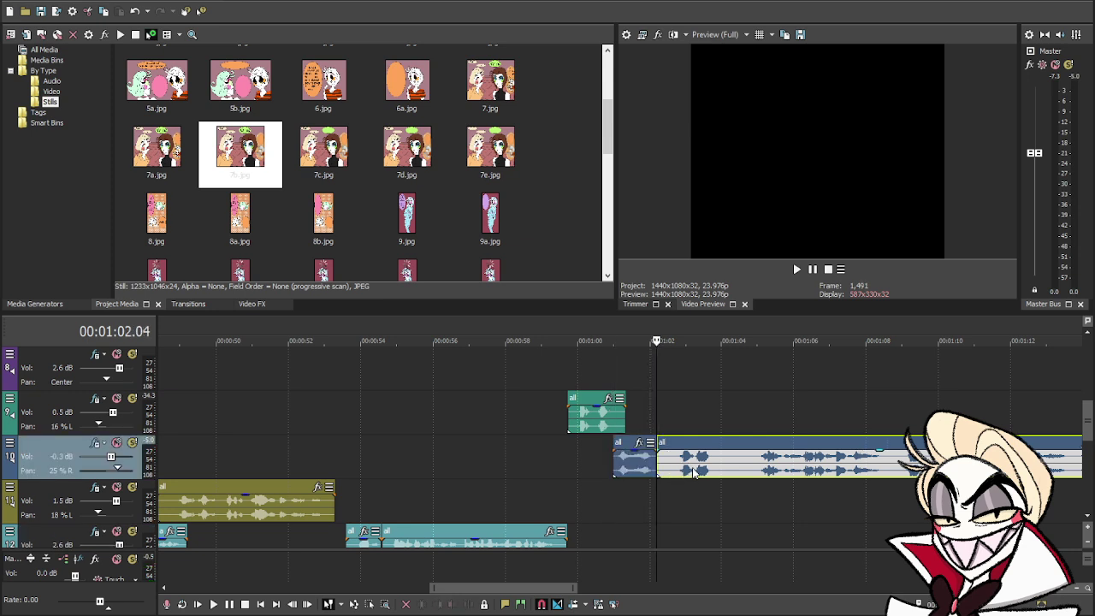
scroll(695, 473, down, 2)
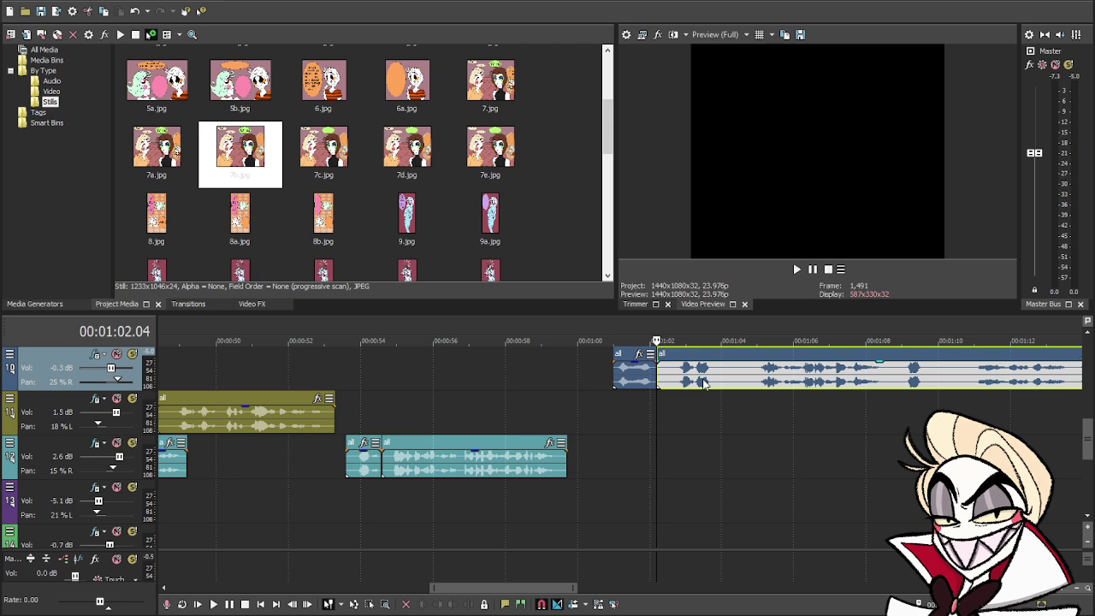
drag(704, 384, 686, 472)
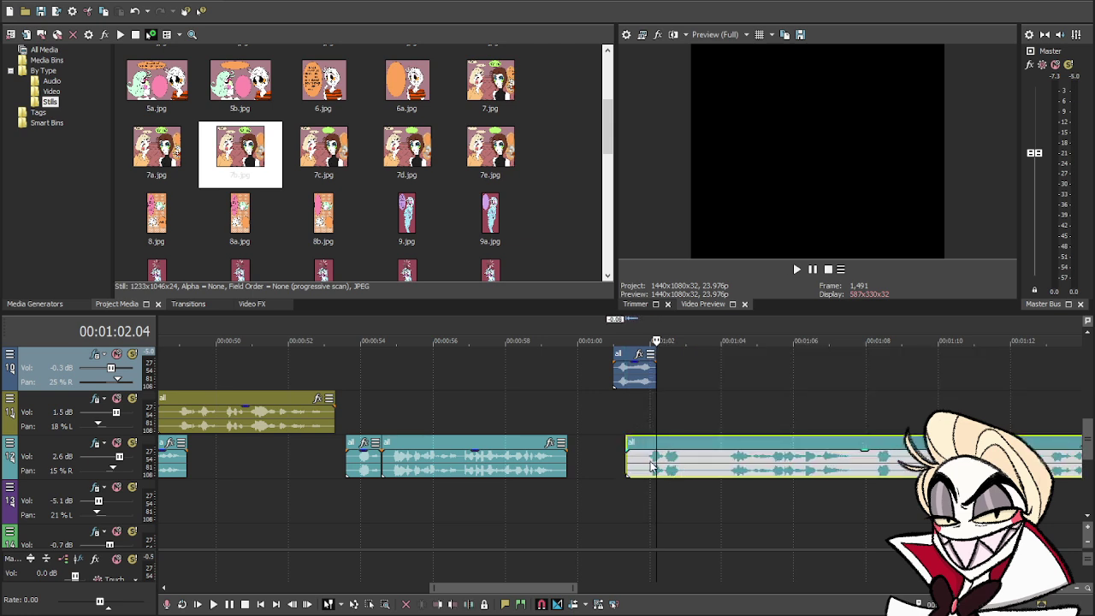
- Trim the end of 7b on track 6 so that it ends together with the track 10 voice piece
click(648, 468)
scroll(670, 463, up, 1)
scroll(670, 457, up, 3)
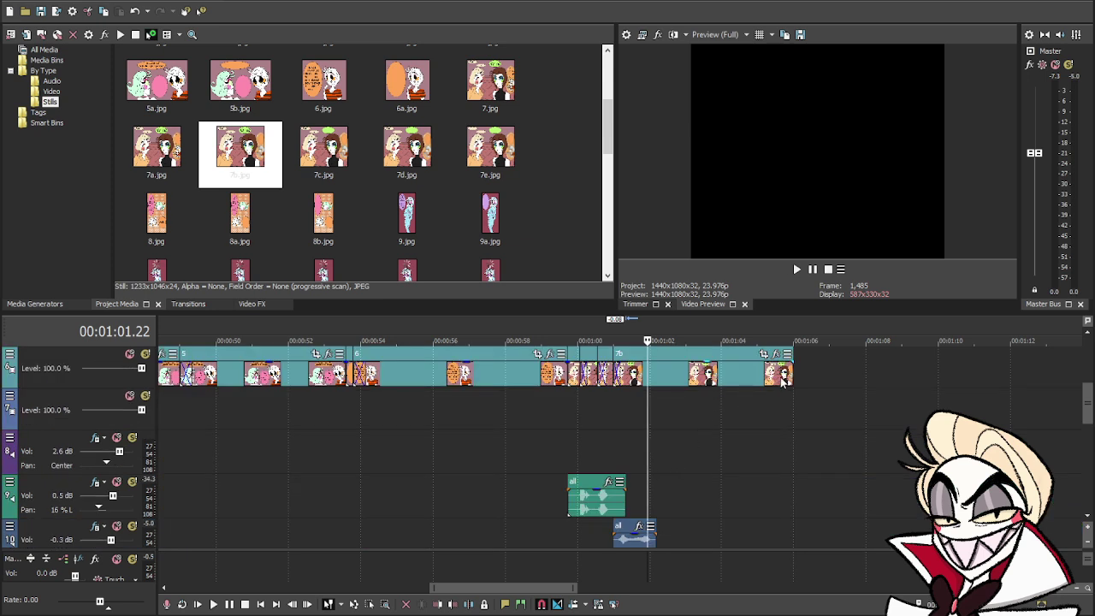
drag(792, 373, 659, 394)
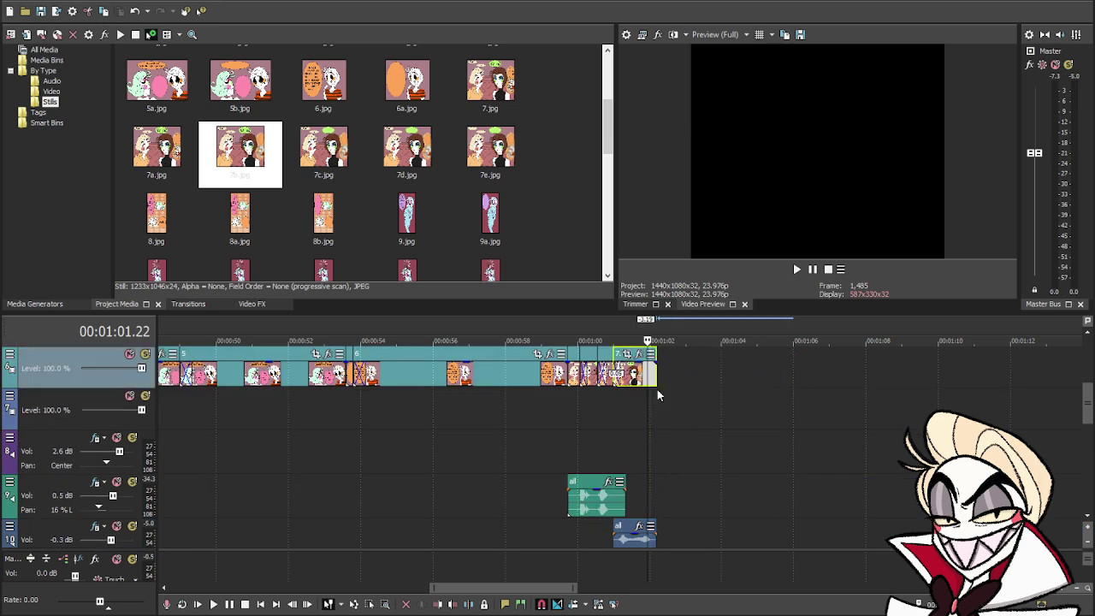
- Add 7a.jpg to track 6 at 00:01:01.22, overlapping 7b, shorten it by 3.14 and play the dialogue from 00:00:59.17
drag(163, 150, 655, 381)
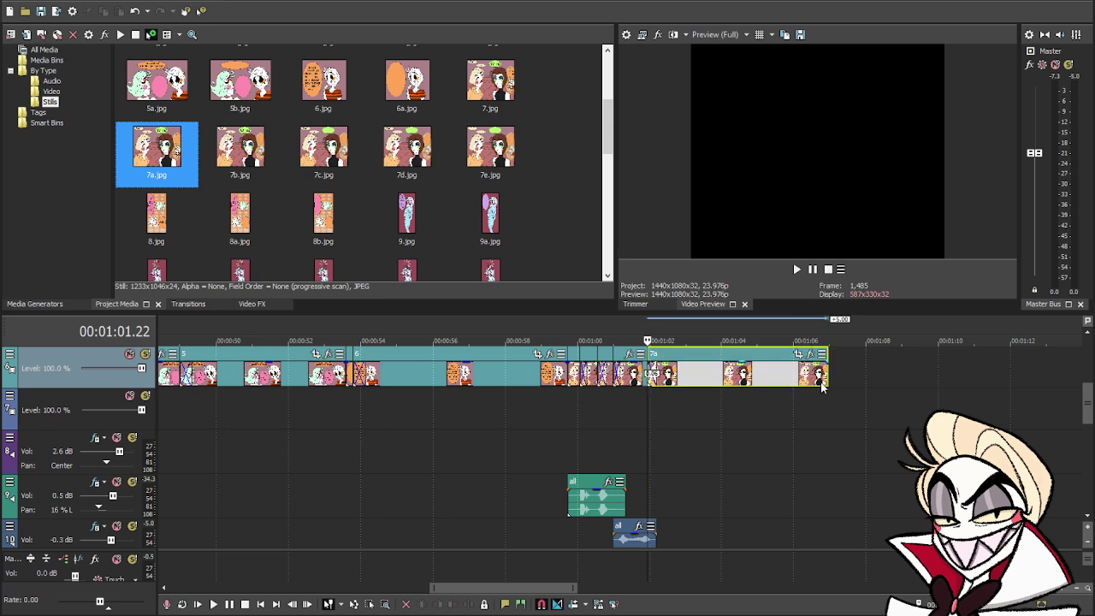
drag(826, 377, 698, 392)
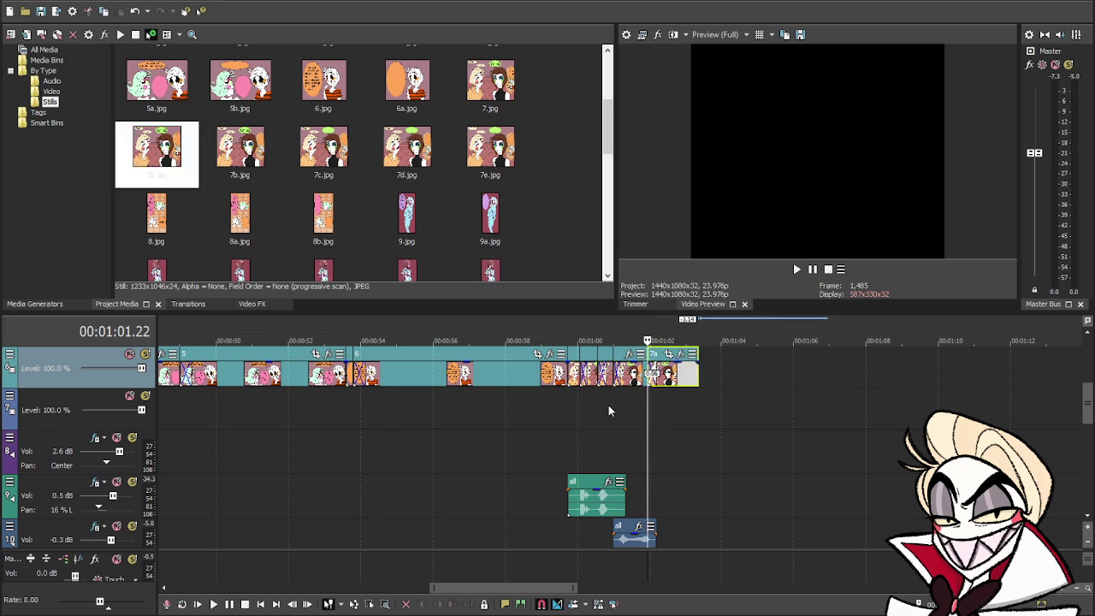
click(565, 406)
key(space)
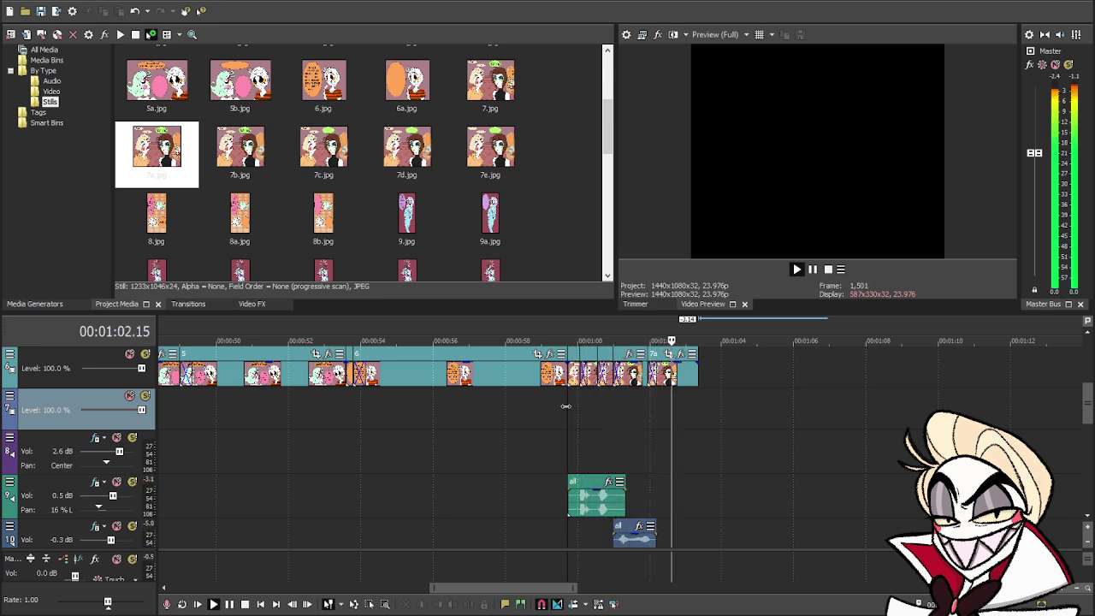
key(space)
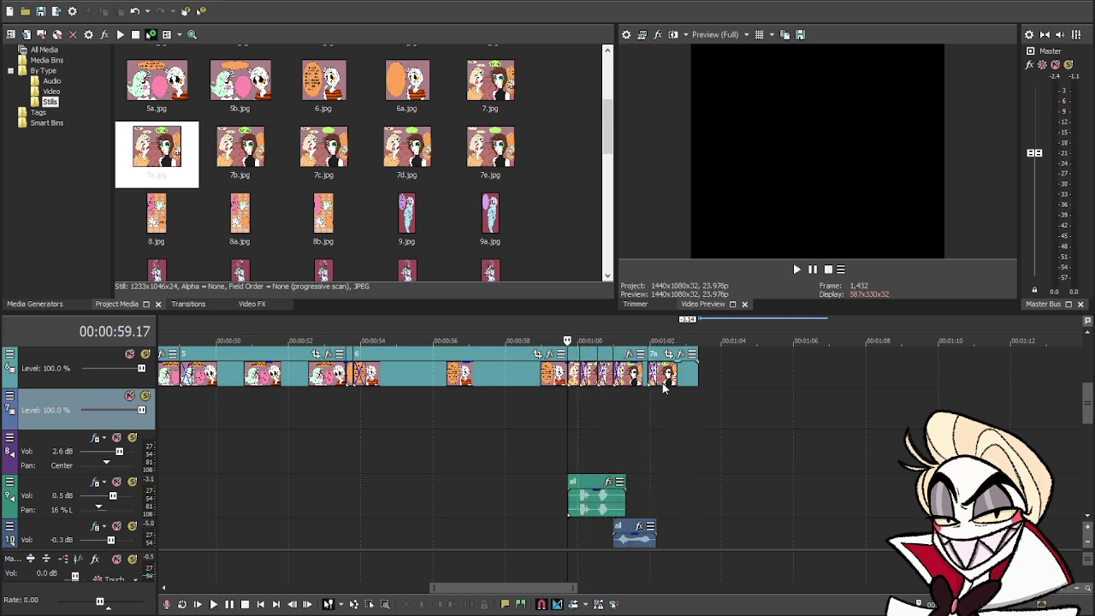
- Move 7a on track 6 earlier by 0.05 and trim its end by 0.22
click(663, 384)
key(space)
key(space)
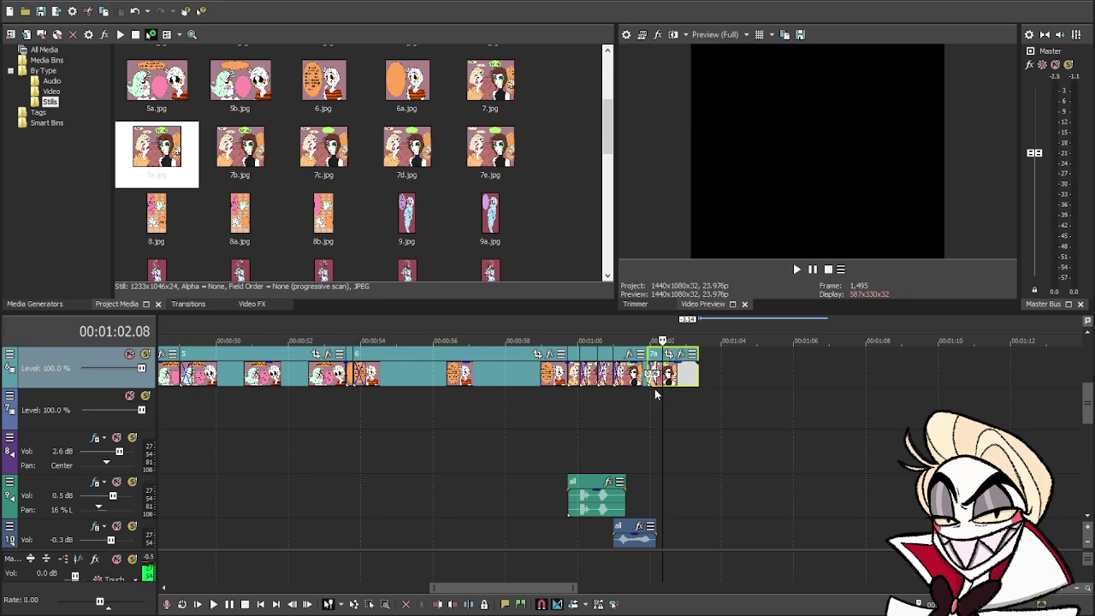
click(645, 392)
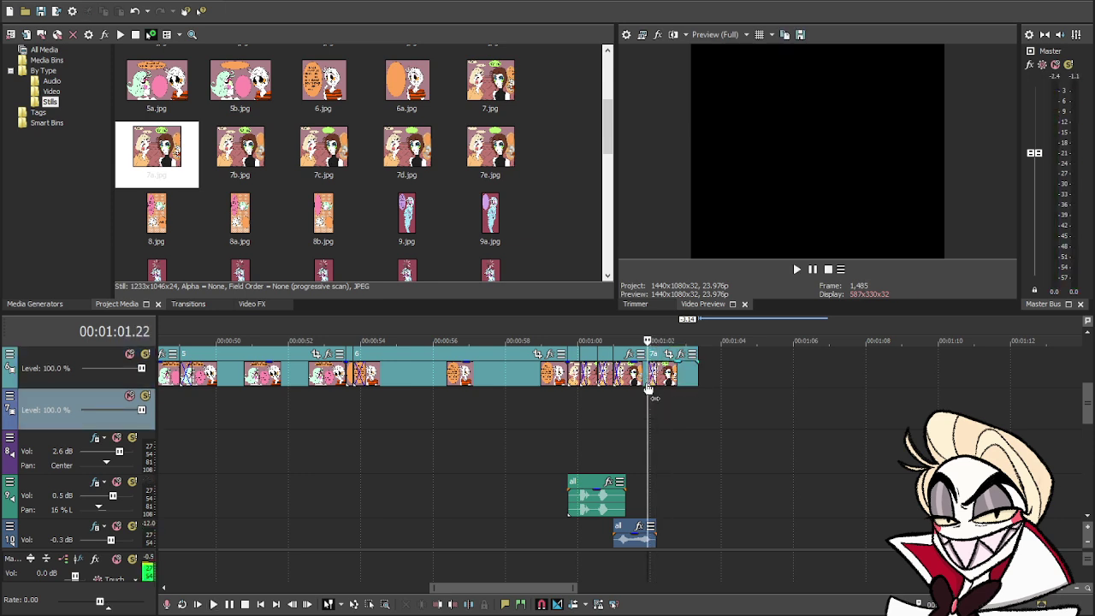
scroll(648, 418, up, 4)
mouse_move(629, 378)
mouse_down()
mouse_move(616, 381)
mouse_move(649, 384)
mouse_up()
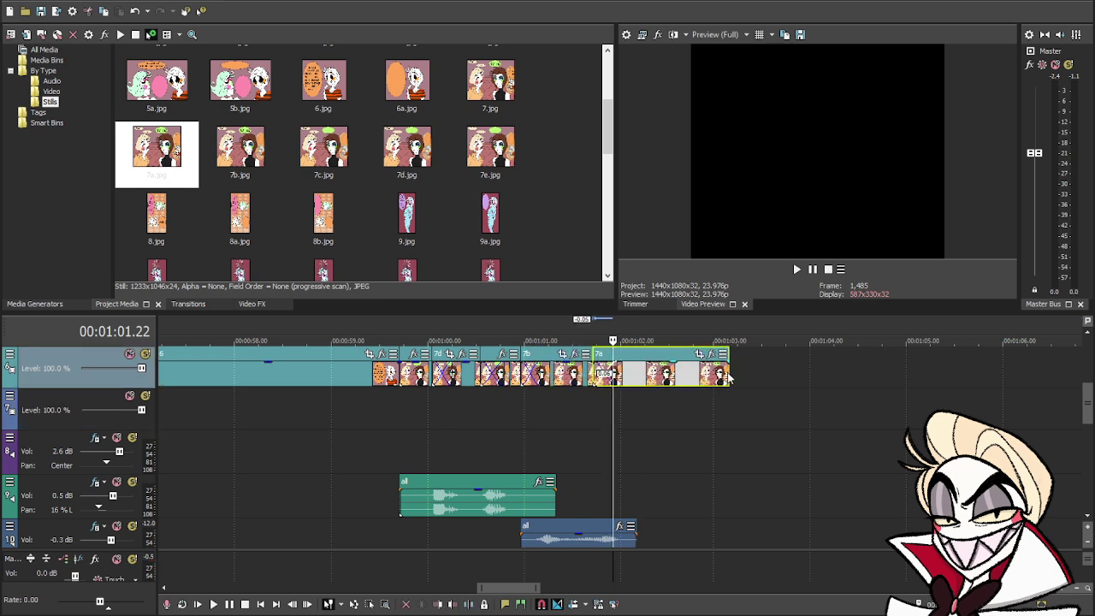
drag(726, 376, 638, 386)
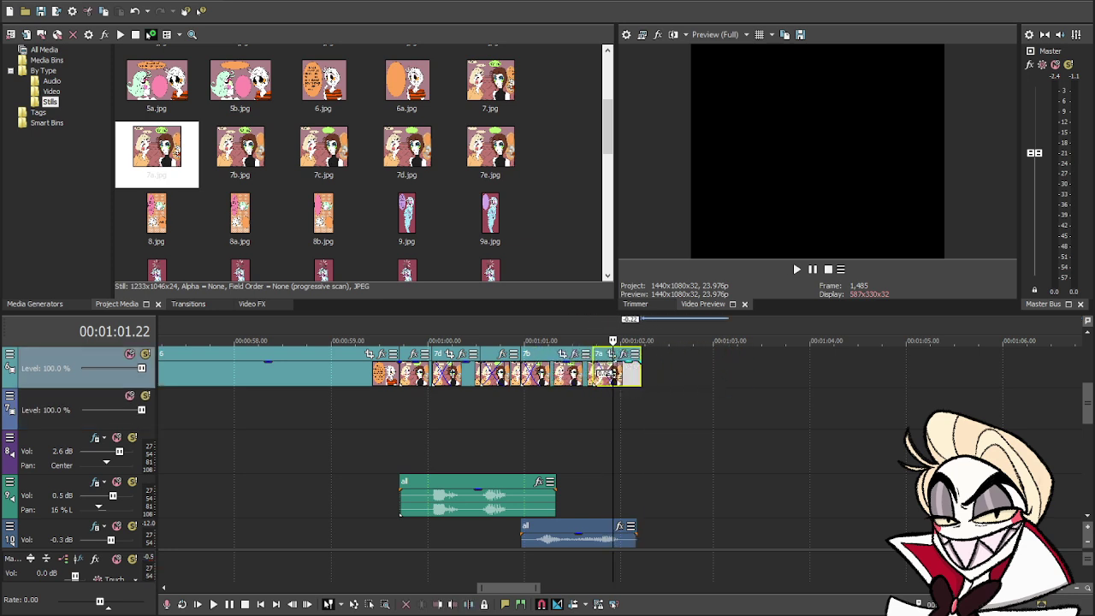
- Add 7.jpg to track 6 at about 00:01:02, overlapping 7a, and shorten it by 3.23 so that it ends at 00:01:03.01
drag(489, 82, 627, 390)
click(587, 396)
key(space)
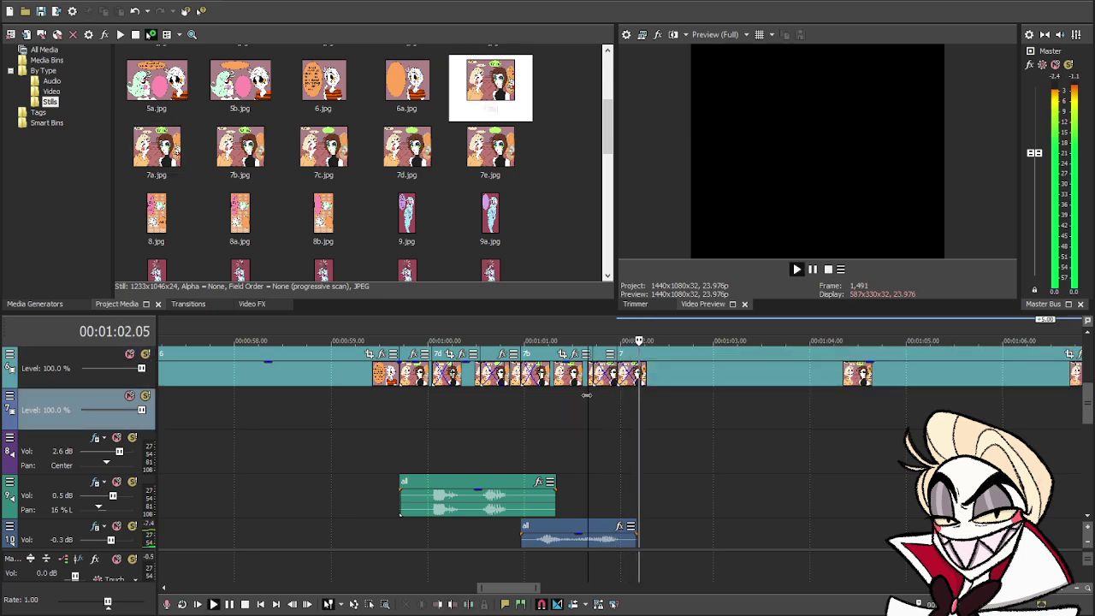
key(space)
click(722, 376)
scroll(808, 399, down, 3)
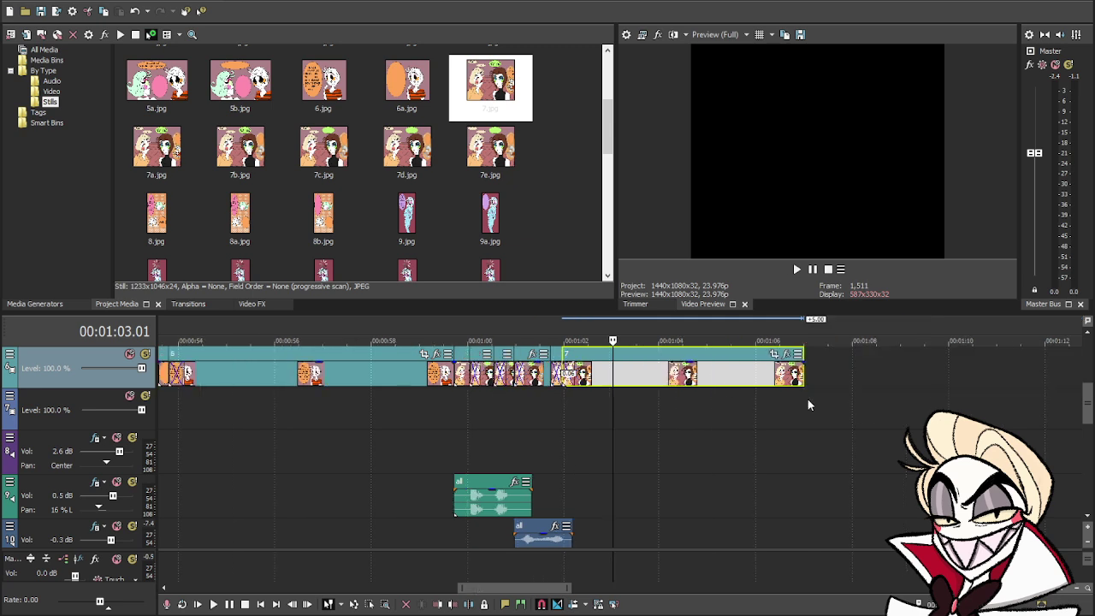
drag(808, 386, 685, 387)
- Split the track 12 voice audio at 00:01:03.01 and play the remainder from 00:01:04.01
scroll(641, 400, down, 4)
click(616, 456)
key(s)
click(661, 477)
key(space)
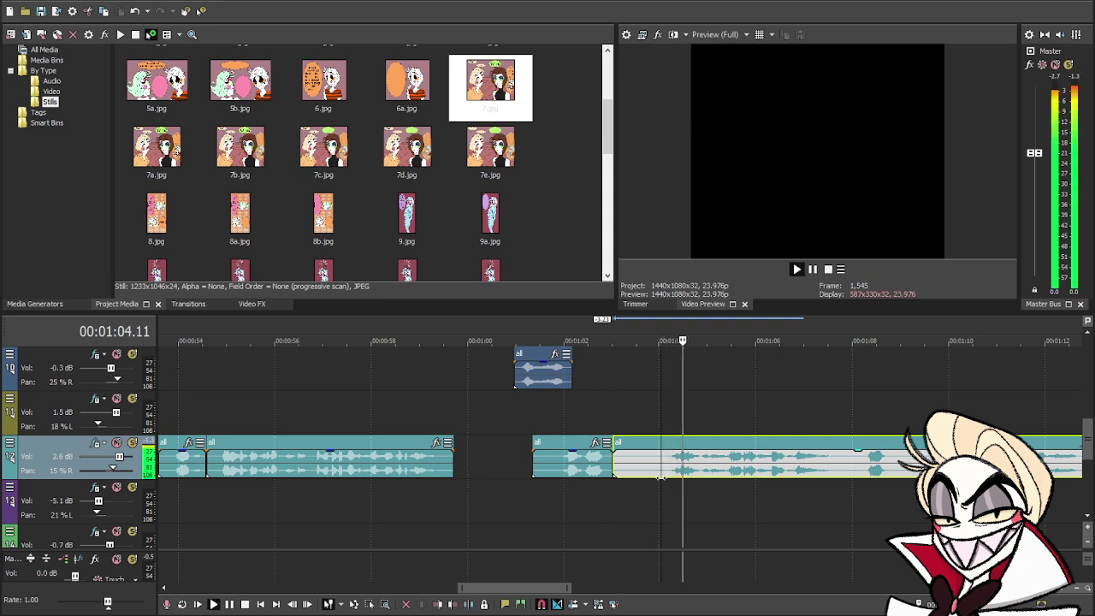
key(space)
- Move the remaining audio from track 12 to track 11 at about 00:01:03.05 and play the exchange from about 00:01:02
drag(618, 463, 617, 420)
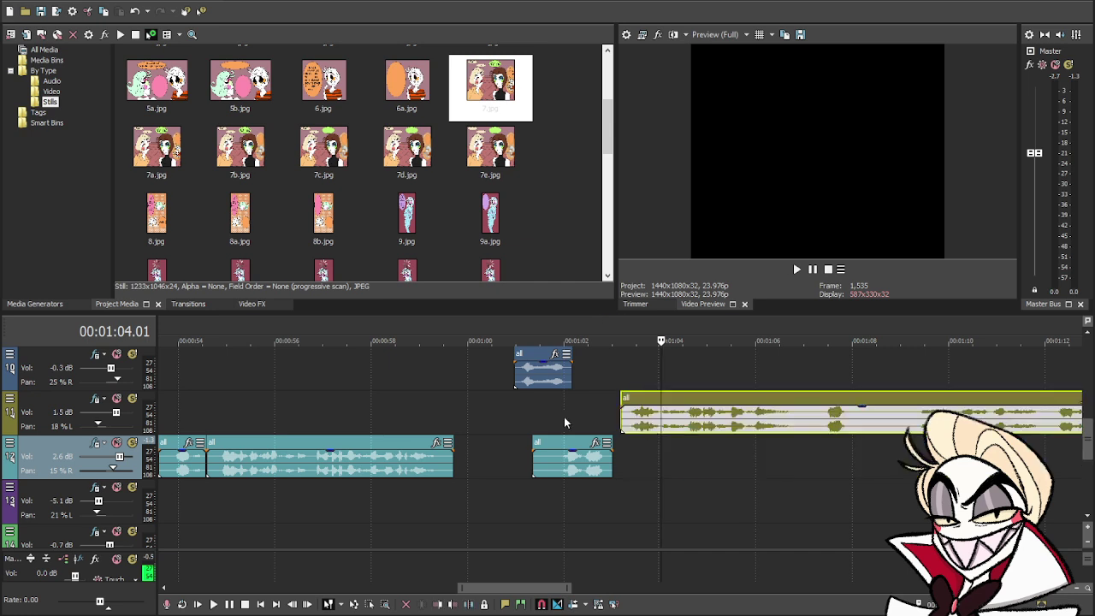
click(567, 421)
key(space)
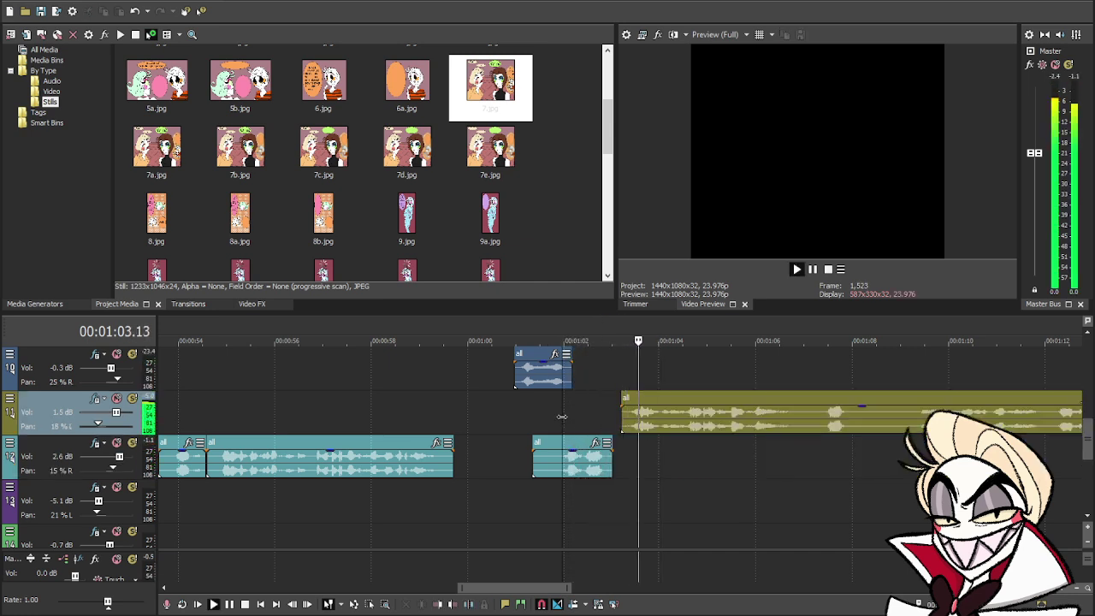
key(space)
- Add 8b.jpg to track 6 directly after 7 at 00:01:03.01 and shorten it to a fraction of a second
scroll(658, 484, up, 4)
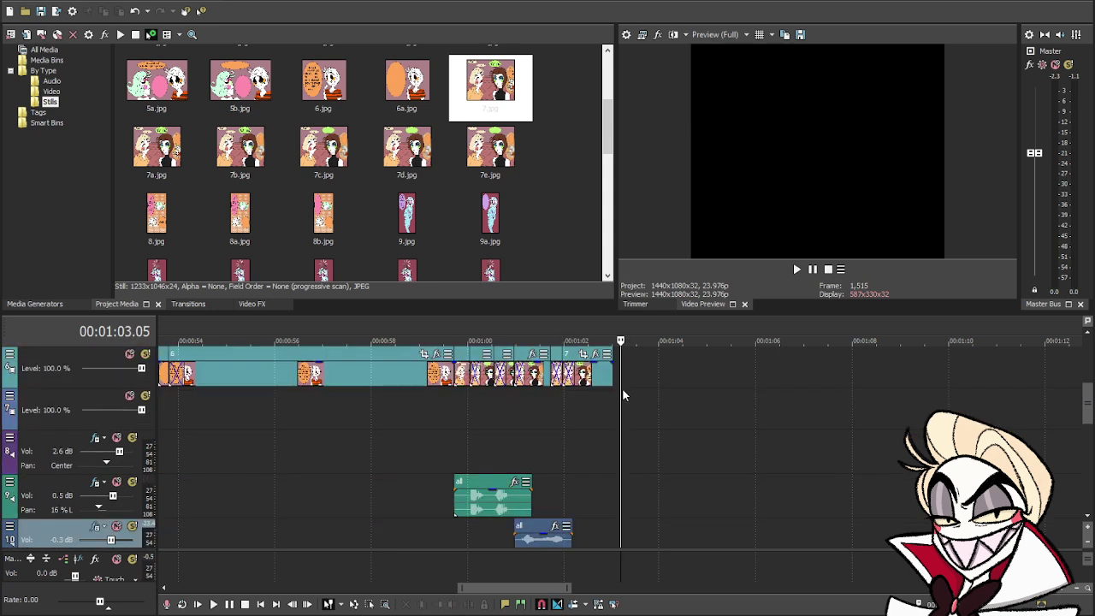
click(601, 373)
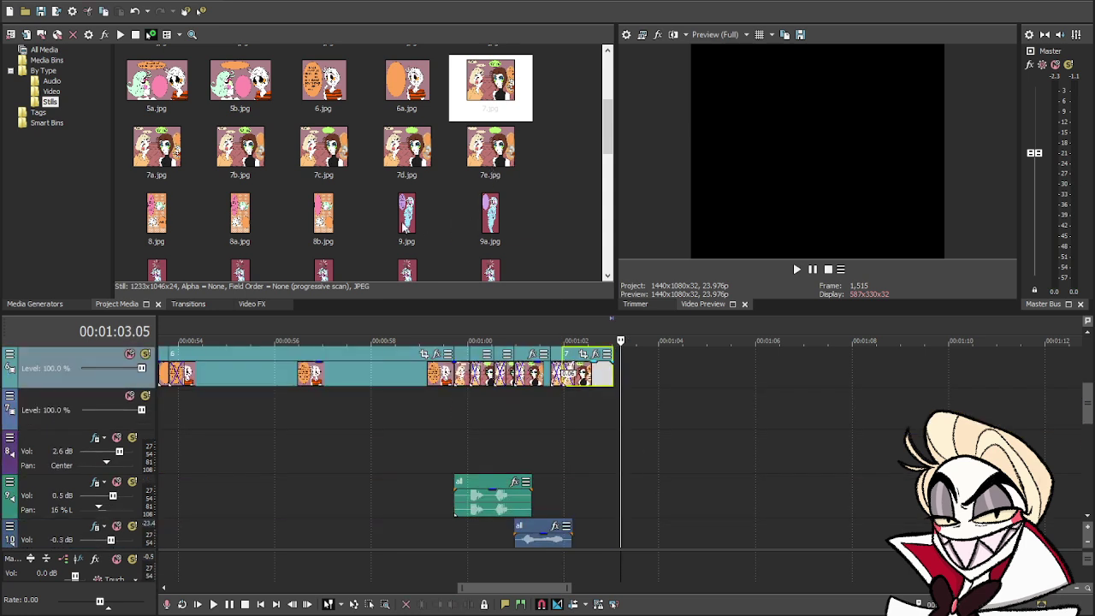
drag(323, 214, 615, 373)
drag(851, 377, 629, 395)
- Add 8a.jpg to track 6 at about 00:01:03.05, overlapping 8b, and play the dialogue from 00:01:03.01
drag(248, 220, 614, 405)
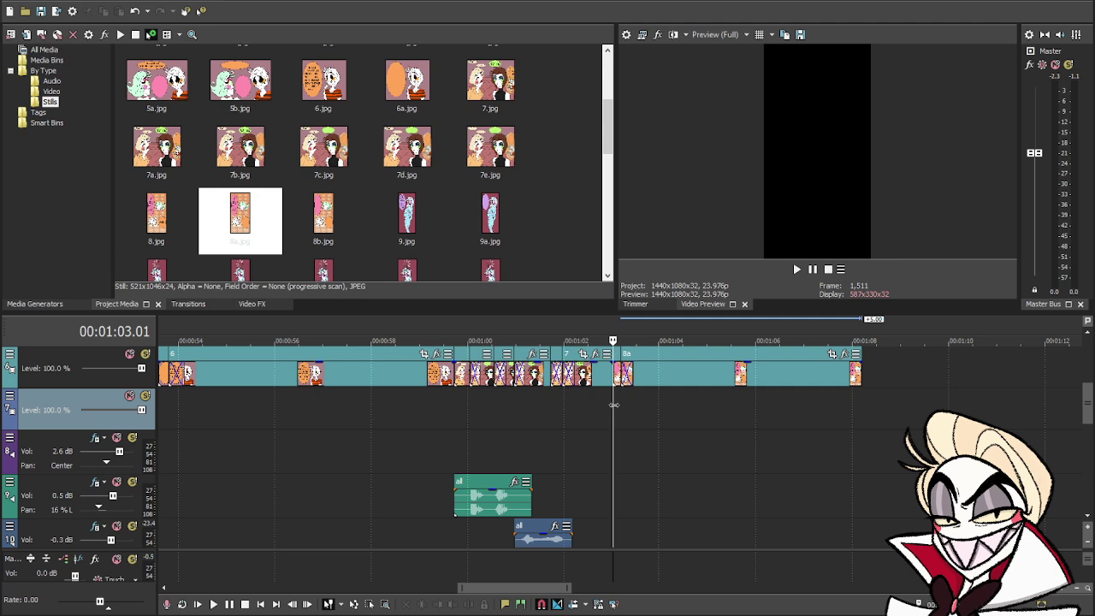
key(space)
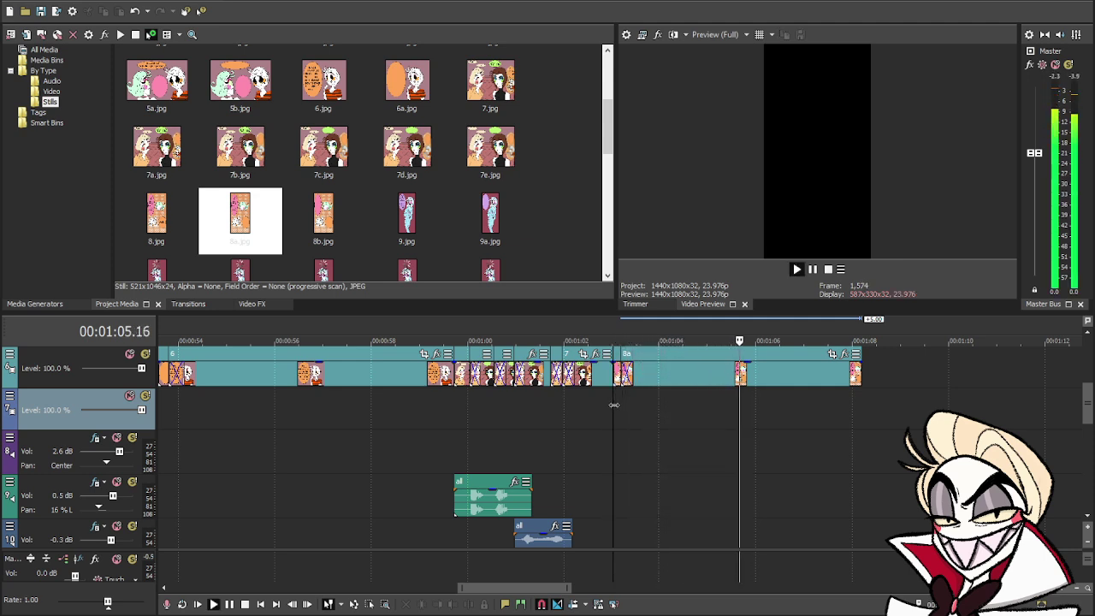
key(space)
- Trim the end of 8a to 00:01:06.12 and add 8.jpg to track 6 at about 00:01:06.07, overlapping it
click(781, 381)
key(space)
key(space)
drag(859, 375, 779, 375)
drag(163, 226, 774, 378)
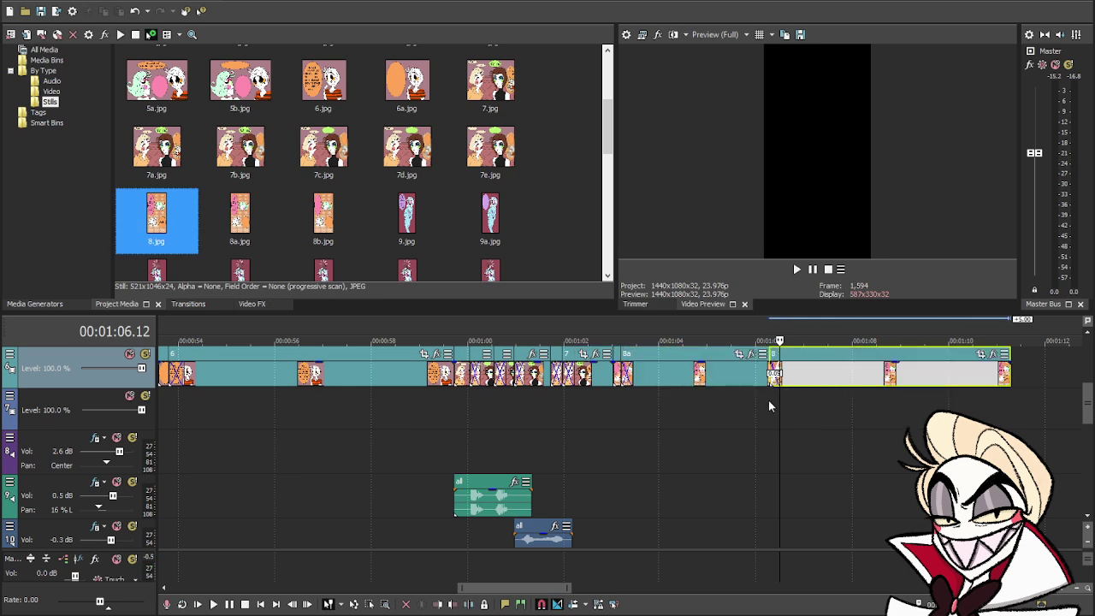
- Split the track 11 audio at 00:01:07.10 and move the remainder to track 12, starting at 00:01:06.07
click(770, 402)
scroll(826, 456, down, 4)
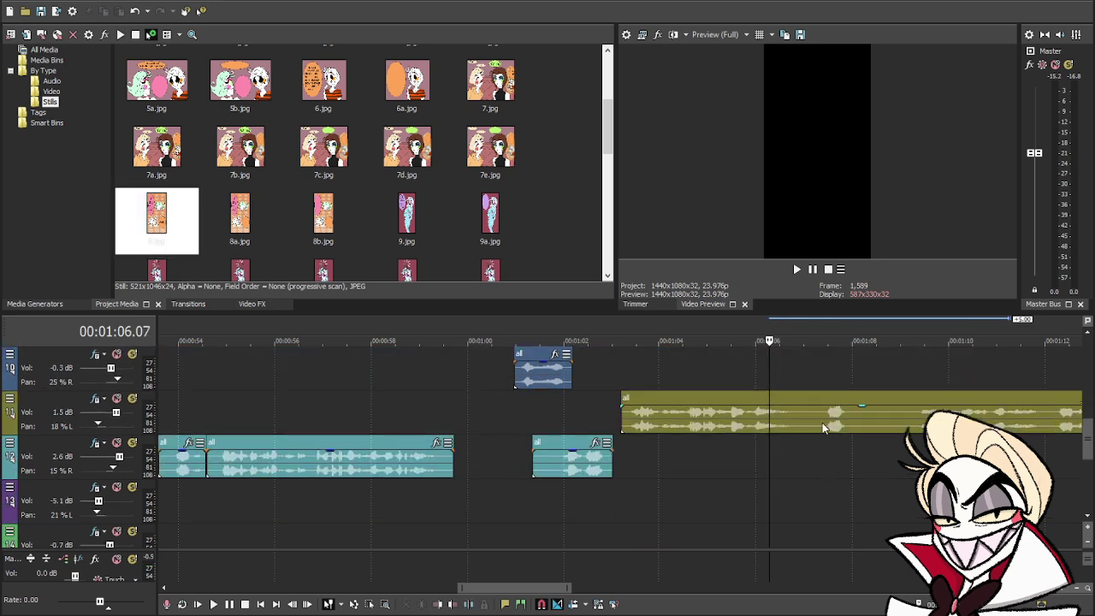
click(823, 423)
key(s)
drag(849, 433, 799, 465)
drag(799, 464, 782, 488)
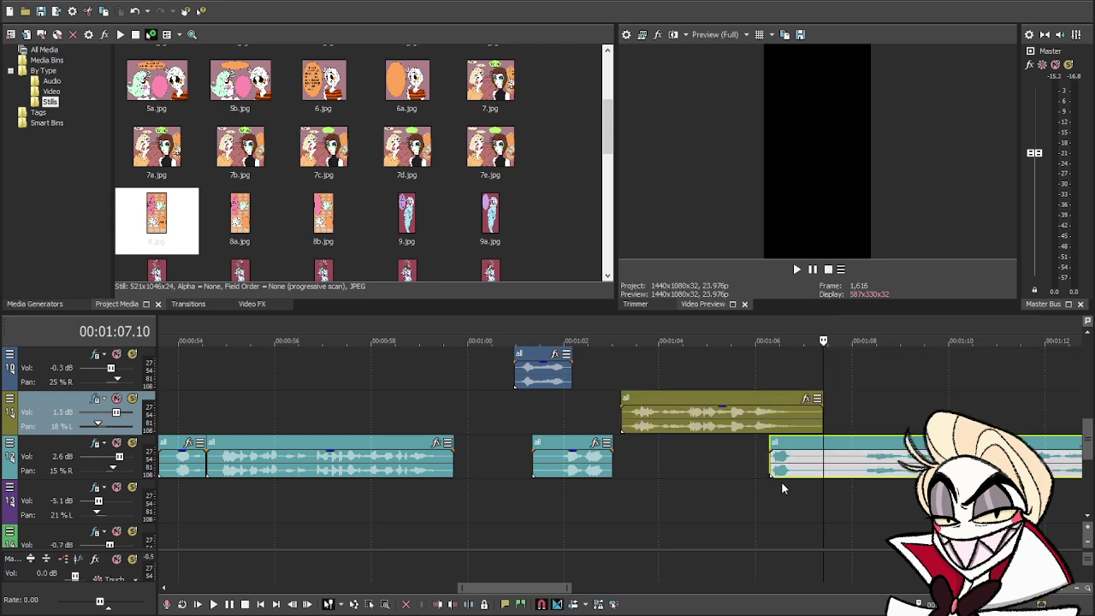
- Play the dialogue from 00:01:03.01 and shift the last track 12 voice piece later by 0.05
click(613, 415)
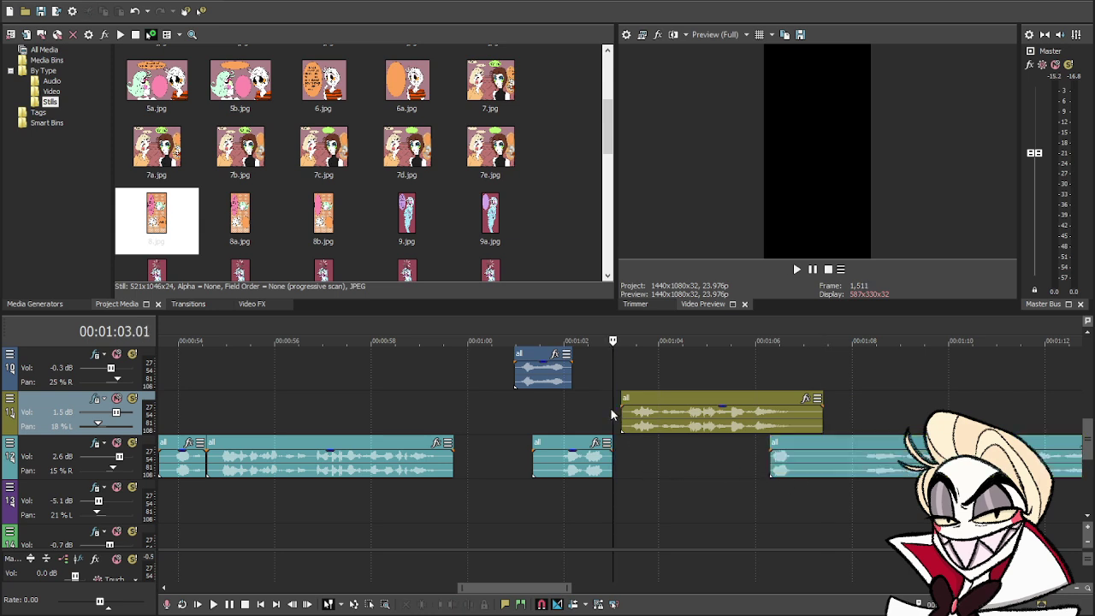
key(space)
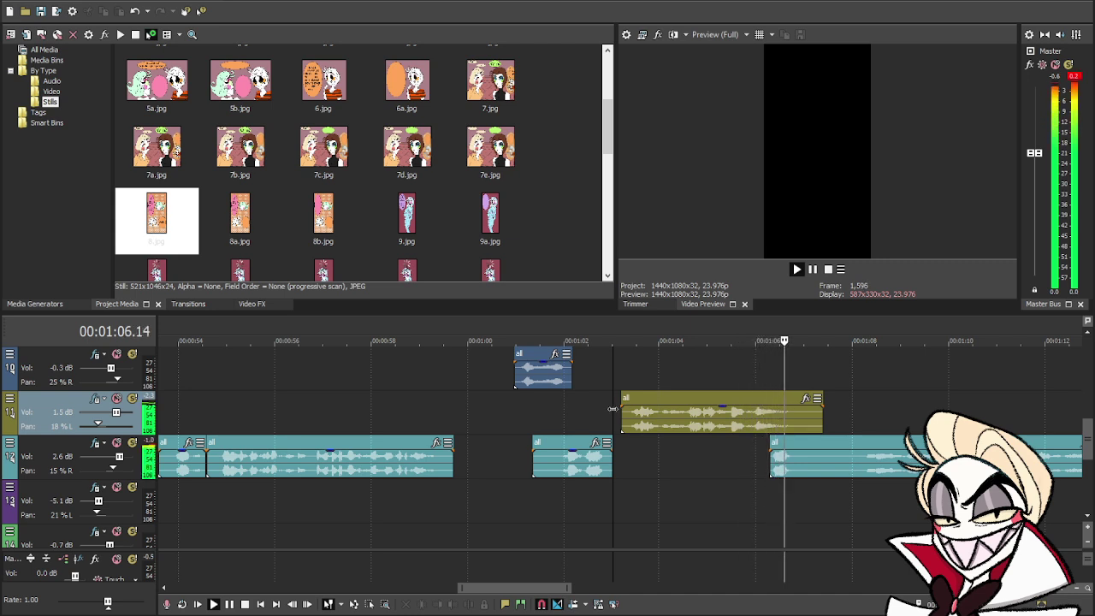
key(space)
click(808, 447)
drag(809, 447, 812, 451)
- Split the last track 12 voice piece at 00:01:07.07 and trim the start of the remainder by 1.01
click(817, 446)
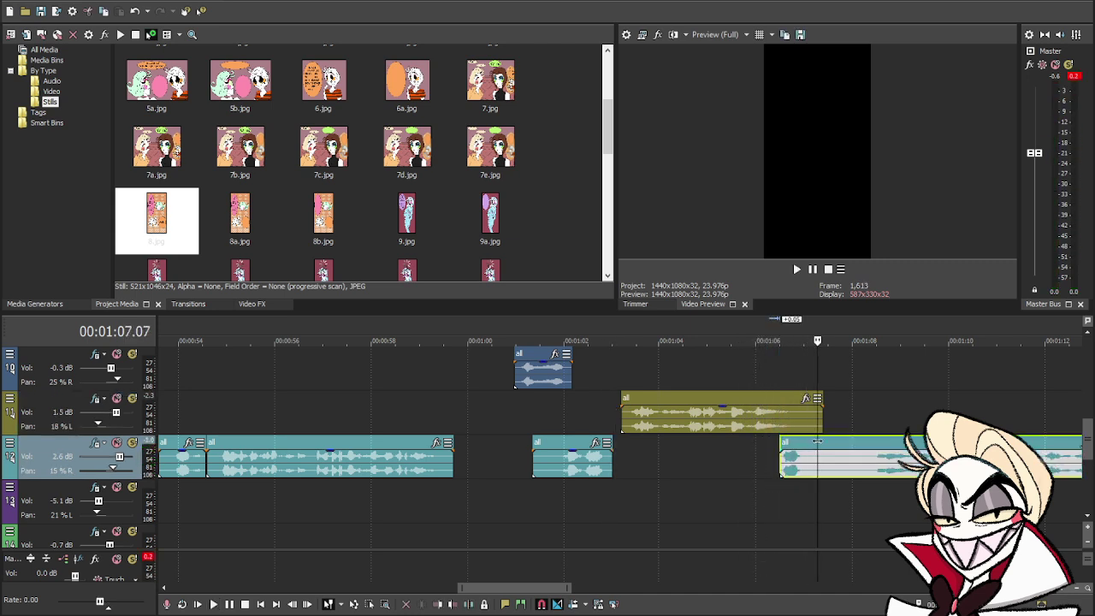
key(s)
drag(822, 470, 870, 470)
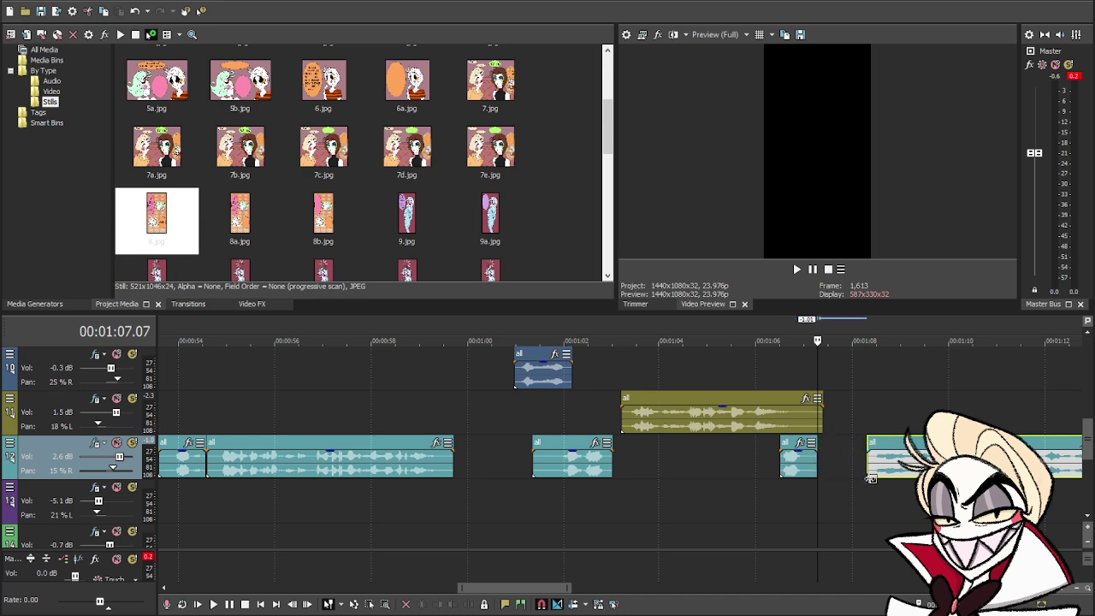
- Trim the end of 8 on track 6 to 00:01:07.07 and extend it by 0.12
scroll(842, 493, up, 3)
drag(1009, 420, 817, 420)
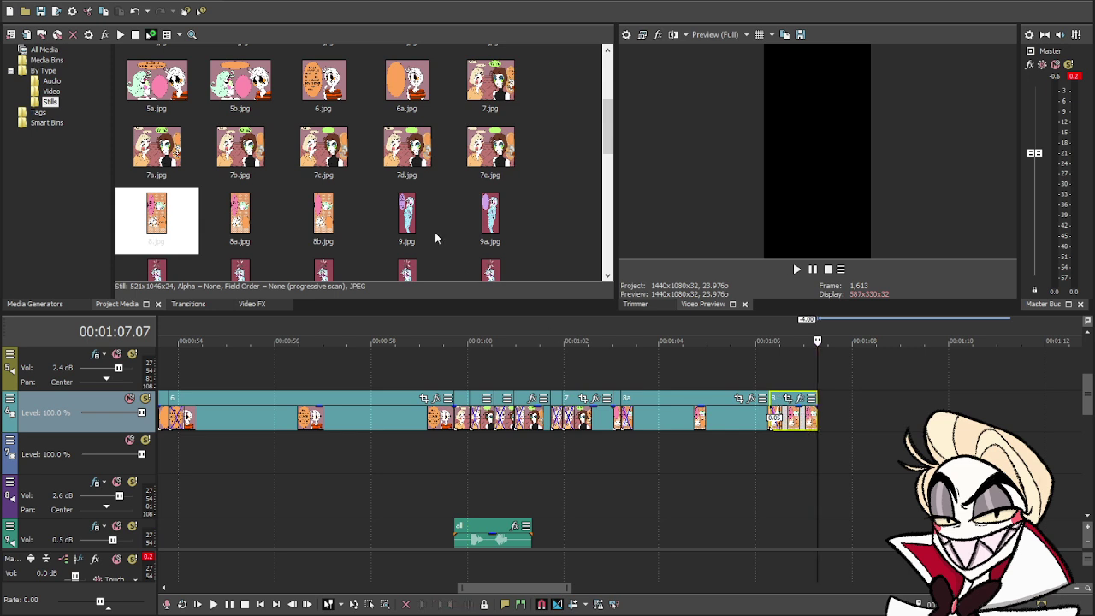
drag(493, 218, 540, 223)
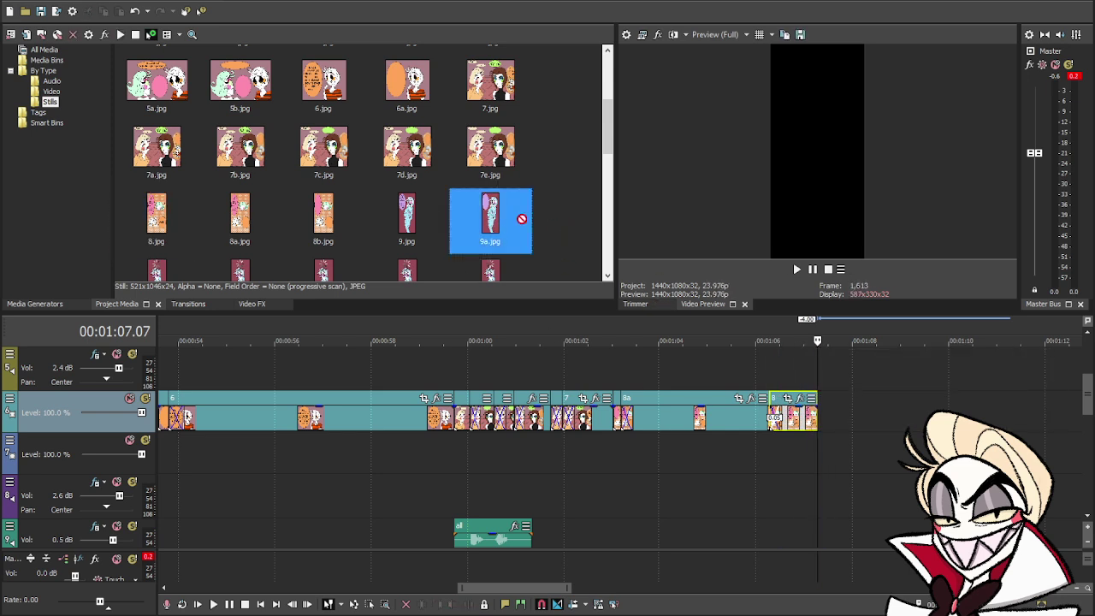
drag(817, 419, 817, 421)
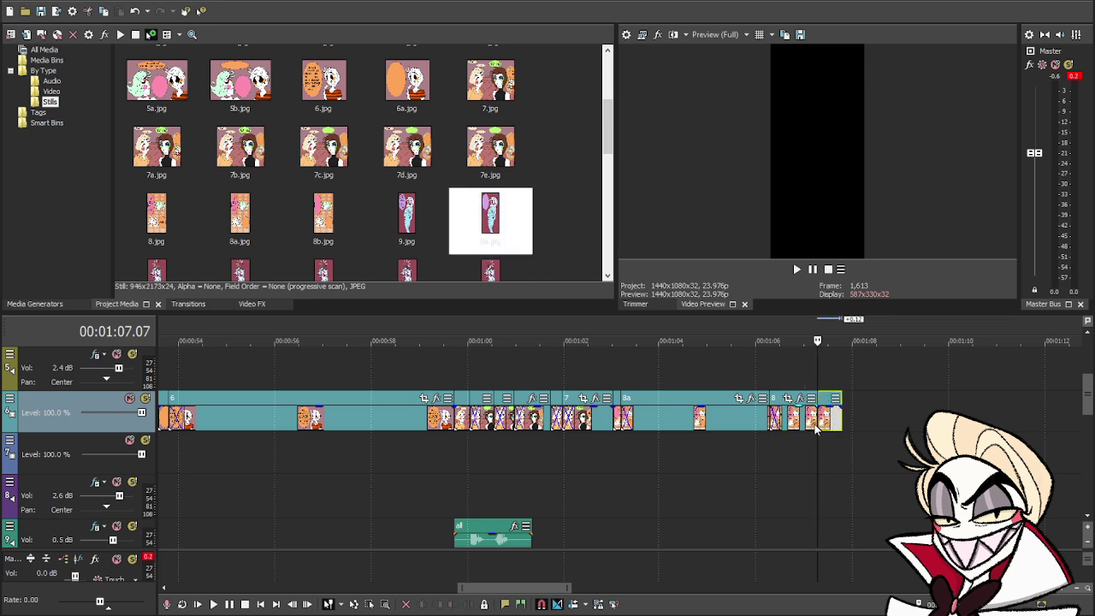
- Shift the last track 12 voice piece later by 2.05 and add 9a.jpg to track 6 directly after 8
scroll(852, 449, down, 4)
scroll(860, 455, down, 2)
drag(868, 430, 976, 430)
scroll(976, 430, up, 8)
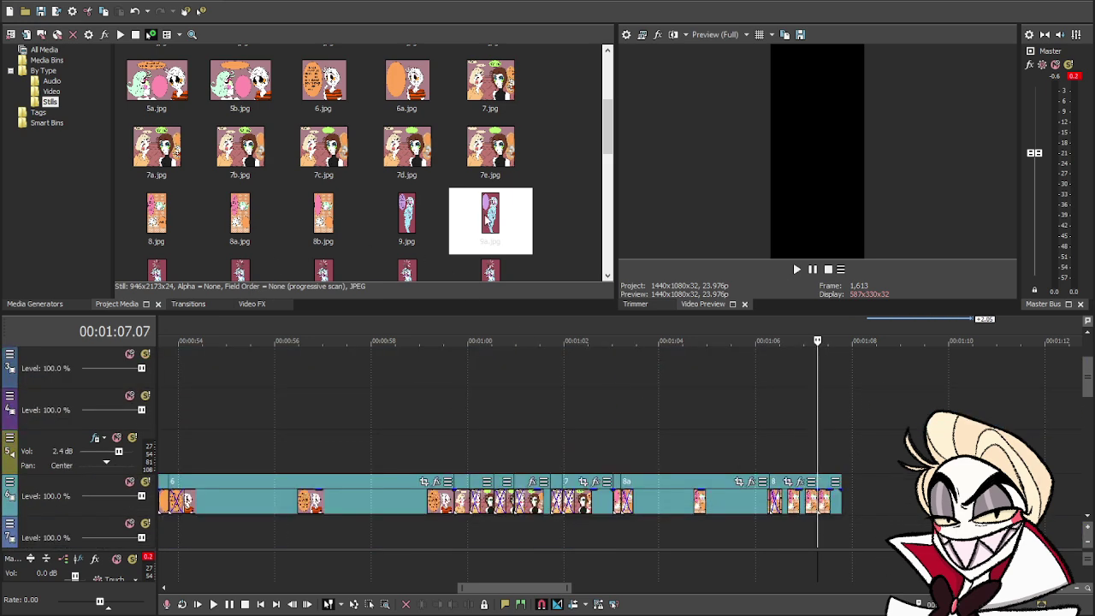
drag(490, 219, 851, 506)
- Browse the transition presets, such as Linear Wipe, Clock Wipe, Dissolve and Zoom, for one to use between 8 and 9a
click(189, 304)
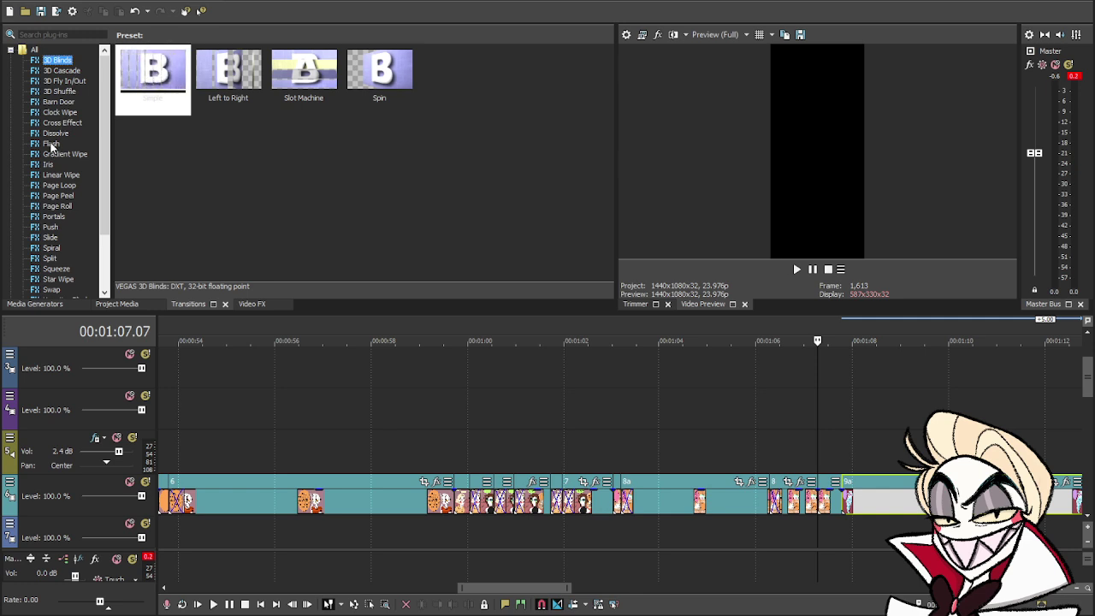
click(49, 248)
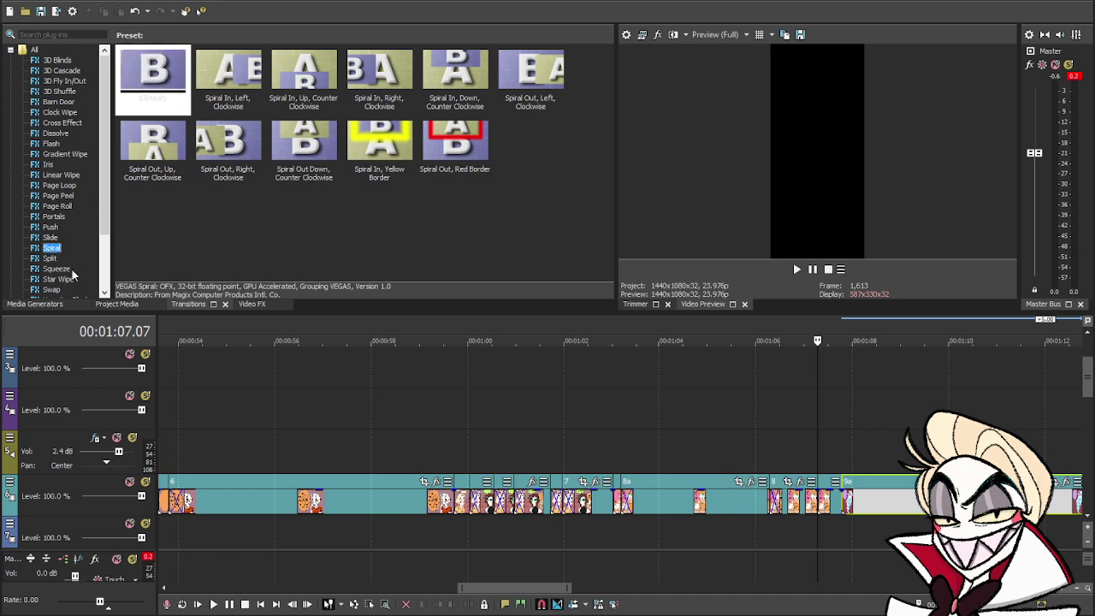
click(61, 175)
scroll(88, 233, down, 1)
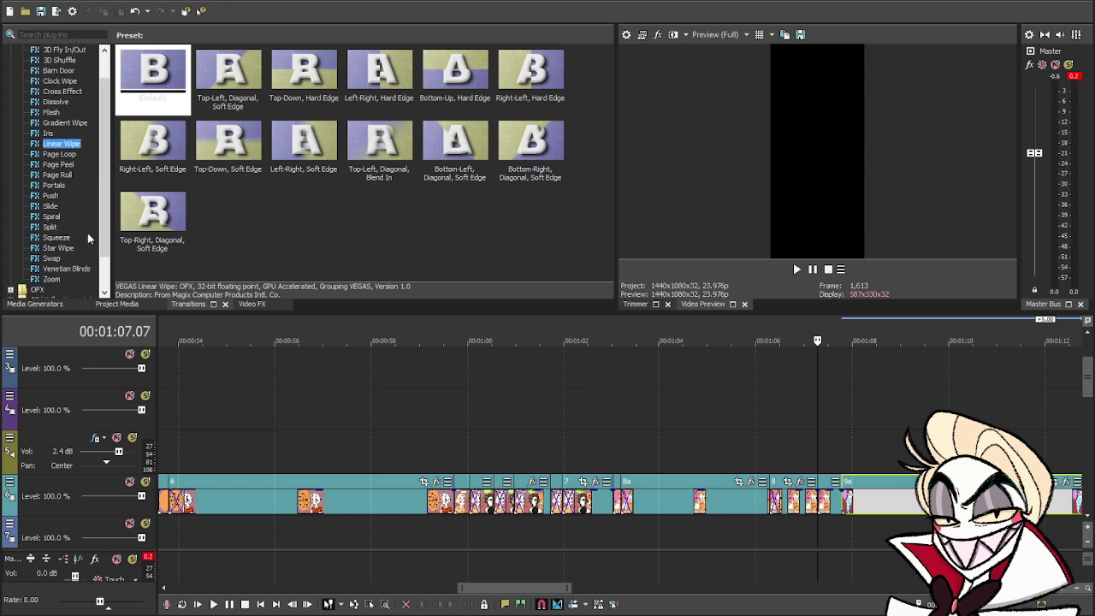
click(55, 185)
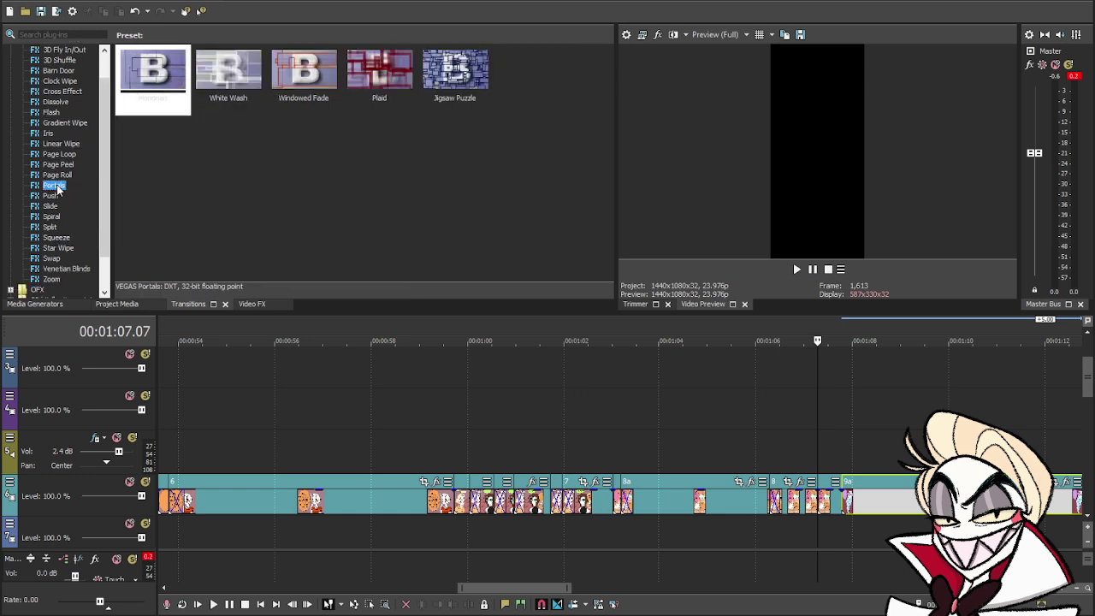
click(58, 248)
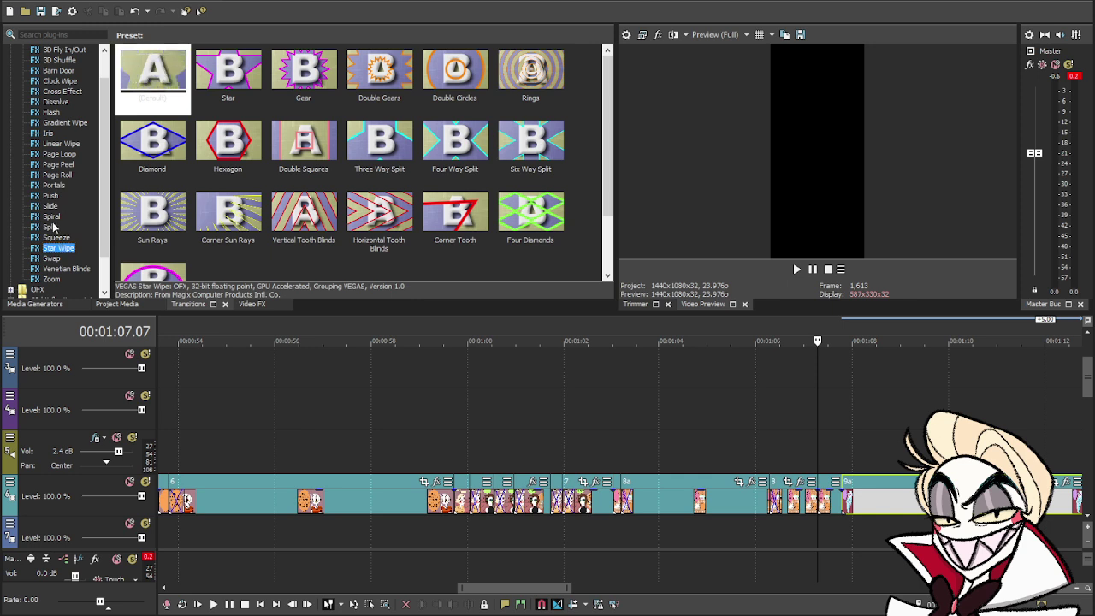
scroll(72, 244, up, 1)
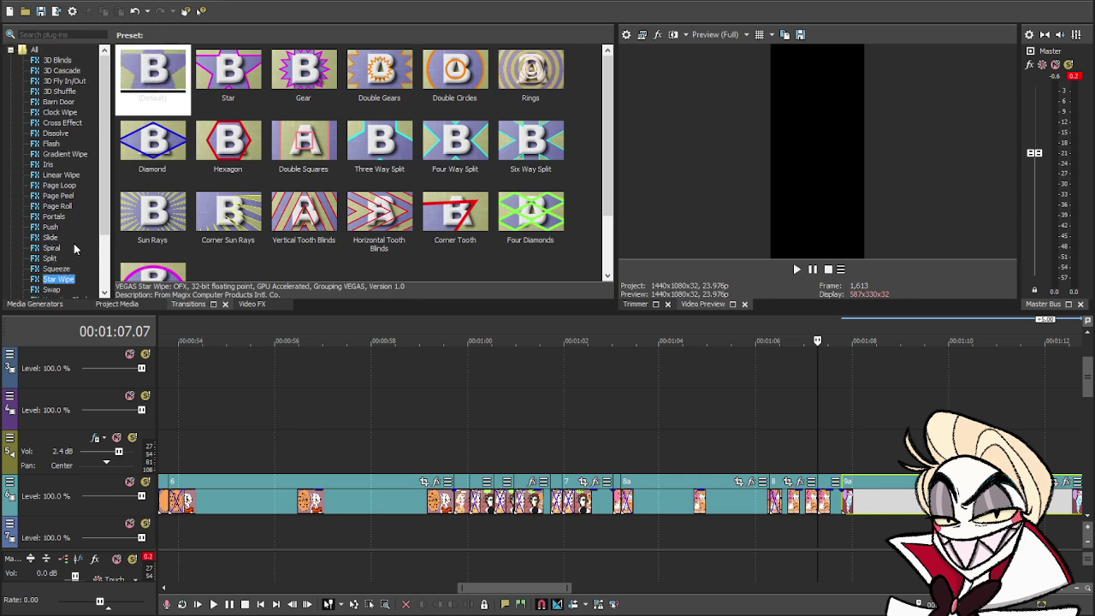
click(60, 70)
click(65, 80)
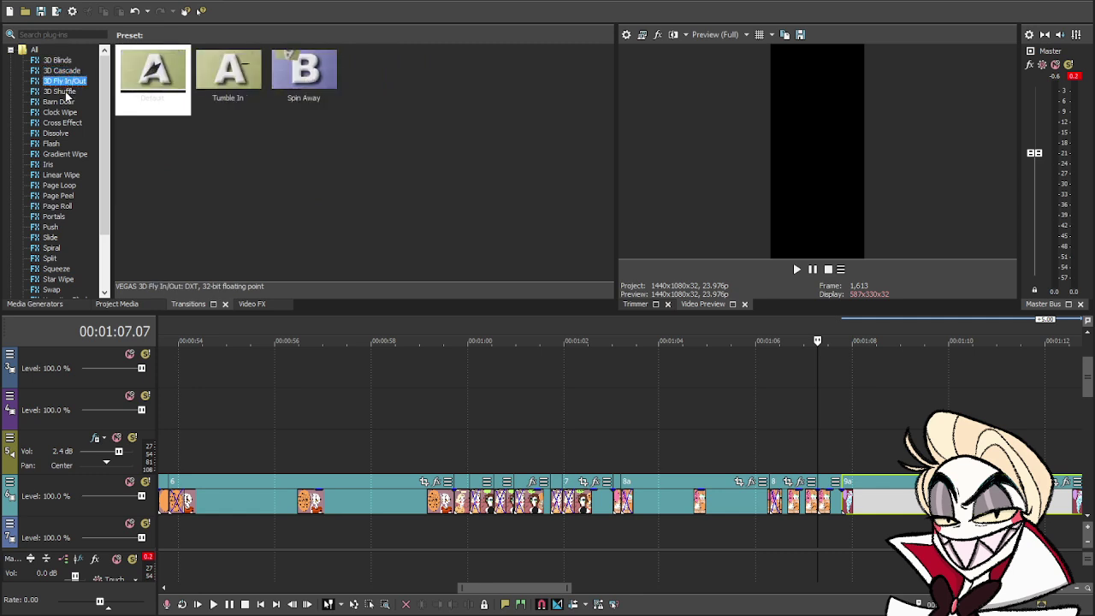
click(65, 92)
click(65, 102)
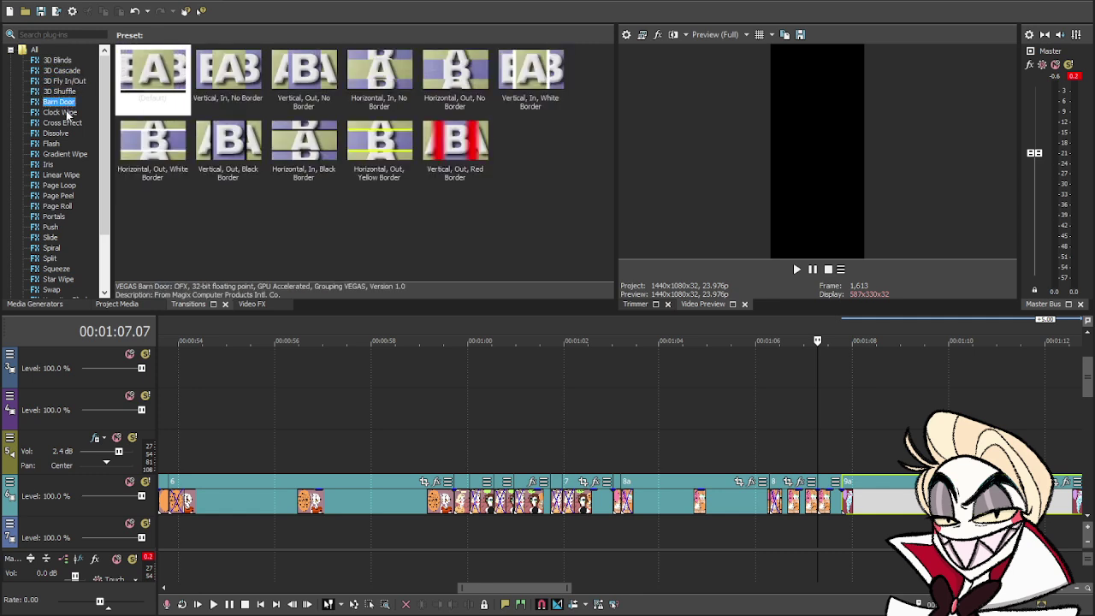
click(67, 113)
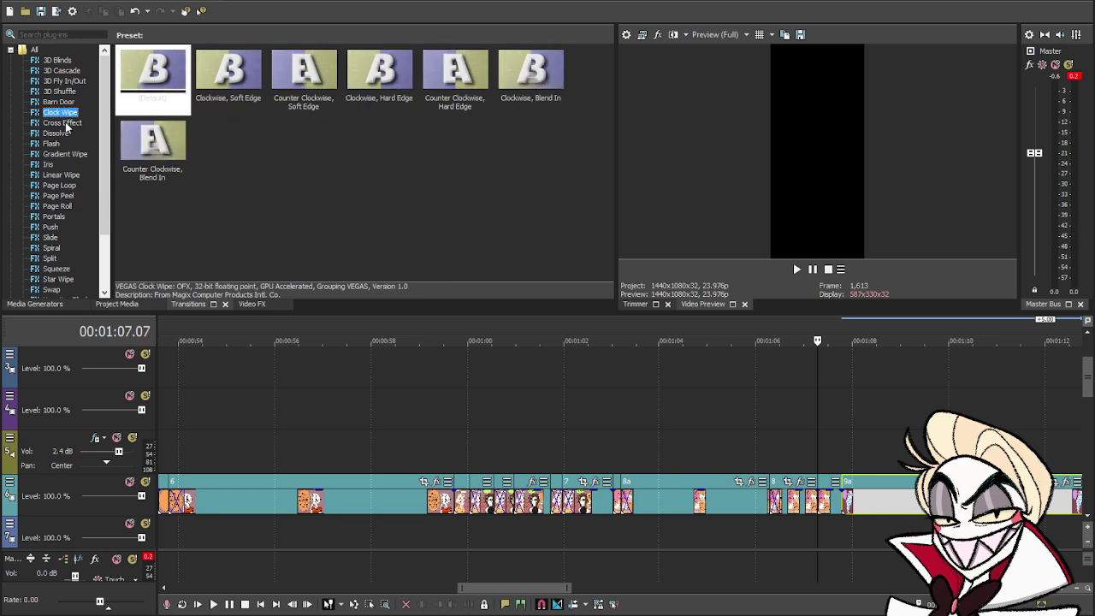
click(65, 123)
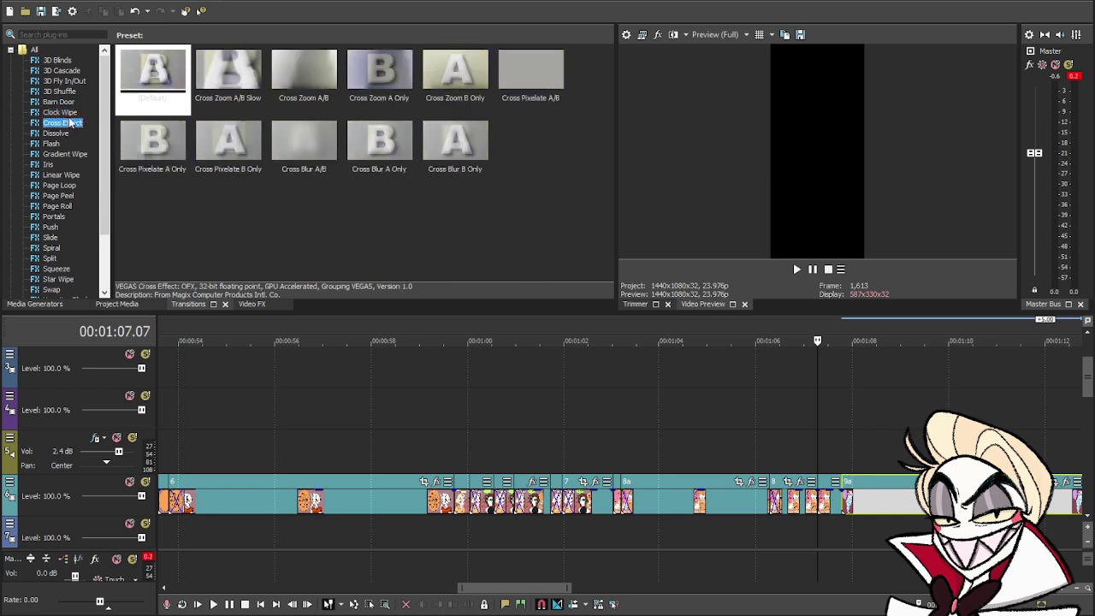
click(60, 112)
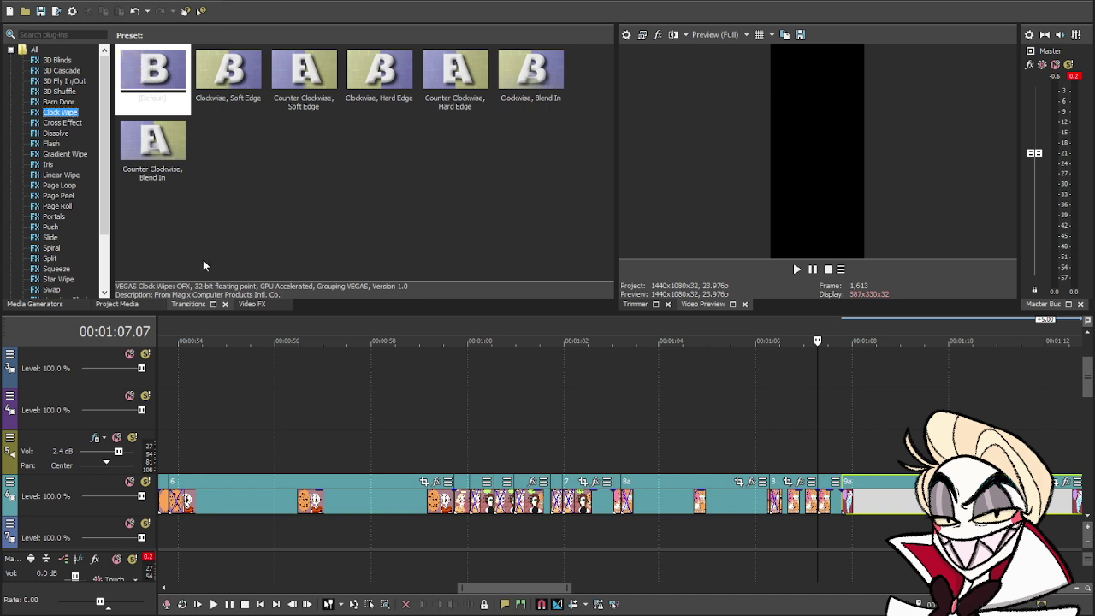
click(62, 152)
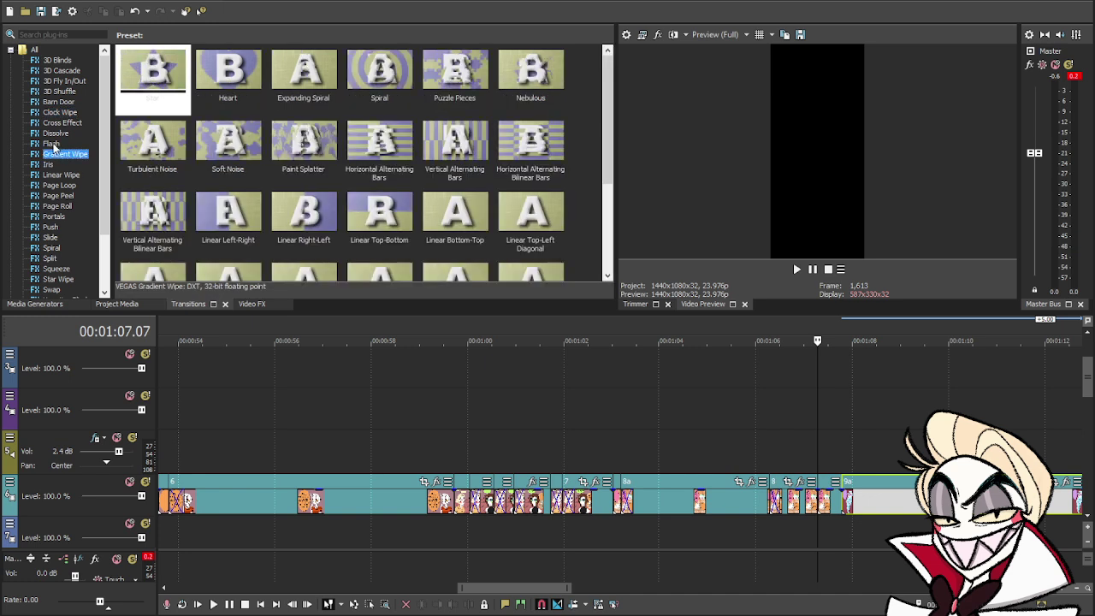
click(54, 143)
click(57, 133)
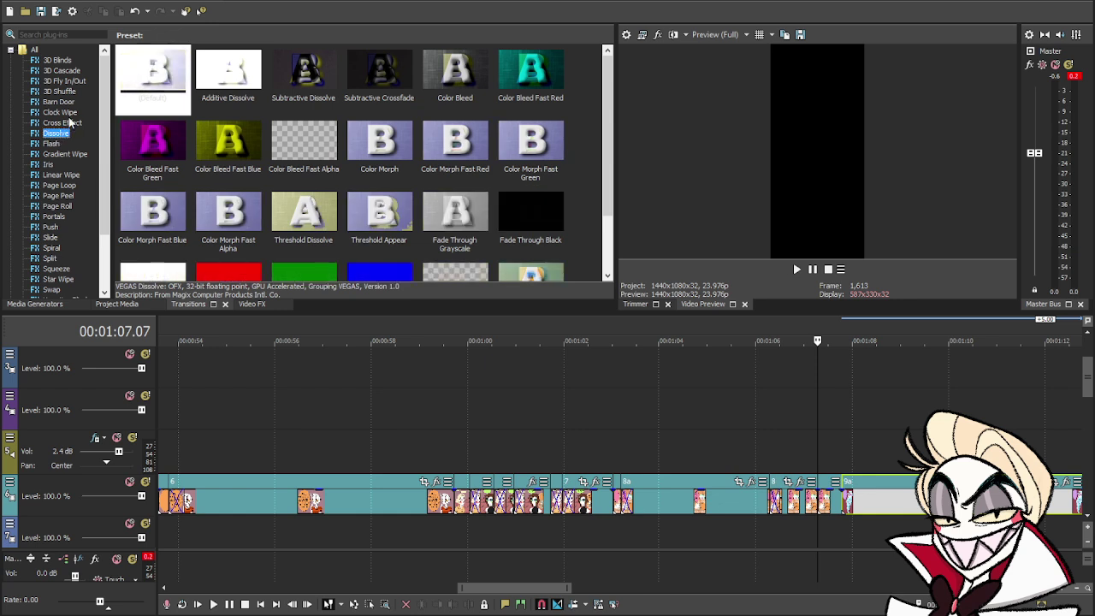
click(61, 113)
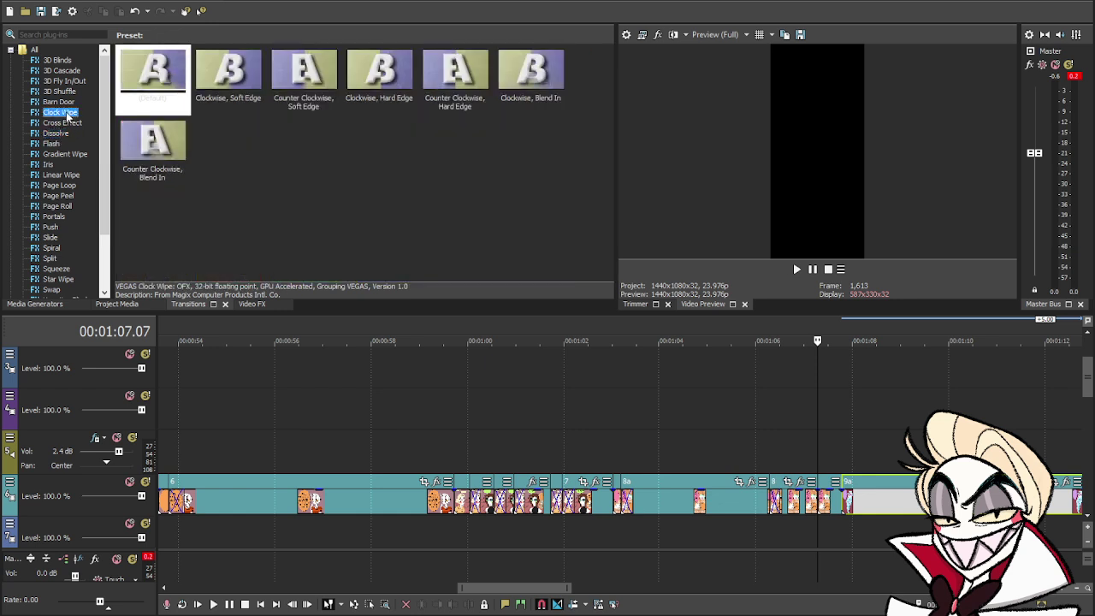
click(61, 176)
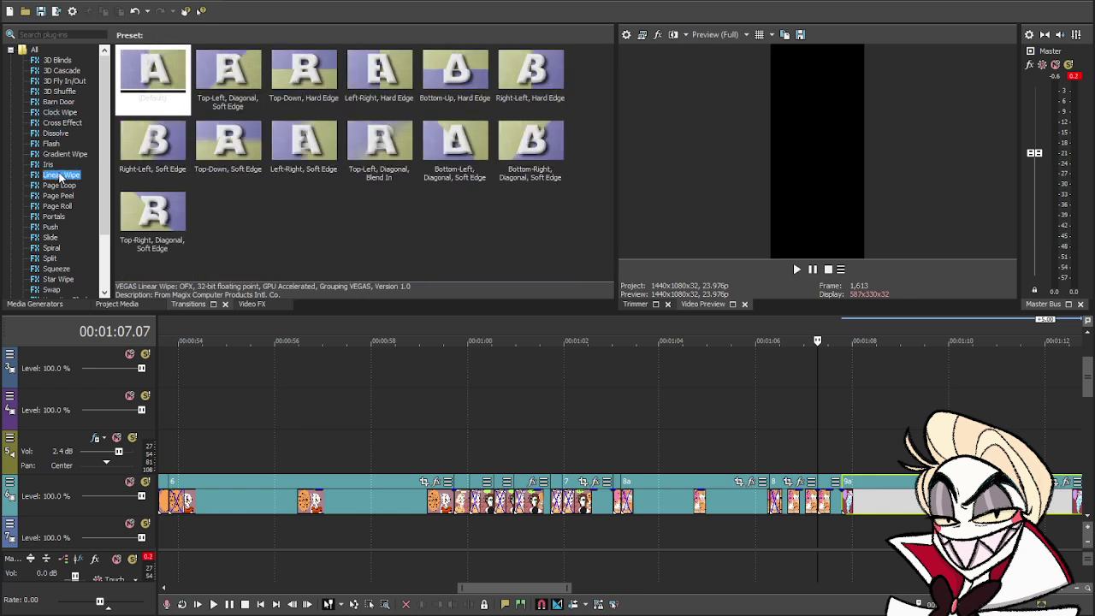
scroll(61, 178, down, 3)
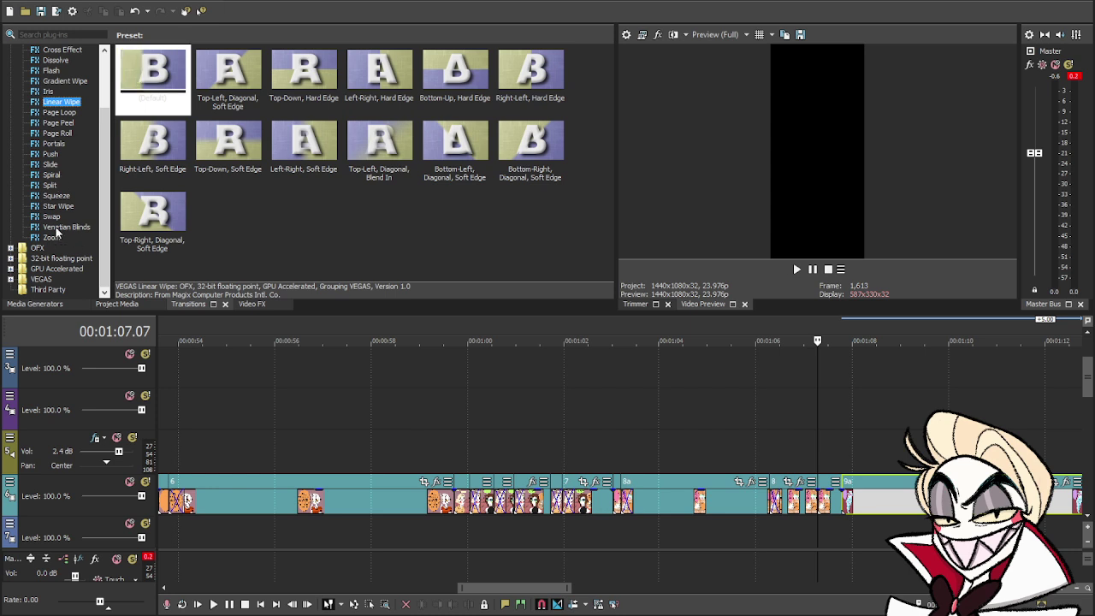
click(64, 228)
click(58, 238)
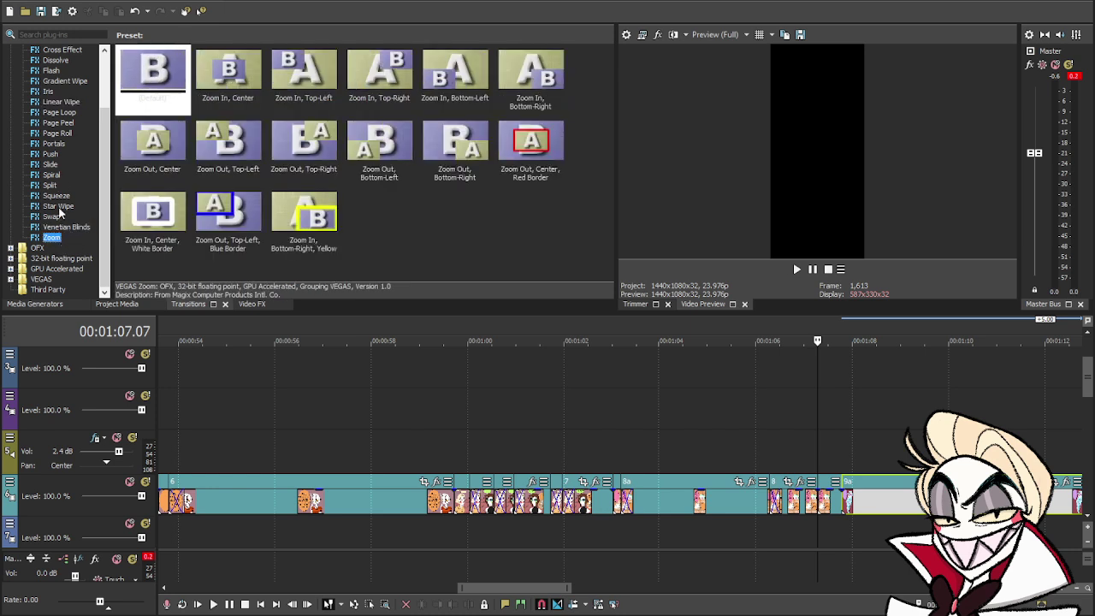
- Overlap 8 and 9a by 1.00 from 00:01:07.07 on track 6 and apply the Star Wipe Rings transition to the overlap
click(58, 208)
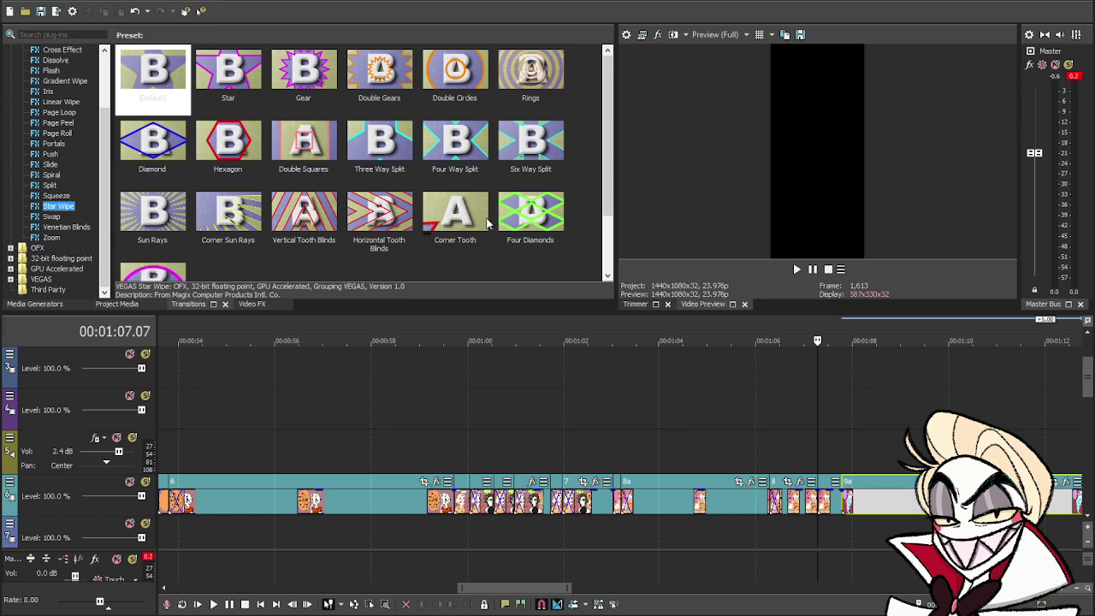
drag(525, 68, 844, 509)
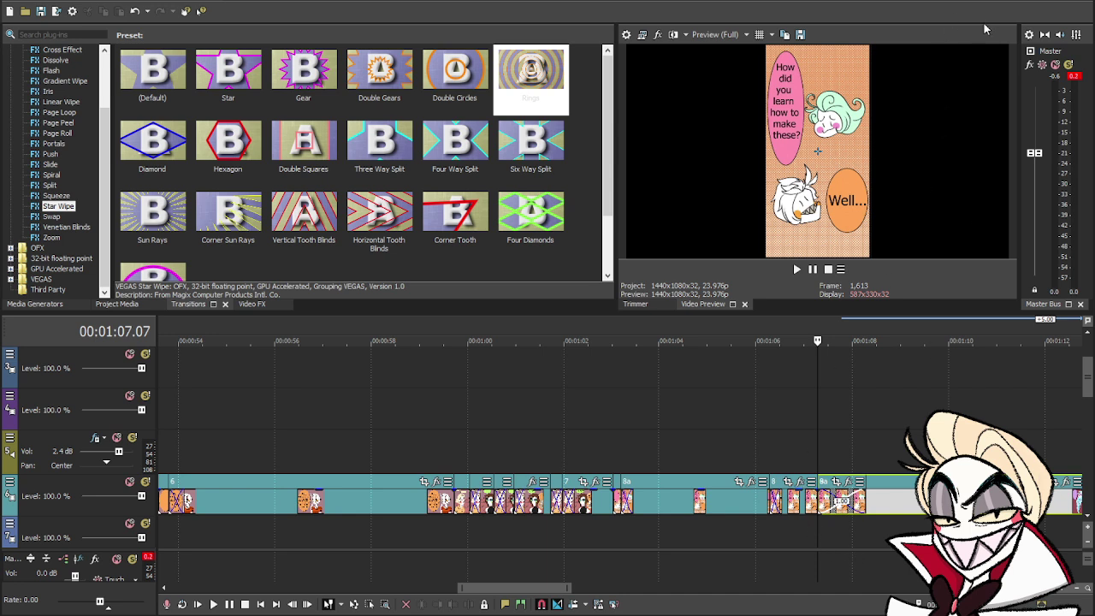
key(space)
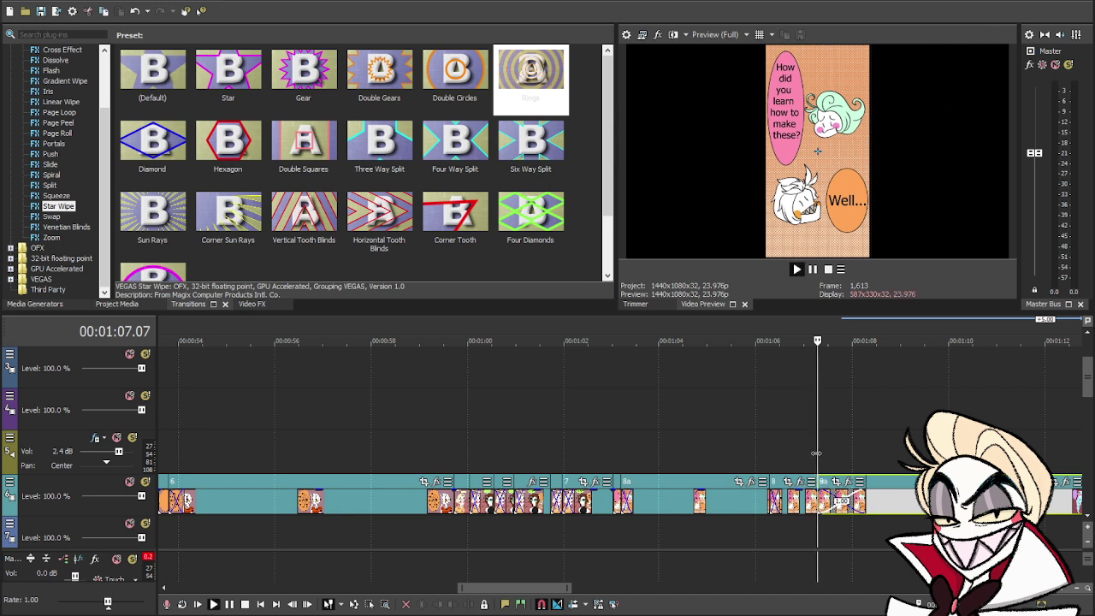
key(space)
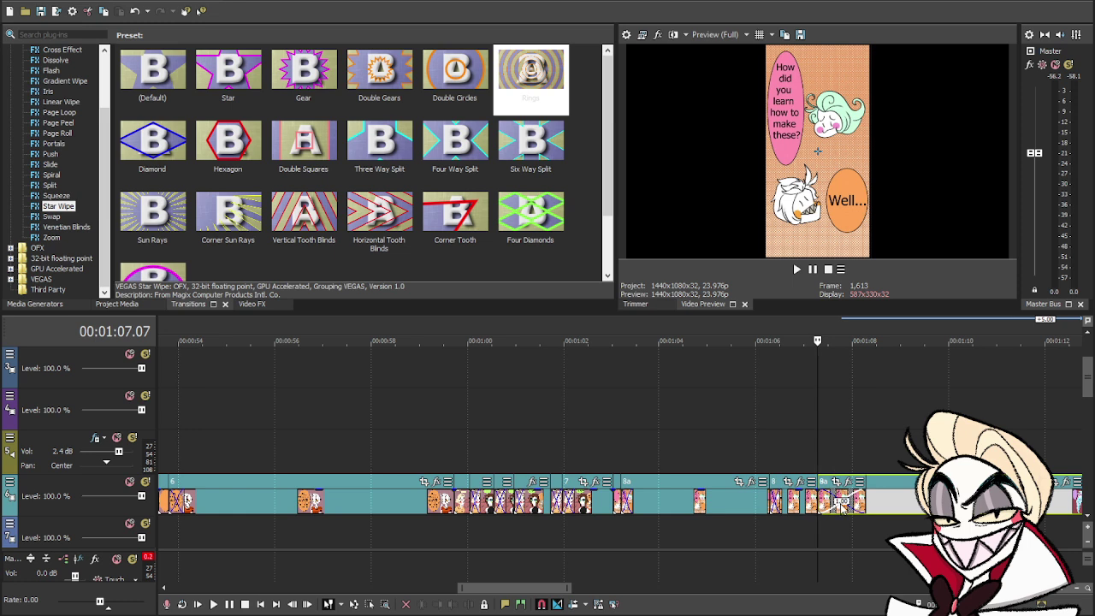
key(space)
key(space)
scroll(897, 553, up, 4)
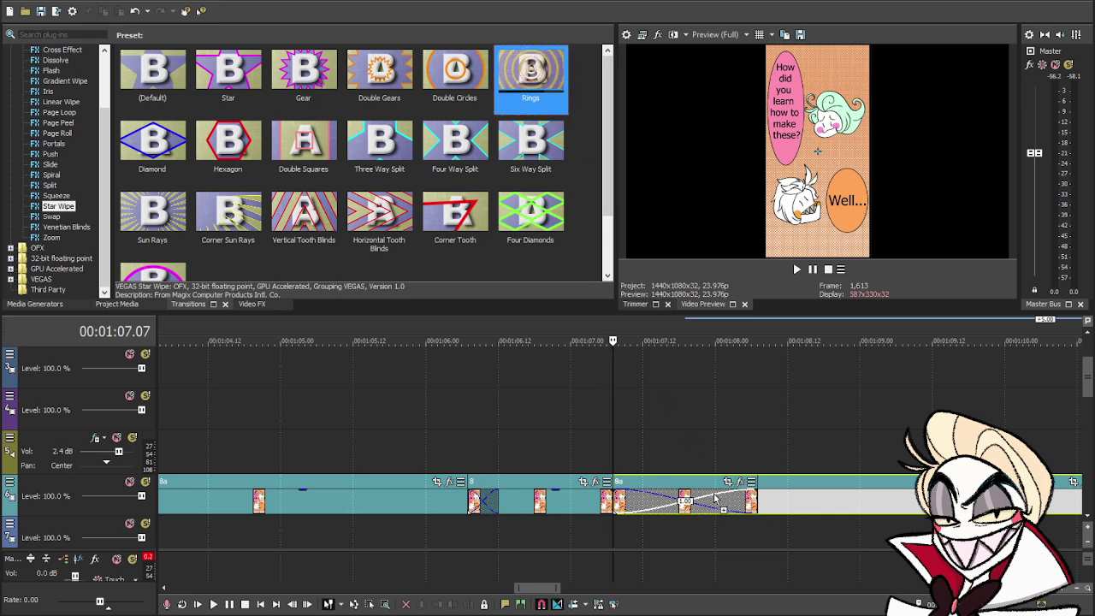
drag(710, 512, 709, 511)
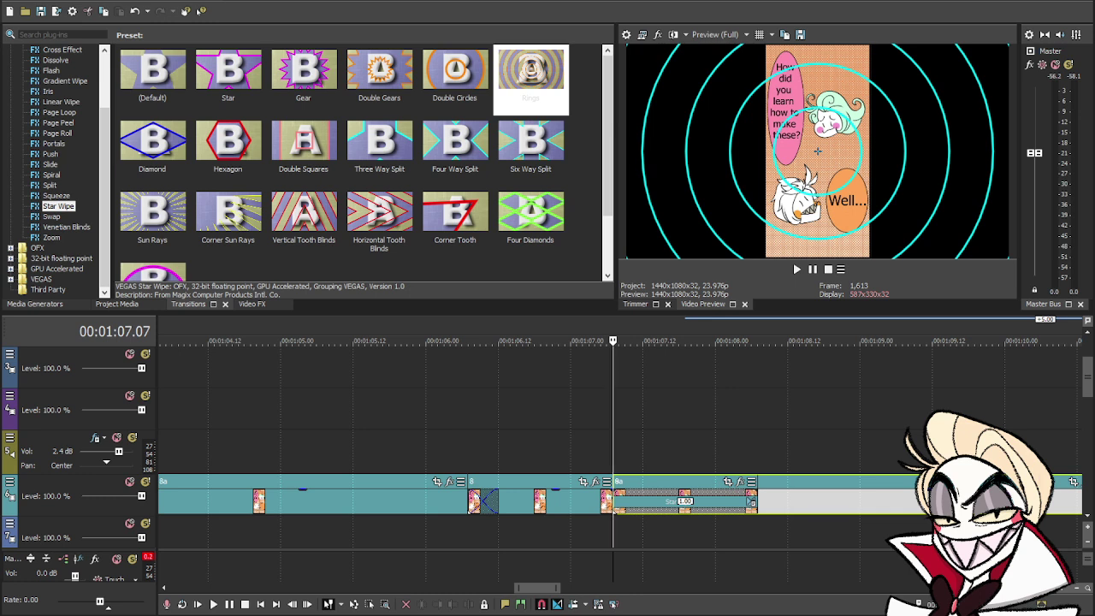
- Play the Star Wipe transition from shortly before it begins and return the cursor to 00:01:07.07
click(547, 439)
key(space)
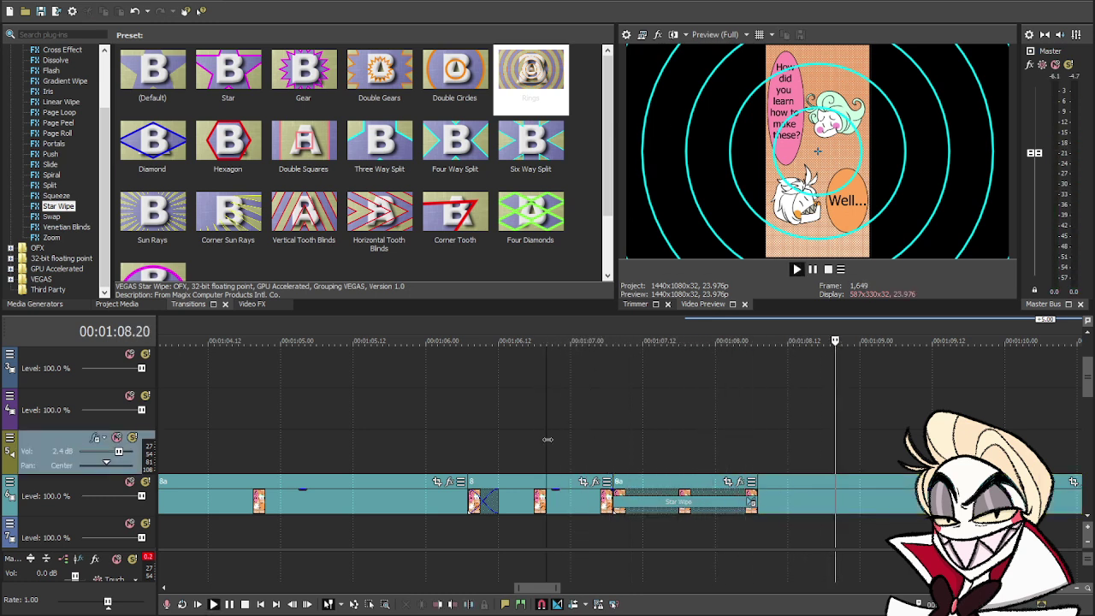
key(space)
click(612, 458)
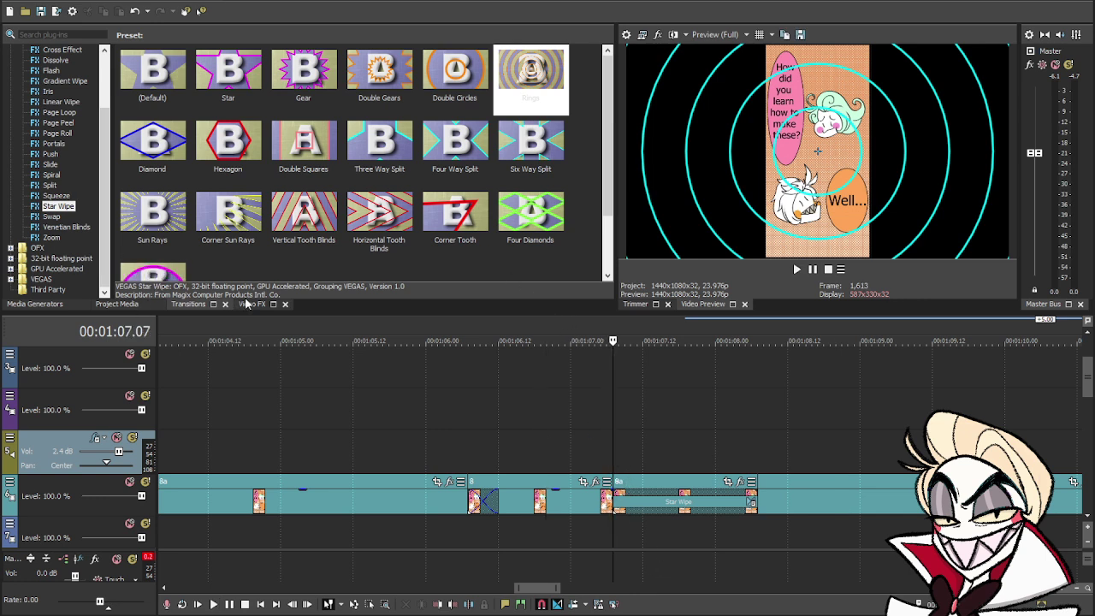
- Try adding sparkle.wav from the audio media to track 5 at 00:01:07.07, above the Star Wipe transition
click(116, 305)
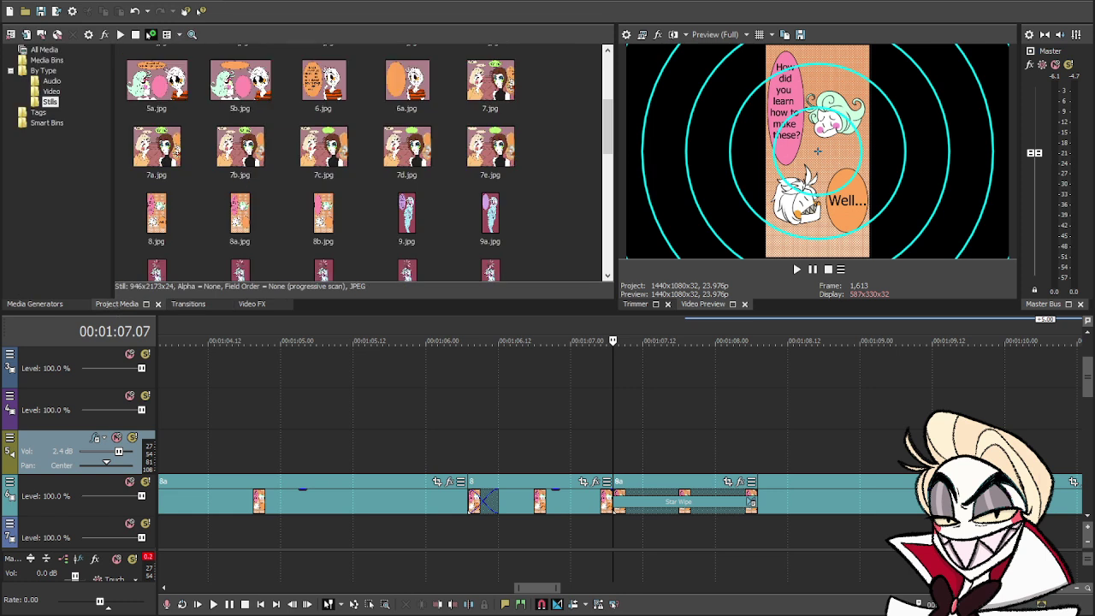
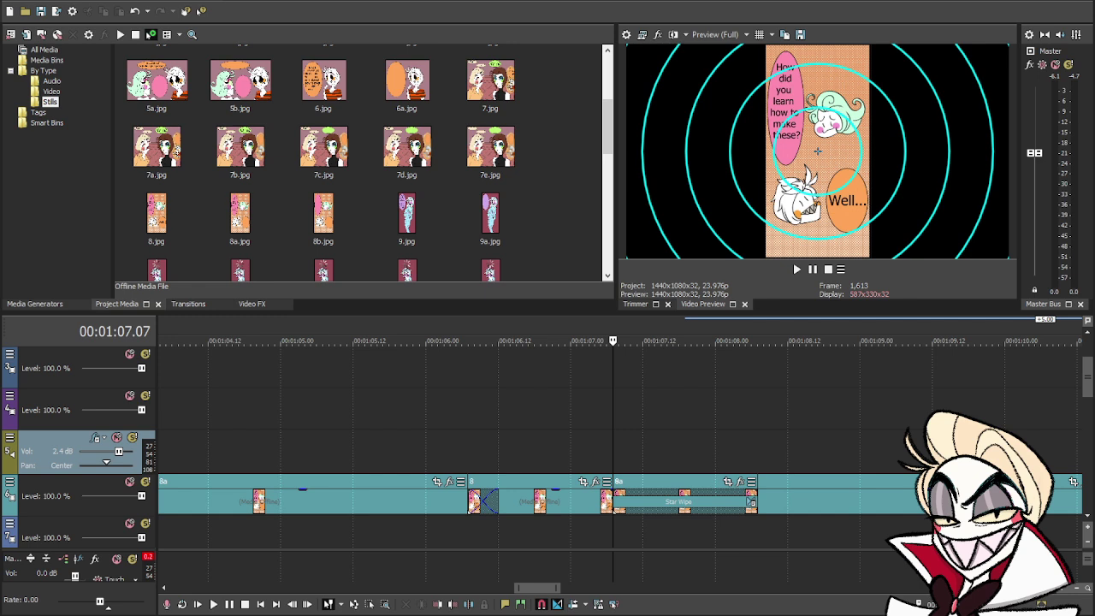
click(52, 80)
click(277, 213)
click(334, 77)
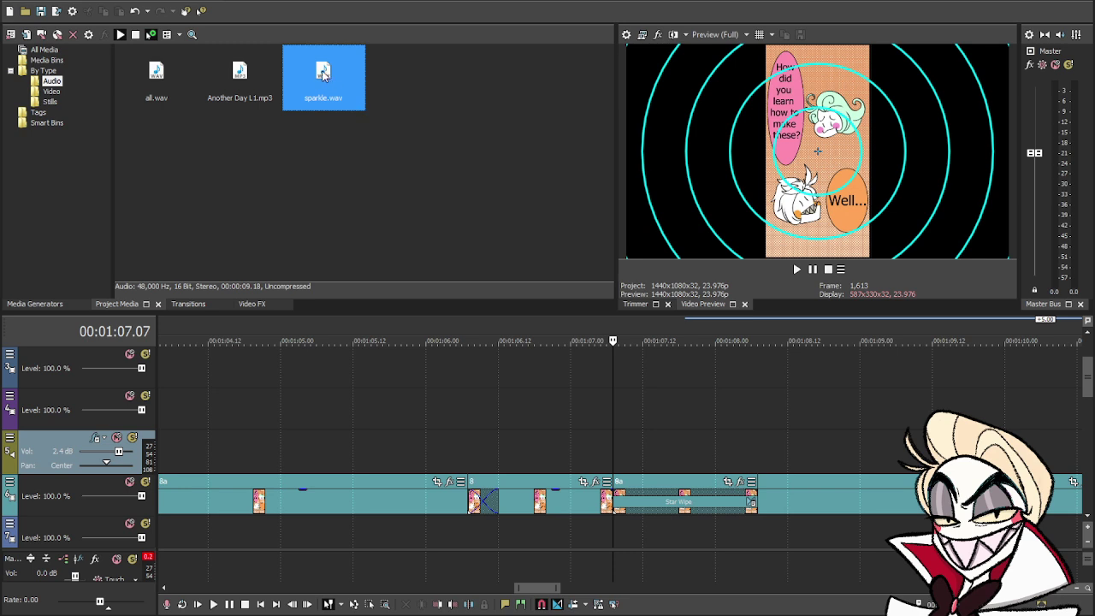
drag(322, 73, 618, 419)
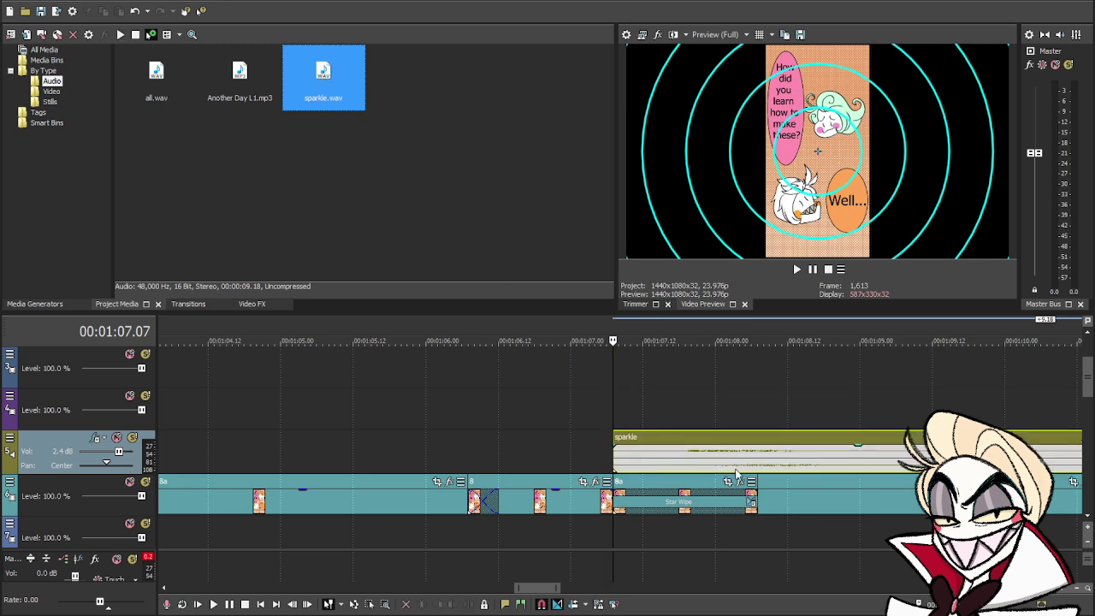
drag(756, 443, 684, 445)
key(Escape)
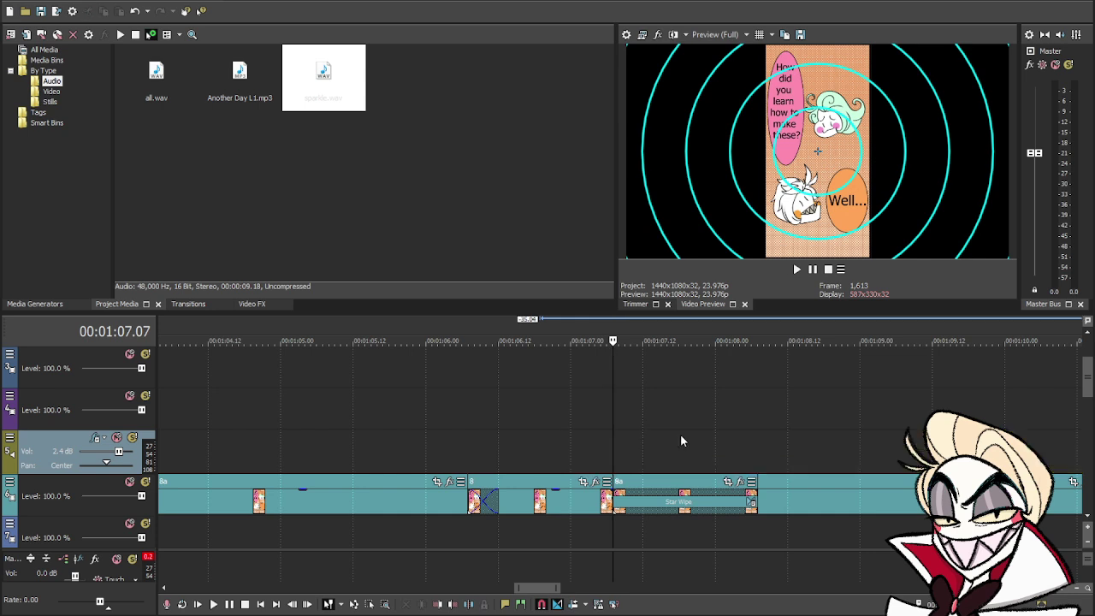
- Import dream-sound-effect-whole-tone-scale.wav into the project's audio media
click(445, 200)
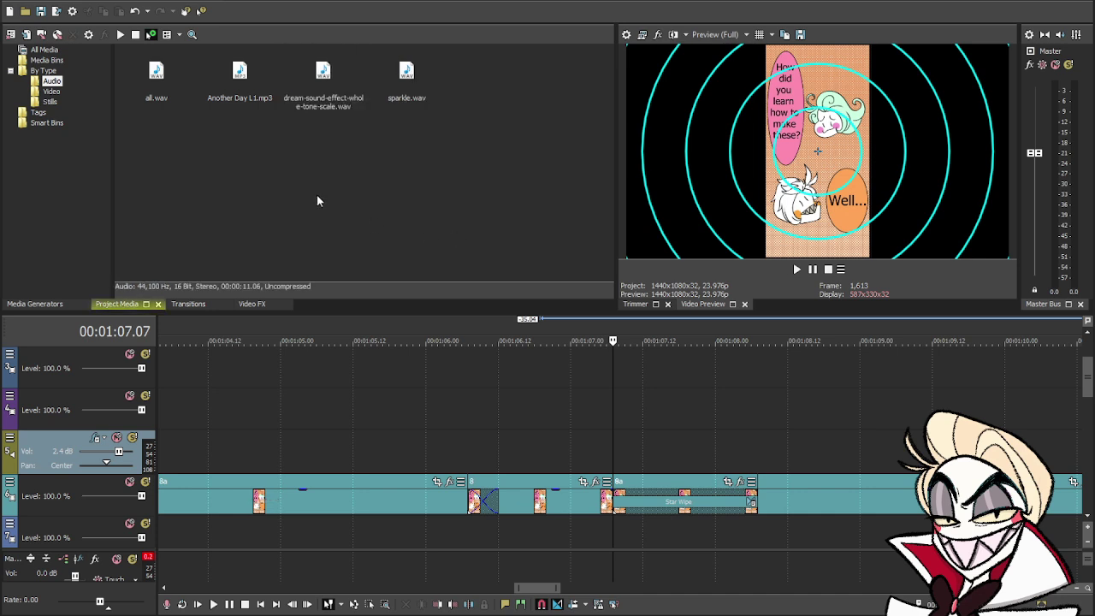
- Try dream-sound-effect-whole-tone-scale.wav on track 5 from 00:01:06.16, play parts of it and delete it
click(320, 76)
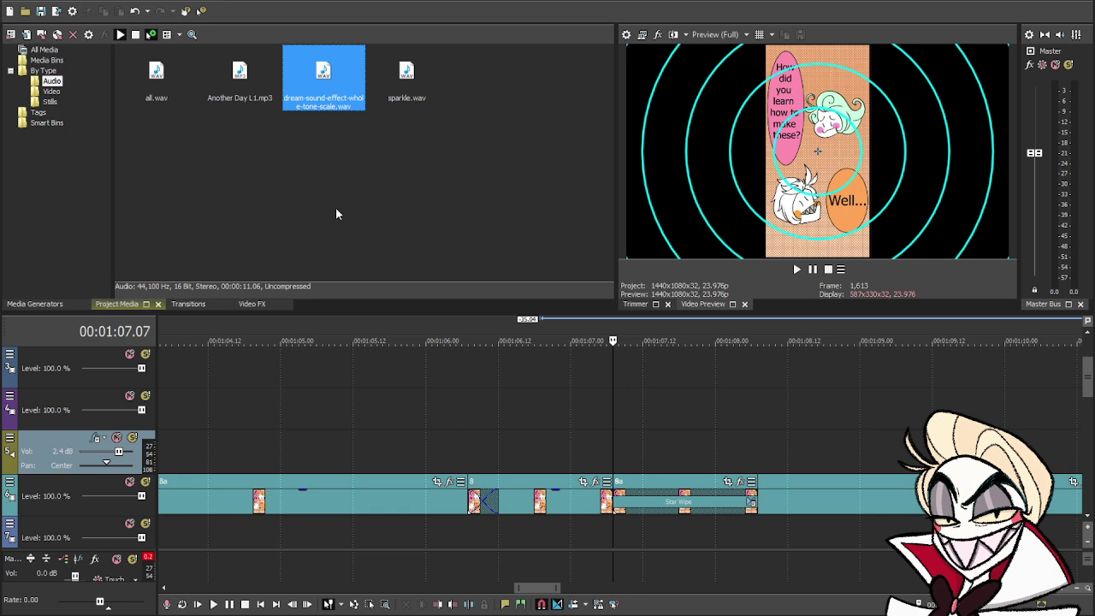
drag(334, 103, 529, 417)
scroll(684, 454, down, 8)
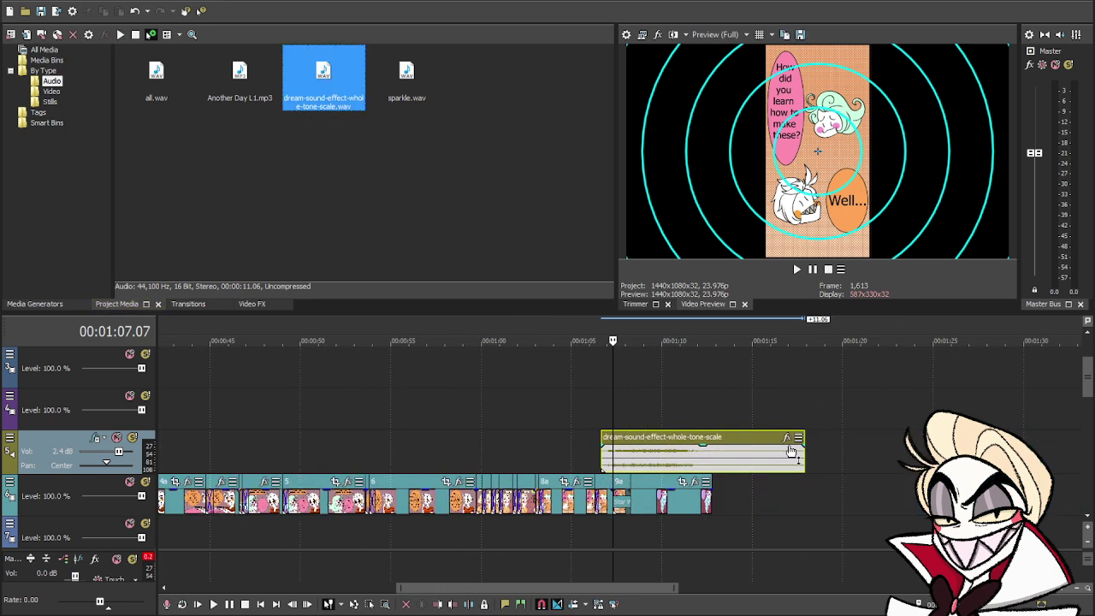
click(725, 469)
key(space)
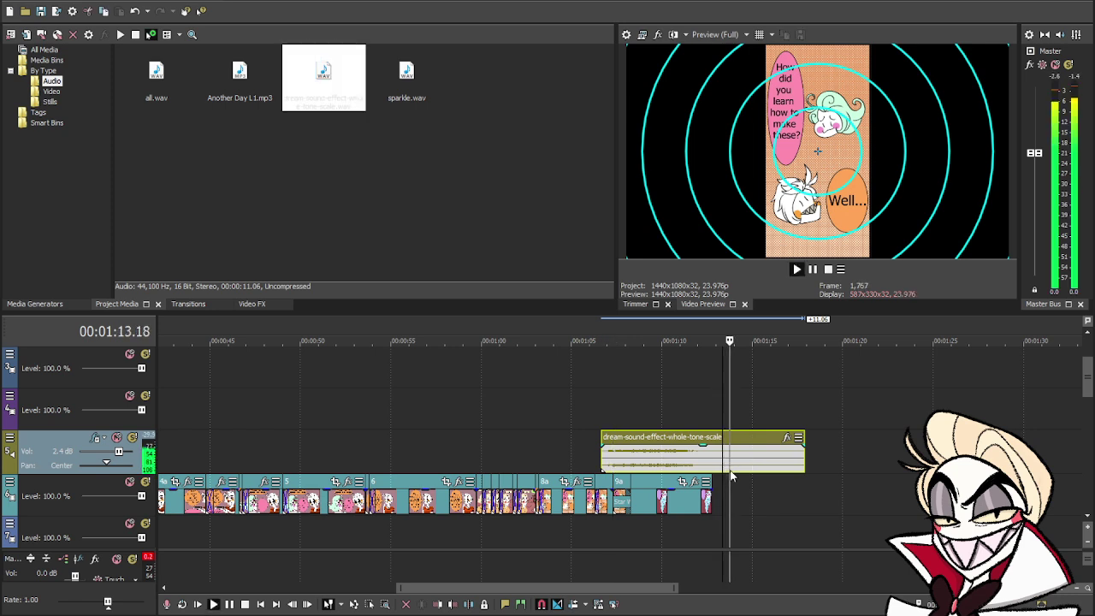
key(space)
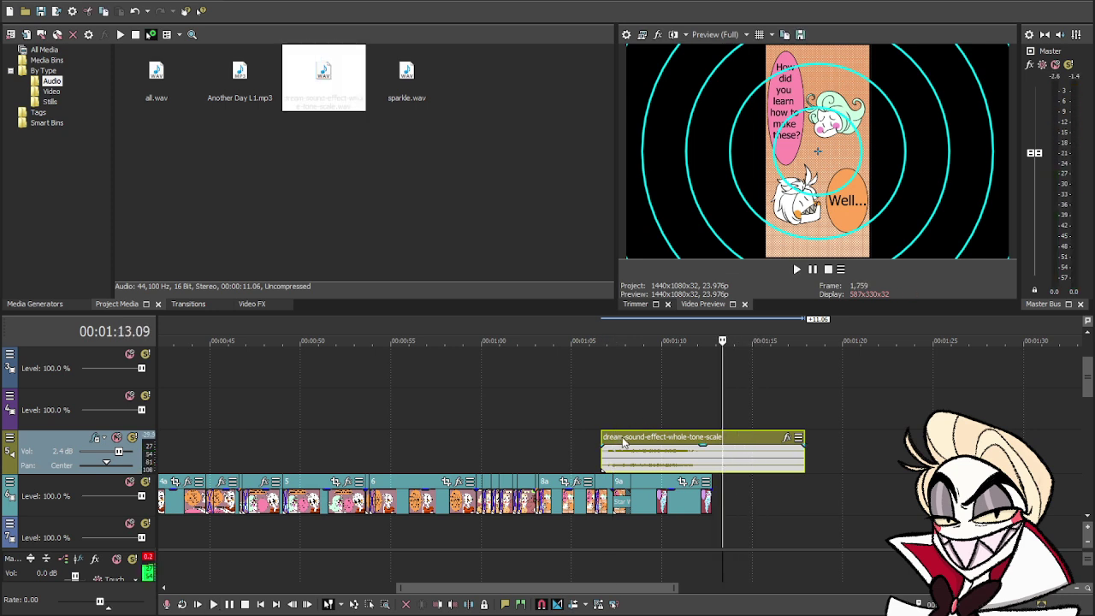
click(605, 468)
key(space)
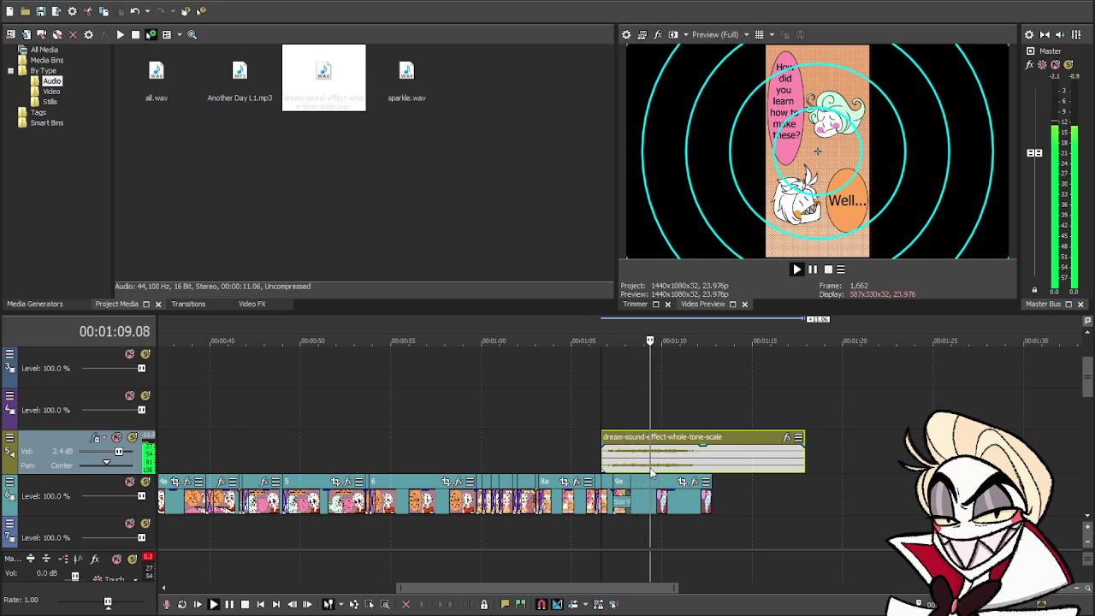
key(space)
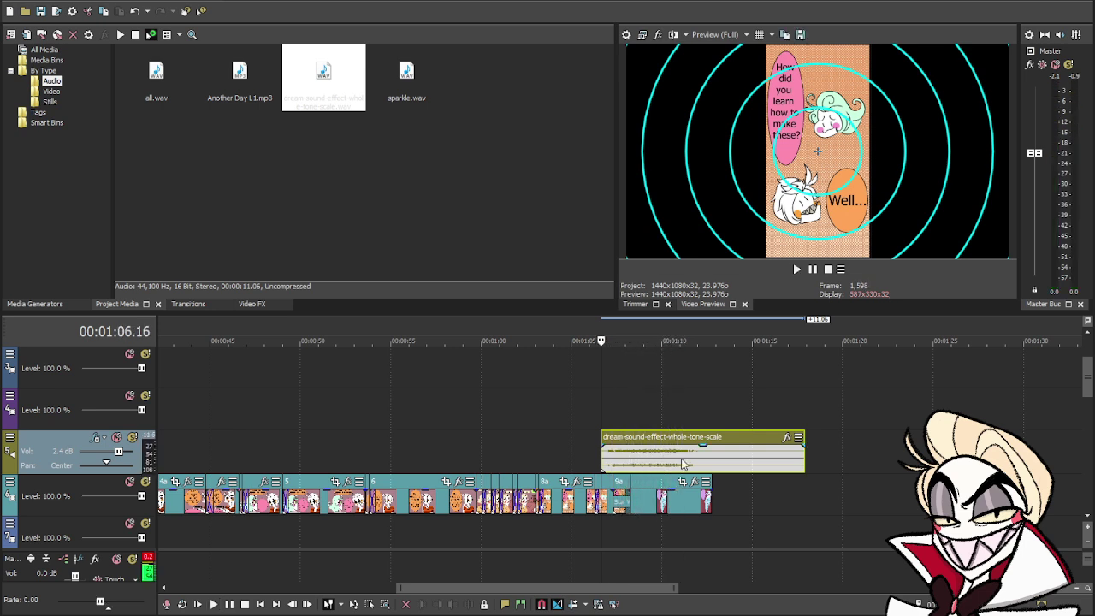
key(Delete)
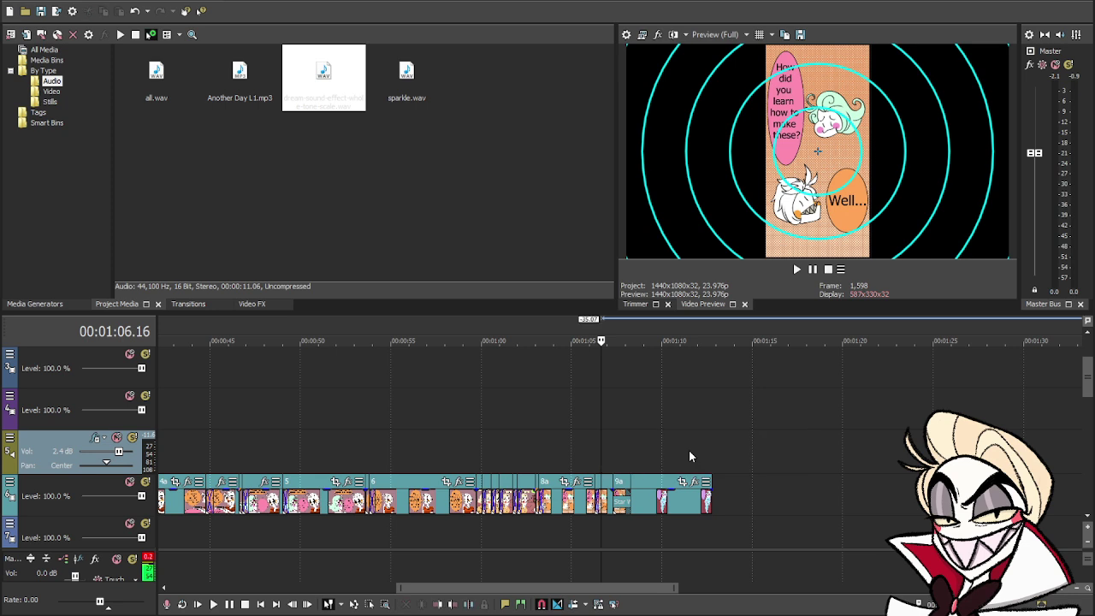
- Import Dreamstate.wav and add it to track 5 from about 00:01:06.06, shortly before the Star Wipe transition
click(411, 212)
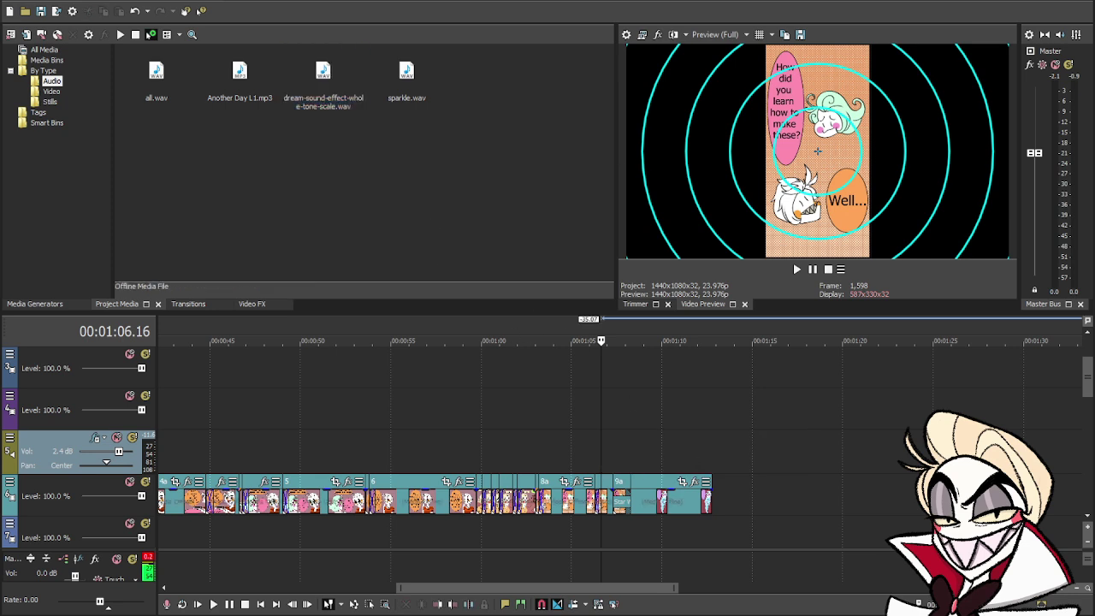
click(412, 79)
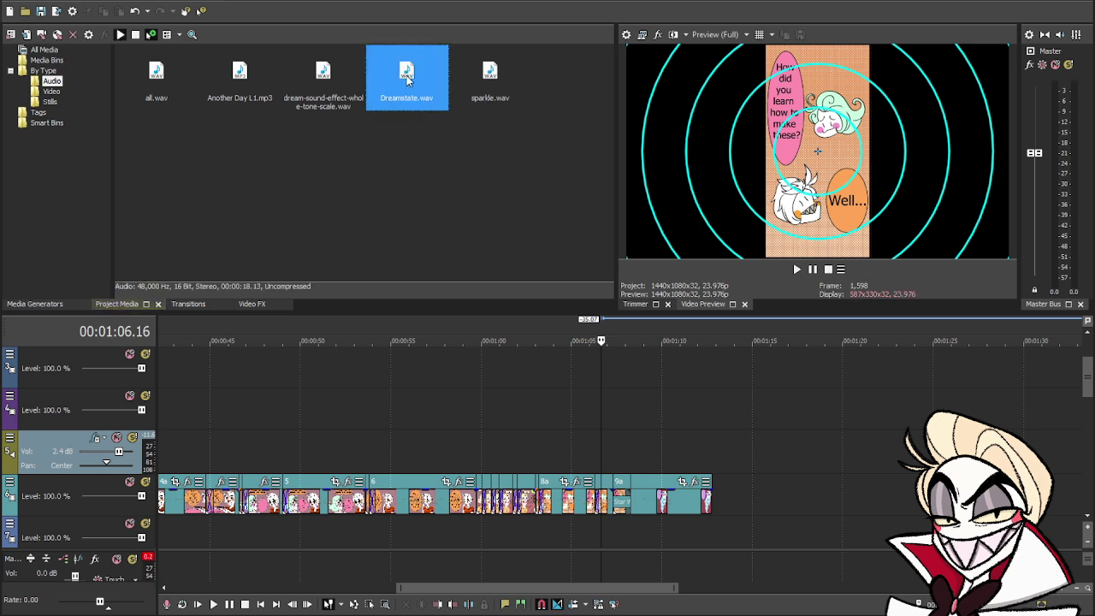
click(415, 166)
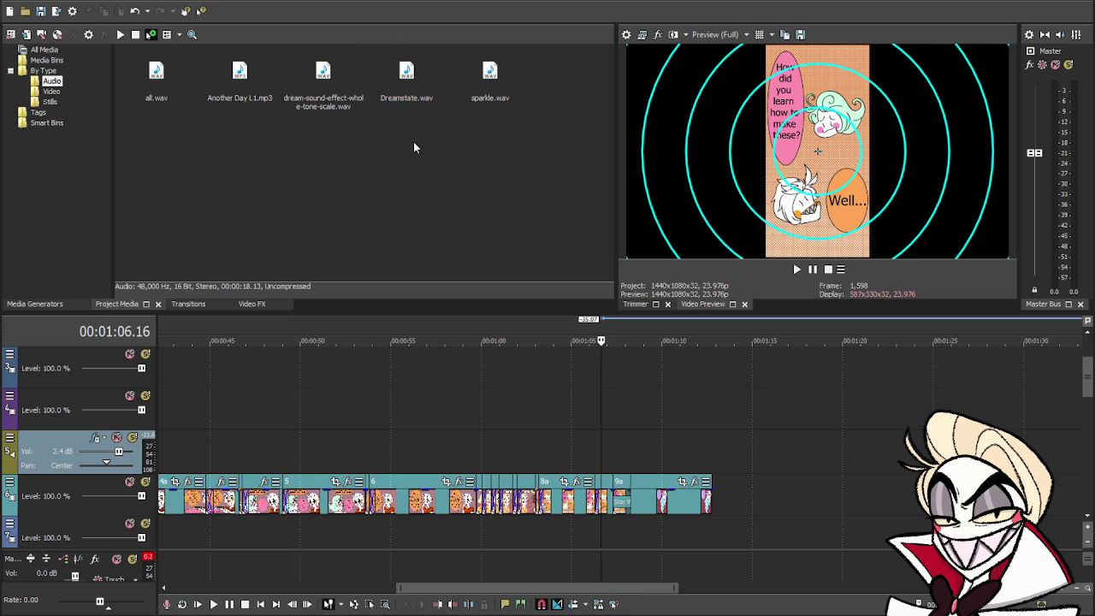
drag(408, 76, 601, 452)
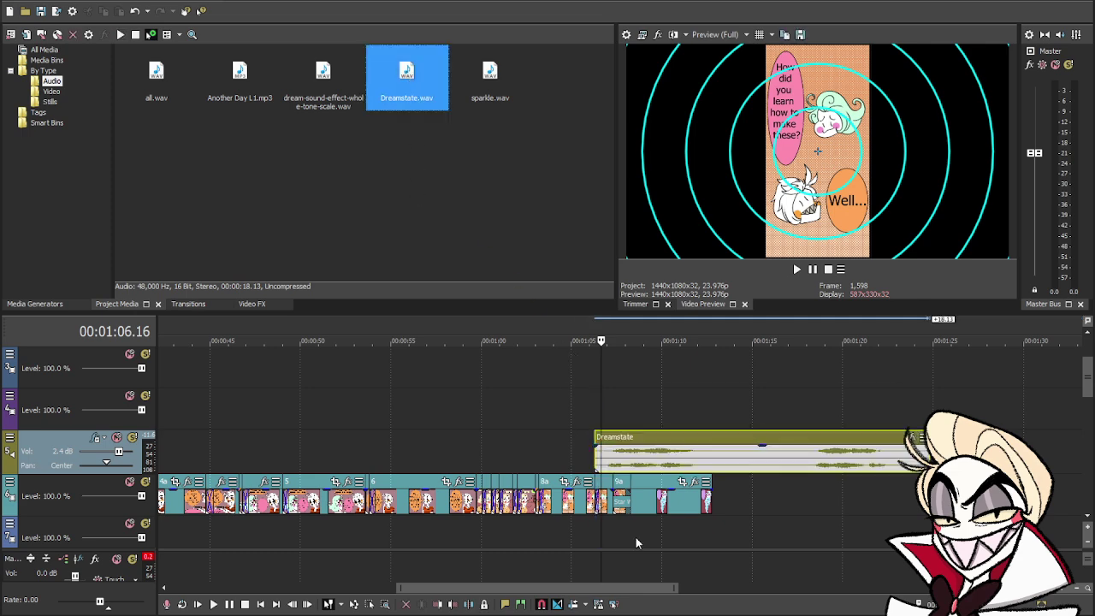
scroll(636, 537, up, 5)
scroll(636, 536, up, 3)
- Play the Dreamstate sound from just before its start, check the audio around 00:01:10.10 and leave the cursor there
click(680, 442)
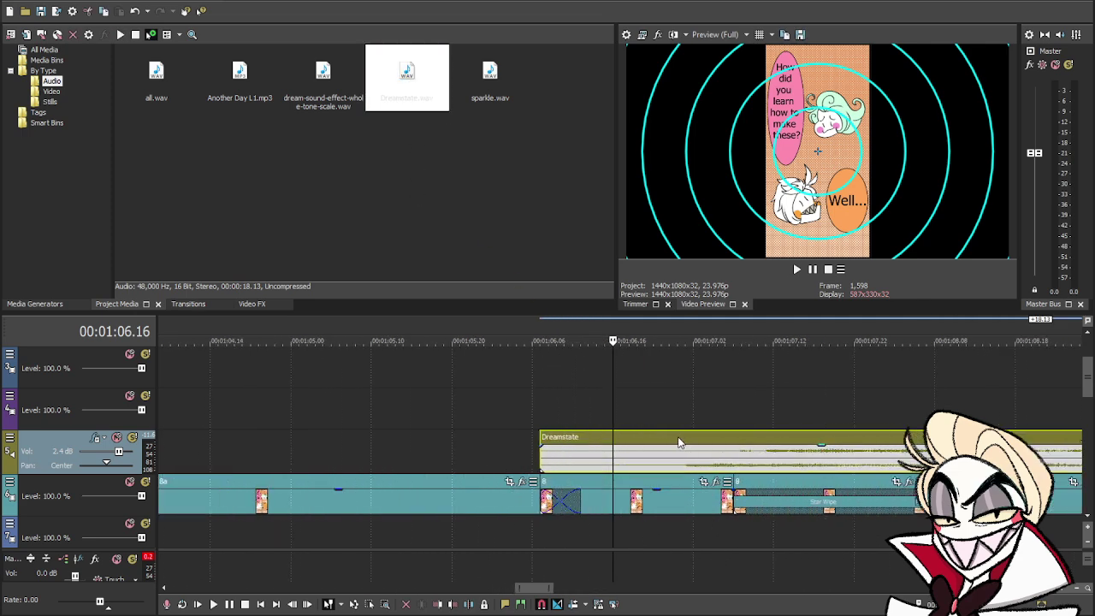
key(space)
click(522, 403)
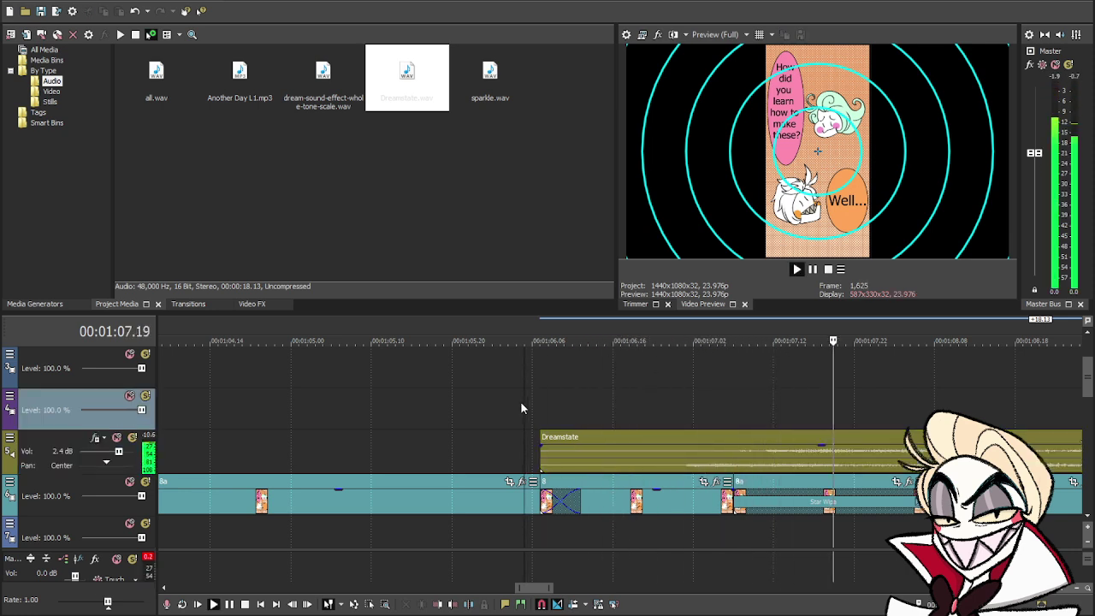
scroll(633, 424, down, 3)
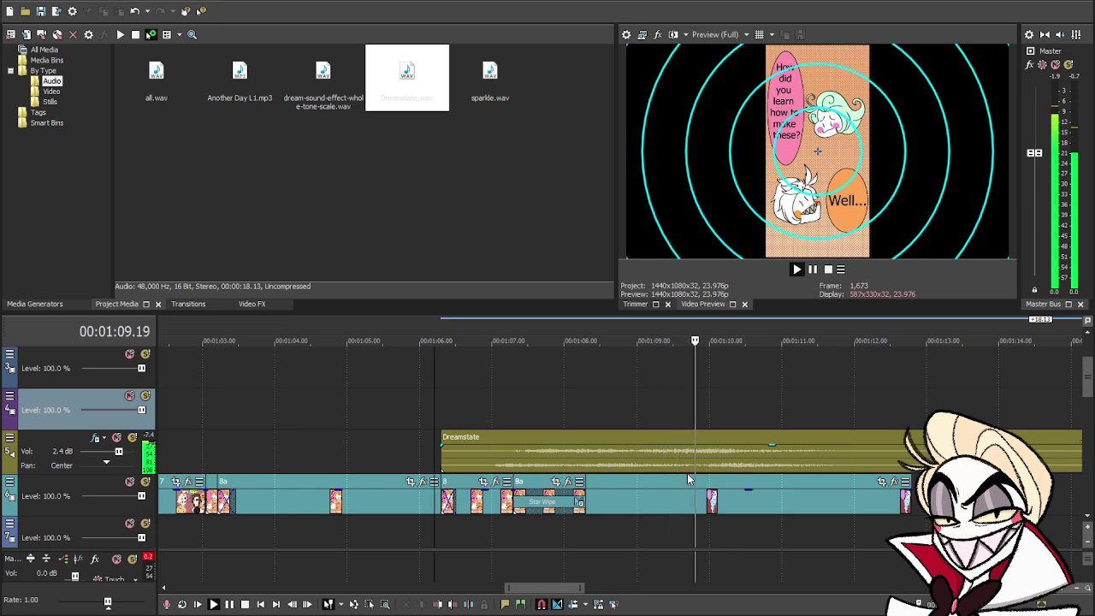
key(space)
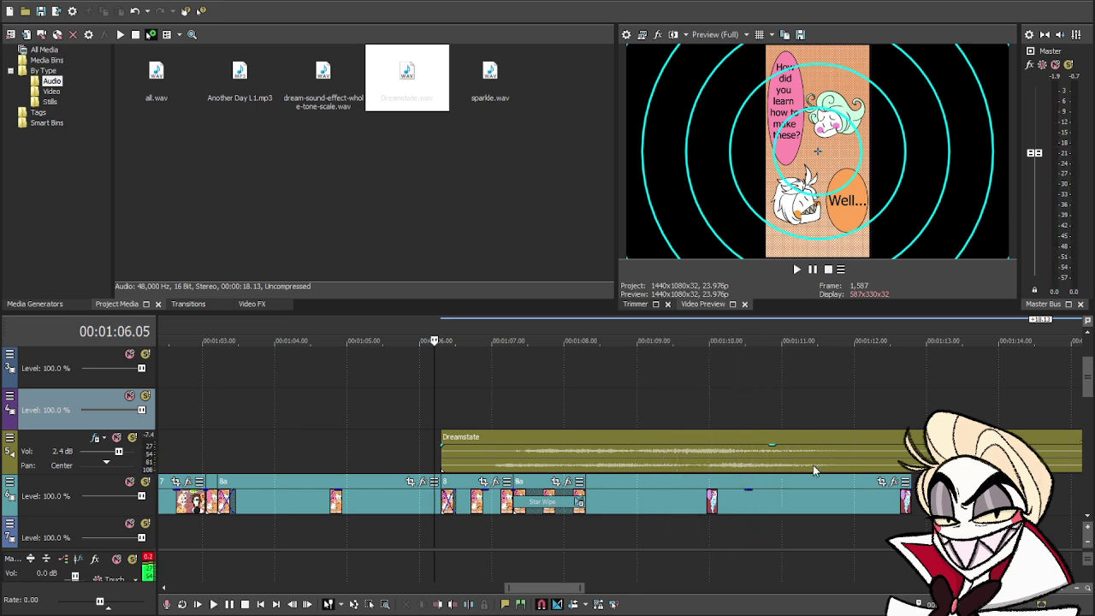
click(741, 481)
key(space)
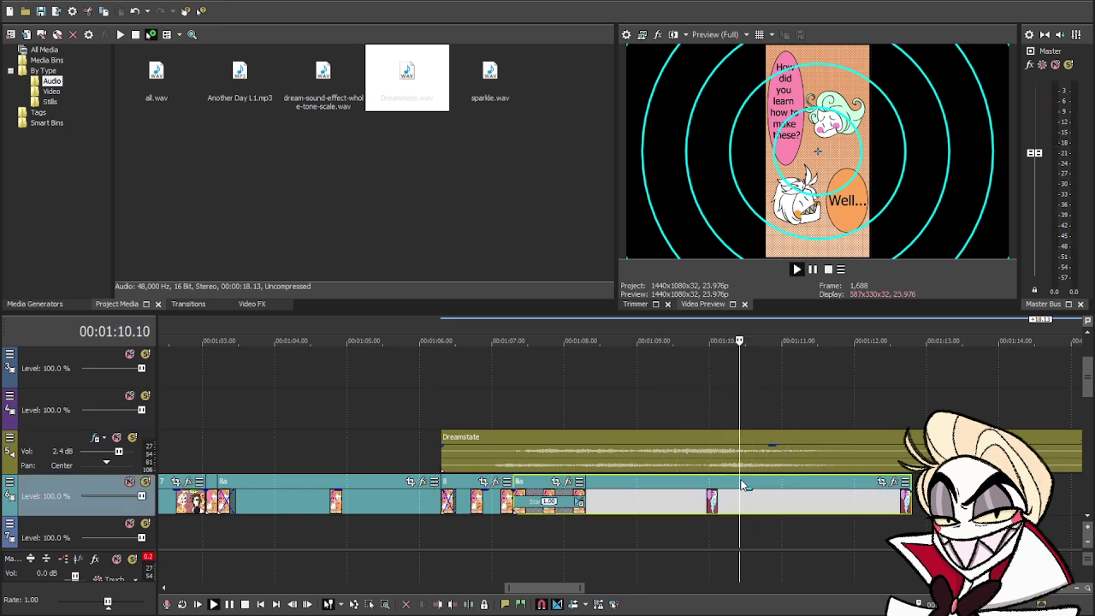
key(space)
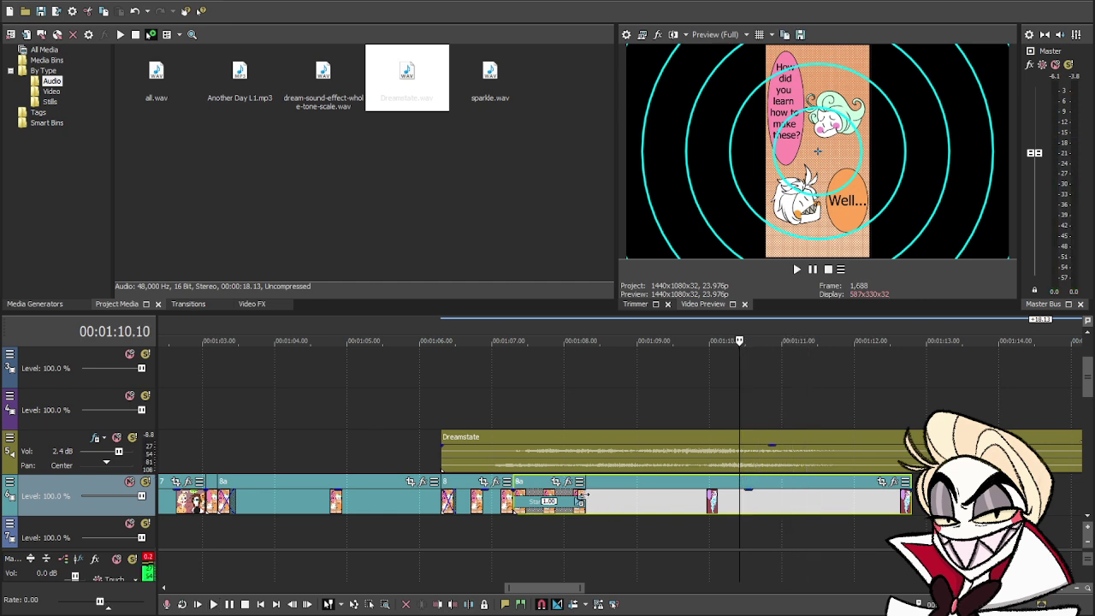
- Move the cursor to 00:01:10.15 and trim the end of still 9a on track 6 back to about 00:01:11
mouse_move(582, 499)
mouse_down()
mouse_move(614, 502)
mouse_move(589, 500)
mouse_up()
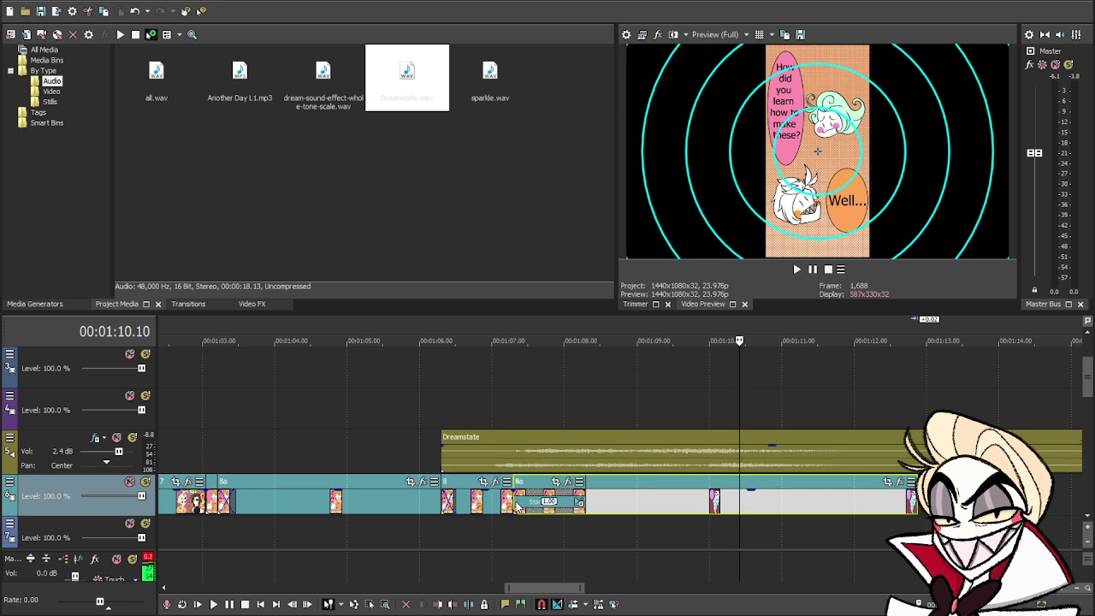
mouse_move(586, 503)
mouse_down()
mouse_move(613, 505)
mouse_move(566, 512)
mouse_move(580, 506)
mouse_up()
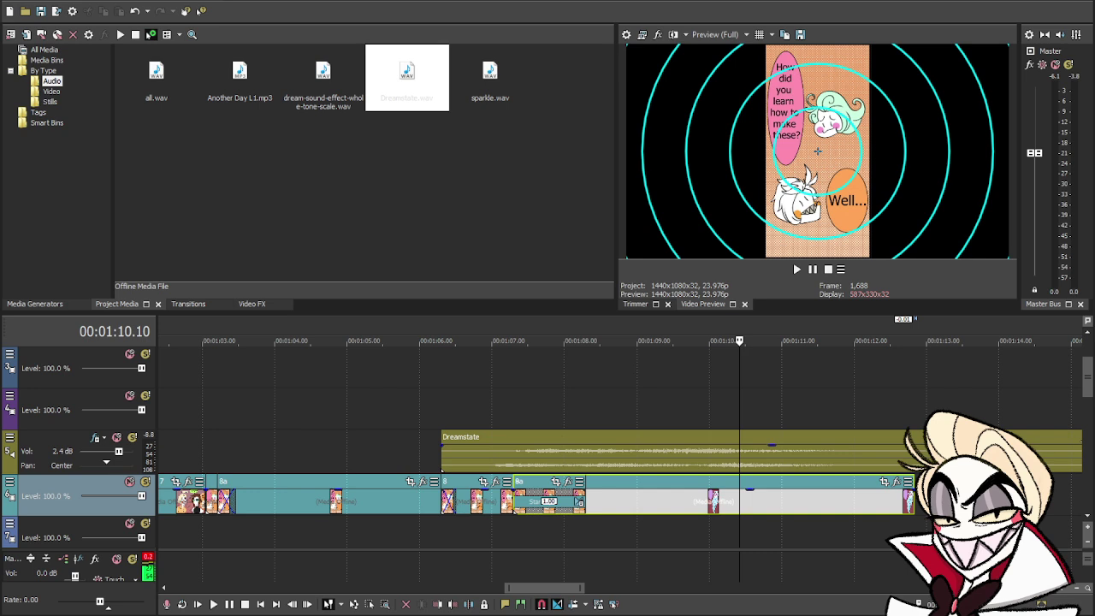
click(754, 509)
key(space)
key(space)
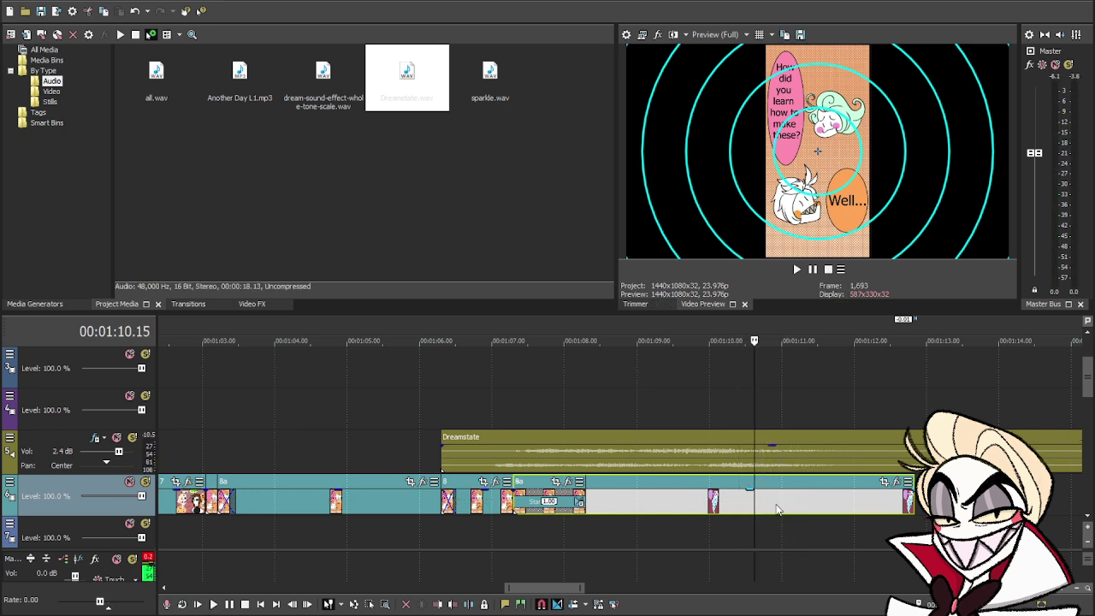
drag(910, 504, 775, 512)
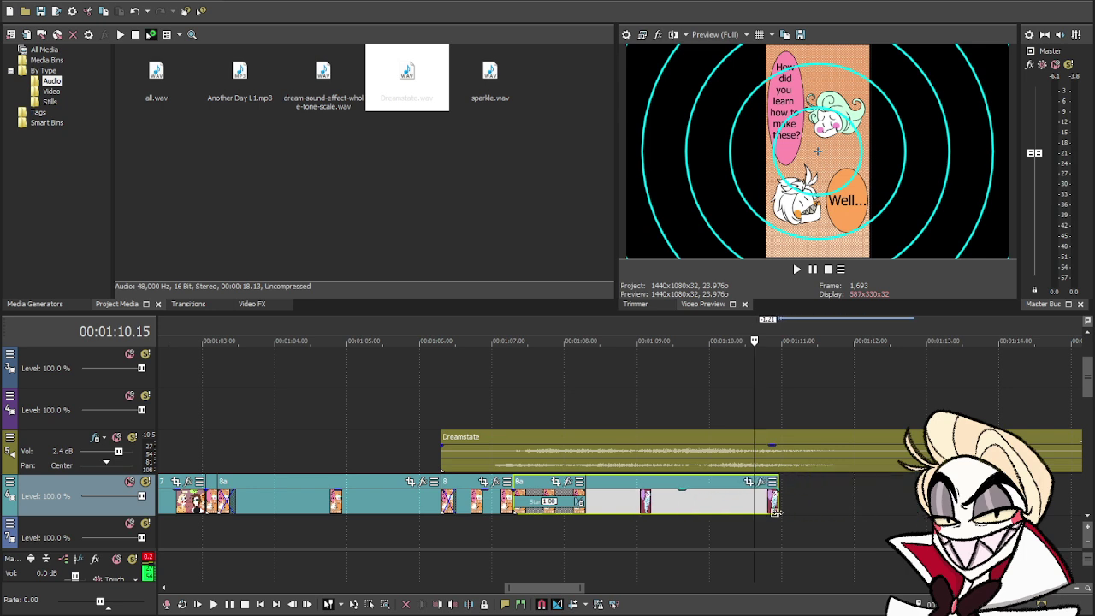
- Add 9.jpg to track 6 at 00:01:10.15, overlapping the end of 9a, and play the sequence from just before Dreamstate
click(53, 101)
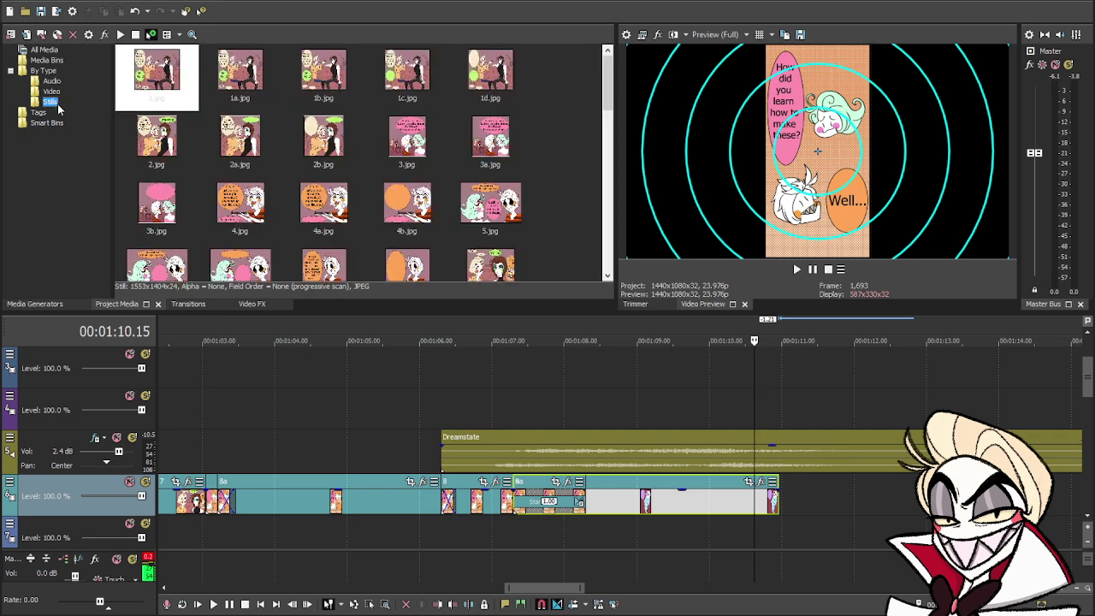
scroll(564, 199, down, 6)
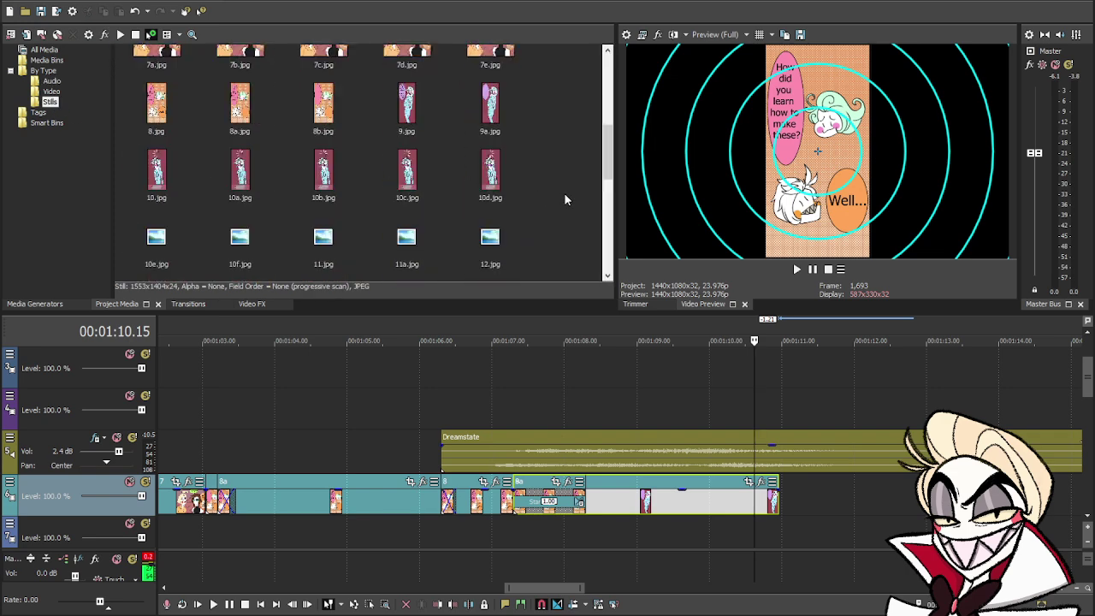
drag(406, 107, 766, 505)
click(431, 409)
key(space)
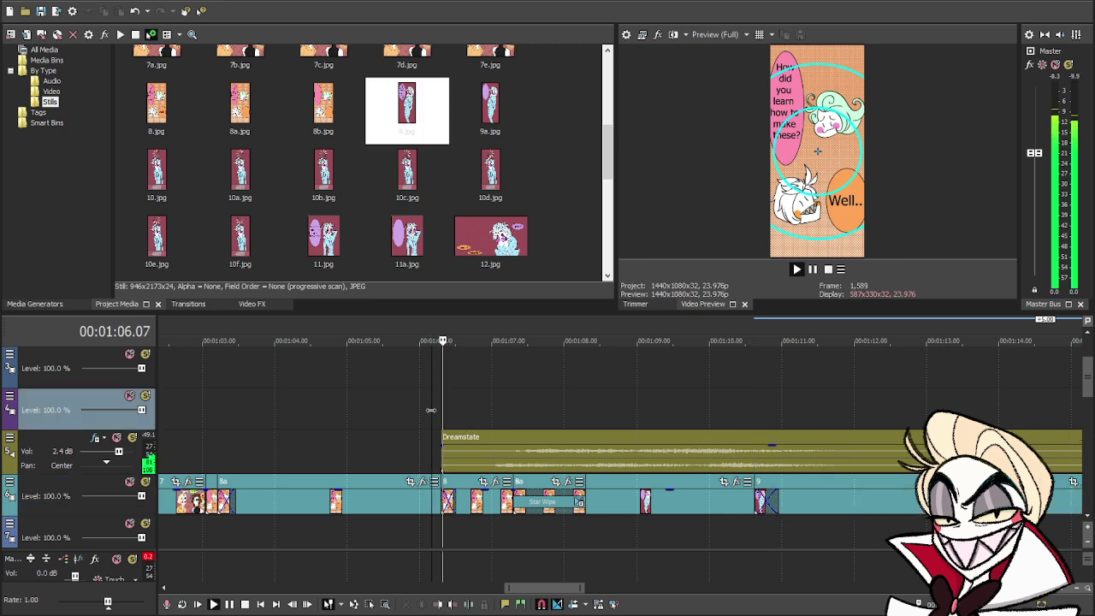
click(813, 269)
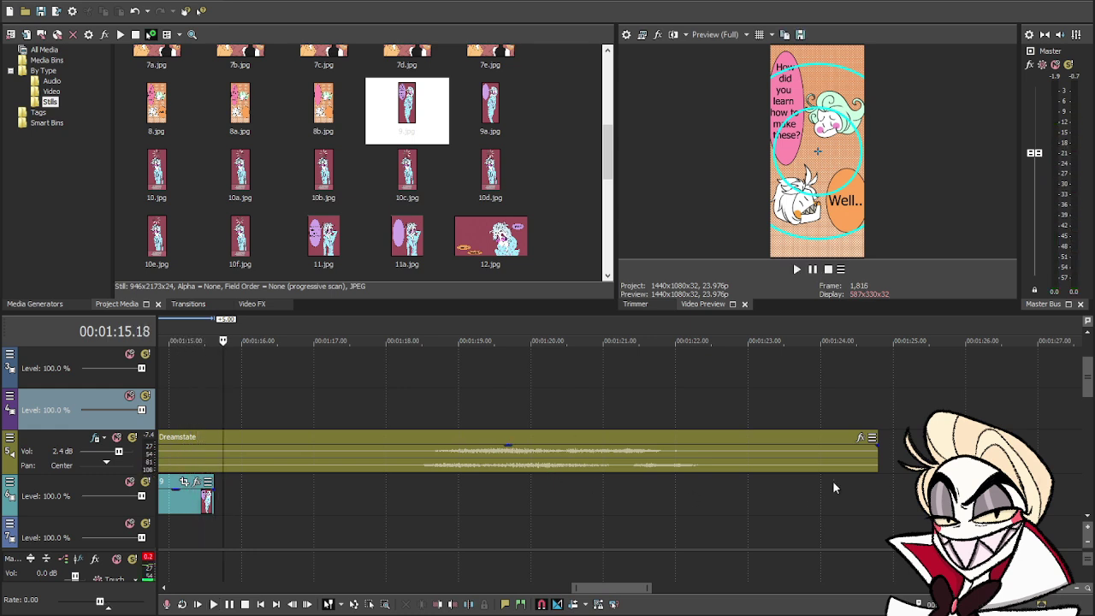
- Append 10.jpg after still 9 on track 6 at 00:01:15.15 and shorten it by 4.16
click(212, 487)
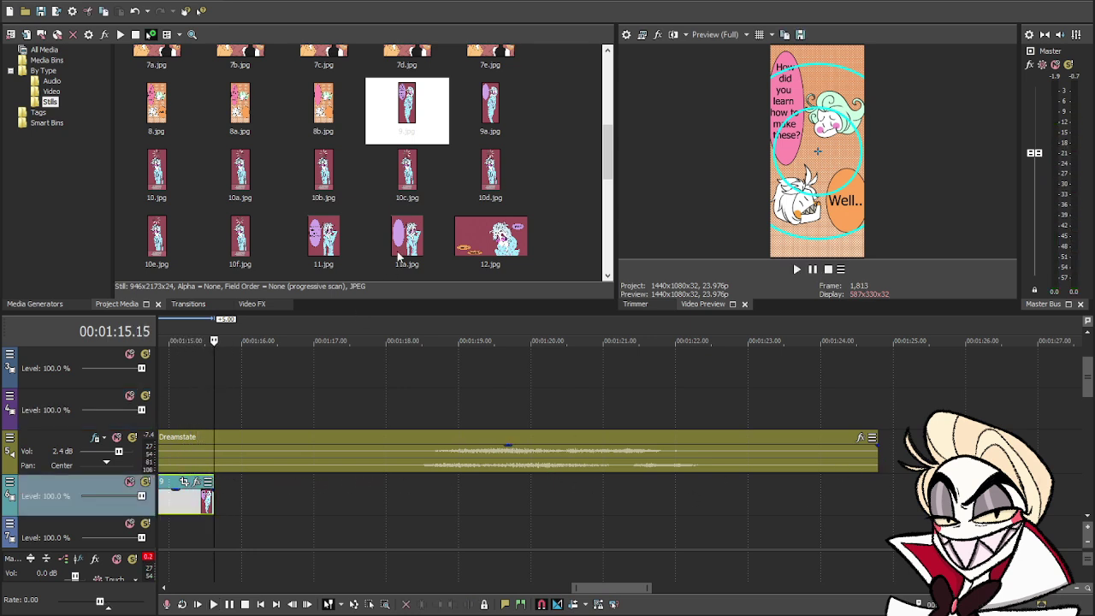
click(161, 175)
drag(161, 176, 224, 504)
scroll(281, 514, up, 2)
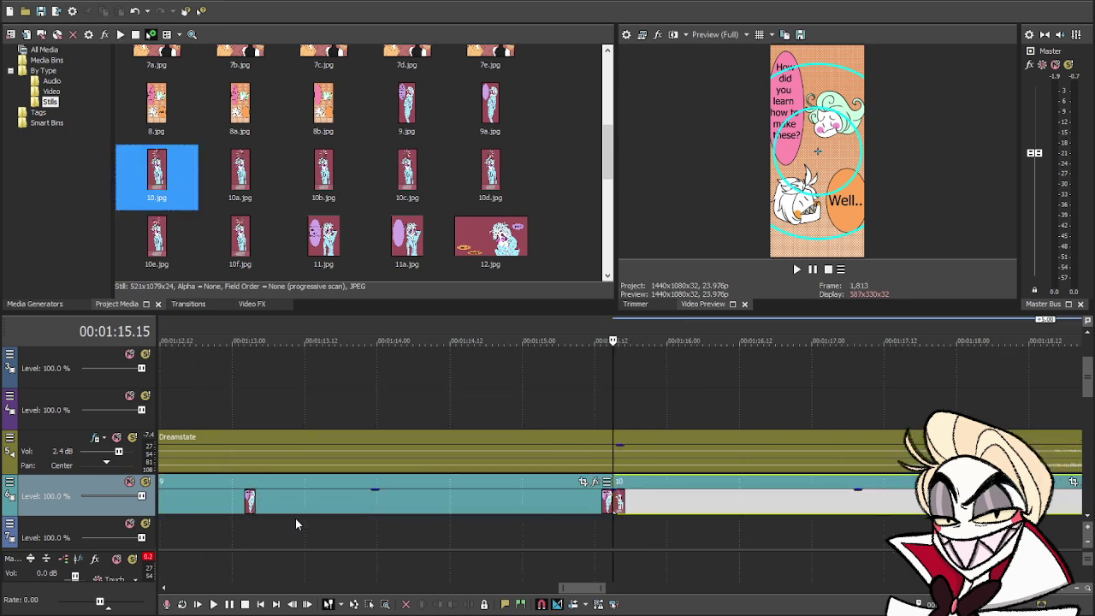
scroll(533, 491, down, 2)
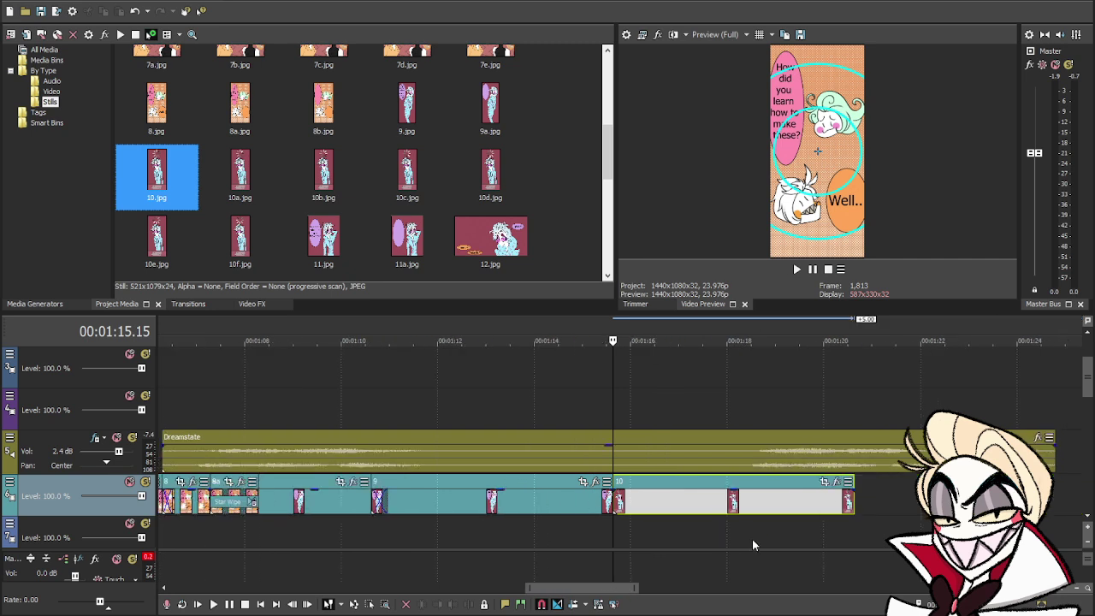
drag(852, 504, 635, 507)
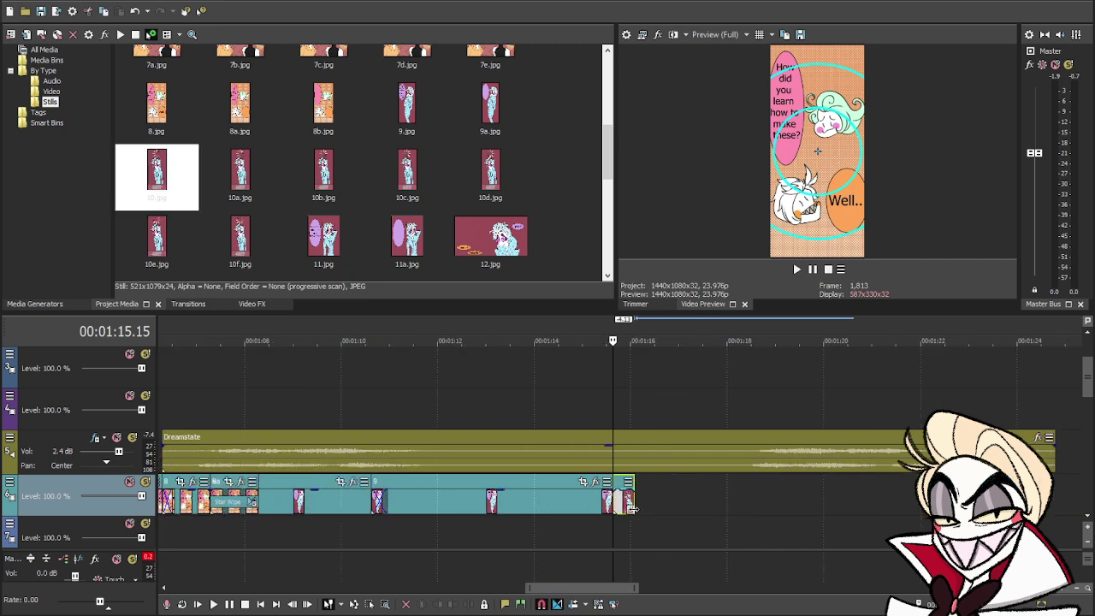
scroll(670, 526, up, 3)
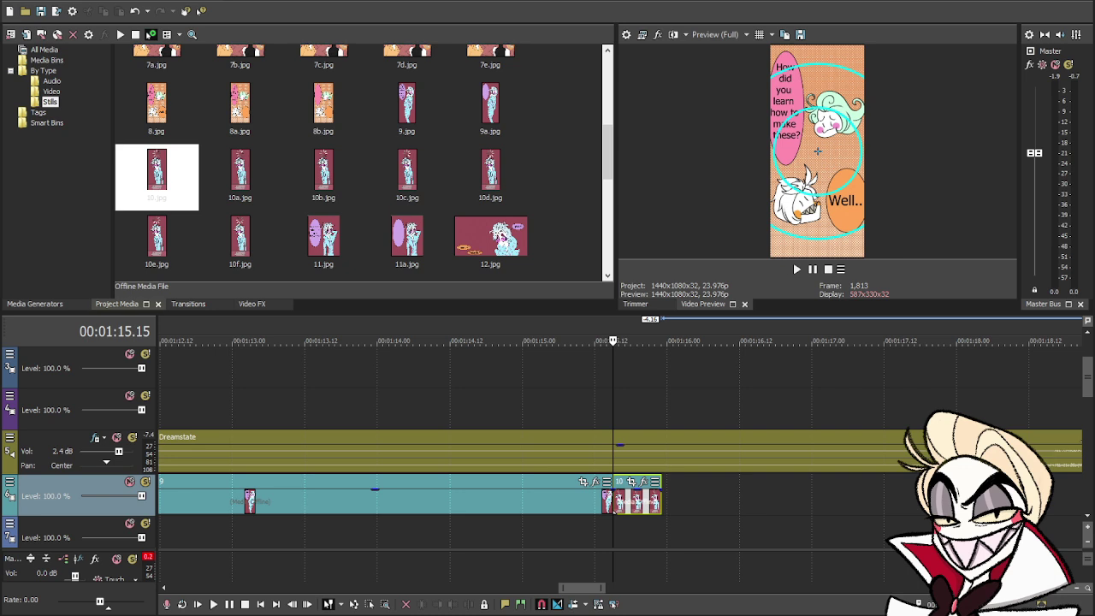
- Import 405546__raclure__loading-chime.wav, place it at 00:01:15.15 on a new audio track 4, and add a second copy at about 00:01:16.01
click(51, 81)
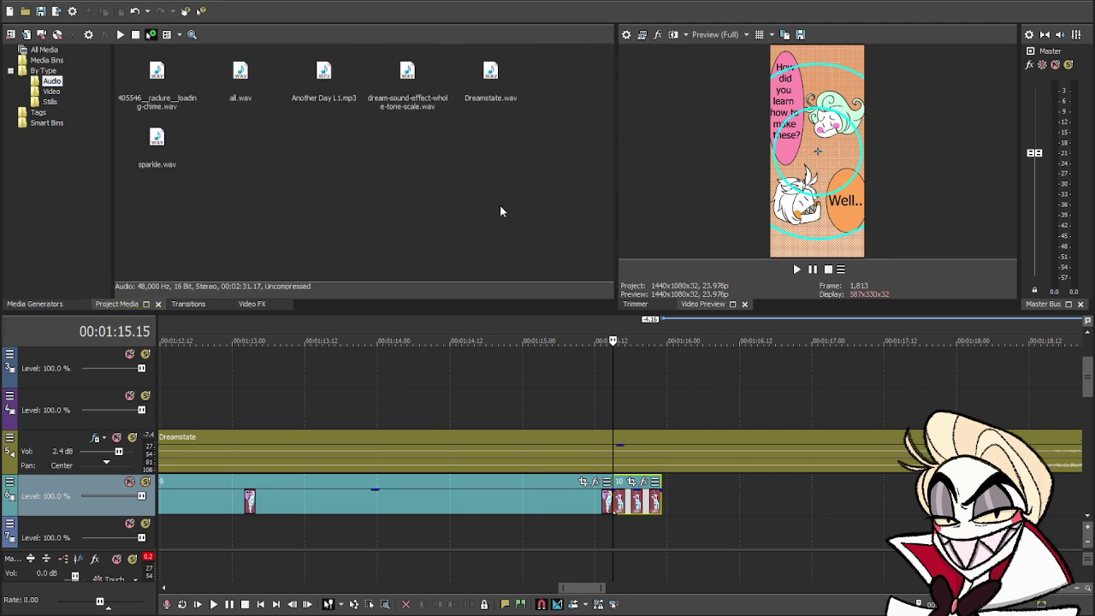
click(158, 79)
drag(180, 90, 604, 418)
key(space)
key(space)
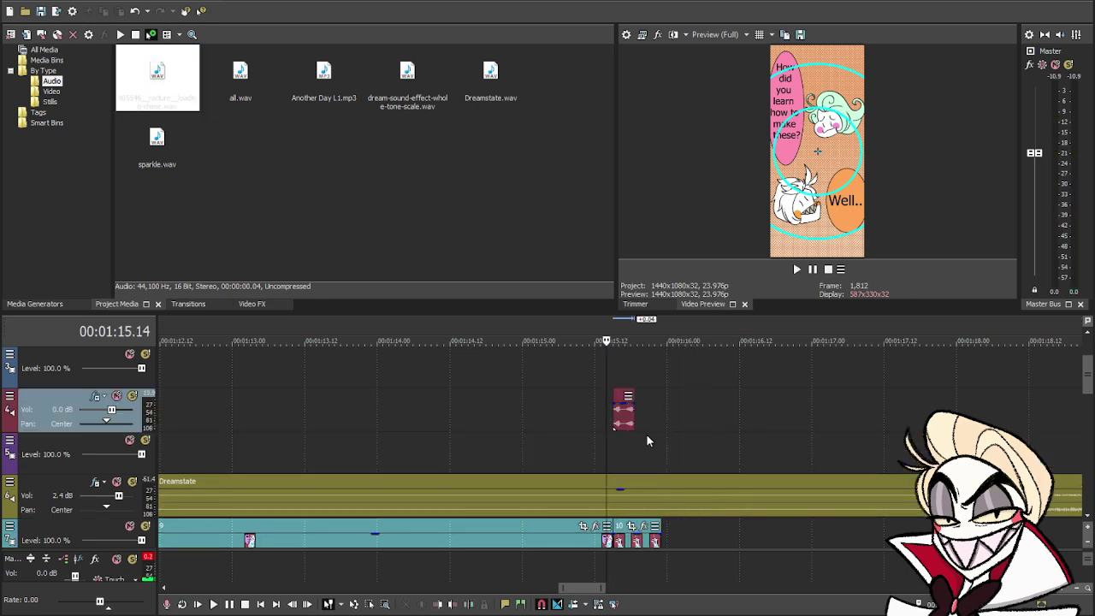
drag(629, 419, 688, 421)
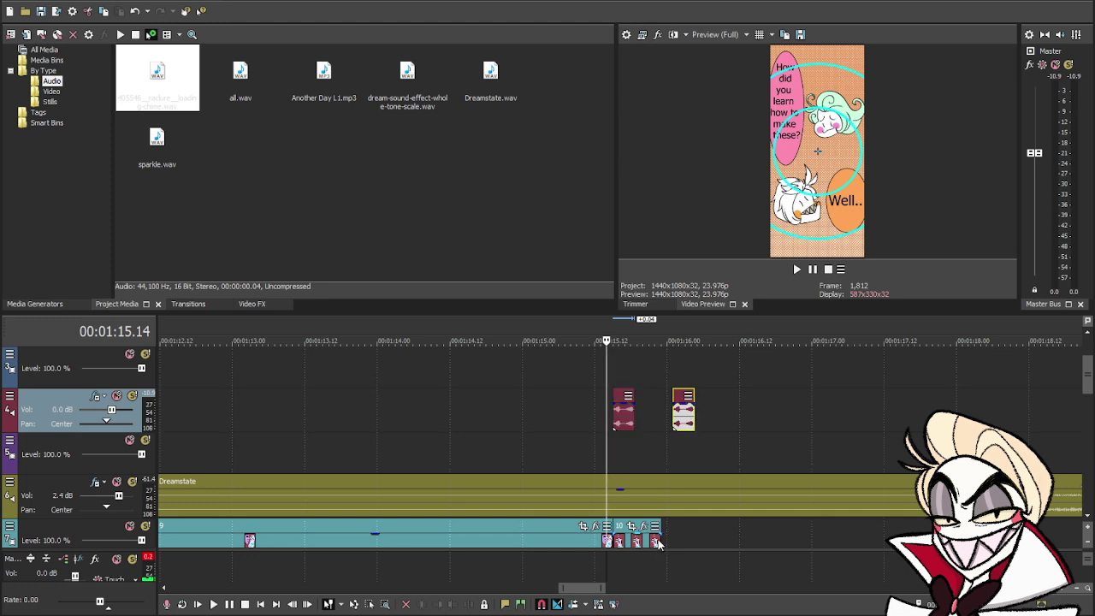
- Trim the end of still 10 back by 0.03 and place the cursor at its end, 00:01:15.20
mouse_move(659, 540)
mouse_down()
mouse_move(670, 540)
mouse_move(648, 540)
mouse_up()
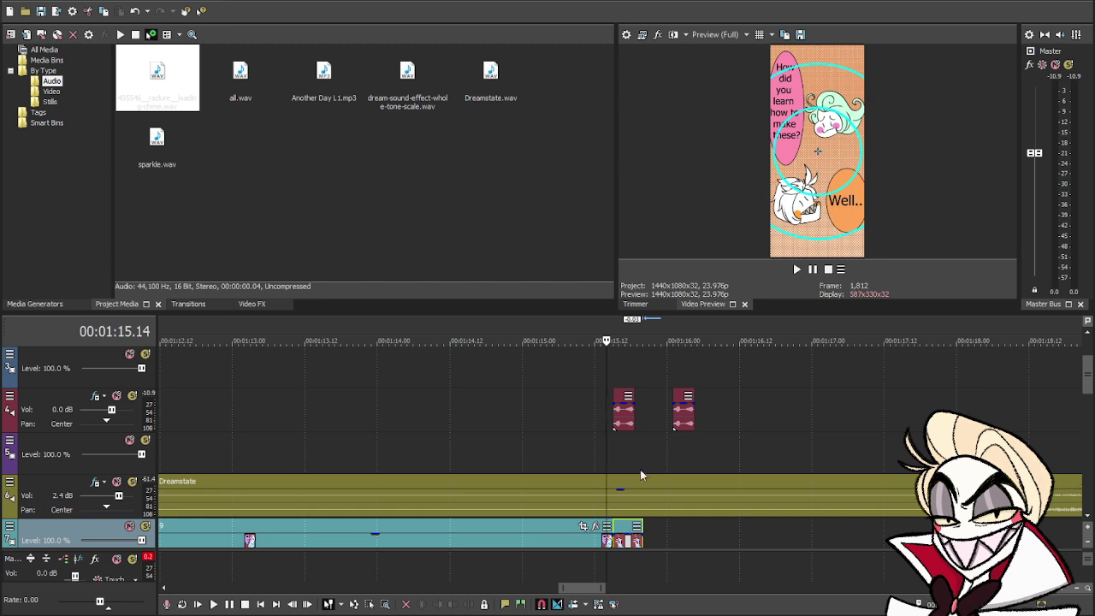
click(642, 440)
scroll(646, 437, down, 2)
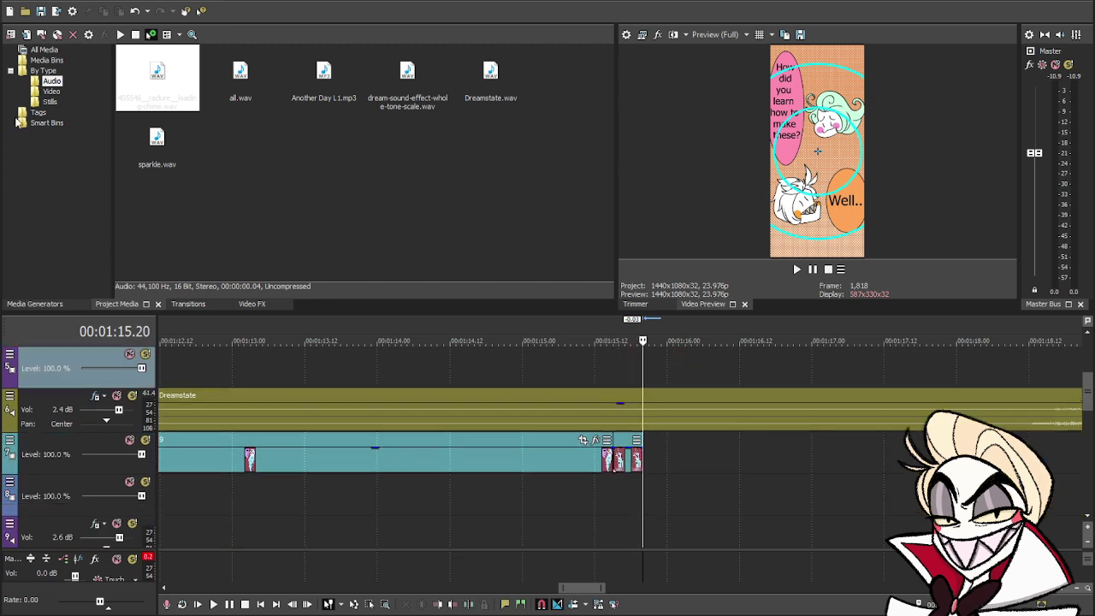
- Append 10a.jpg after still 10 on track 7 at 00:01:15.20 and shorten it by 4.15
click(50, 101)
drag(607, 83, 621, 169)
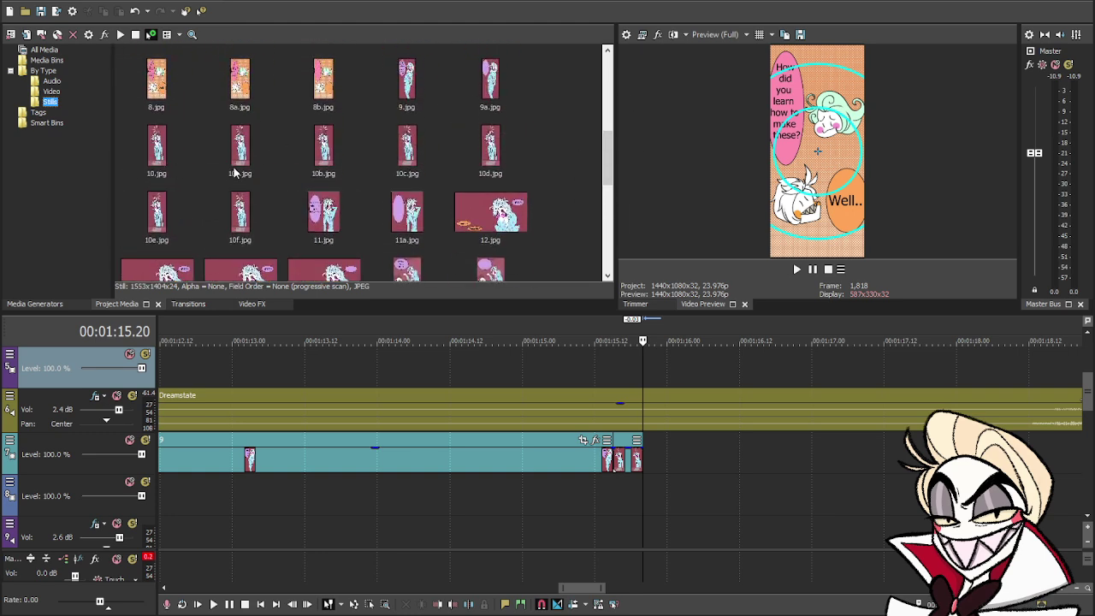
drag(239, 150, 654, 462)
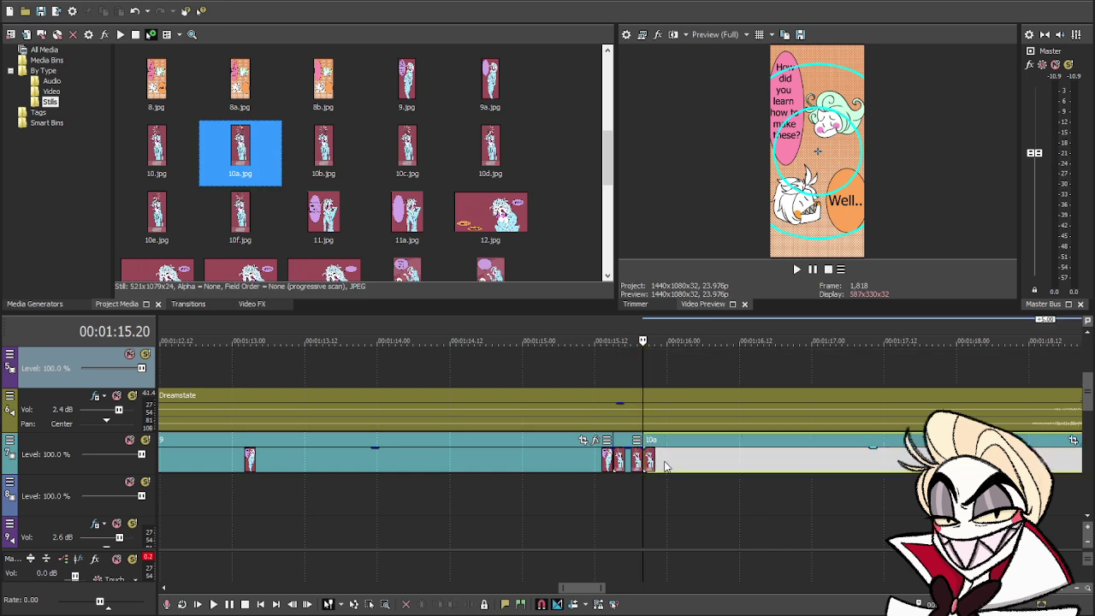
scroll(671, 470, down, 2)
drag(914, 458, 640, 458)
click(607, 461)
click(627, 463)
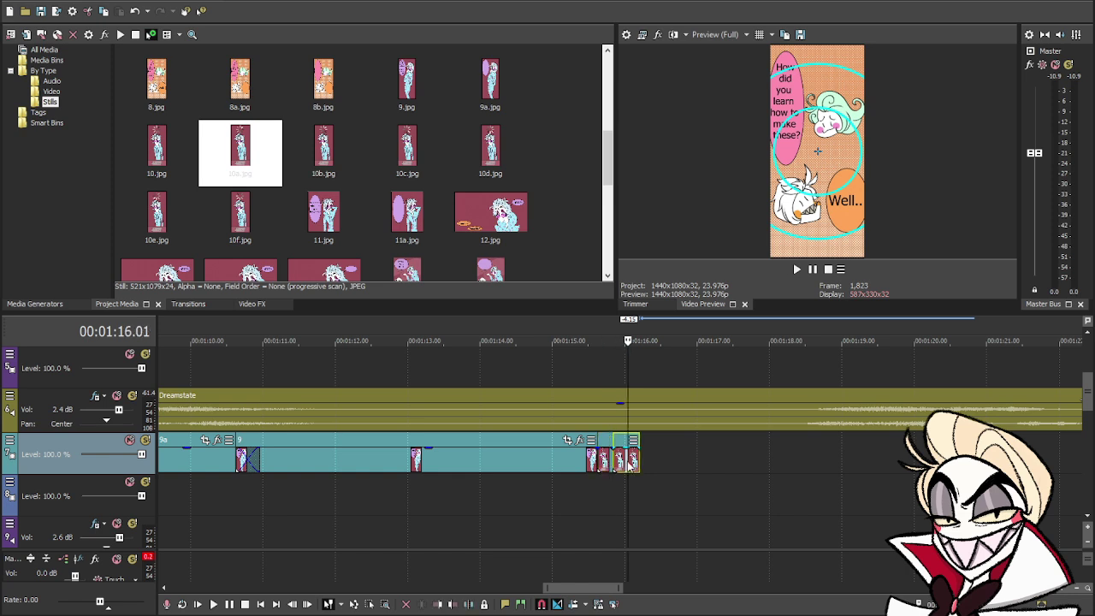
- Trim the end of still 10a back by 0.04 so it matches the length of still 10
drag(638, 462, 635, 461)
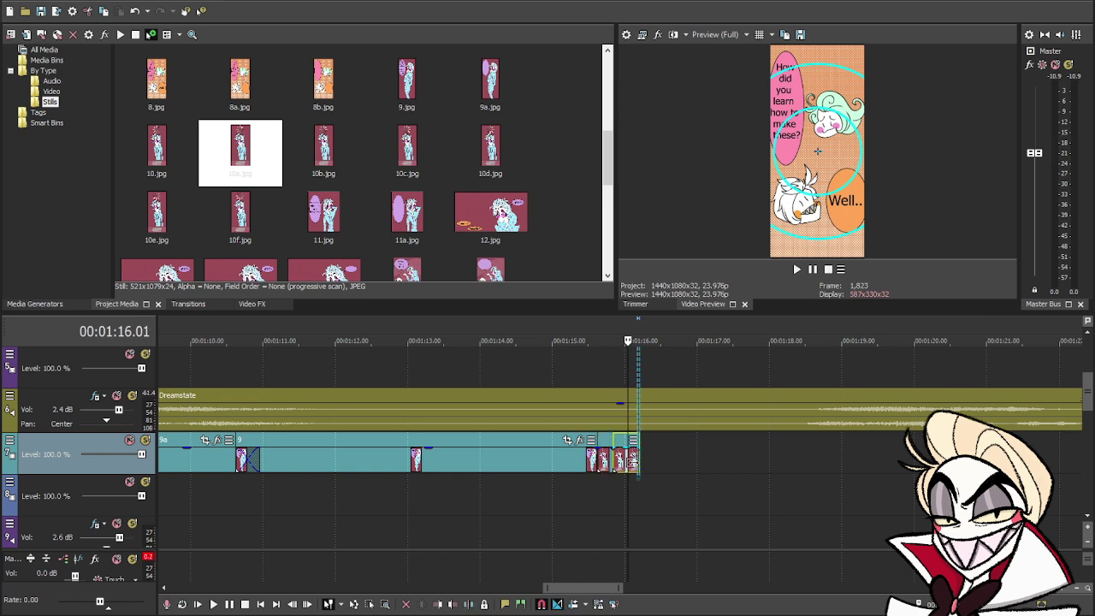
click(609, 467)
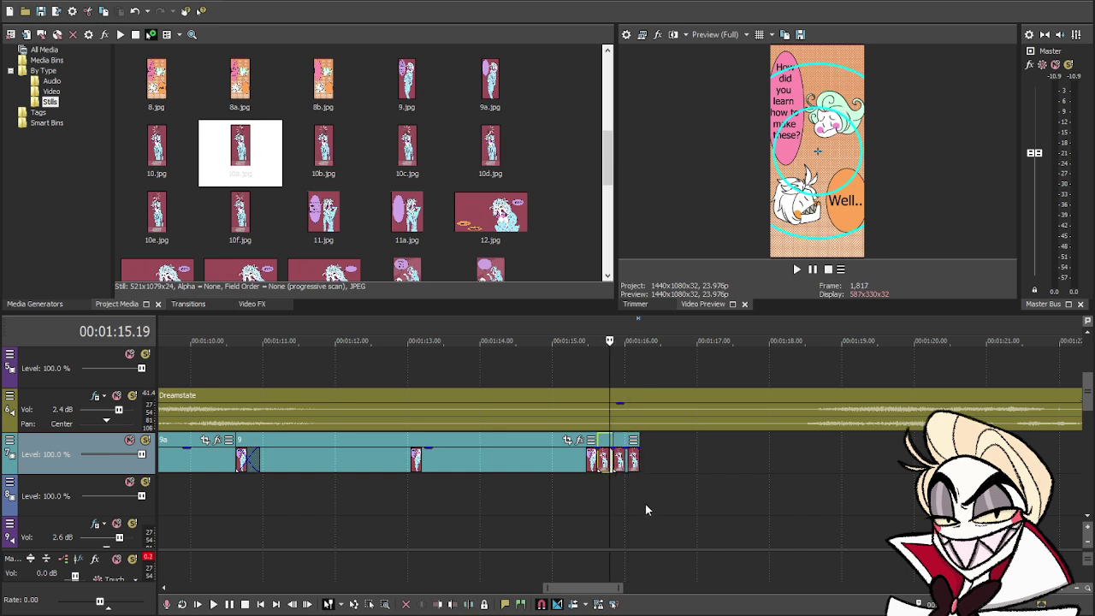
scroll(652, 505, up, 3)
scroll(676, 509, up, 2)
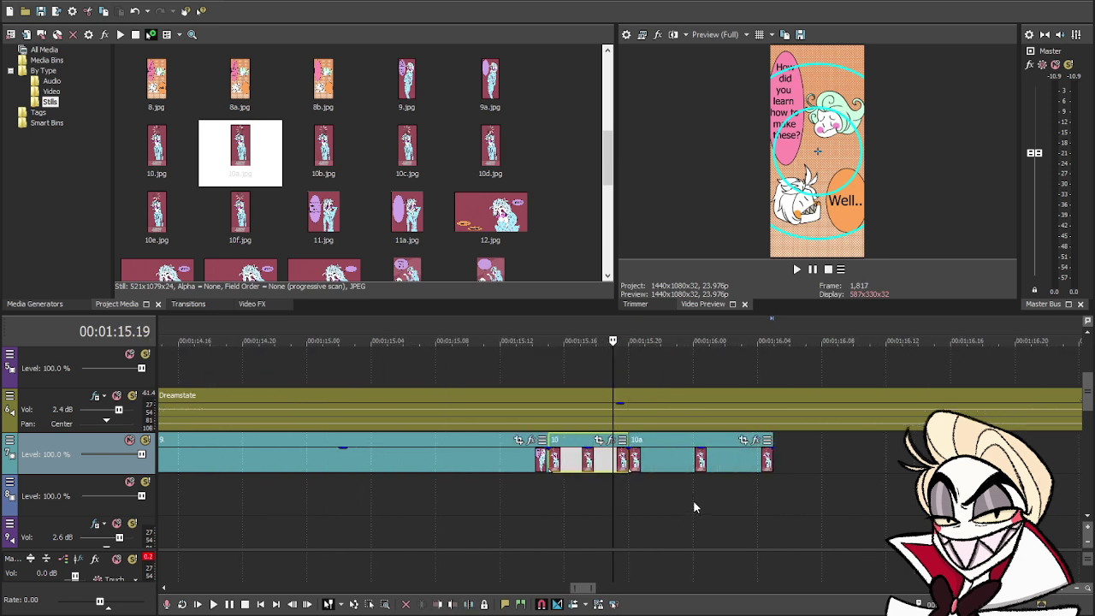
click(770, 459)
drag(770, 459, 710, 461)
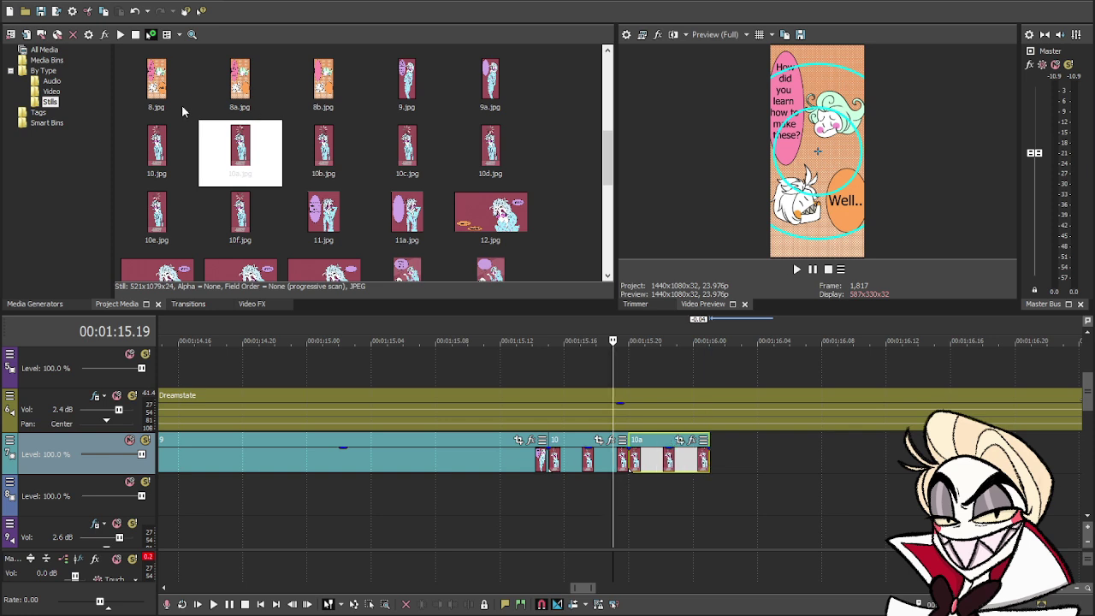
- Append 10b.jpg directly after still 10a on track 7 at 00:01:16.01
drag(320, 156, 722, 470)
scroll(786, 488, down, 3)
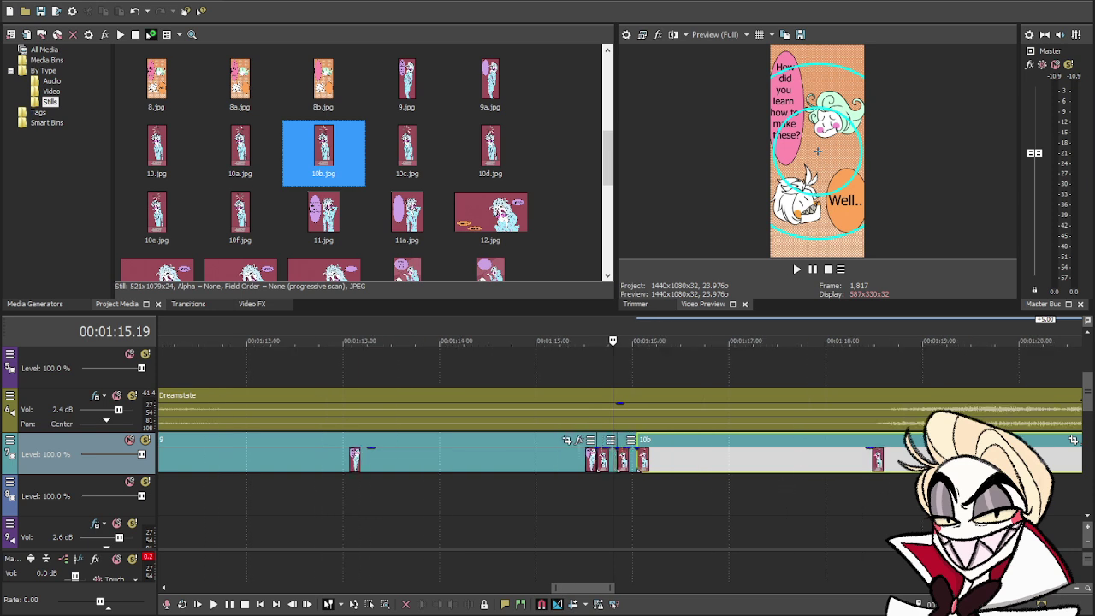
- Trim the 10b still on track 7 to five frames, matching the length of the 10a still before it
scroll(785, 487, down, 4)
drag(797, 462, 635, 462)
scroll(676, 486, up, 8)
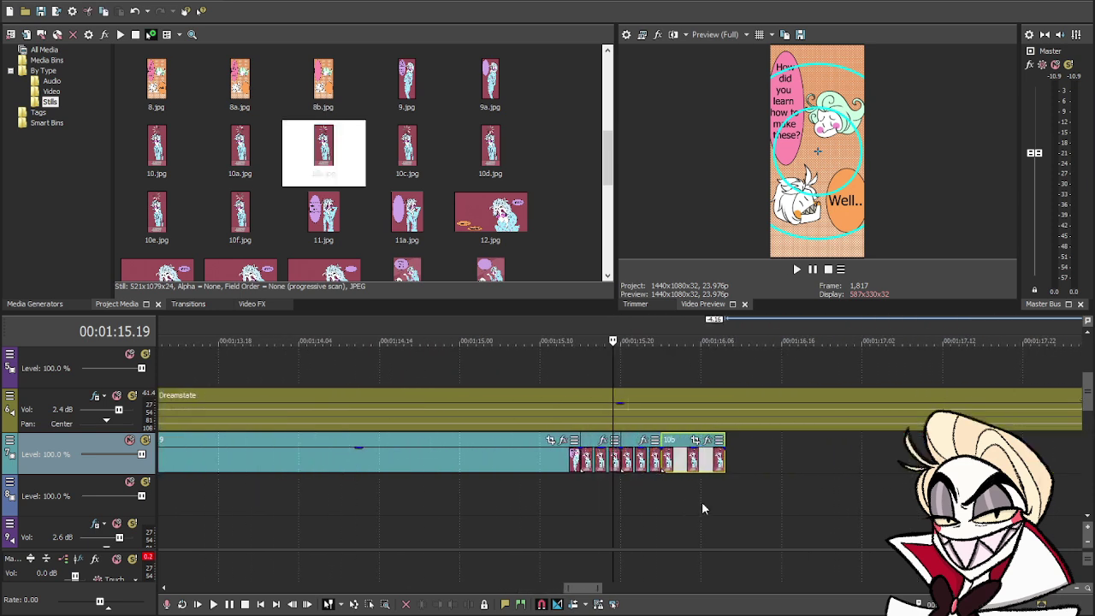
drag(920, 462, 876, 462)
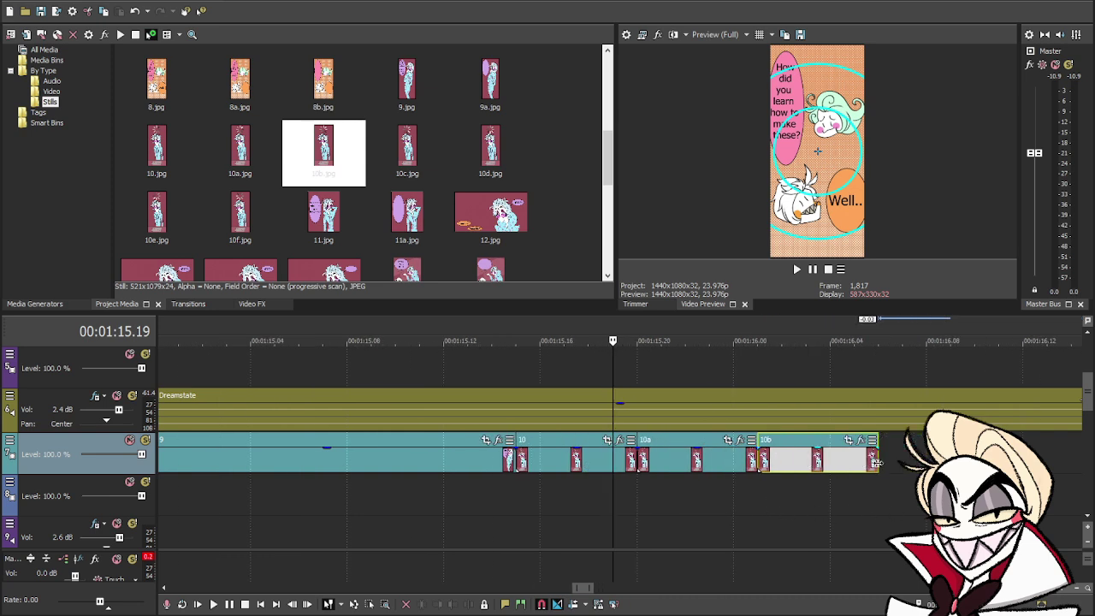
- Add 10c.jpg to track 7 directly after the 10b still and trim it to five frames
drag(420, 150, 648, 462)
scroll(883, 462, down, 5)
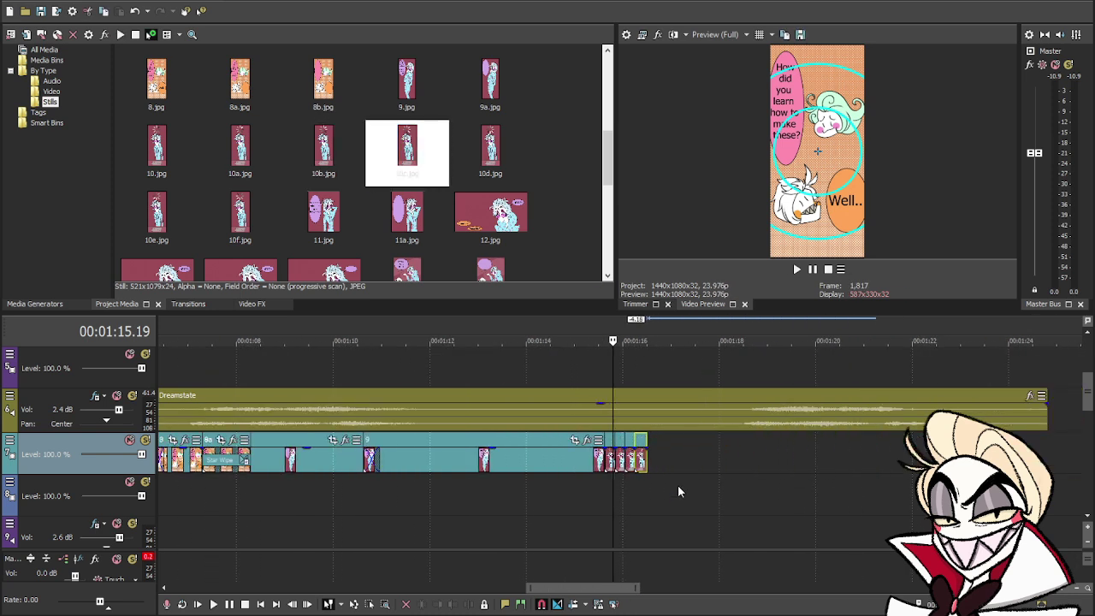
scroll(761, 500, up, 4)
scroll(762, 501, up, 3)
scroll(910, 486, up, 2)
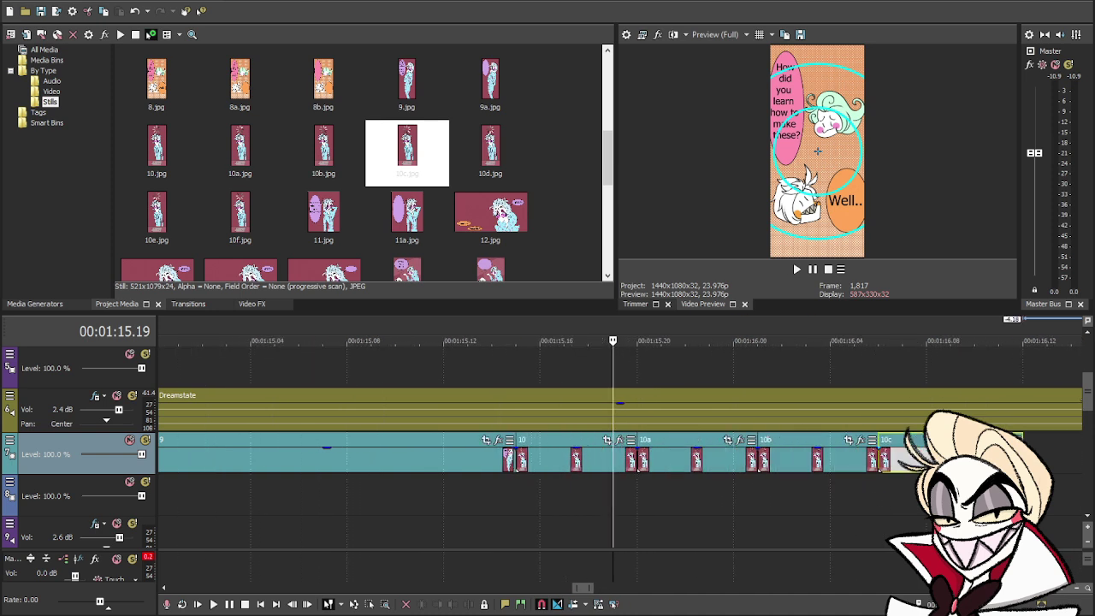
scroll(910, 485, down, 2)
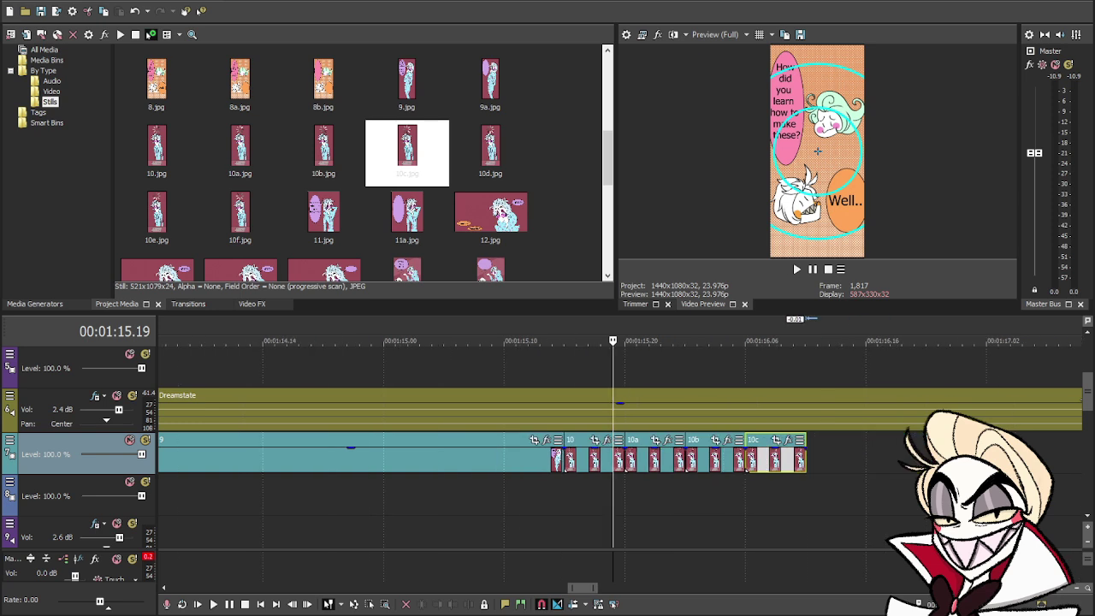
- Add 10d.jpg to track 7 directly after the 10c still and trim it to five frames
drag(496, 168, 829, 472)
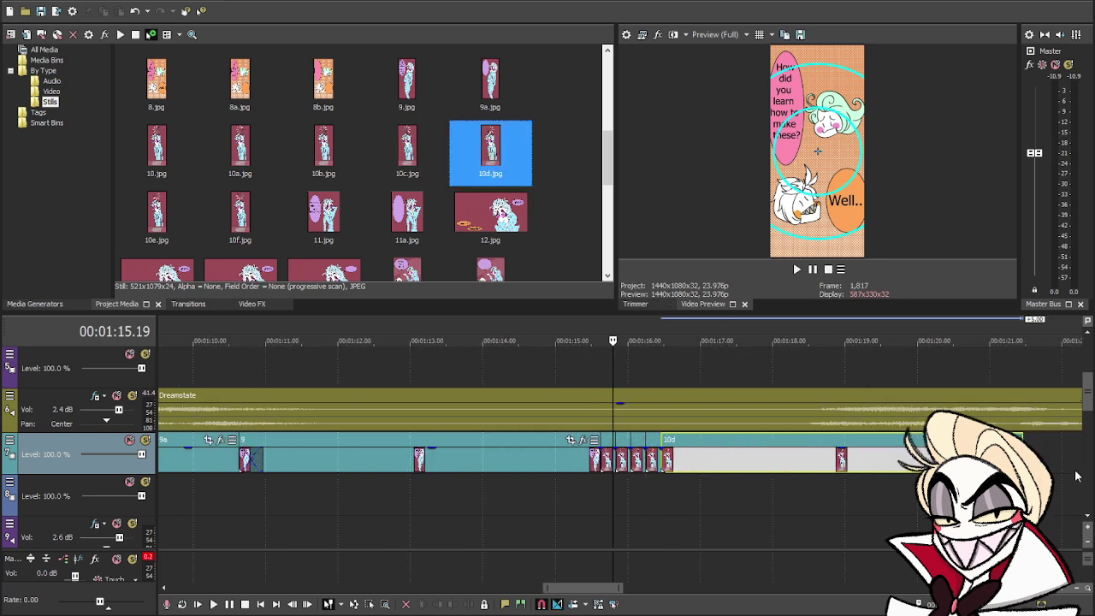
drag(1021, 459, 673, 459)
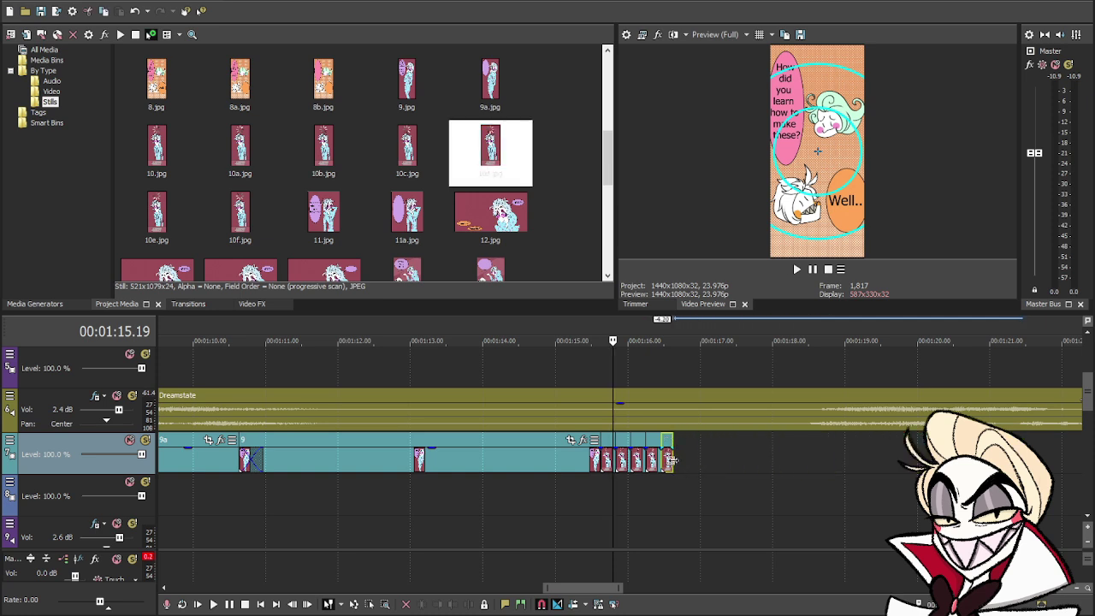
scroll(734, 512, up, 5)
click(887, 508)
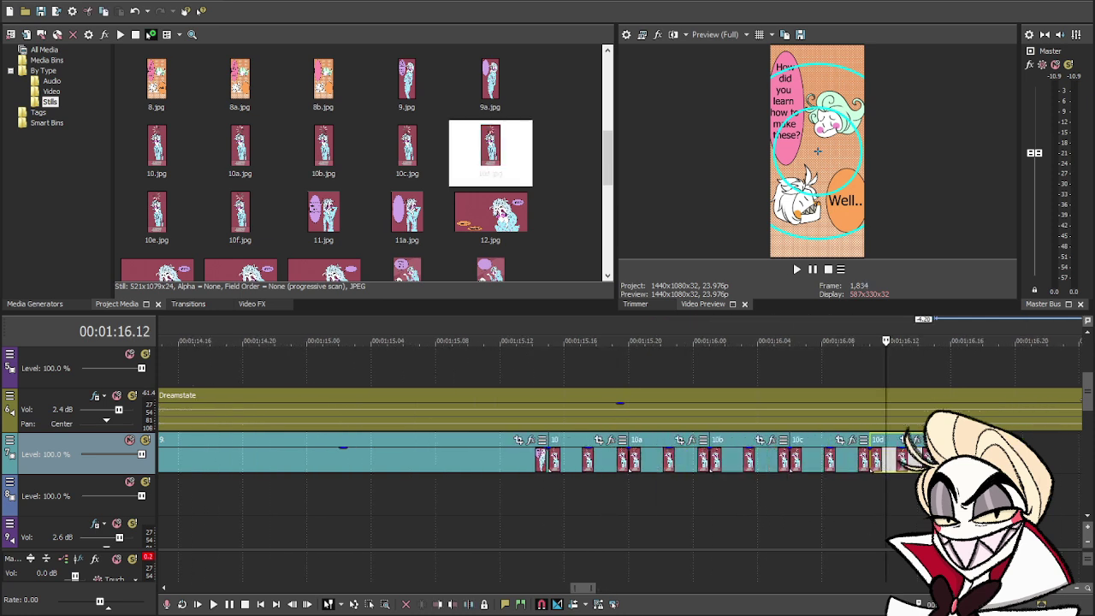
scroll(620, 454, right, 3)
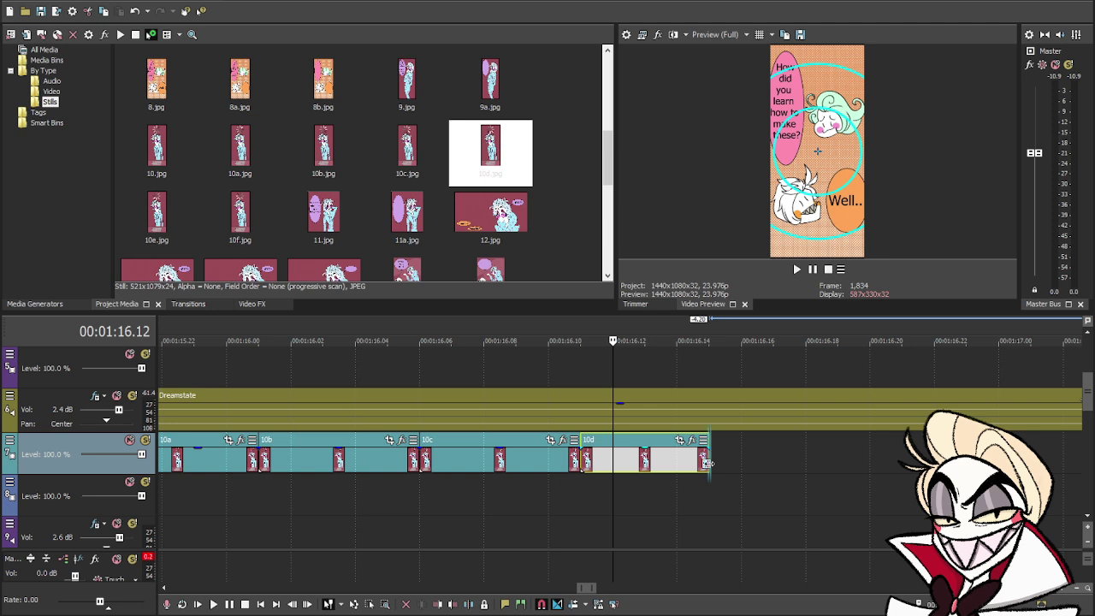
drag(710, 462, 732, 462)
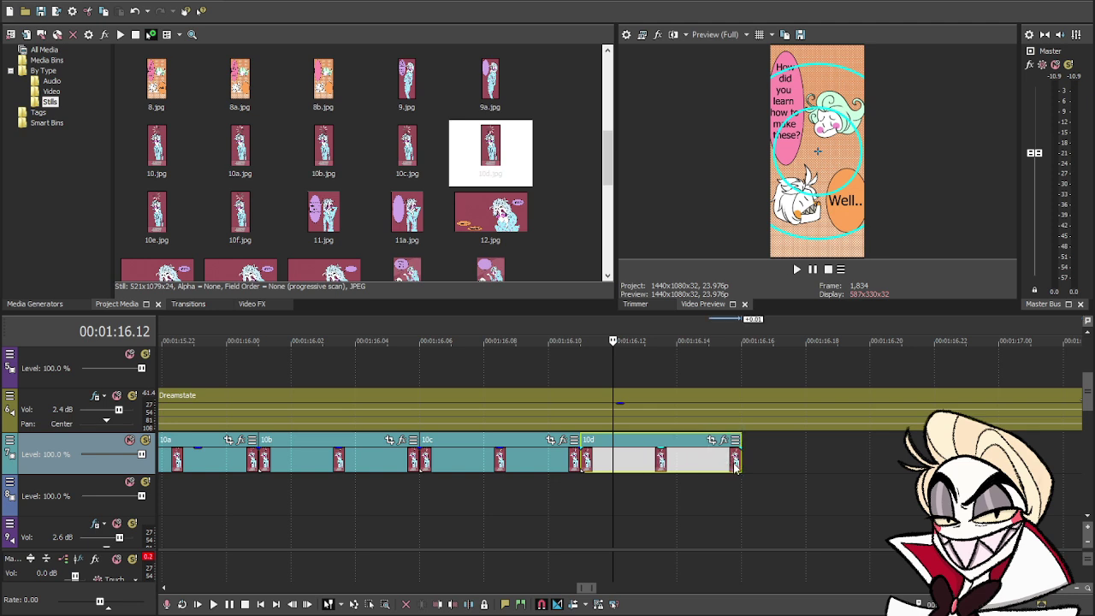
- Add 10e.jpg to track 7 directly after the 10d still and trim it to five frames
drag(163, 216, 747, 462)
scroll(747, 463, down, 6)
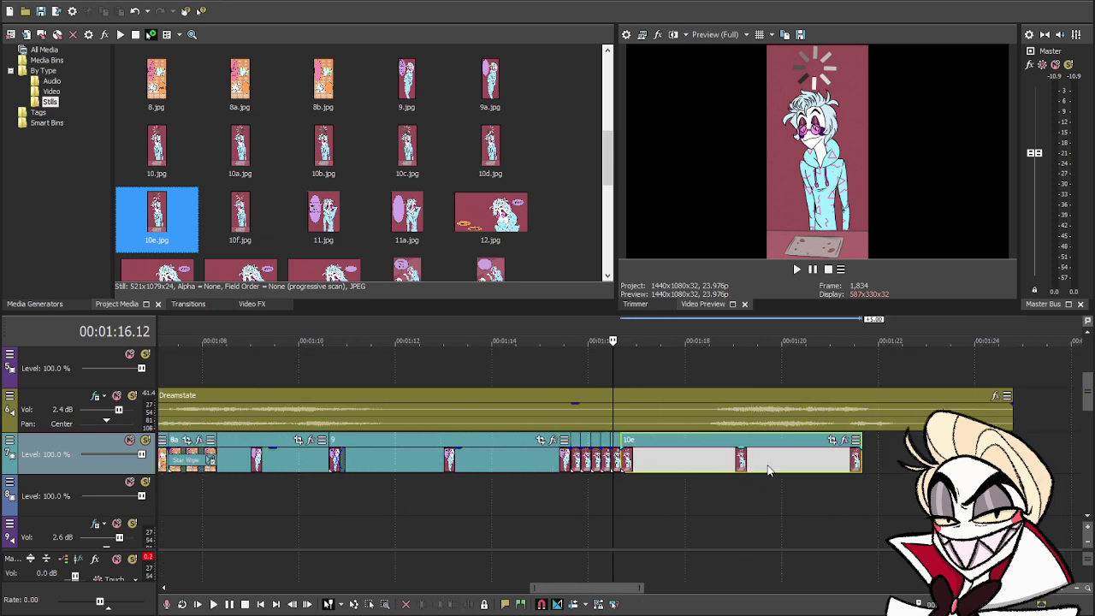
drag(861, 464, 632, 463)
scroll(686, 482, up, 8)
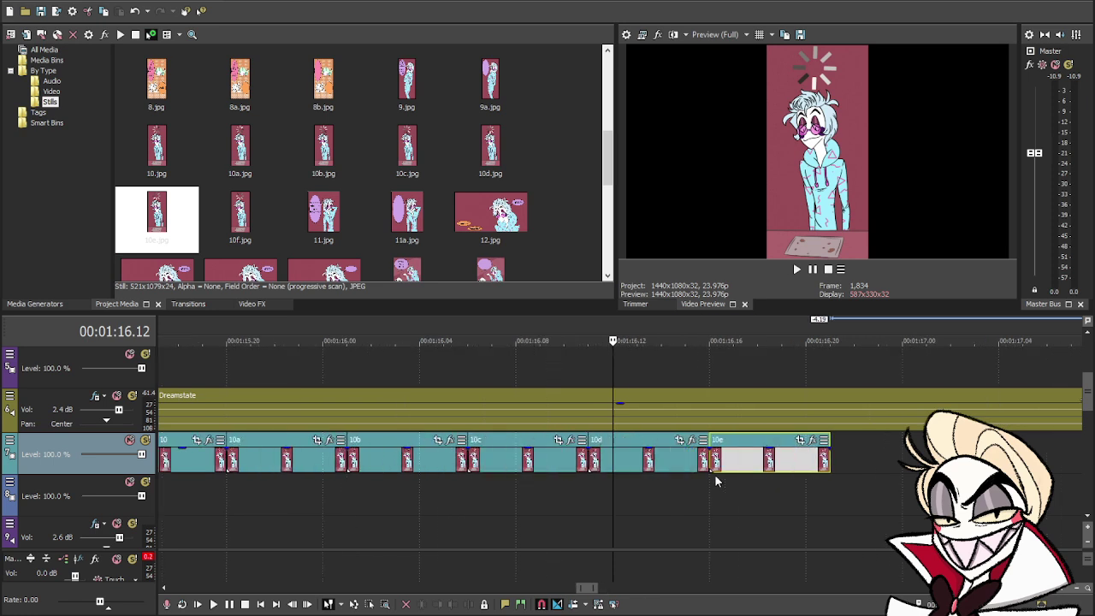
drag(900, 462, 931, 462)
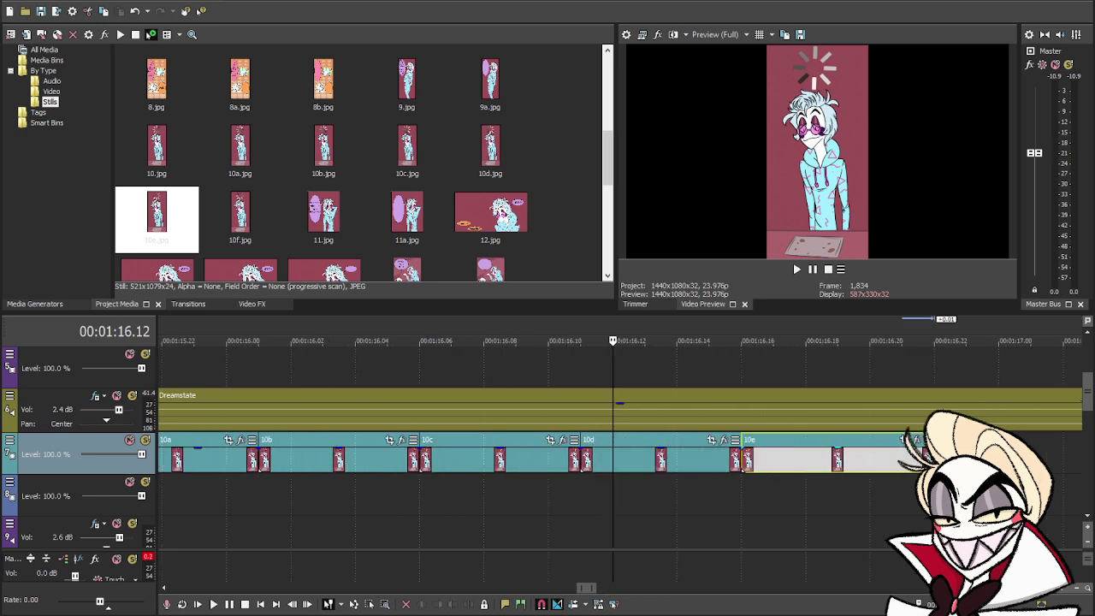
click(935, 500)
drag(929, 462, 911, 462)
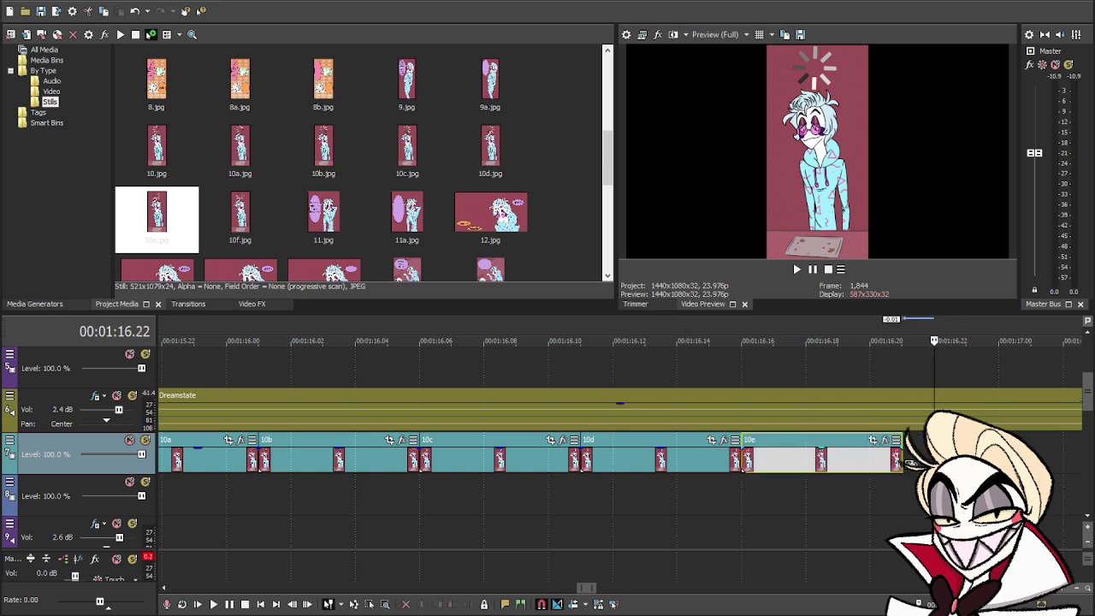
- Add 10f.jpg to track 7 directly after the 10e still and trim it to five frames
drag(240, 217, 907, 458)
scroll(907, 458, down, 8)
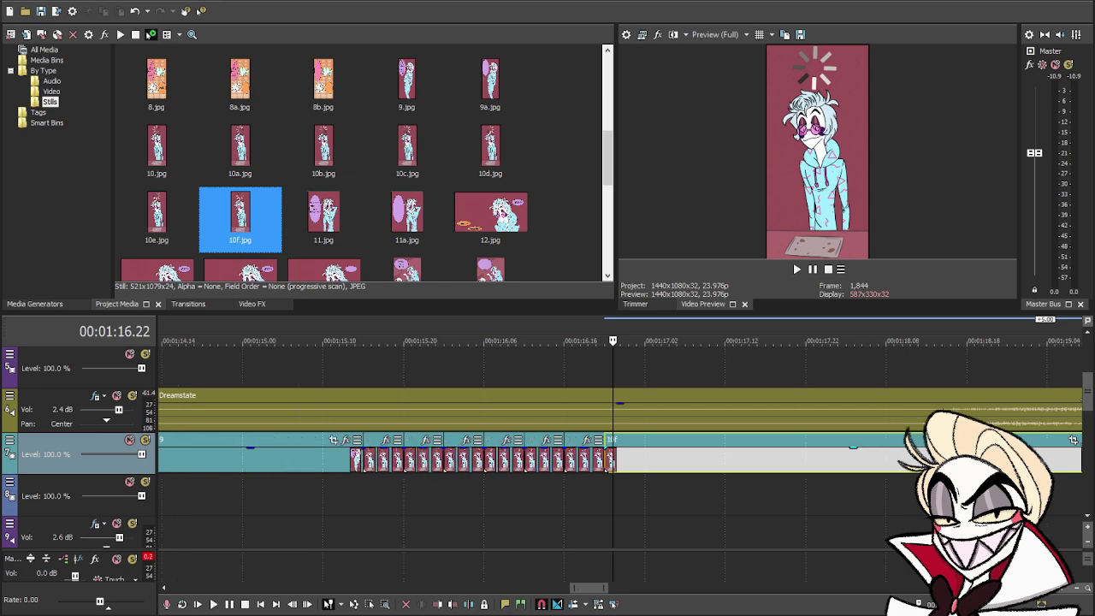
scroll(908, 458, down, 3)
drag(847, 460, 625, 460)
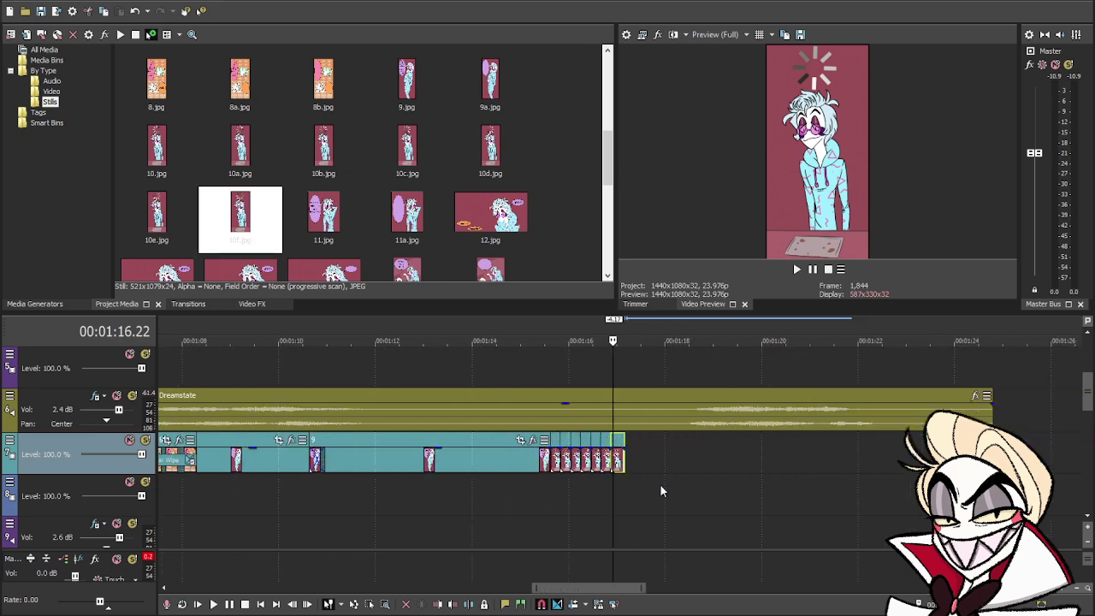
scroll(713, 492, up, 10)
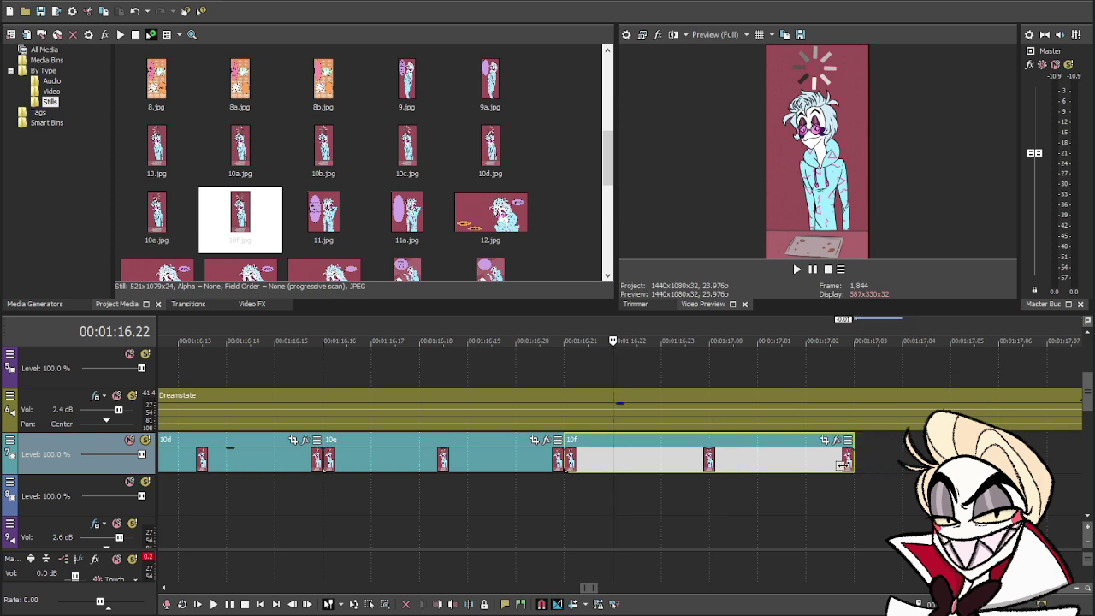
drag(848, 461, 801, 465)
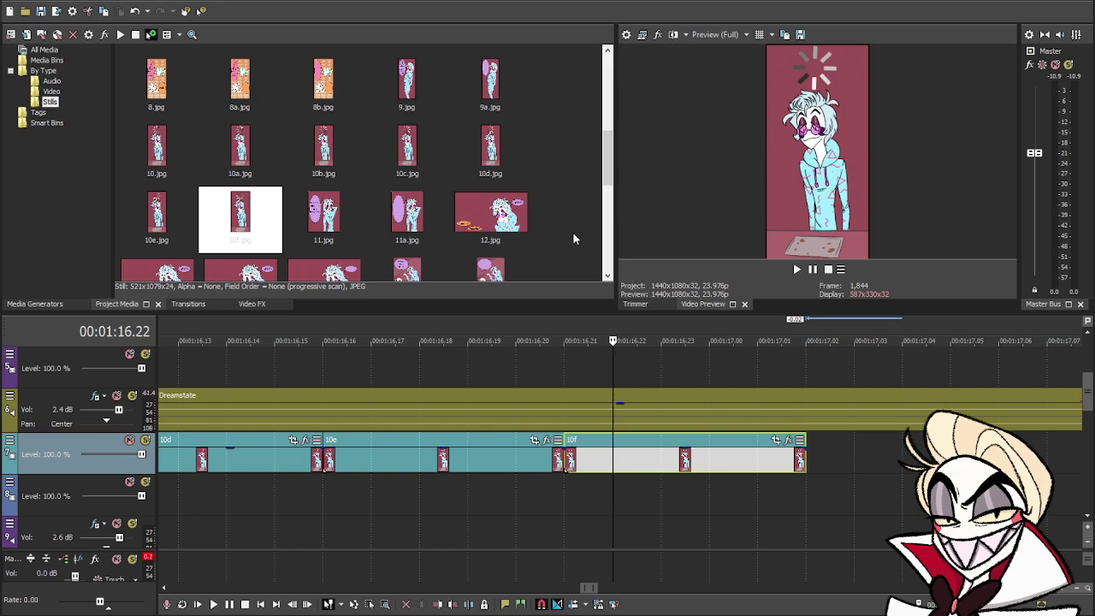
- Place two more copies of the short sound clip on track 4, evenly spaced above the later 10-series stills
scroll(486, 472, down, 6)
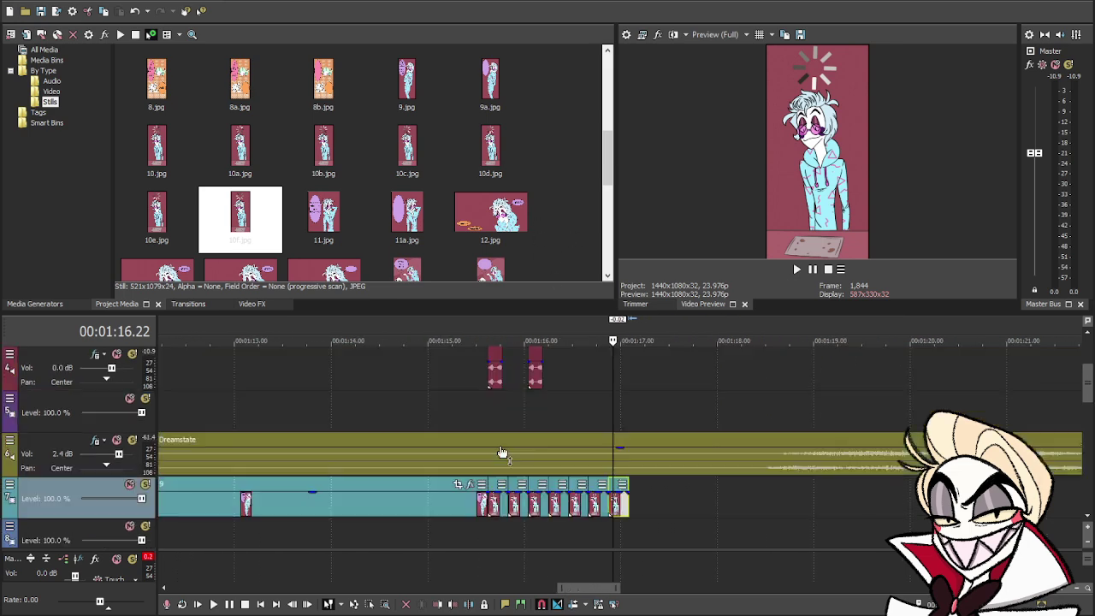
scroll(514, 463, down, 2)
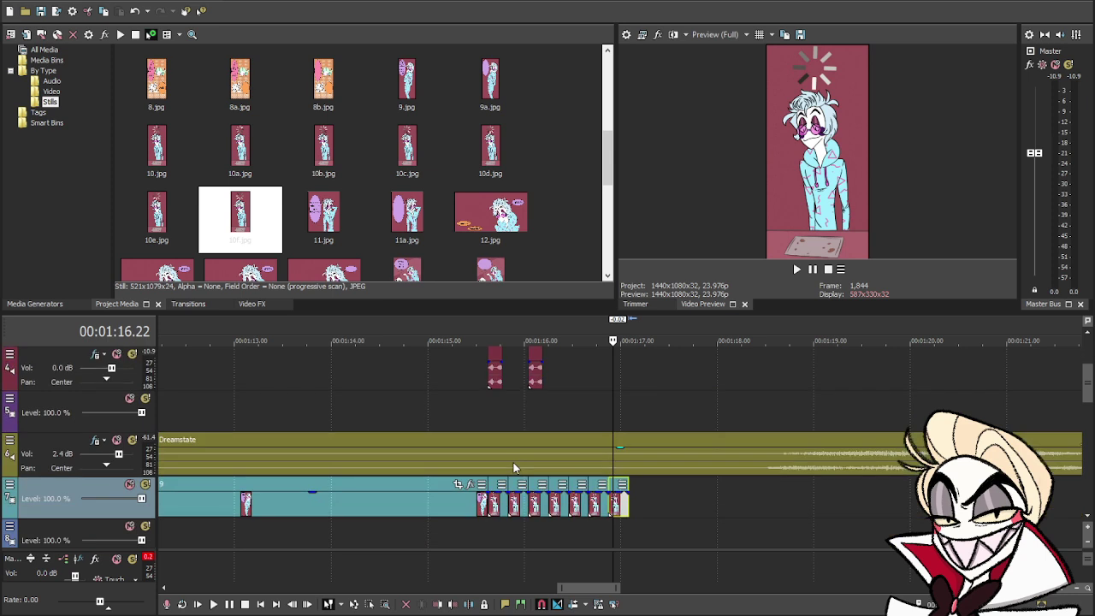
click(533, 384)
drag(533, 383, 617, 390)
click(659, 408)
click(612, 385)
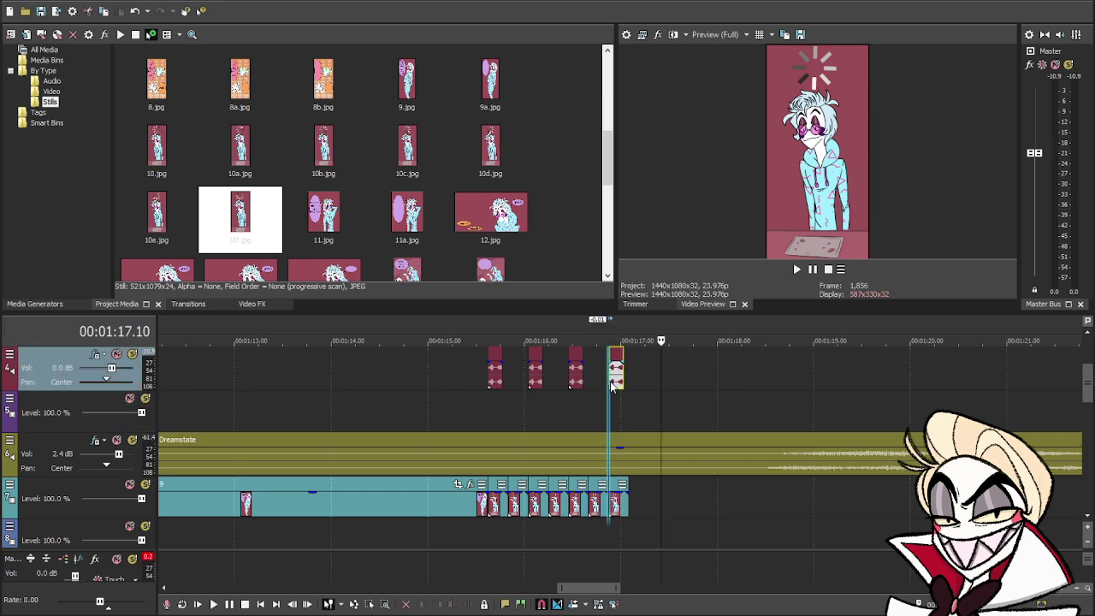
- Play the sequence from 00:01:15.09 and delete the second and fourth short sound clips on track 4
click(463, 400)
key(space)
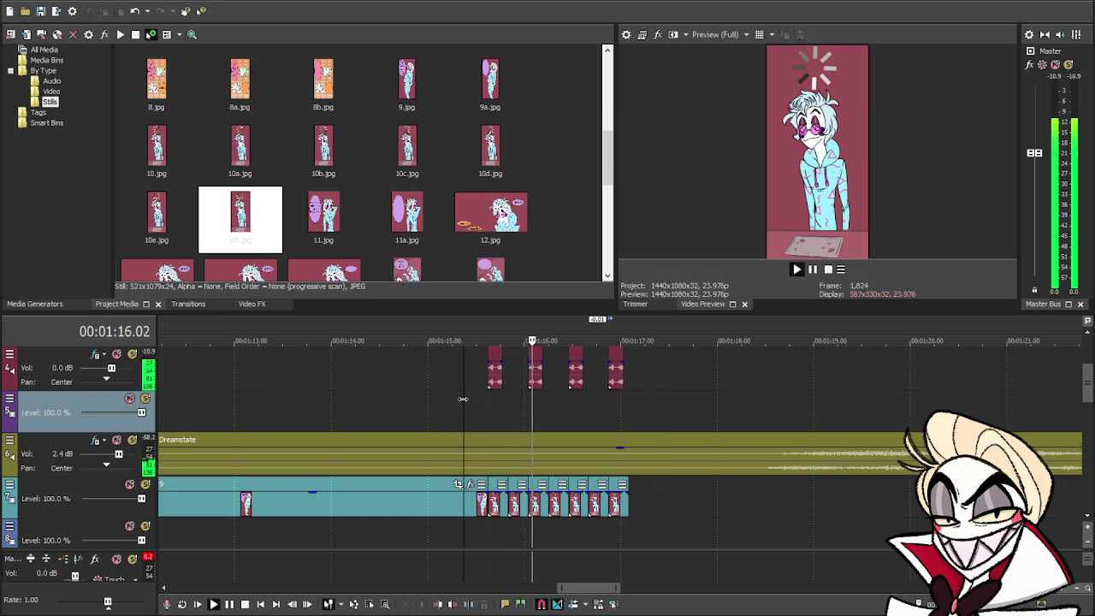
key(space)
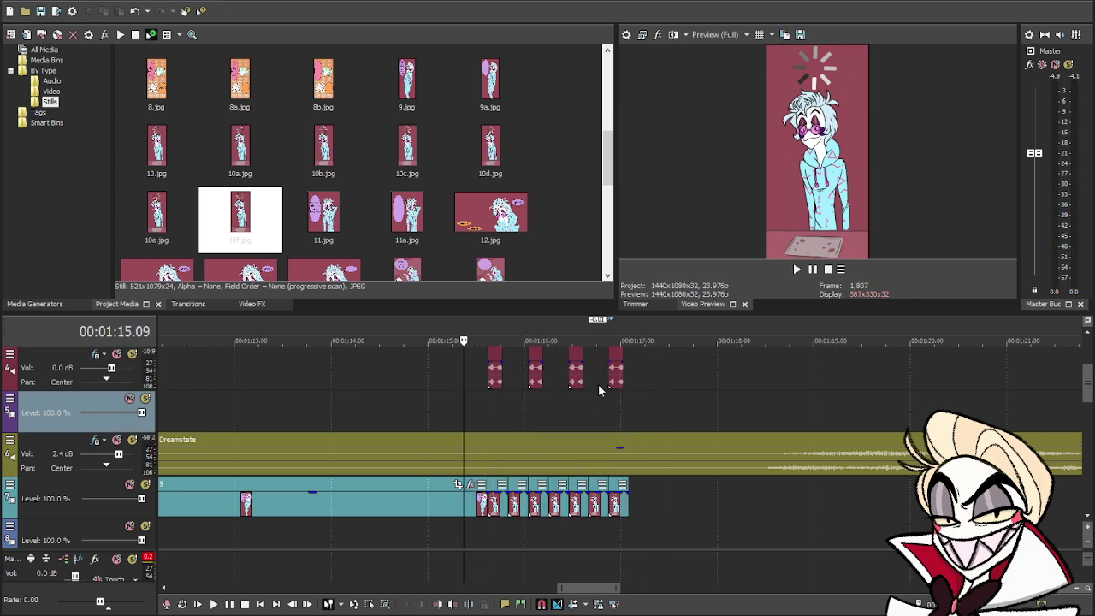
click(534, 387)
drag(535, 387, 627, 435)
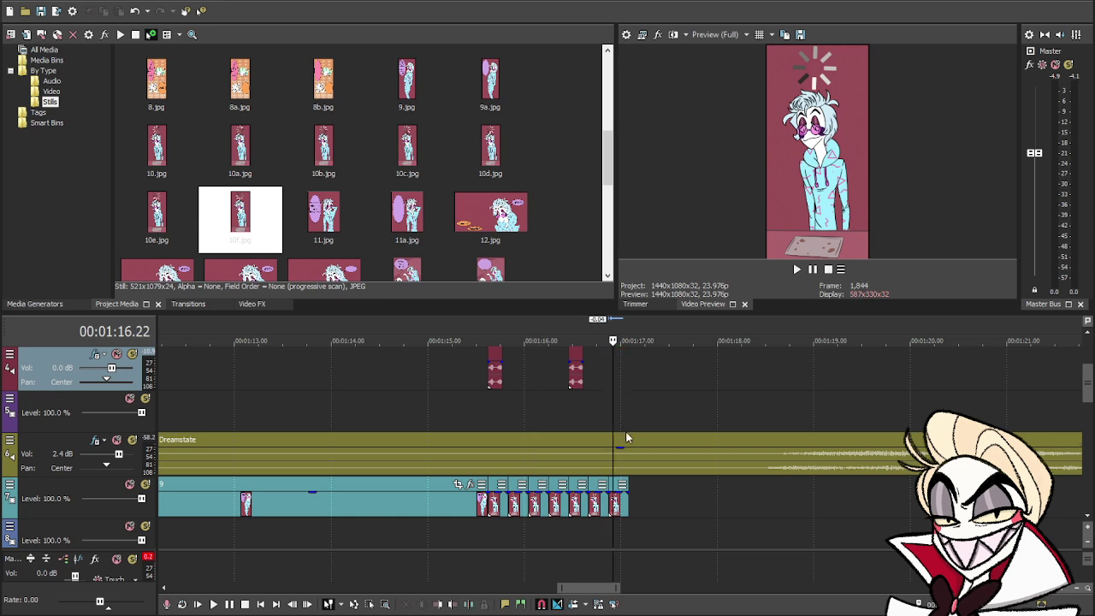
- Duplicate the seven-still run from 10 to 10f twice, end to end on track 7, extending it to 00:01:20.00
click(621, 513)
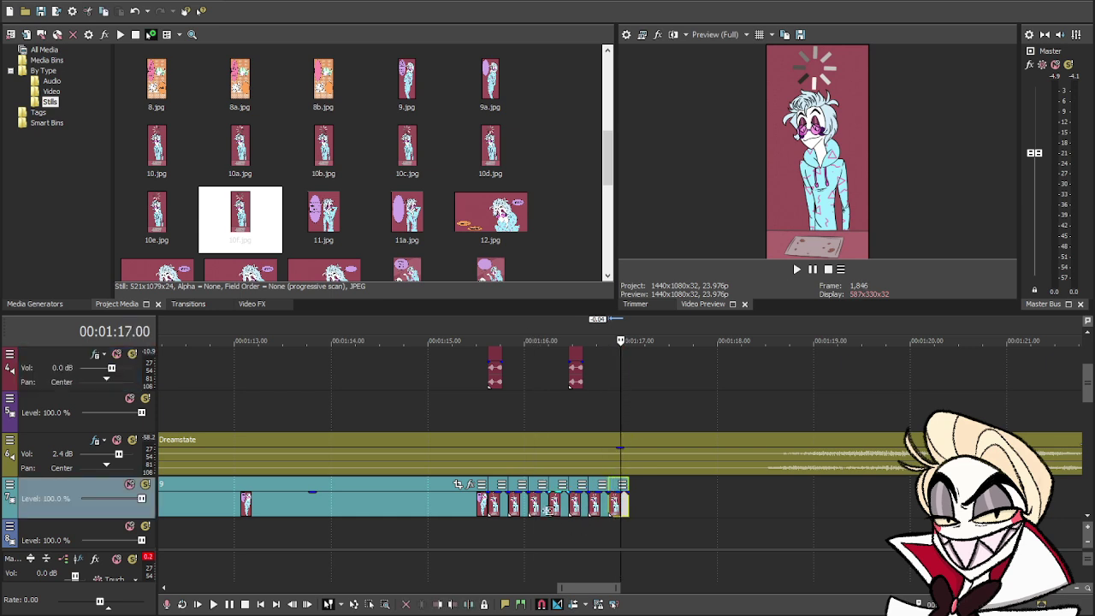
shift+click(503, 512)
drag(504, 512, 777, 511)
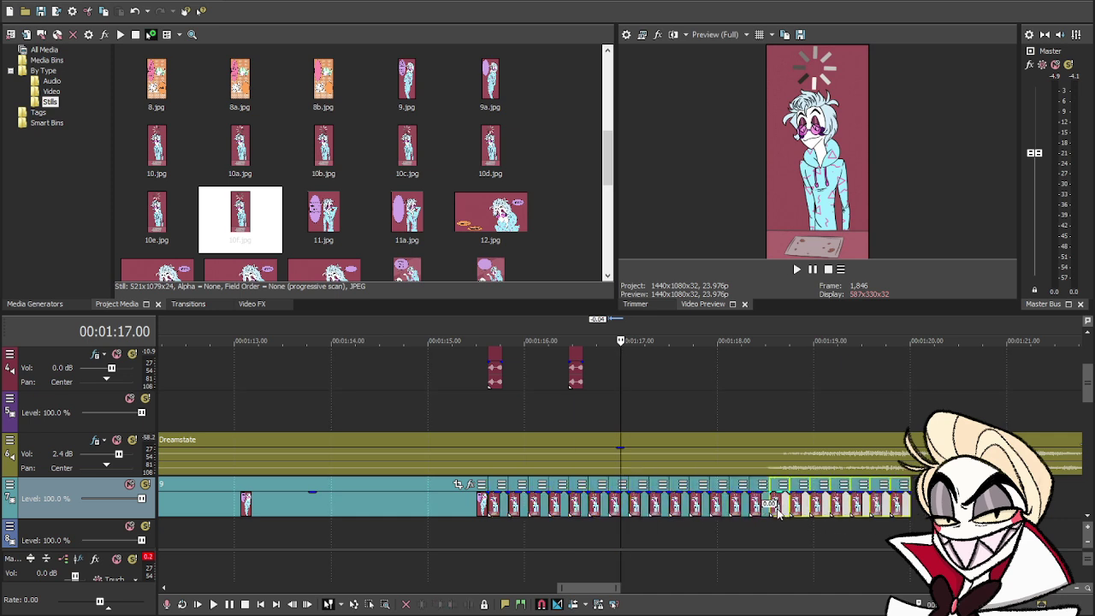
- Copy the short sound clip on track 4 to about 1:17, 1:18 and 1:19, and play the sequence from 00:01:15.11
click(575, 377)
drag(580, 384, 837, 394)
click(472, 404)
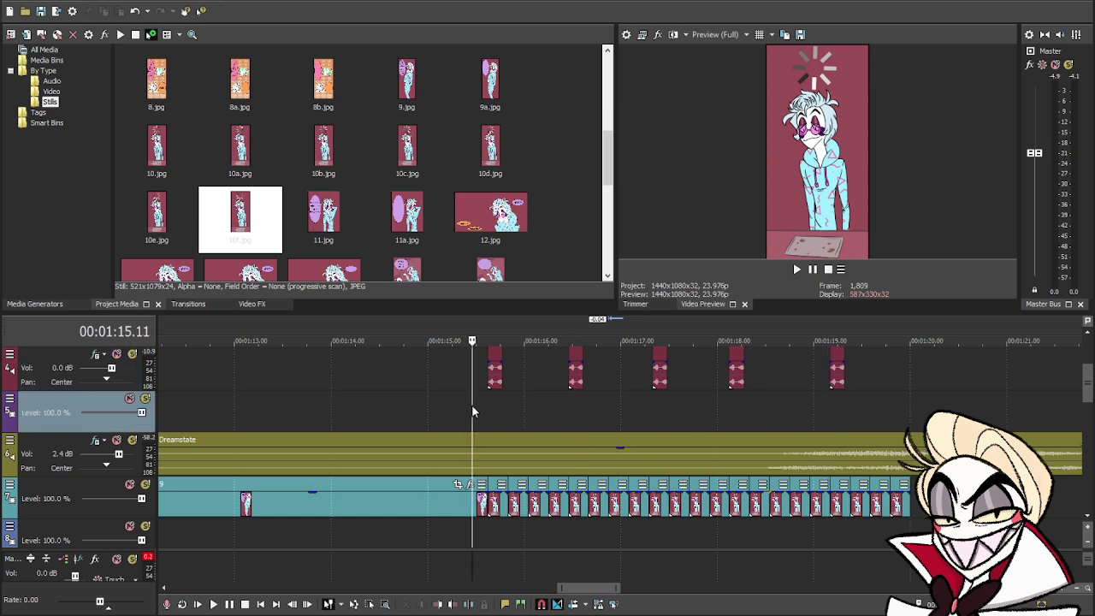
key(space)
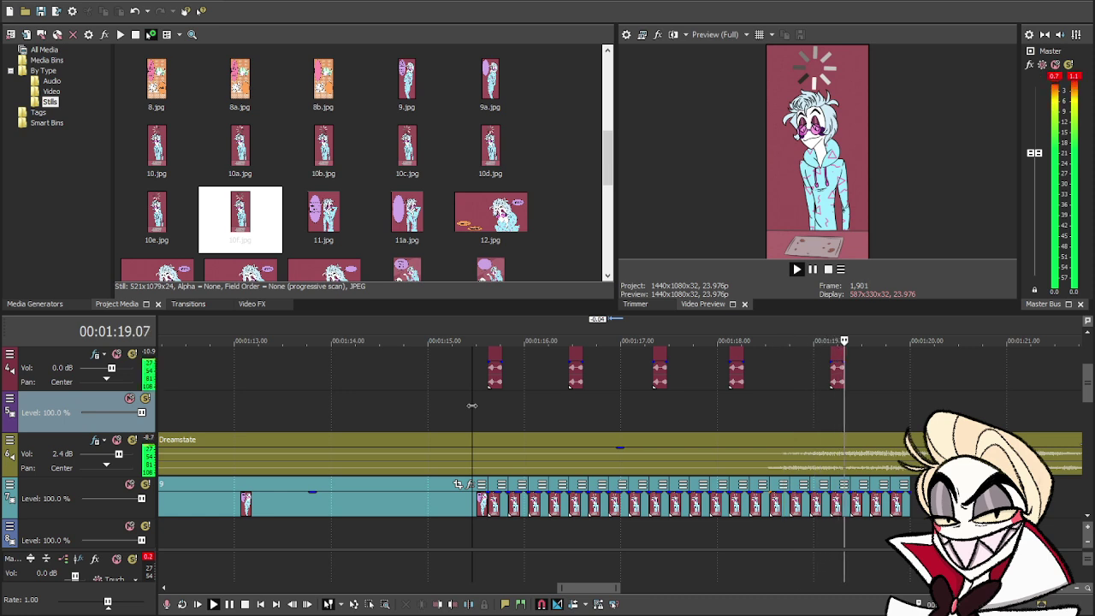
key(space)
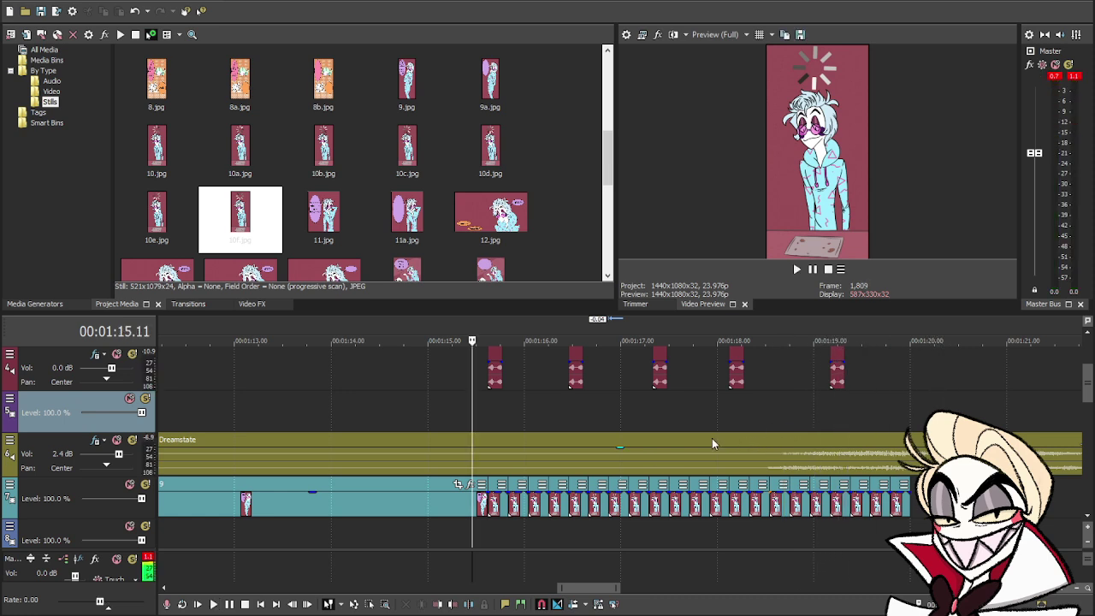
- Split the Dreamstate music on track 6 at 00:01:16.11 and delete the part after the split
click(567, 444)
key(s)
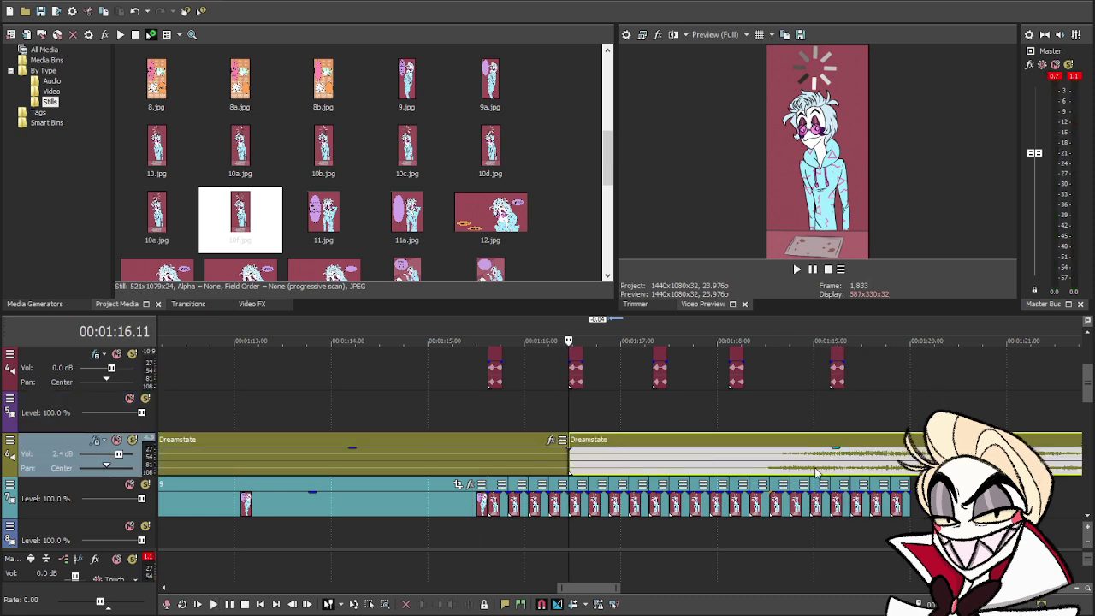
key(Delete)
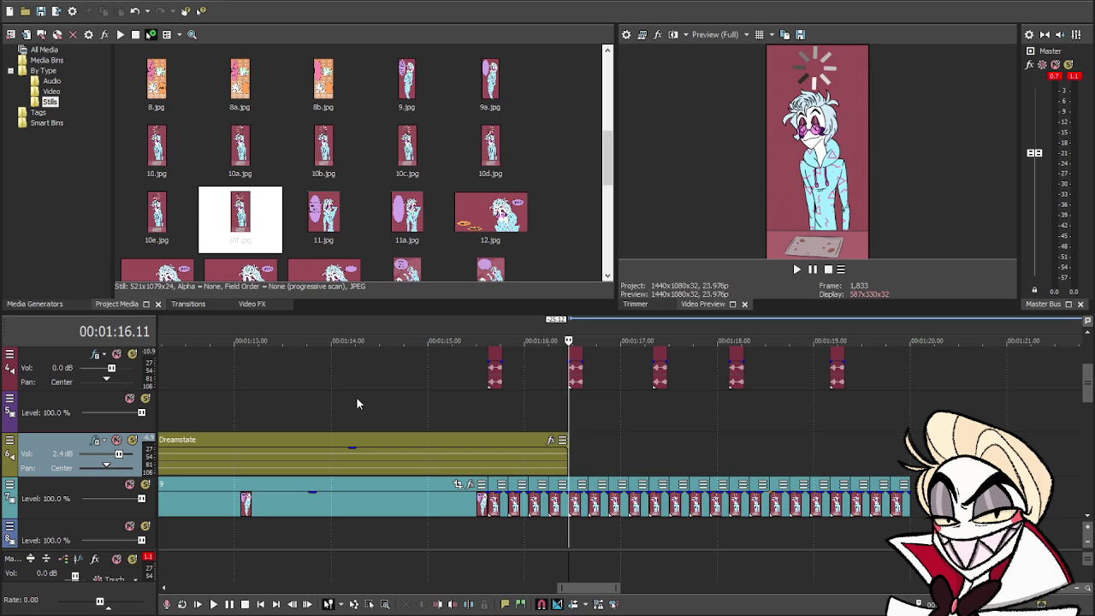
- Split the voice audio on track 13 at 00:01:18.03 and move the later part to start at 00:01:20.00
scroll(753, 436, down, 3)
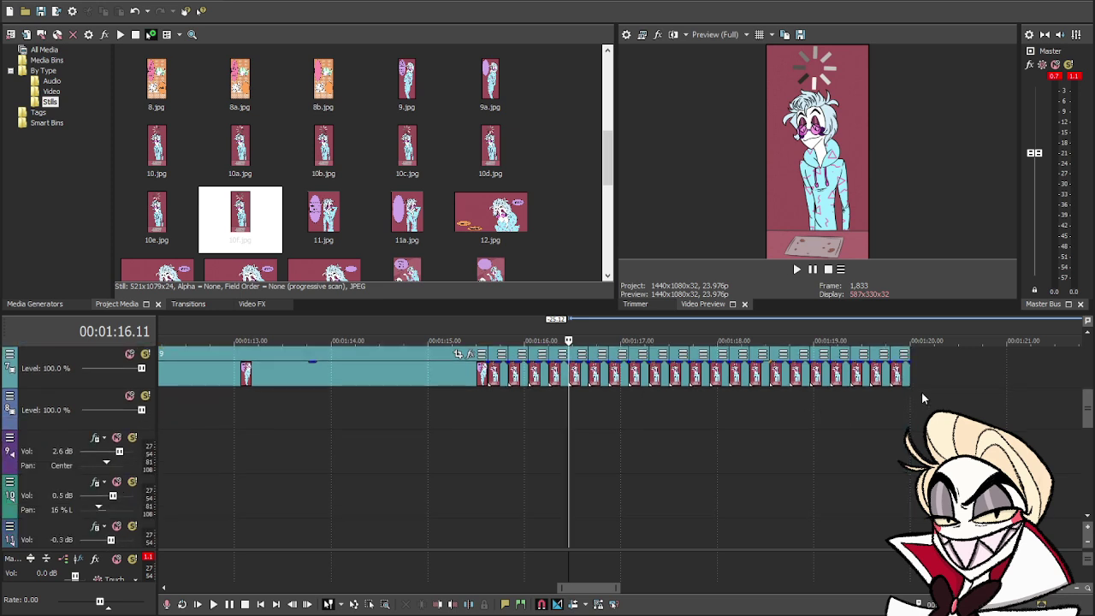
click(913, 387)
scroll(593, 473, down, 4)
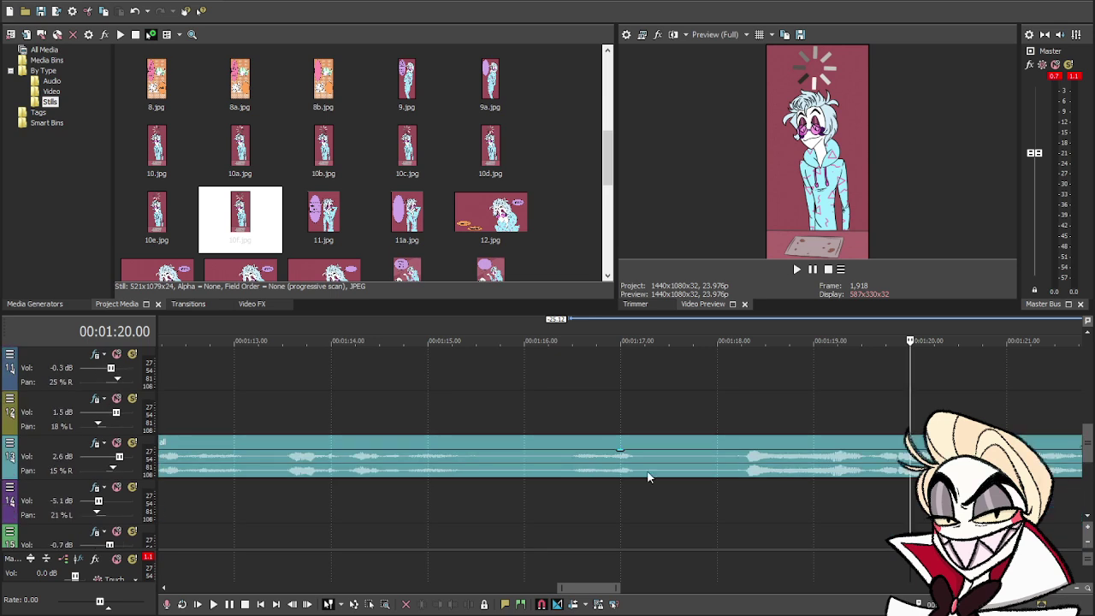
click(728, 476)
key(s)
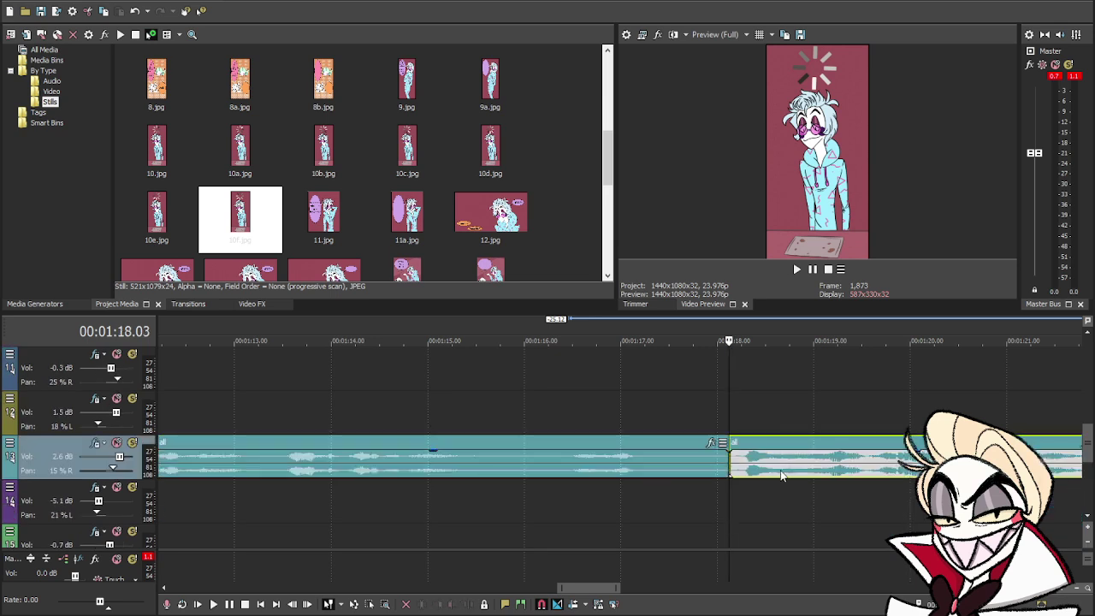
drag(783, 472, 946, 472)
scroll(914, 510, up, 5)
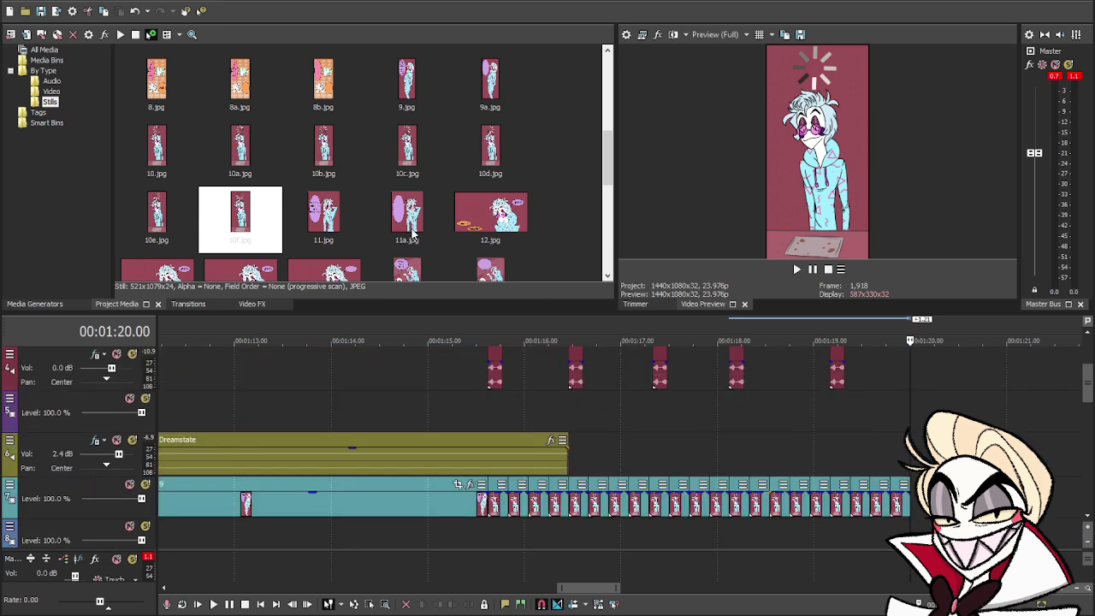
- Place still 11a at 00:01:20.00 on track 7, trim it to a short clip, and overlap its end with still 11
drag(407, 216, 923, 519)
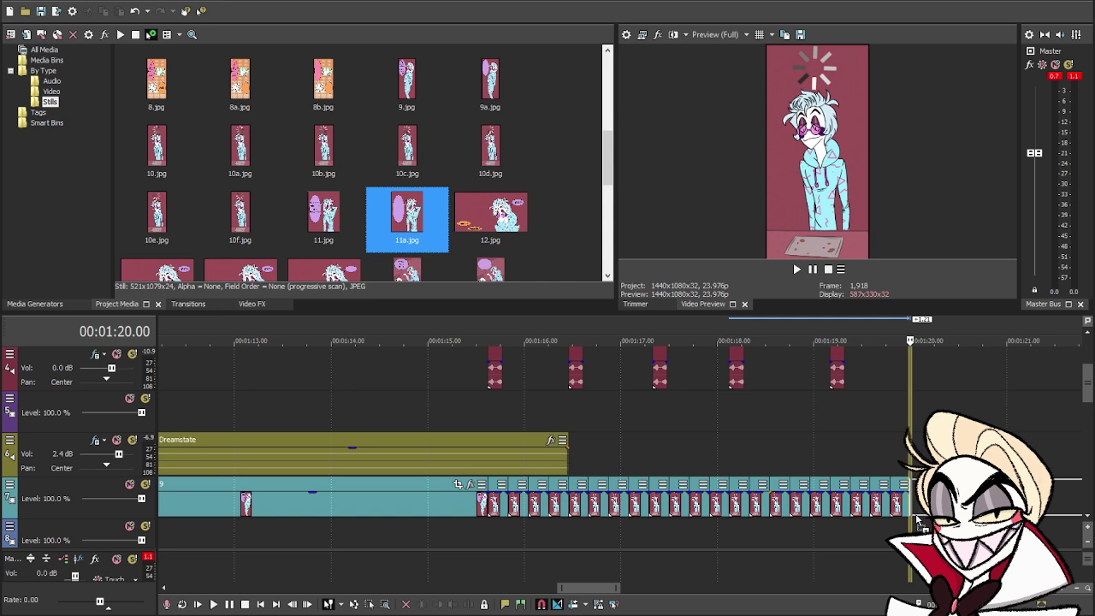
scroll(845, 516, down, 5)
drag(733, 499, 627, 498)
drag(323, 214, 625, 505)
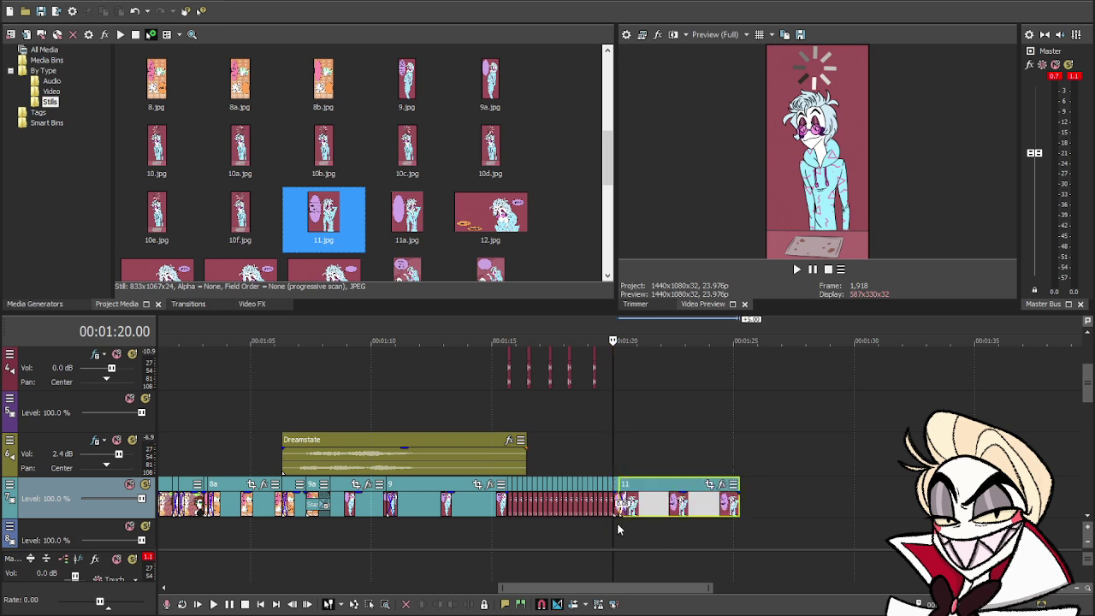
- Play the sequence from 00:01:20.00 and trim the end of still 11 to about 00:01:24.16
click(612, 525)
key(space)
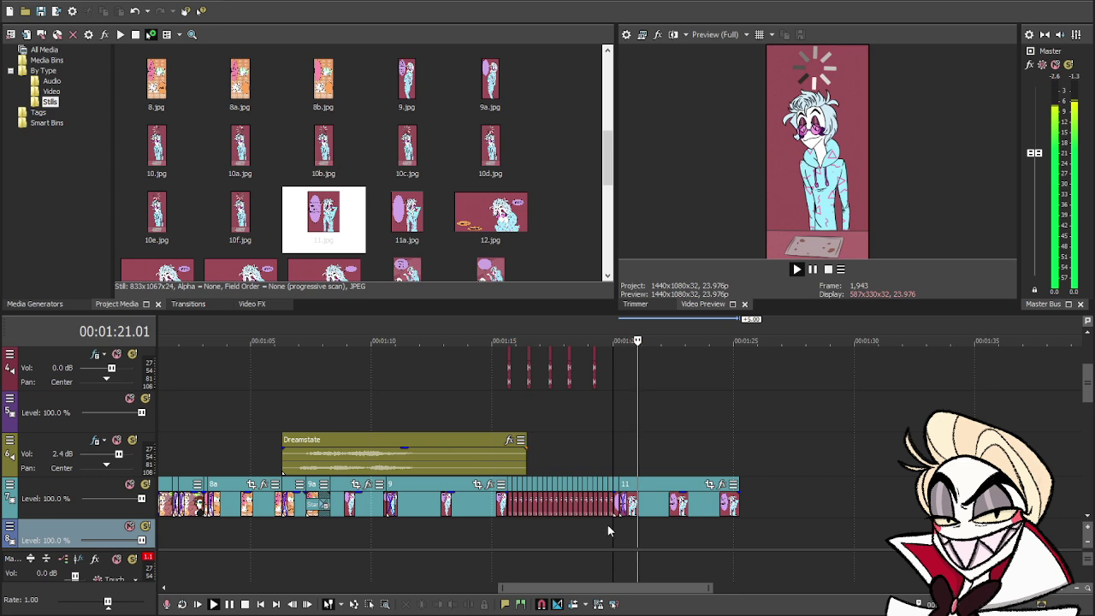
click(813, 269)
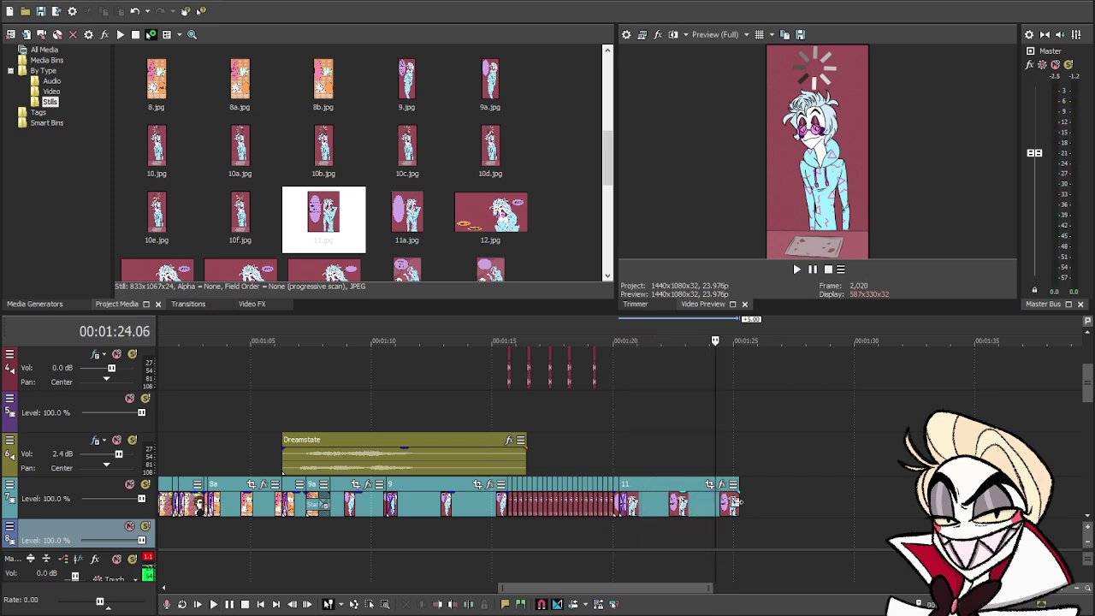
drag(738, 503, 724, 511)
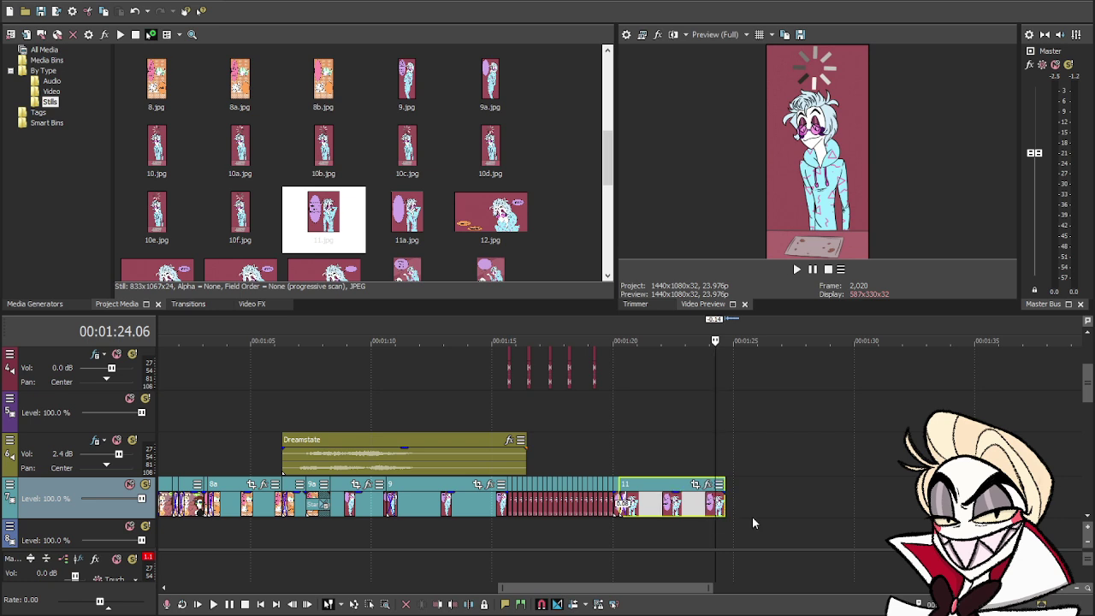
- Split the long voice clip on track 13 at 00:01:24.16 and 00:01:30.05
scroll(752, 517, down, 6)
click(725, 478)
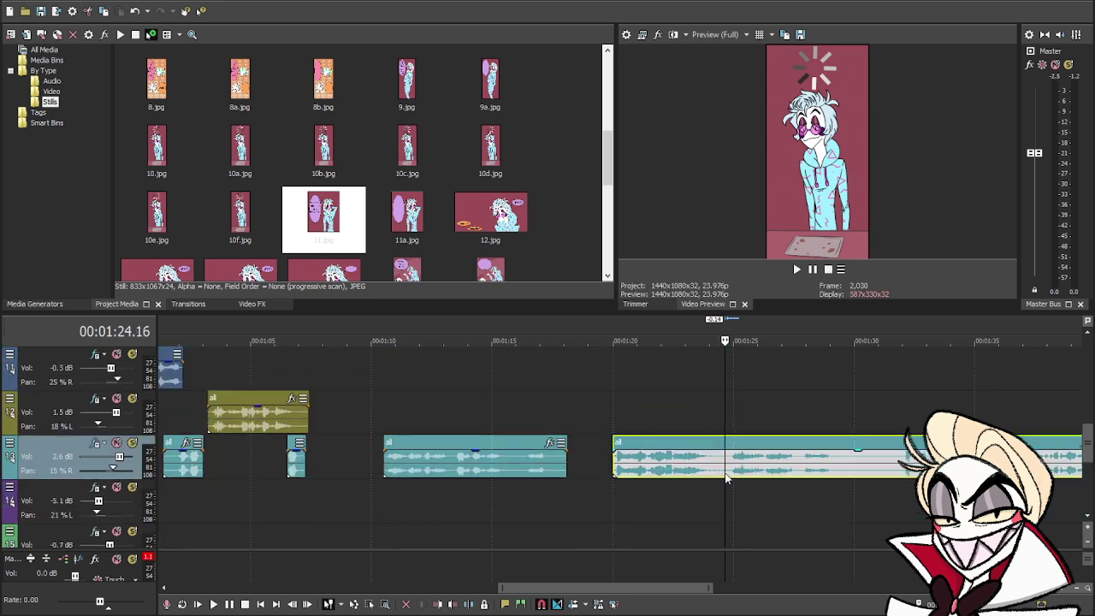
key(space)
key(space)
key(s)
click(859, 469)
key(s)
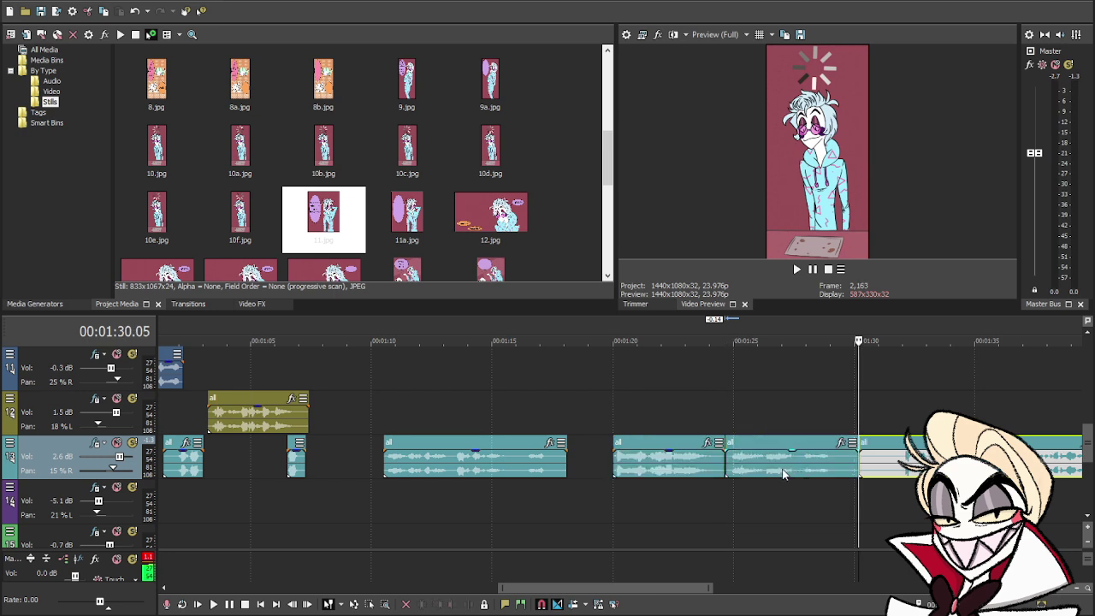
- Move the middle voice piece to track 12 at about 00:01:24 and the remaining track 13 audio to start at about 00:01:28
drag(780, 476, 759, 428)
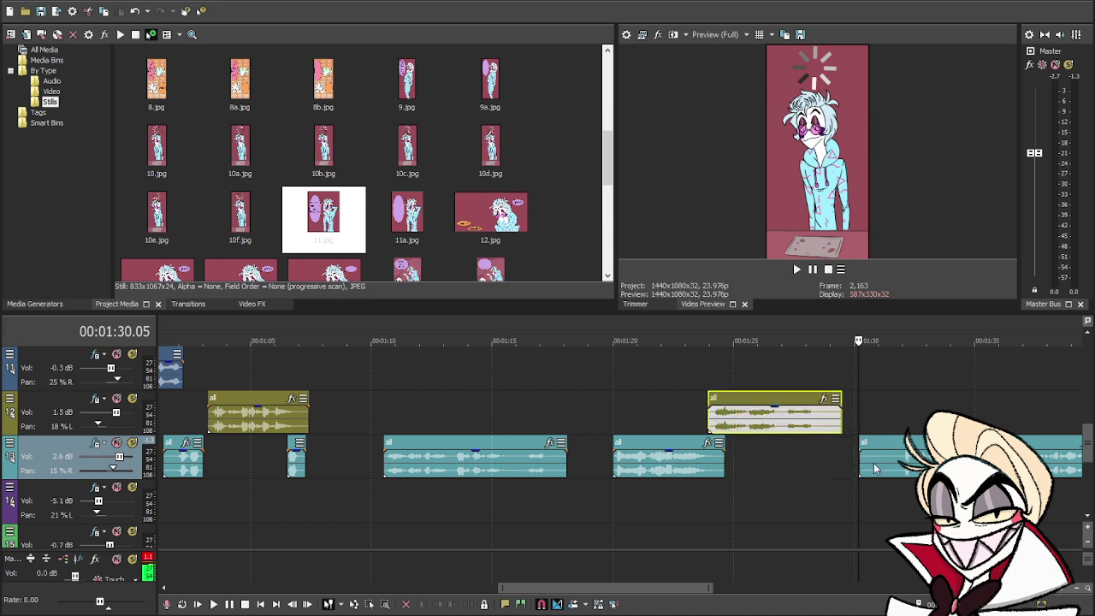
drag(860, 466, 813, 467)
- Split the voice audio on track 13 at 00:01:31.17 and move the later part to start at about 00:01:34.05
click(818, 469)
key(space)
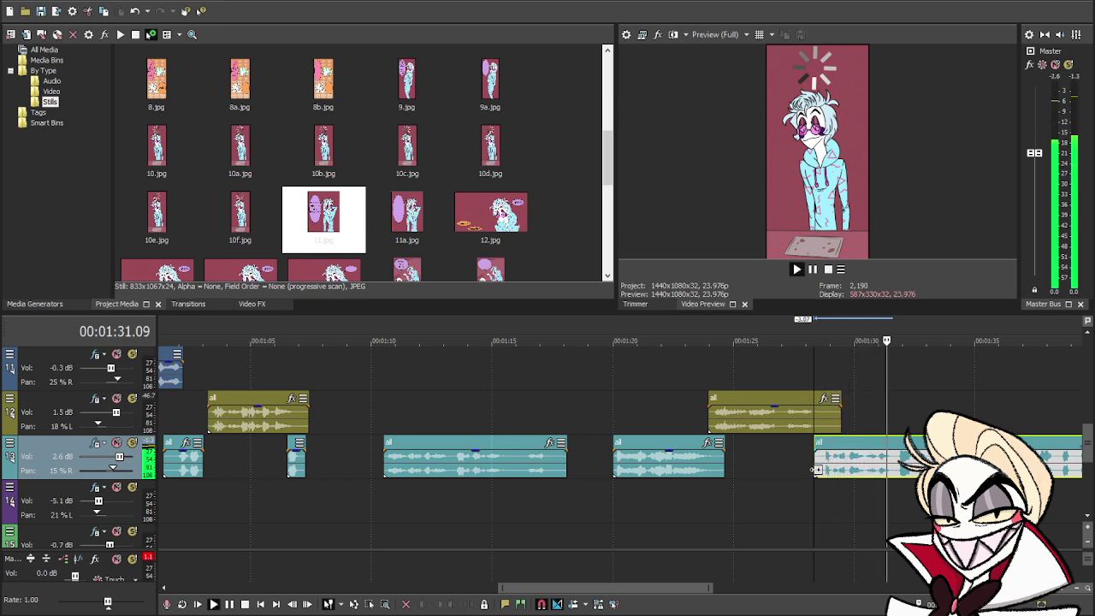
key(space)
click(895, 474)
key(s)
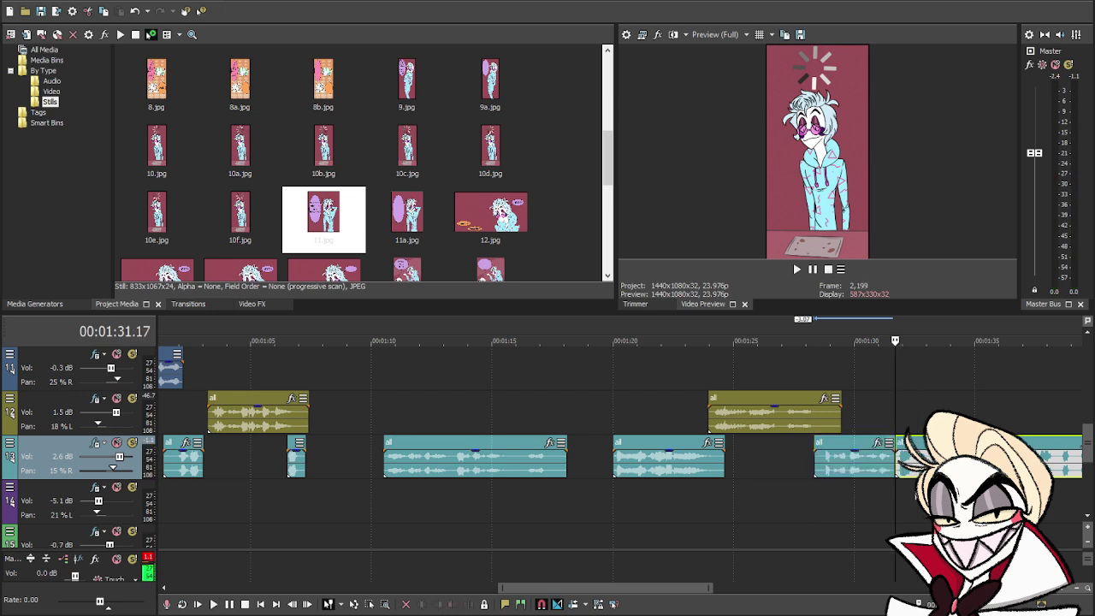
key(Delete)
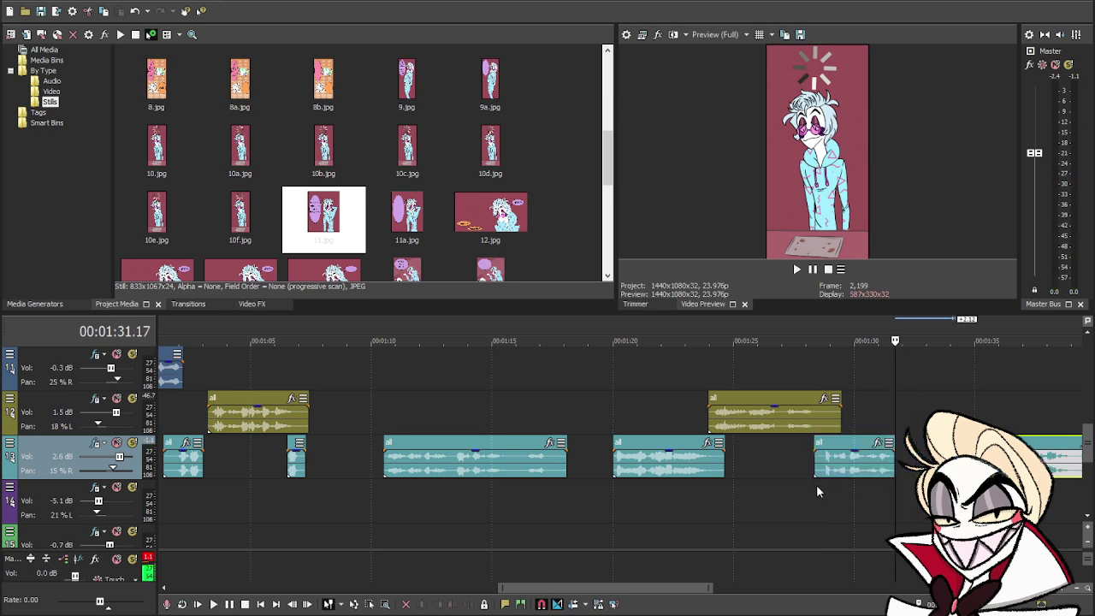
- Play the sequence from 00:01:23.11 and shorten still 11 on track 7 to end at about 00:01:24
click(697, 409)
scroll(799, 462, up, 4)
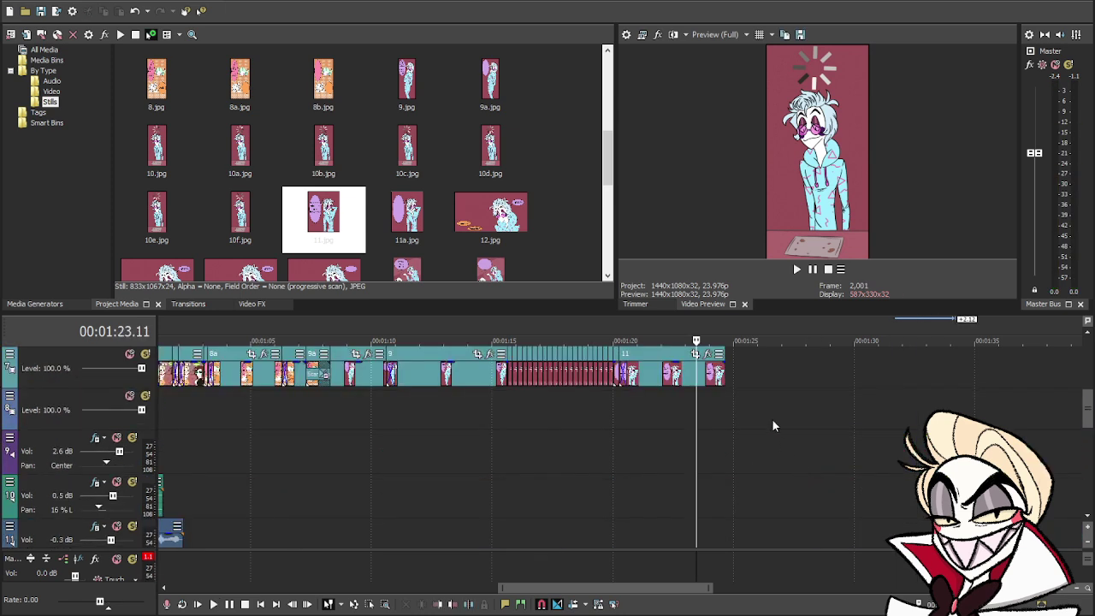
key(space)
key(space)
click(722, 383)
drag(724, 381, 709, 381)
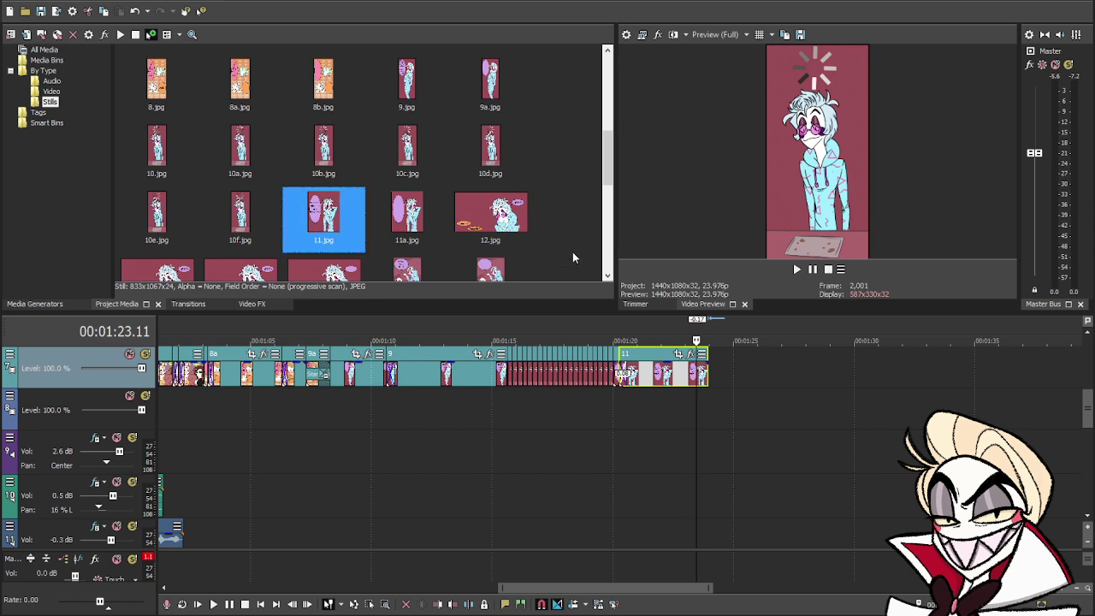
- Place still 12d after still 11 on track 7, trim its end to about 00:01:24.16, and play from about 00:01:23
scroll(570, 248, down, 2)
drag(332, 184, 724, 383)
drag(830, 377, 726, 381)
click(714, 376)
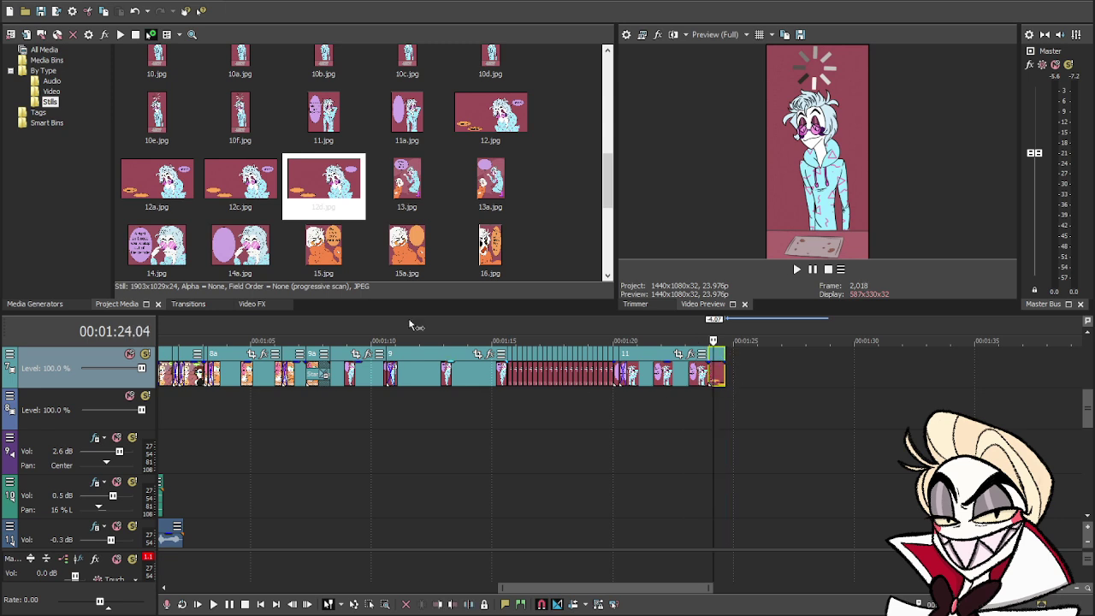
click(240, 180)
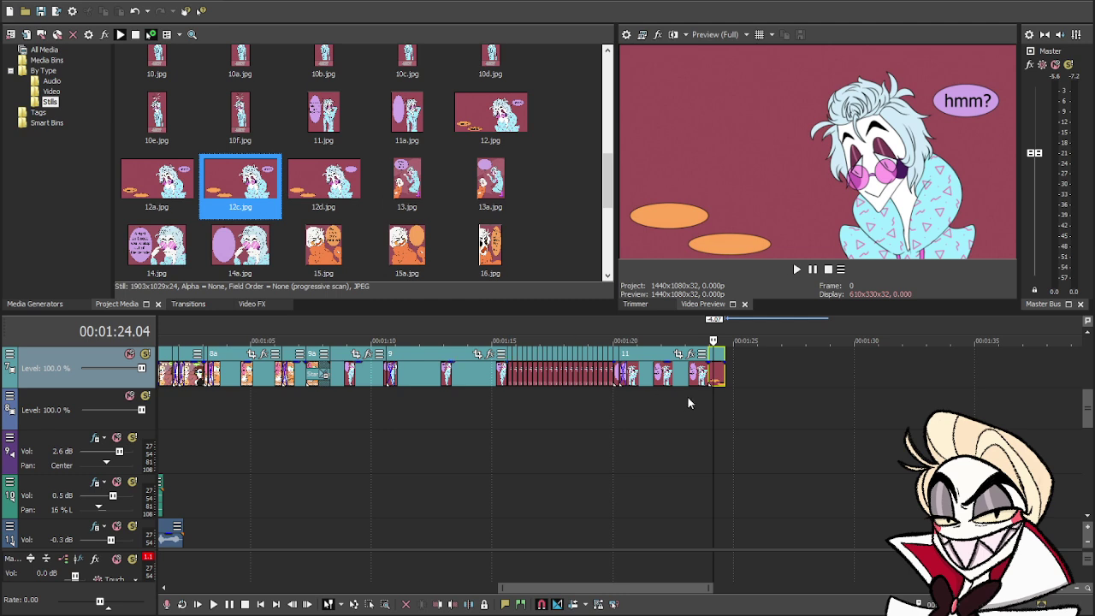
click(682, 398)
key(space)
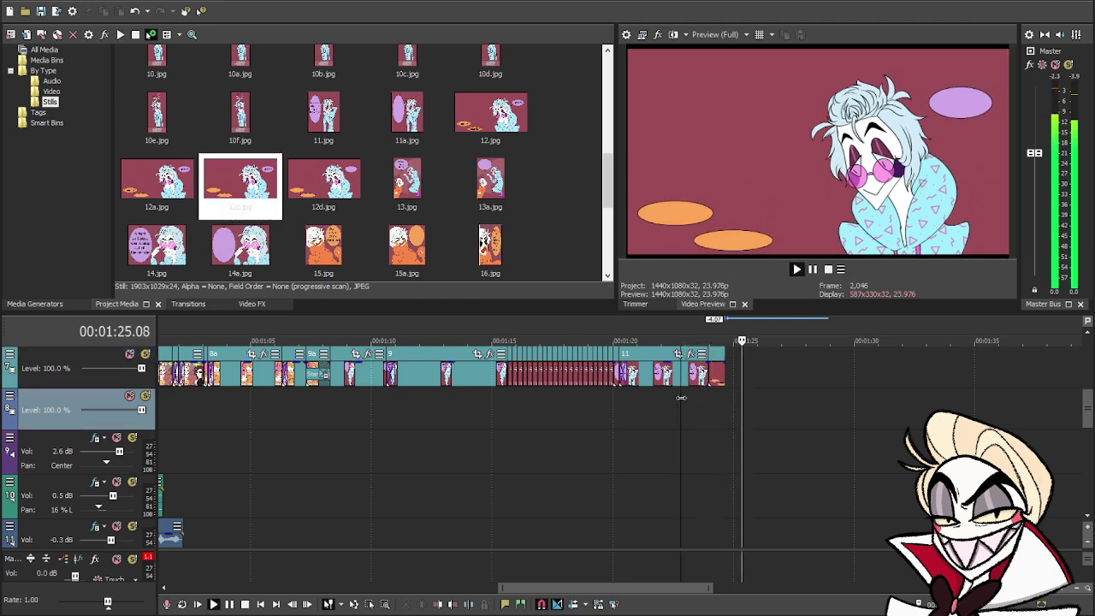
key(space)
- Listen to the voice clips on track 13 at about 00:01:34 and 00:01:28
click(716, 385)
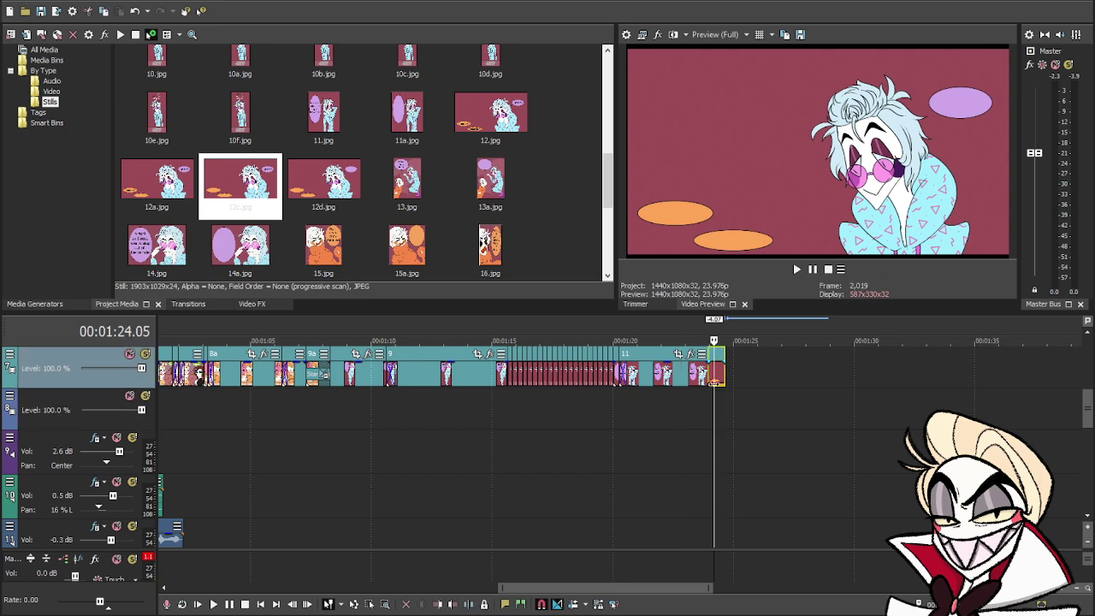
scroll(802, 445, down, 4)
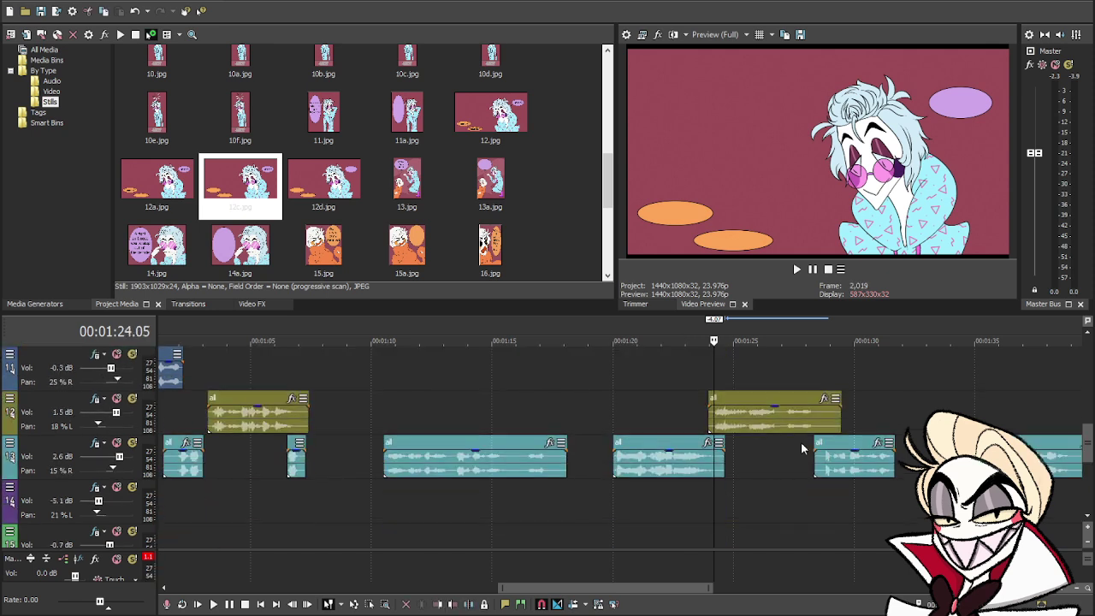
click(956, 462)
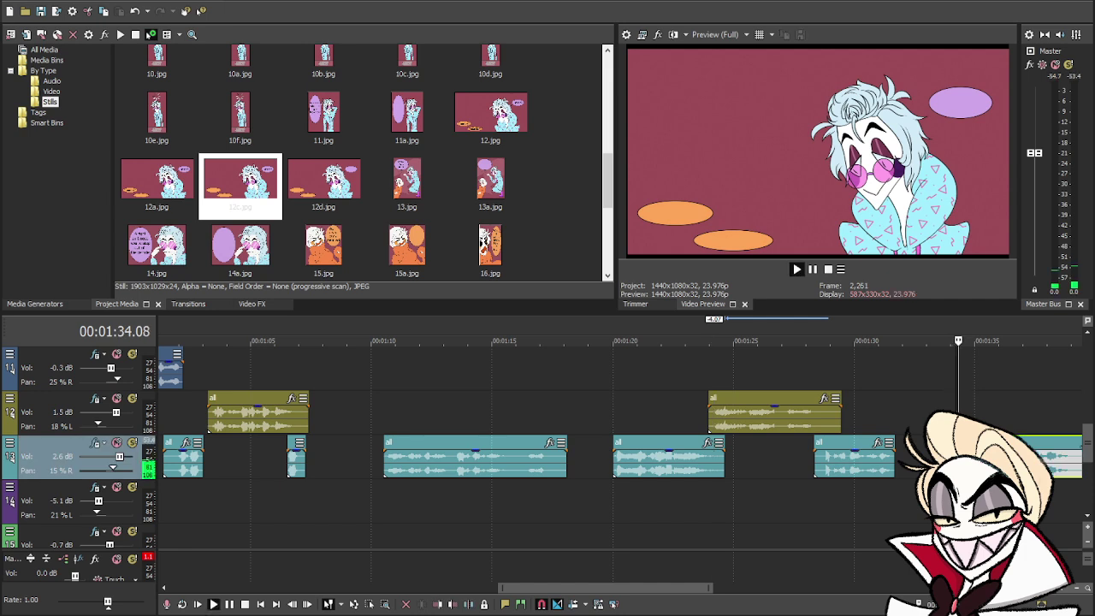
key(space)
key(space)
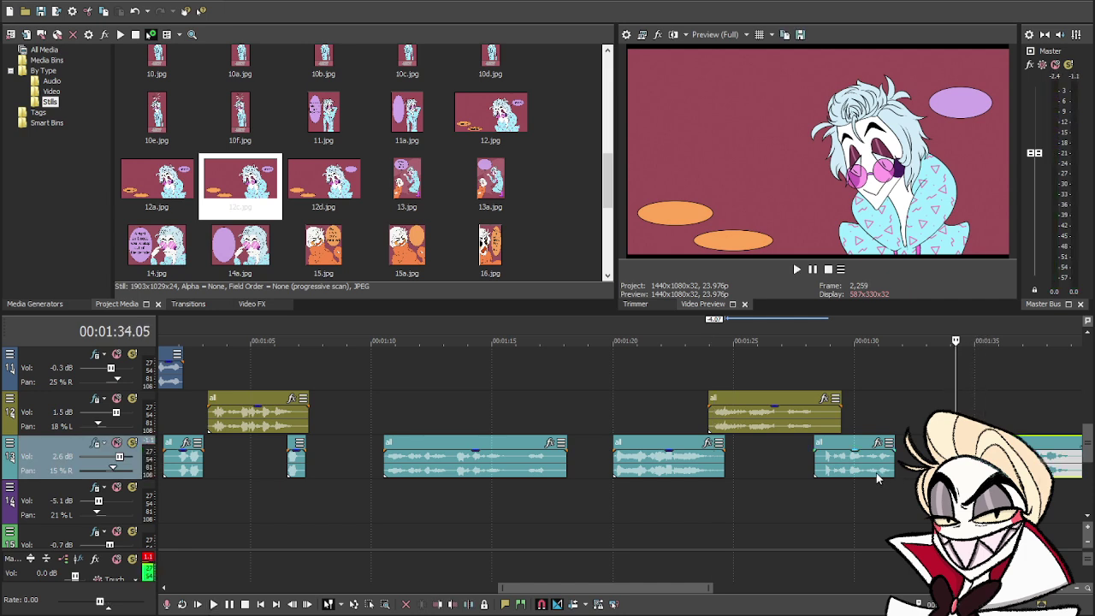
click(822, 470)
key(space)
key(space)
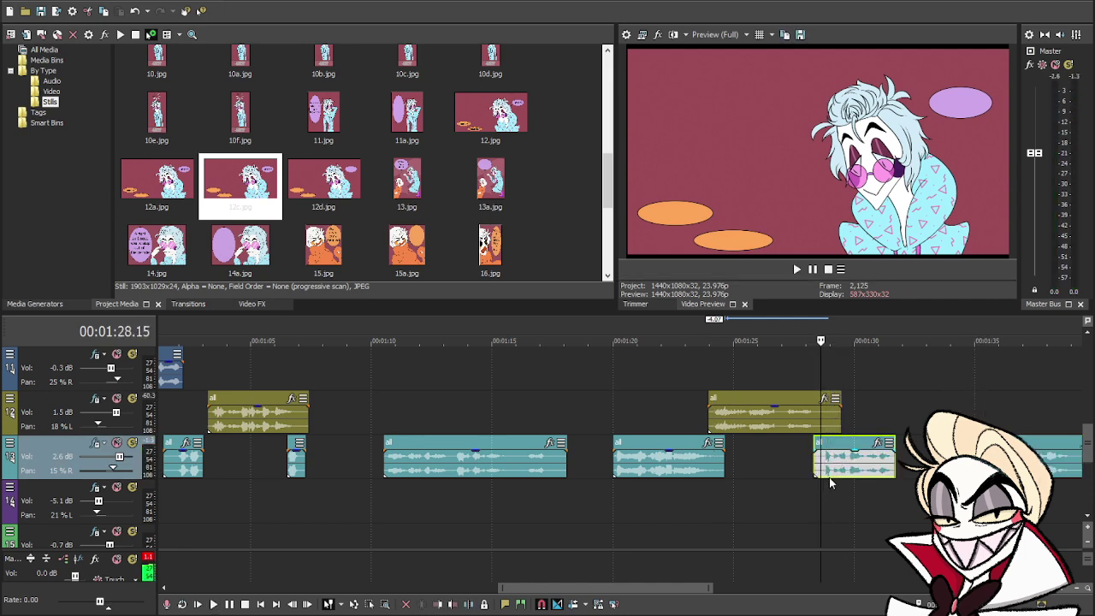
- Play the voice clip on track 13 from 00:01:16.01 and split it at that point
click(518, 473)
key(space)
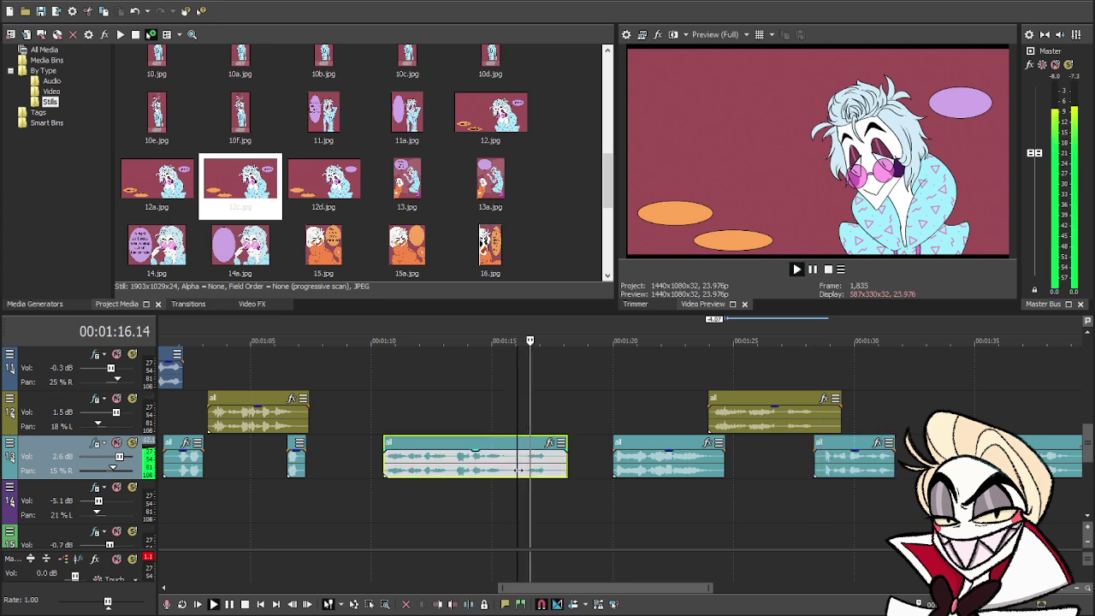
key(space)
key(s)
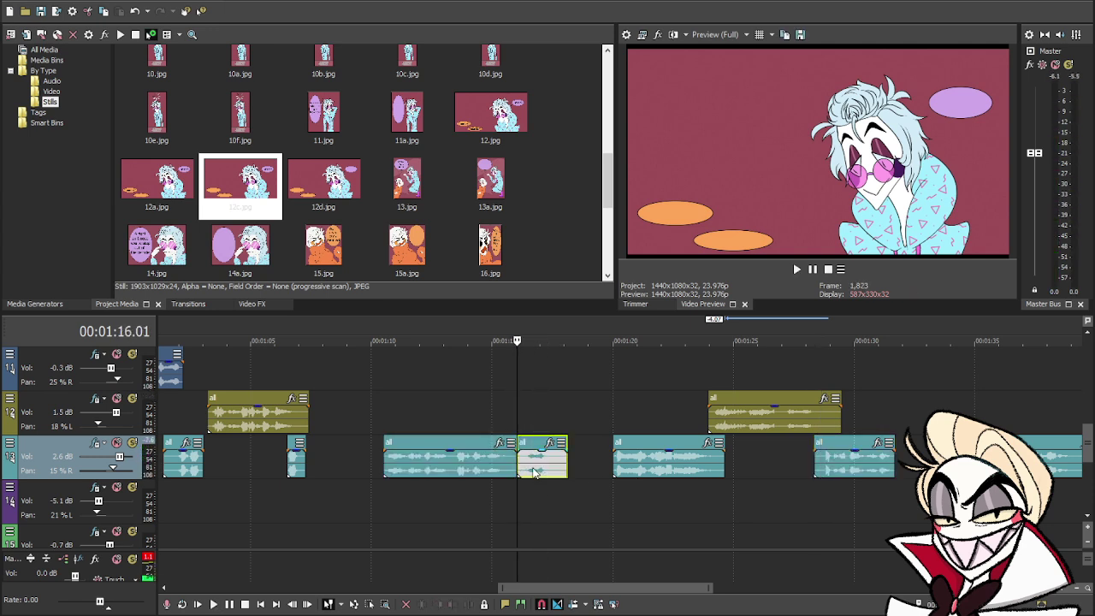
- Move the split-off voice piece to about 00:01:24.16, shifting the next track 12 clip to about 00:01:26 and the following track 13 audio to about 00:01:30
drag(537, 464, 798, 427)
drag(843, 468, 888, 468)
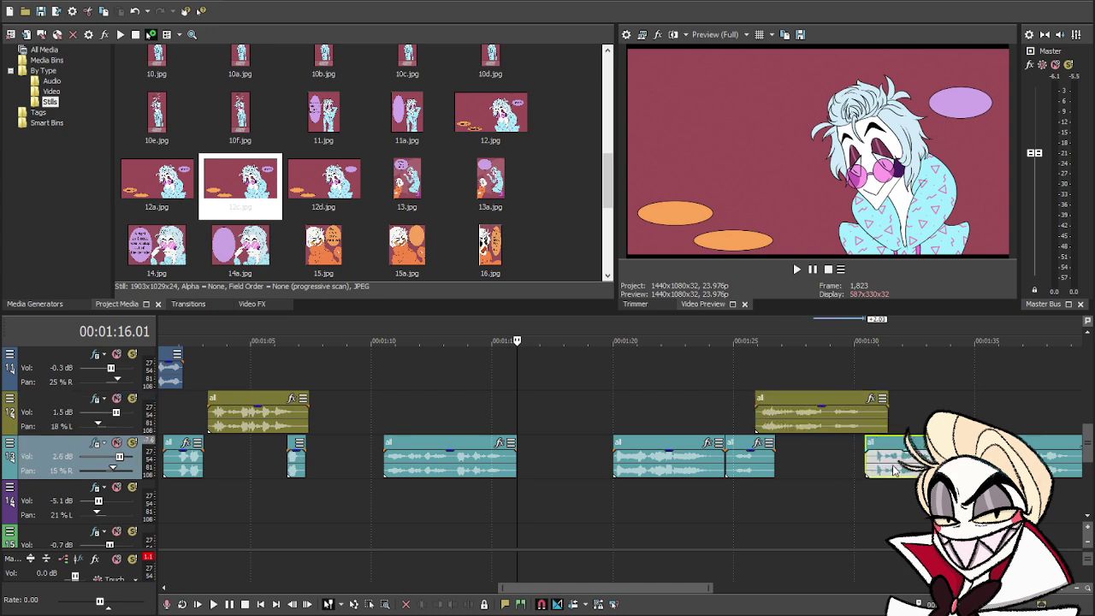
- Place still 12c on track 7 at 00:01:24.05, overlapping the end of still 12d, and play the transition
scroll(835, 498, up, 4)
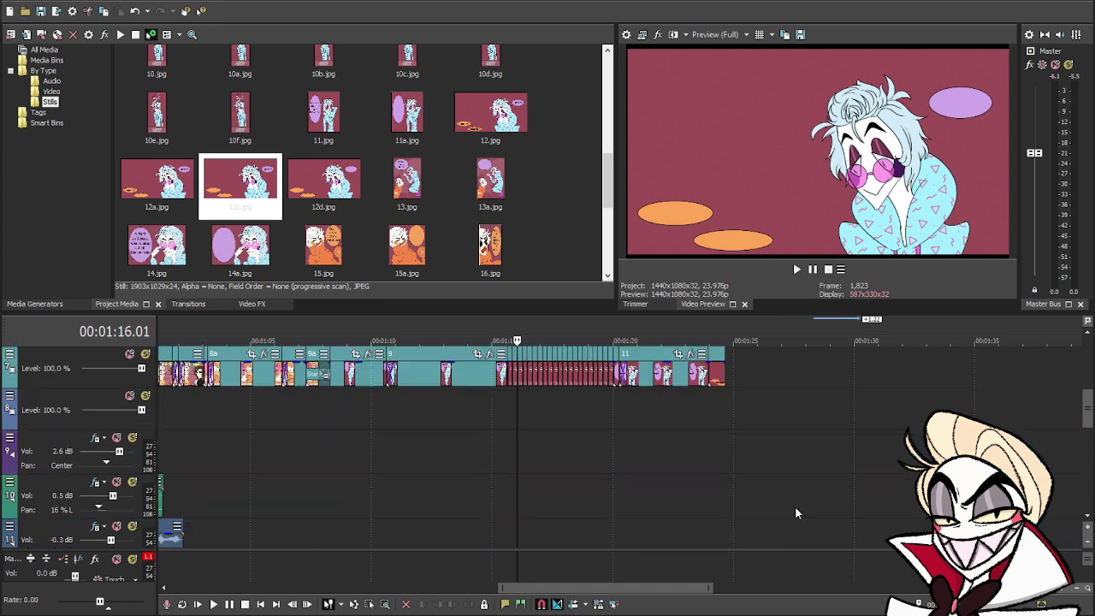
click(715, 386)
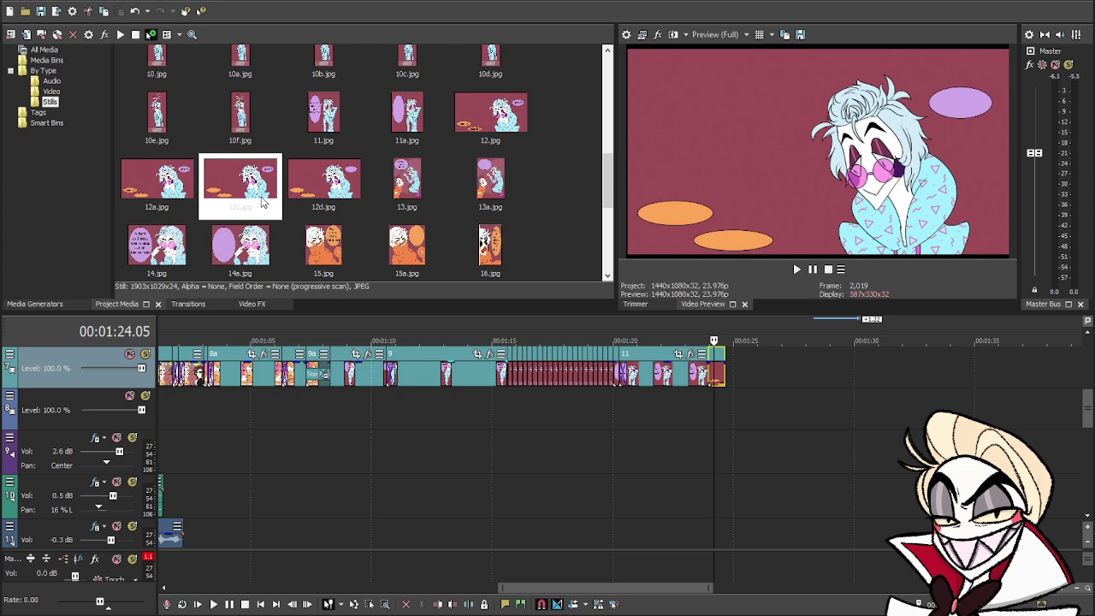
drag(247, 182, 709, 415)
key(space)
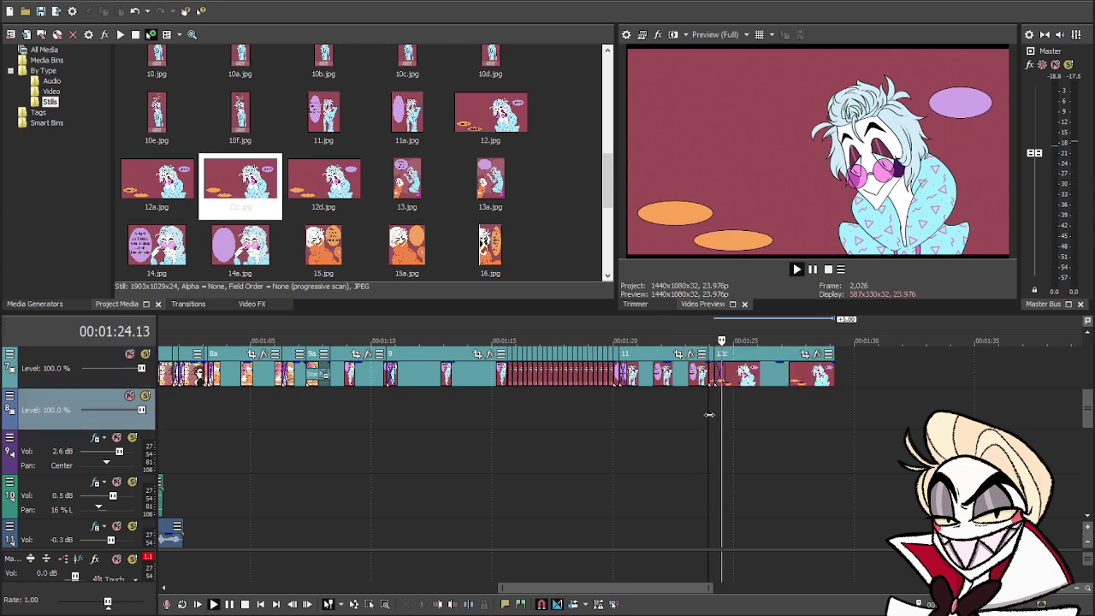
click(728, 392)
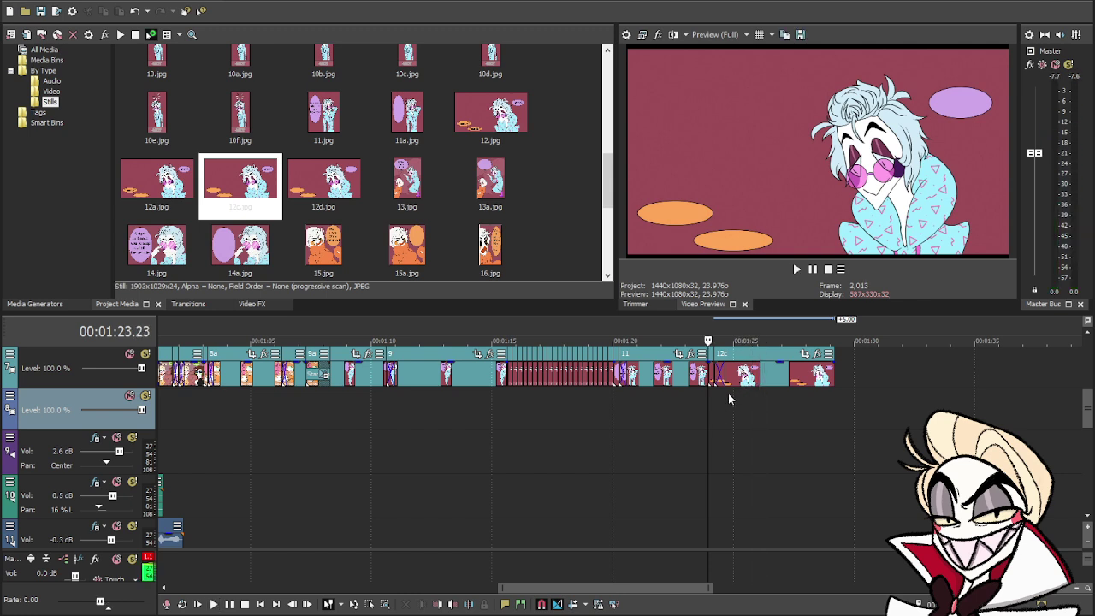
key(space)
- Adjust the crossfade from still 12d to still 12c to begin at 00:01:24.16, and trim the end of 12c to 00:01:26.09
click(731, 382)
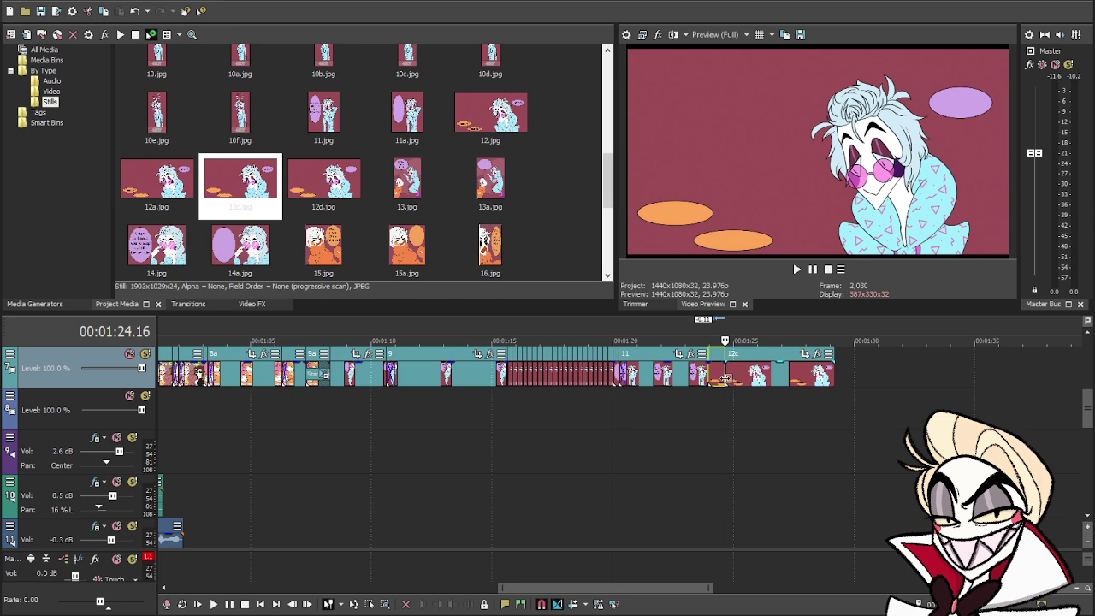
mouse_move(723, 377)
mouse_down()
mouse_move(743, 376)
mouse_move(729, 377)
mouse_up()
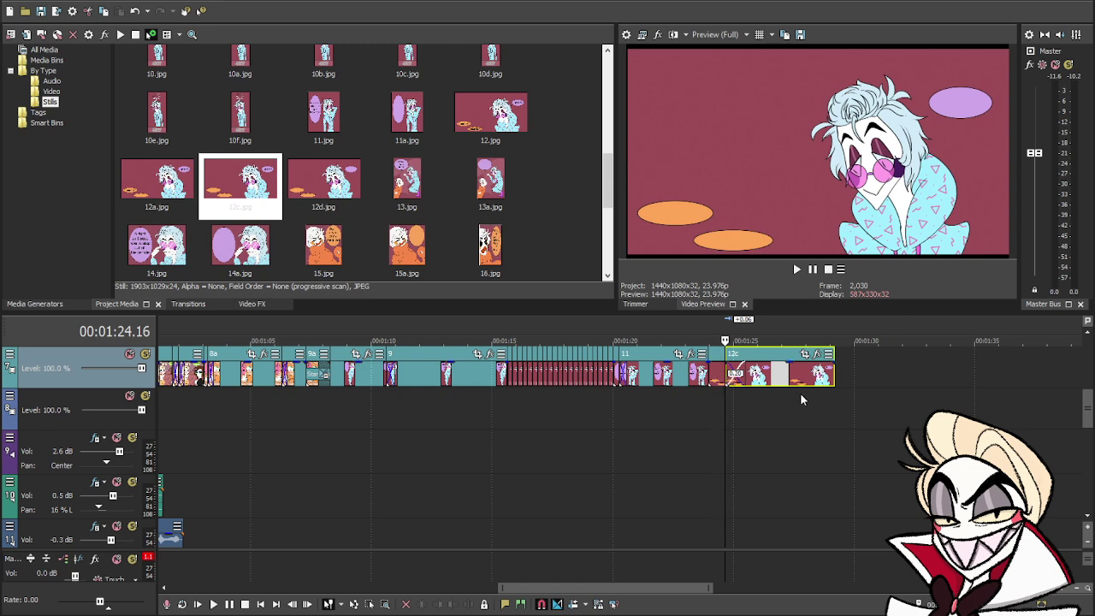
key(space)
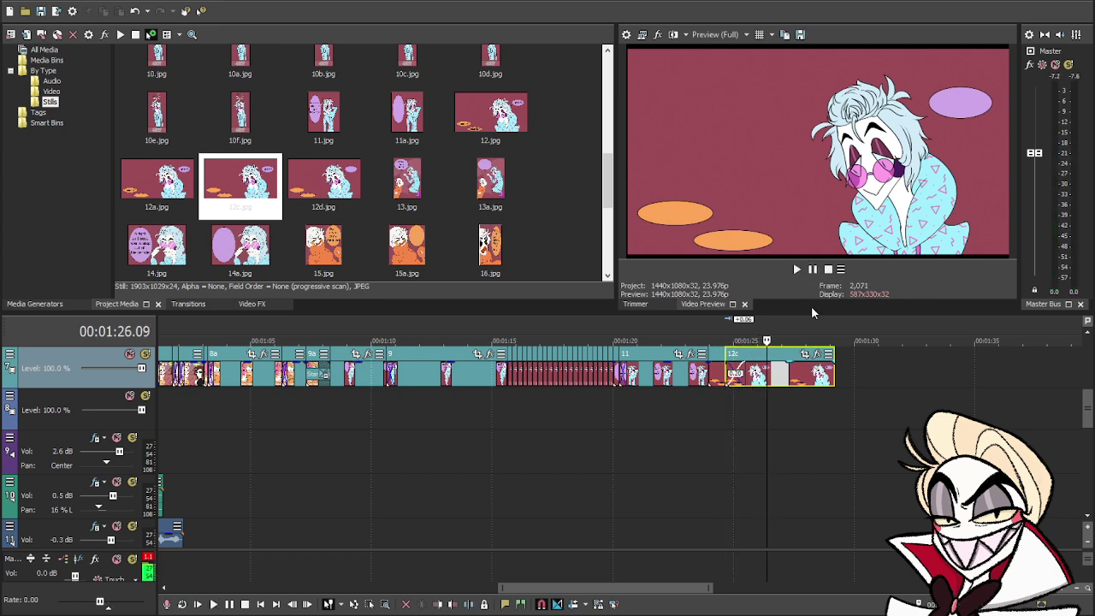
drag(835, 377, 765, 389)
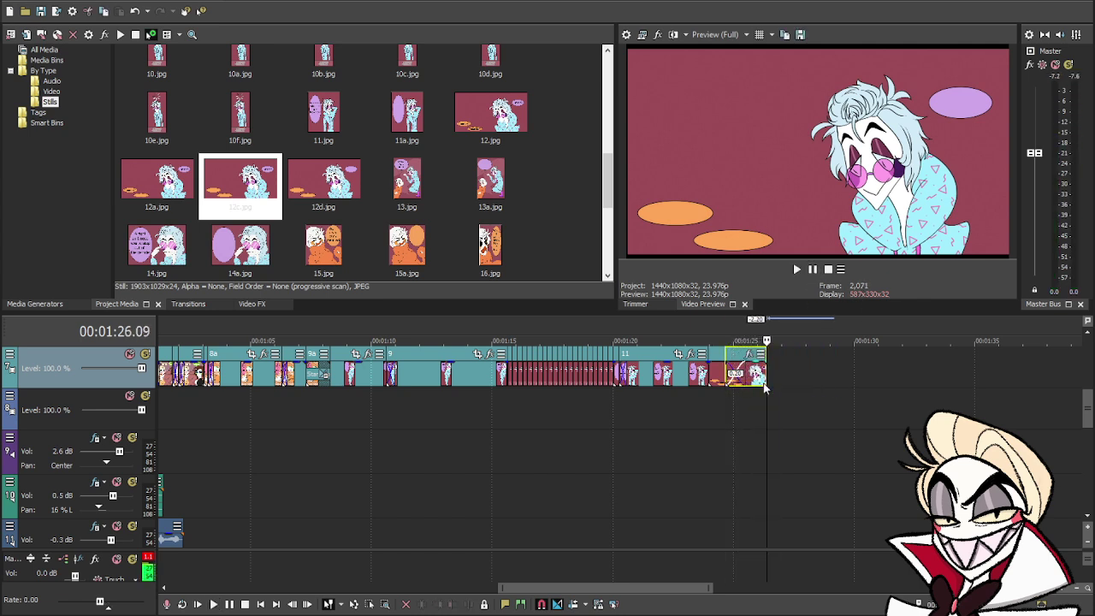
- Place still 12a on track 7 at about 00:01:26, overlapping still 12c, and trim its end to 00:01:27.23
drag(156, 182, 753, 391)
click(753, 390)
key(space)
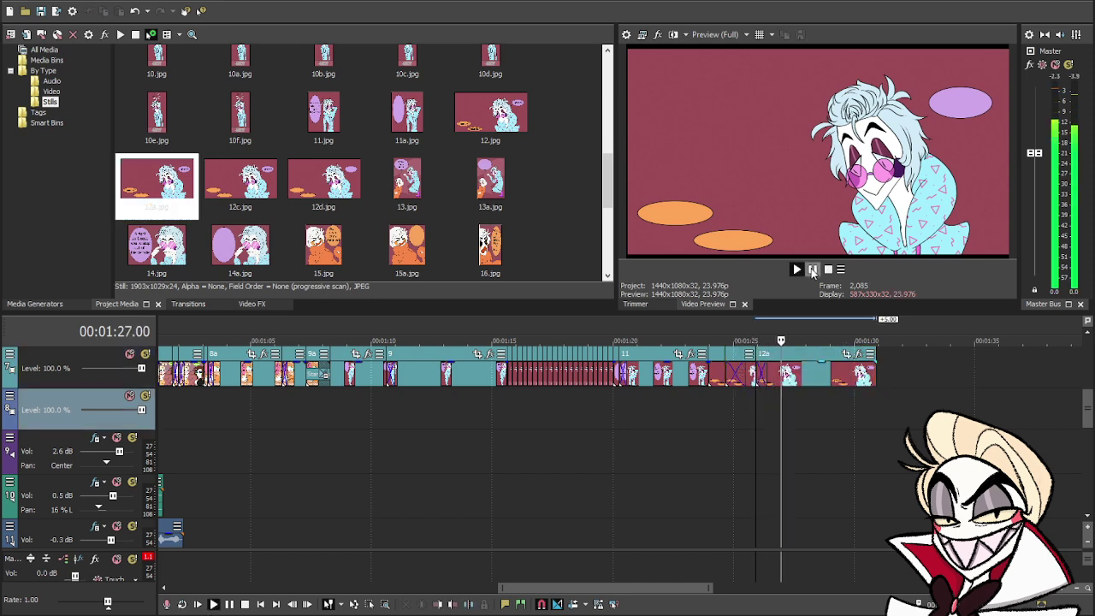
click(813, 270)
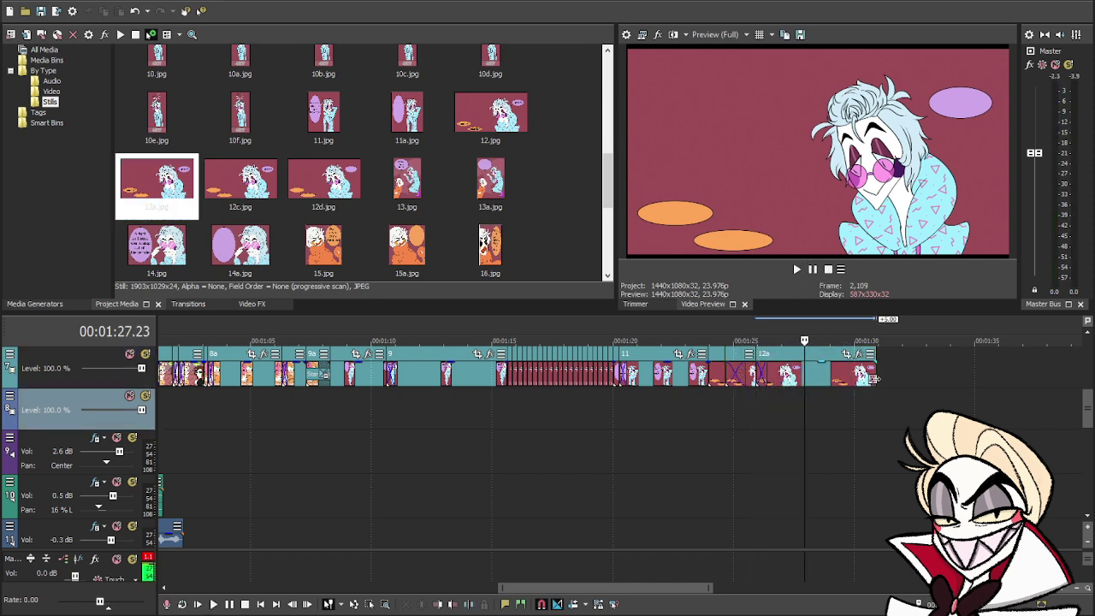
drag(873, 379, 805, 379)
- Place still 12 on track 7 overlapping the end of still 12a at about 00:01:27, and play from there
click(503, 122)
drag(776, 333, 789, 387)
click(789, 390)
key(space)
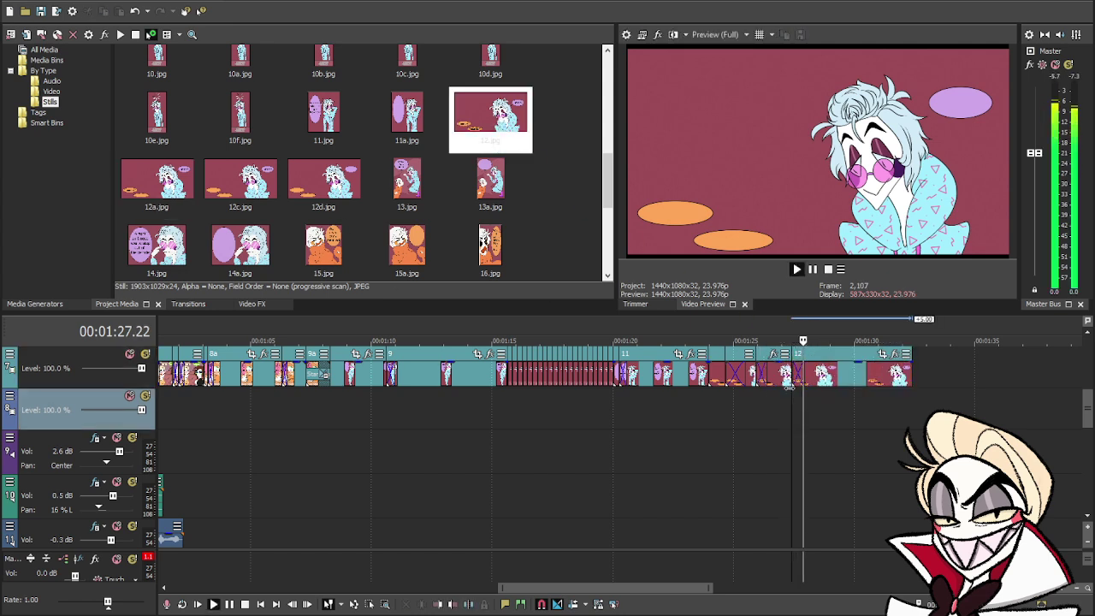
- Trim the end of still 12 to 00:01:29.00 and place still 13a directly after it on track 7
key(space)
drag(913, 374, 831, 376)
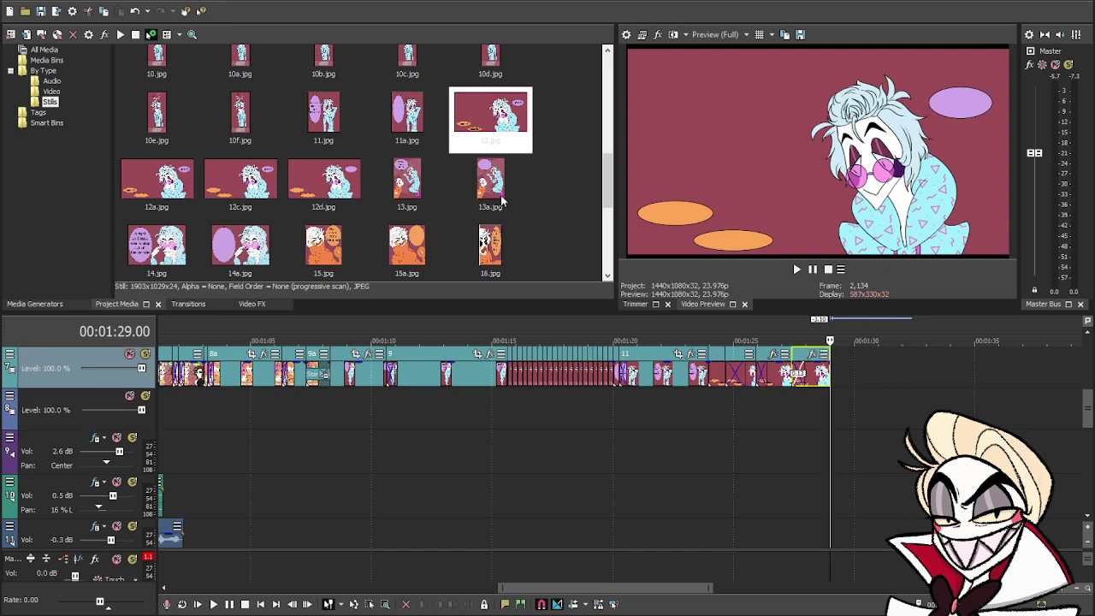
drag(491, 184, 840, 375)
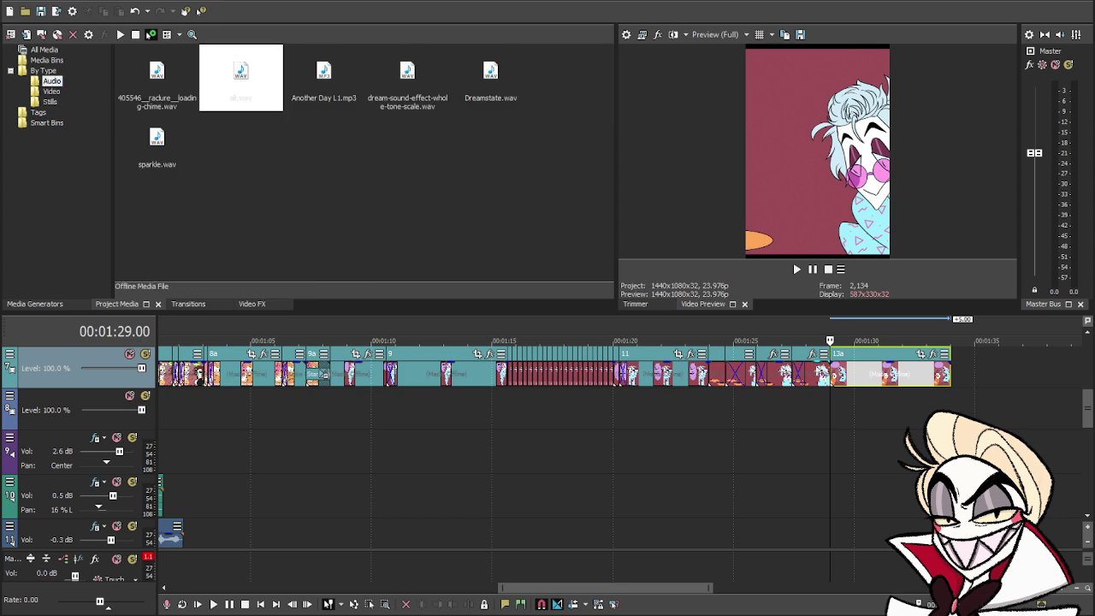
- Audition the Door_Opening_Closing.mp3 and Creaking Door sound effects in the project's audio media
click(406, 73)
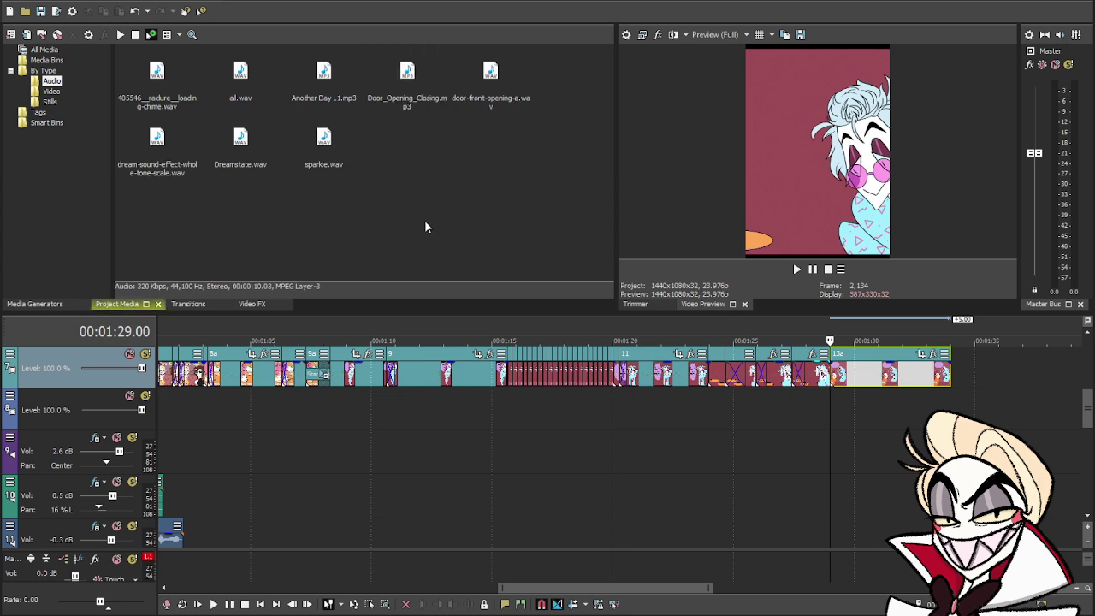
click(408, 75)
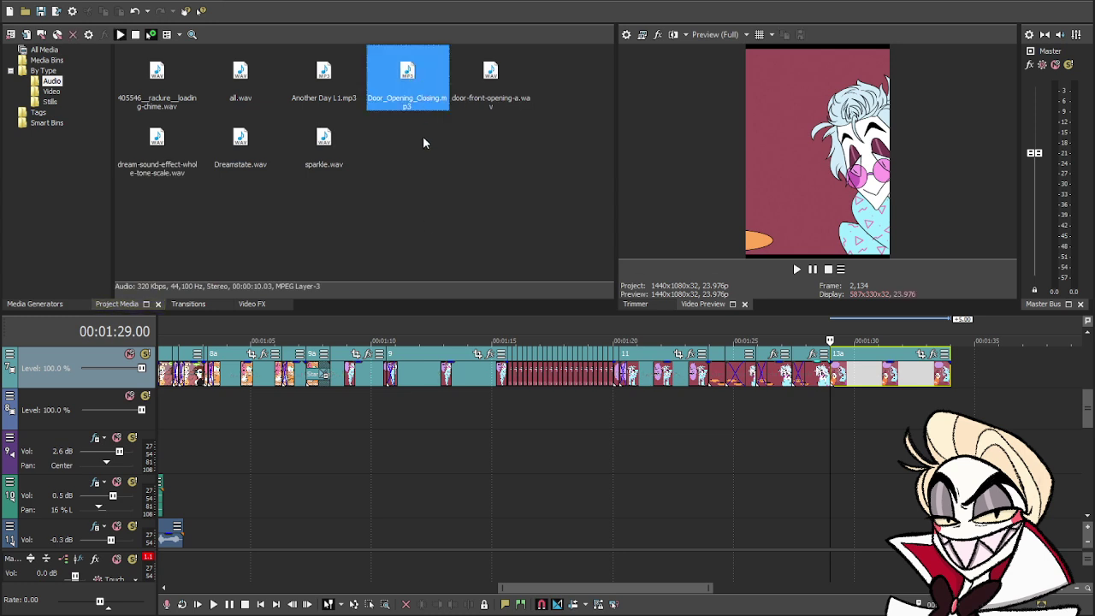
click(391, 204)
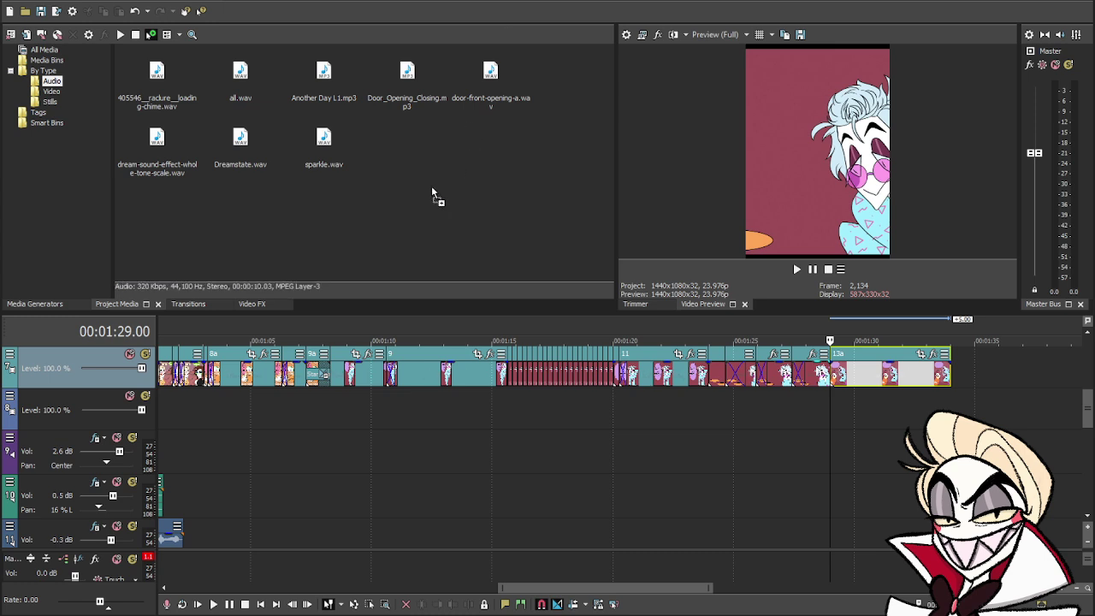
click(413, 74)
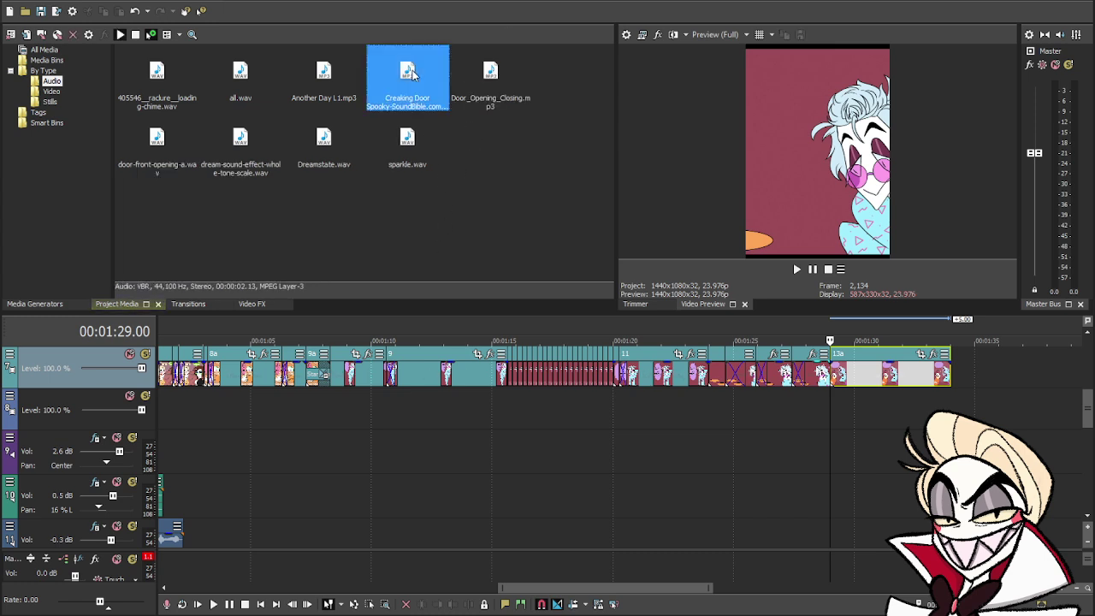
click(476, 224)
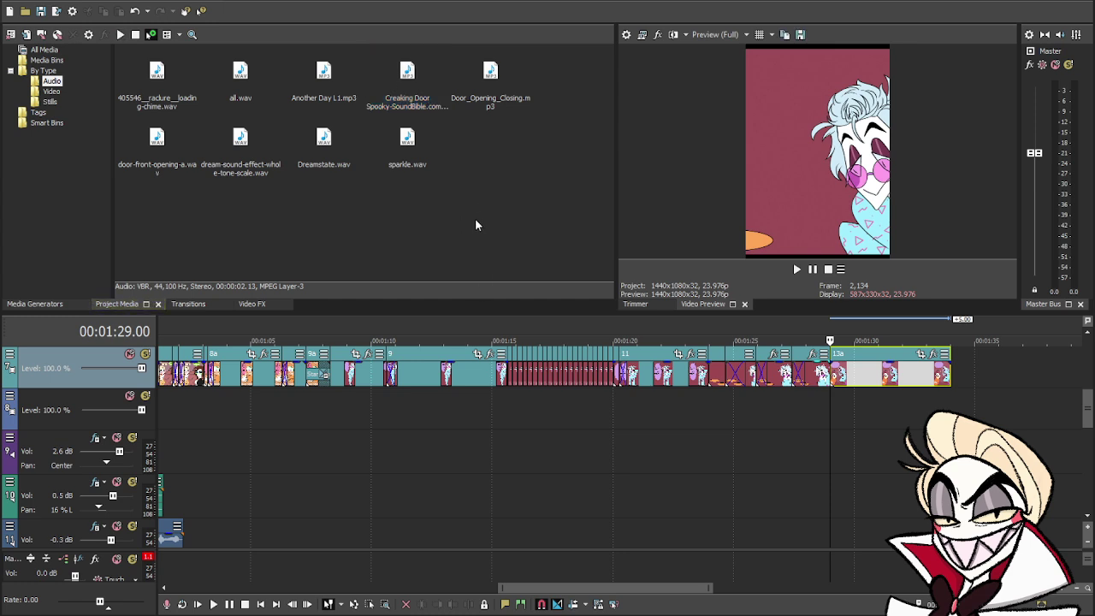
- Remove Door_Opening_Closing.mp3 and door-front-opening-a.wav from the project's audio media
click(493, 76)
ctrl+click(169, 144)
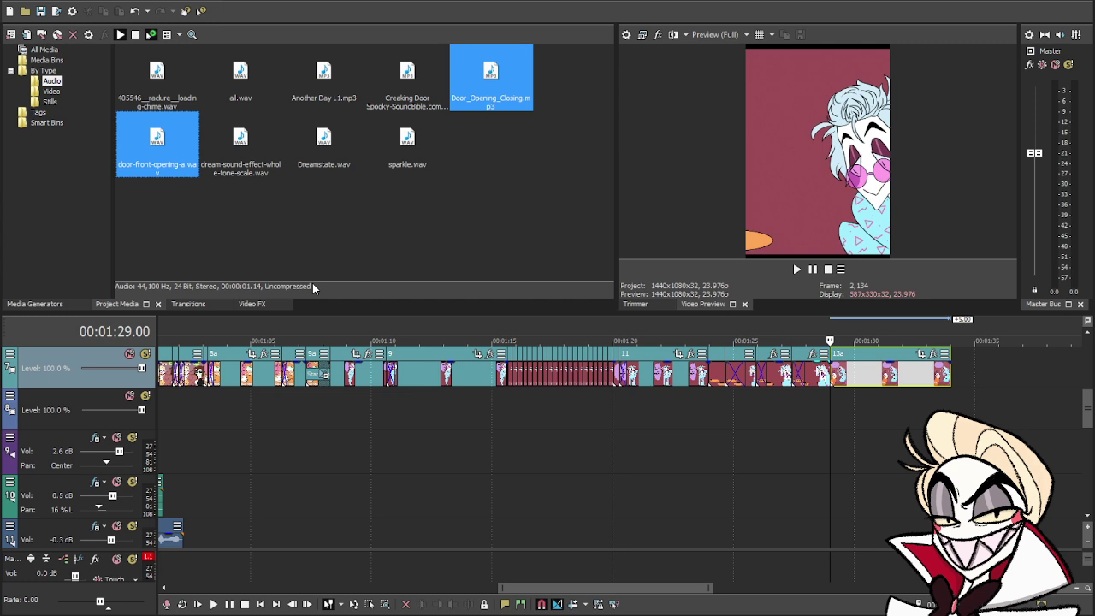
key(Delete)
click(465, 255)
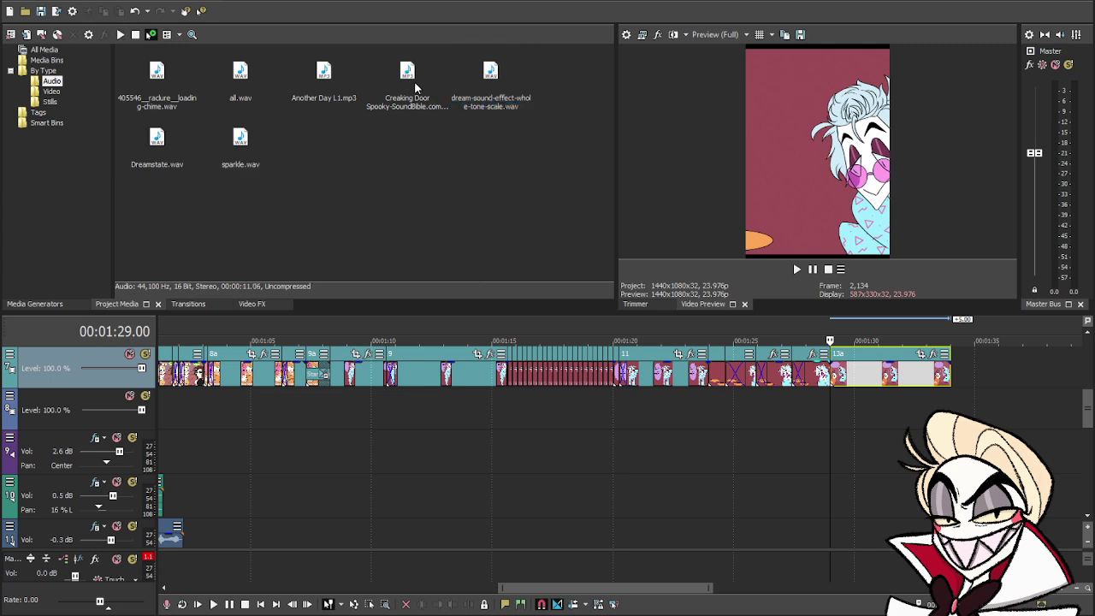
- Add the Creaking Door sound on a new track above the stills at 00:01:29.00 and cut off everything after 00:01:30.14
drag(408, 74, 829, 382)
key(space)
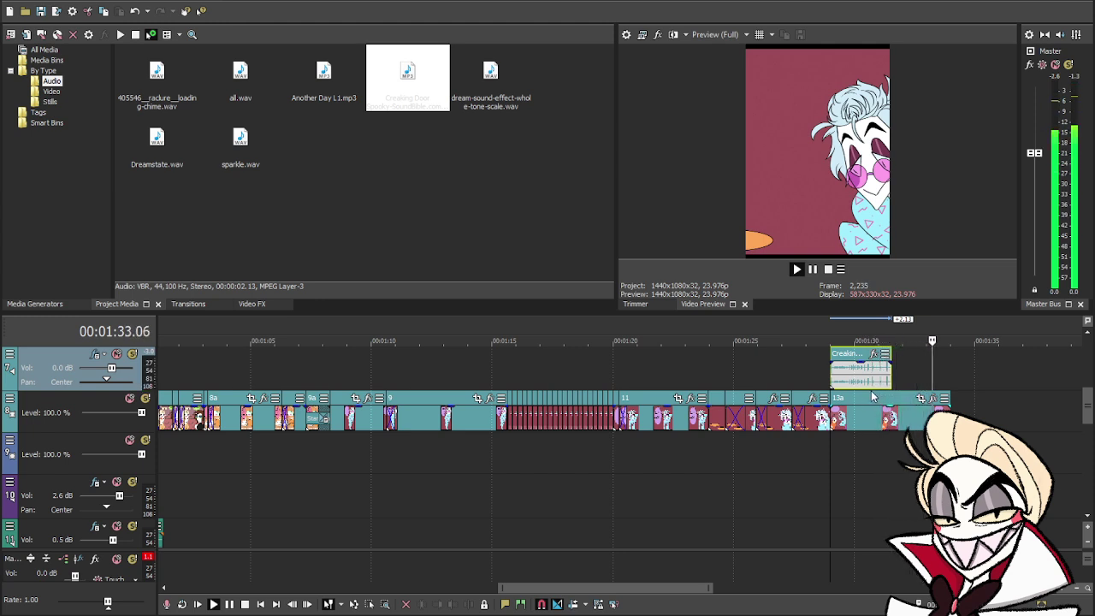
key(space)
click(862, 400)
key(space)
key(space)
click(868, 387)
key(s)
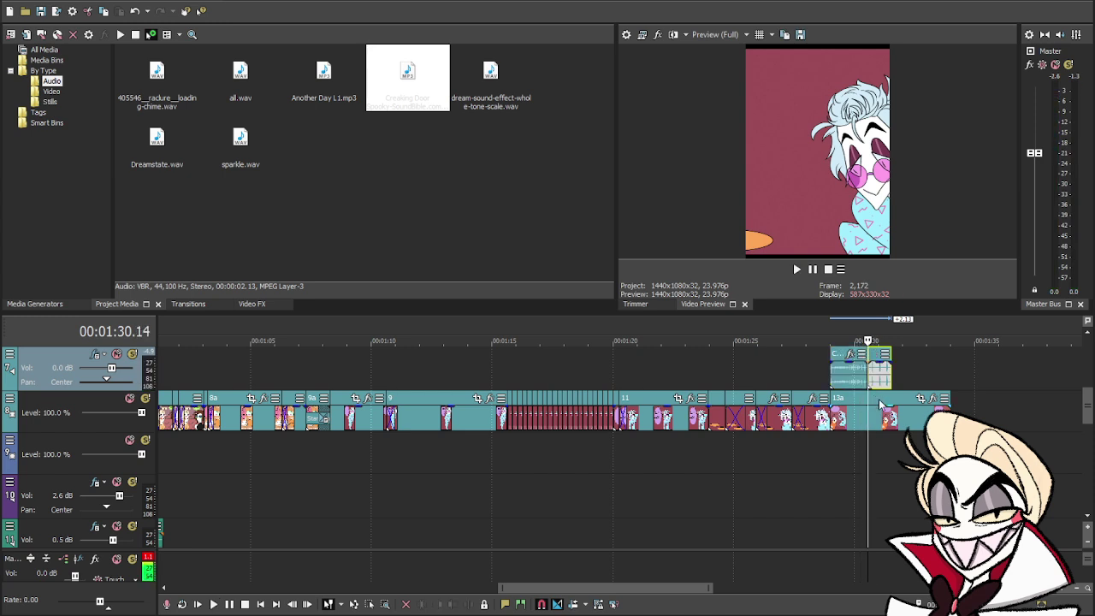
key(Delete)
- Trim the end of still 13a to about 00:01:31.03, slightly past the end of the door sound, and display the project's stills
click(925, 417)
key(s)
key(Delete)
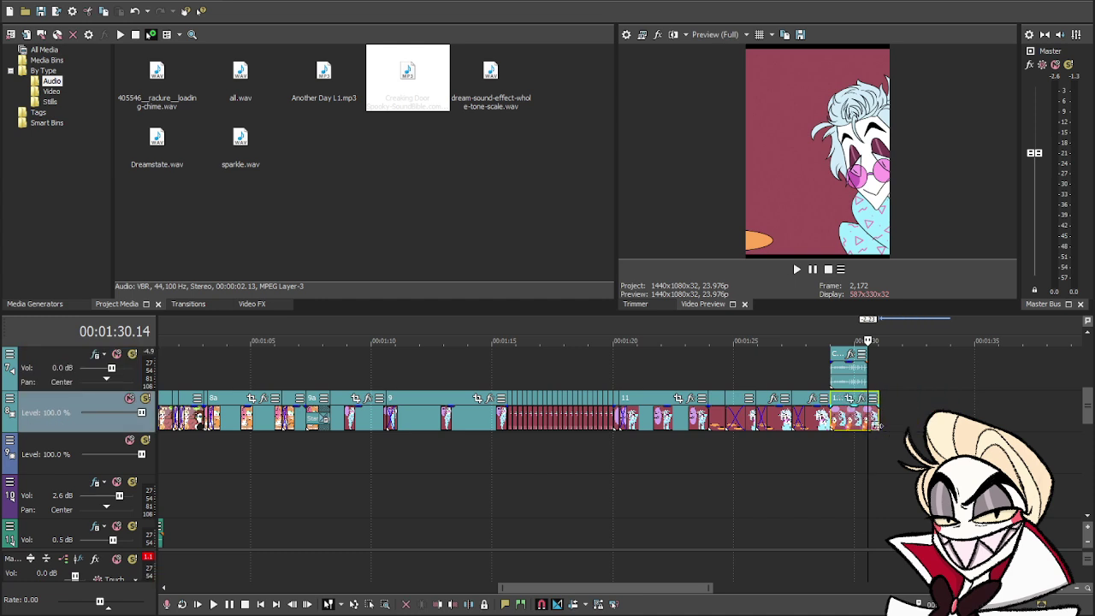
click(55, 102)
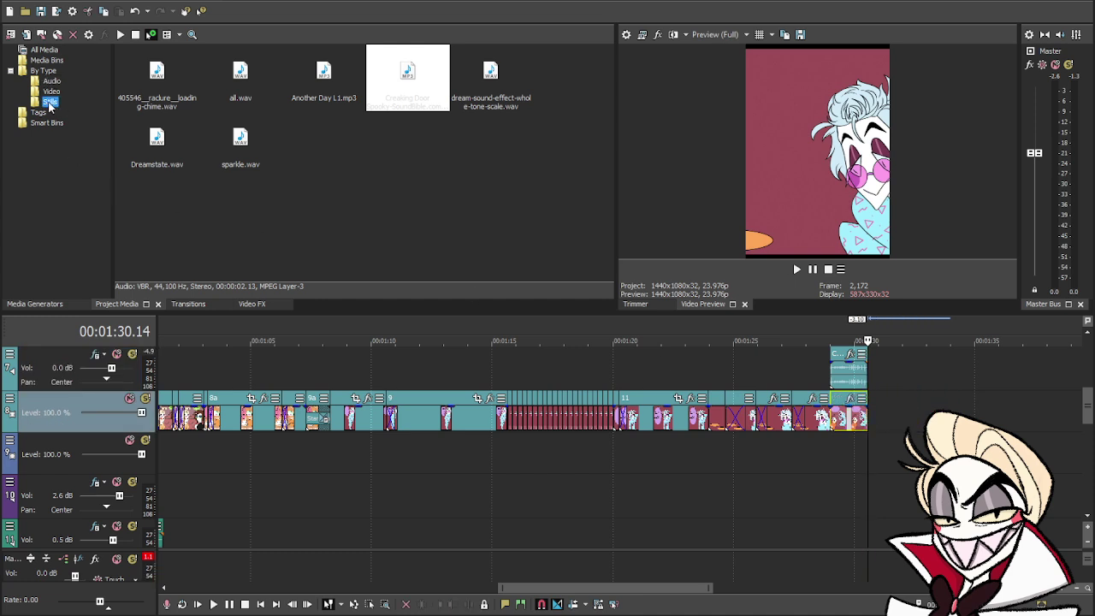
key(space)
key(space)
drag(866, 422, 881, 418)
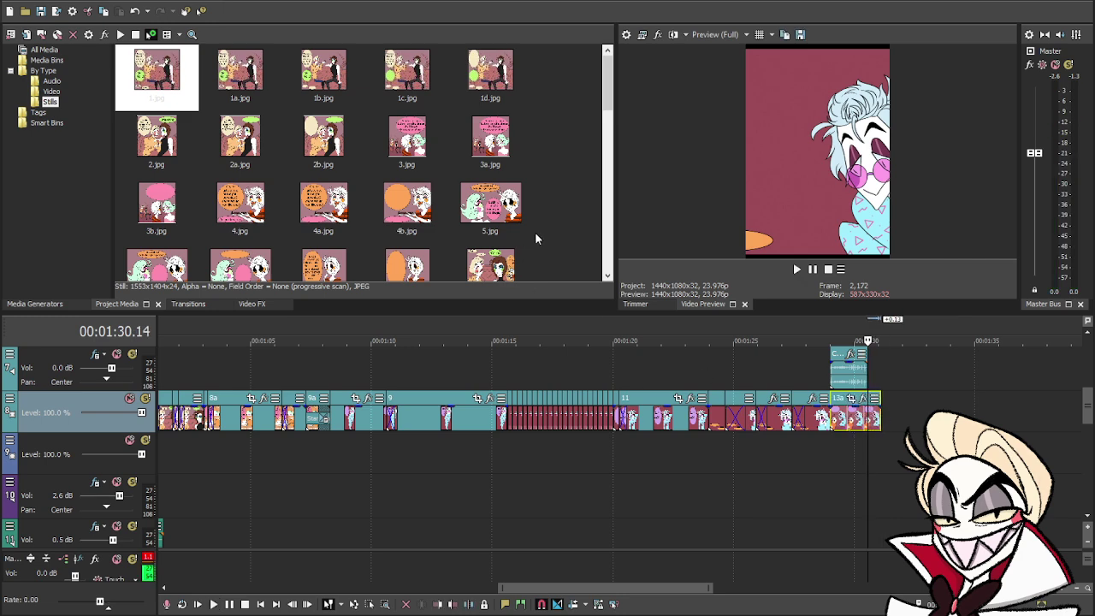
- Place still 13 on track 8 at 00:01:30.14, overlapping the end of still 13a, and trim its end to 00:01:33.15
scroll(572, 206, down, 3)
scroll(570, 201, down, 4)
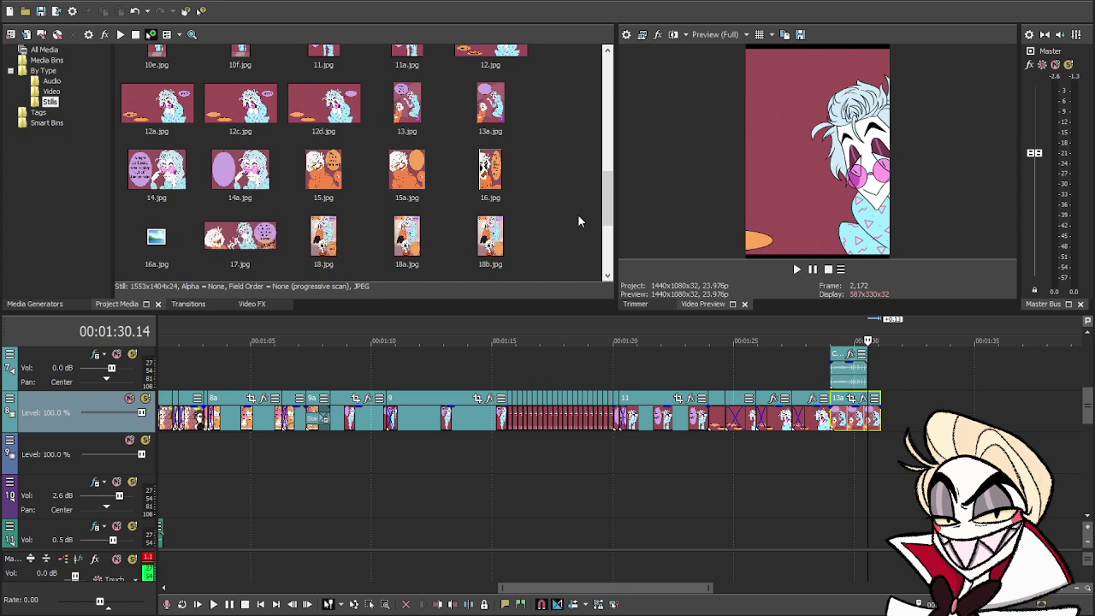
drag(408, 109, 852, 426)
click(862, 474)
key(space)
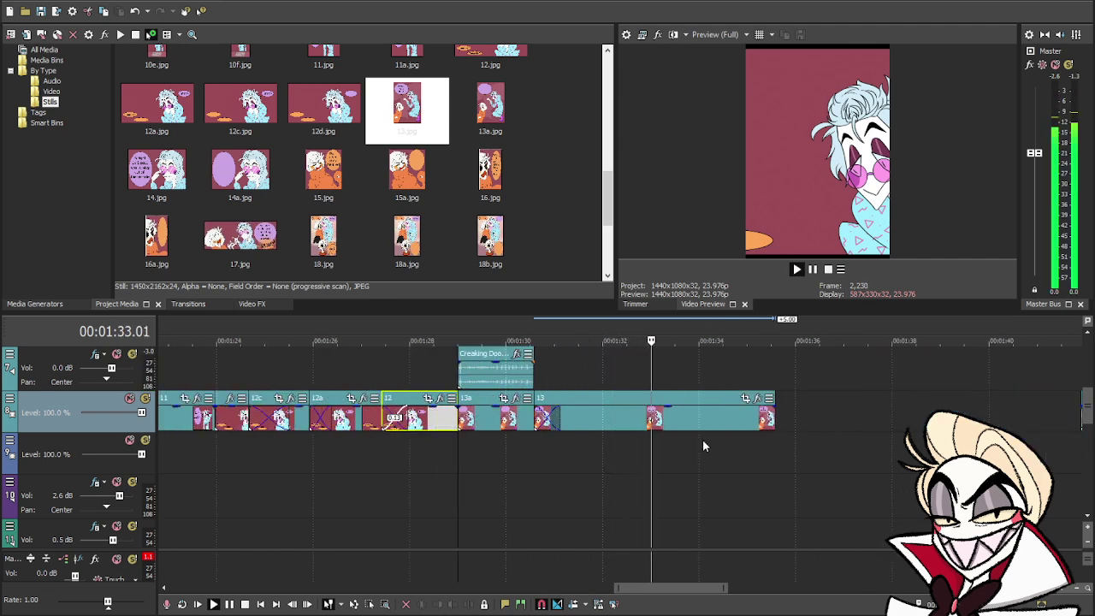
key(space)
click(682, 423)
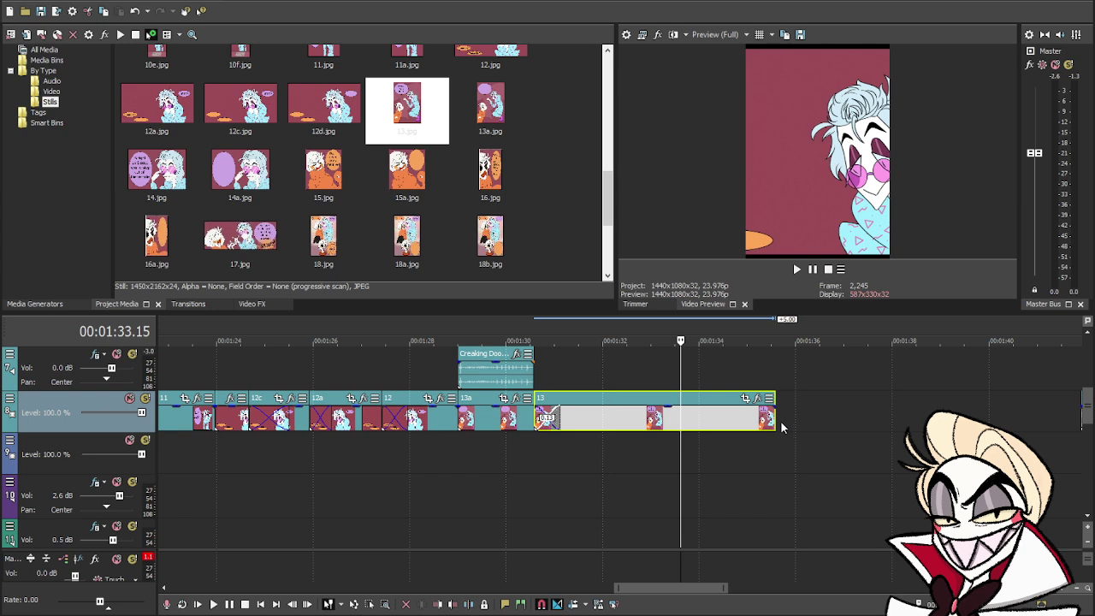
drag(775, 424, 681, 428)
- Move the next voice clip on track 14 to start at about 00:01:33.21 and the long track 13 clip to about 00:01:38.12
scroll(732, 453, down, 5)
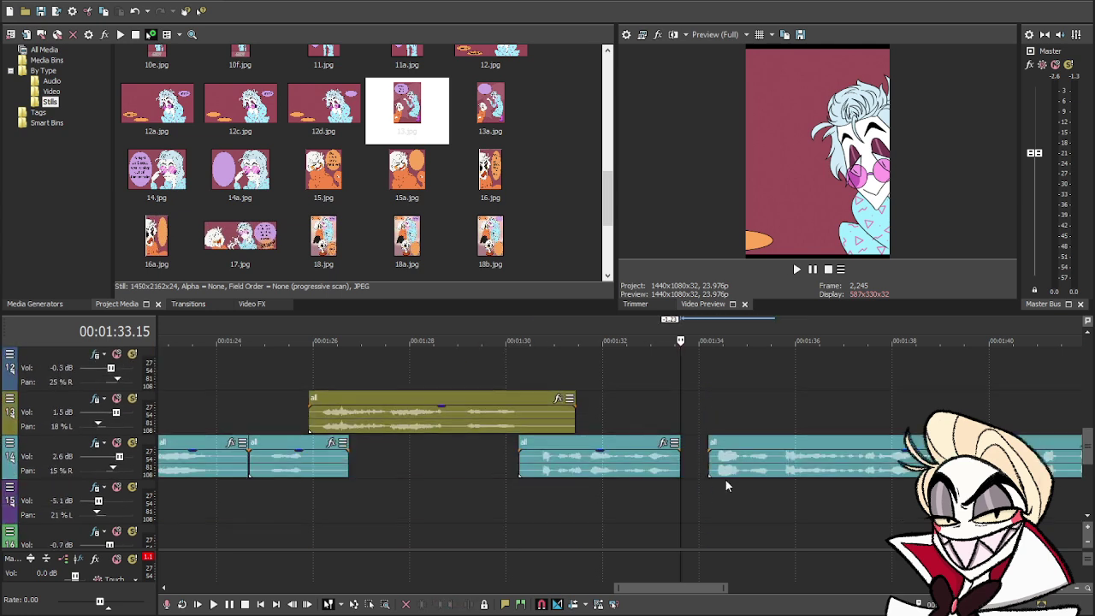
drag(747, 466, 733, 471)
key(space)
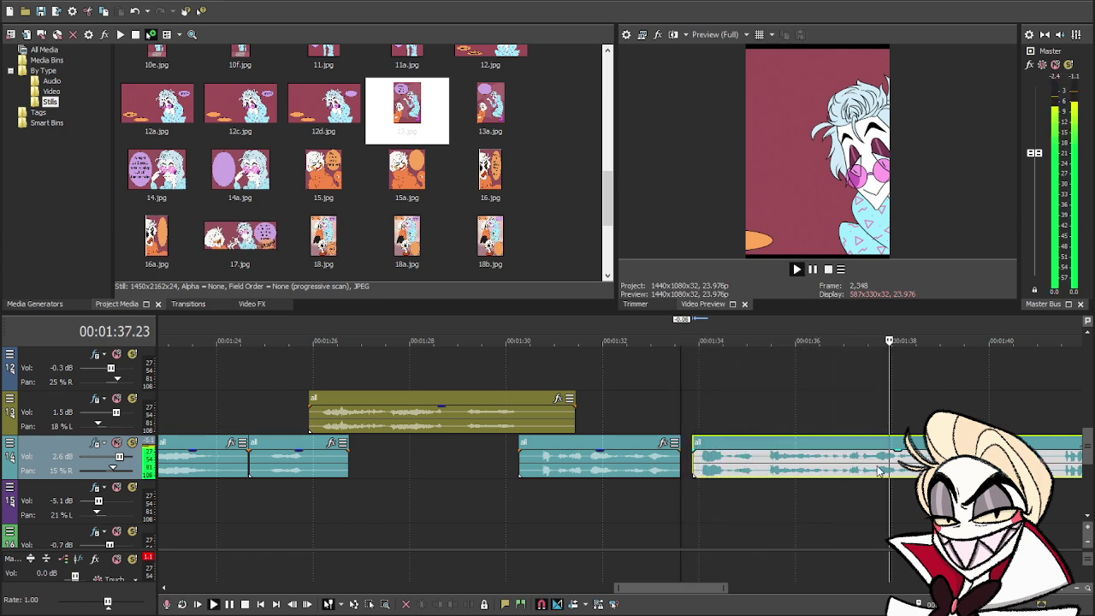
key(space)
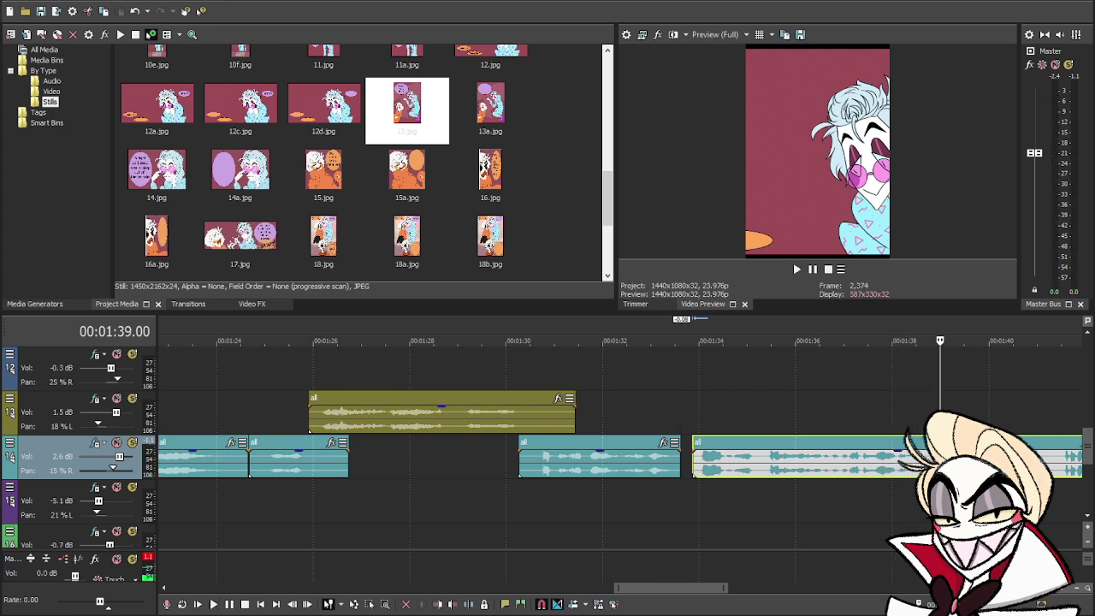
click(932, 403)
drag(933, 402, 915, 402)
scroll(915, 403, down, 6)
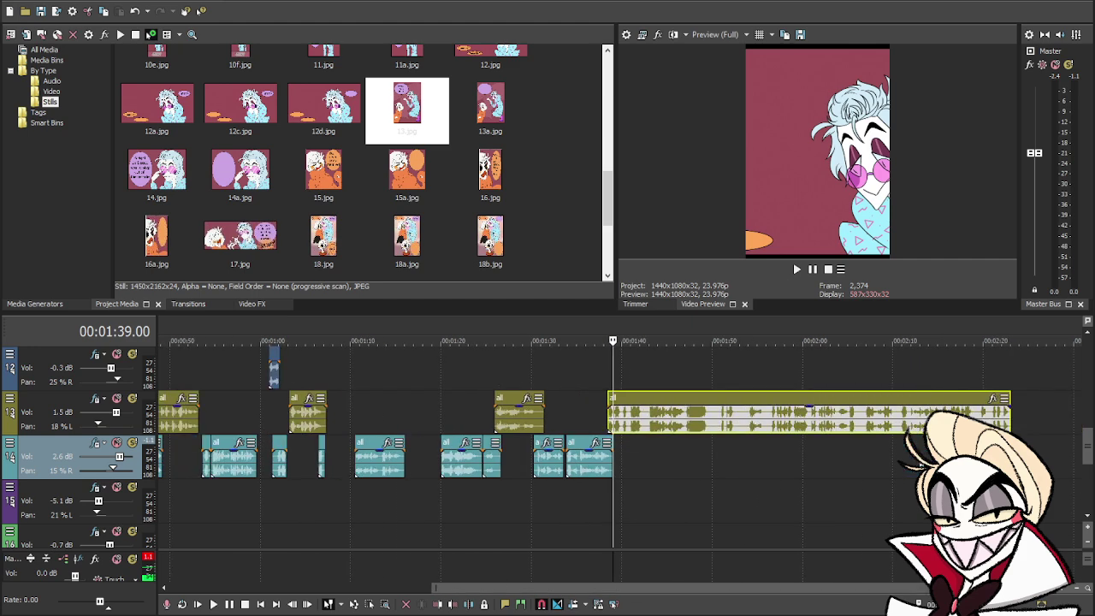
- Shift the Another Day L1 music and all the end-credit events later by 22.02
scroll(705, 429, up, 8)
click(670, 423)
scroll(670, 423, down, 3)
scroll(670, 423, down, 2)
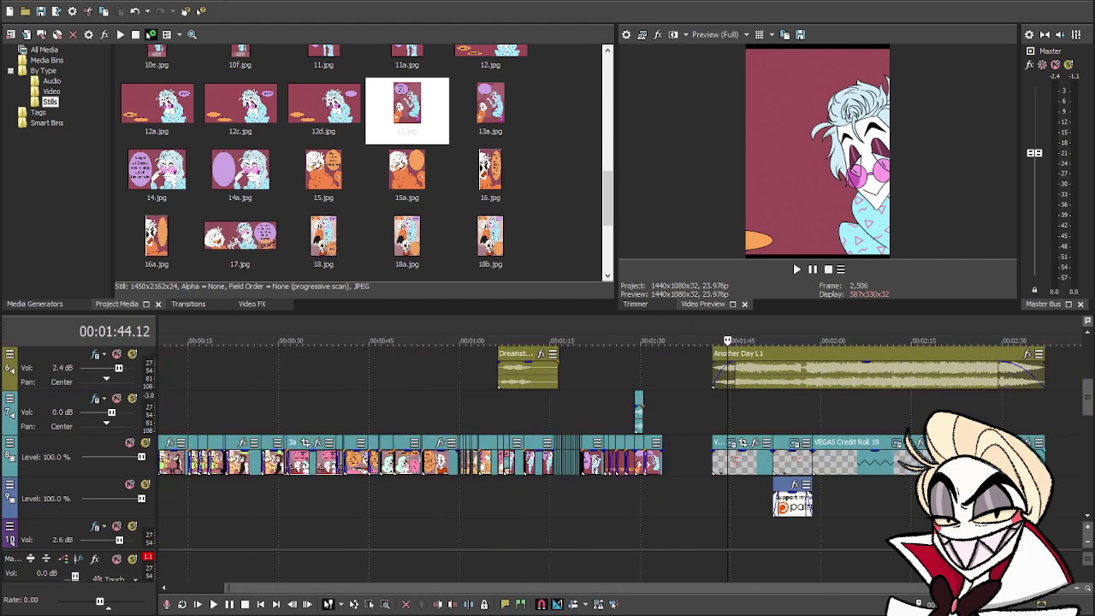
drag(743, 469, 875, 466)
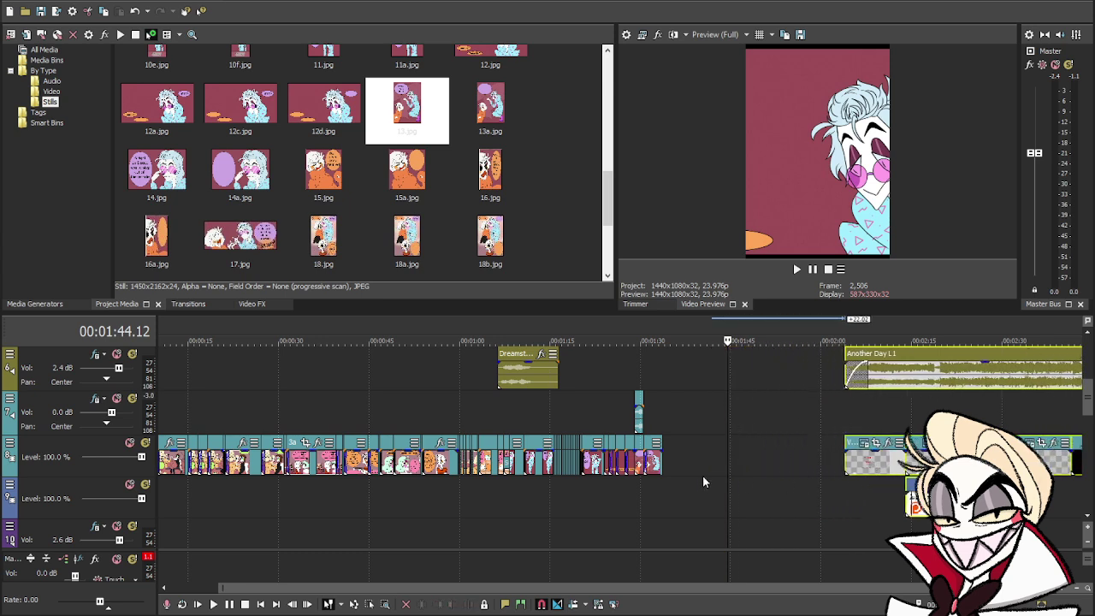
- Play the timeline from the crossfade between stills 13a and 13 through the end of still 13
click(654, 422)
scroll(734, 537, up, 5)
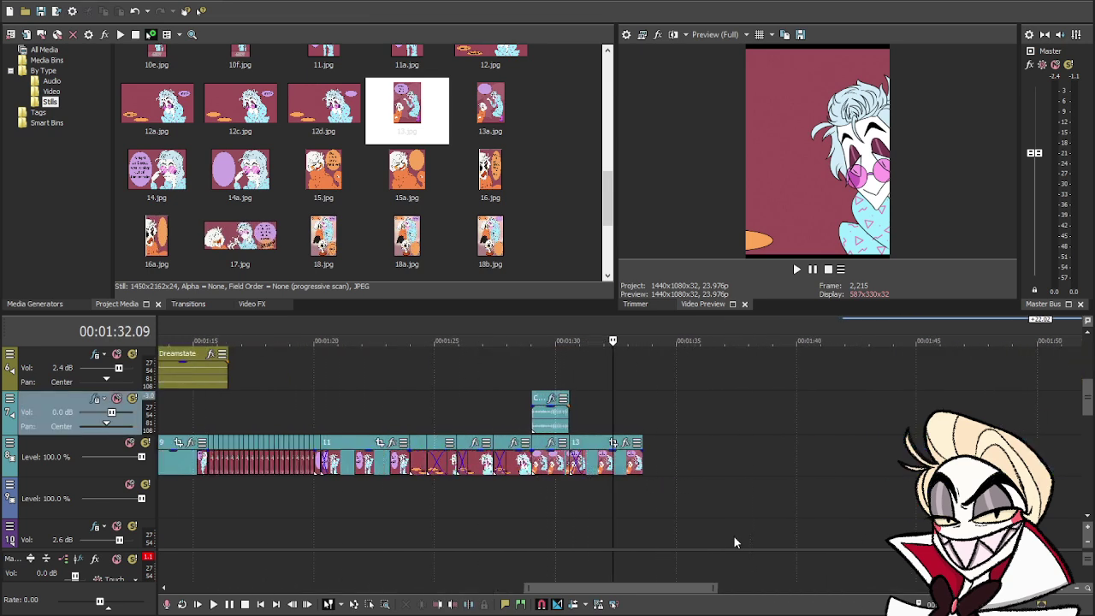
click(533, 493)
key(space)
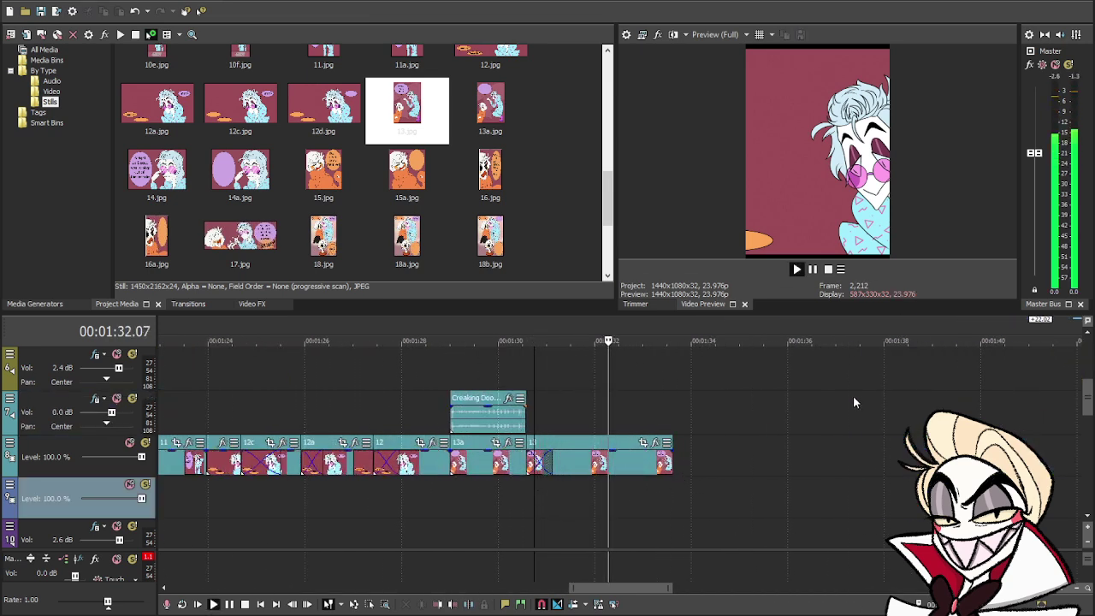
click(814, 270)
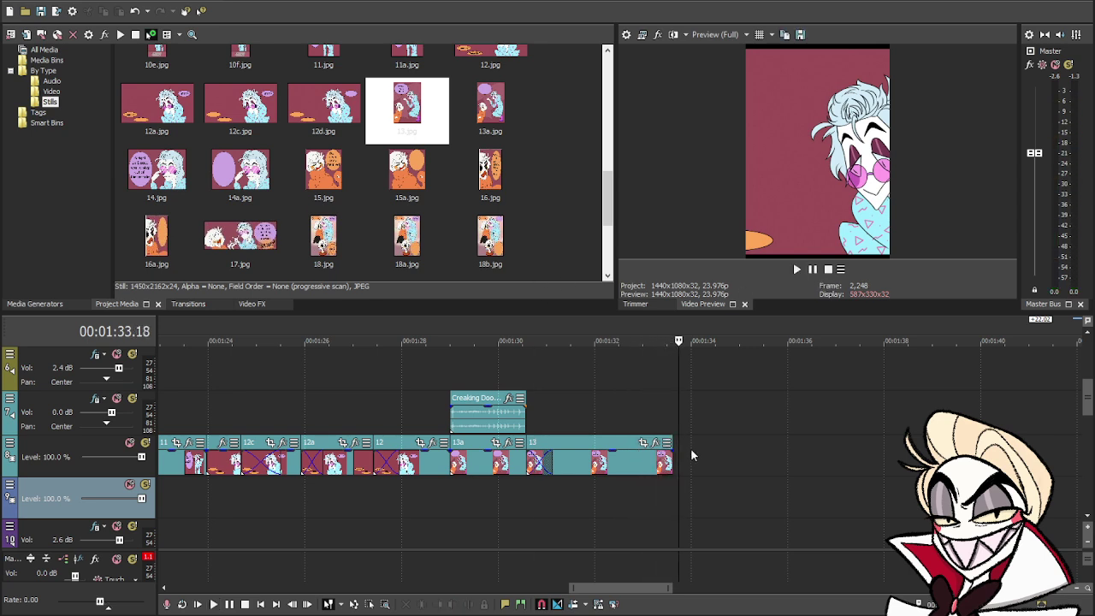
- Place still 14a on track 8 at 00:01:33.15, trim its end to about 00:01:34.01, and add still 14 overlapping its end
click(670, 463)
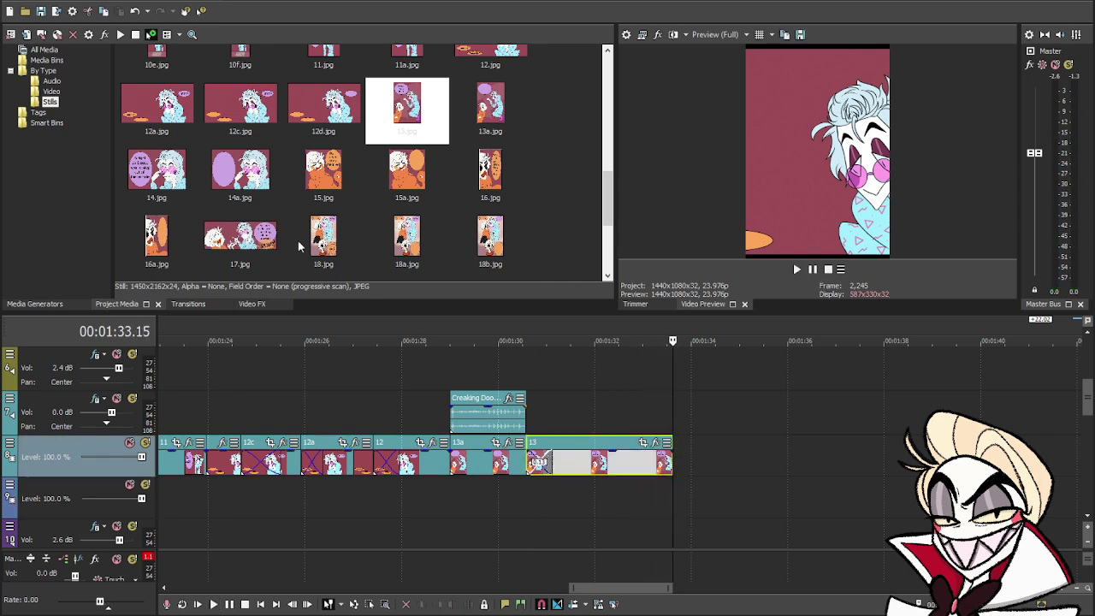
drag(242, 175, 680, 463)
drag(912, 462, 692, 469)
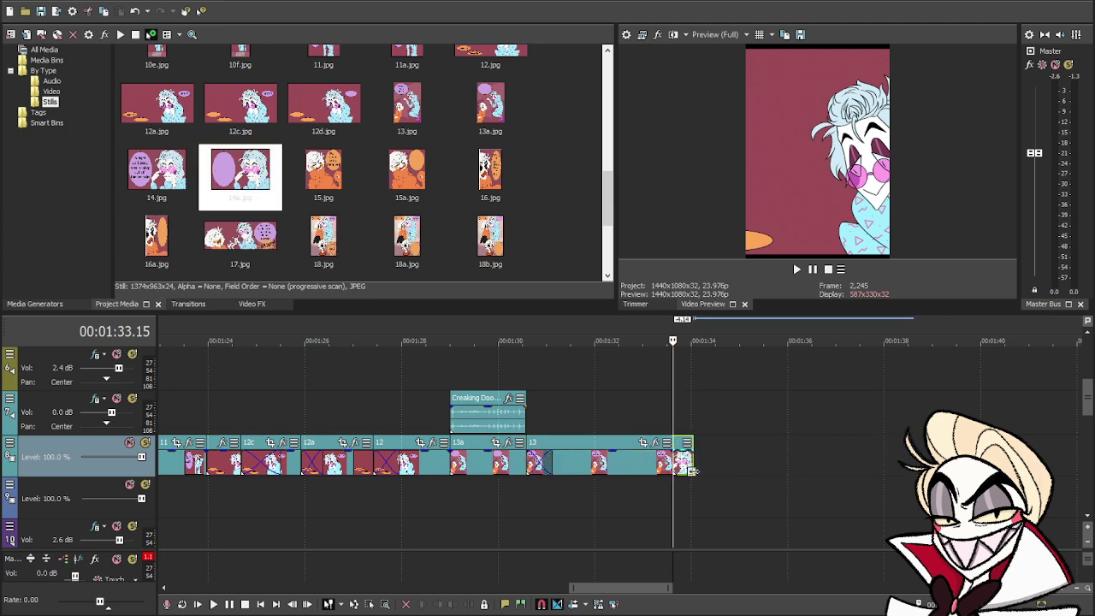
drag(153, 181, 690, 479)
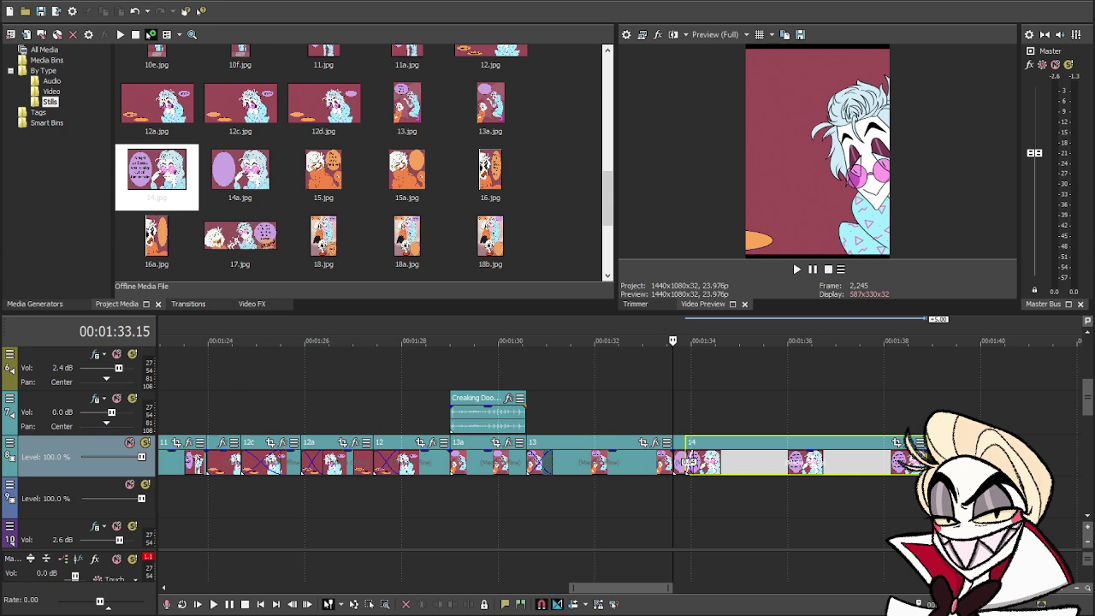
- Add sliding down glass.wav to track 7 at 00:01:33.15, trim its end to about 00:01:34.01, and play from there
click(51, 80)
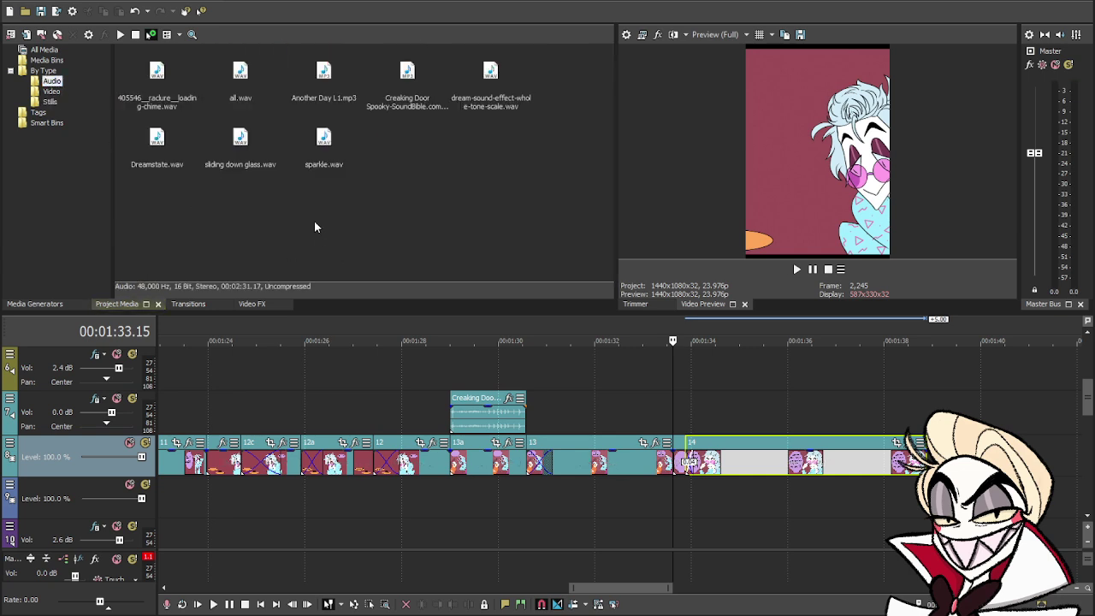
click(242, 147)
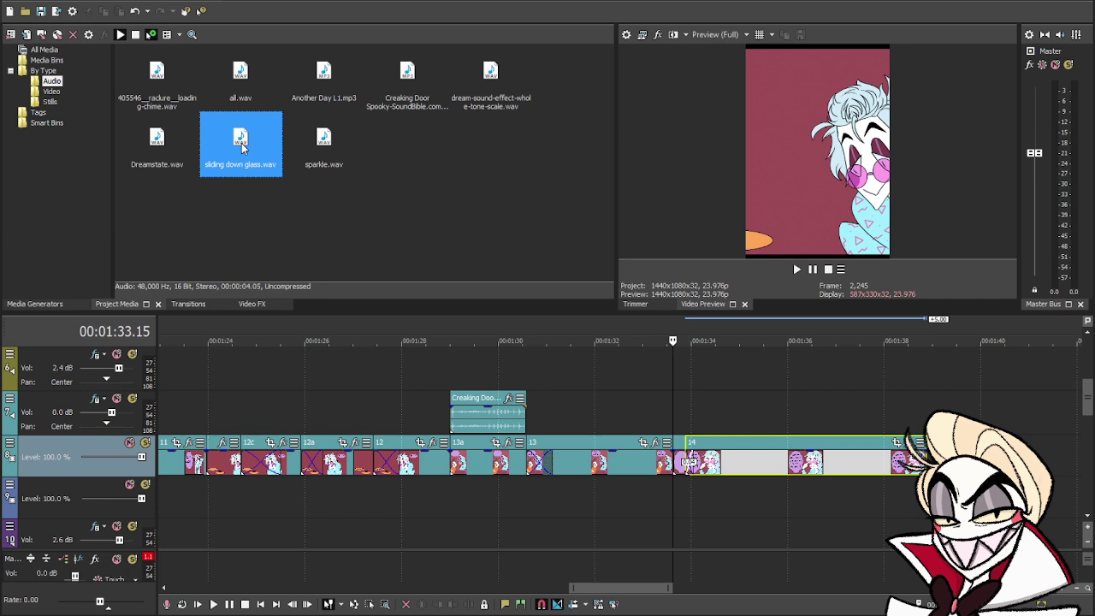
click(291, 202)
drag(243, 141, 709, 417)
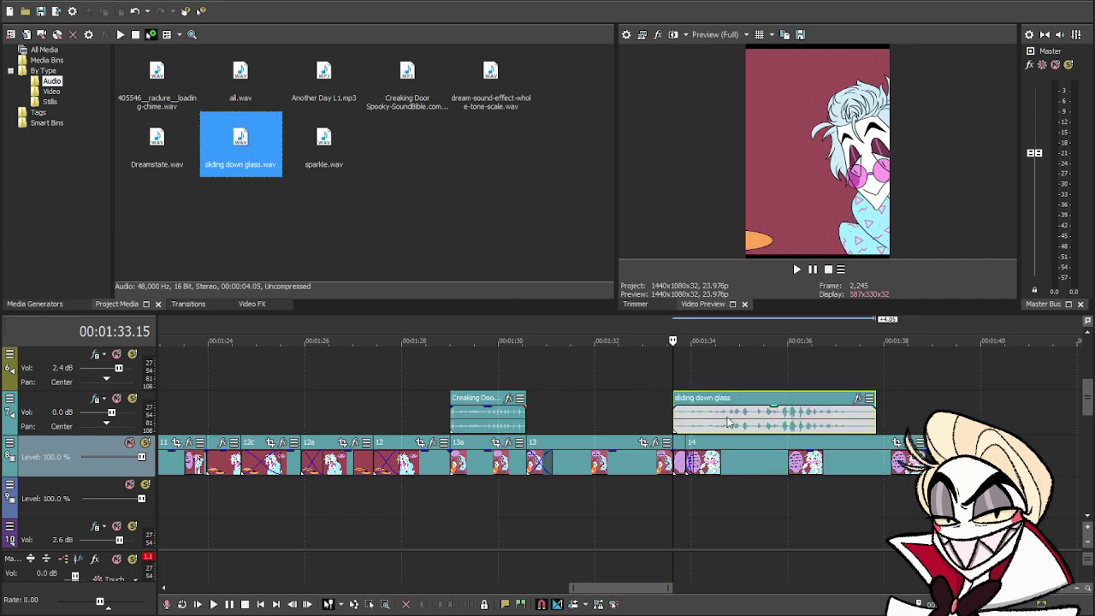
drag(874, 417, 693, 416)
key(space)
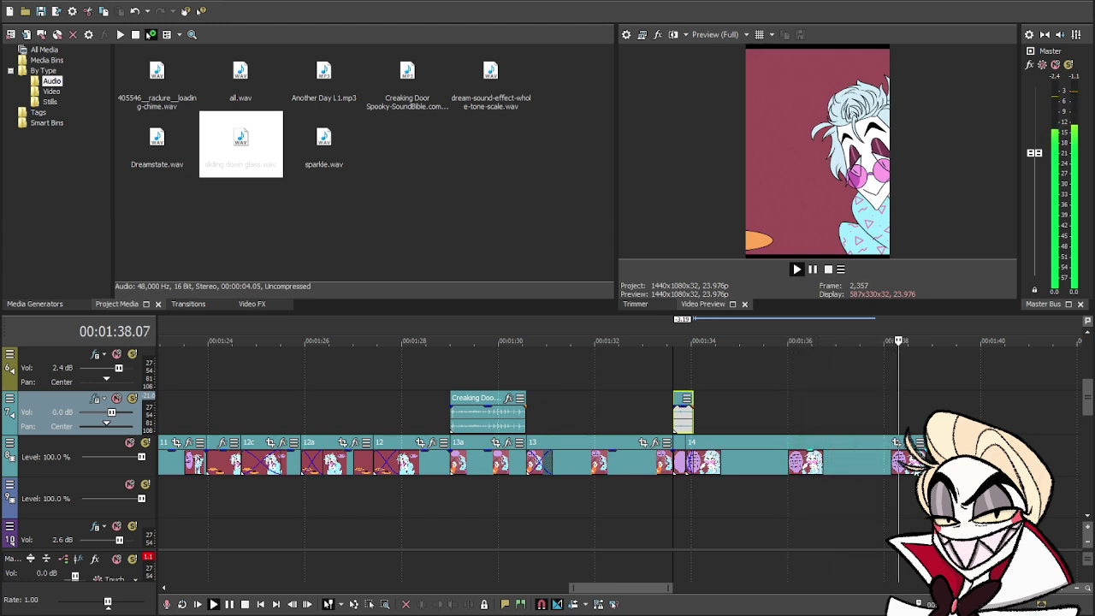
- Trim the end of still 14 to 00:01:38.11 and move the playhead there
key(space)
click(905, 466)
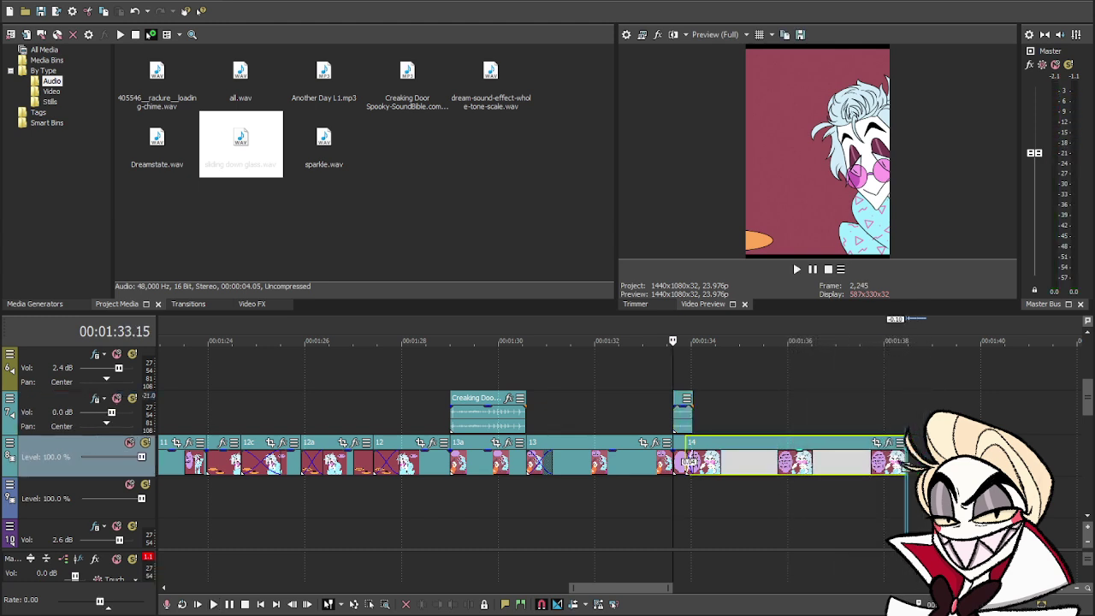
mouse_move(907, 340)
mouse_down()
mouse_move(944, 340)
mouse_move(907, 341)
mouse_up()
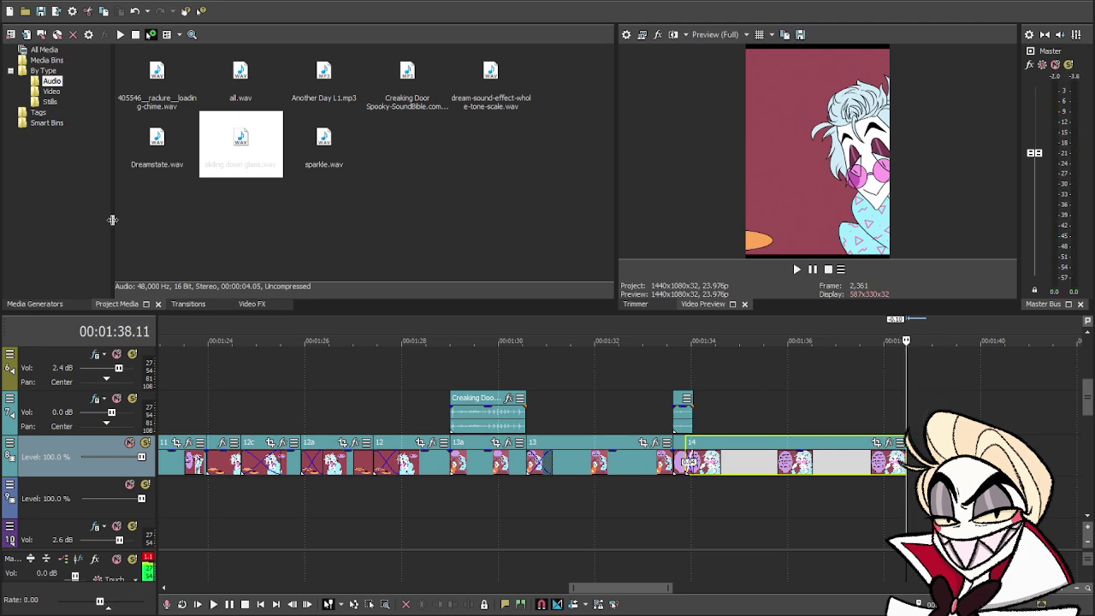
- Place still 15a on track 8 at 00:01:38.11, trim its end to about 00:01:38.17, and add still 15 overlapping its end
click(50, 101)
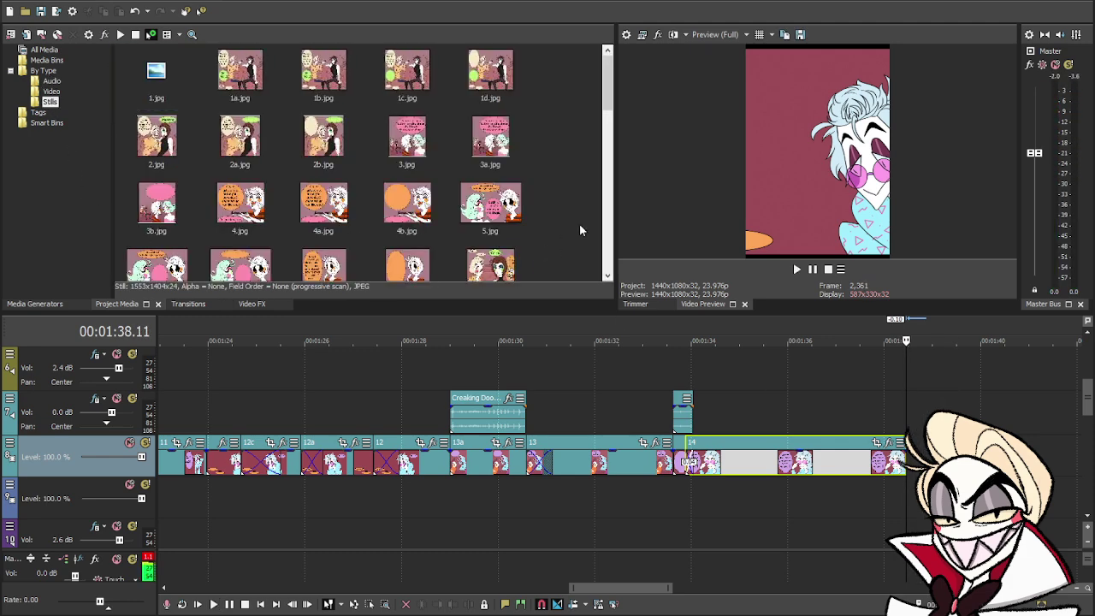
scroll(590, 239, down, 3)
scroll(479, 206, down, 2)
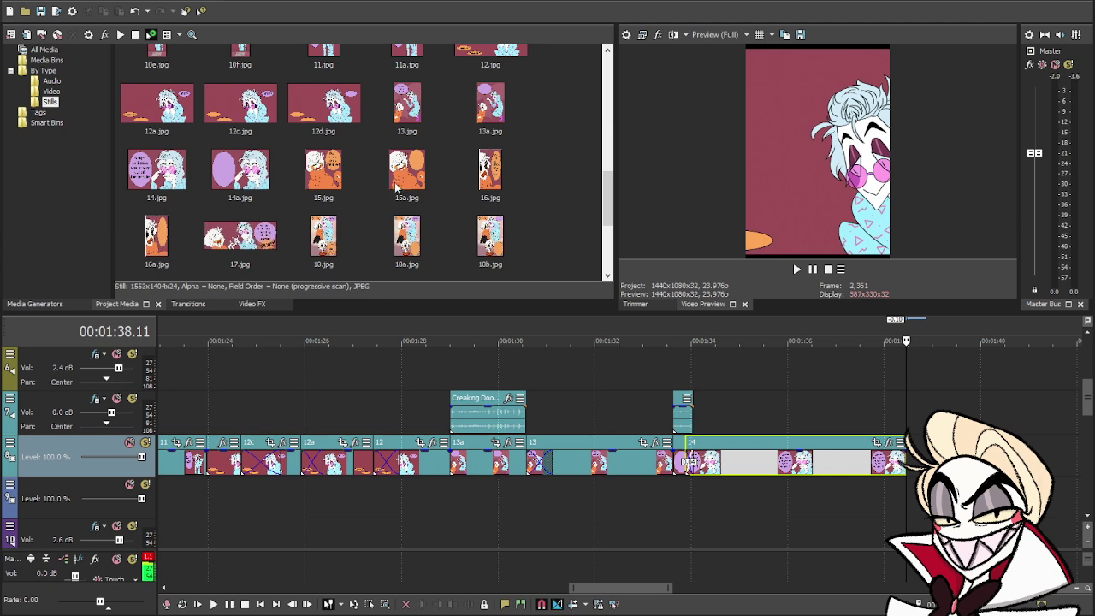
drag(409, 177, 912, 462)
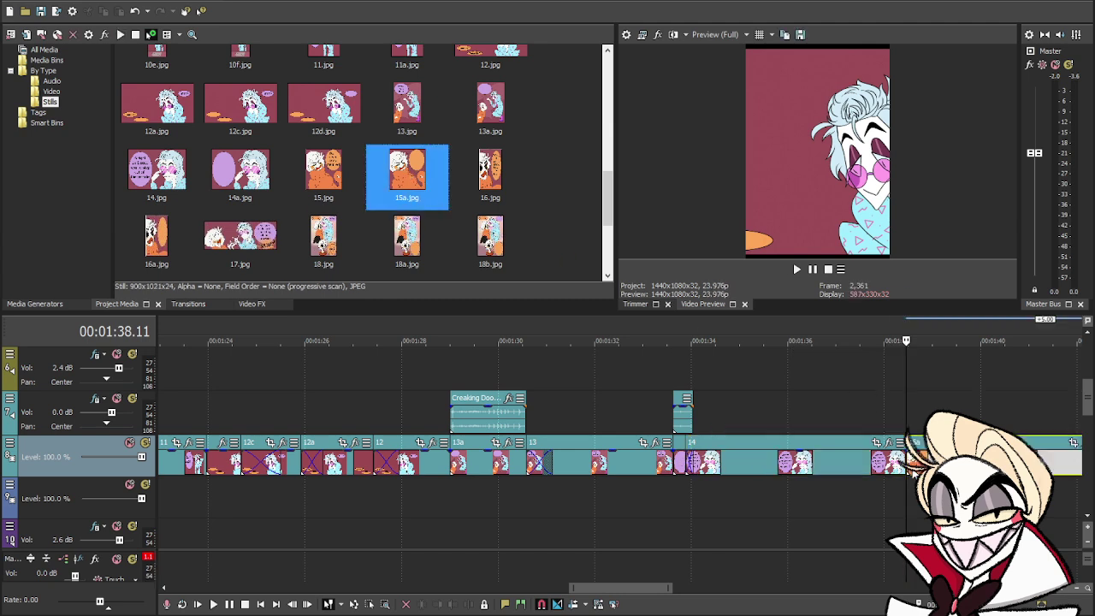
scroll(912, 466, down, 4)
scroll(792, 504, up, 3)
drag(854, 466, 626, 472)
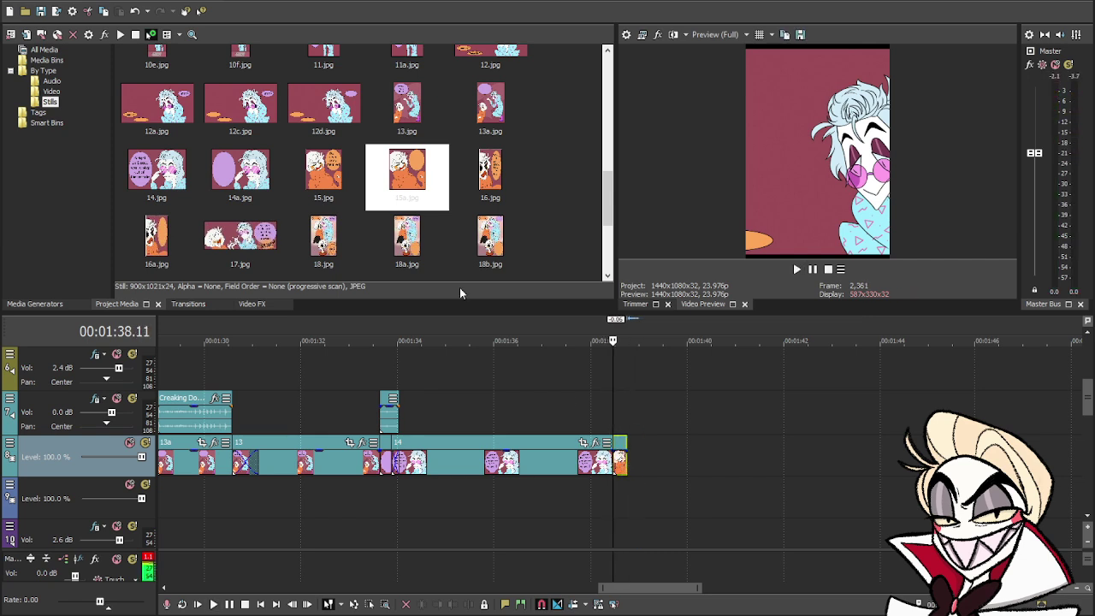
drag(324, 175, 626, 475)
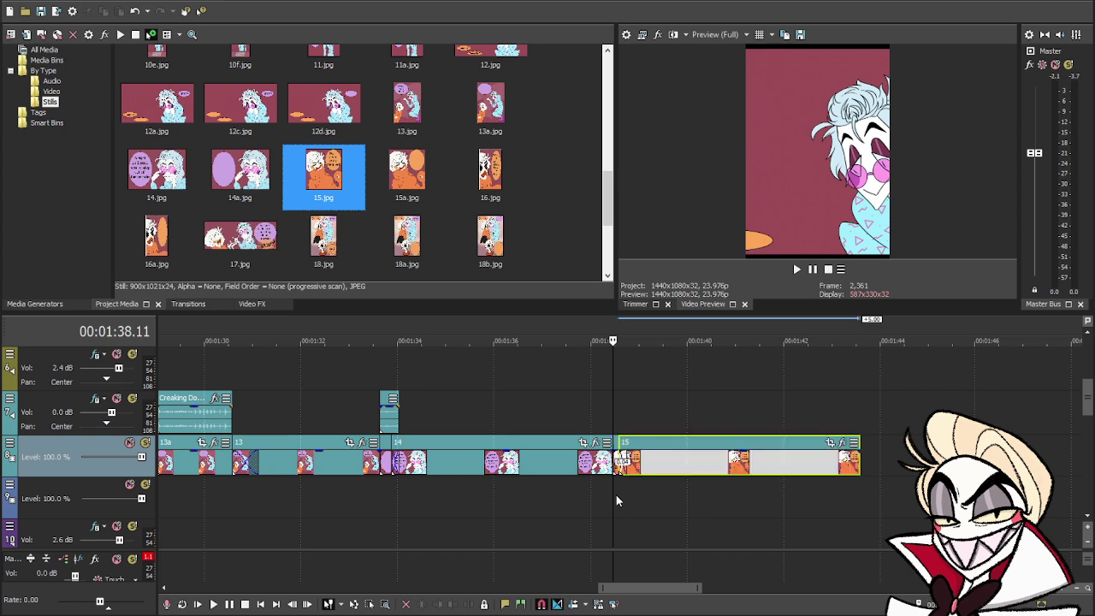
- Play the timeline through still 15 to locate the end of the first phrase in the track 13 voice clip
click(616, 494)
key(space)
key(space)
click(681, 468)
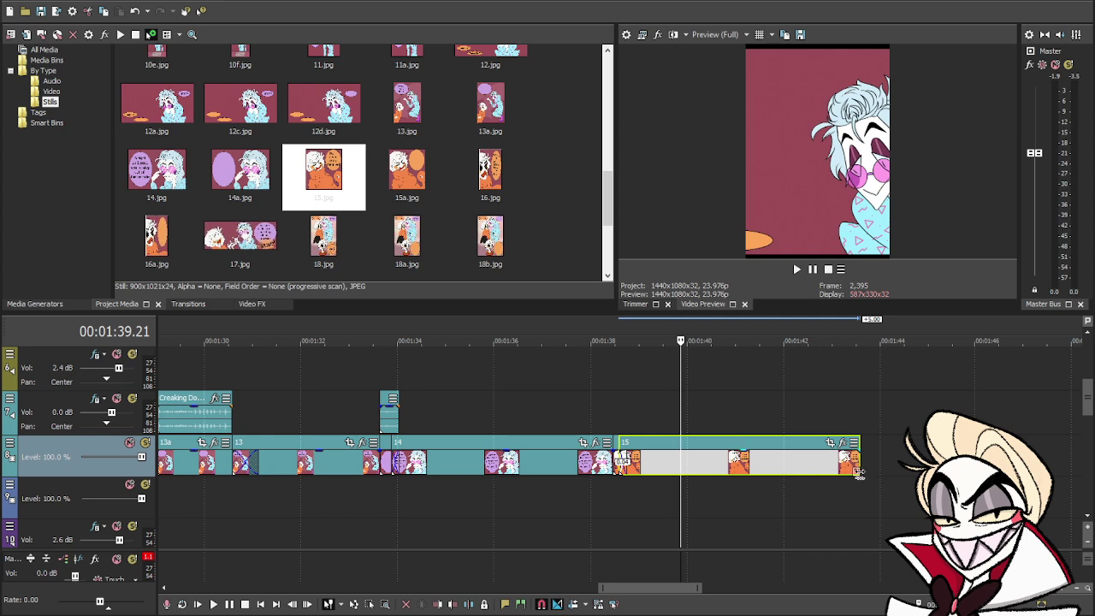
scroll(828, 486, down, 4)
key(space)
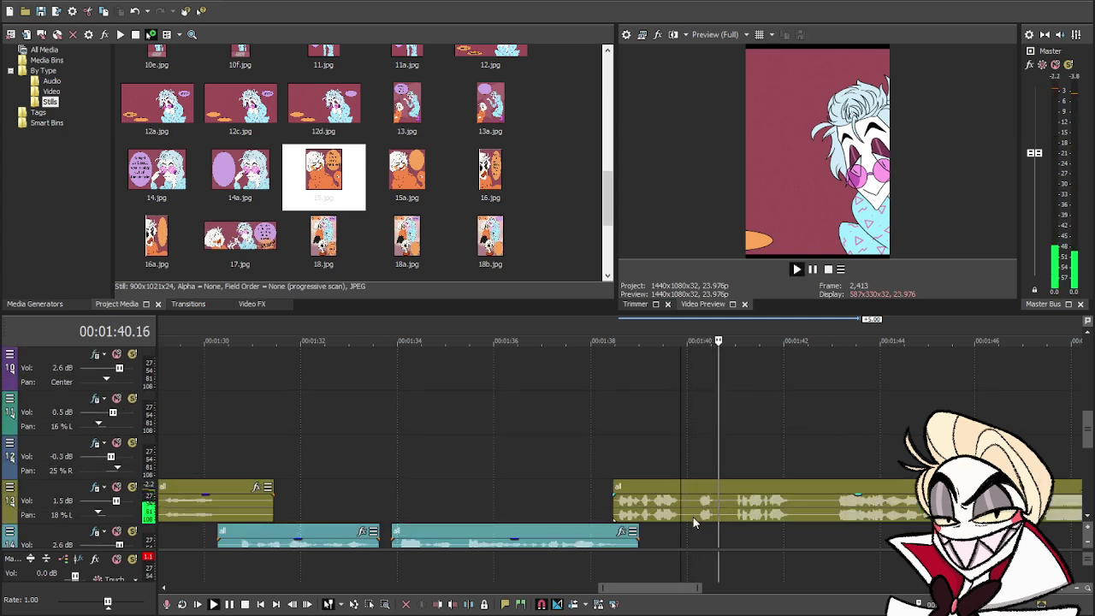
key(space)
- Split the track 13 voice clip at 00:01:39.23 and 00:01:40.12, closing up the pauses between its phrases
click(686, 516)
key(s)
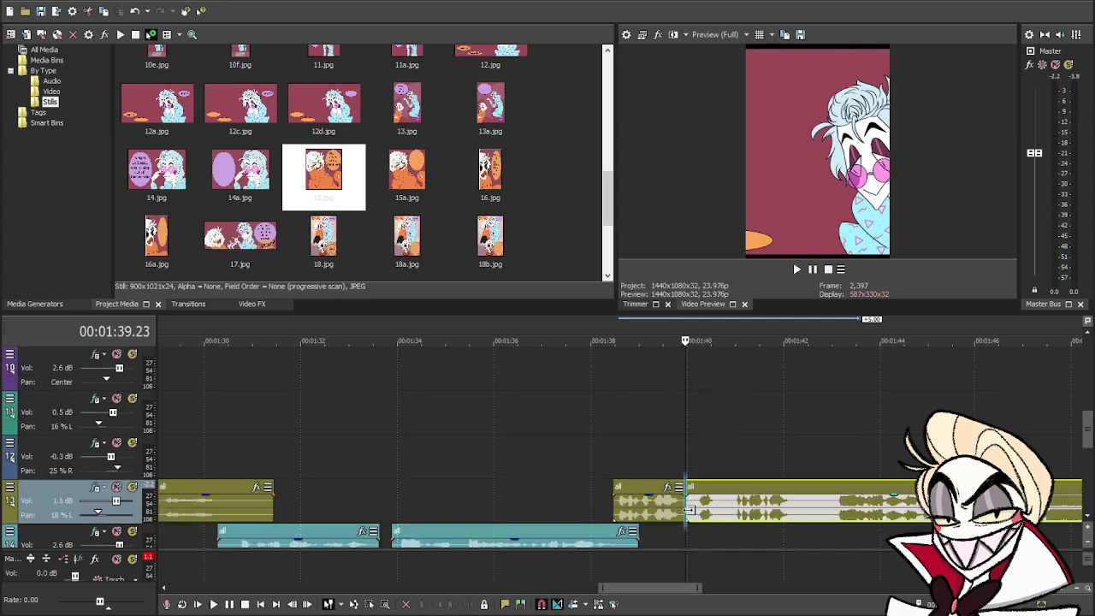
mouse_move(728, 511)
mouse_down()
mouse_move(717, 517)
mouse_move(734, 511)
mouse_up()
click(712, 518)
key(s)
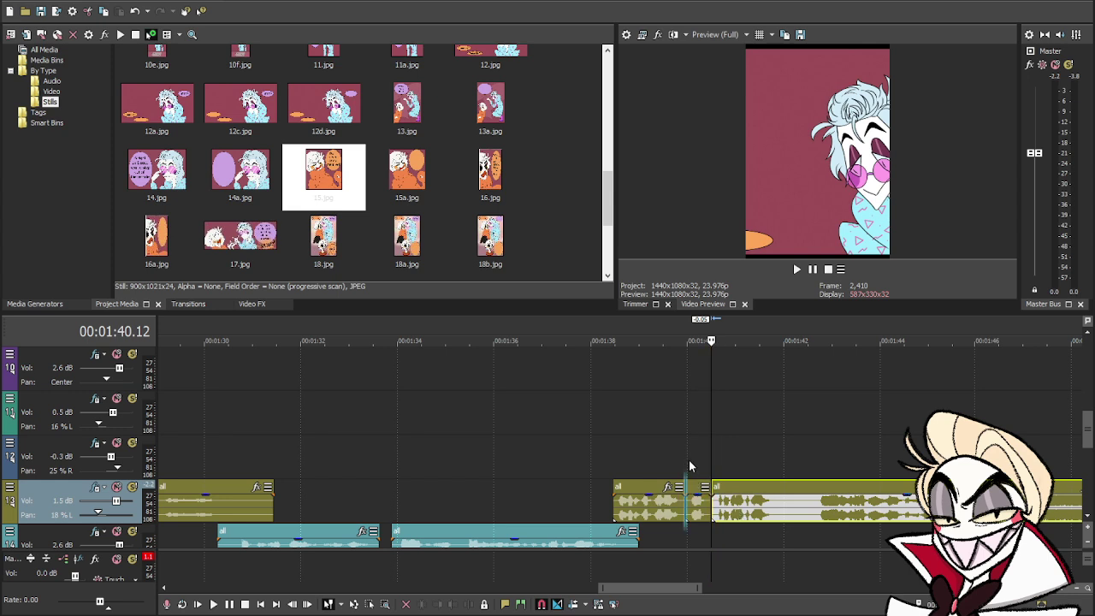
- Trim the end of still 15 to 00:01:39.23, place still 16a there, and trim its end to about 00:01:40.06
click(688, 467)
scroll(755, 482, up, 3)
drag(860, 423, 685, 430)
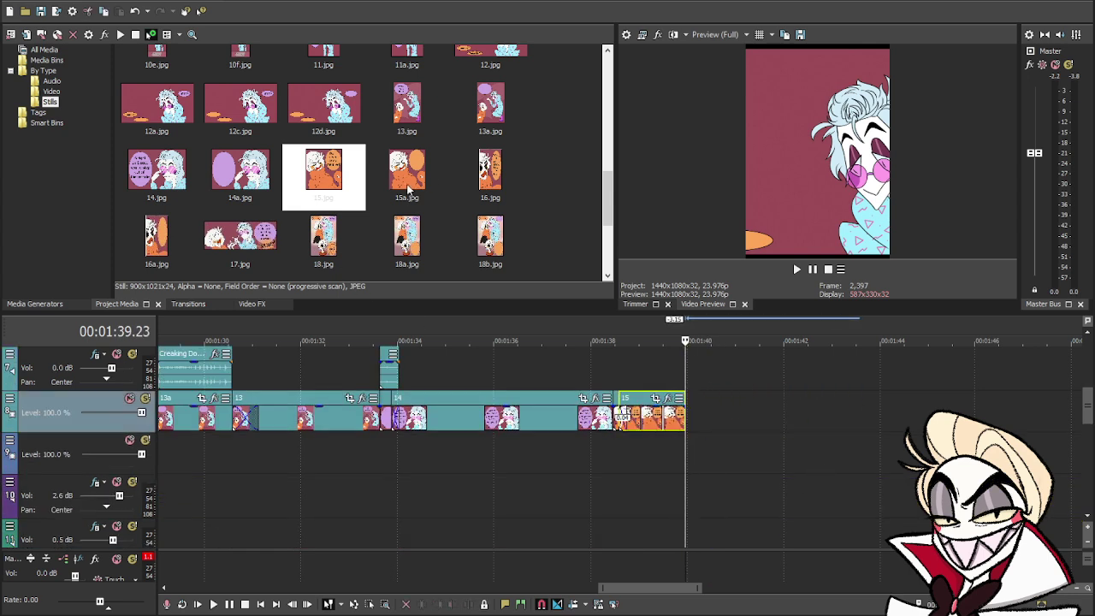
drag(147, 253, 688, 433)
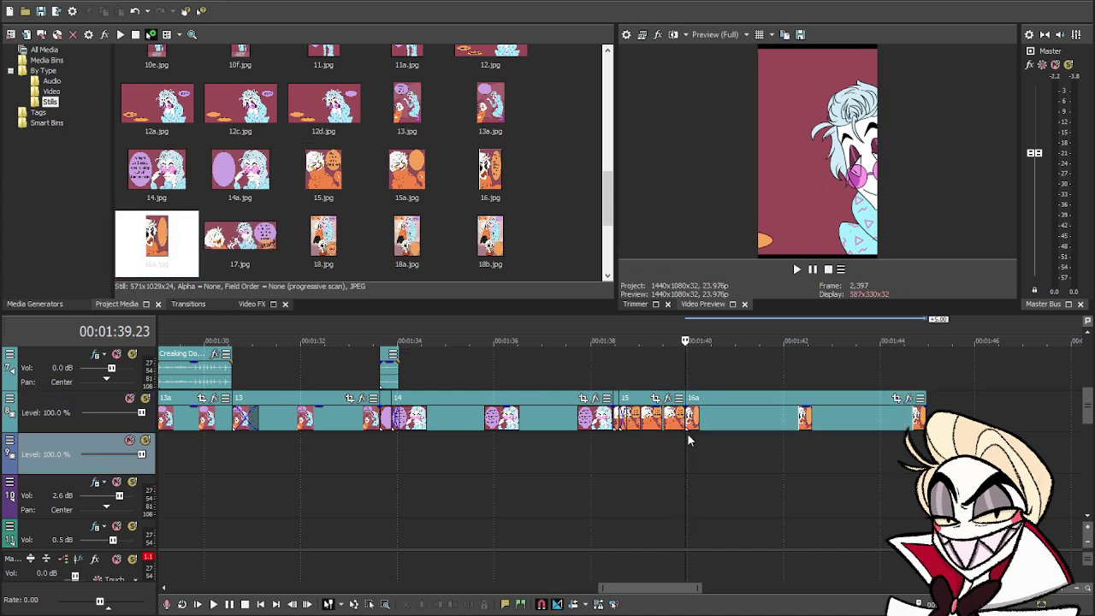
drag(923, 419, 699, 423)
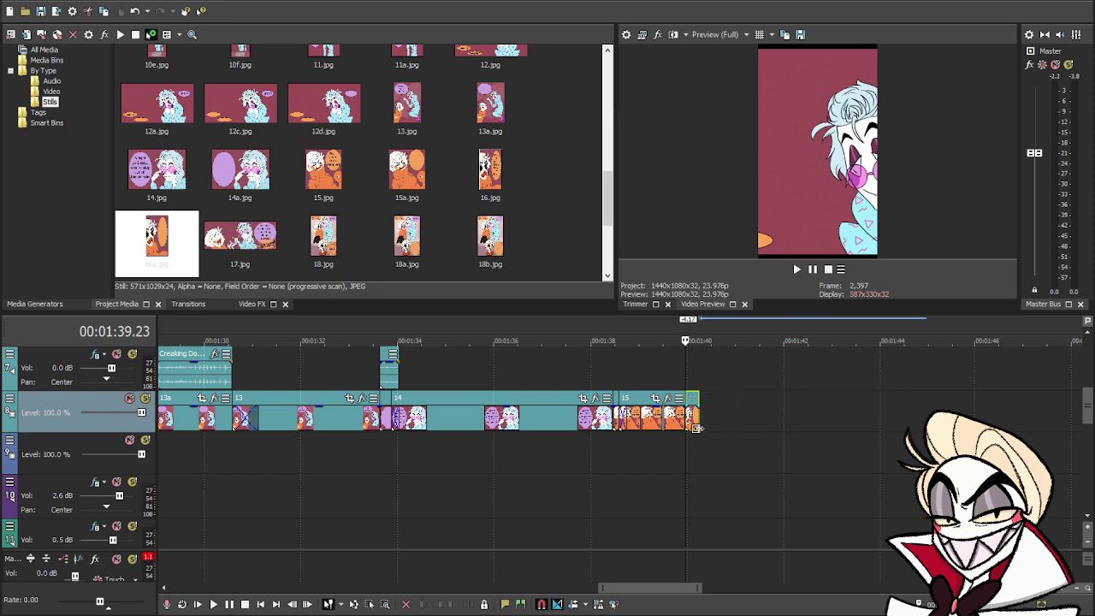
- Add still 16 at 00:01:40.02 overlapping the end of still 16a, play it, and trim its end to 00:01:41.21
key(space)
key(space)
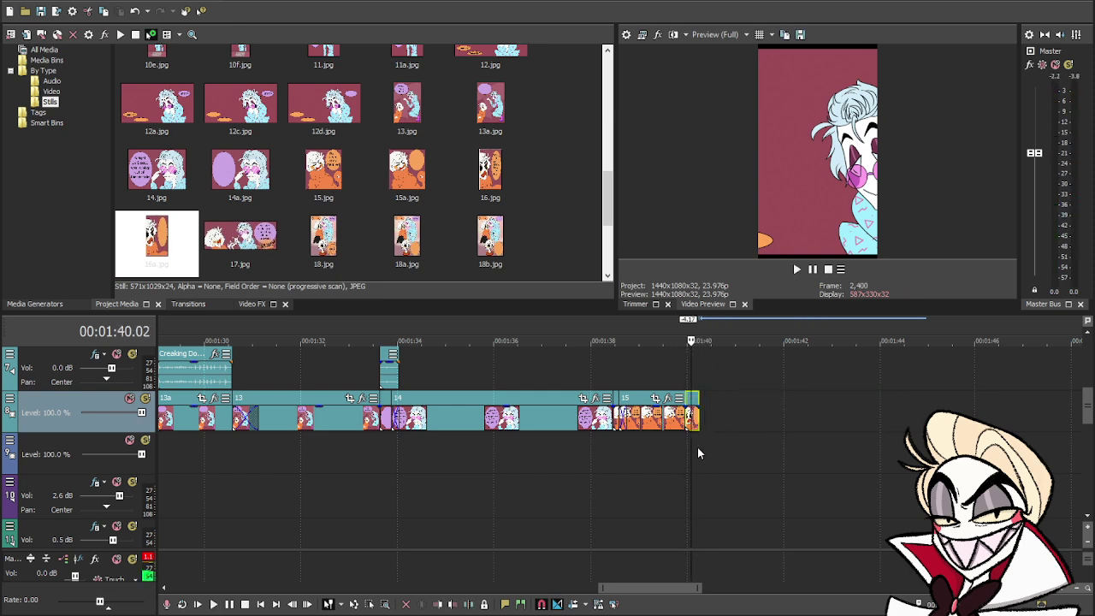
click(493, 175)
drag(494, 177, 689, 441)
key(space)
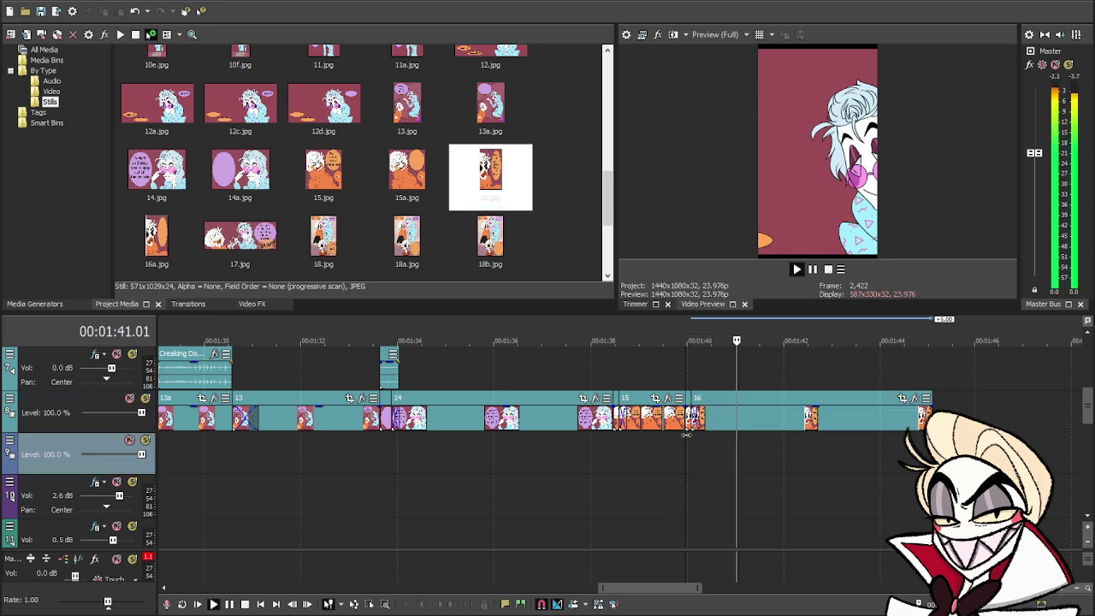
key(space)
click(777, 427)
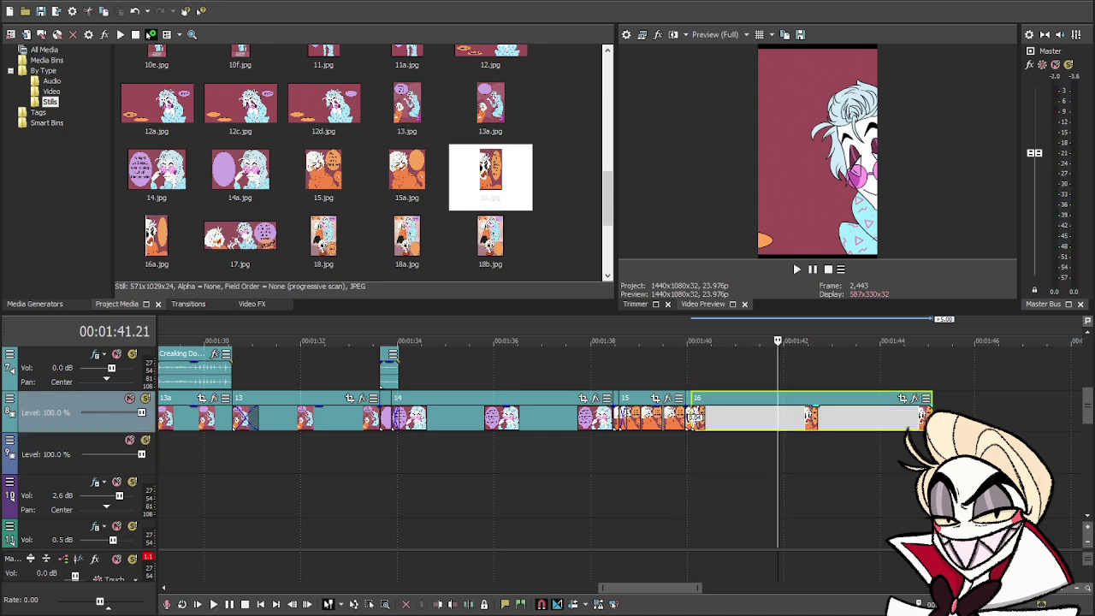
drag(929, 423, 779, 427)
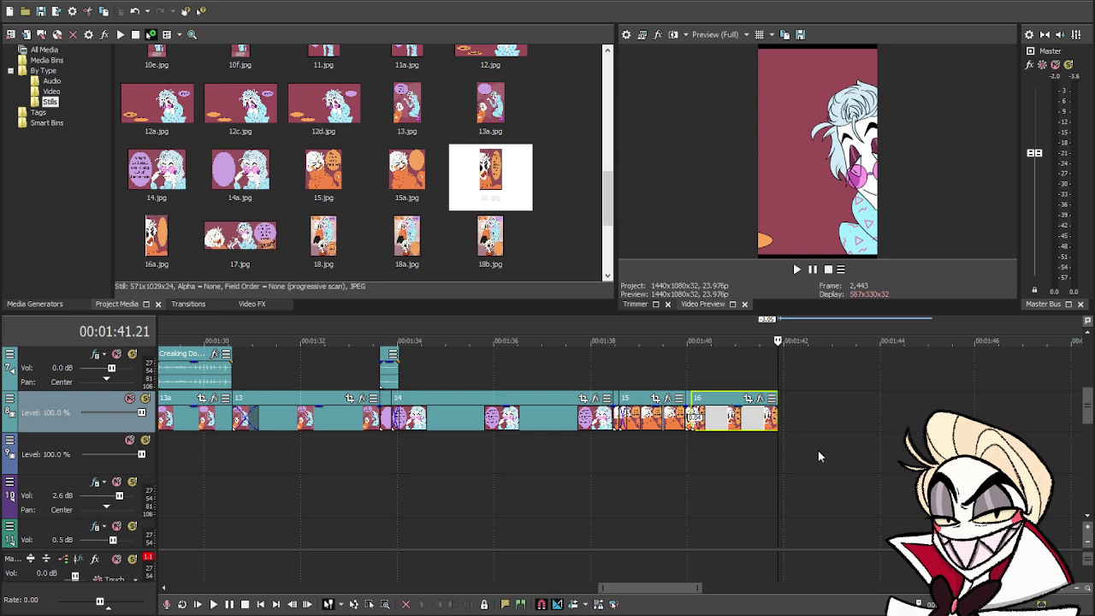
- Split the track 13 voice clip at 00:01:42.15, move the remainder to track 14 at 00:01:41.15, and play from there
scroll(818, 452, down, 3)
click(814, 443)
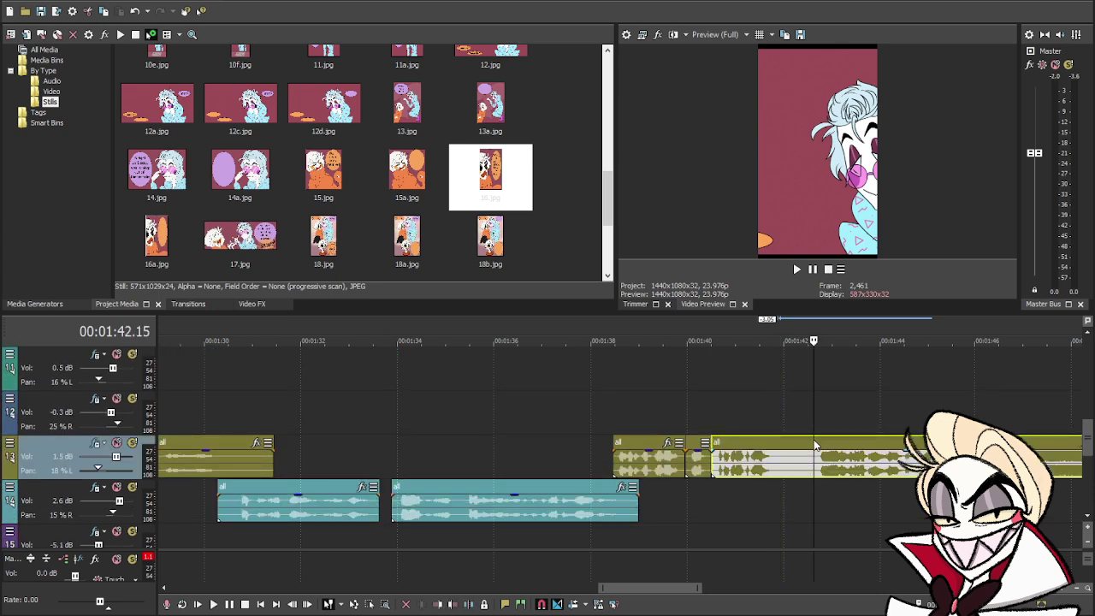
key(s)
drag(847, 465, 770, 511)
click(768, 510)
key(space)
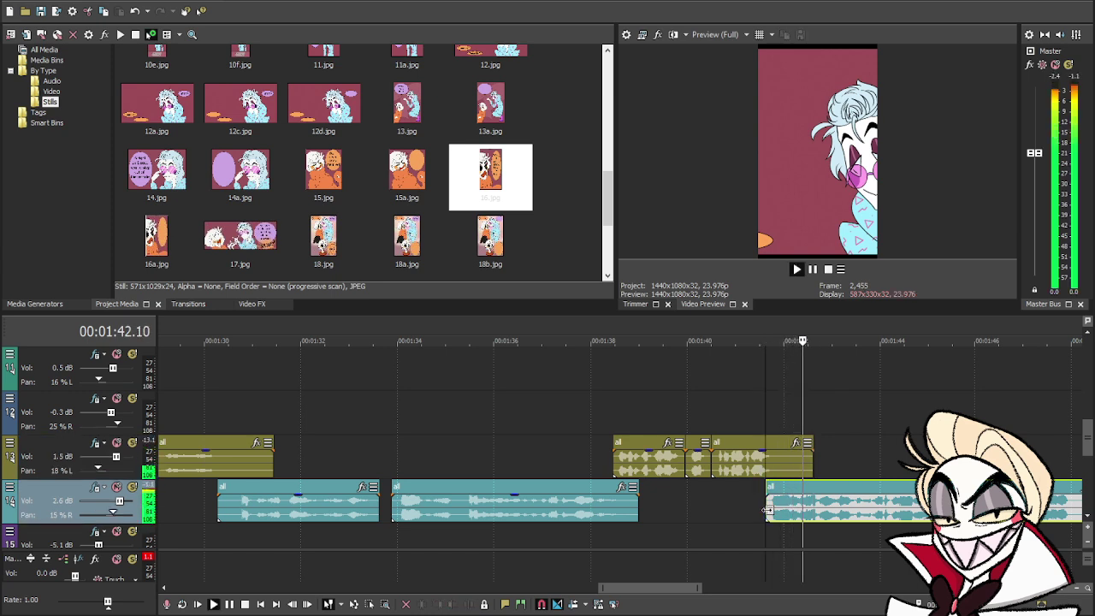
key(space)
- Trim the end of still 16 to 00:01:41.15, place still 17 there, and trim its end to about 00:01:45.05
scroll(812, 470, up, 3)
drag(776, 420, 766, 420)
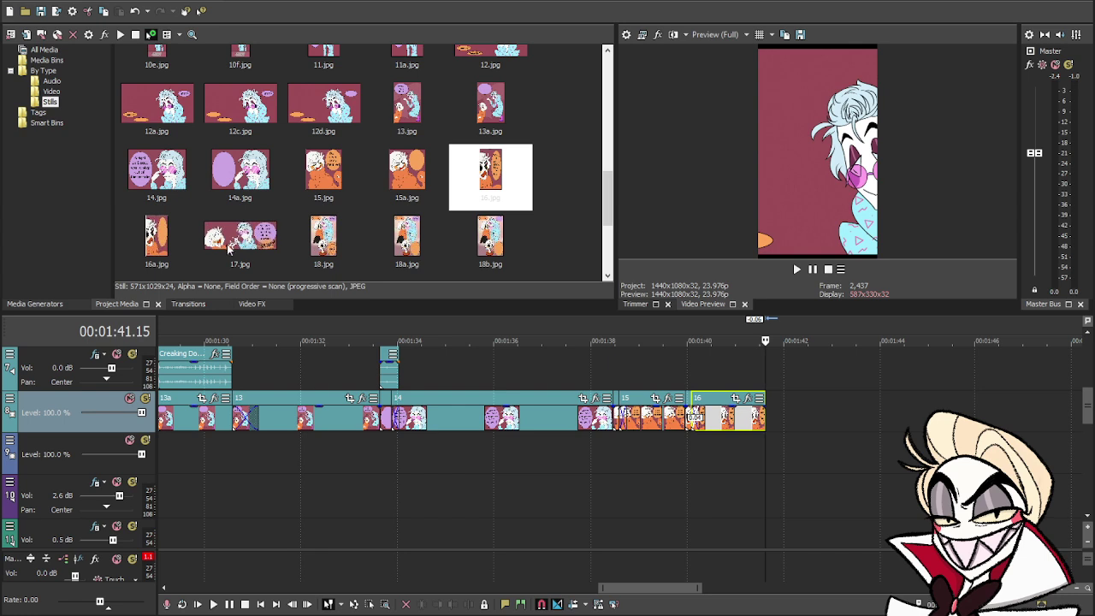
click(265, 269)
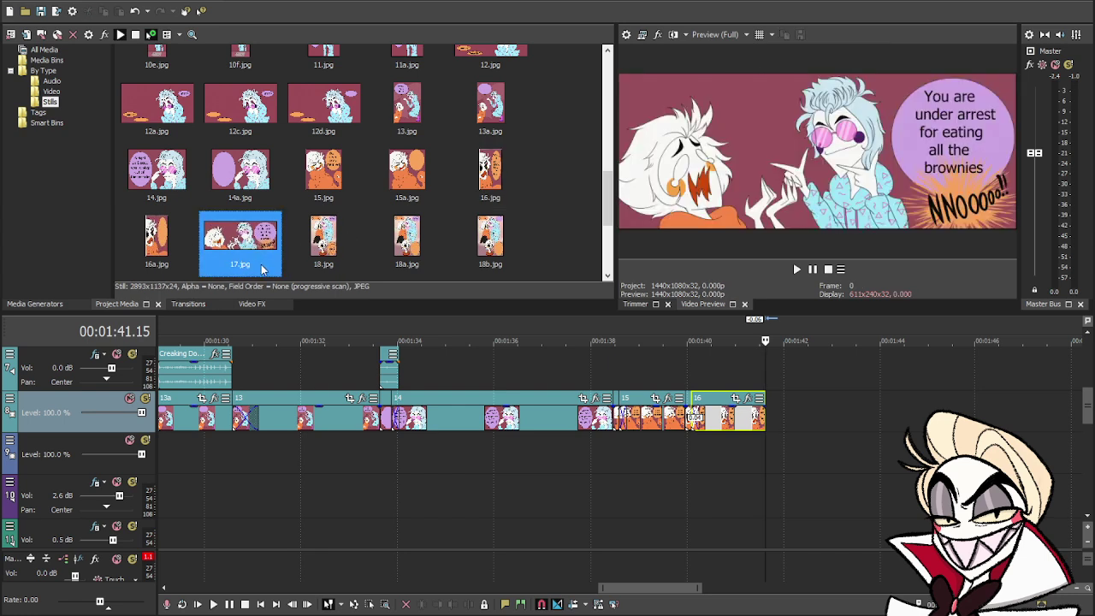
drag(239, 248, 772, 422)
drag(1006, 413, 939, 412)
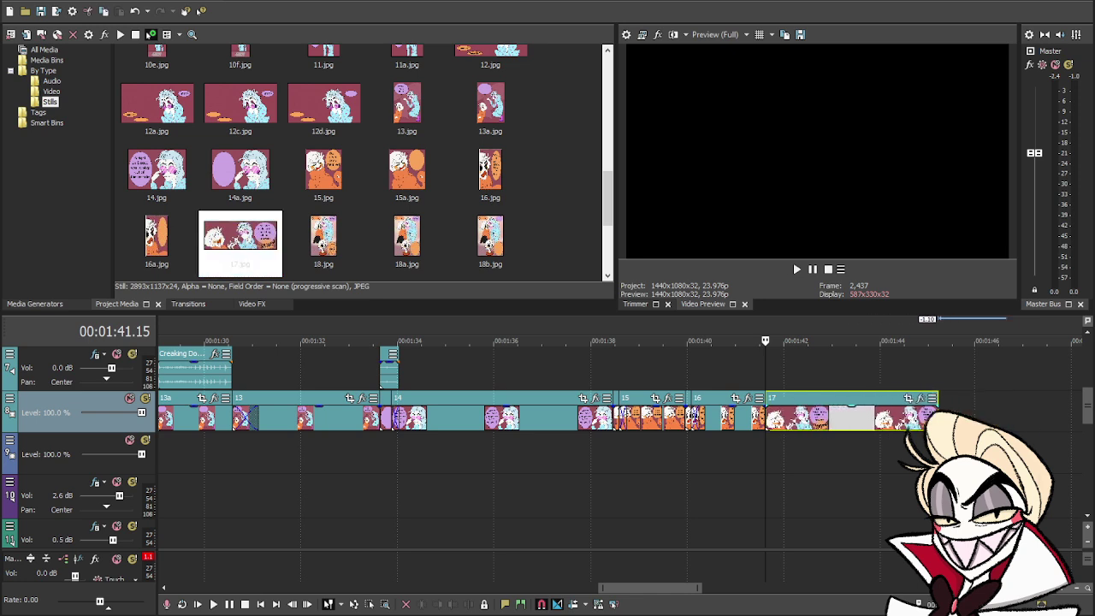
- Open the pan/crop settings of still 17, then return to the timeline and play from the start of still 16a
click(908, 400)
click(749, 451)
click(845, 428)
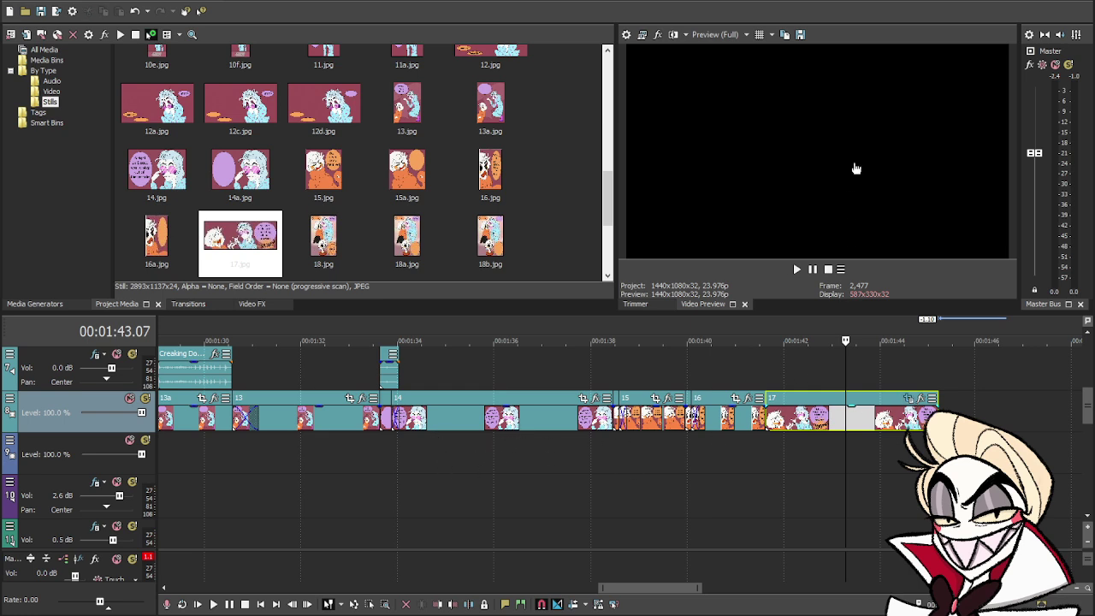
click(685, 446)
key(space)
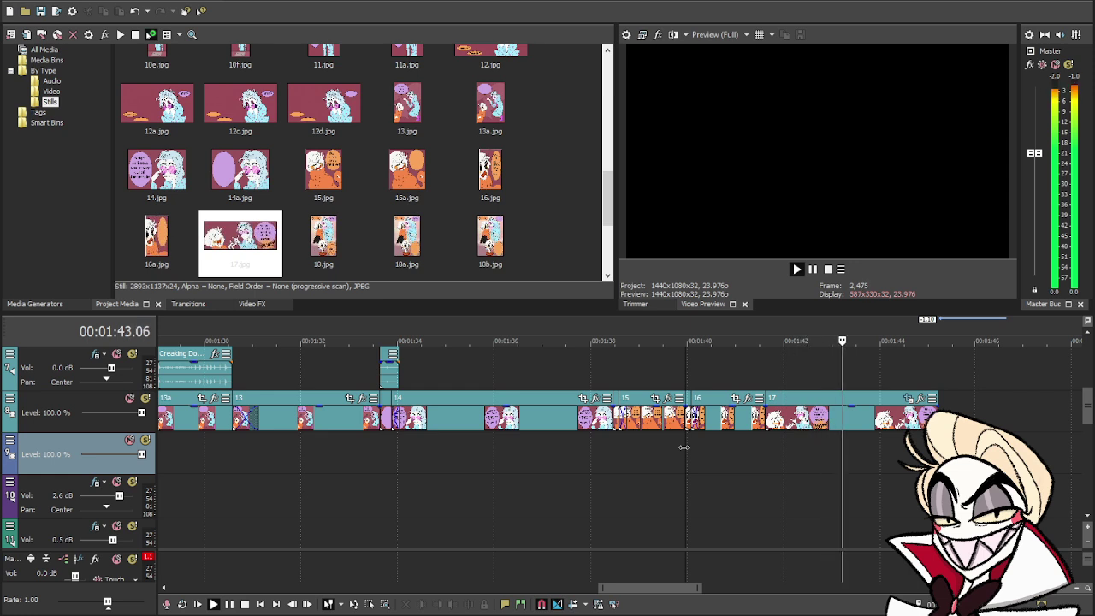
- Delay the track 14 voice clip under still 17 by 19 frames so it starts at about 00:01:42.10
click(768, 378)
scroll(821, 462, down, 4)
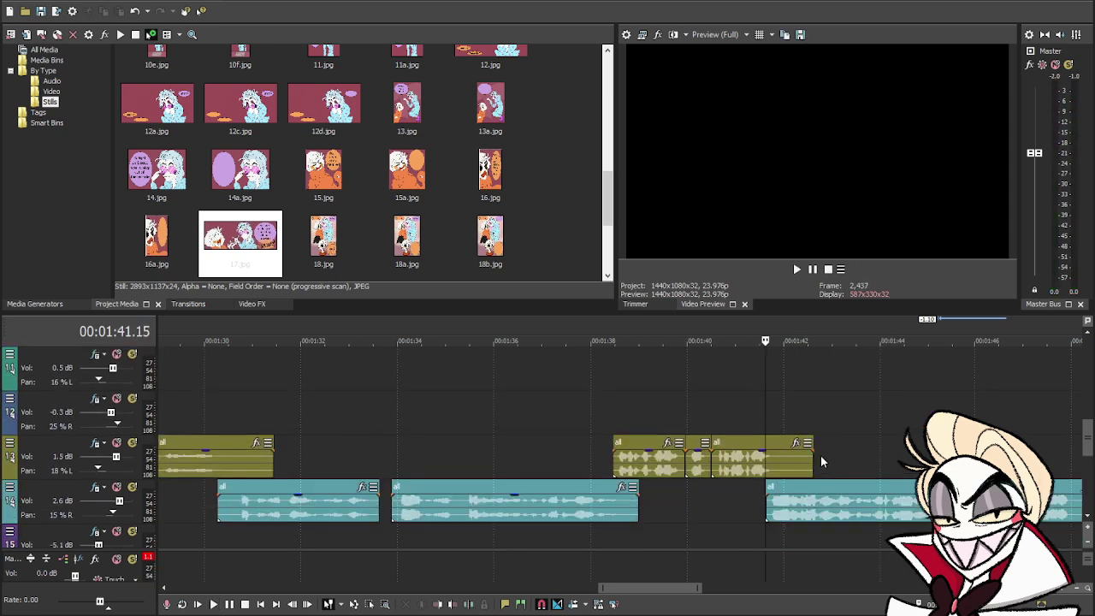
drag(807, 489, 845, 489)
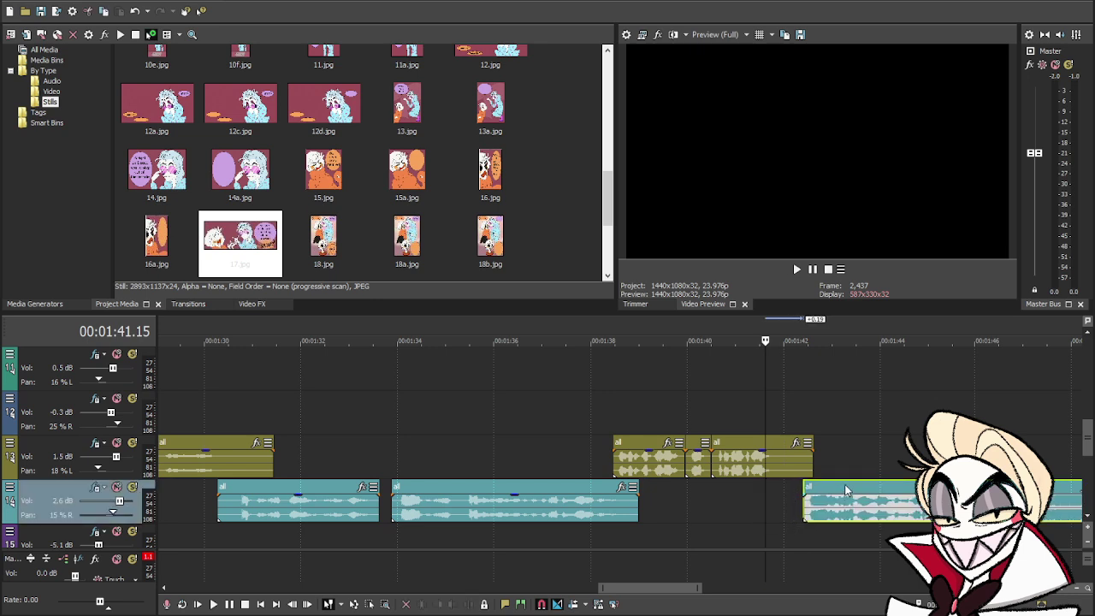
- Add boing.wav to track 7 at the start of still 17 and play from just before it
scroll(845, 489, up, 5)
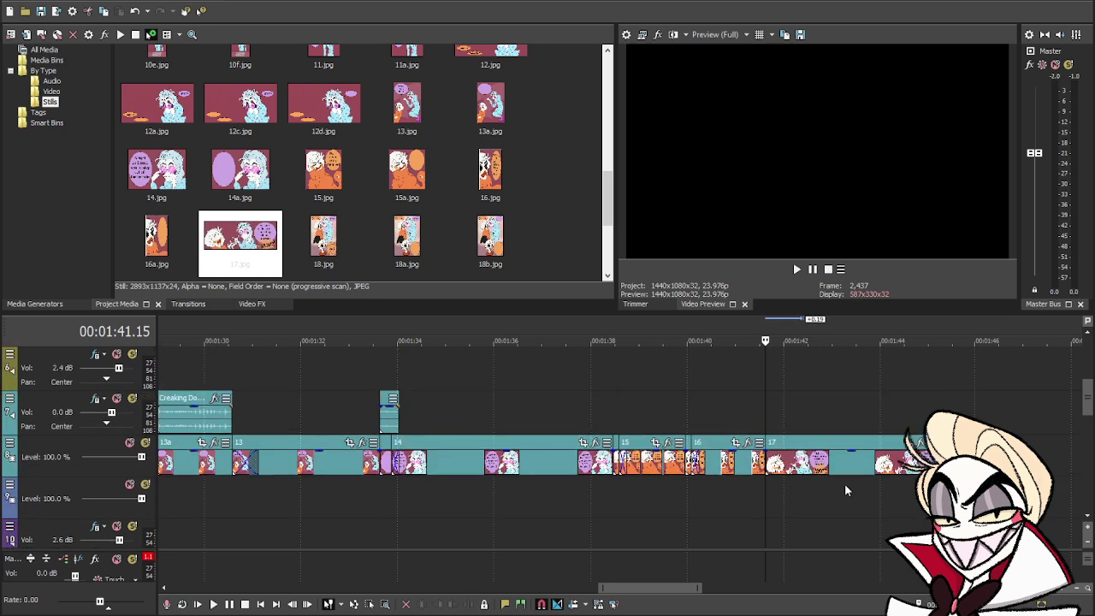
click(51, 81)
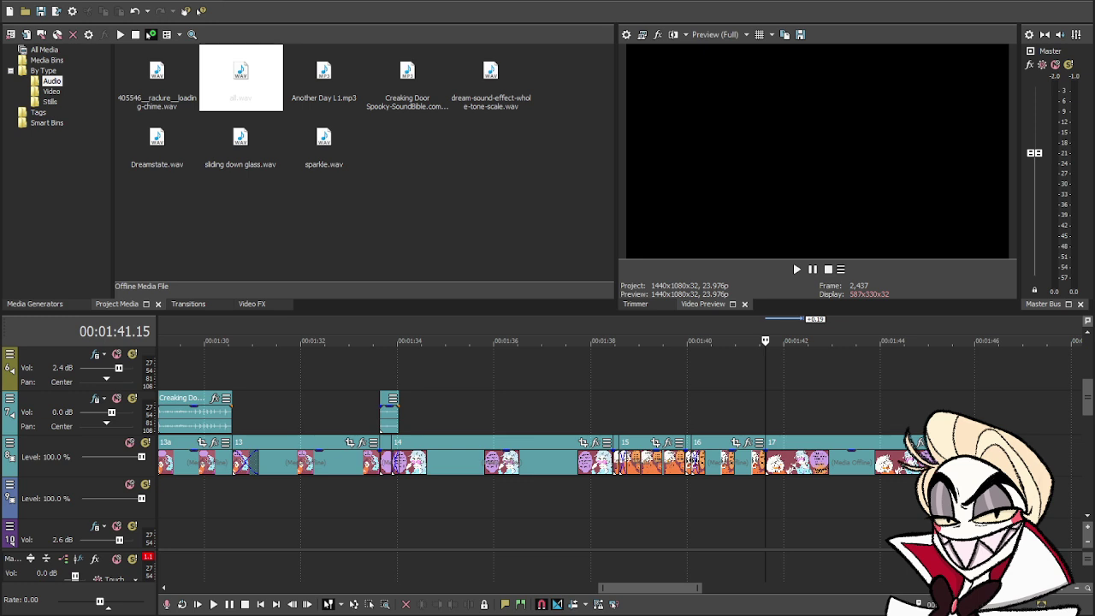
click(408, 75)
drag(407, 75, 771, 421)
click(752, 415)
key(space)
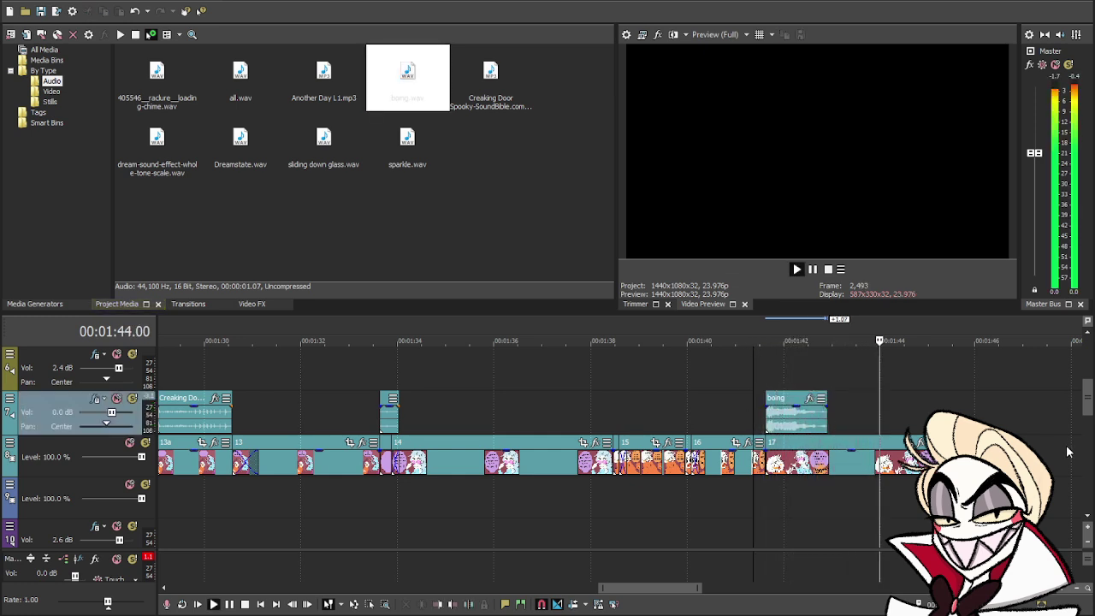
- Stop playback near the end of still 17, extend the still to about 00:01:46.22, and set the playhead to 00:01:45.21
scroll(945, 393, down, 3)
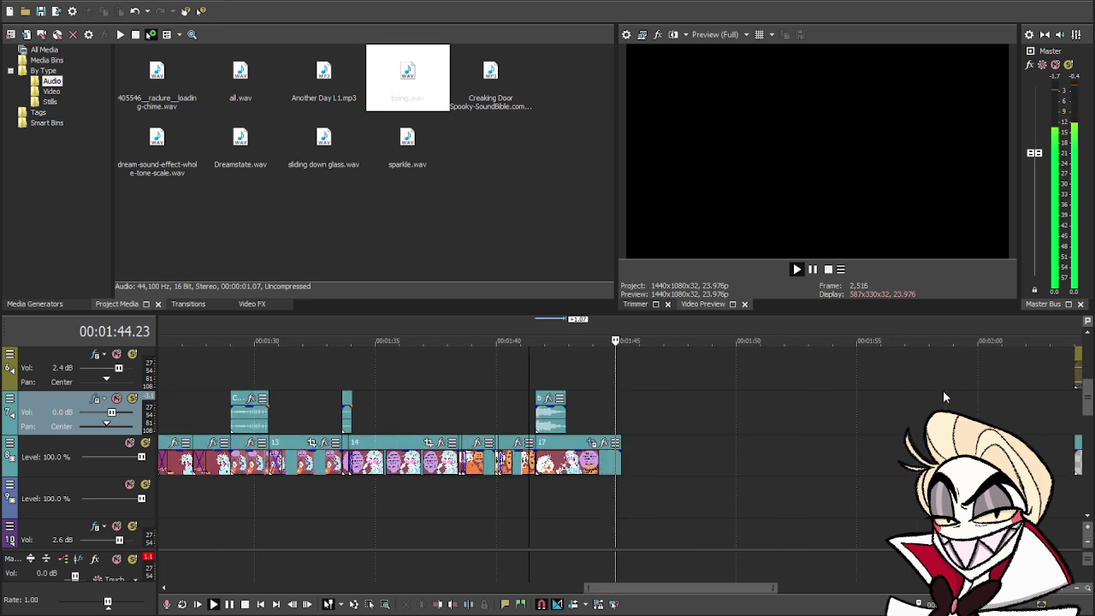
click(618, 465)
key(space)
drag(618, 464, 657, 464)
click(636, 467)
- Split the track 14 voice clip at 00:01:46.13 and move the remainder to track 13, starting at about 00:01:45.22
scroll(687, 503, down, 5)
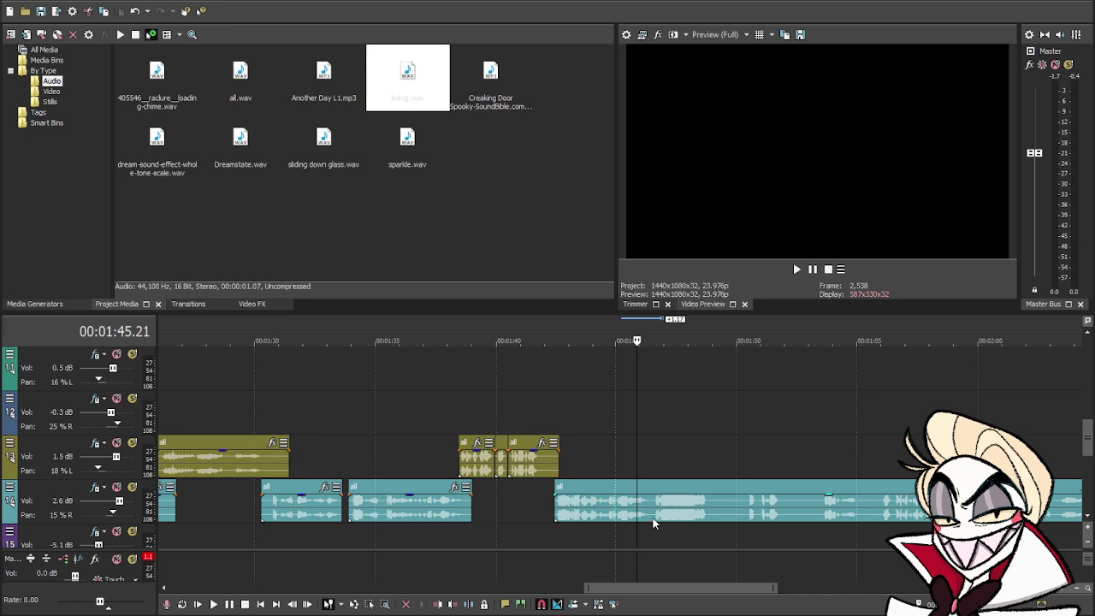
click(654, 507)
key(s)
drag(670, 514, 645, 469)
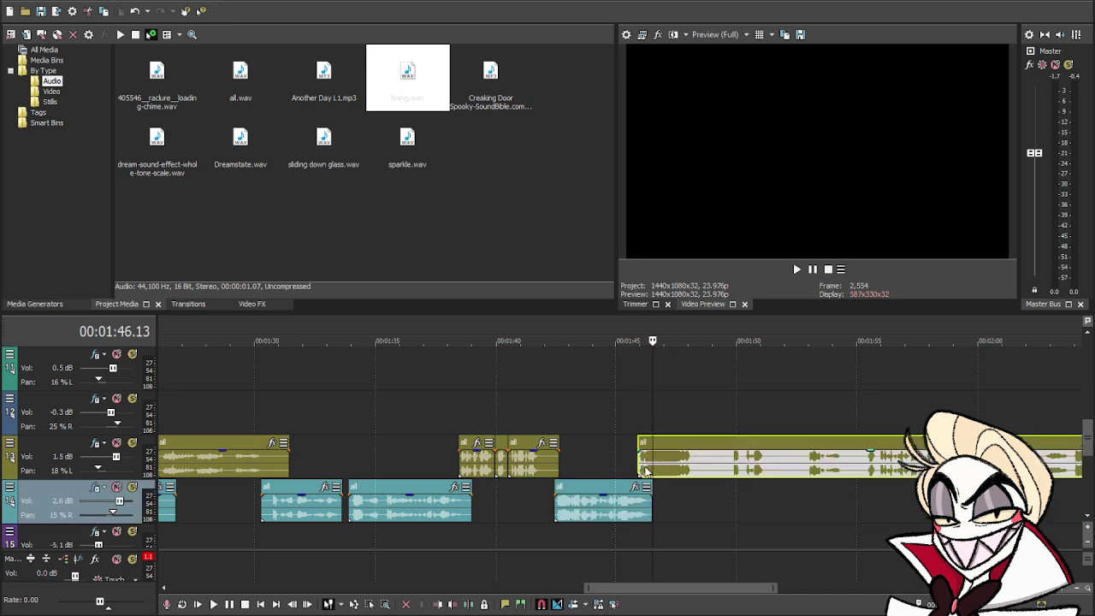
- Split the track 13 voice clip at about 00:01:48.10, move the remainder to track 14 there, and play from 00:01:42.00
click(698, 477)
key(s)
drag(731, 470, 738, 514)
click(543, 408)
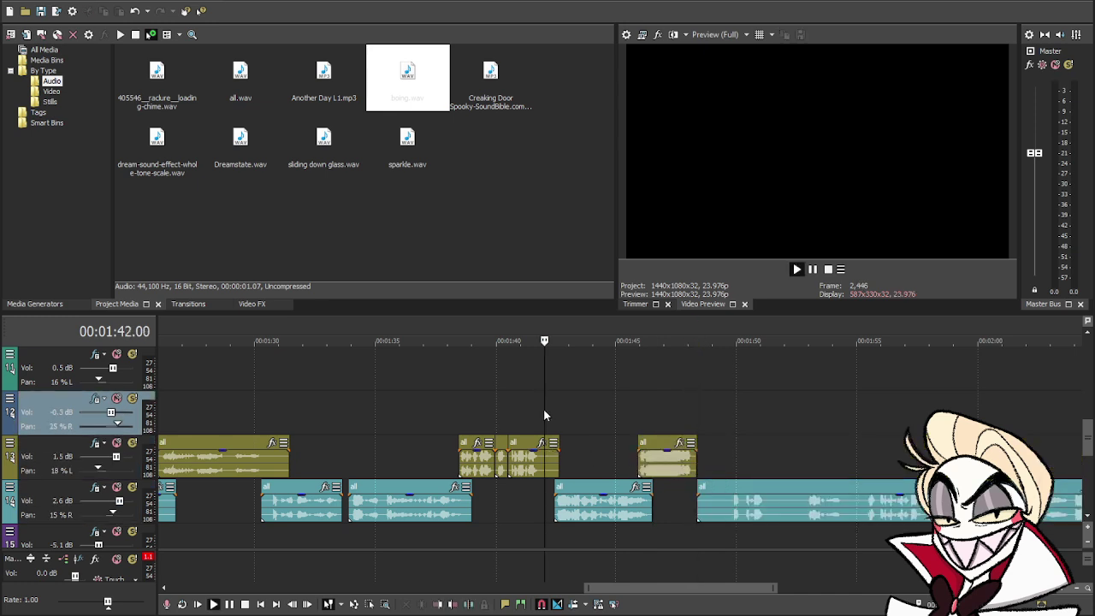
key(space)
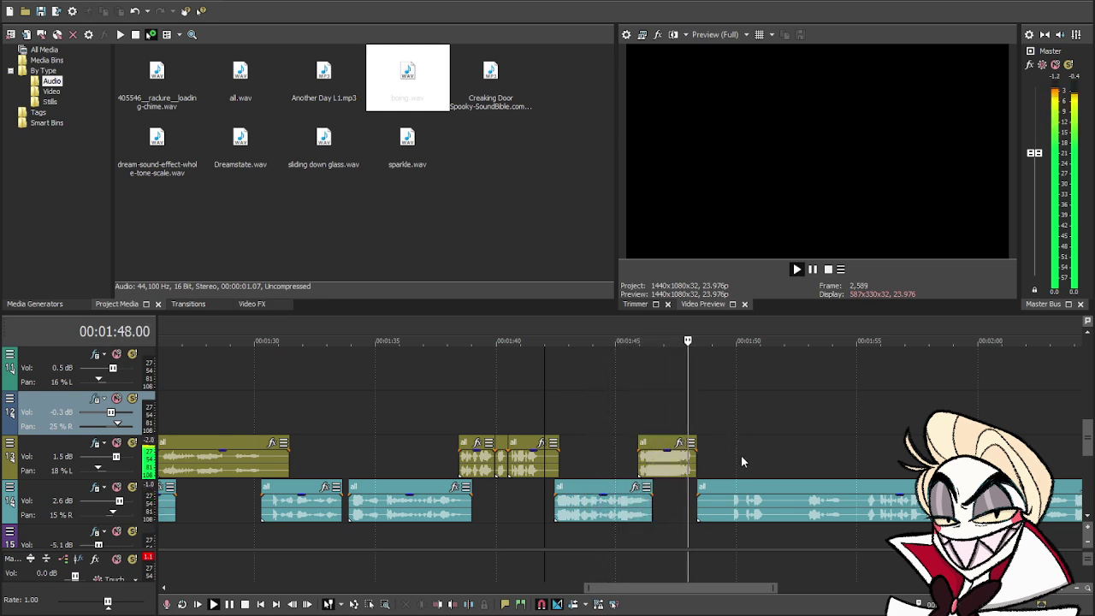
key(space)
- Extend the end of still 17 to the start of the last track 14 voice clip, with the playhead at 00:01:49.19
click(732, 489)
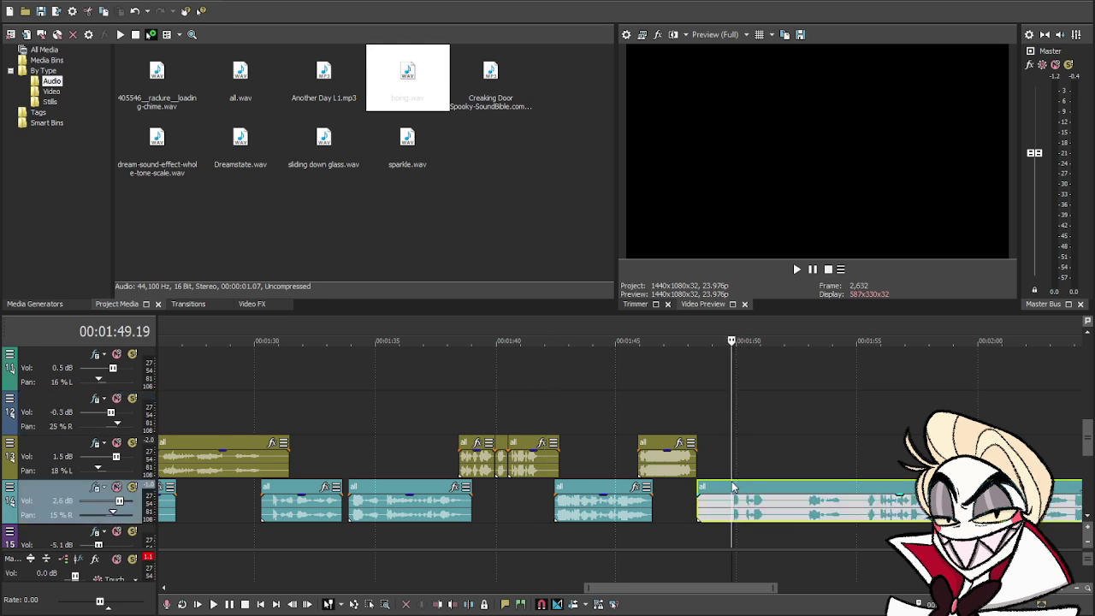
scroll(716, 445, up, 5)
drag(665, 463, 697, 465)
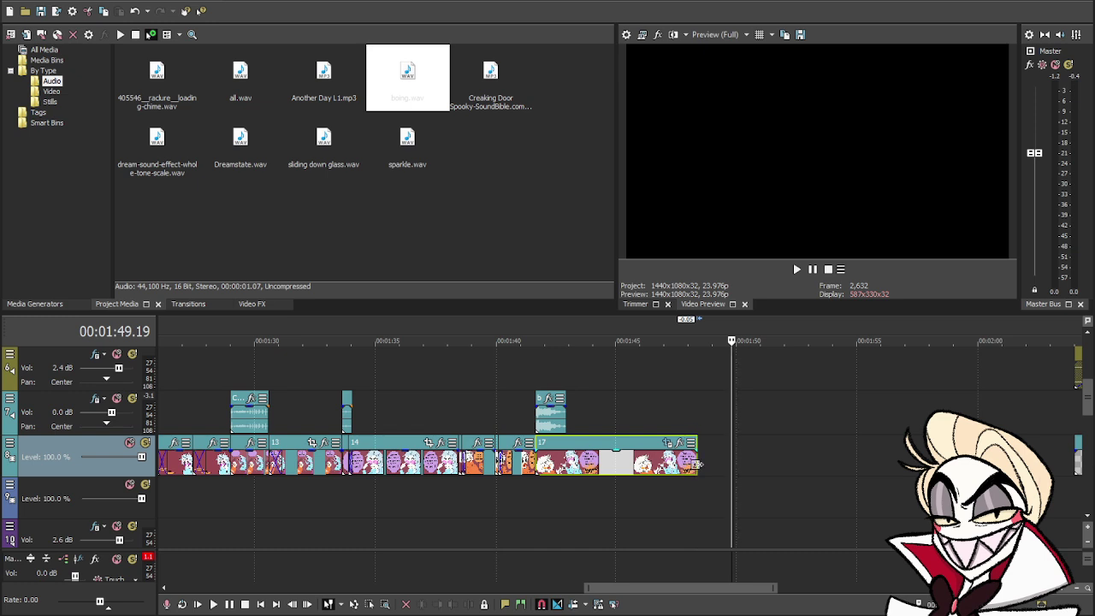
- Add still 18c directly after still 17, shorten it to end at about 00:01:49.02, and set the playhead to 00:01:48.15
click(490, 207)
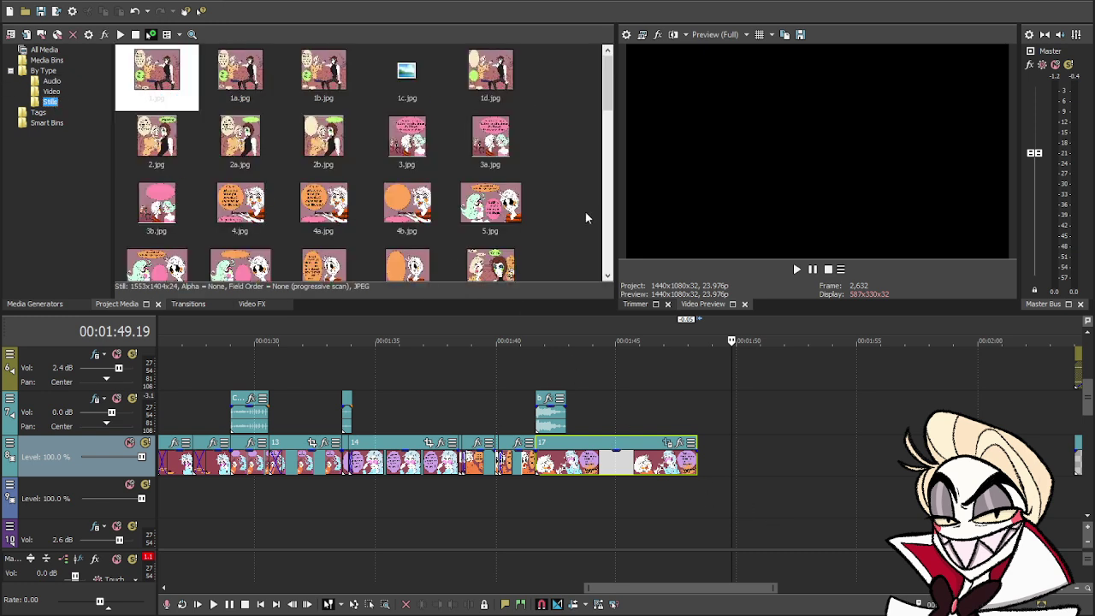
scroll(586, 218, down, 3)
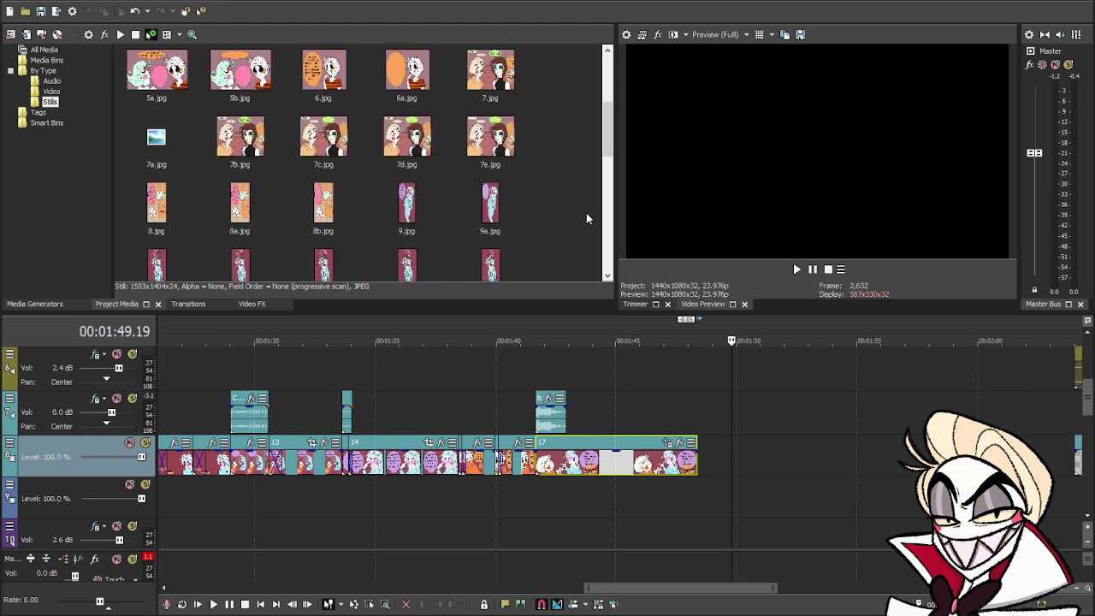
scroll(587, 219, down, 5)
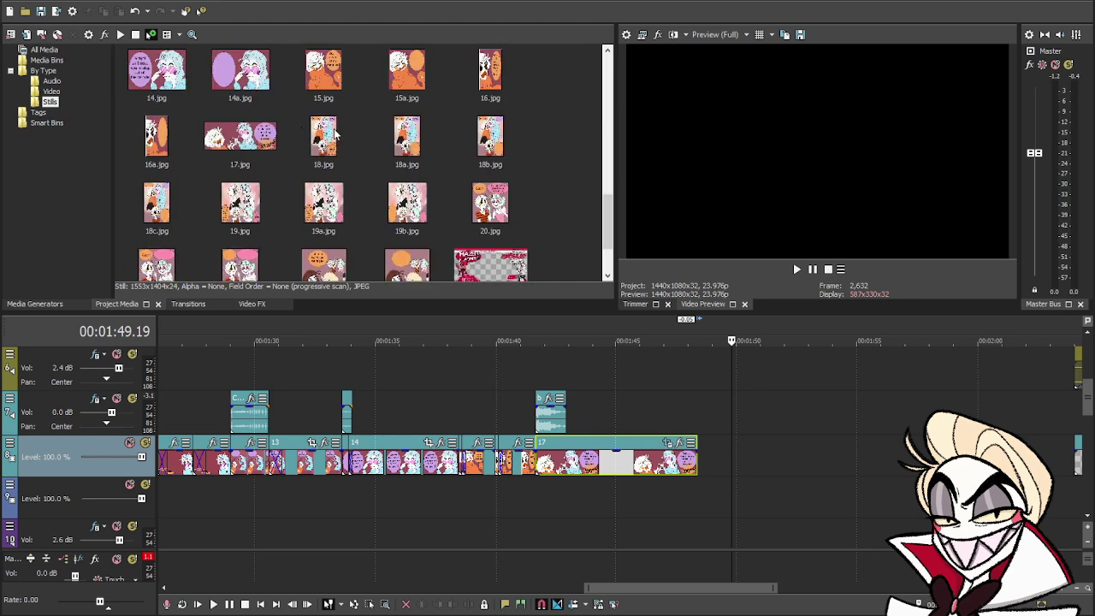
click(325, 144)
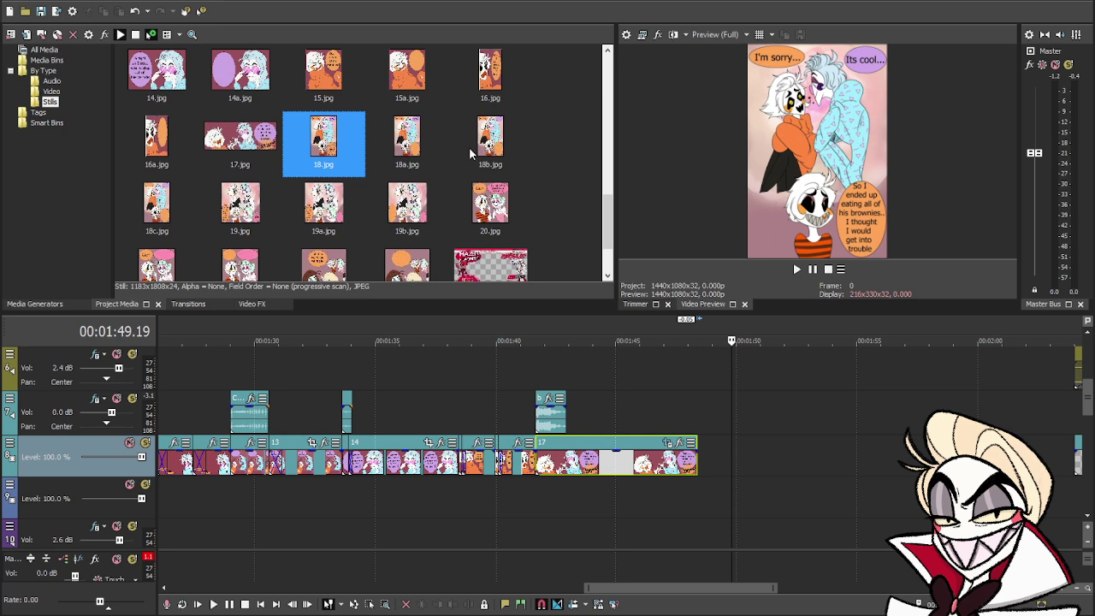
drag(169, 216, 707, 471)
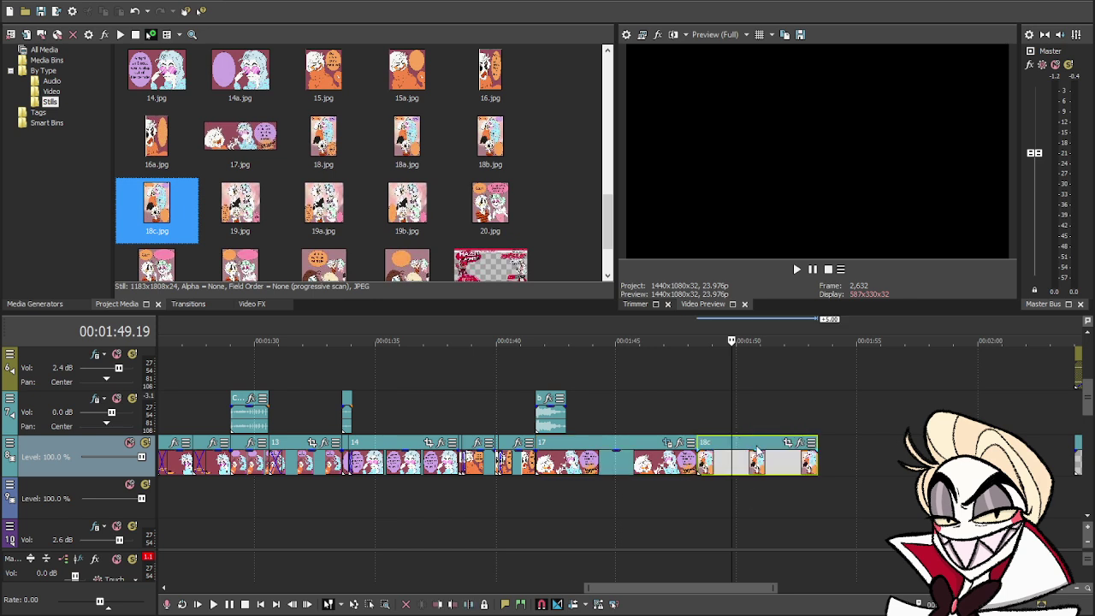
drag(818, 464, 707, 476)
click(705, 474)
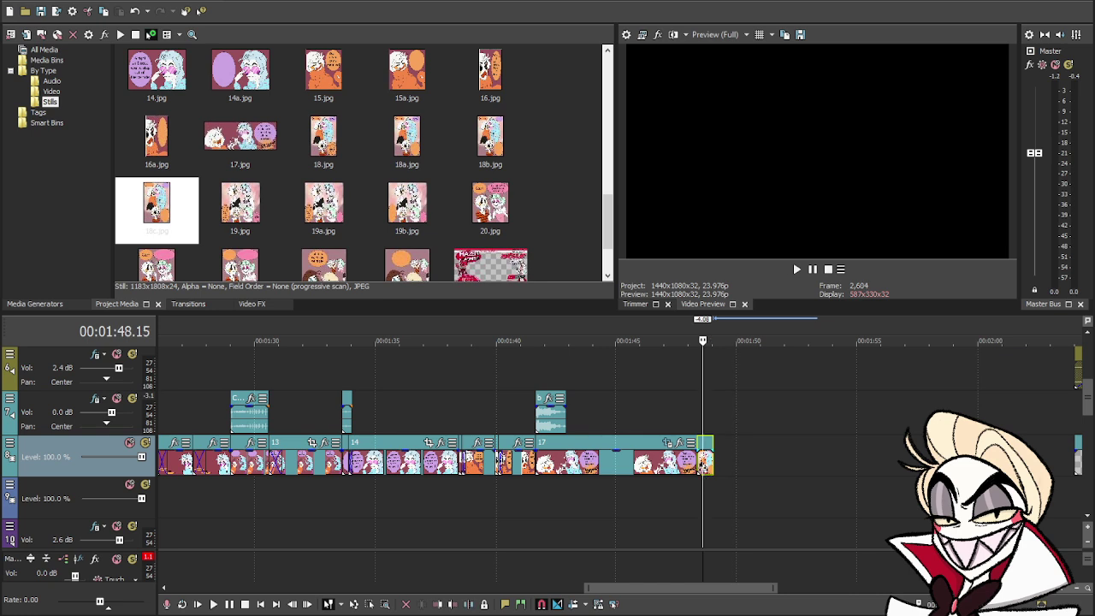
- Place still 18b at 00:01:48.15 so it crossfades with the end of still 18c, and play the transition
drag(491, 142, 709, 469)
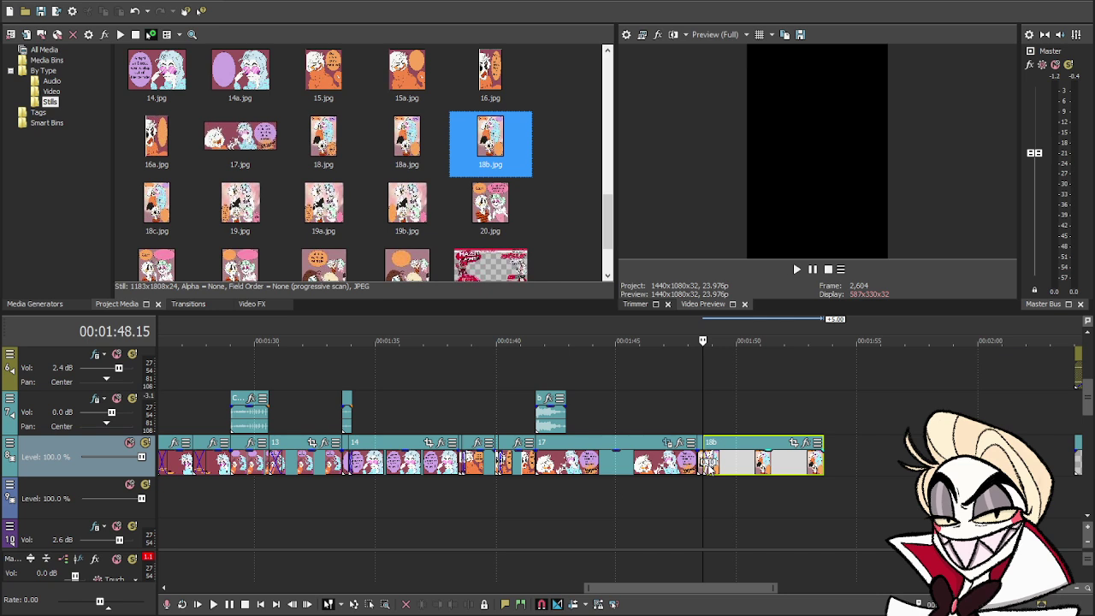
click(695, 418)
key(space)
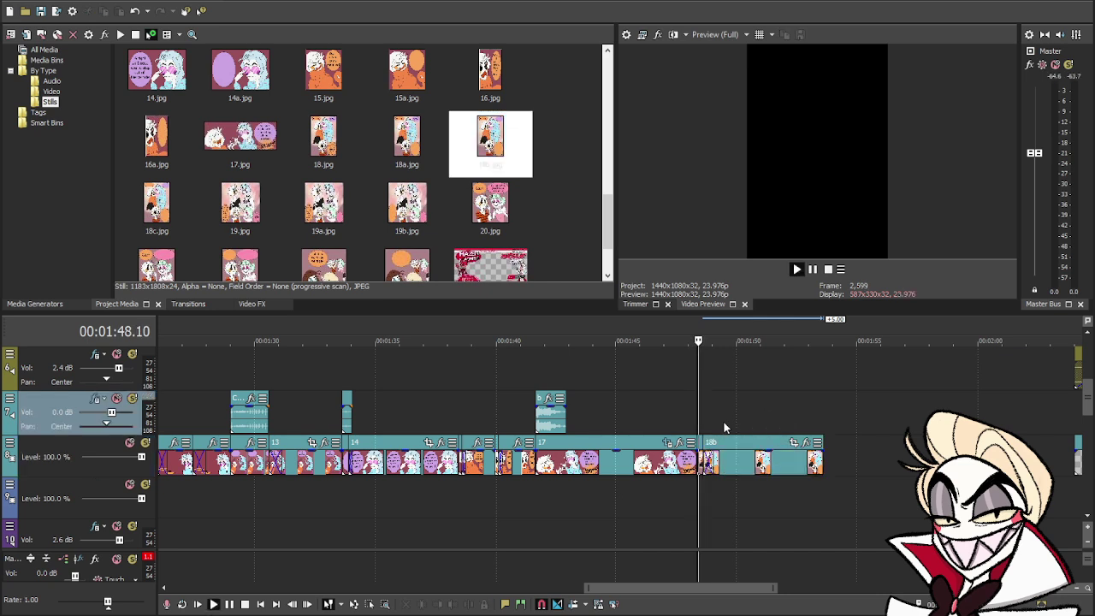
key(space)
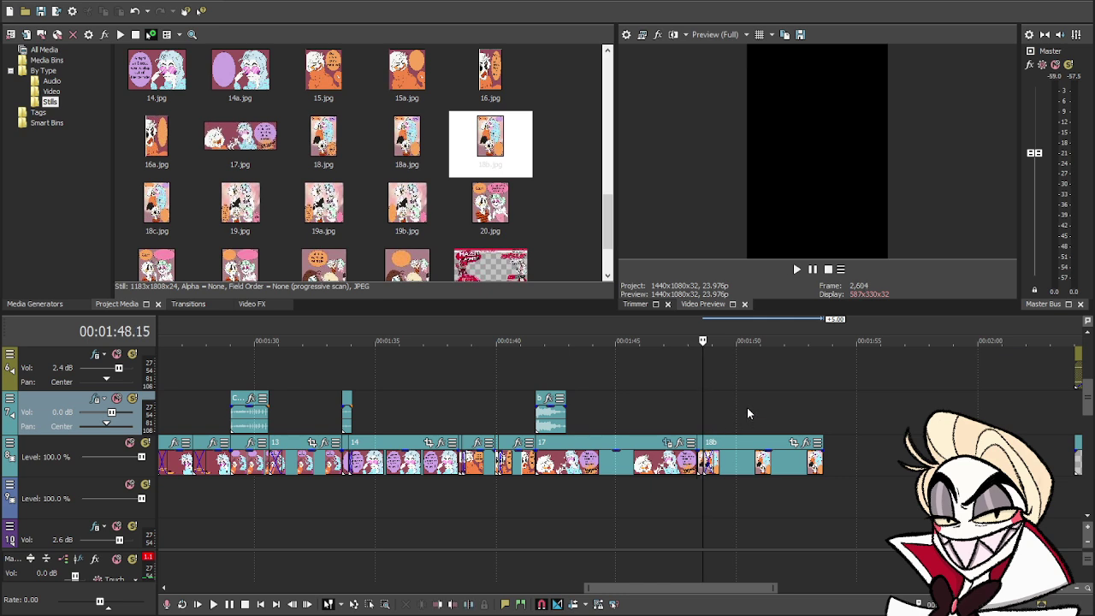
- Split the last track 14 voice clip at 00:01:49.23, move its first part to track 13, and shift the remainder to about 00:01:48.02
scroll(747, 409, down, 5)
drag(698, 509, 729, 514)
key(ctrl+z)
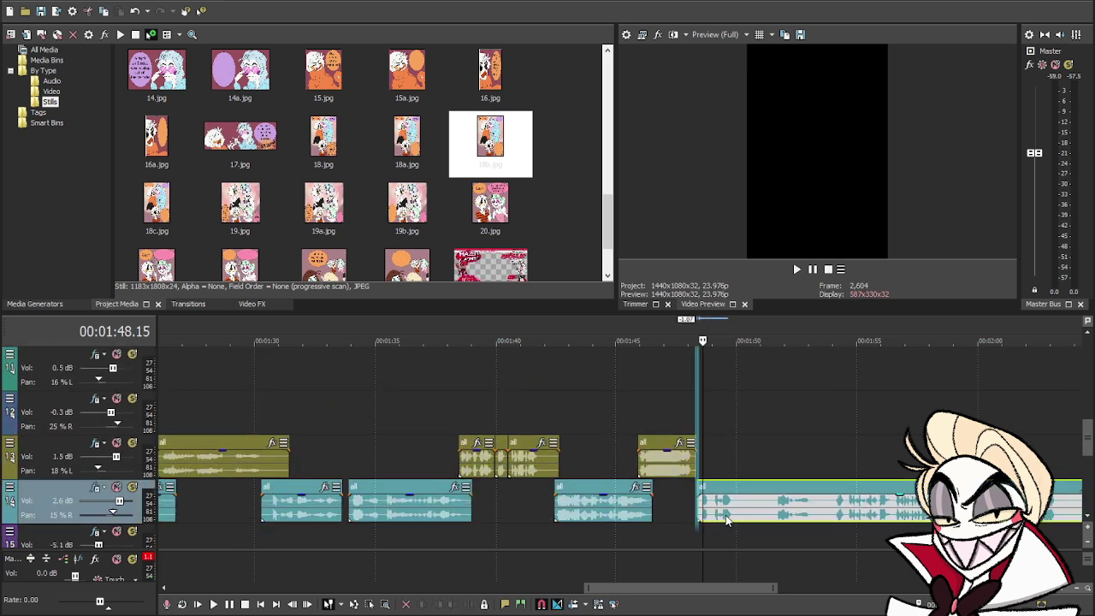
click(686, 498)
key(space)
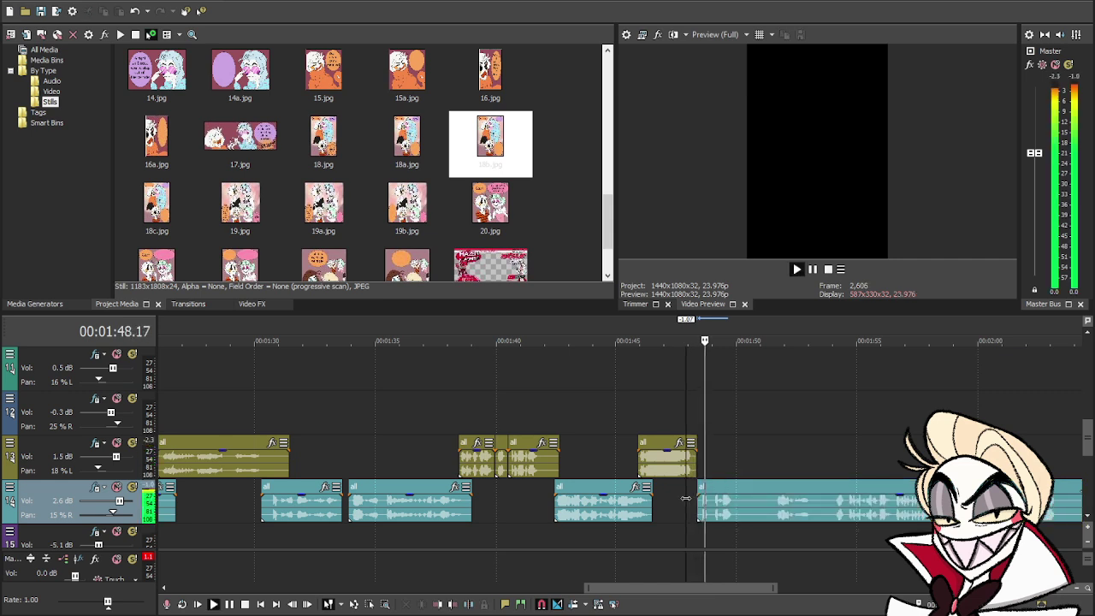
key(space)
click(736, 501)
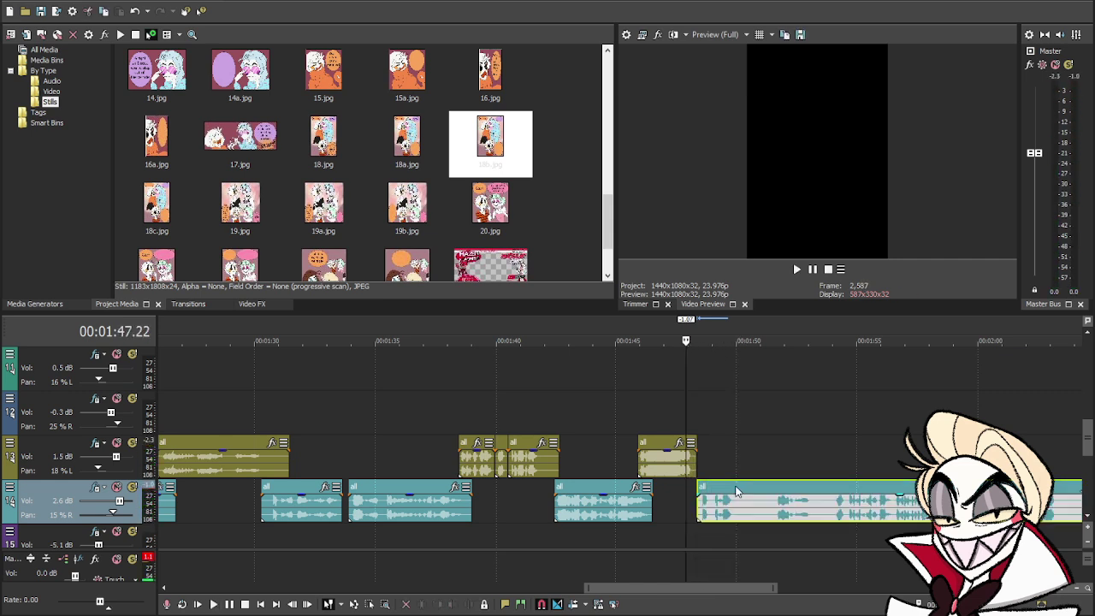
key(s)
drag(719, 519, 718, 461)
drag(805, 510, 777, 513)
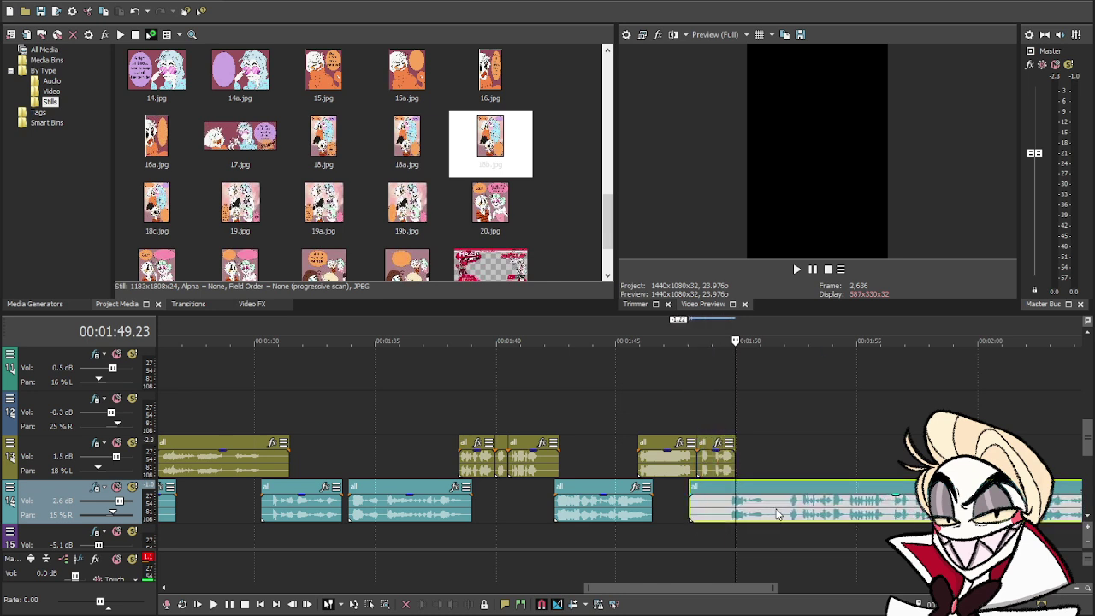
- Split the last track 14 voice clip at 00:01:52.05 and move the remainder to track 12, starting at about 00:01:51.13
key(space)
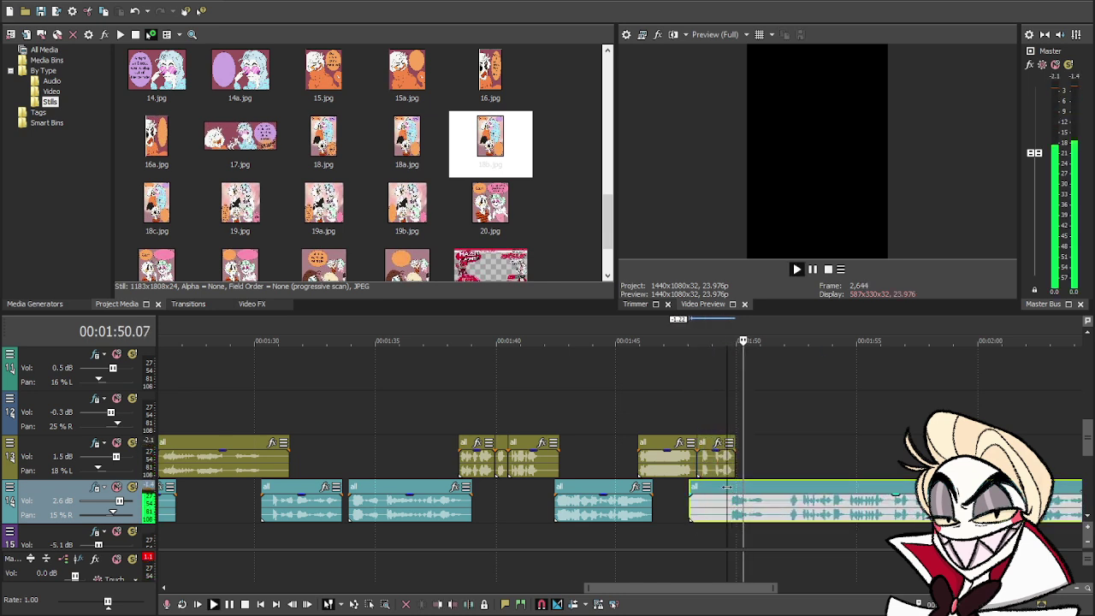
key(space)
click(790, 512)
key(s)
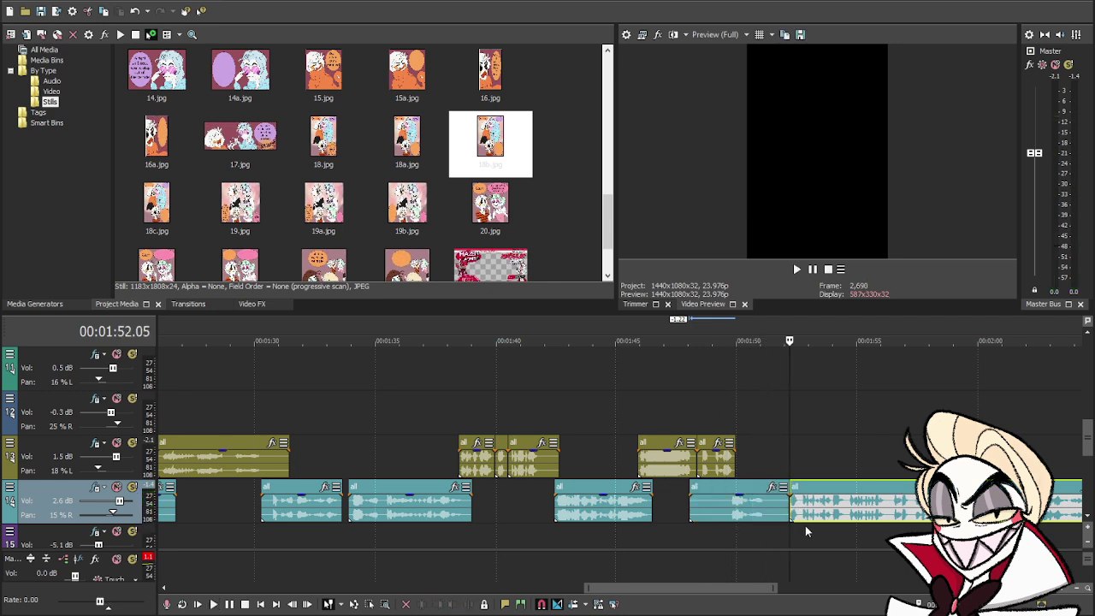
key(space)
key(space)
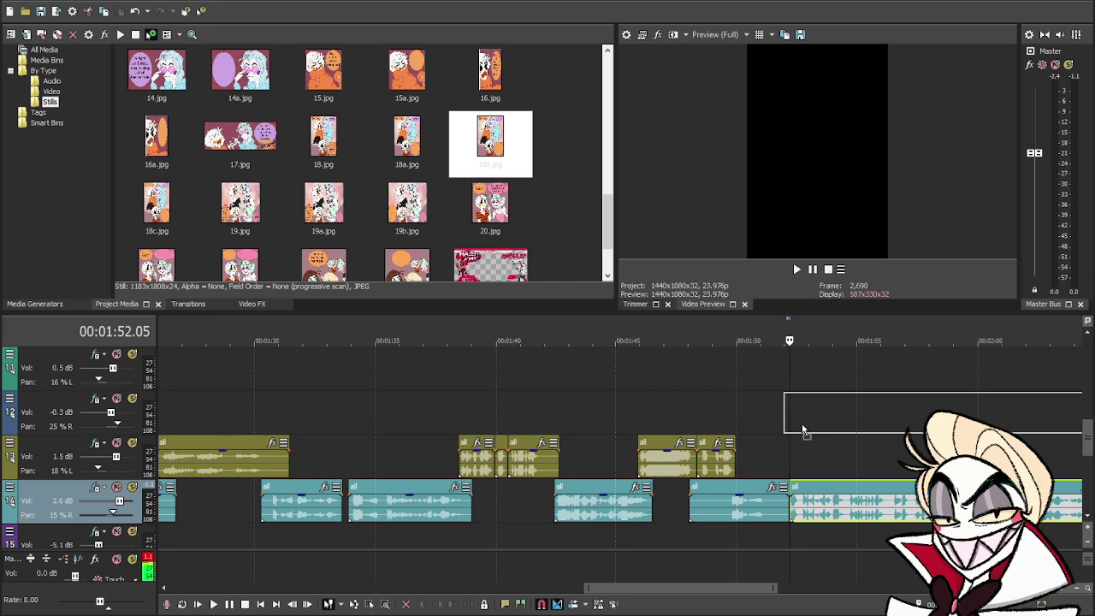
drag(803, 430, 793, 432)
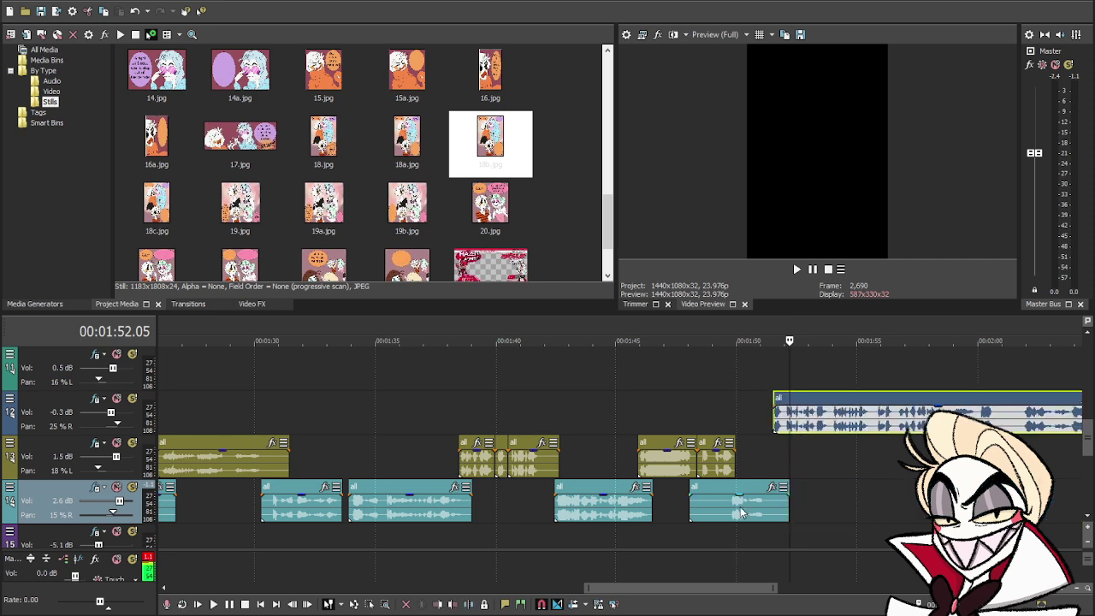
- Shorten still 18b to end at about 00:01:50.09 and place still 18a at 00:01:49.23, crossfading with its end
click(723, 406)
click(733, 411)
scroll(743, 440, up, 3)
drag(815, 375, 746, 393)
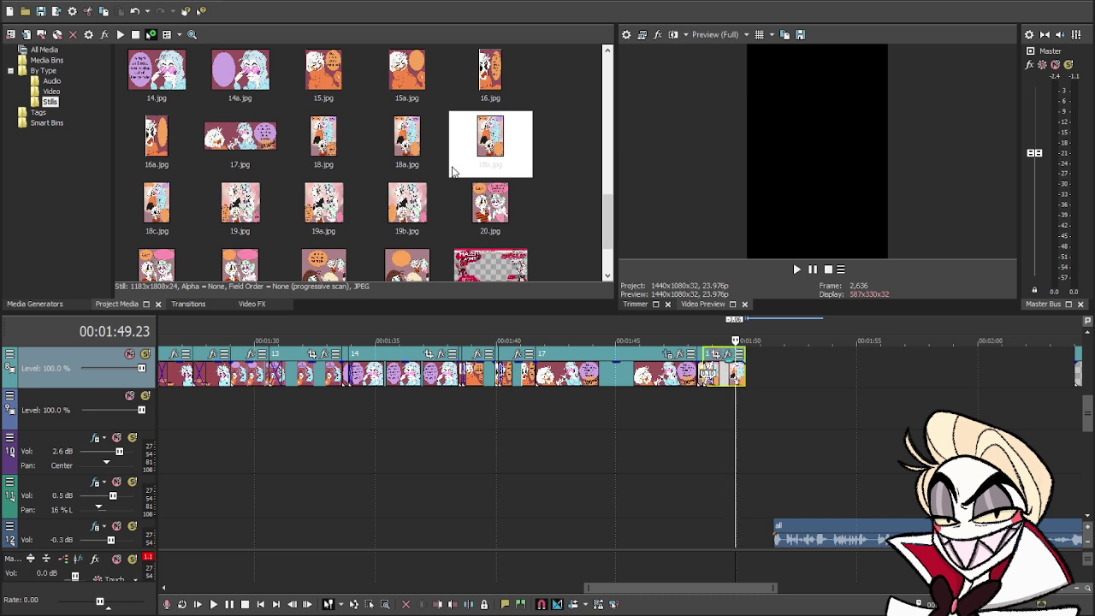
drag(407, 137, 738, 377)
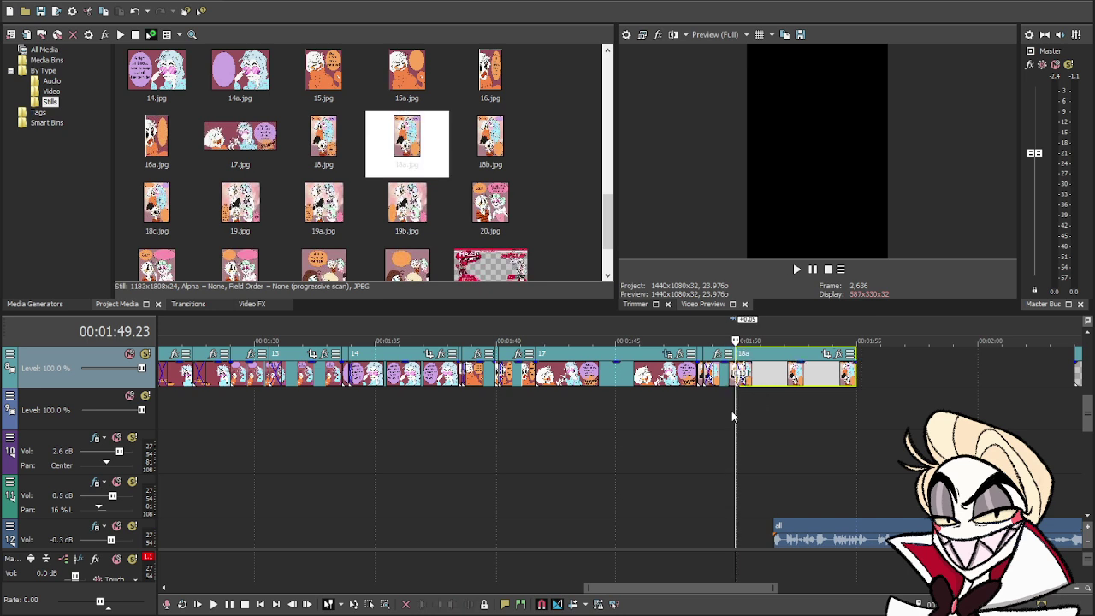
- Play from the start of still 18a and shorten it to end at about 00:01:51.23
key(space)
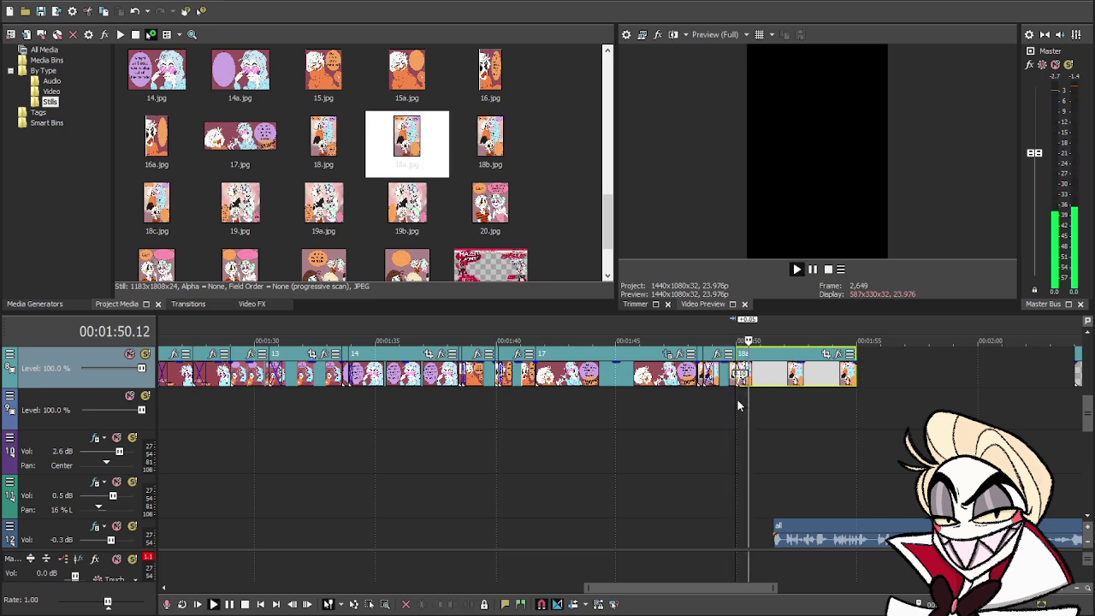
key(space)
click(779, 385)
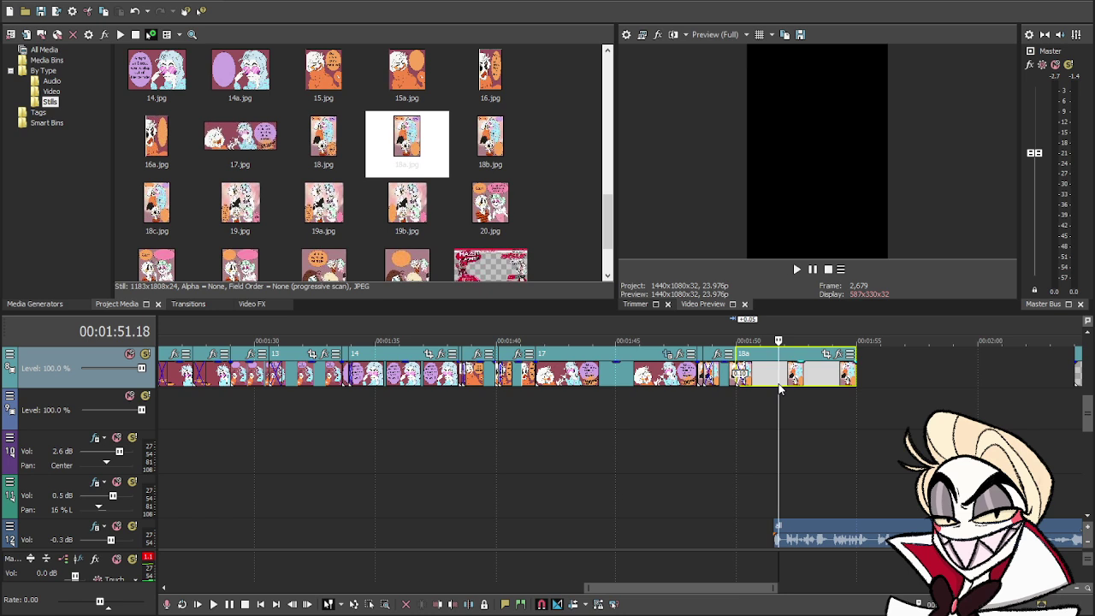
drag(853, 386, 783, 385)
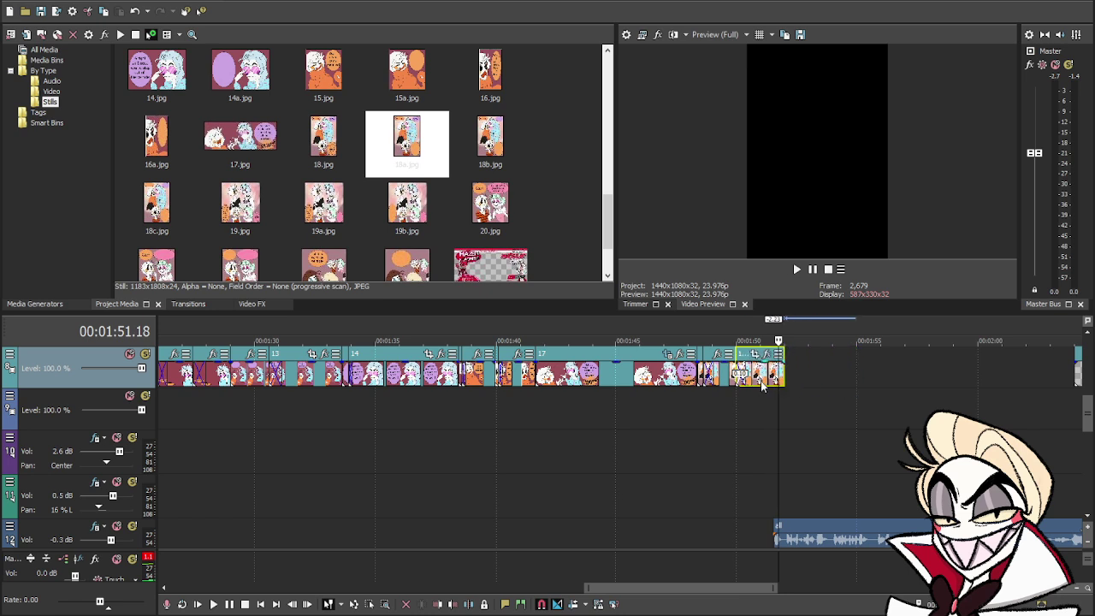
- Place still 18 at the start of the track 12 voice clip, overlapping still 18a, and shorten it to end at about 00:01:55.14
drag(324, 141, 781, 381)
click(771, 397)
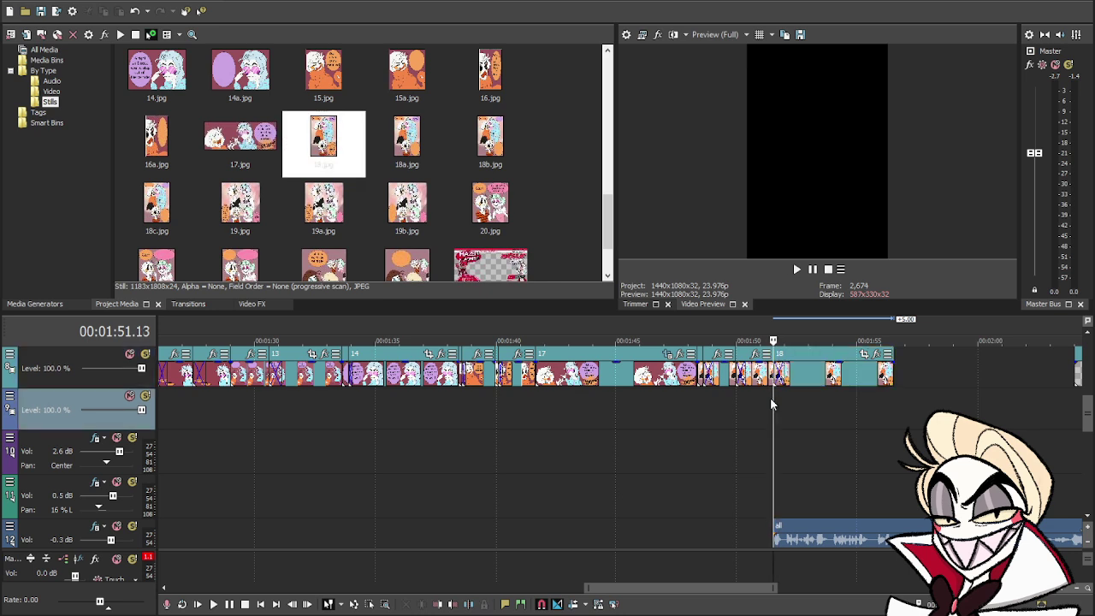
key(space)
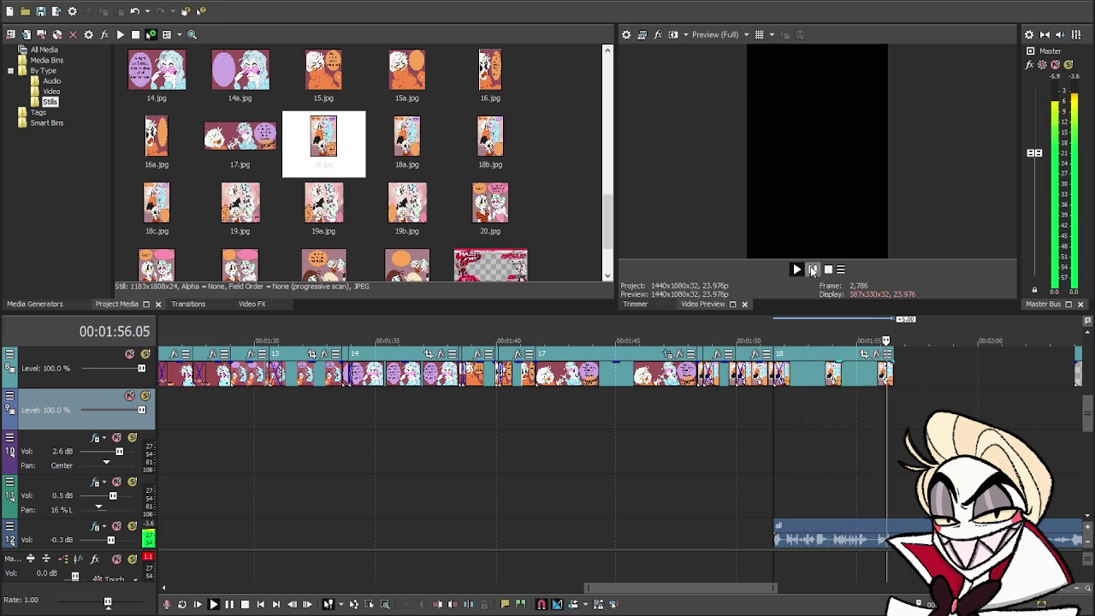
click(880, 383)
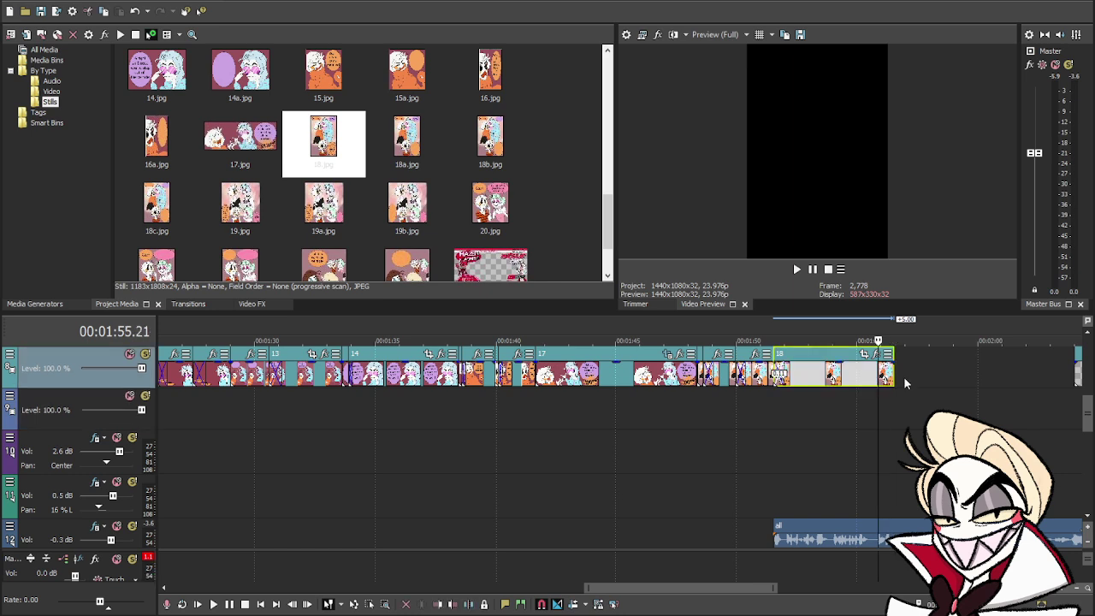
drag(895, 380, 869, 383)
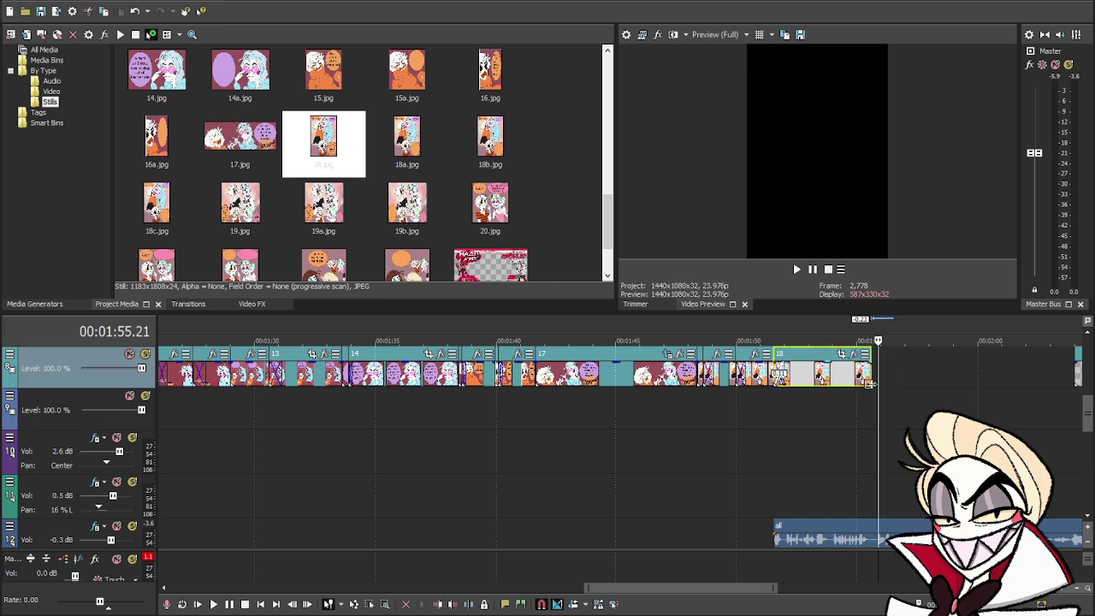
- Play through the new stills, then add still 19b at the end of still 18, shortened to about 00:01:56.05
click(681, 421)
key(space)
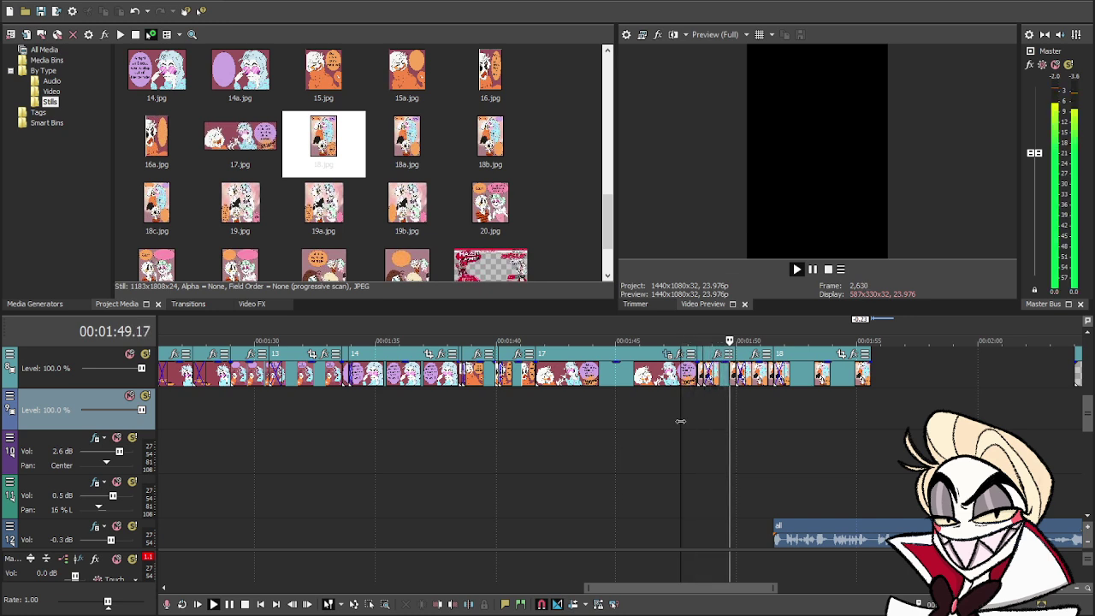
key(space)
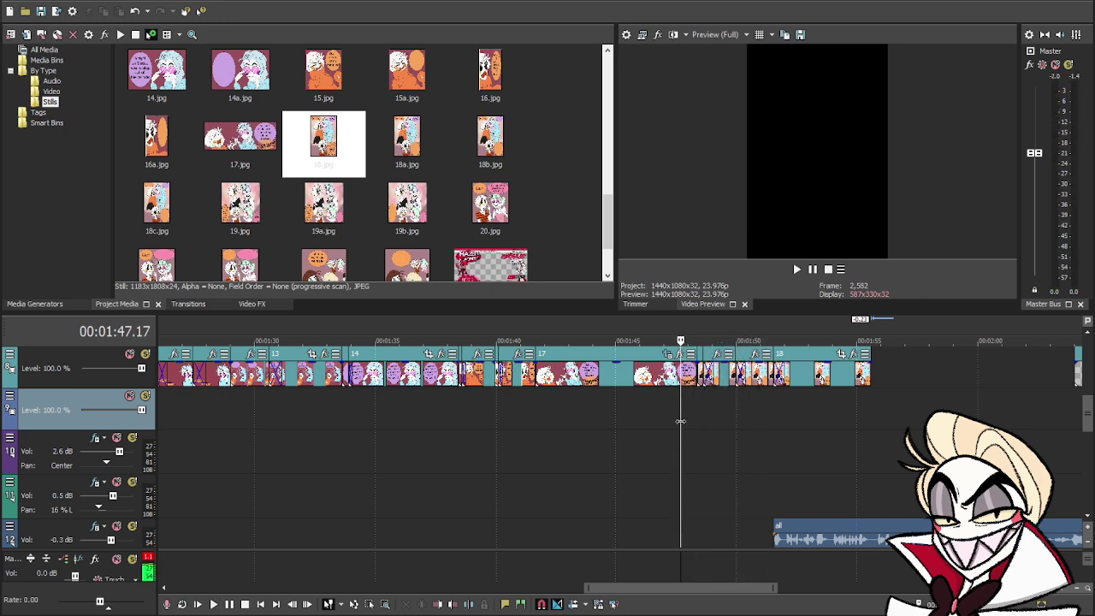
click(762, 419)
key(space)
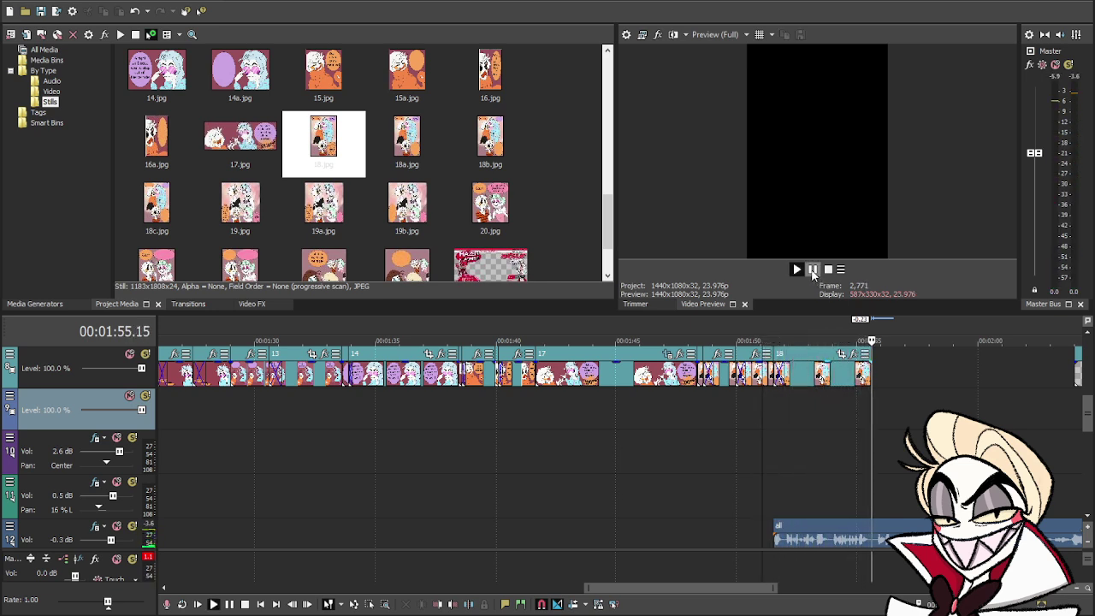
click(813, 271)
click(870, 381)
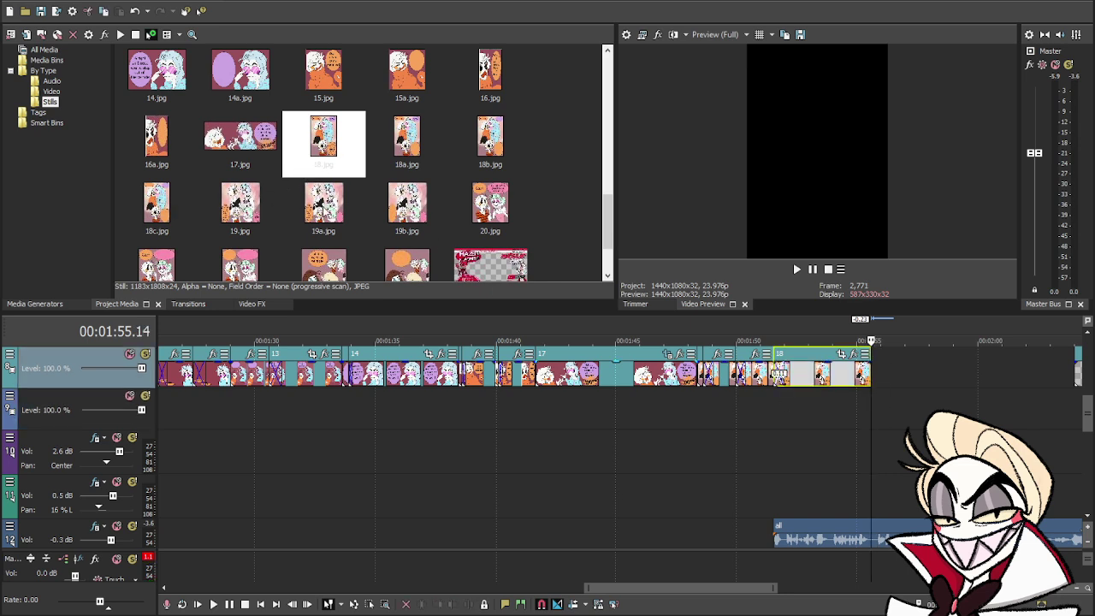
click(411, 215)
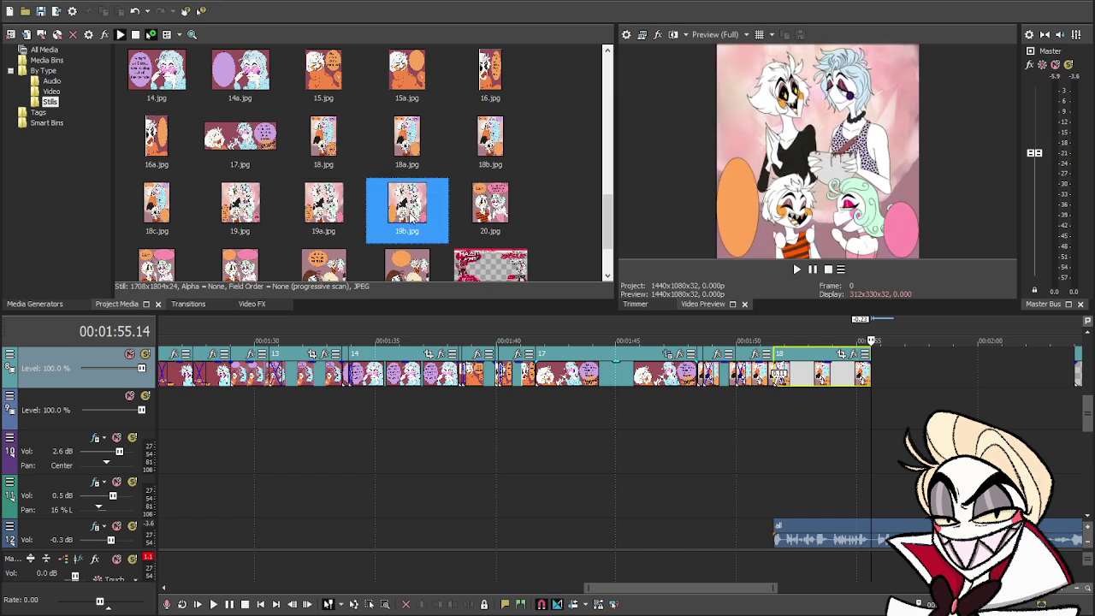
drag(407, 210, 884, 387)
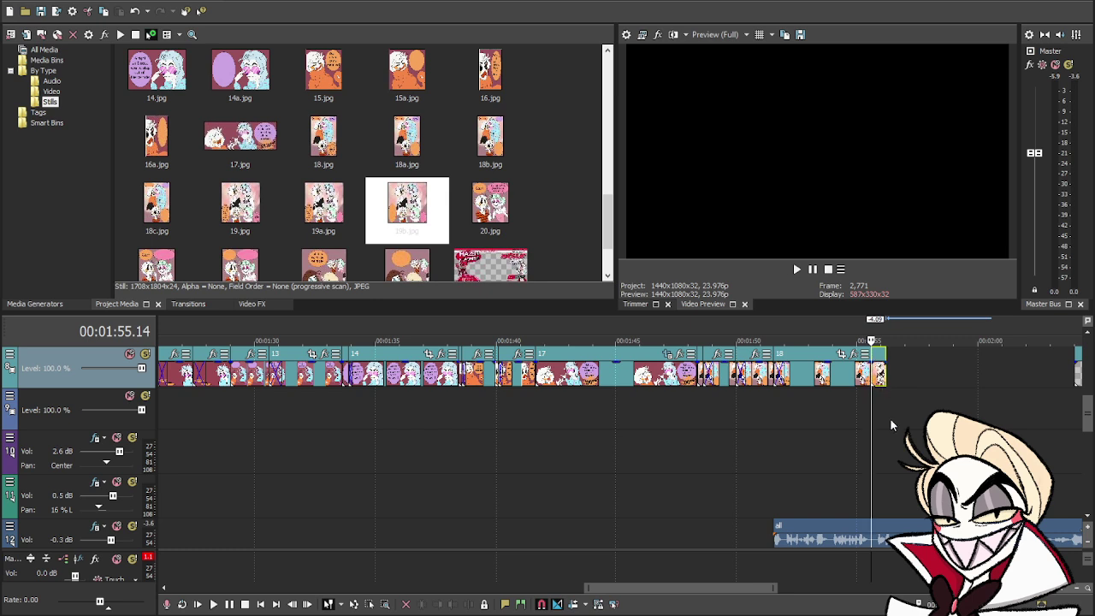
- Place still 19a at about 00:01:55.20 so it crossfades with the end of still 19b, and play from 00:01:55.14
scroll(890, 418, up, 6)
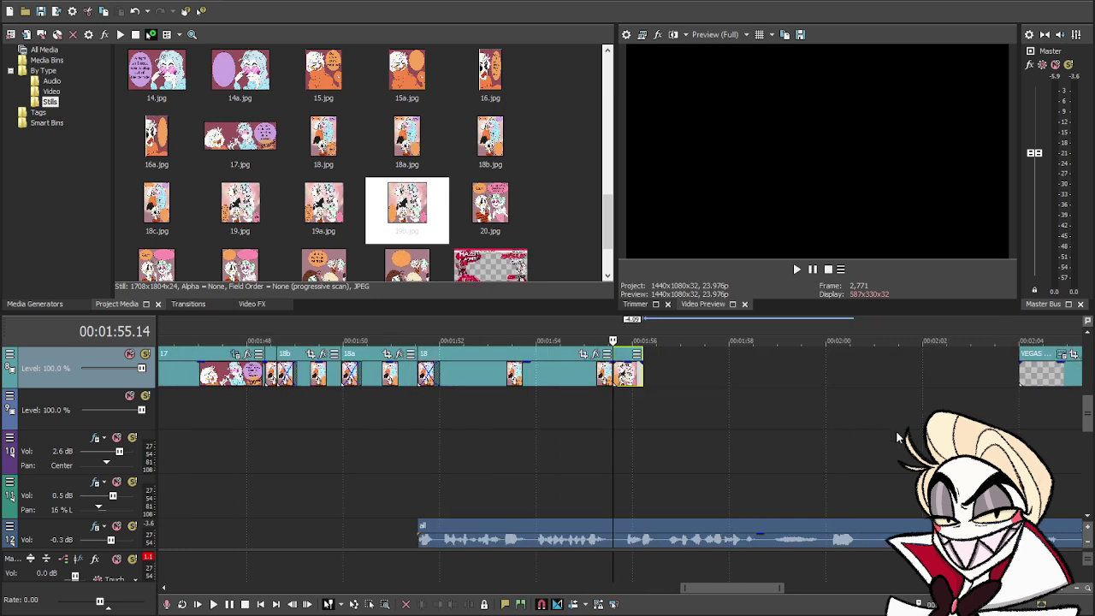
click(629, 407)
drag(318, 204, 640, 376)
click(610, 406)
key(space)
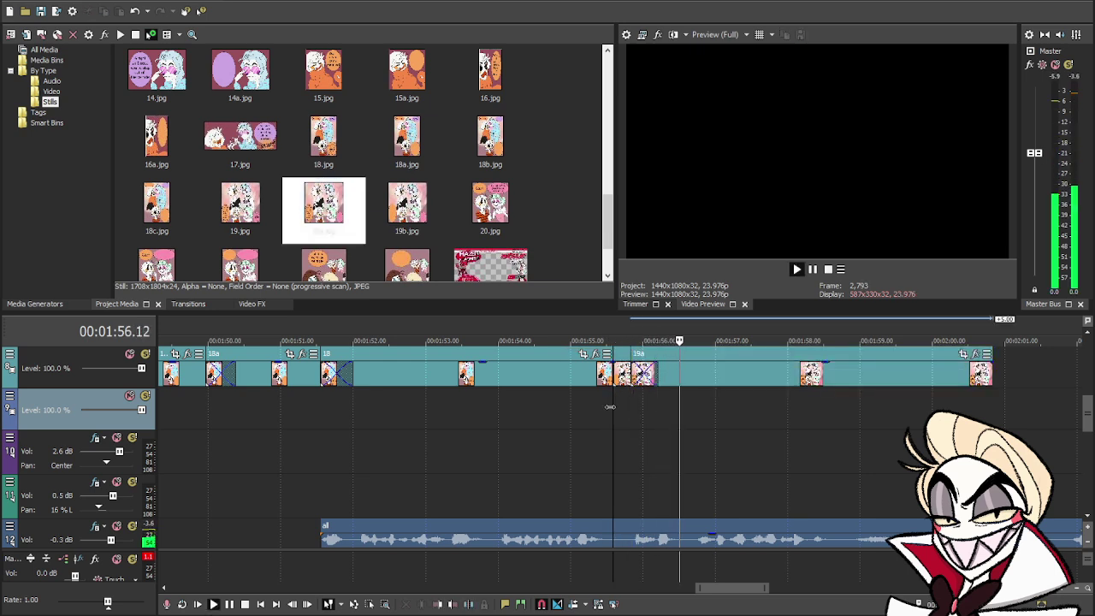
key(space)
- Split the track 12 voice clip at 00:01:58.21
click(851, 525)
key(space)
key(space)
key(s)
scroll(874, 503, down, 2)
scroll(874, 505, down, 1)
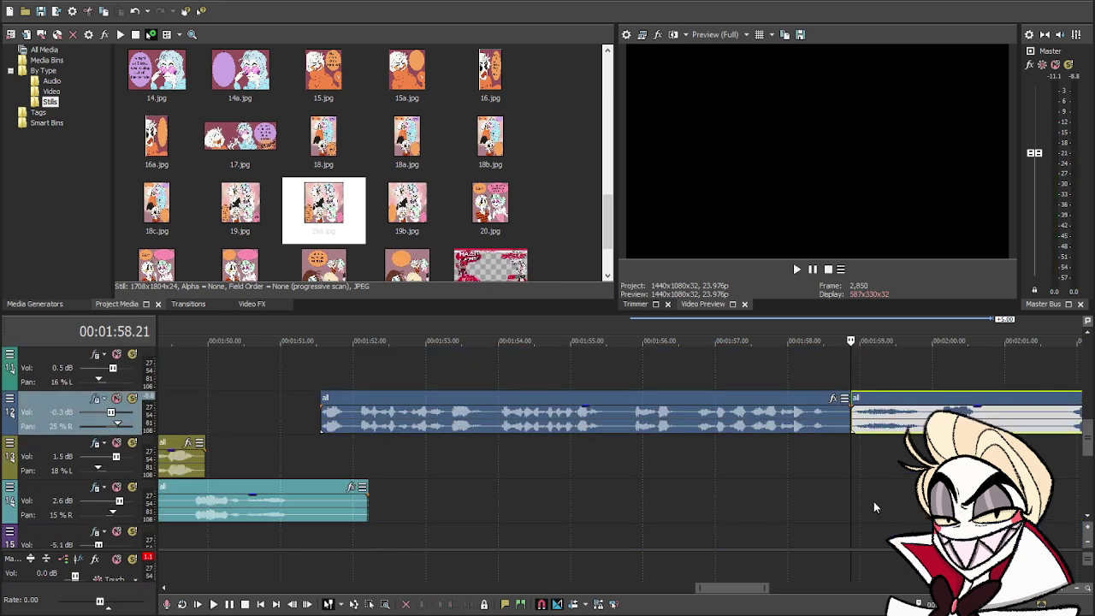
- Move the voice clip remainder after the split from track 12 to track 14, starting at about 00:01:58.16, and play it
drag(888, 426, 873, 516)
click(837, 505)
key(space)
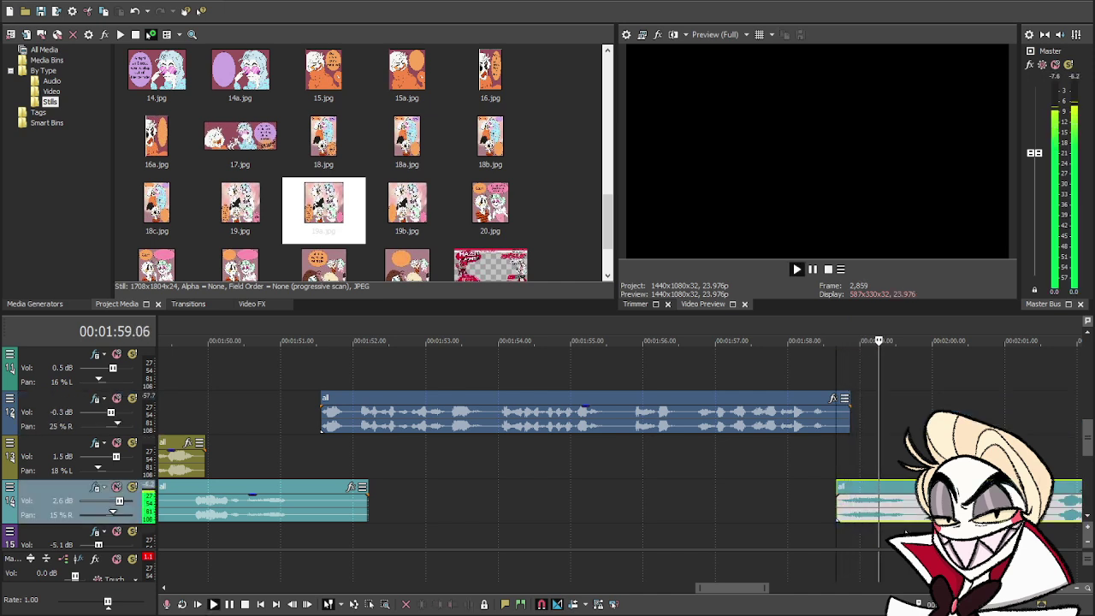
key(space)
- Split the track 14 clip at 00:01:59.21, move its remainder to track 13 from about 00:01:59.07, and split that at 00:01:59.21 too
click(924, 518)
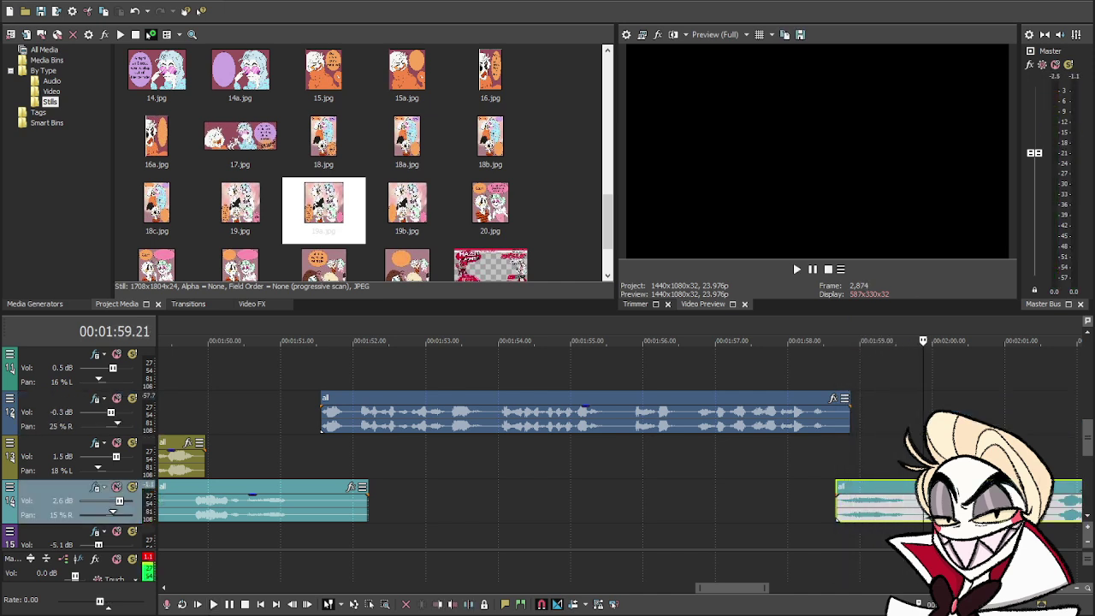
drag(924, 518, 918, 458)
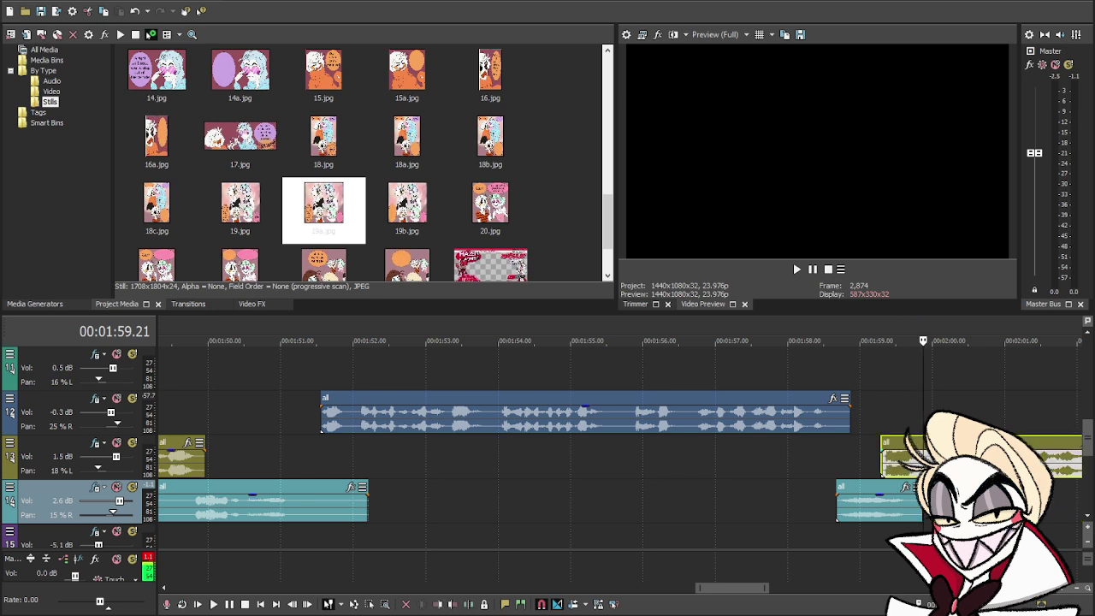
click(917, 458)
scroll(907, 496, down, 3)
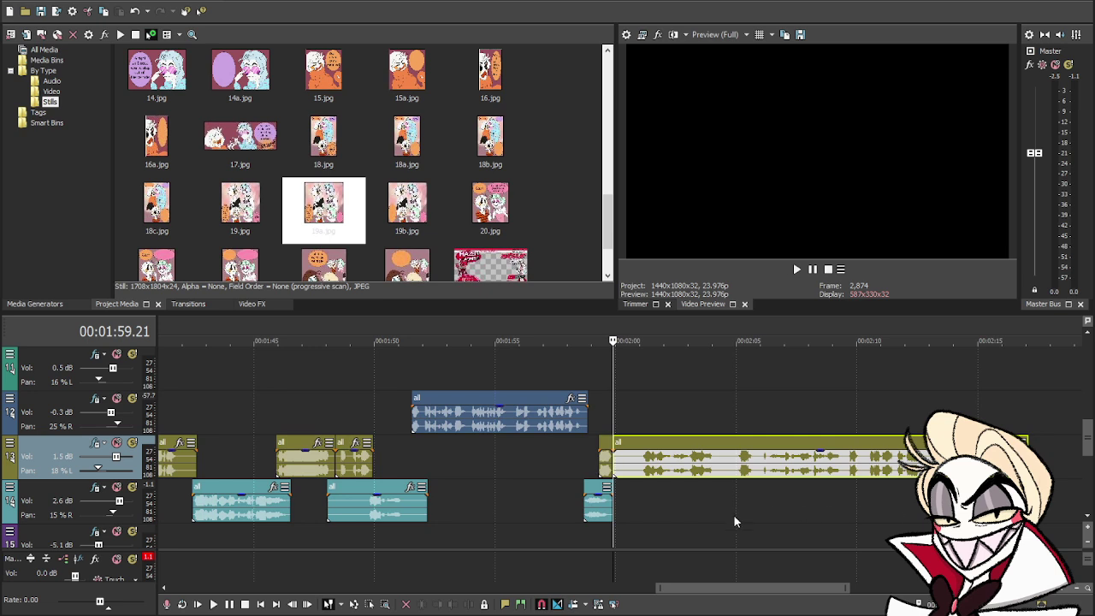
- Play the last track 13 clip, trim its start to about 00:02:00.20, and move it to track 14
click(642, 475)
key(space)
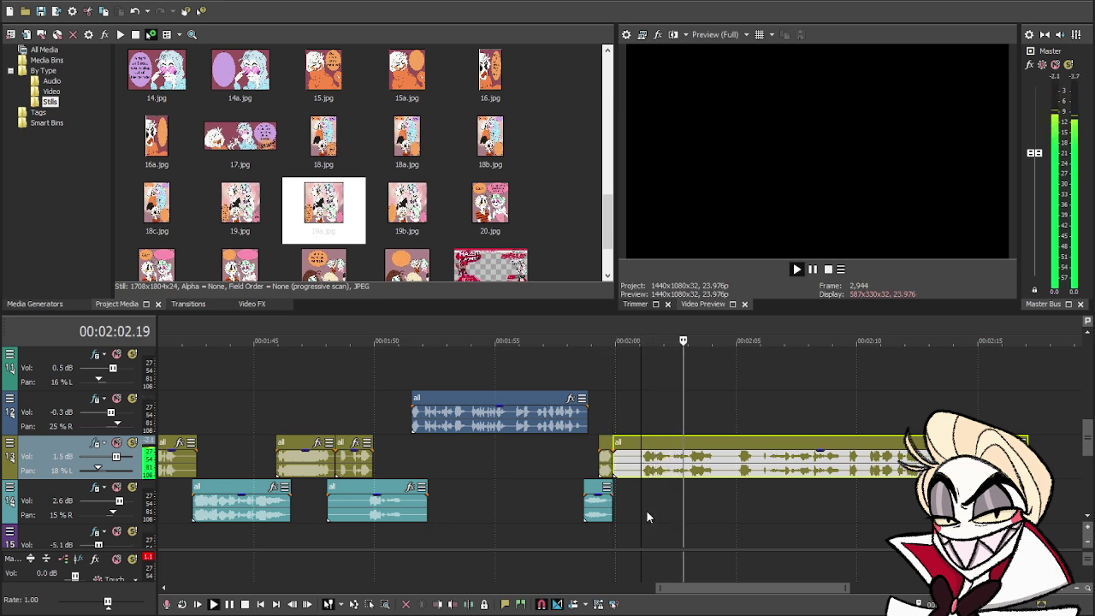
key(space)
drag(616, 464, 637, 466)
click(692, 471)
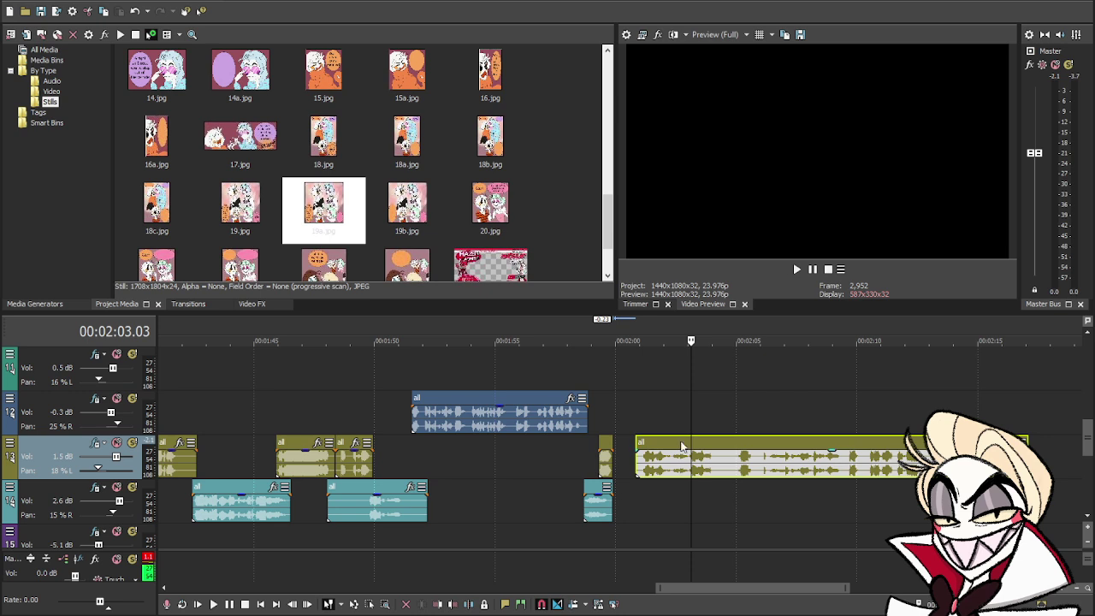
drag(721, 471, 719, 505)
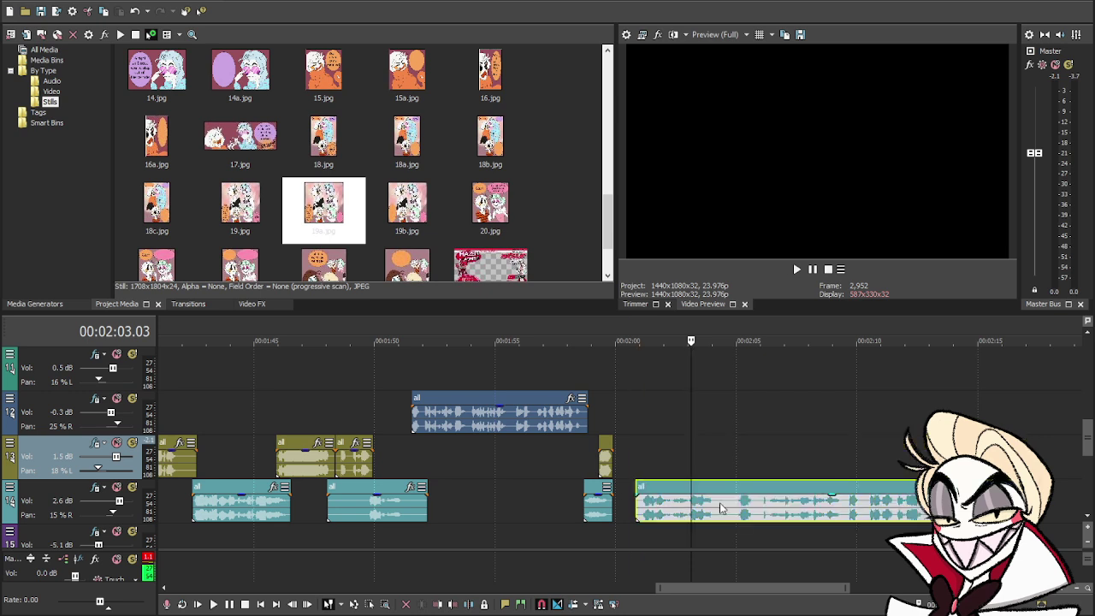
- Play from 00:01:57.17, then move the long track 14 clip to track 11, starting at about 00:01:59.15, and play from 00:01:59.21
click(560, 471)
key(space)
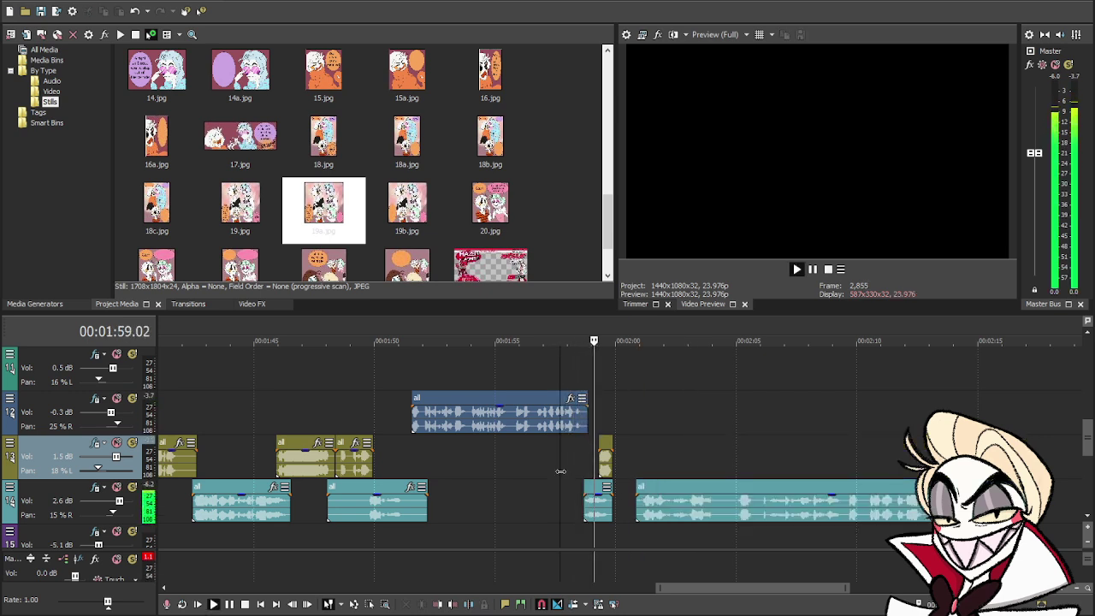
key(space)
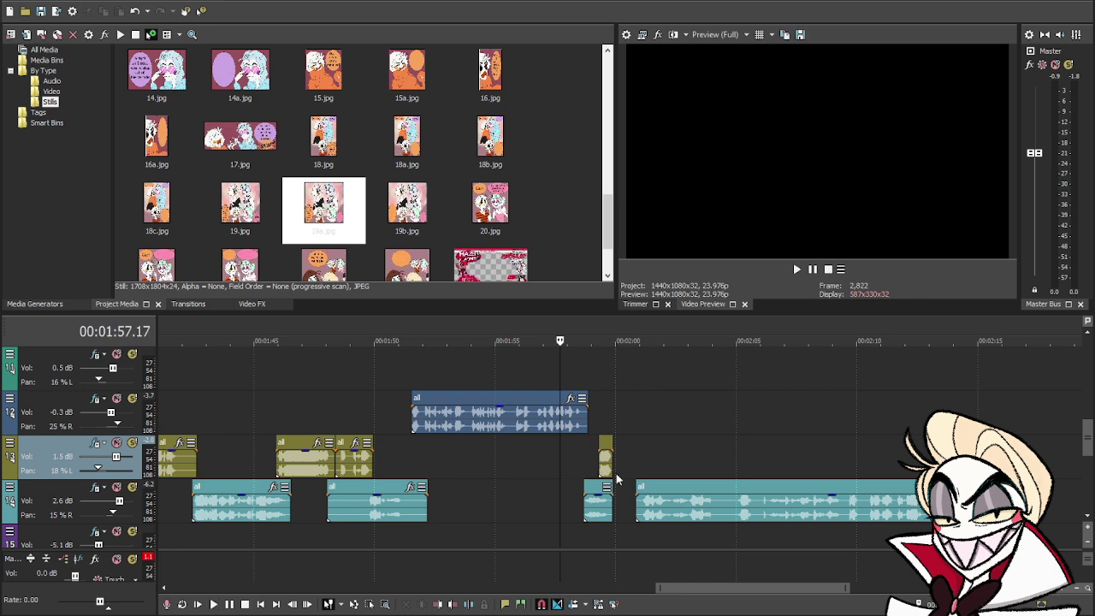
click(615, 481)
drag(694, 485, 663, 382)
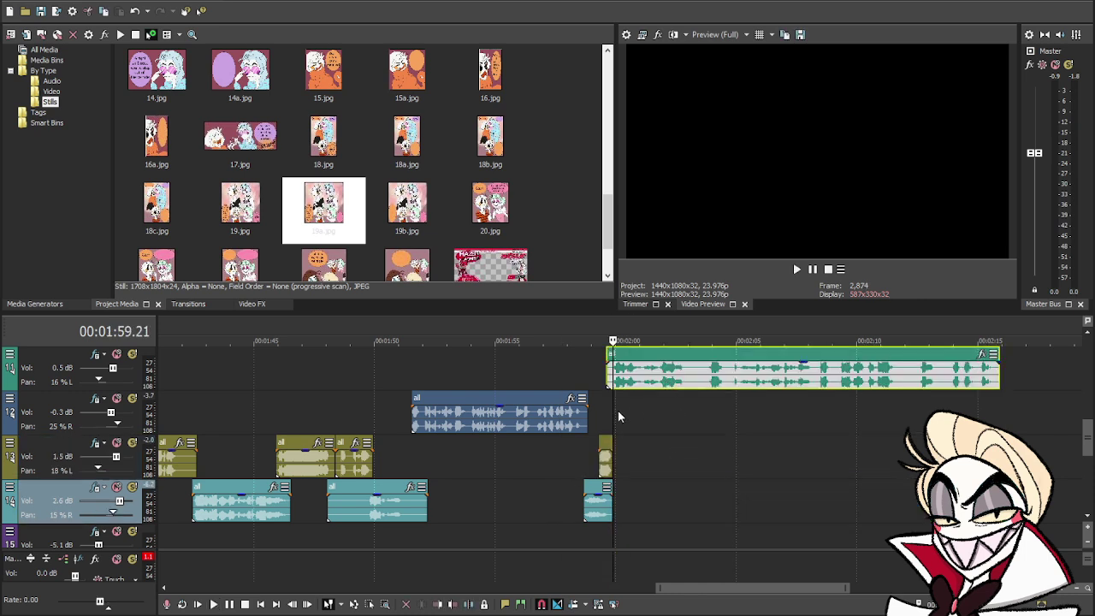
key(space)
key(space)
- Shorten still 19a by 12 frames and add still 19 at about 00:01:59.21, crossfading with its end
scroll(630, 411, up, 4)
drag(633, 417, 624, 419)
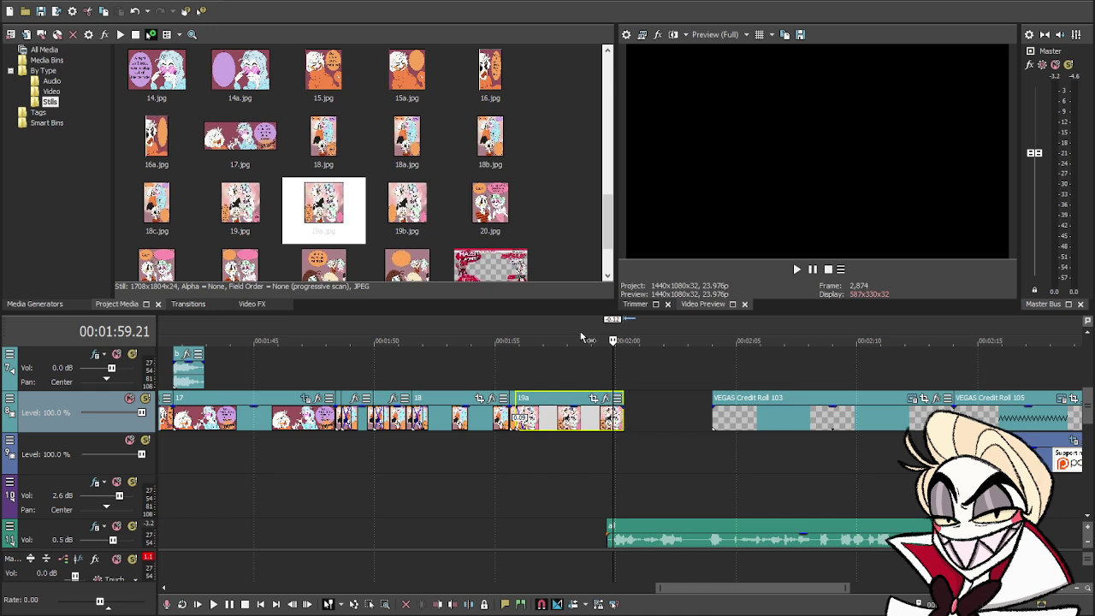
drag(248, 209, 622, 426)
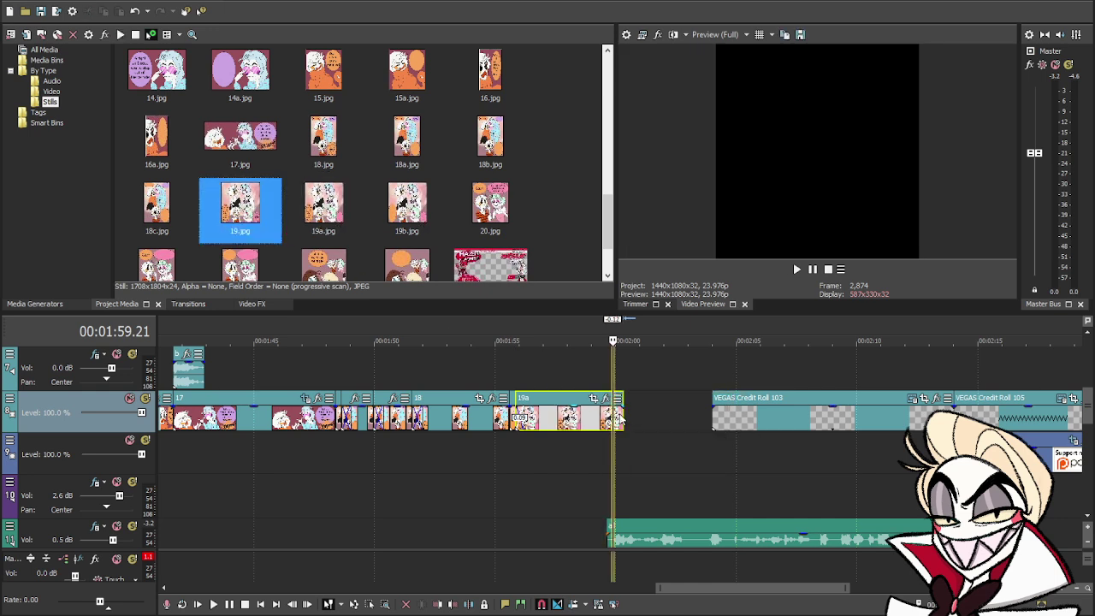
- Select the closing credit rolls, the patreon logo and the Another Day L1 music, and move them about 43 seconds later
click(753, 416)
scroll(865, 464, down, 2)
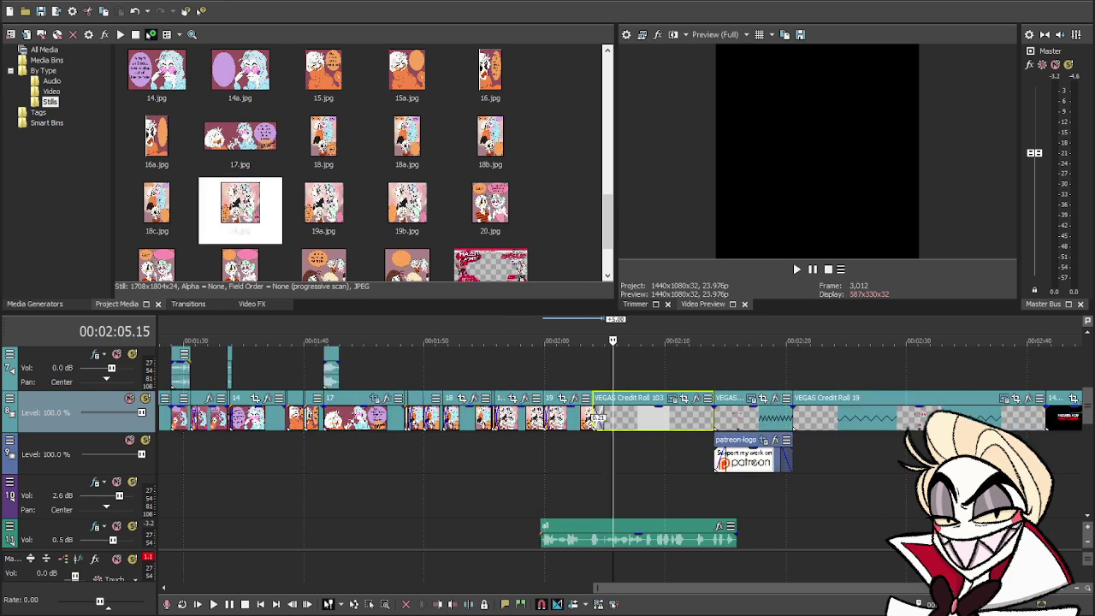
scroll(865, 464, down, 3)
scroll(838, 462, down, 2)
scroll(839, 462, down, 2)
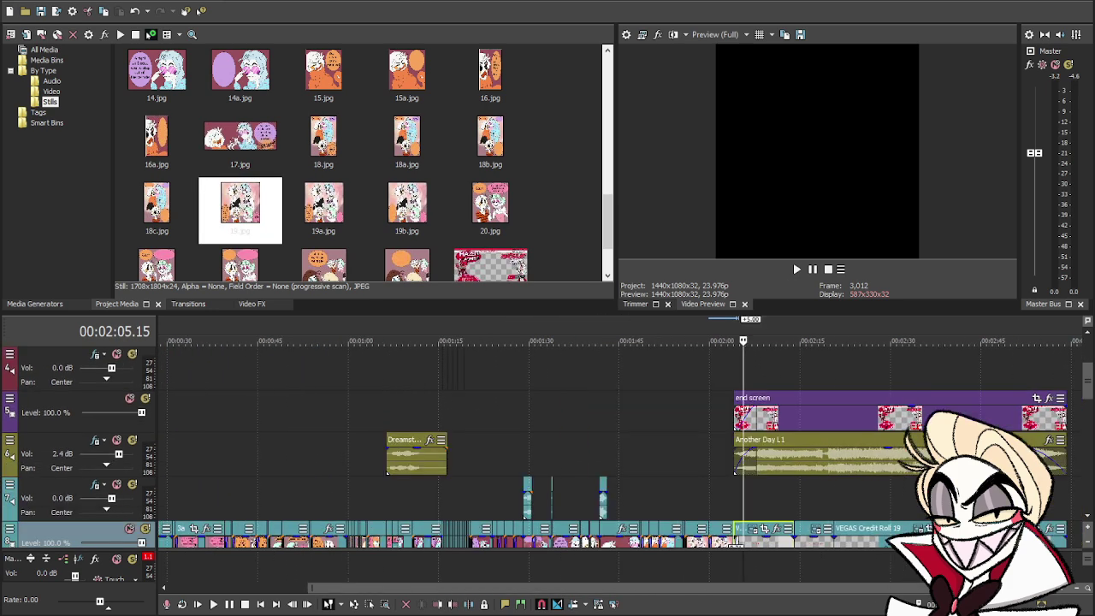
scroll(1040, 428, down, 2)
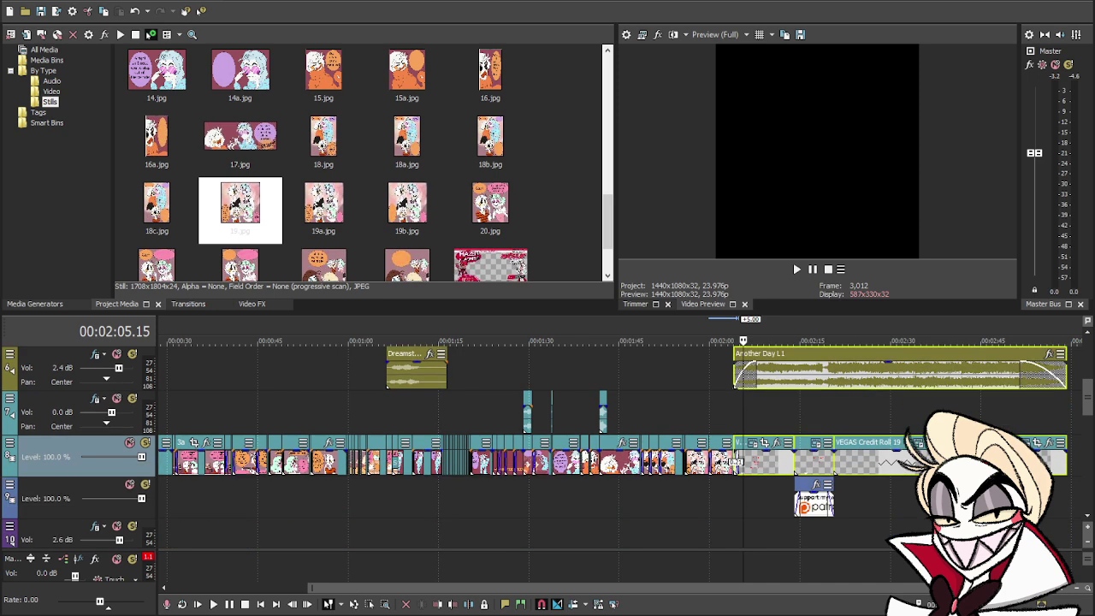
click(813, 495)
drag(776, 381, 1040, 394)
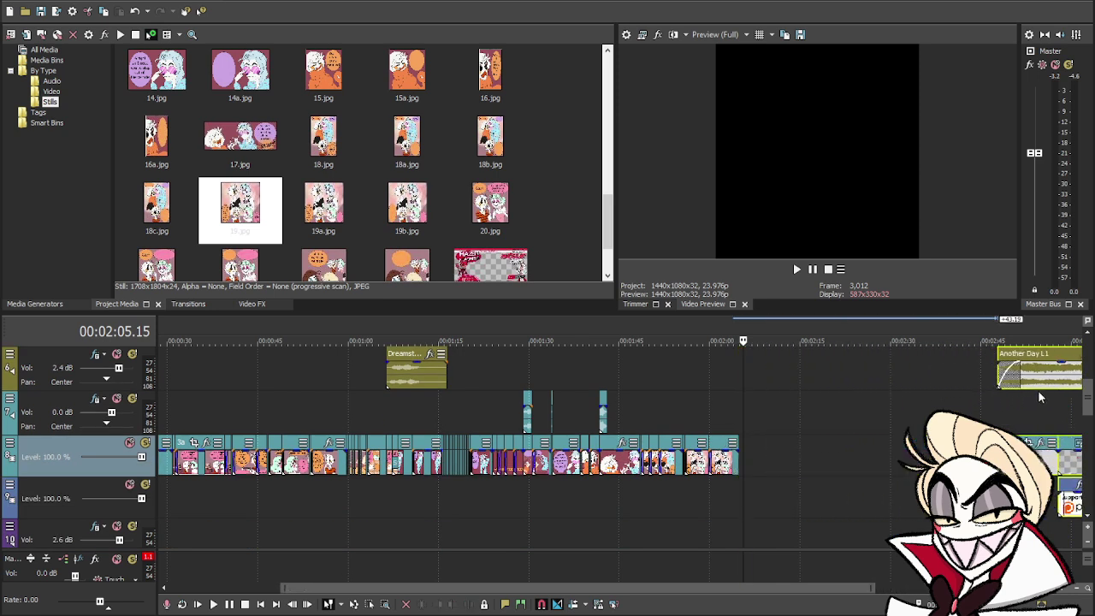
- Play the section around still 19 and split the track 11 voice clip at 00:02:03.00
click(729, 470)
scroll(766, 471, down, 2)
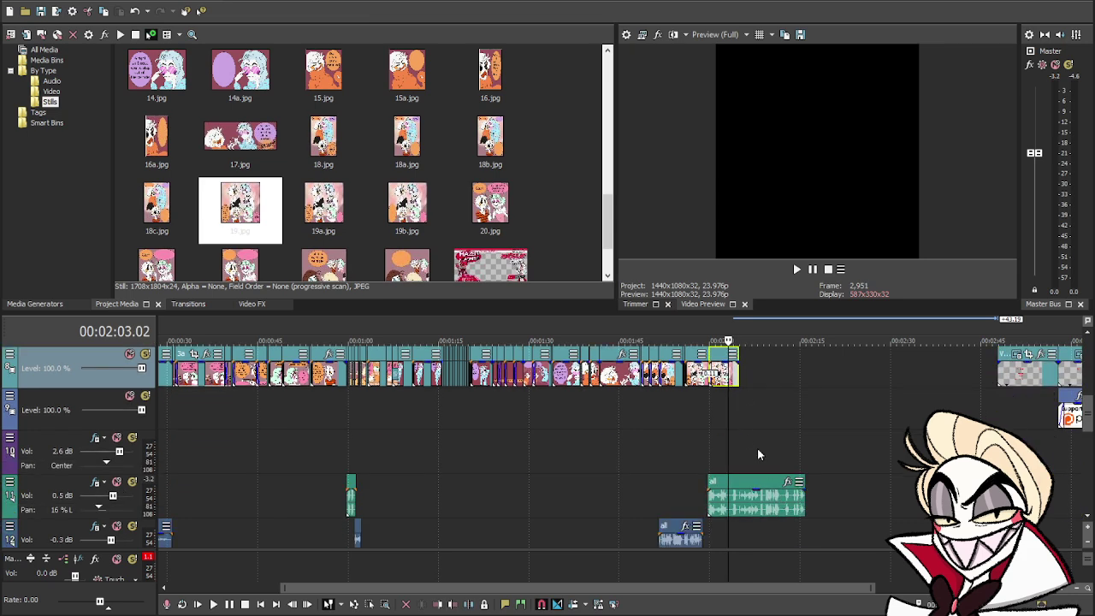
key(space)
scroll(757, 447, up, 4)
key(space)
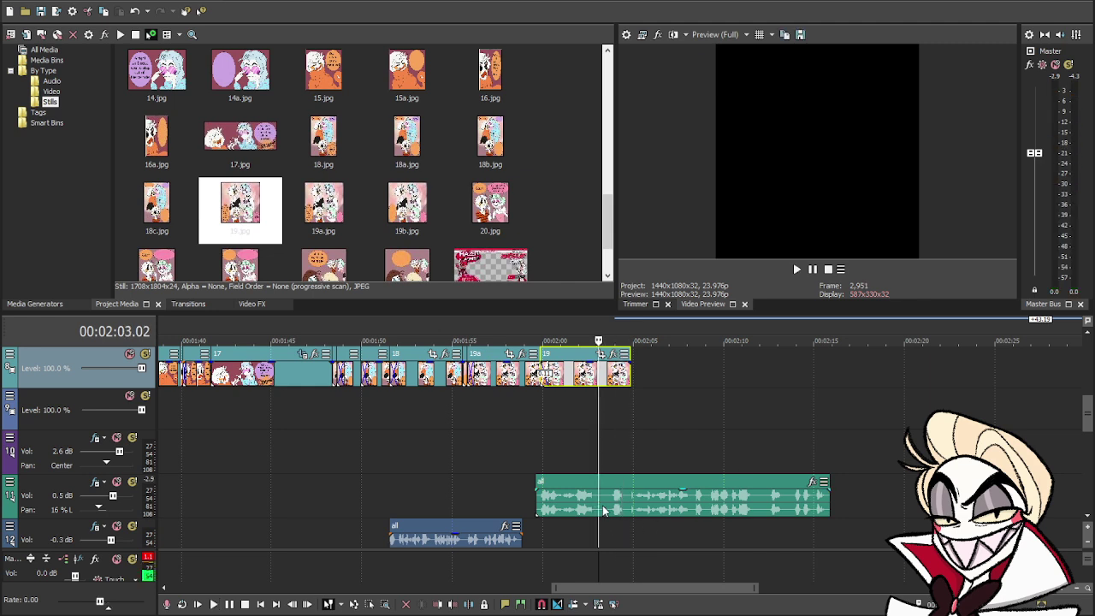
key(s)
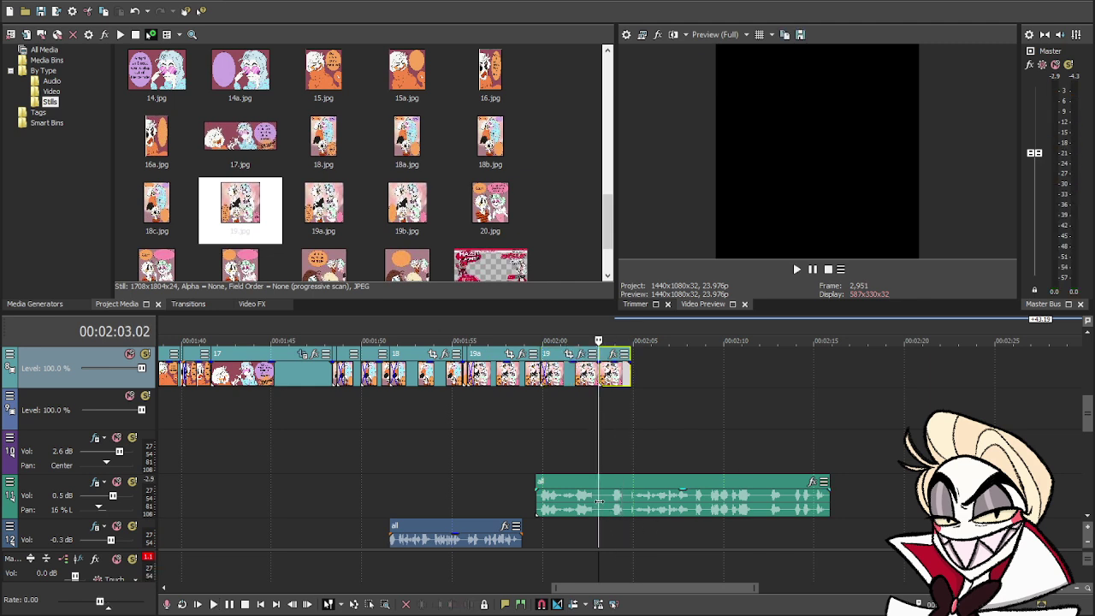
click(597, 507)
key(s)
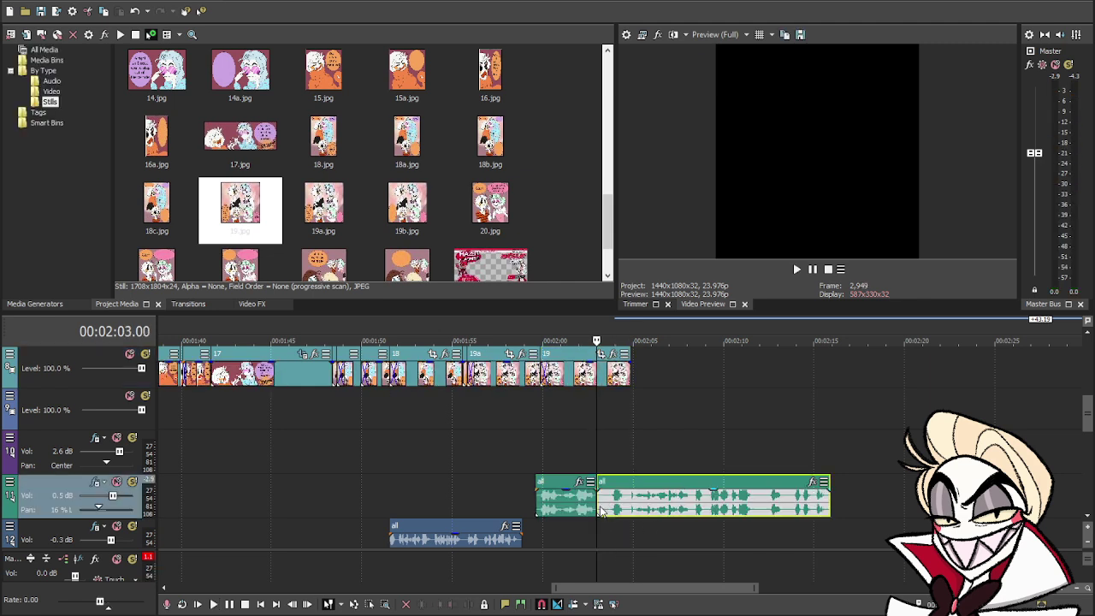
- Move the split-off voice clip to track 12, starting at about 00:02:03.10, and shorten still 19 to end at 00:02:03.00
click(594, 507)
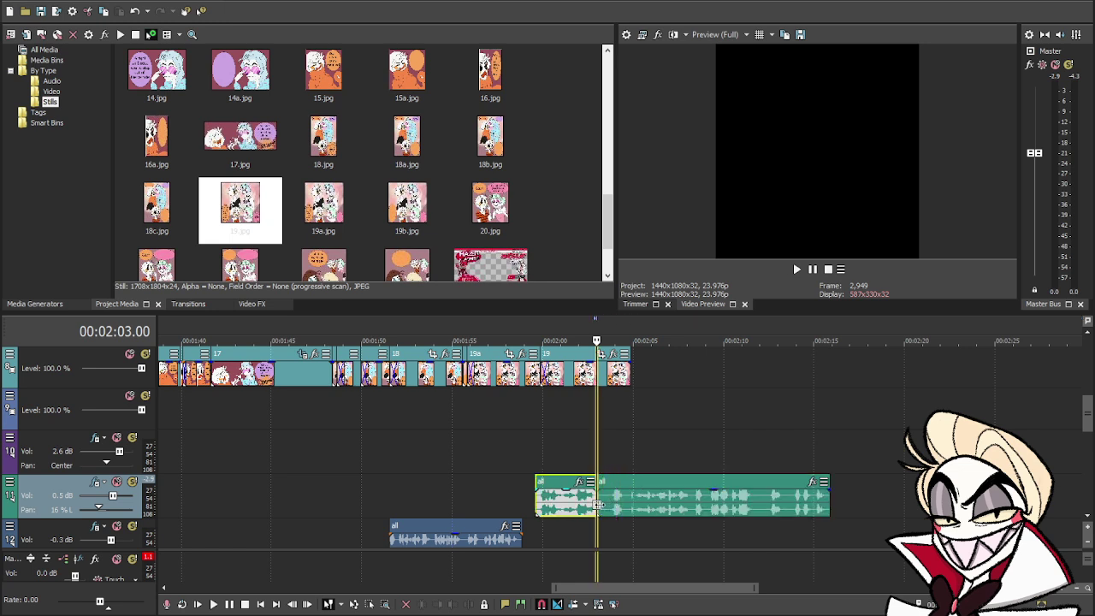
drag(605, 509, 613, 541)
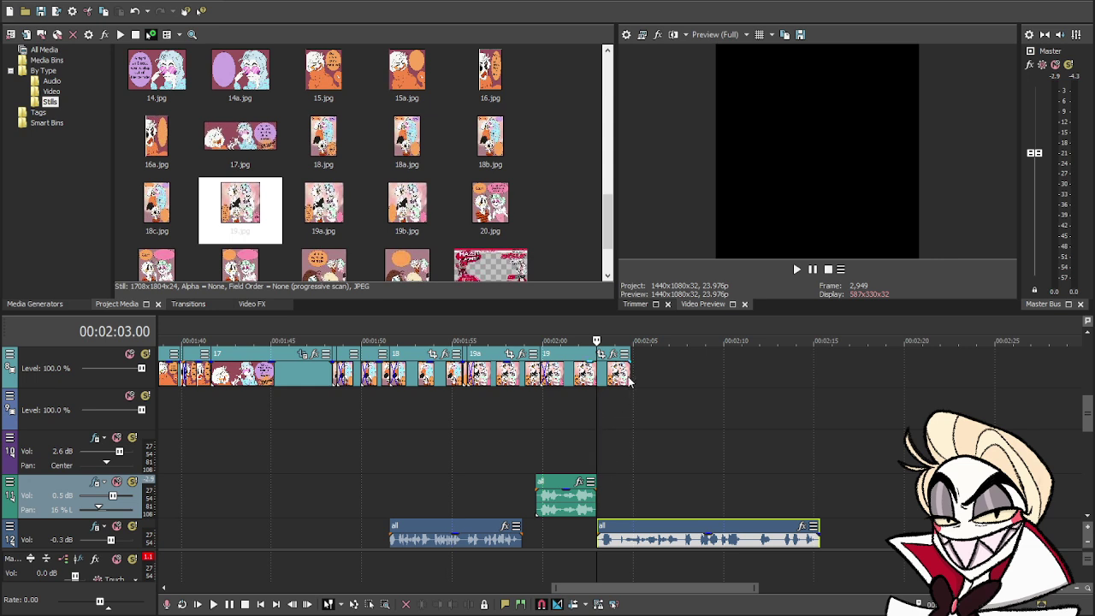
drag(629, 383, 601, 382)
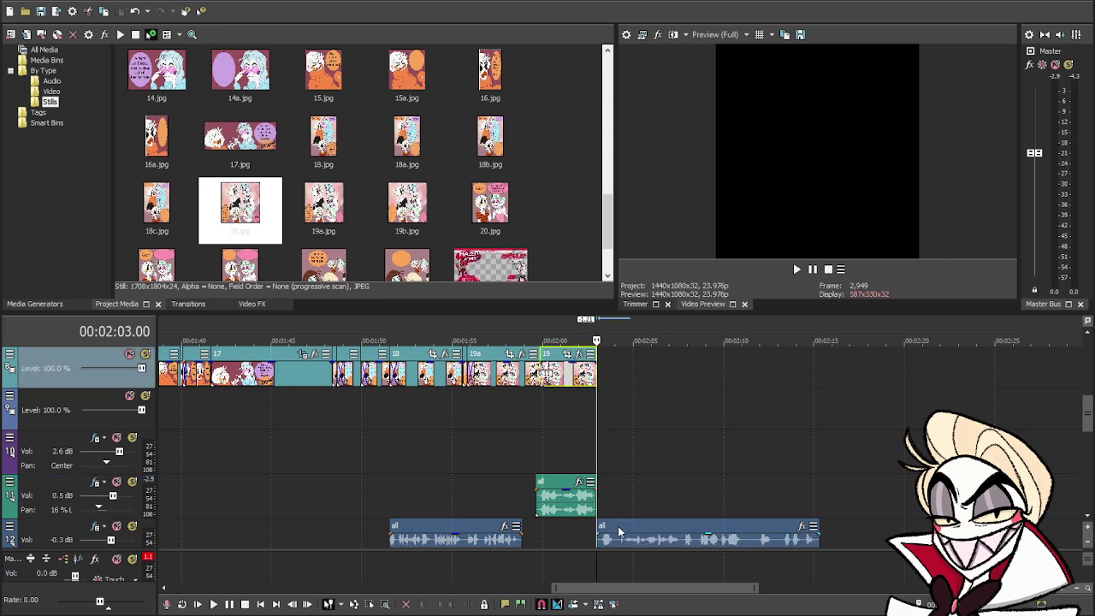
drag(618, 530, 627, 530)
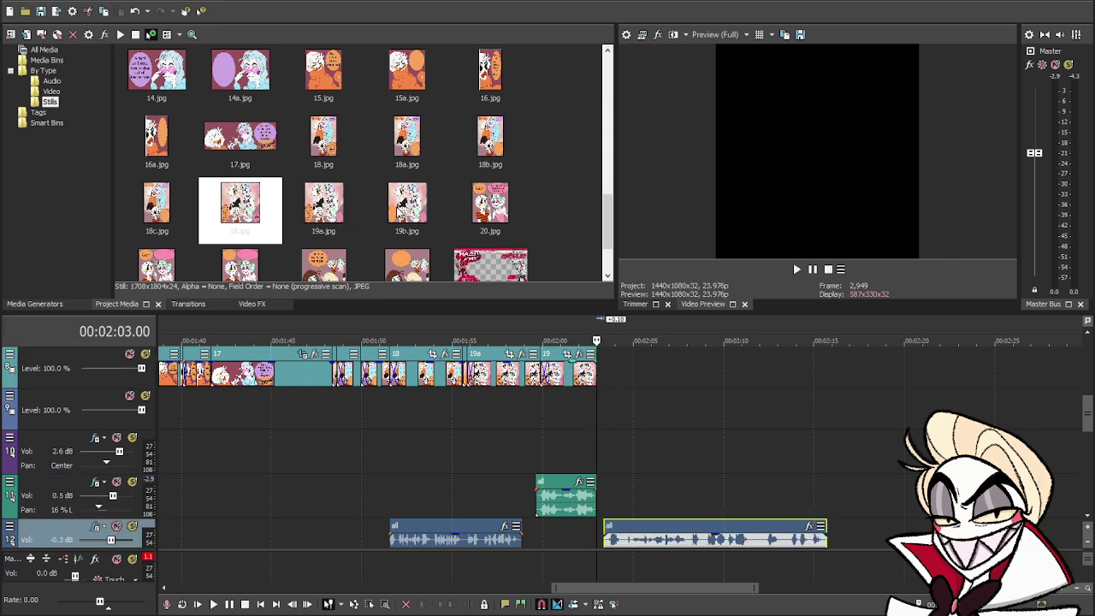
- Add still 20b after still 19, shortened to about 00:02:04, overlap still 20a from about 00:02:03.10, and play from 00:02:03.00
drag(248, 269, 605, 382)
drag(689, 377, 609, 385)
drag(156, 253, 610, 373)
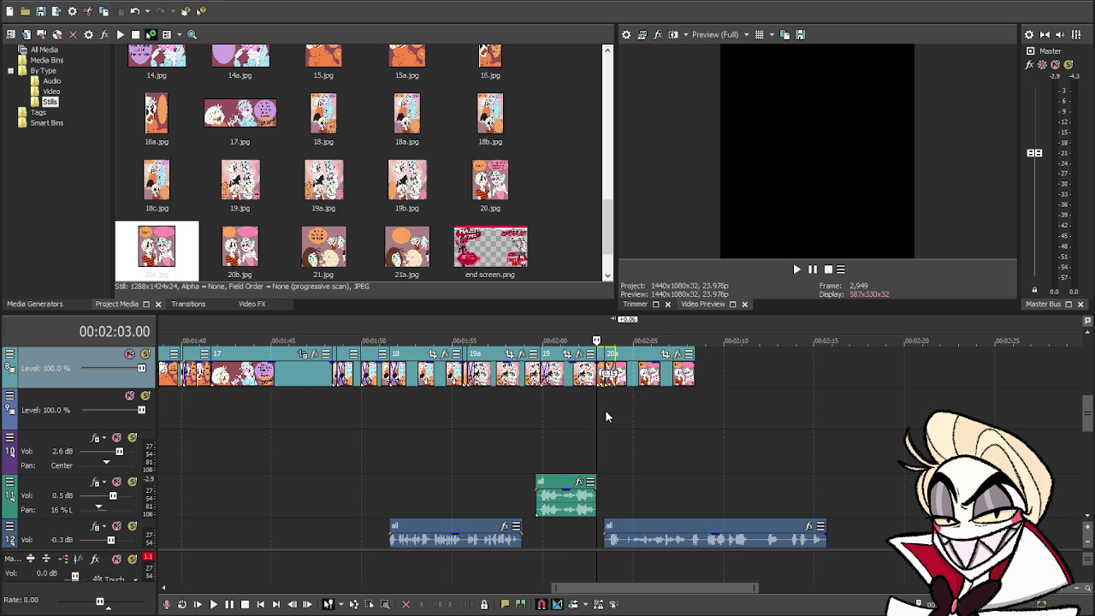
key(space)
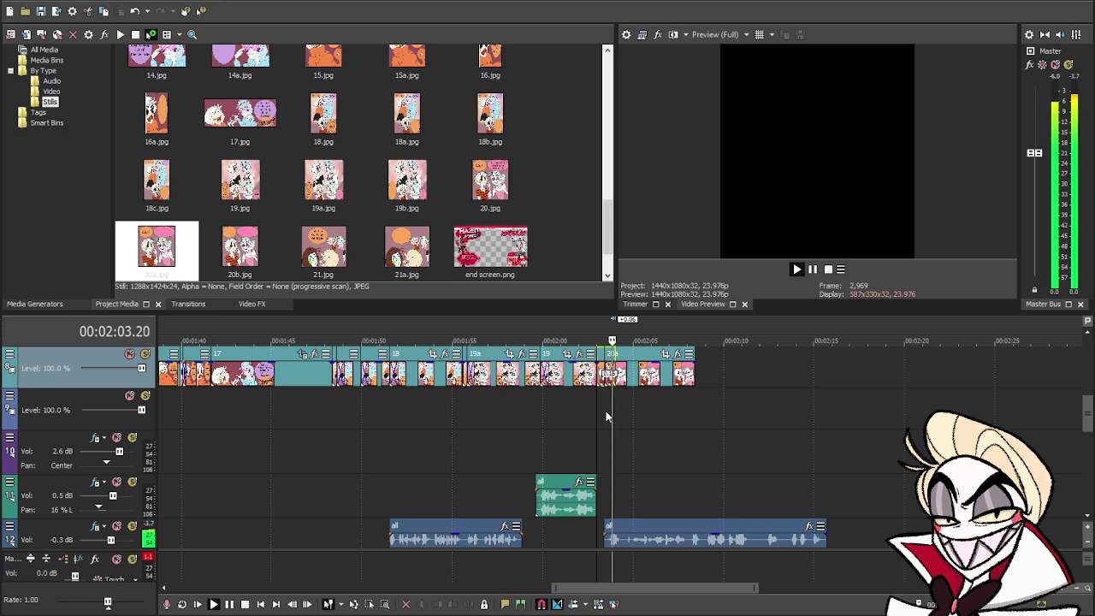
key(space)
- Split the track 12 clip at 00:02:04.12, move the remainder to track 11 from about 00:02:04.01, and play from there
click(625, 535)
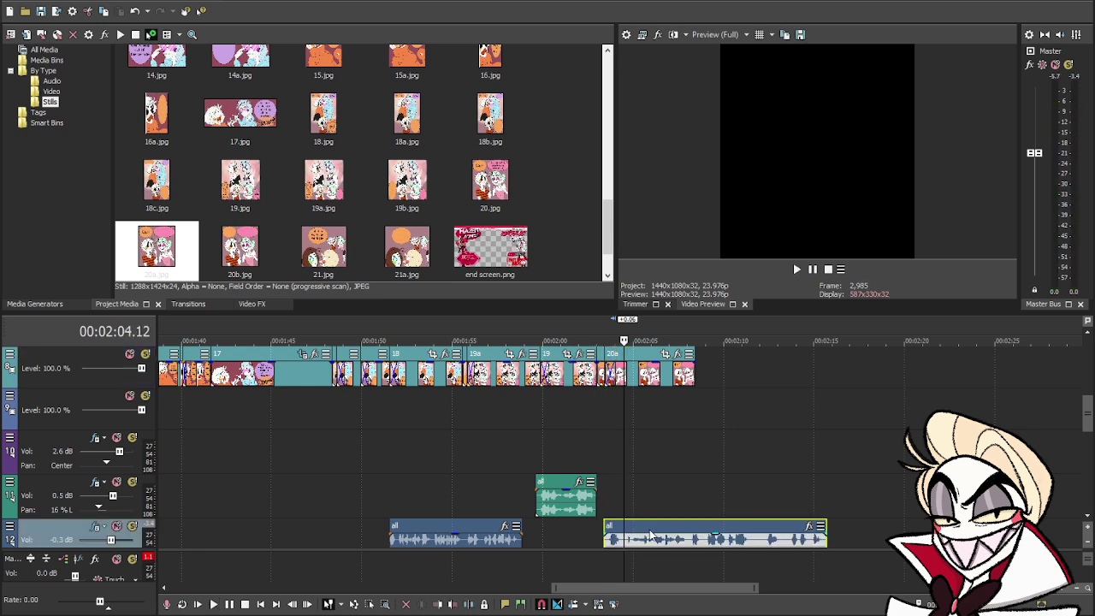
key(s)
drag(658, 522, 649, 499)
click(616, 510)
key(space)
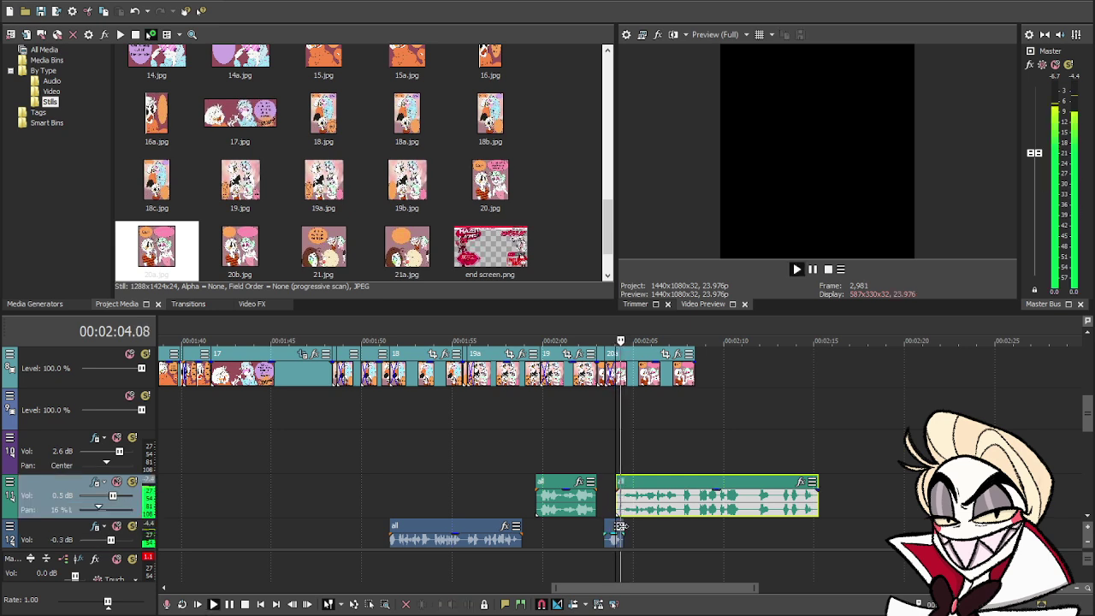
key(space)
- Shorten still 20a to end at about 00:02:05.00 and add still 20 from about 00:02:04.12, crossfading with it
drag(693, 375, 631, 387)
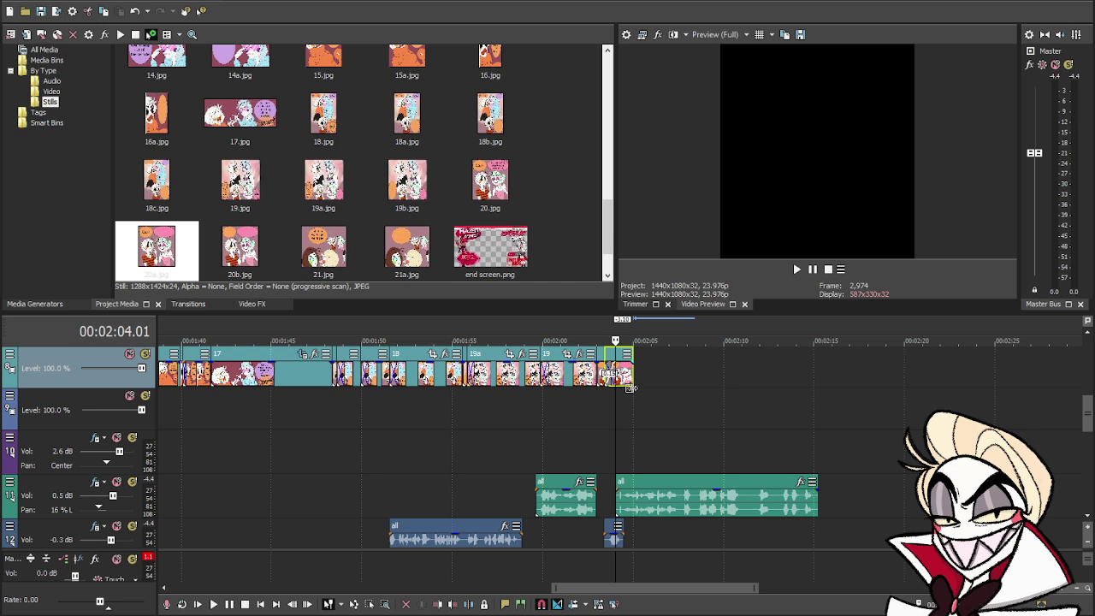
drag(502, 186, 630, 378)
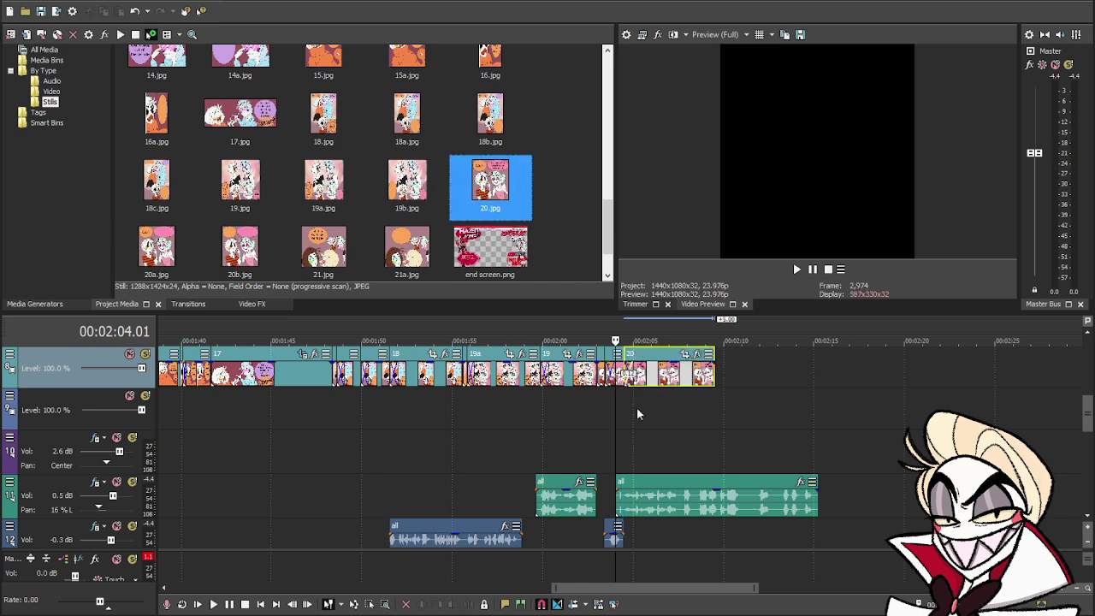
- Shift the last track 11 clip 11 frames later to the start of still 20, play it, and split it at 00:02:08.02
drag(645, 487, 651, 479)
key(space)
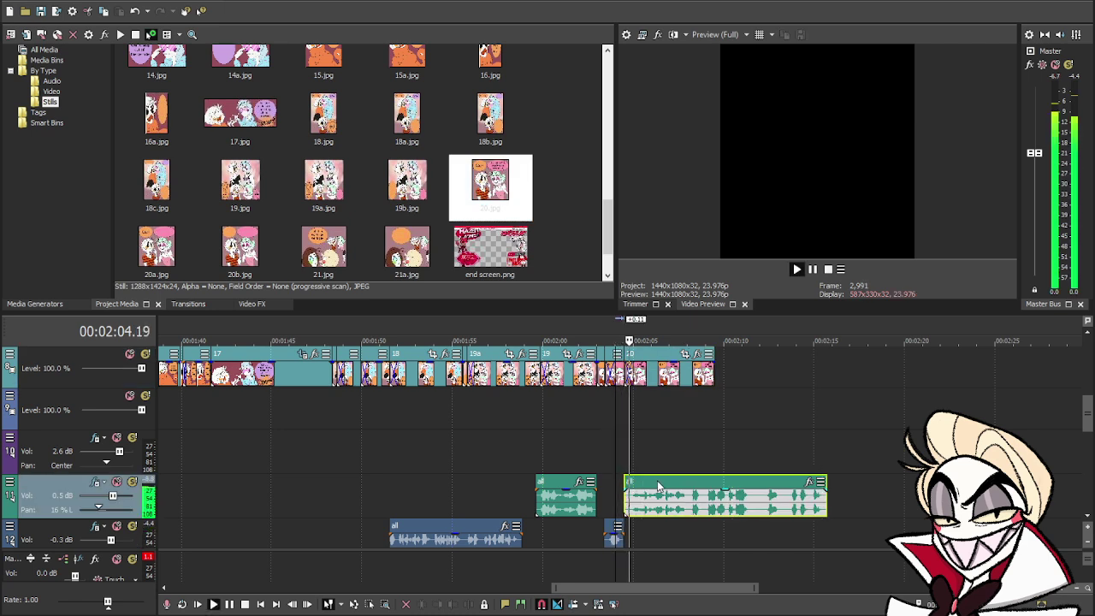
click(813, 270)
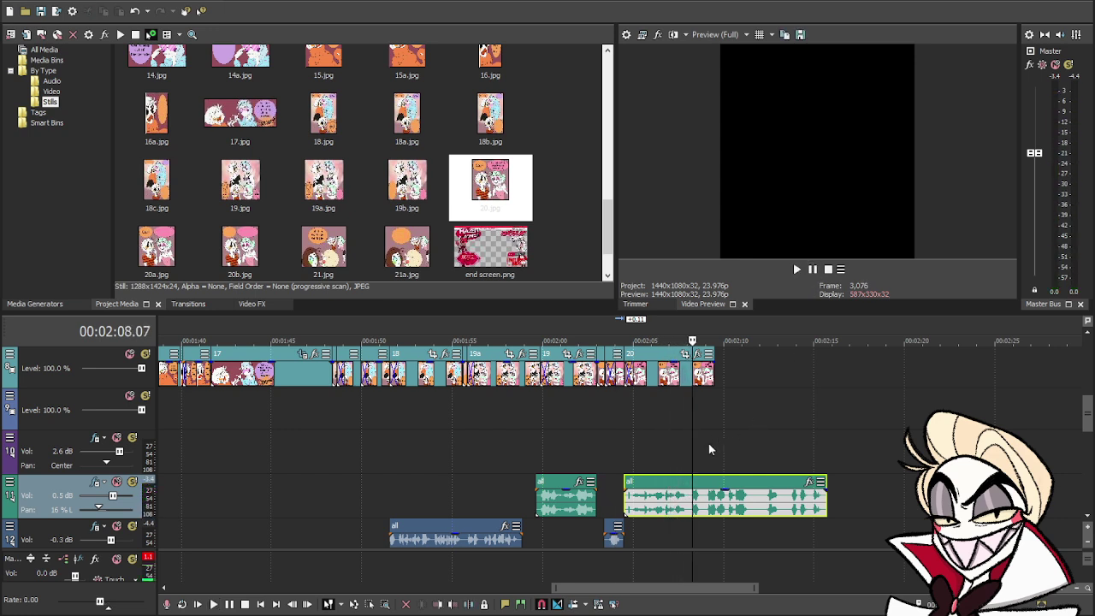
click(689, 485)
key(s)
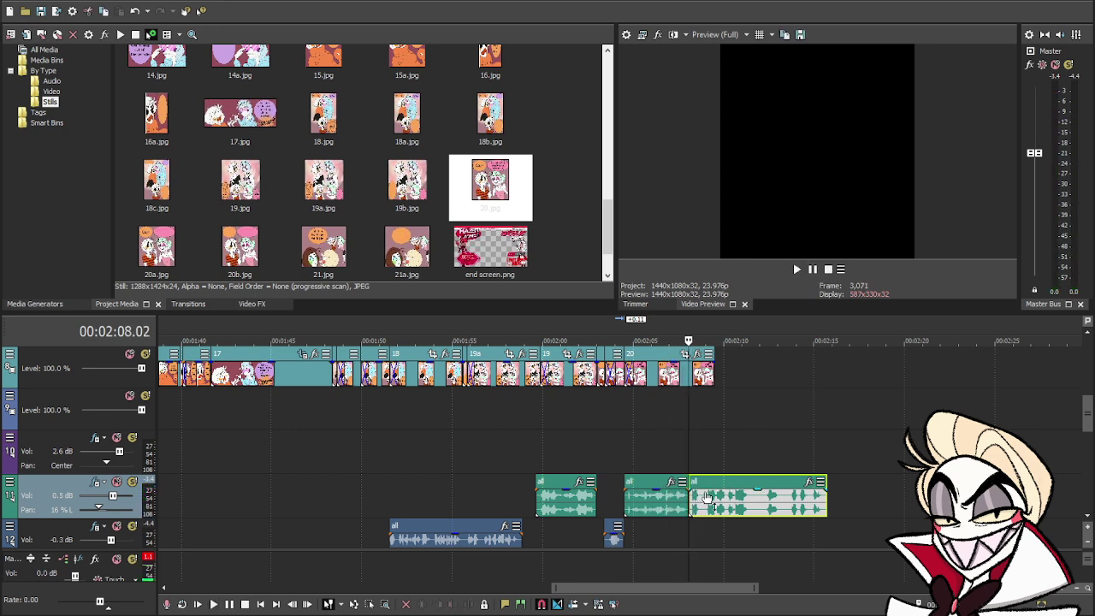
- Move the split-off remainder from track 11 to track 12 and shorten still 20 to end at 00:02:08.02
drag(708, 499, 706, 539)
click(712, 370)
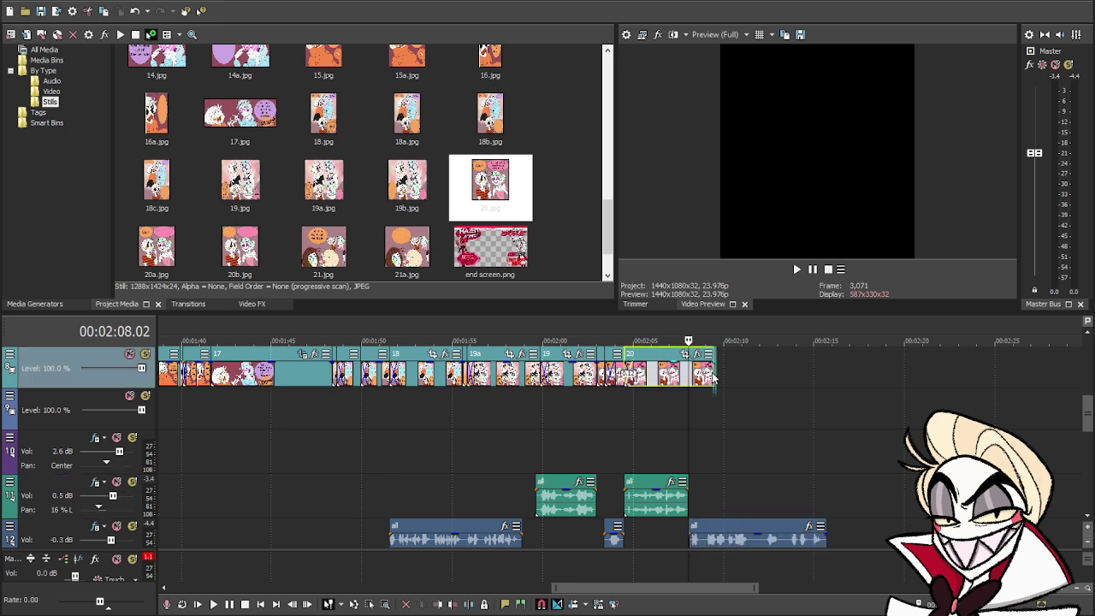
drag(713, 369, 689, 374)
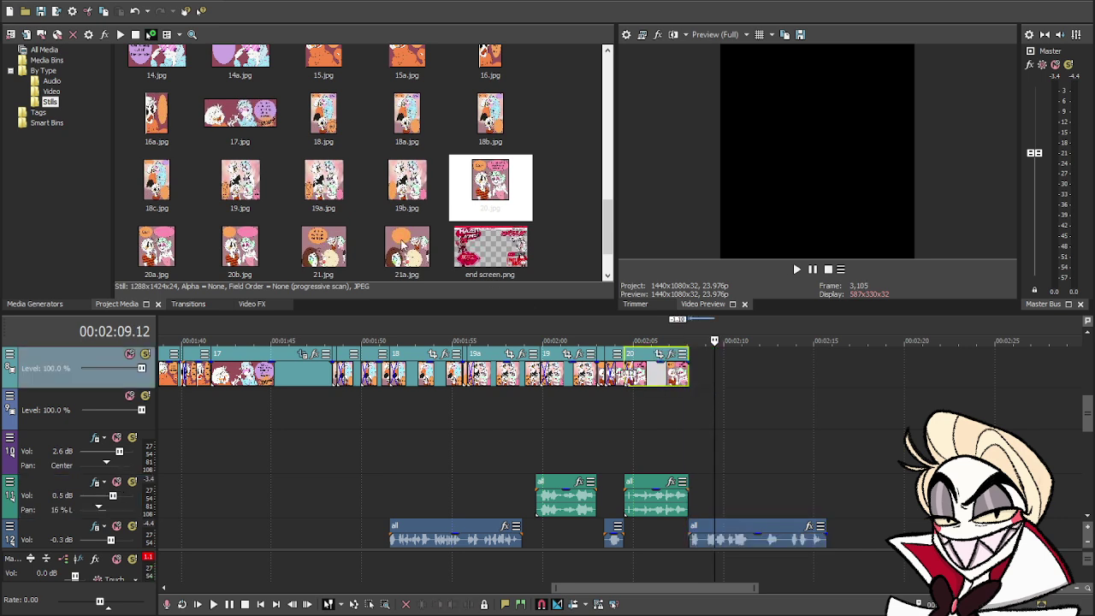
- Add still 21 to track 8 after still 20, crossfading with it, and play from the overlap
click(574, 231)
scroll(574, 230, down, 1)
drag(407, 184, 703, 385)
click(695, 382)
drag(323, 181, 693, 378)
click(687, 399)
key(space)
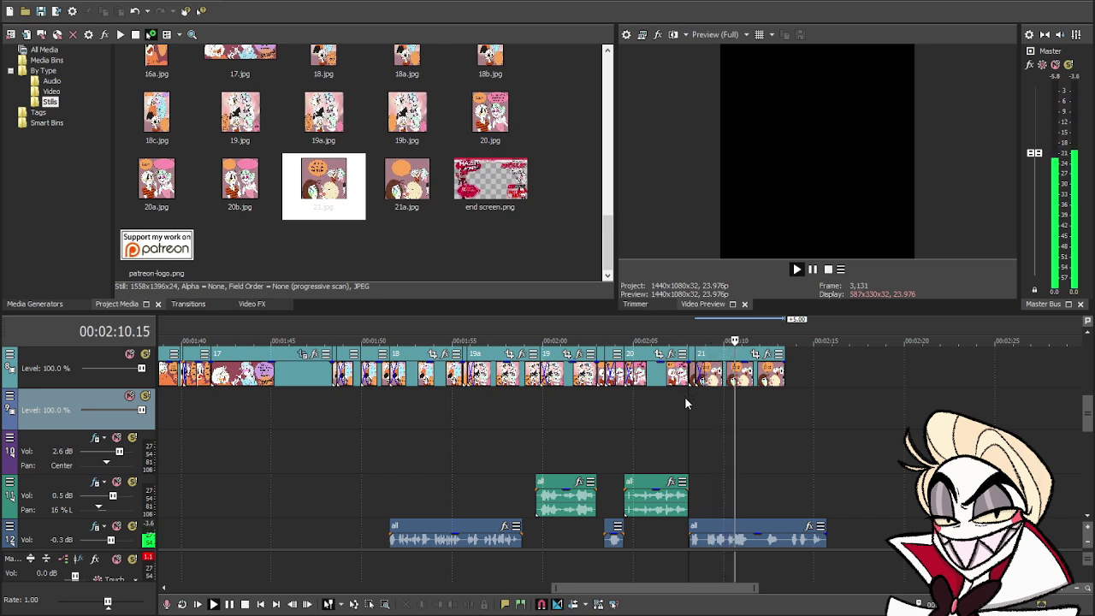
- Split the last track 12 clip at 00:02:11.14 and 00:02:13.10, move the middle piece to track 10 from about 00:02:10.16, and play it
click(754, 530)
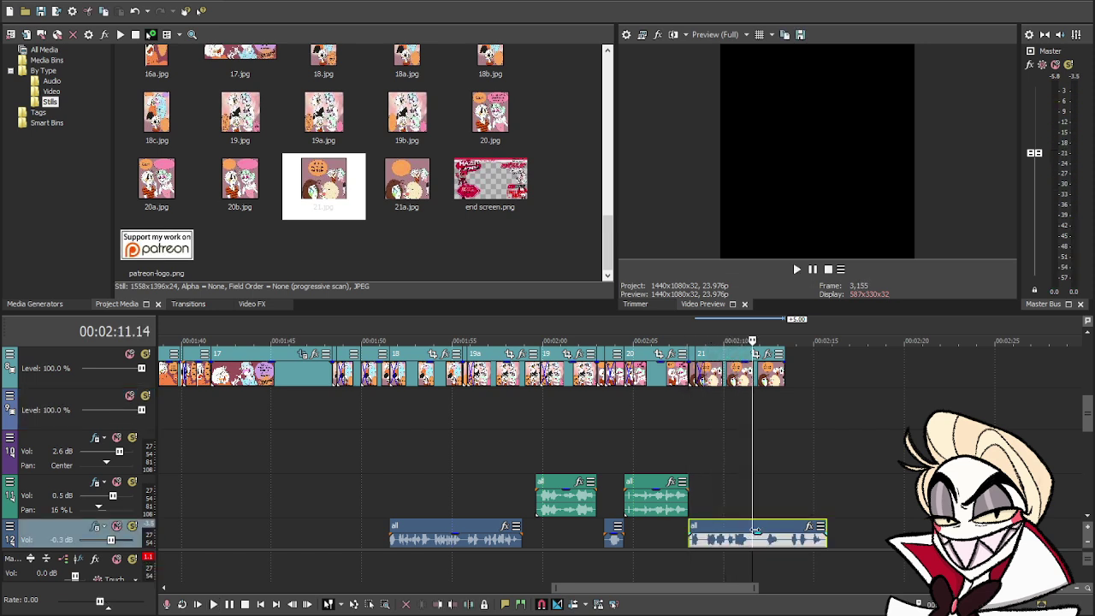
key(s)
click(786, 542)
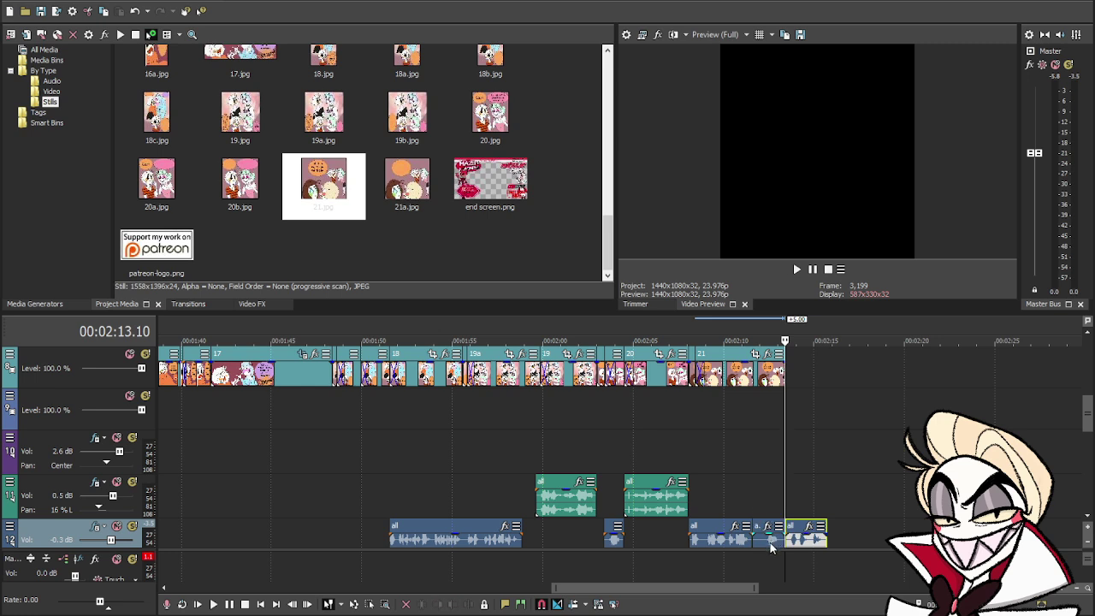
key(s)
drag(752, 463, 744, 459)
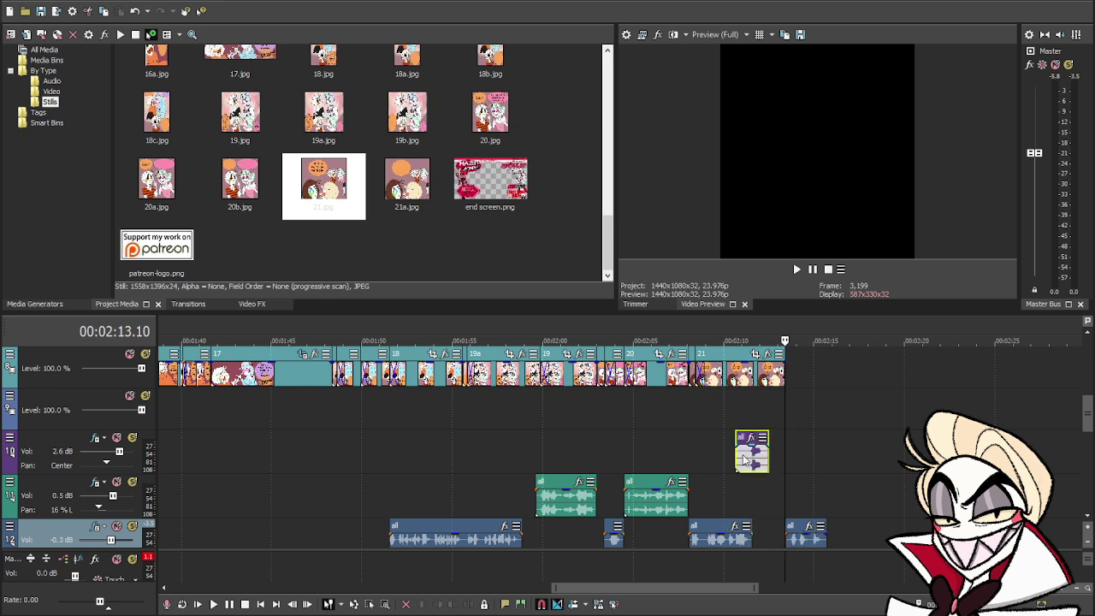
click(736, 458)
key(space)
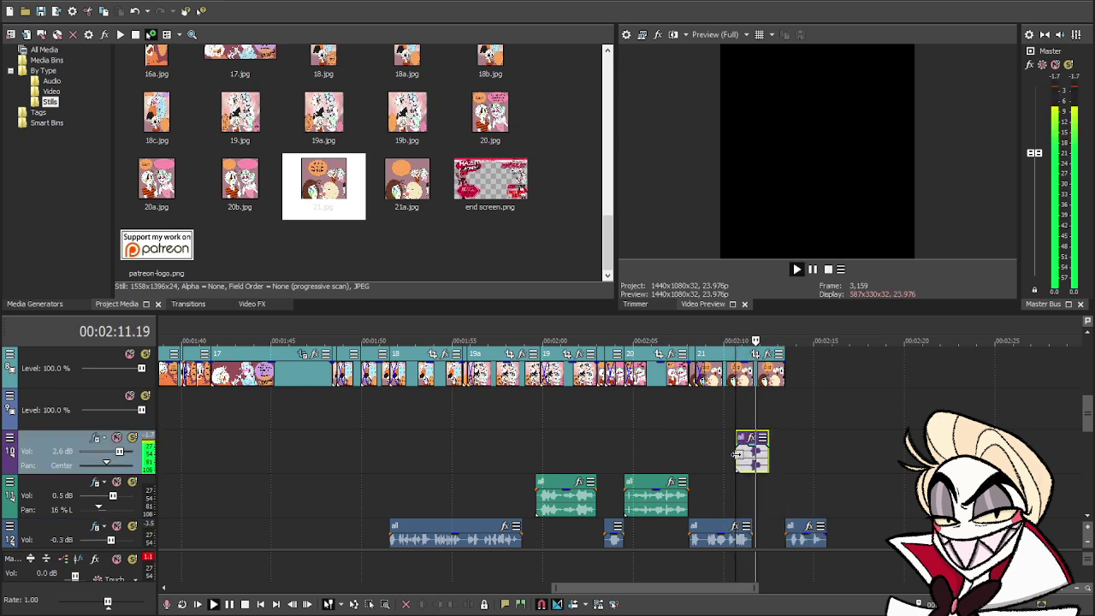
key(space)
- Move the last track 12 piece to track 11 from about 00:02:11.14 and extend still 21 to about 00:02:15.20 with a fade-out
drag(796, 525, 770, 510)
key(space)
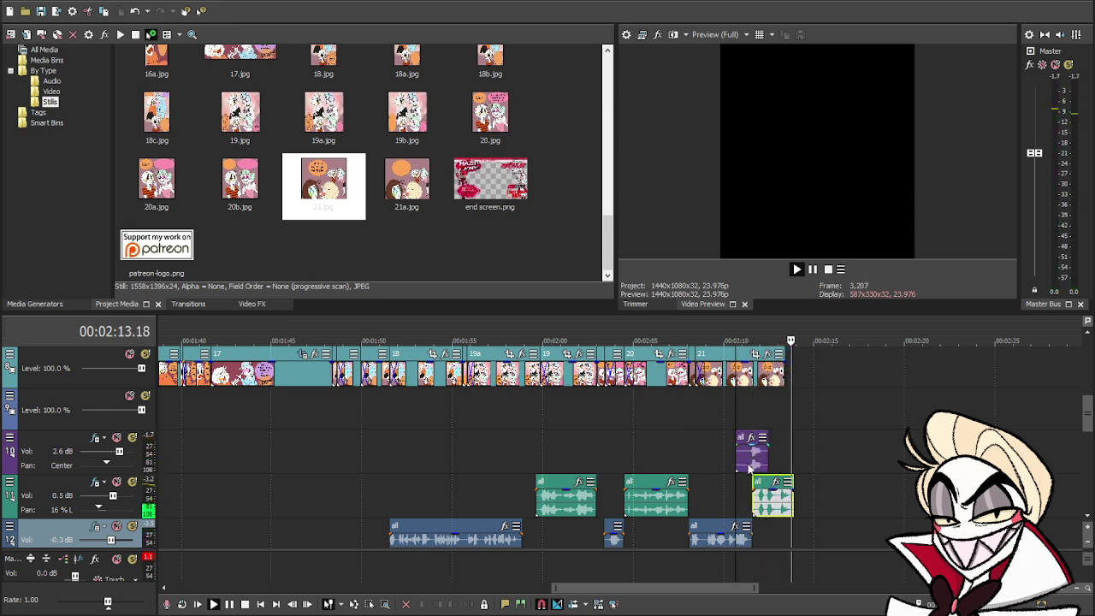
key(space)
click(785, 380)
mouse_move(786, 380)
mouse_down()
mouse_move(830, 373)
mouse_move(796, 373)
mouse_up()
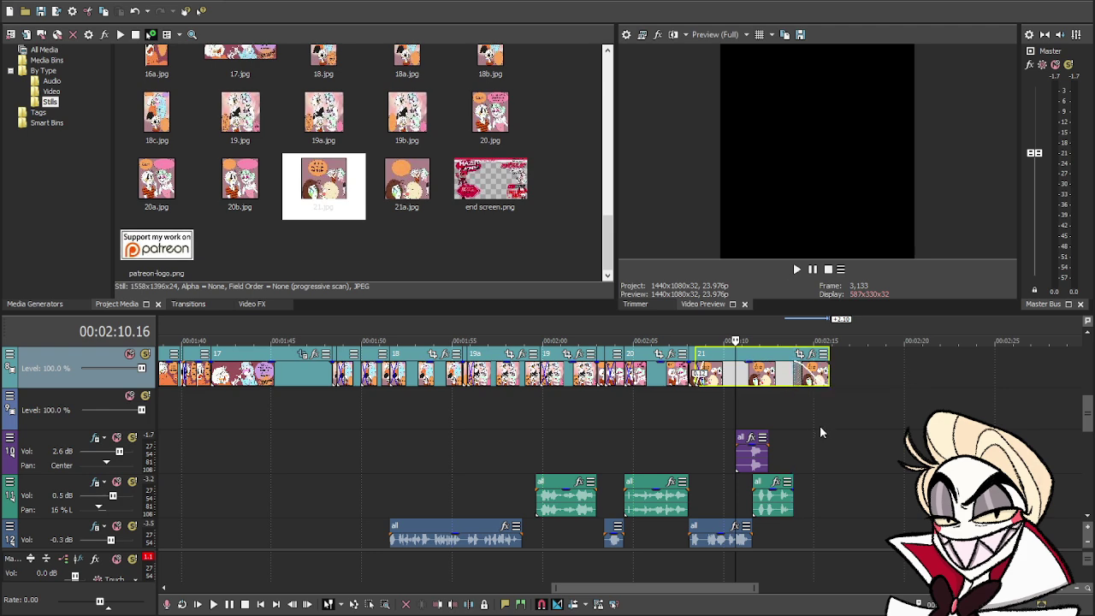
- Move the end-credit clips on tracks 8 and 9 with the Another Day L1 music to begin at the end of still 21
scroll(820, 426, down, 4)
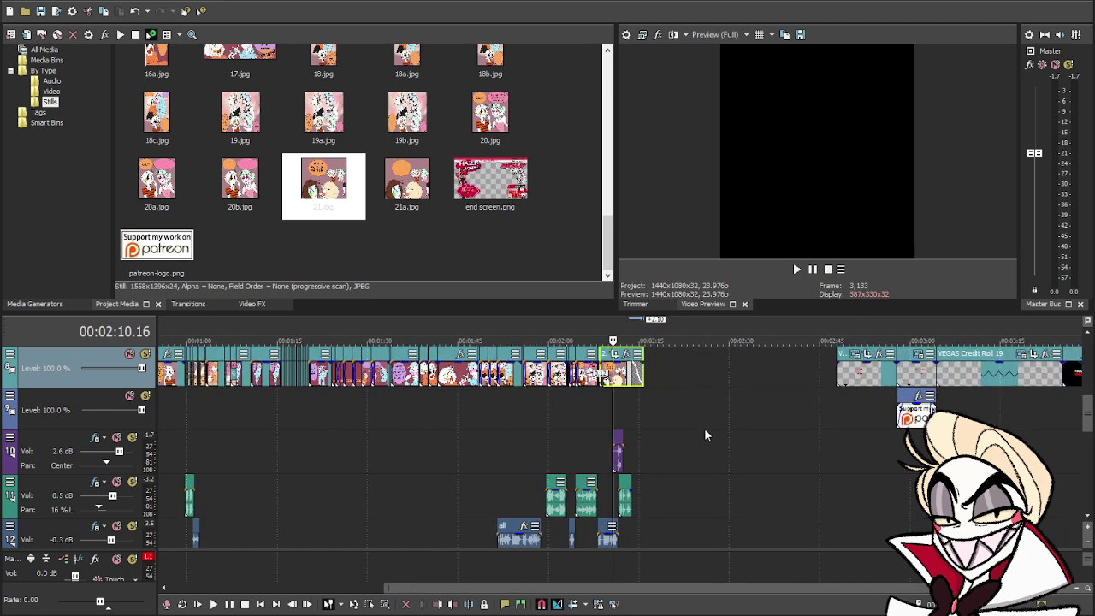
scroll(703, 428, down, 4)
scroll(697, 426, up, 5)
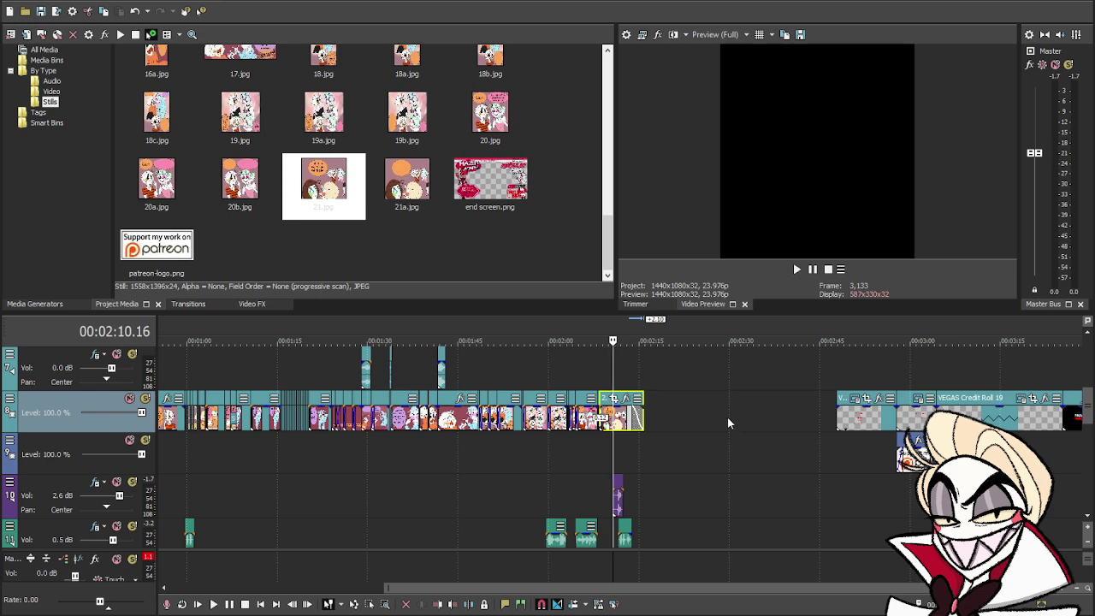
scroll(727, 416, up, 1)
scroll(840, 428, up, 4)
click(855, 518)
scroll(856, 479, down, 2)
scroll(770, 445, down, 3)
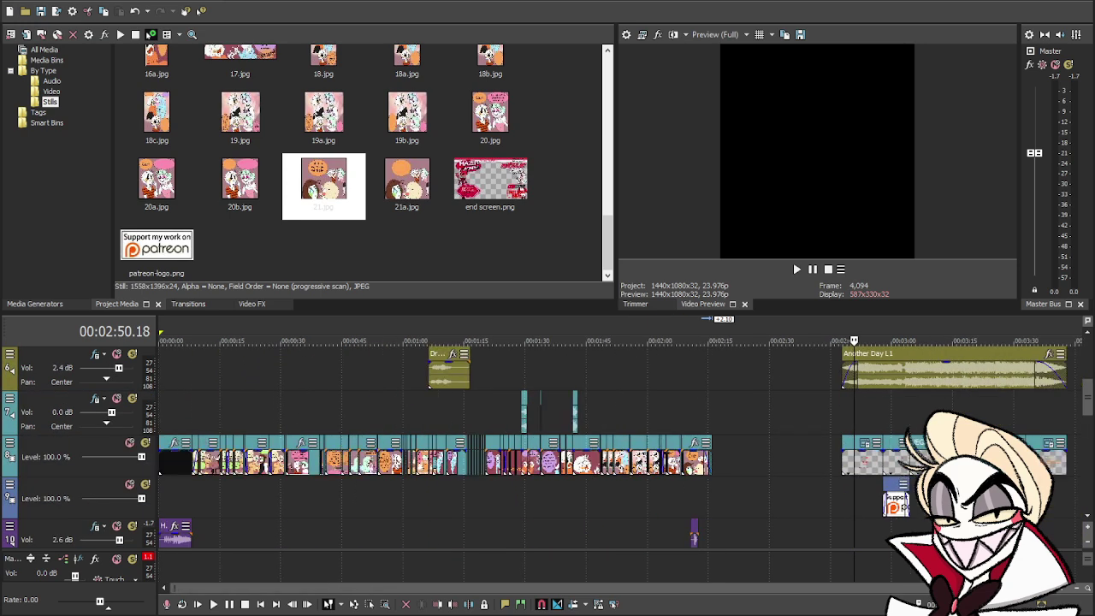
click(1061, 468)
ctrl+click(898, 482)
drag(893, 467, 763, 473)
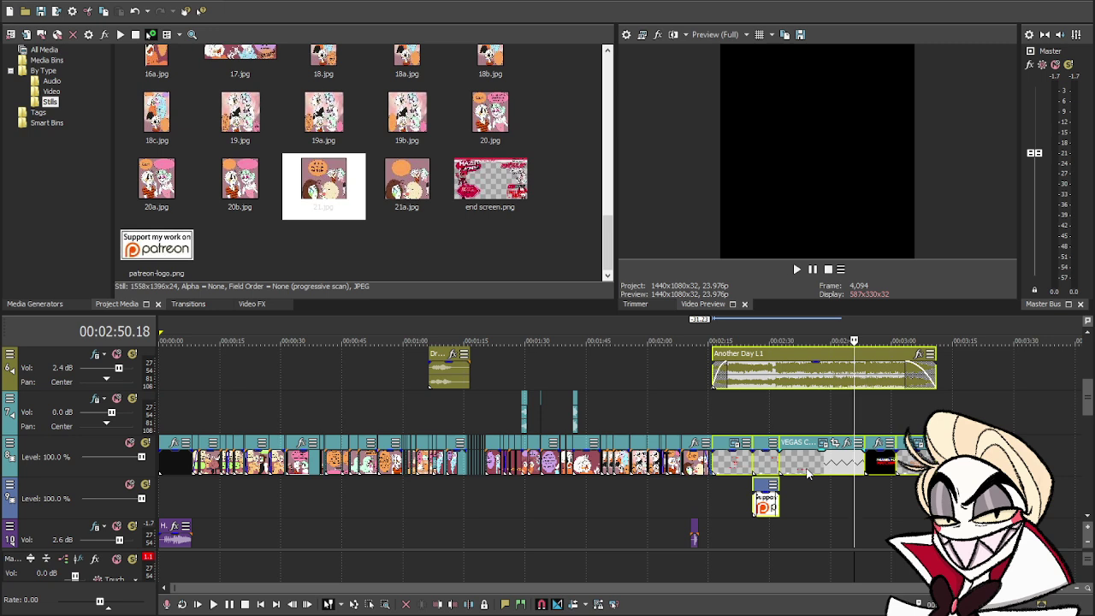
- Import Brain_Trust.mp3 into the project's audio media
click(537, 225)
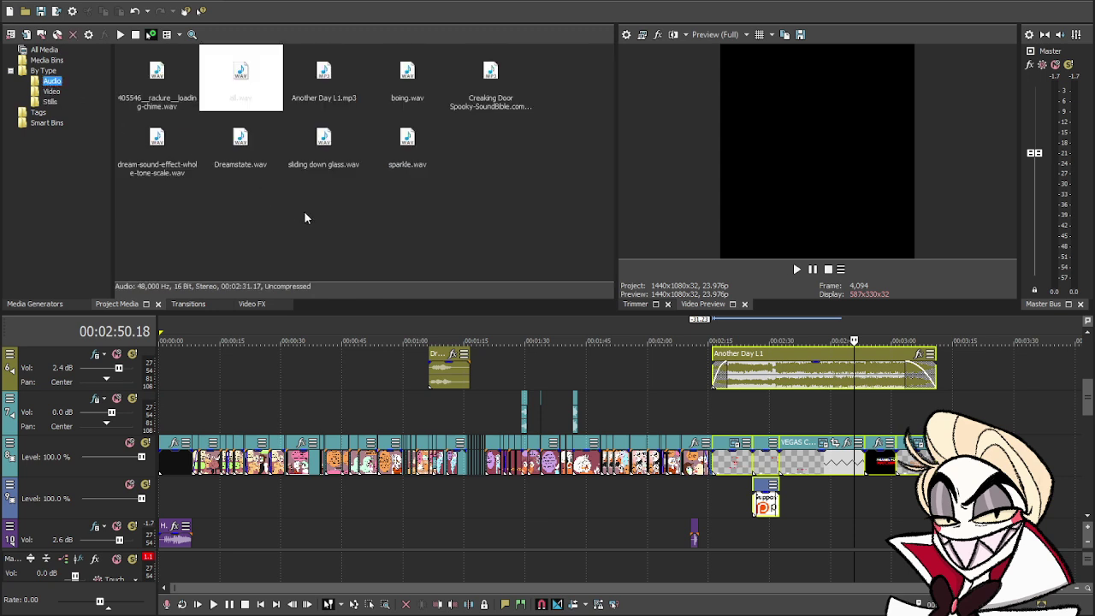
click(191, 412)
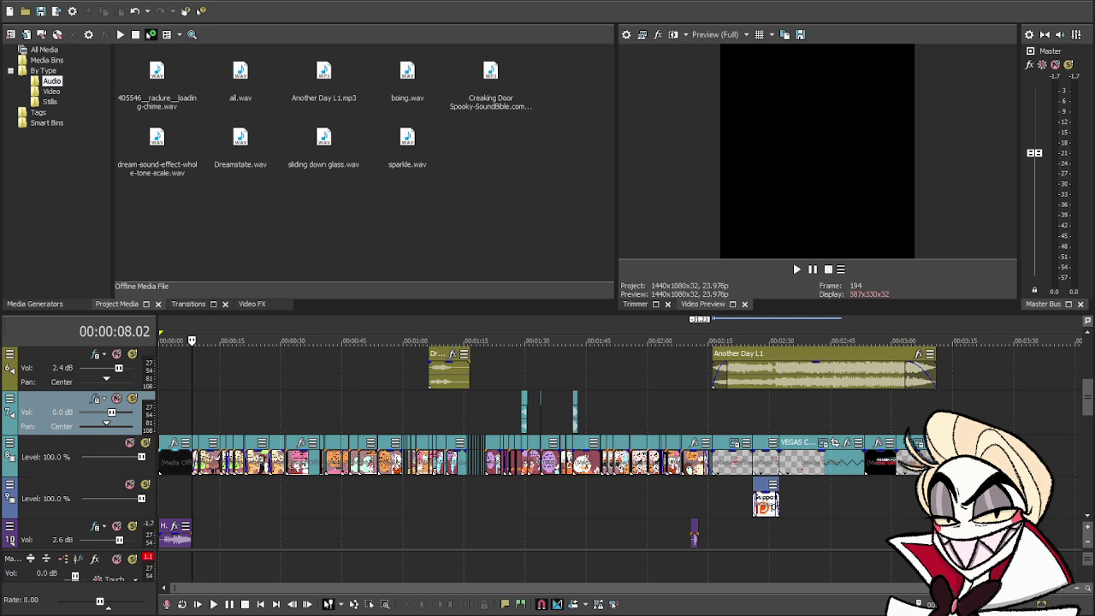
click(215, 416)
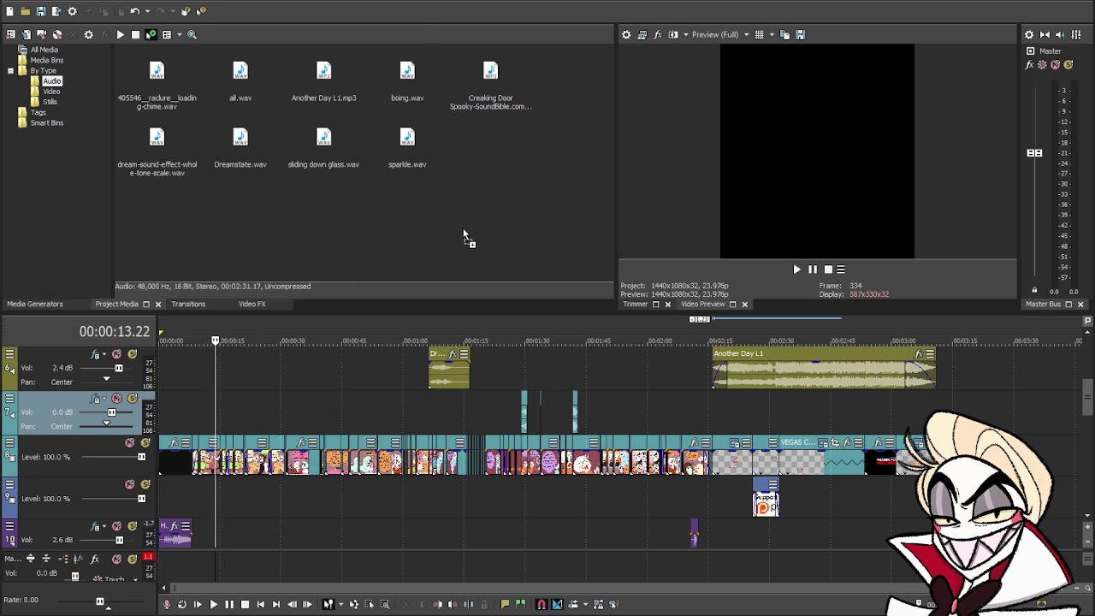
drag(467, 239, 463, 224)
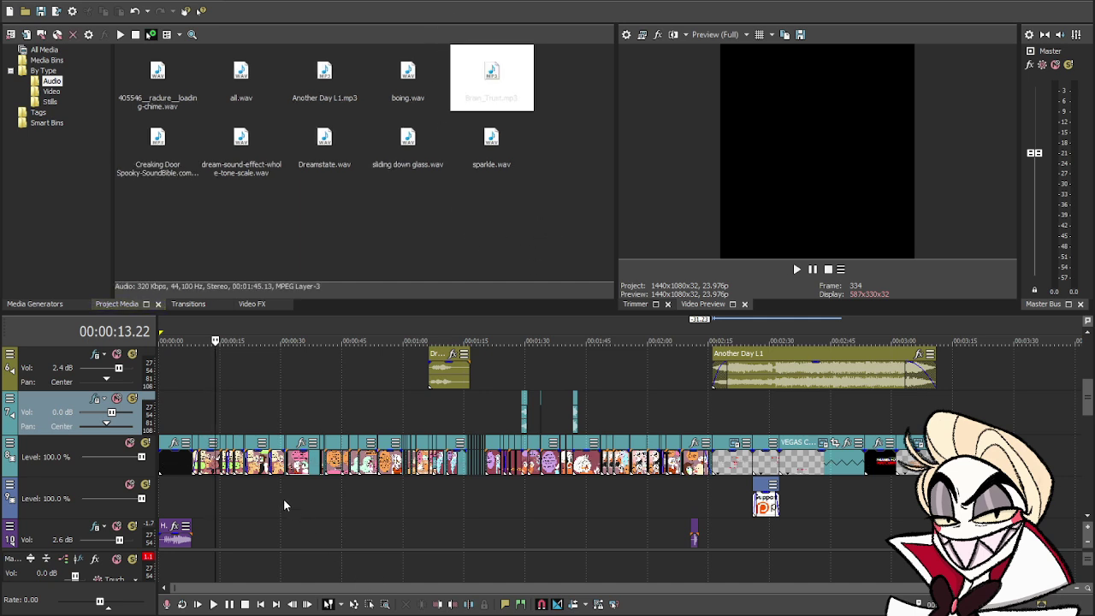
- Move track 19 up to position 10 and place Brain_Trust.mp3 on it from about 00:00:08
scroll(281, 496, down, 3)
scroll(277, 501, up, 3)
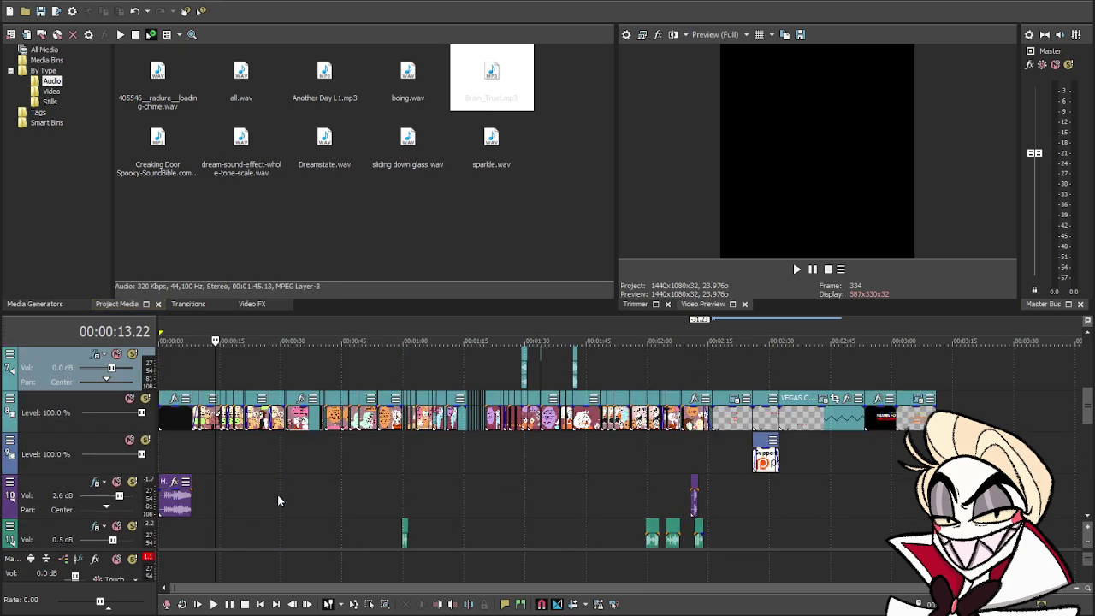
scroll(347, 478, down, 6)
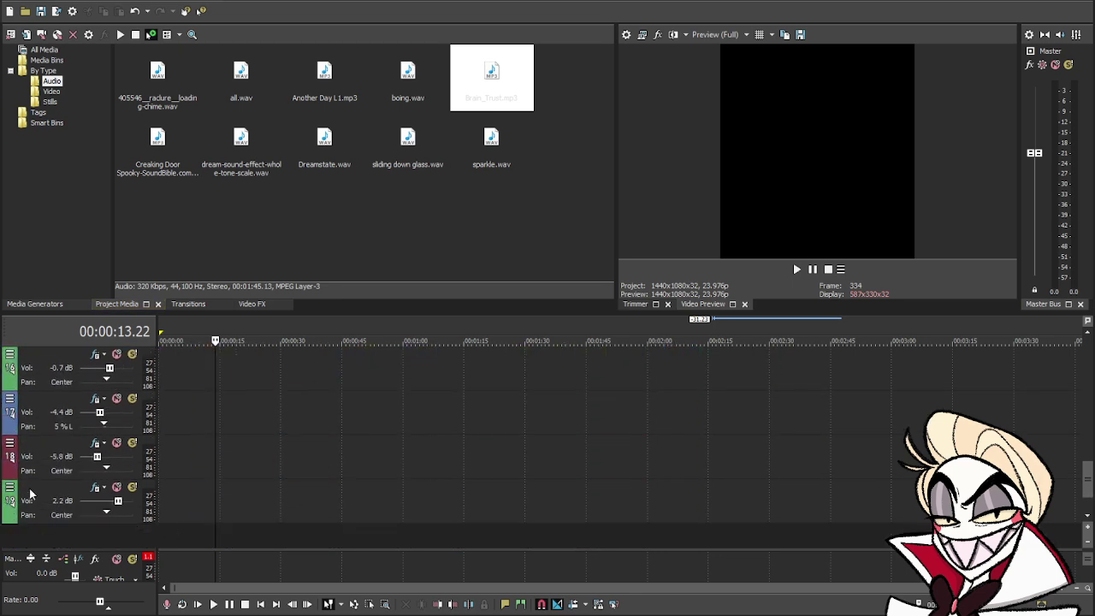
drag(35, 499, 58, 465)
drag(485, 79, 198, 502)
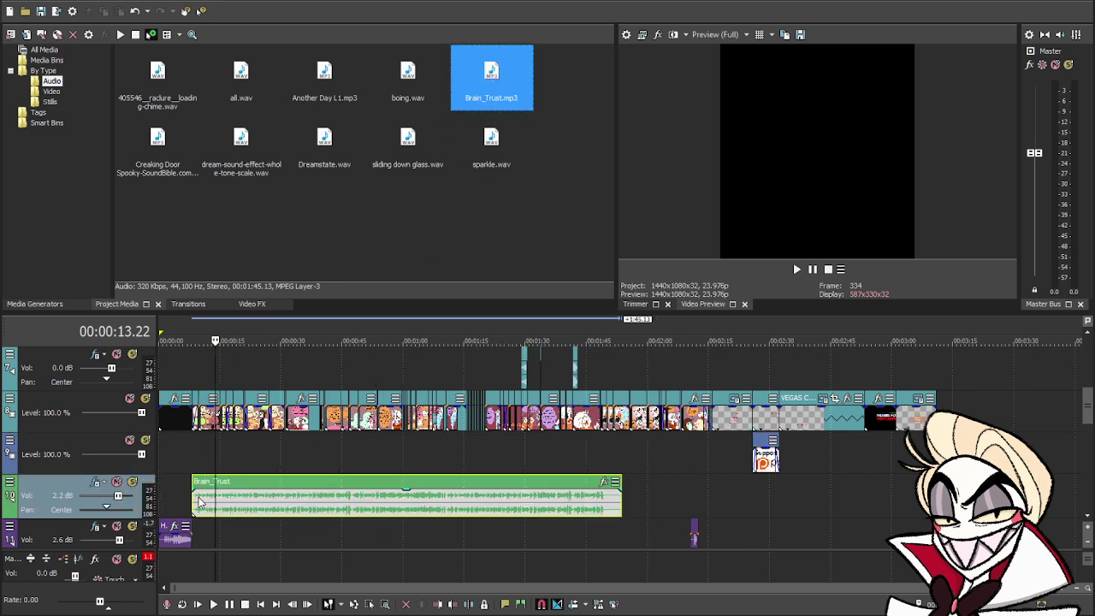
- Lower the Brain_Trust clip's gain and play the music from its start to about 00:01:09.12
click(192, 501)
drag(409, 494, 409, 512)
key(space)
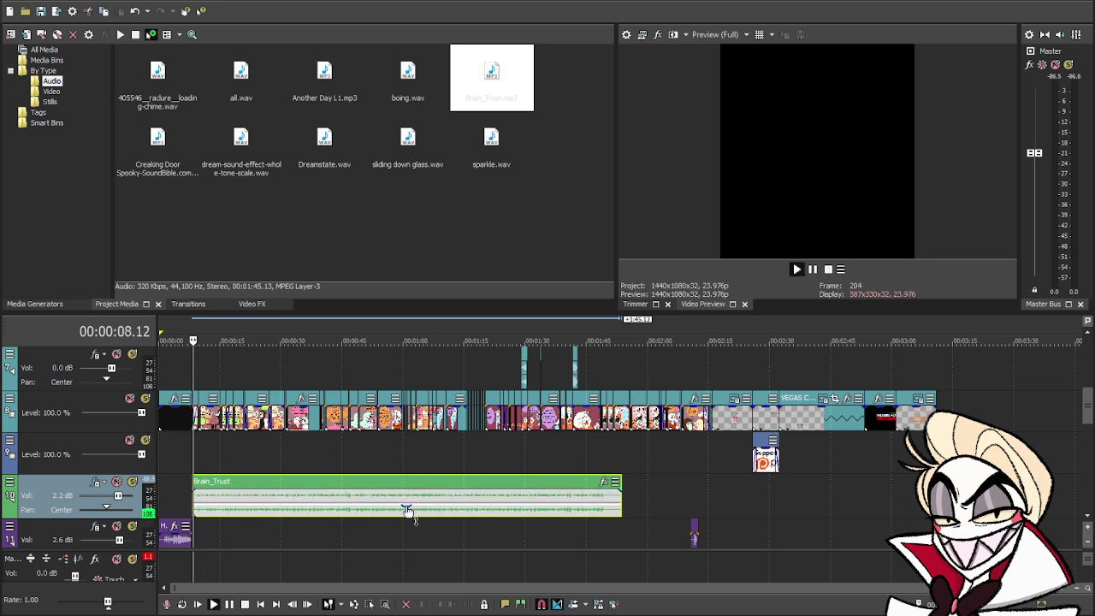
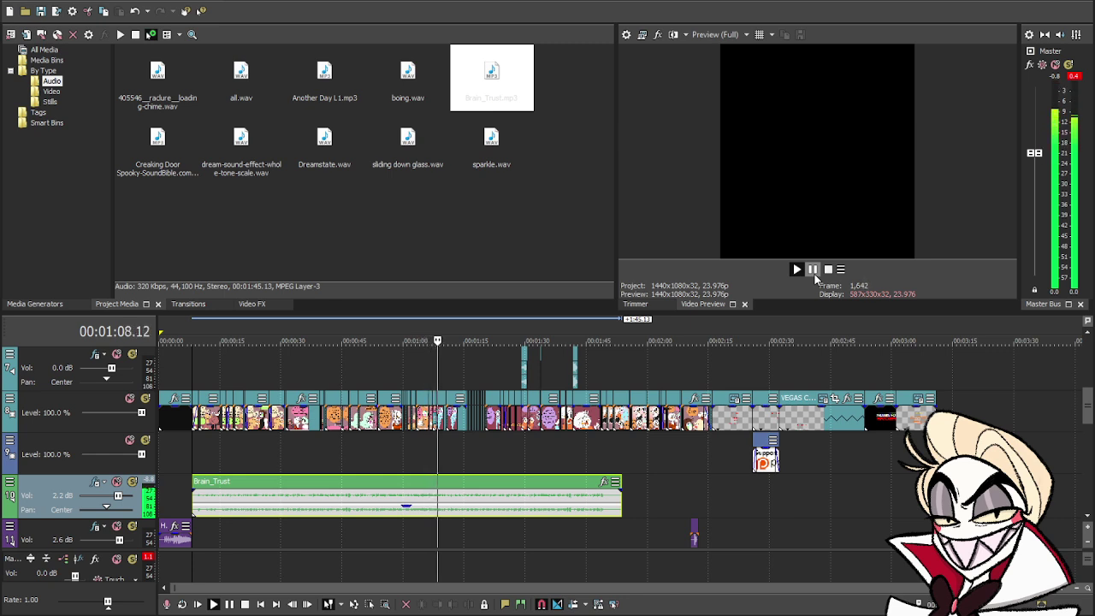
click(813, 271)
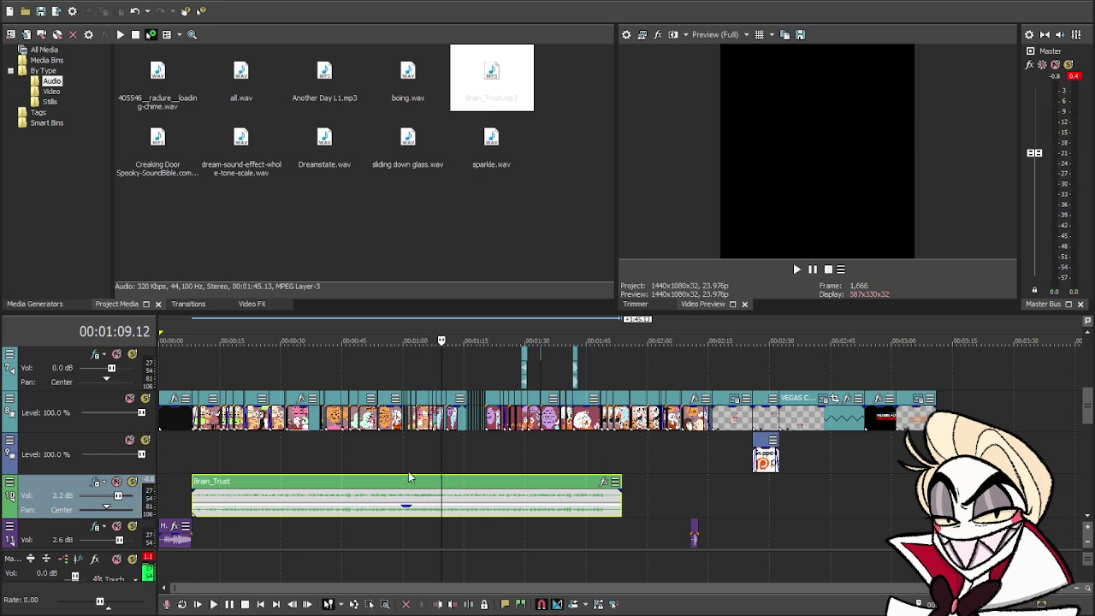
- Split the Brain_Trust music at 00:01:06.12, close to the start of the Dreamstate effect
click(408, 472)
scroll(471, 464, down, 2)
scroll(498, 488, up, 3)
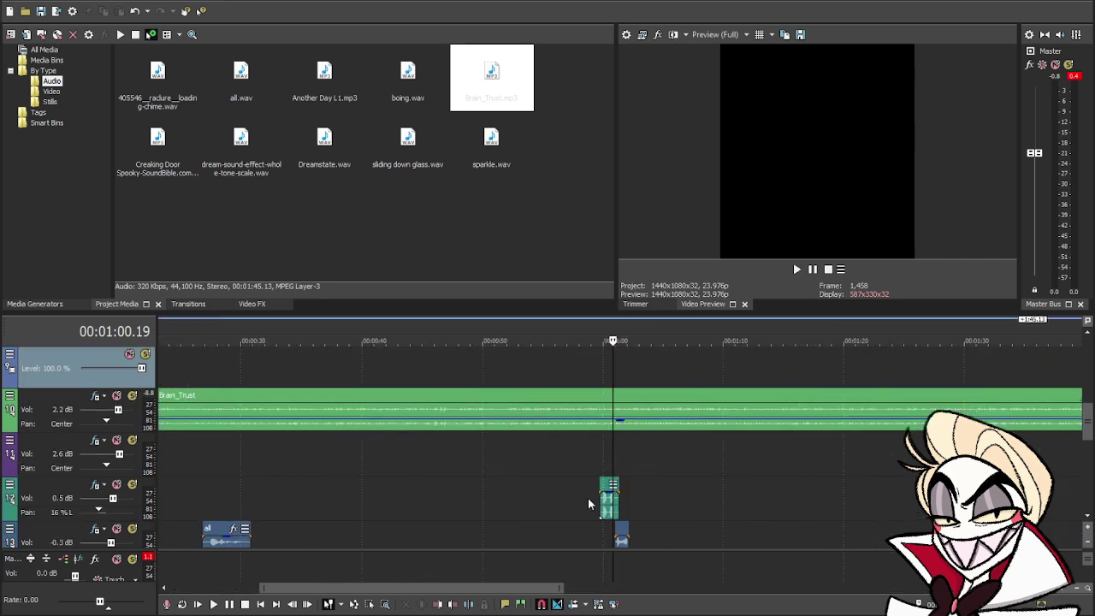
scroll(748, 491, up, 3)
click(679, 389)
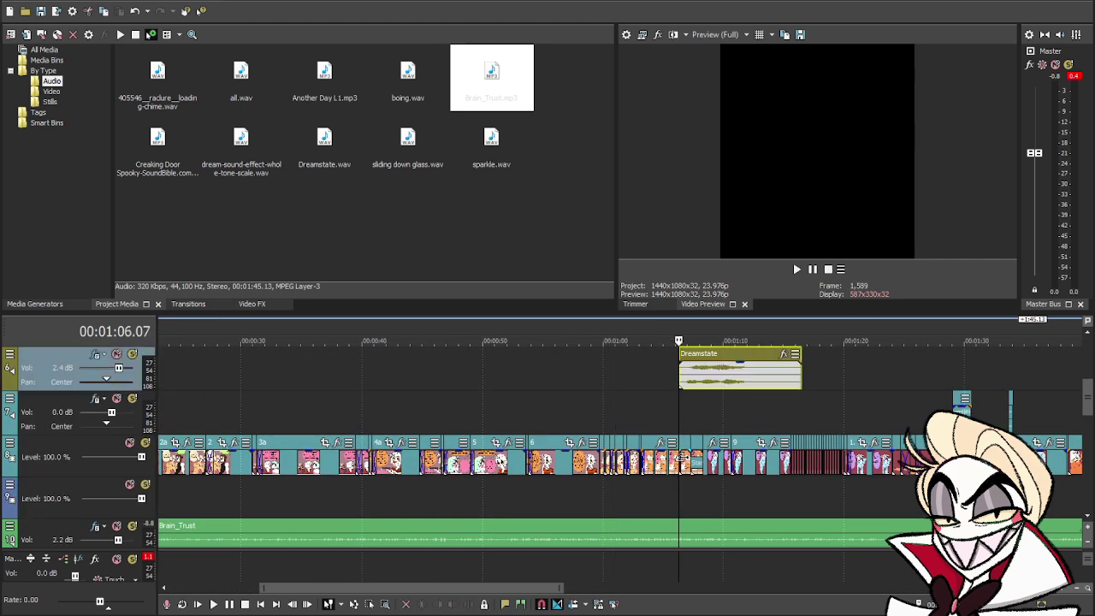
scroll(688, 449, up, 3)
scroll(688, 450, down, 5)
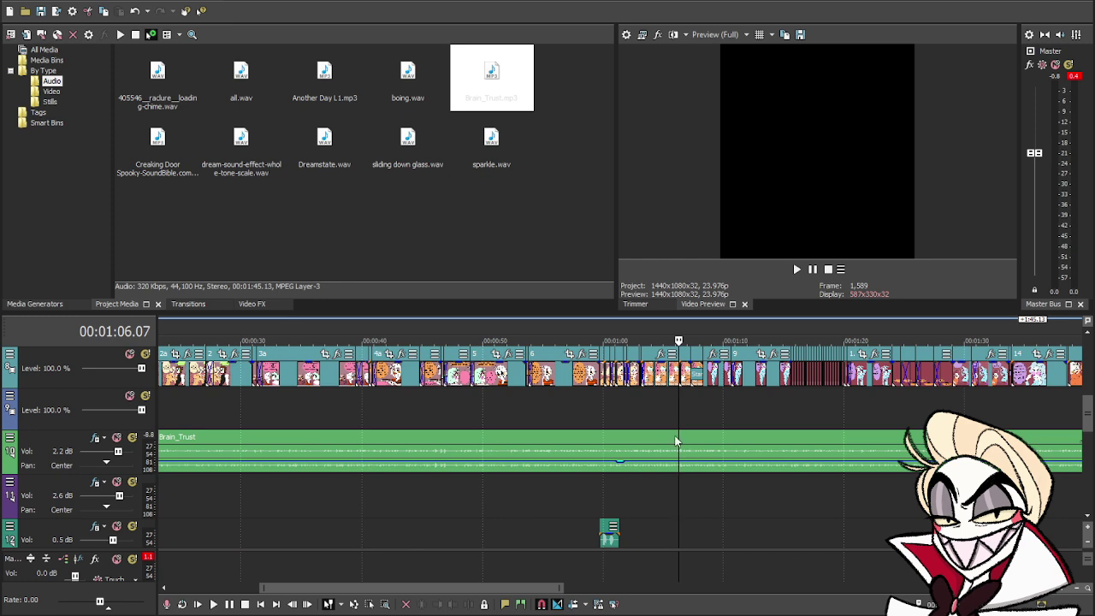
click(681, 437)
key(s)
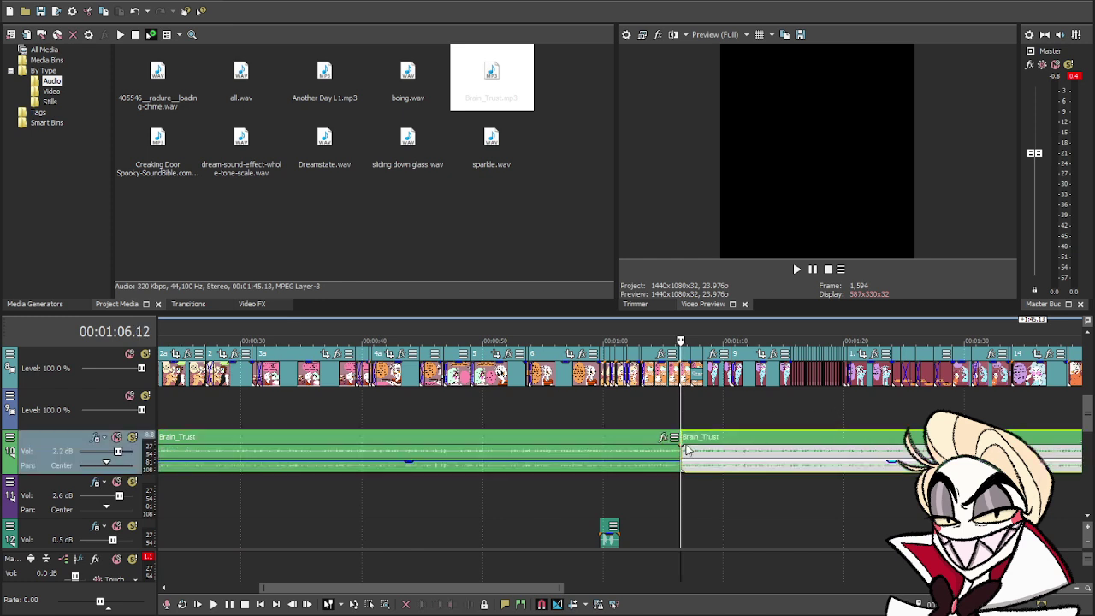
- Fade out the first Brain_Trust part from about 00:01:03 and delete the part after the split
drag(681, 462, 642, 462)
scroll(719, 496, down, 5)
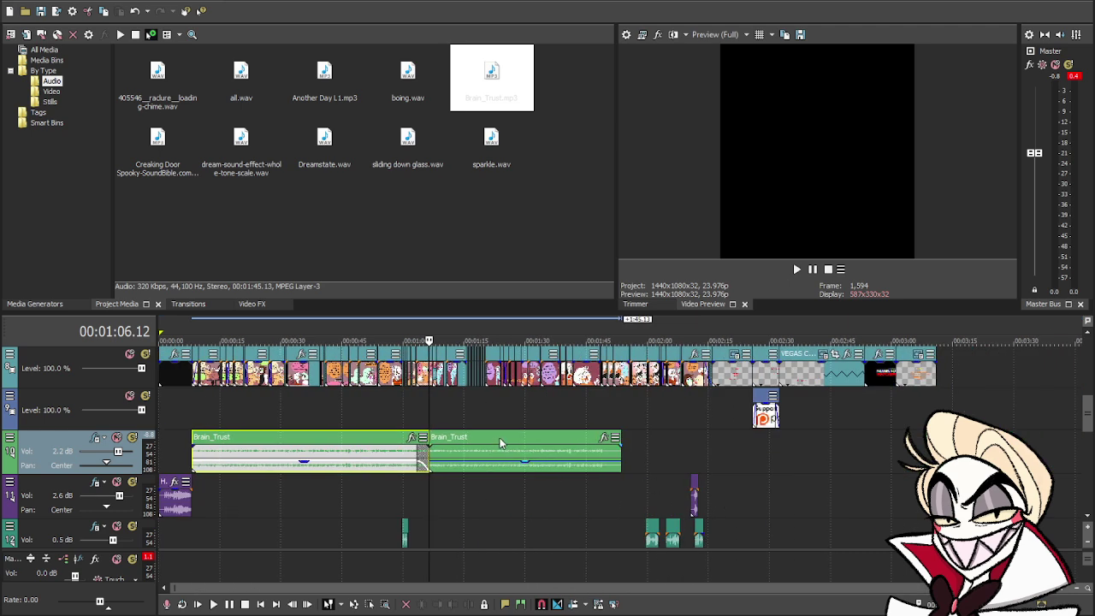
drag(501, 443, 588, 442)
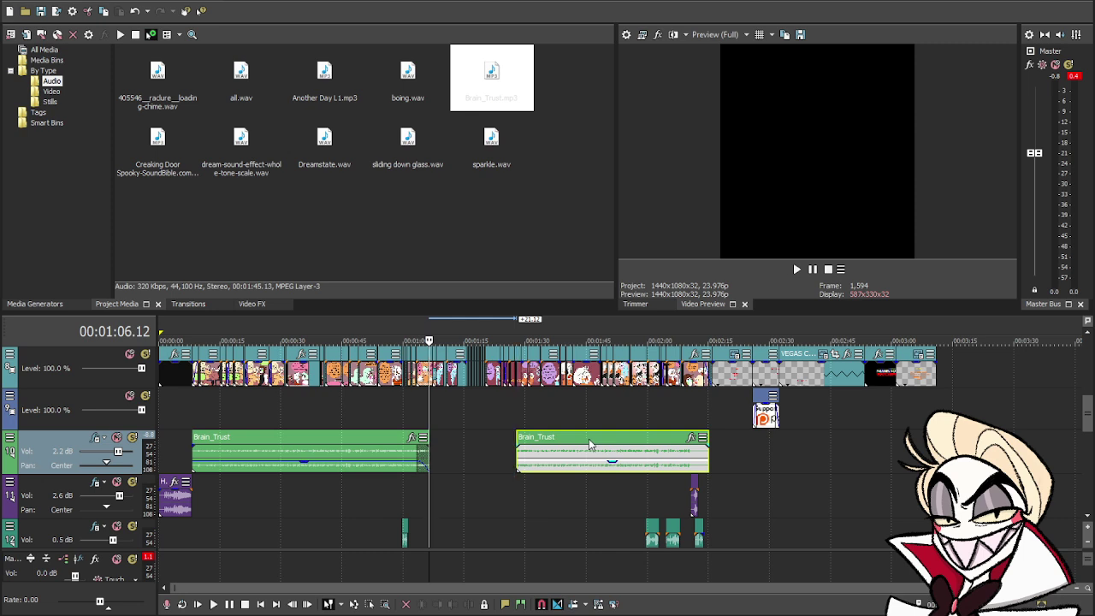
key(Delete)
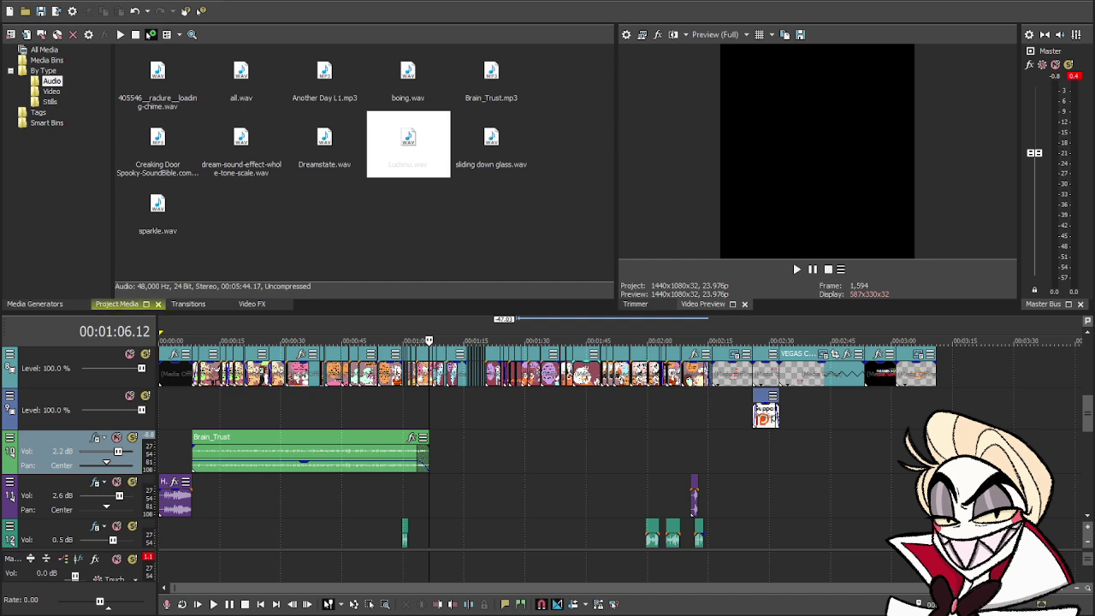
- Add Lucisnu.wav to track 10 after Brain_Trust, trim its beginning so it starts at 00:01:06.12, and lower its gain
drag(407, 142, 451, 463)
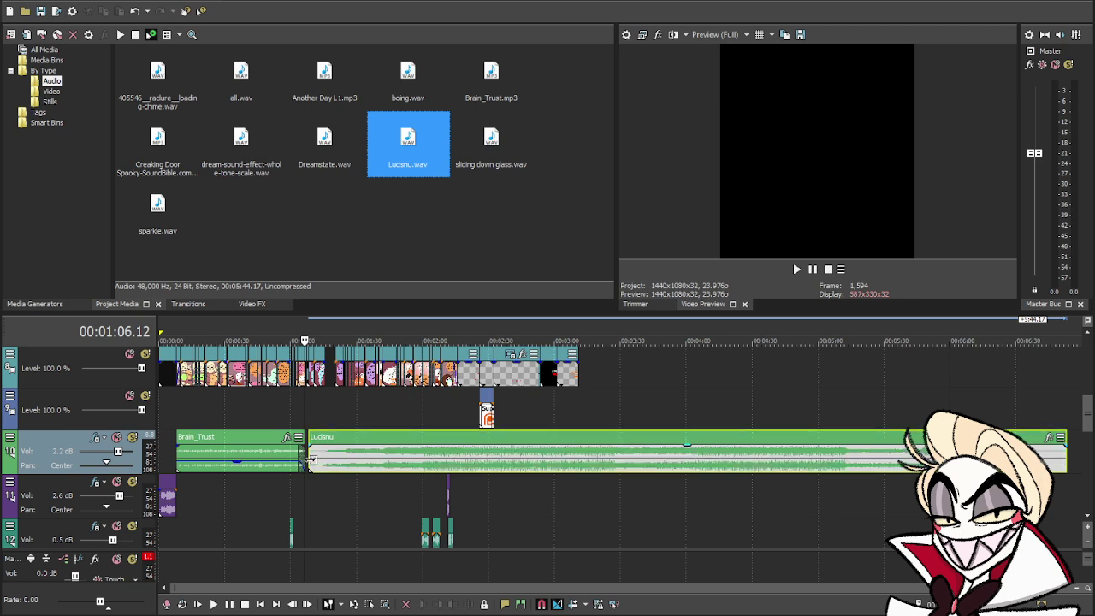
drag(310, 460, 345, 466)
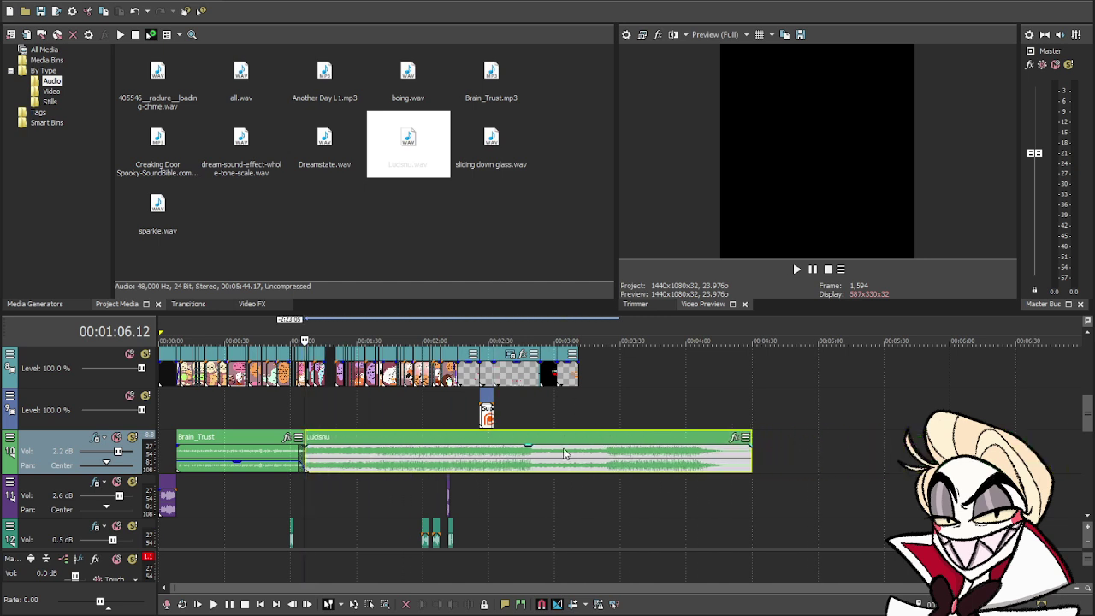
drag(528, 451, 526, 463)
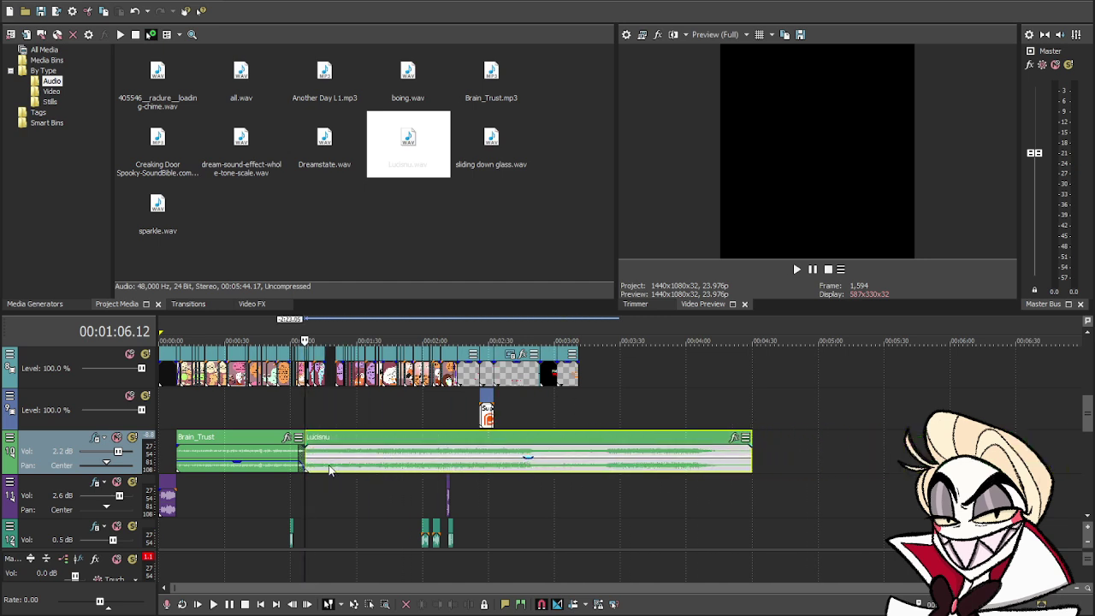
drag(306, 467, 345, 452)
- Shift Lucisnu to start at about 00:01:08, fade it in until about 00:01:13, and play the music transition
scroll(305, 484, up, 3)
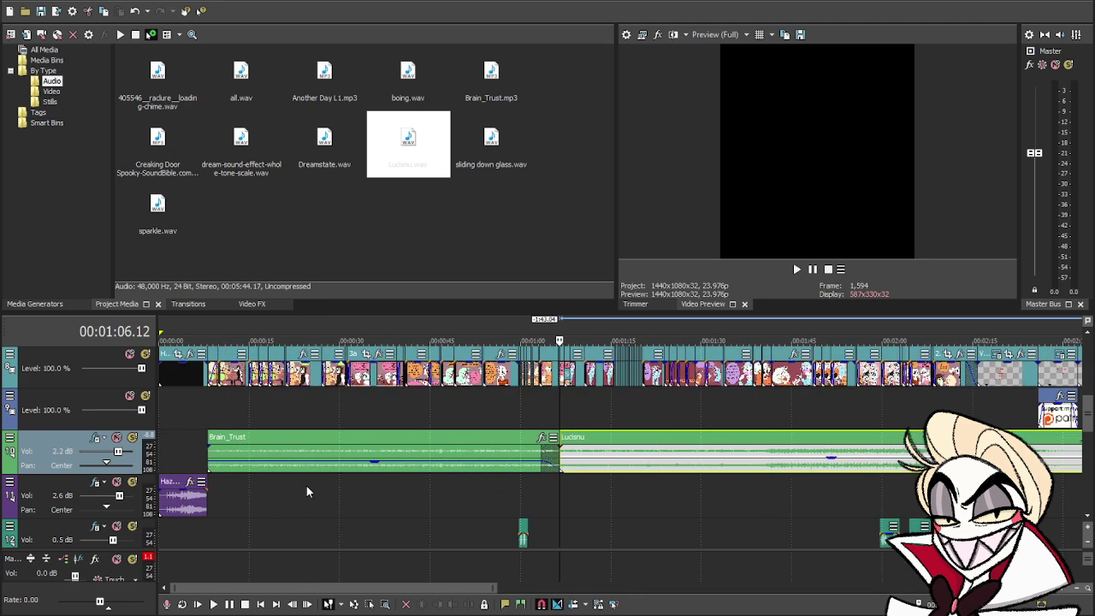
scroll(693, 500, up, 4)
scroll(660, 456, up, 2)
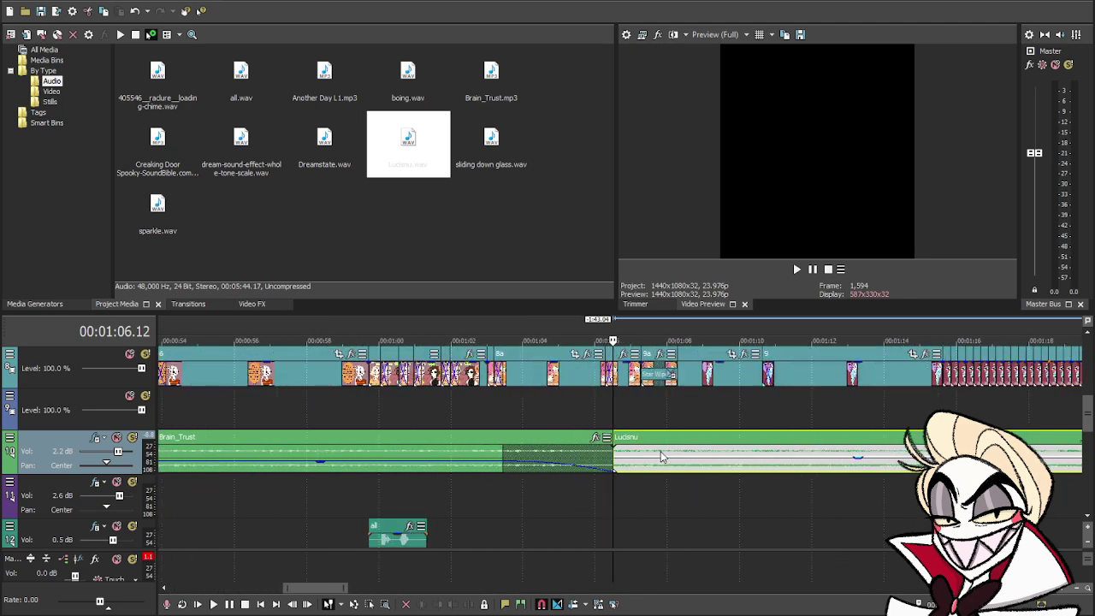
drag(666, 441, 880, 463)
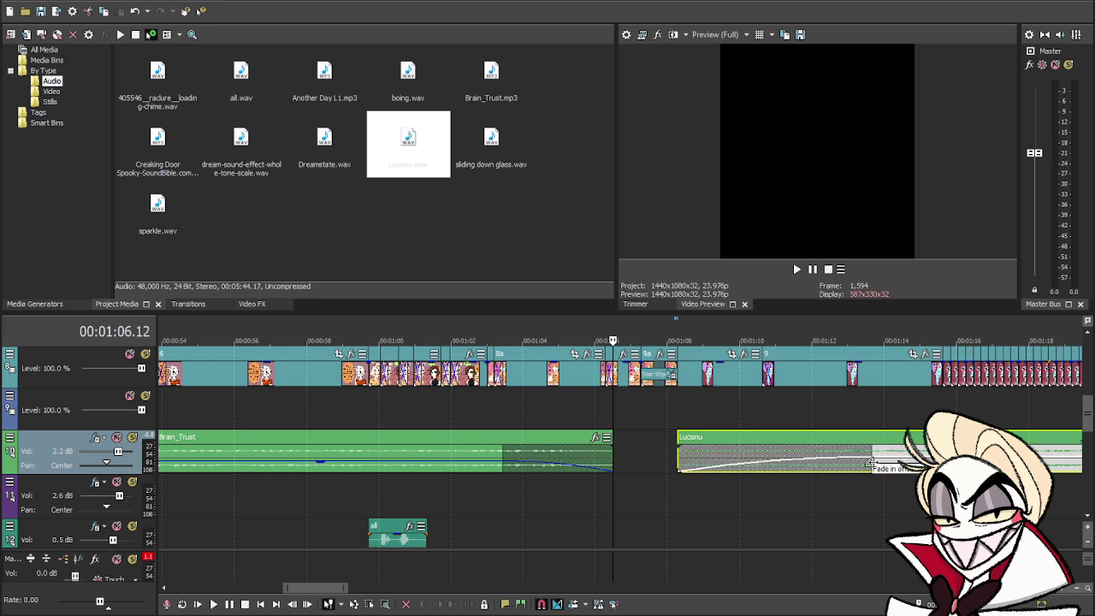
click(477, 411)
key(space)
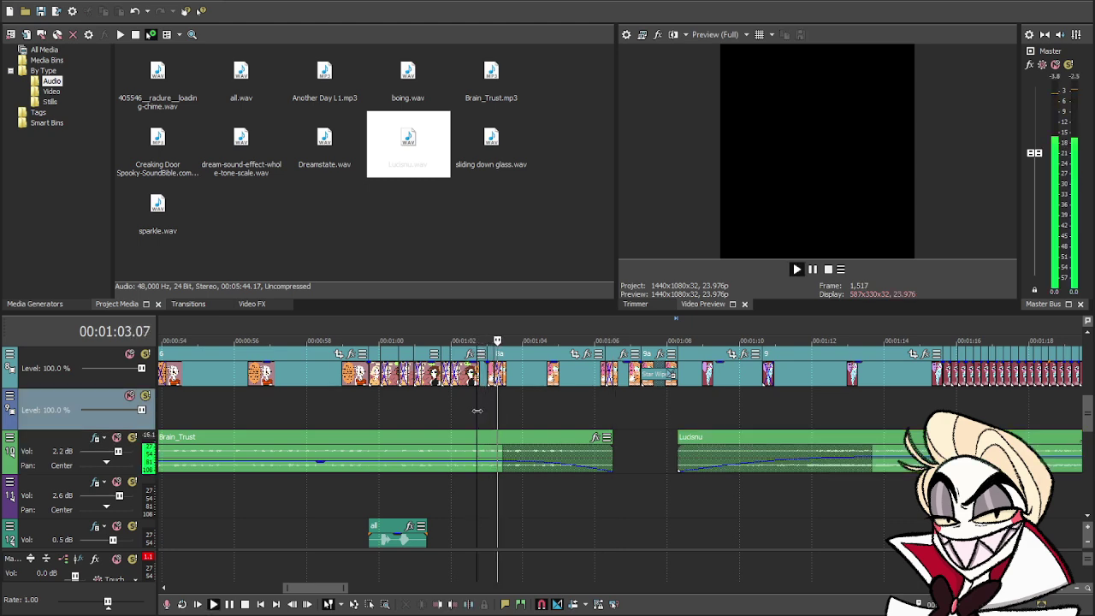
- Lower the gain of the Lucisnu music to about -10.8 dB while playing the mix through to about 00:02:15
scroll(477, 411, down, 3)
scroll(476, 410, down, 2)
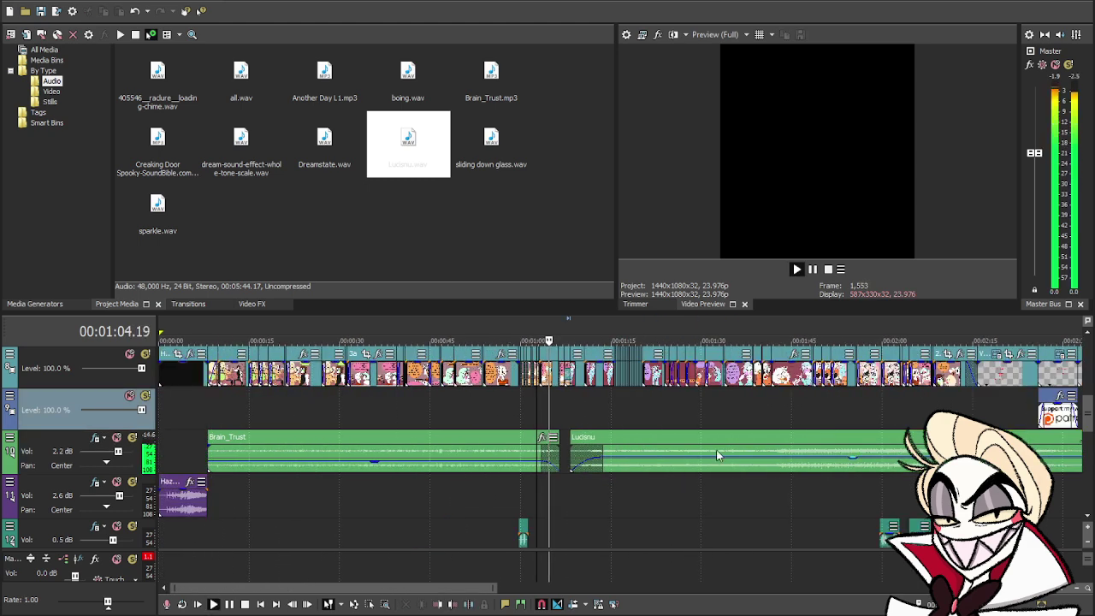
click(853, 464)
drag(853, 465, 856, 468)
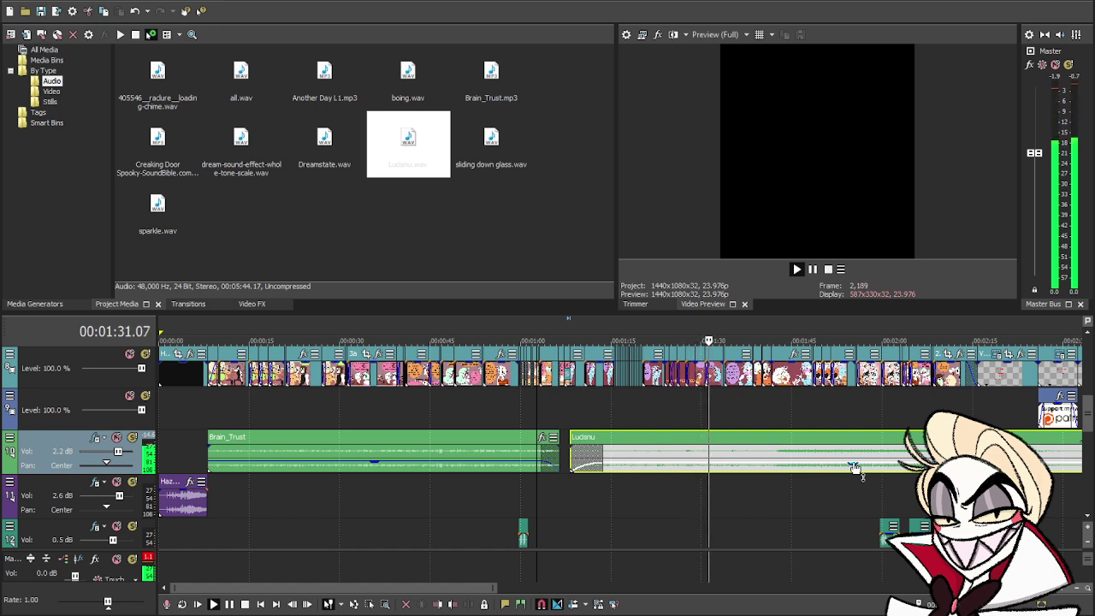
scroll(856, 468, down, 2)
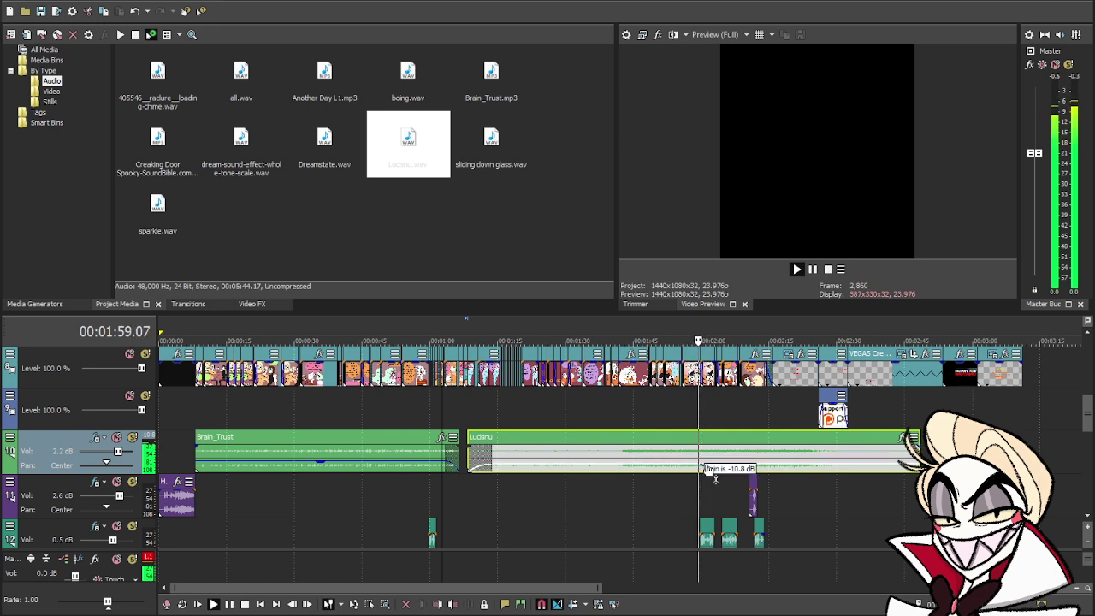
click(813, 271)
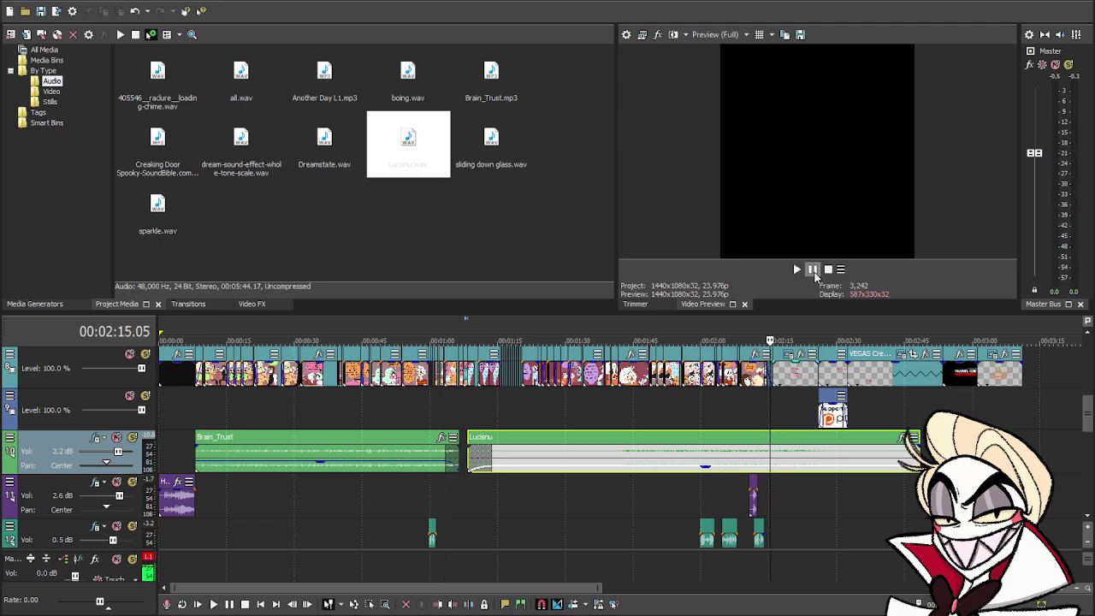
- Delete the Another Day L1 music from track 6 beneath the end screen
scroll(819, 415, up, 1)
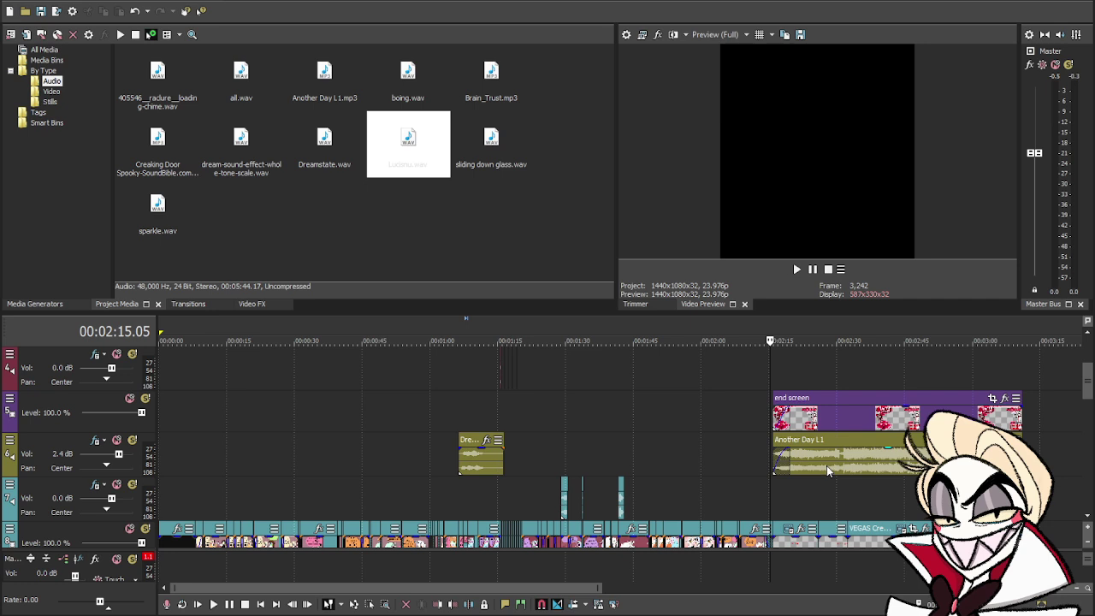
double_click(827, 465)
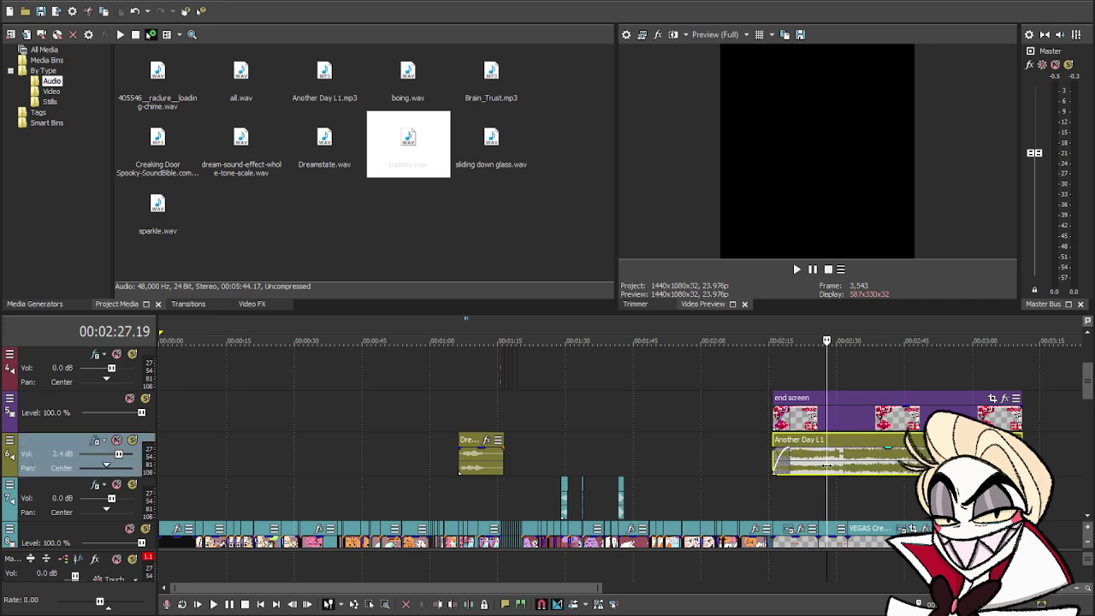
key(Delete)
- Trim the end of the Lucisnu music on track 10 back to 00:01:33.15
scroll(827, 465, down, 4)
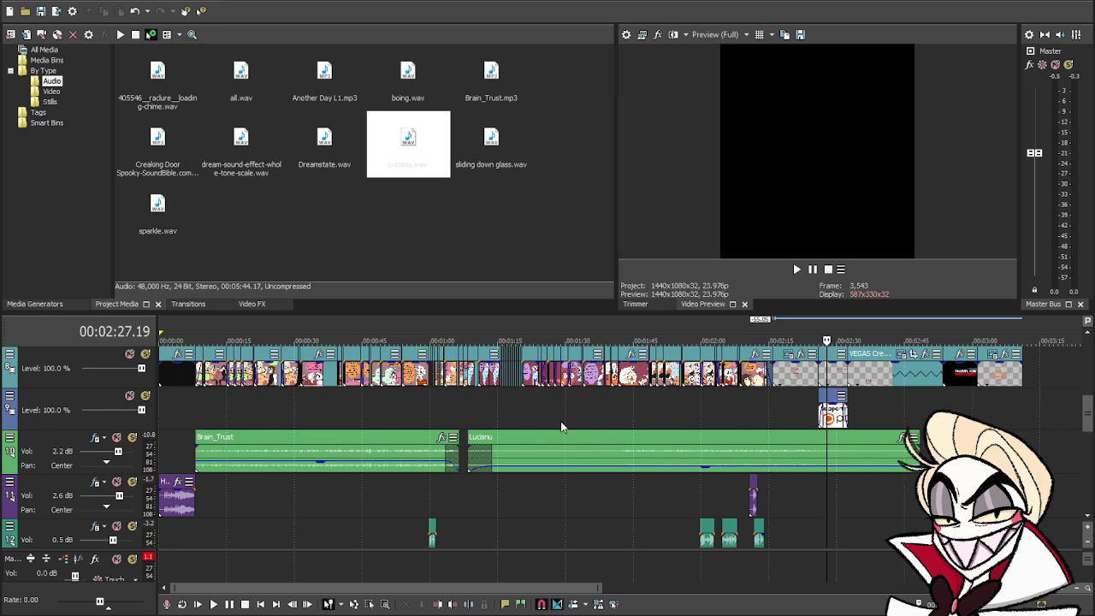
click(586, 412)
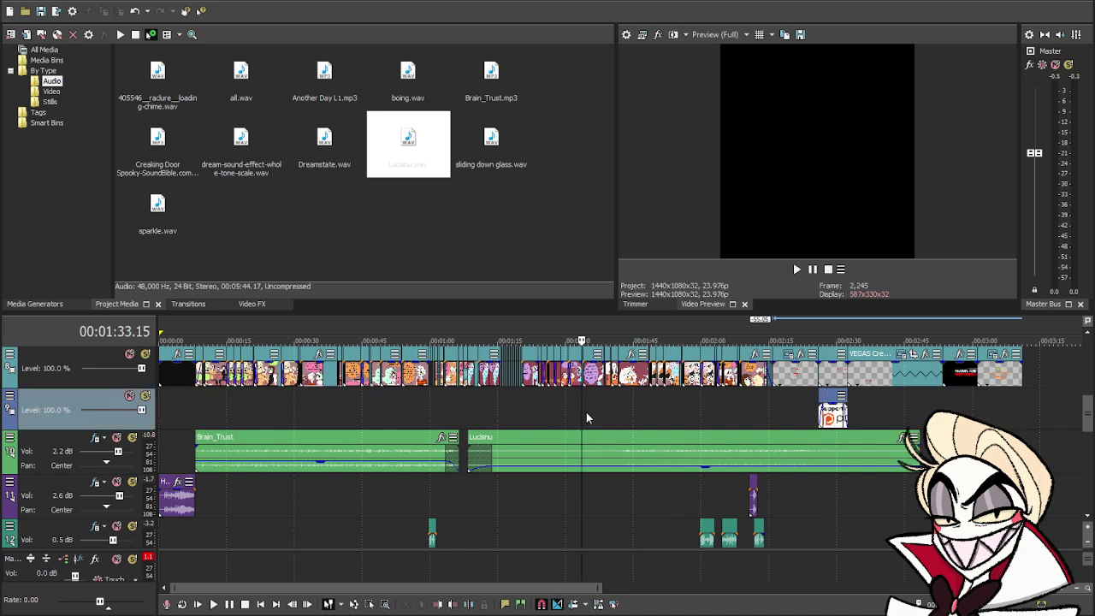
key(space)
key(space)
click(582, 442)
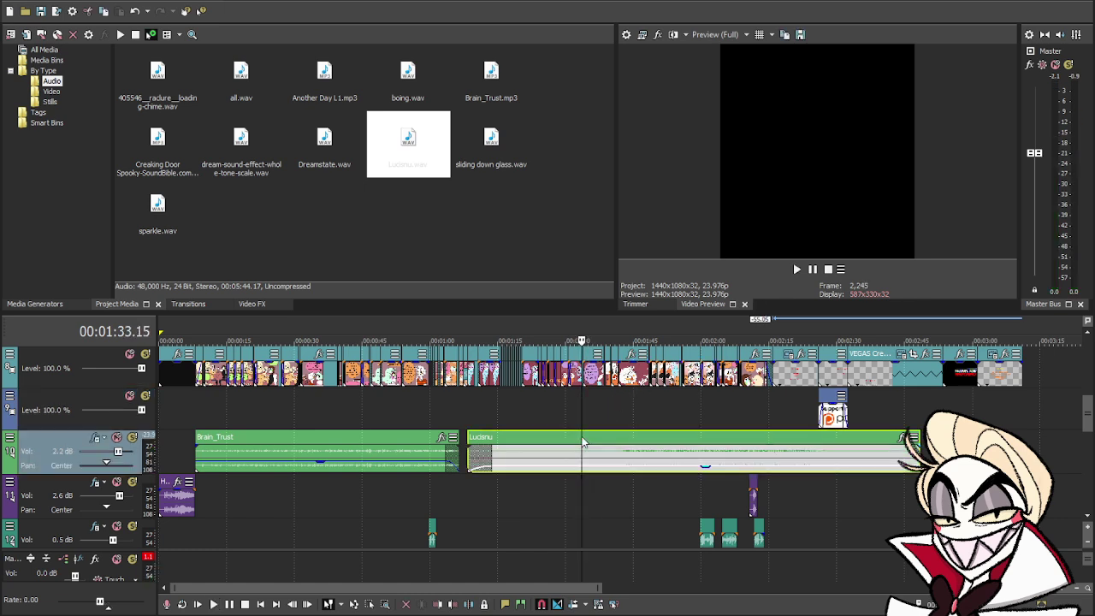
drag(471, 438, 517, 453)
drag(746, 460, 586, 471)
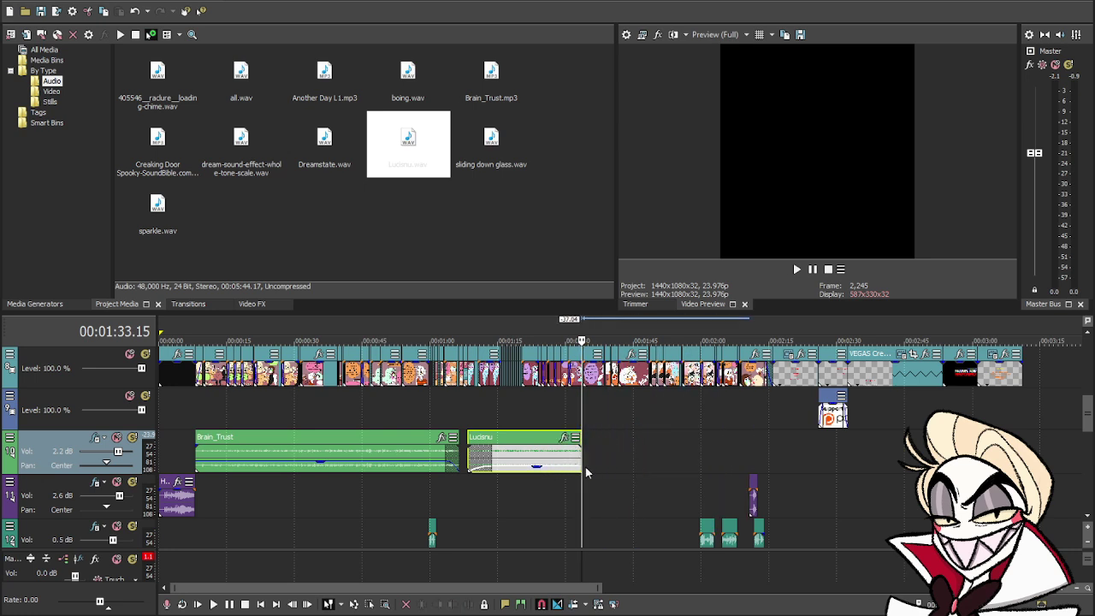
- Add record scratch.wav to track 6 at 00:01:33.11, over the end of Lucisnu, and play the cutoff
click(479, 249)
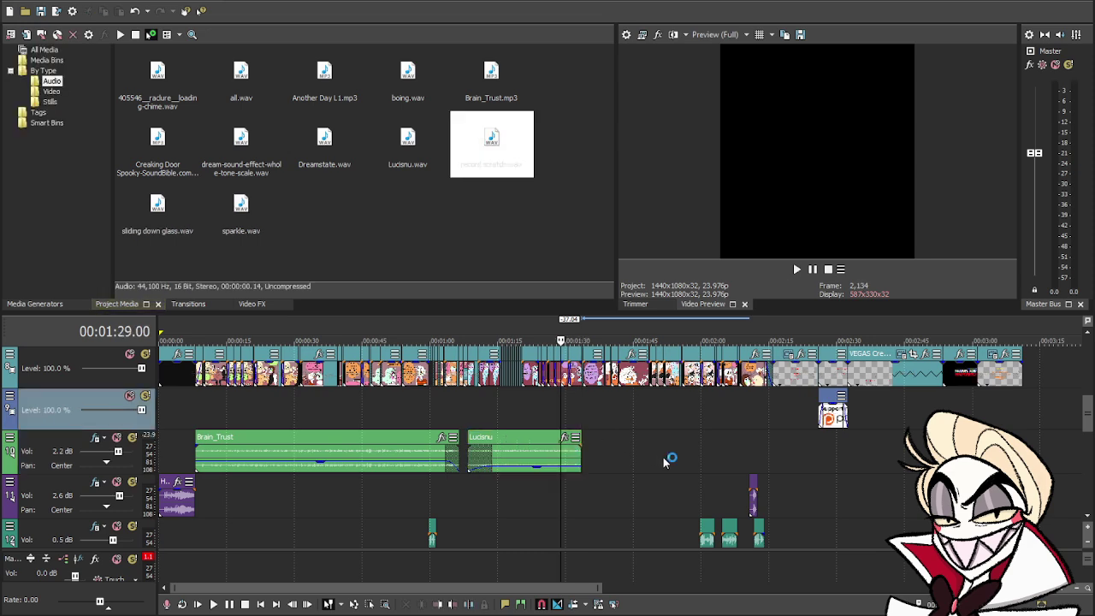
scroll(663, 457, up, 3)
scroll(667, 472, up, 5)
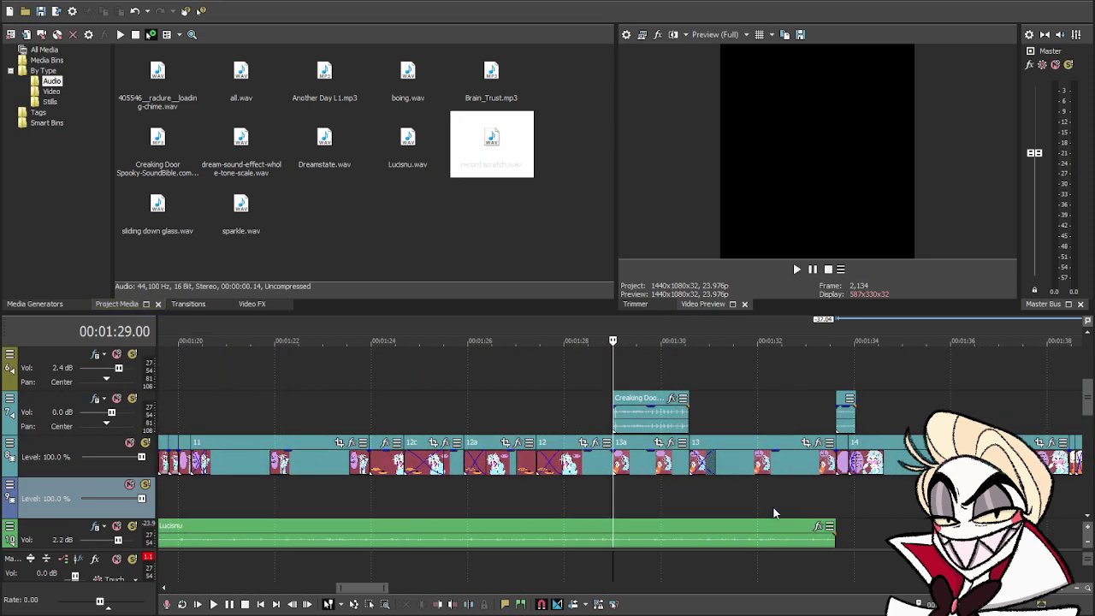
key(space)
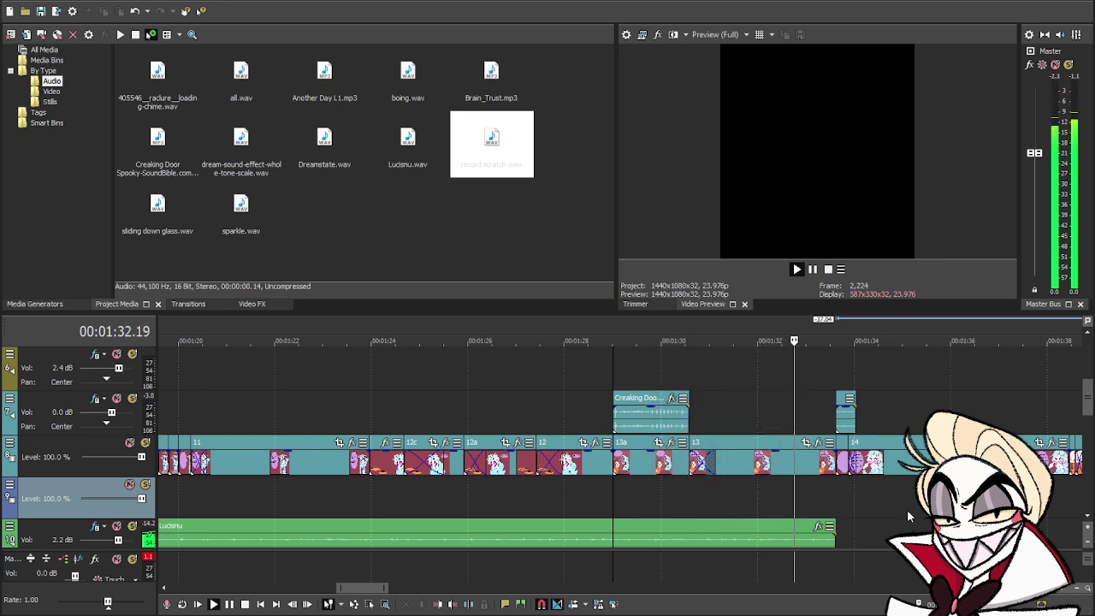
key(space)
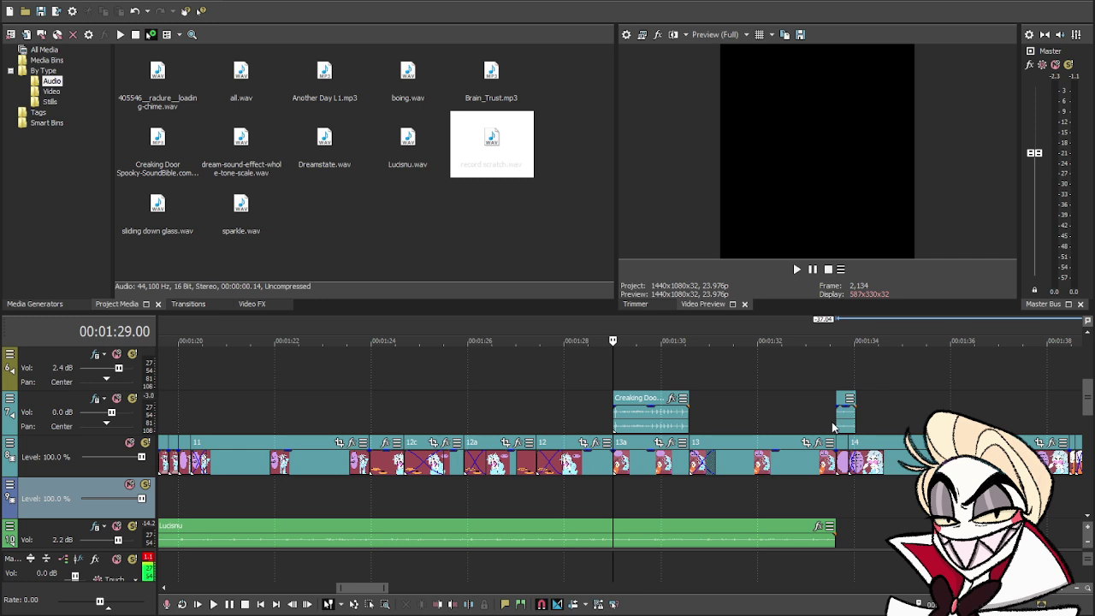
click(833, 424)
drag(491, 138, 839, 377)
click(830, 411)
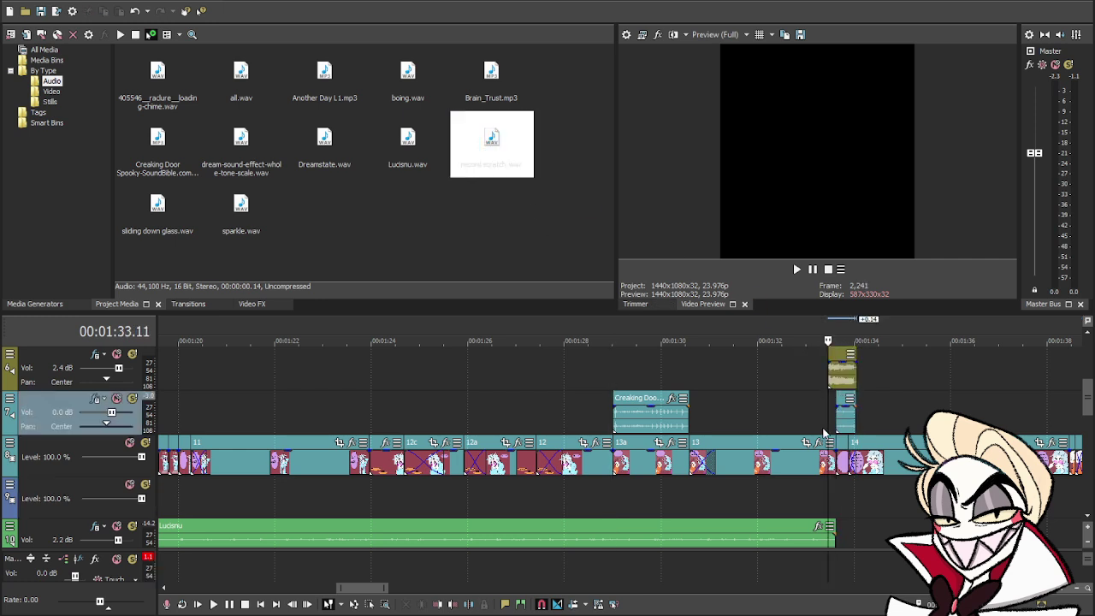
key(space)
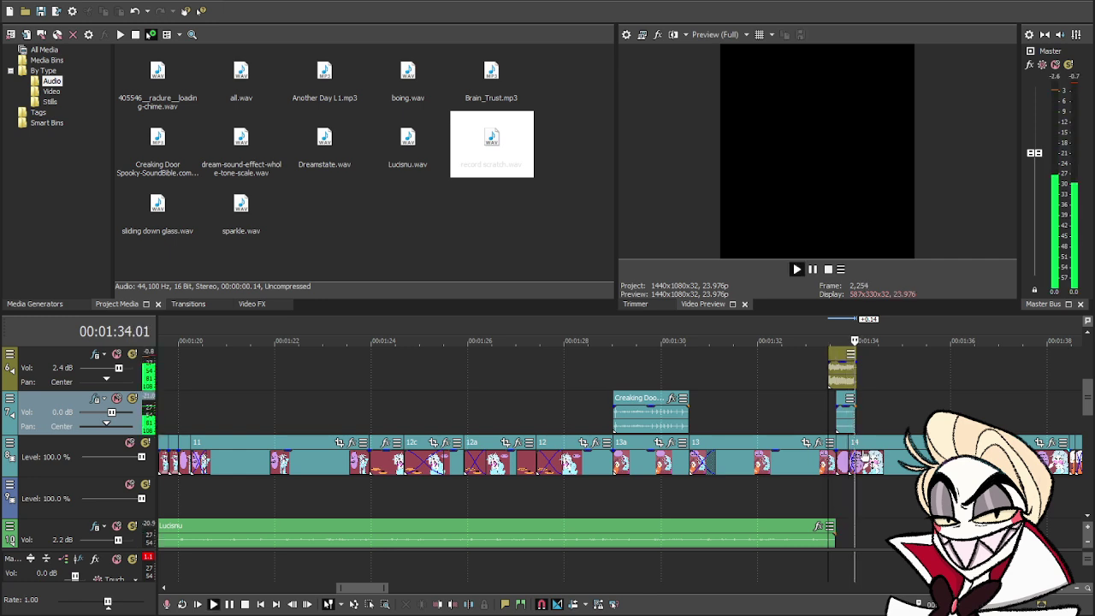
scroll(890, 466, down, 2)
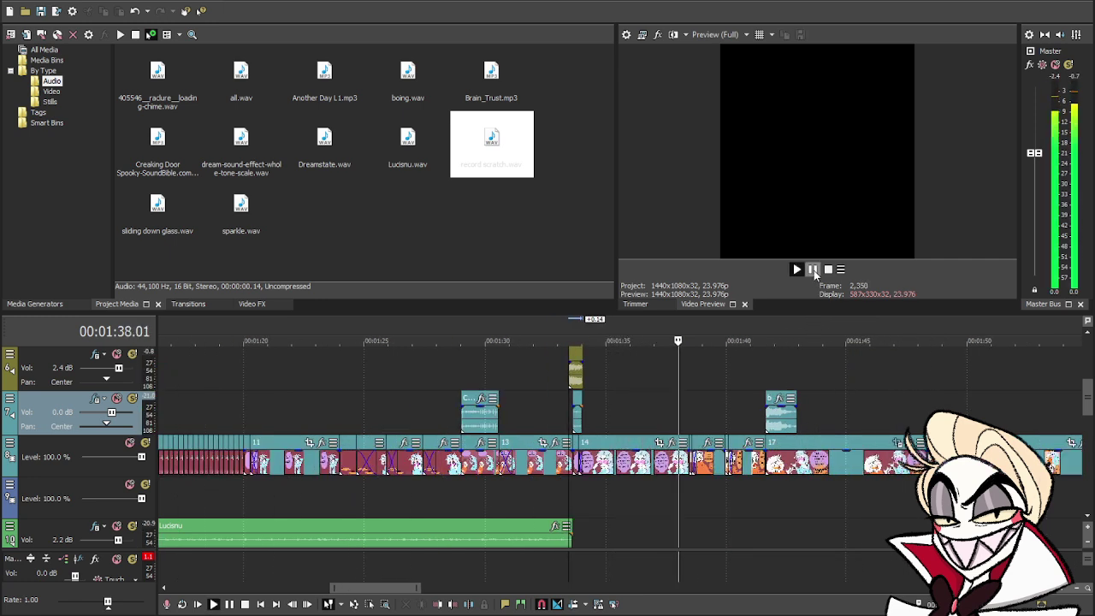
key(space)
- Add You_So_Zany.mp3 to track 10 at 00:01:38.11, split it at 00:02:15.20, and delete the remainder
click(689, 482)
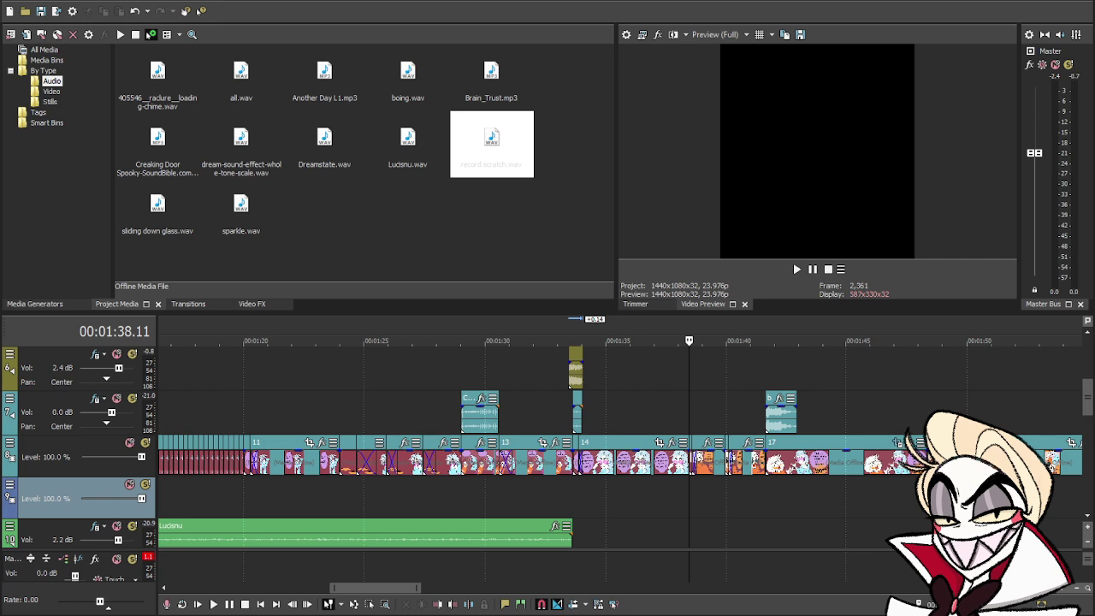
drag(571, 387, 689, 513)
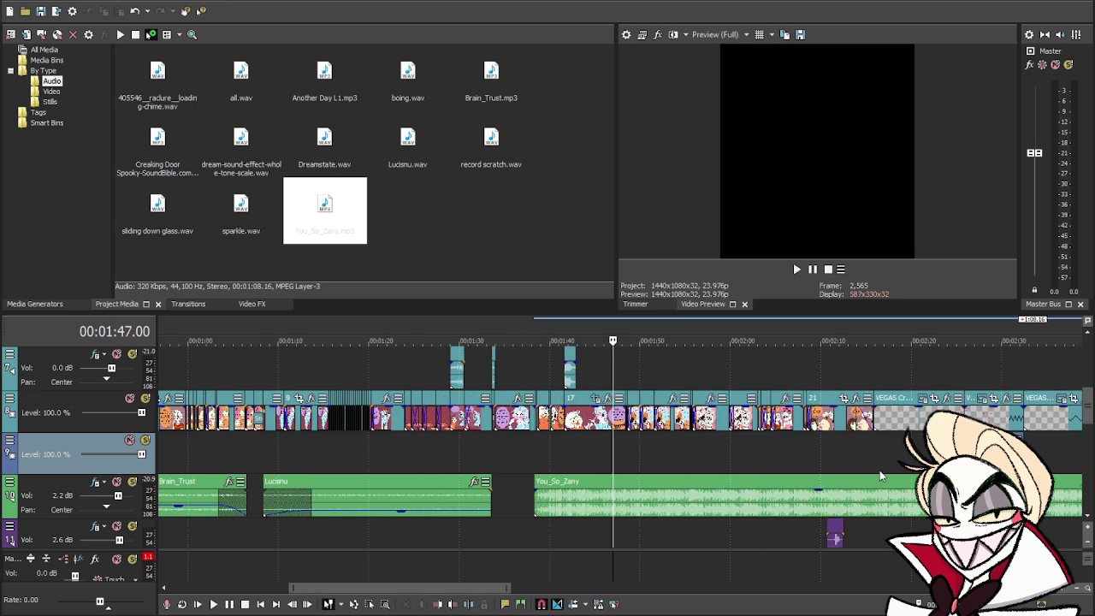
click(876, 483)
key(s)
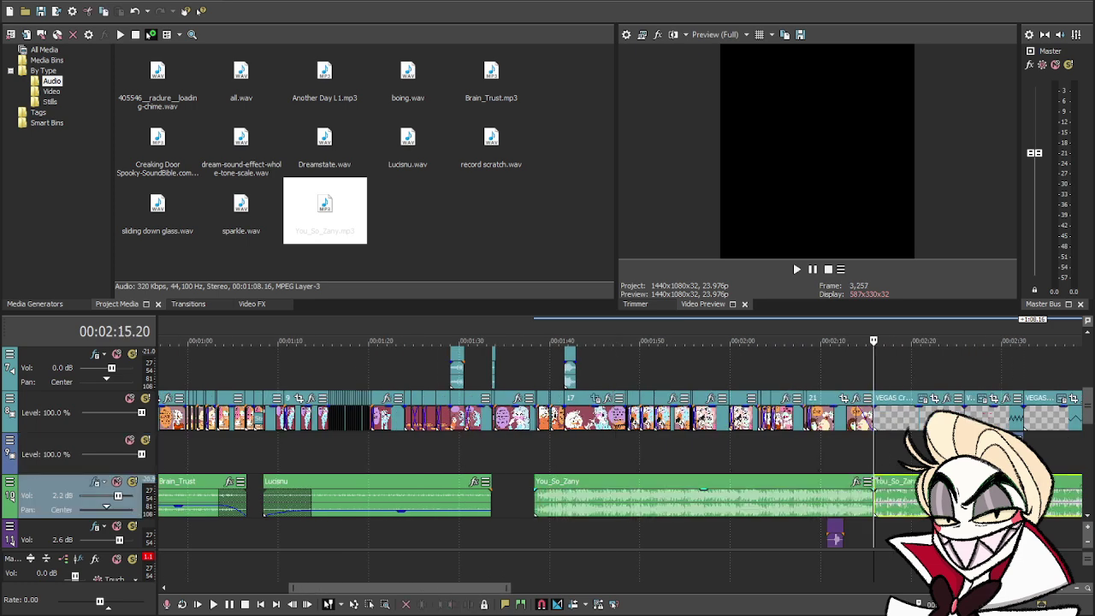
key(Delete)
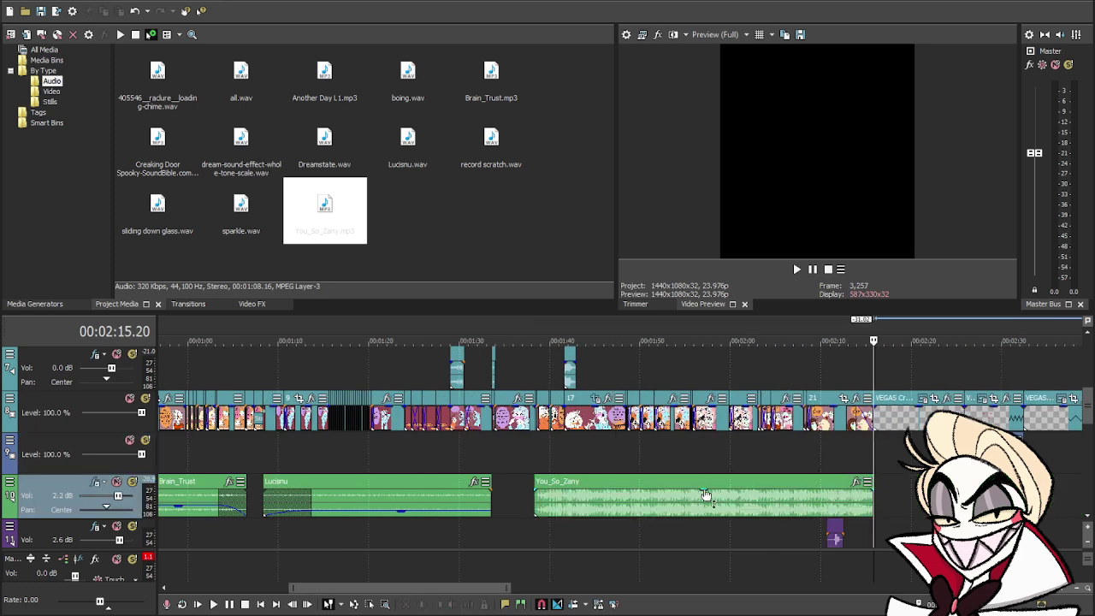
- Lower You_So_Zany's gain, fade it out over its last 5 seconds or so, and play the mix from about 00:01:08
drag(704, 491, 703, 515)
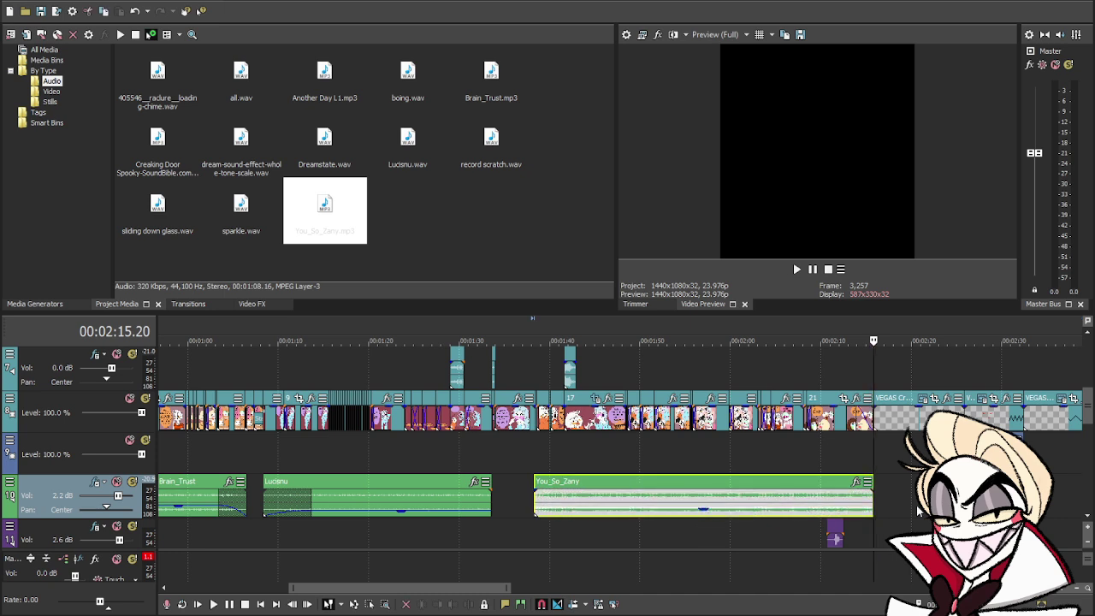
drag(874, 510, 827, 521)
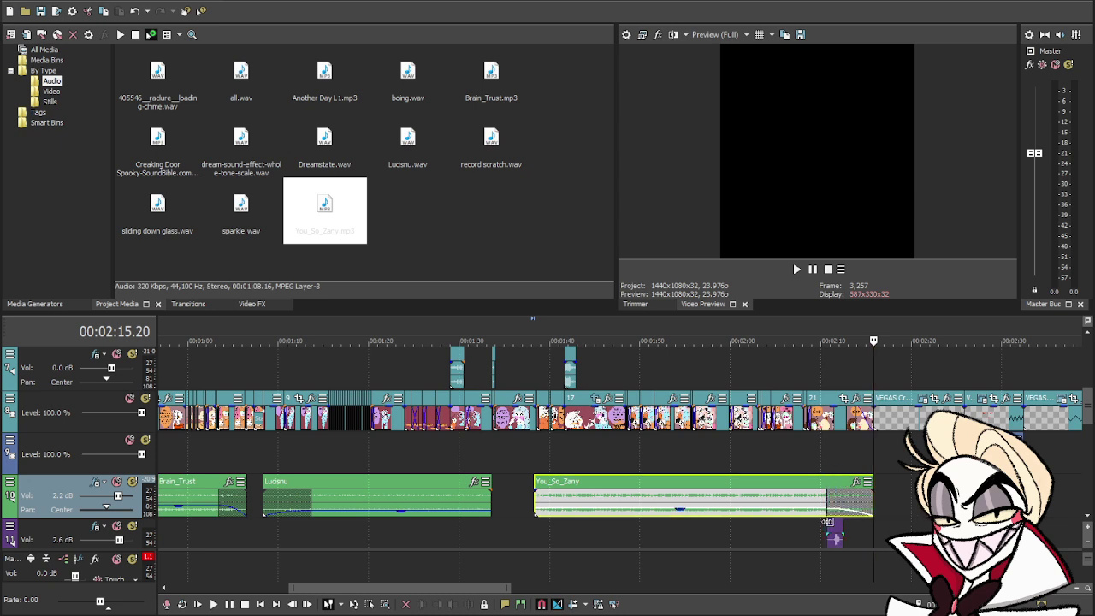
click(260, 452)
key(space)
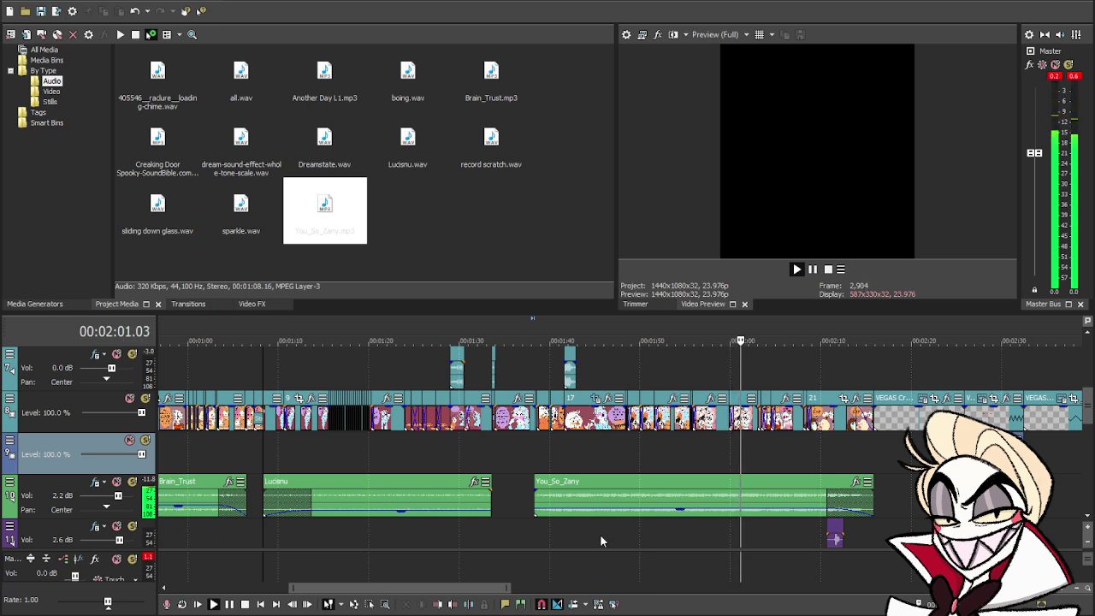
drag(684, 484, 691, 522)
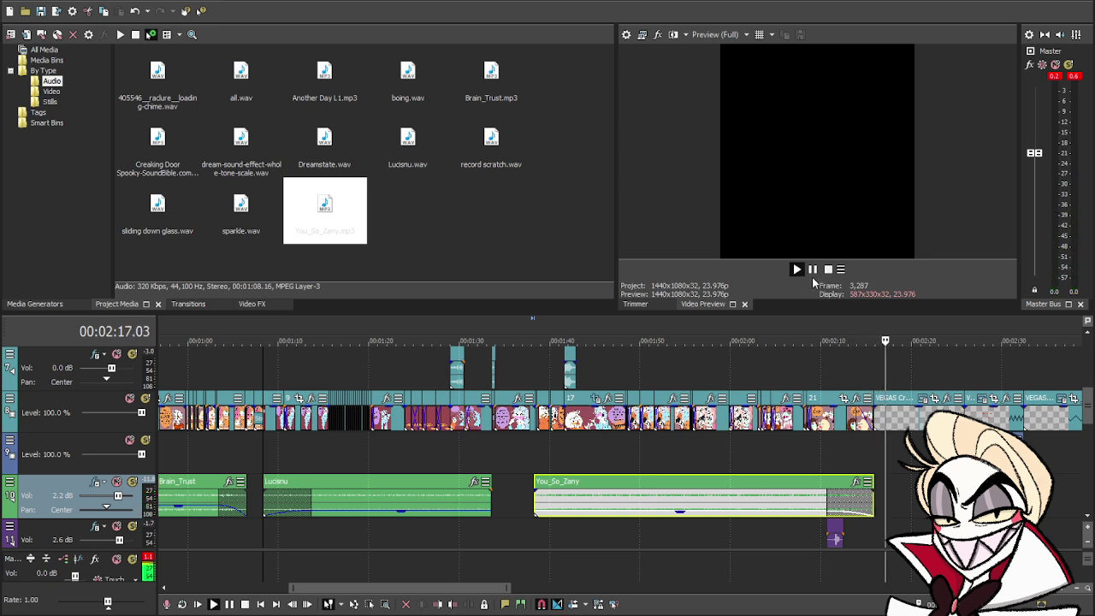
- Add Lucisnu.wav to track 6 at 00:02:15.20, aligned with the end screen, and fade it in over about 5 seconds
click(873, 372)
scroll(874, 402, up, 1)
scroll(874, 402, up, 2)
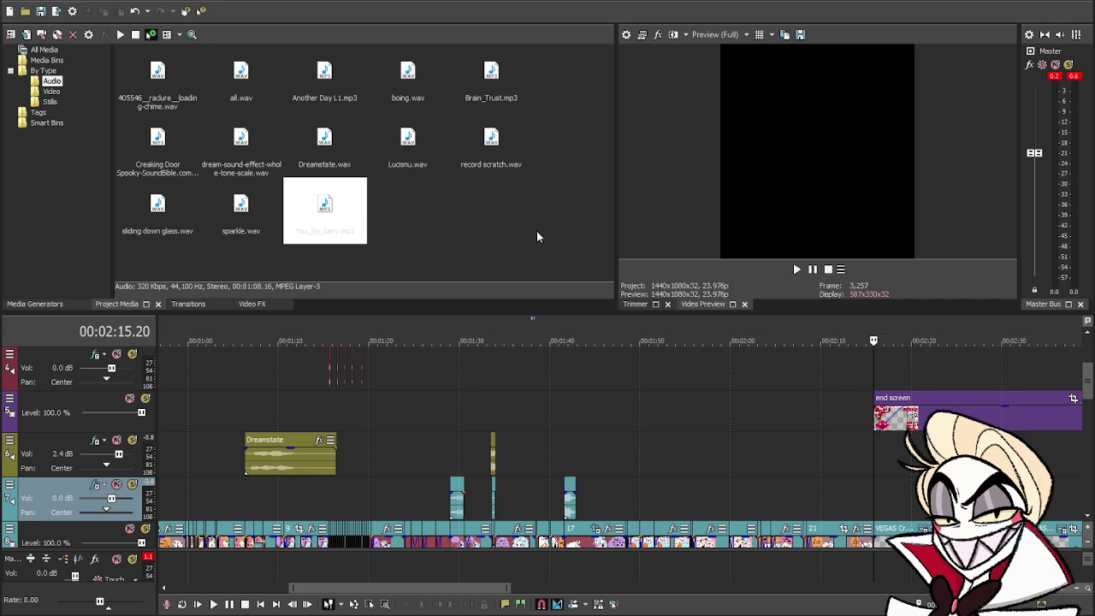
click(489, 239)
drag(407, 141, 777, 456)
scroll(777, 456, down, 5)
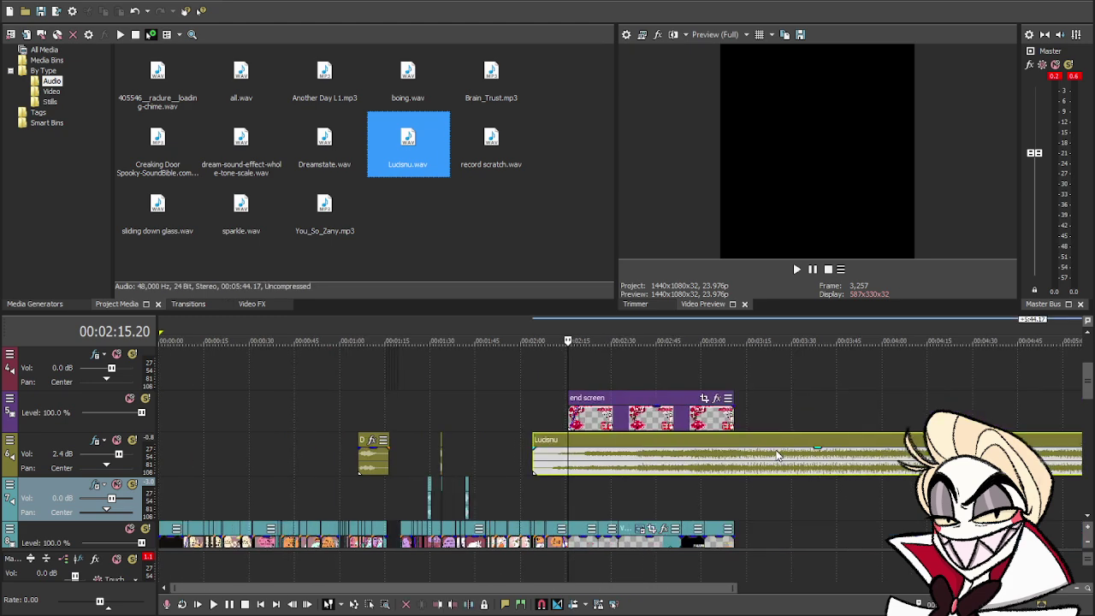
drag(401, 463, 476, 465)
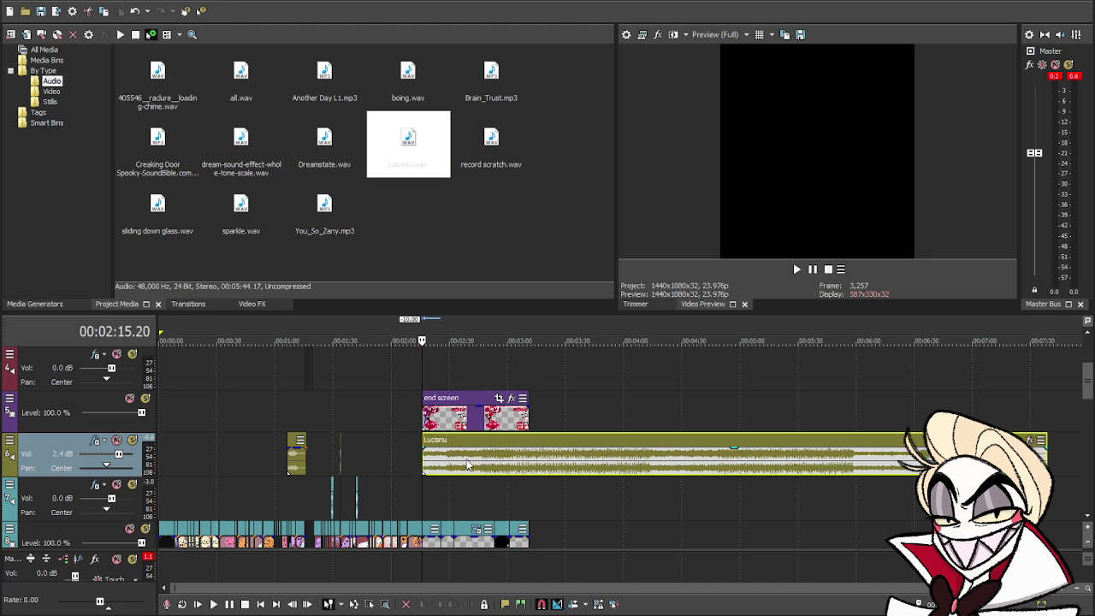
drag(423, 441, 433, 442)
key(space)
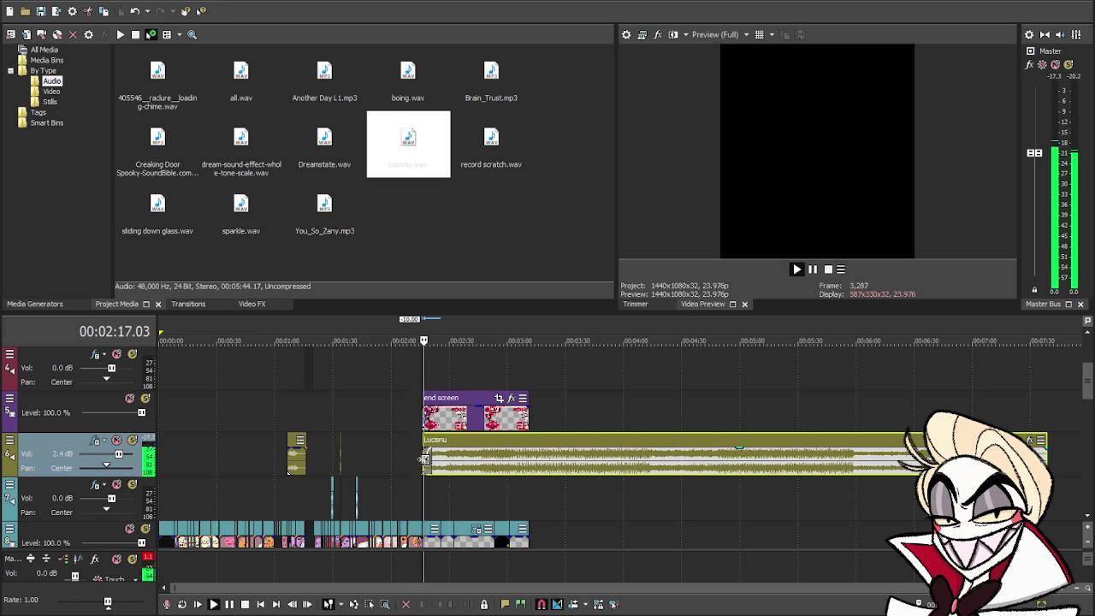
key(space)
- Cut the track 6 Lucisnu music at the end screen's end, 00:03:11.02, and fade out its last 10 seconds
click(532, 443)
key(s)
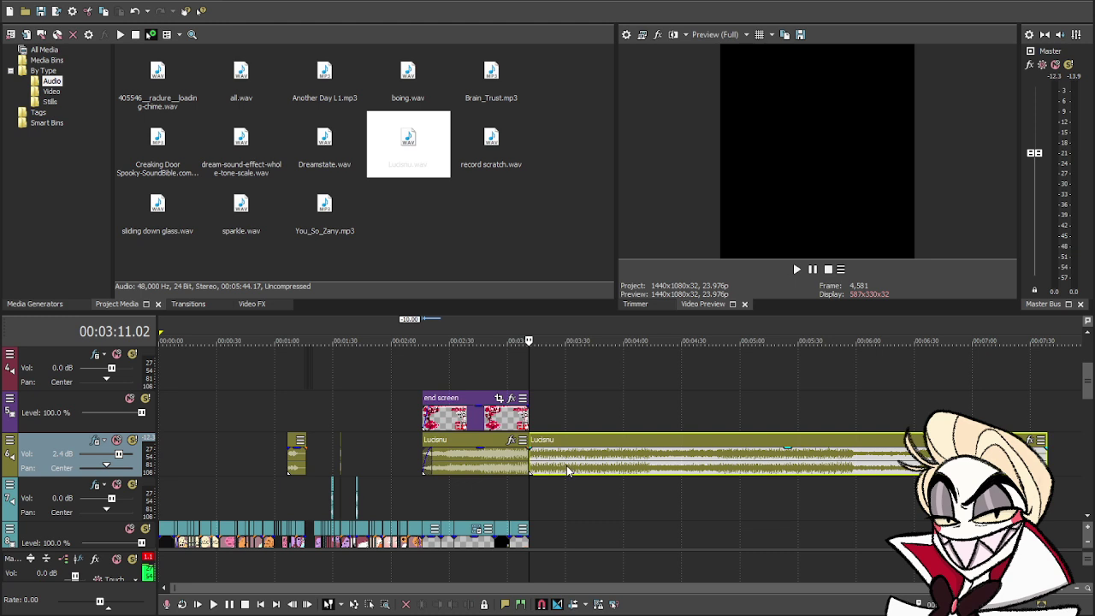
key(Delete)
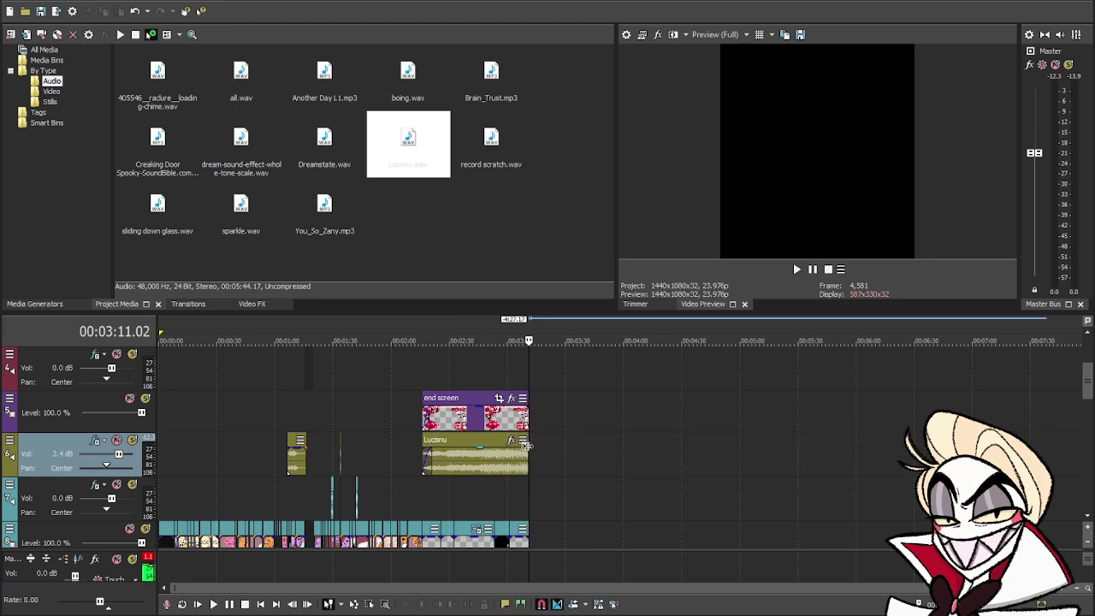
click(529, 450)
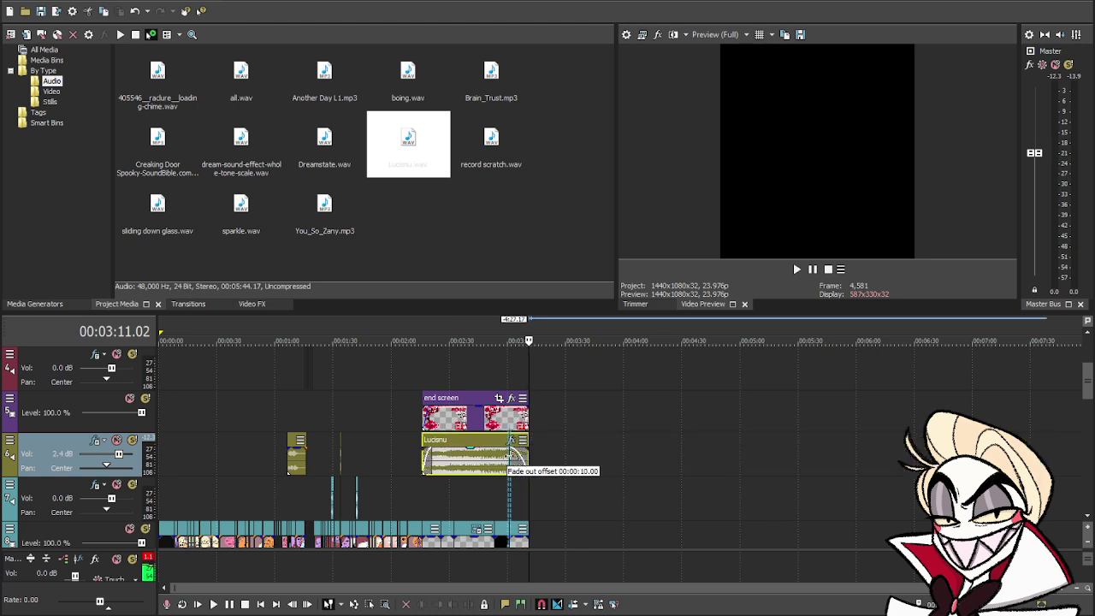
- Select the VEGAS Credit Roll 19 clip and the last credits clip at about 00:03:04 on track 8
scroll(484, 493, down, 2)
click(475, 475)
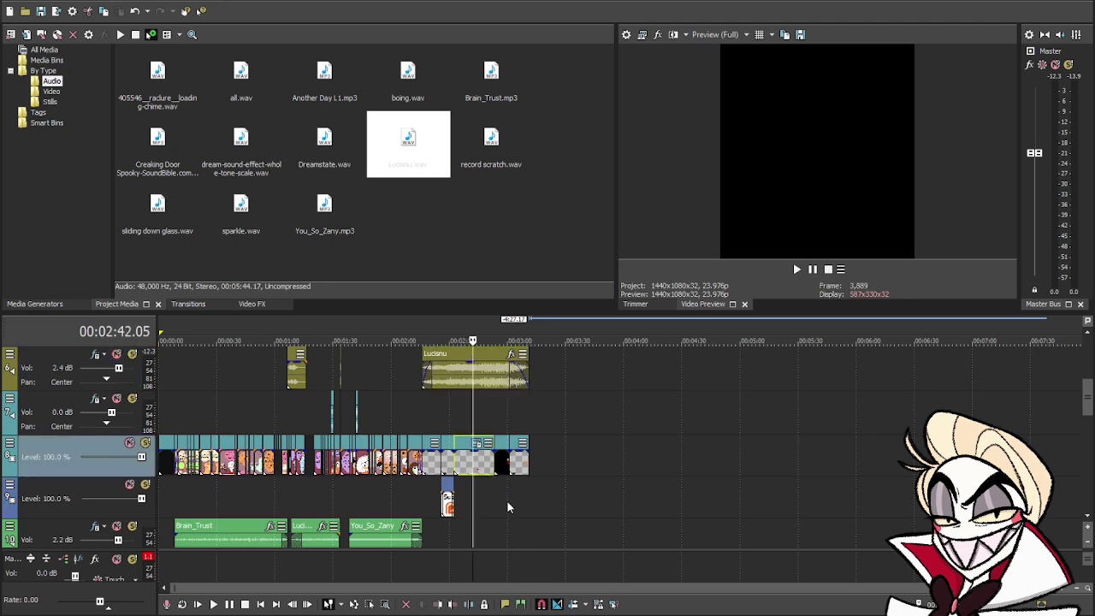
scroll(509, 506, up, 3)
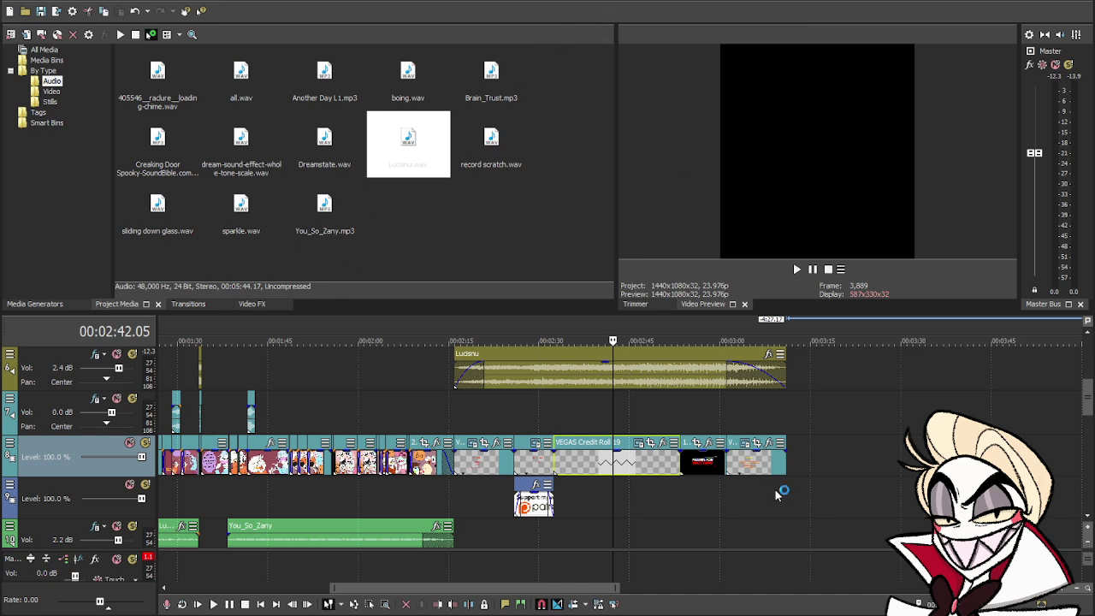
click(778, 411)
click(749, 466)
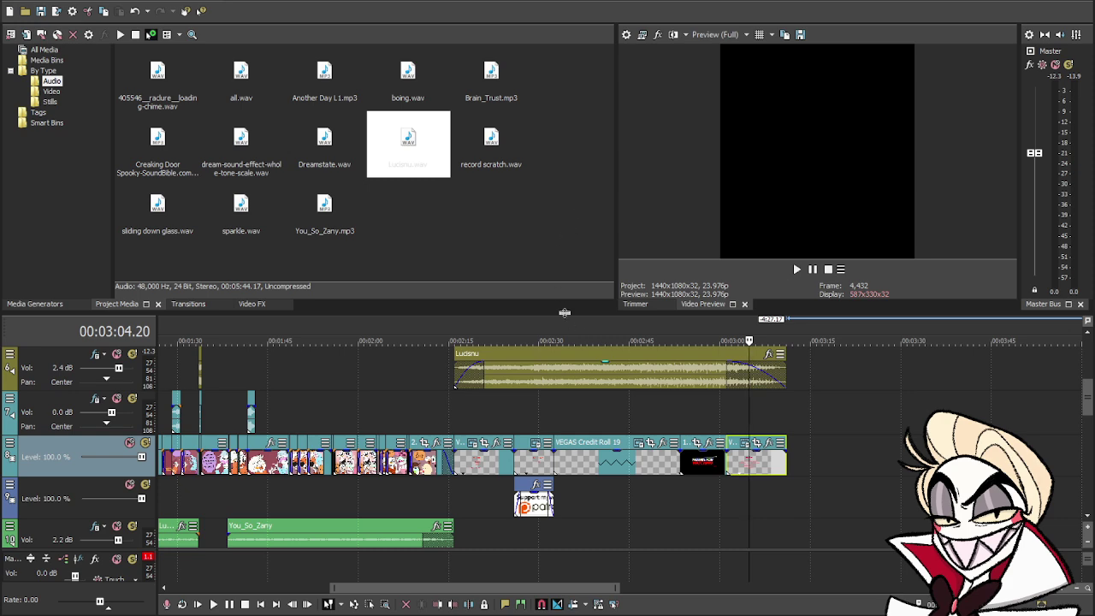
- Return to the project start and look over the whole timeline, from the upper effects tracks through the comic stills and music to the voice tracks
click(260, 605)
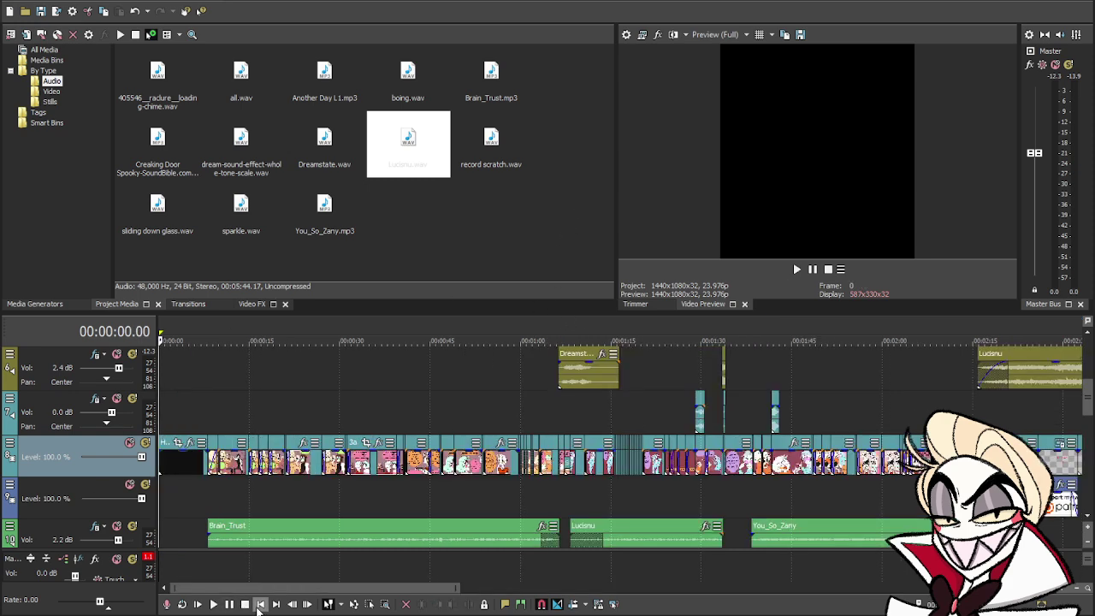
scroll(410, 494, down, 3)
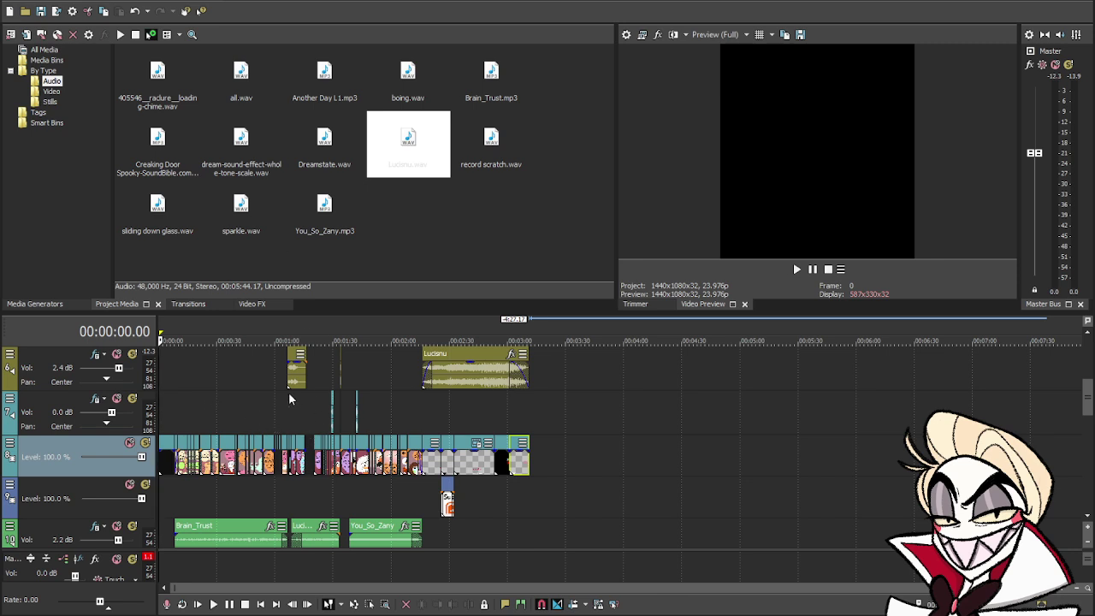
click(256, 391)
scroll(256, 391, down, 5)
scroll(277, 462, up, 3)
scroll(282, 478, up, 3)
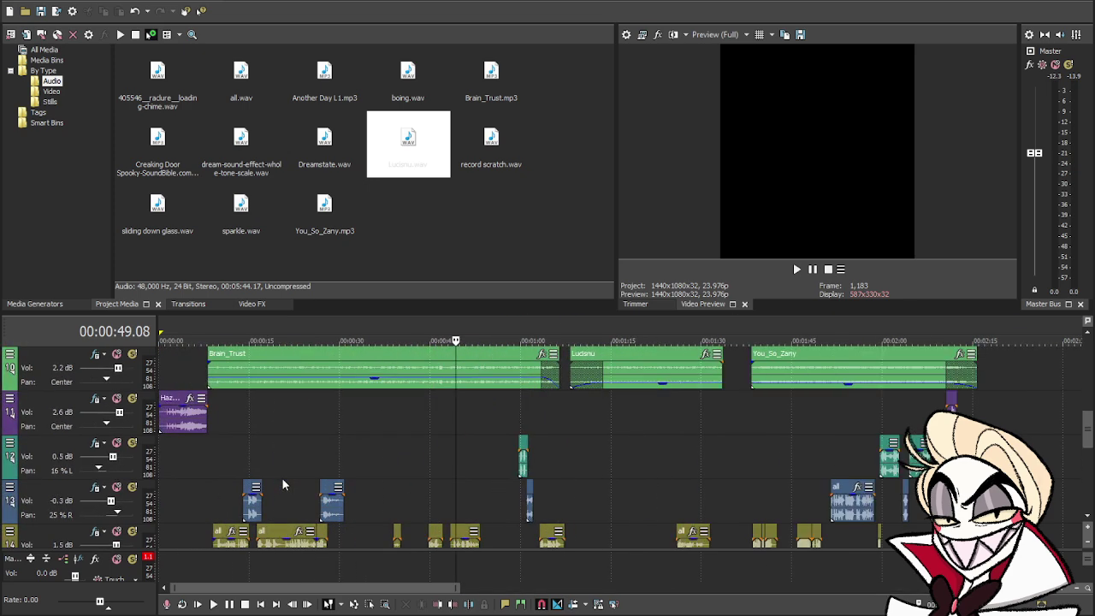
scroll(373, 401, down, 5)
scroll(500, 441, up, 2)
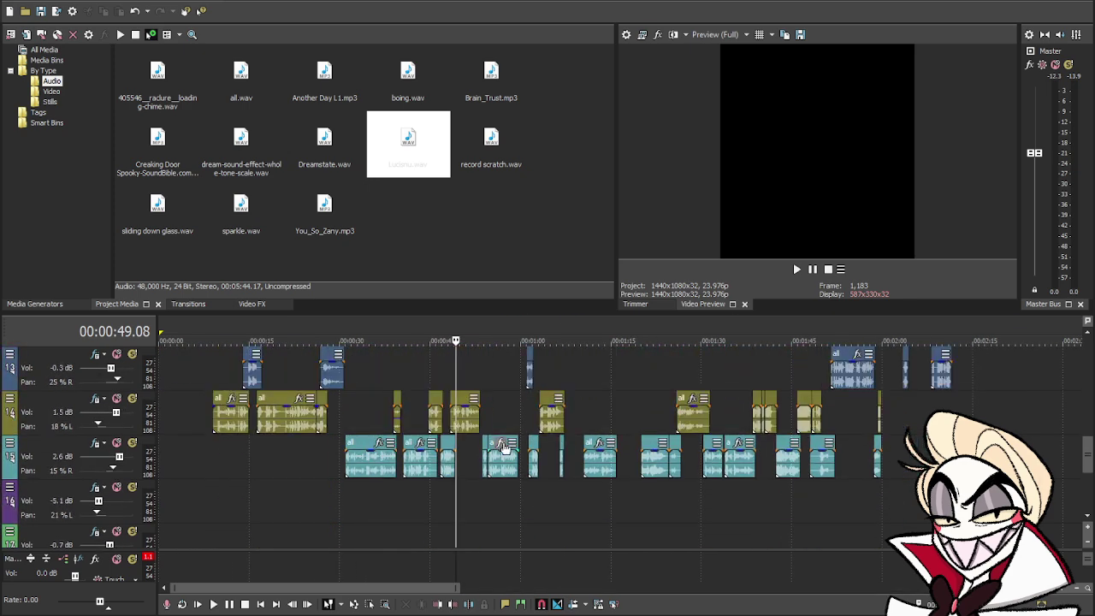
scroll(505, 447, up, 1)
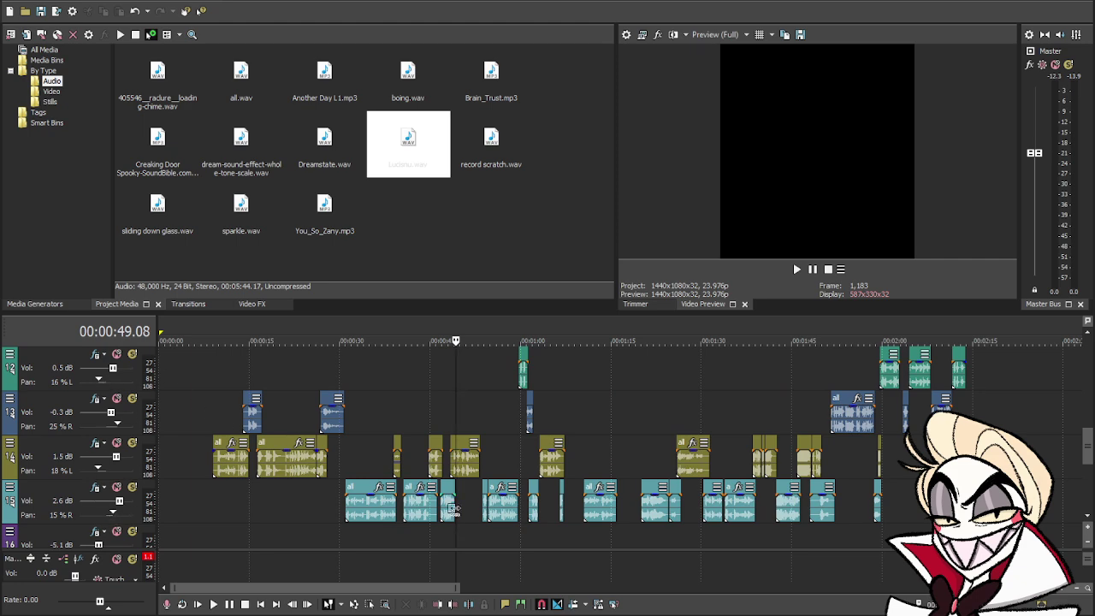
scroll(358, 500, up, 5)
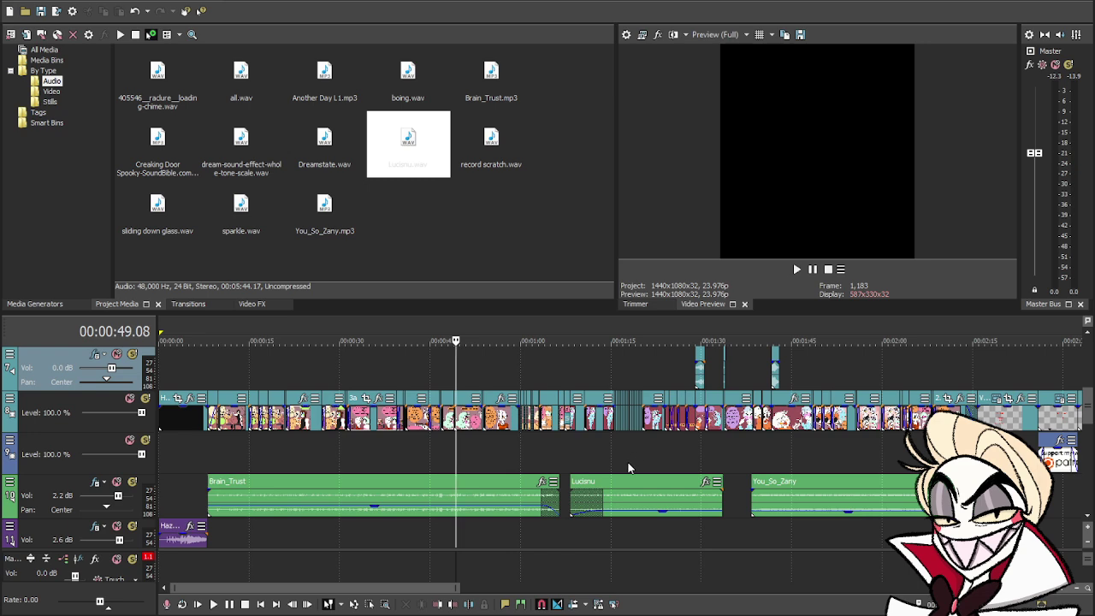
scroll(628, 462, up, 3)
scroll(678, 483, up, 2)
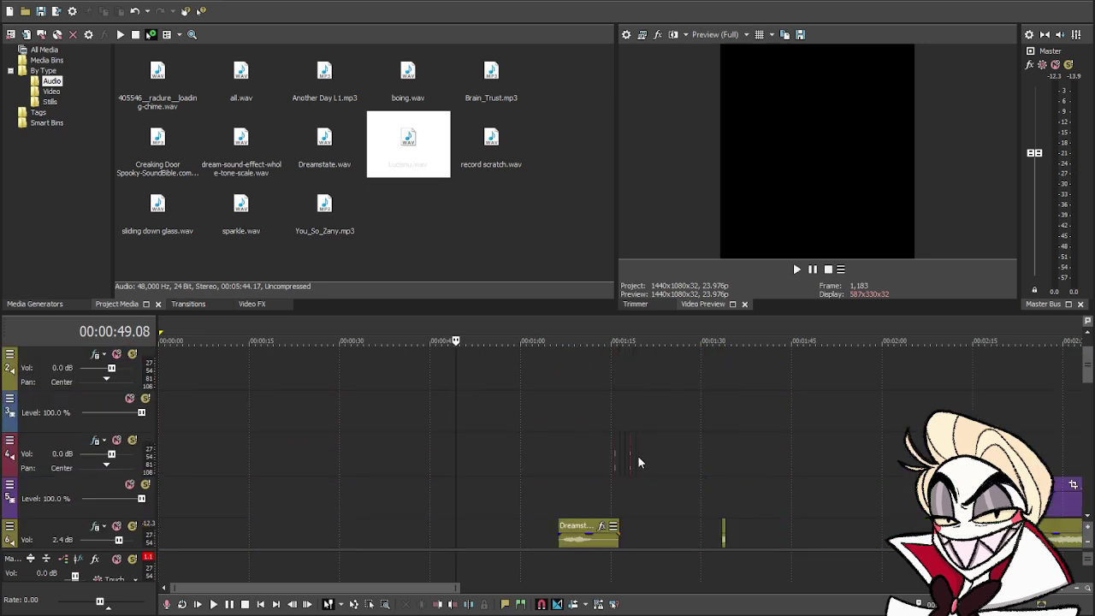
scroll(658, 496, down, 4)
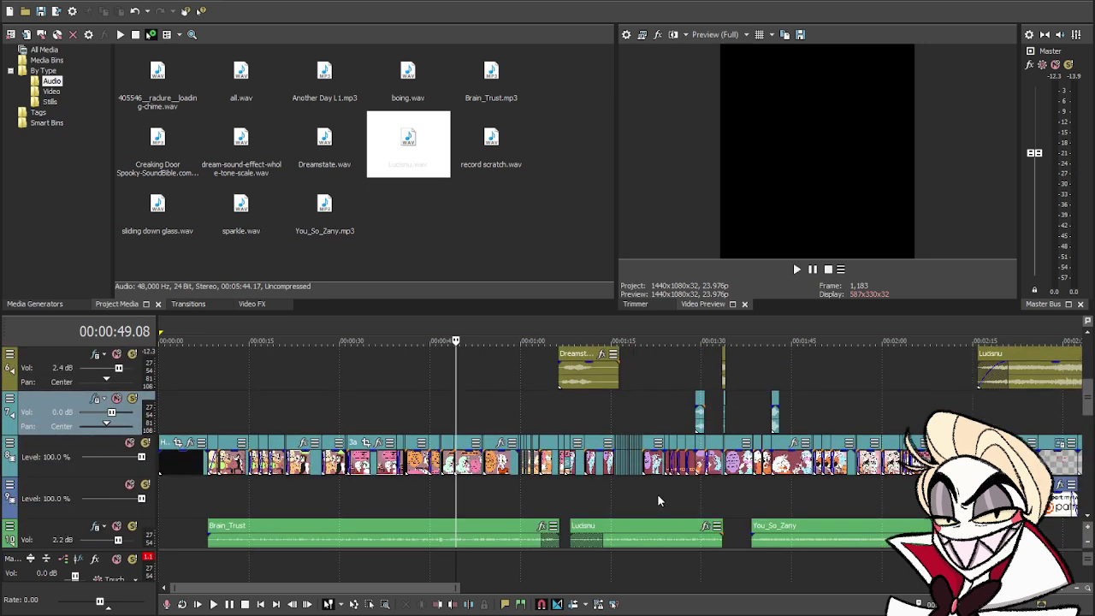